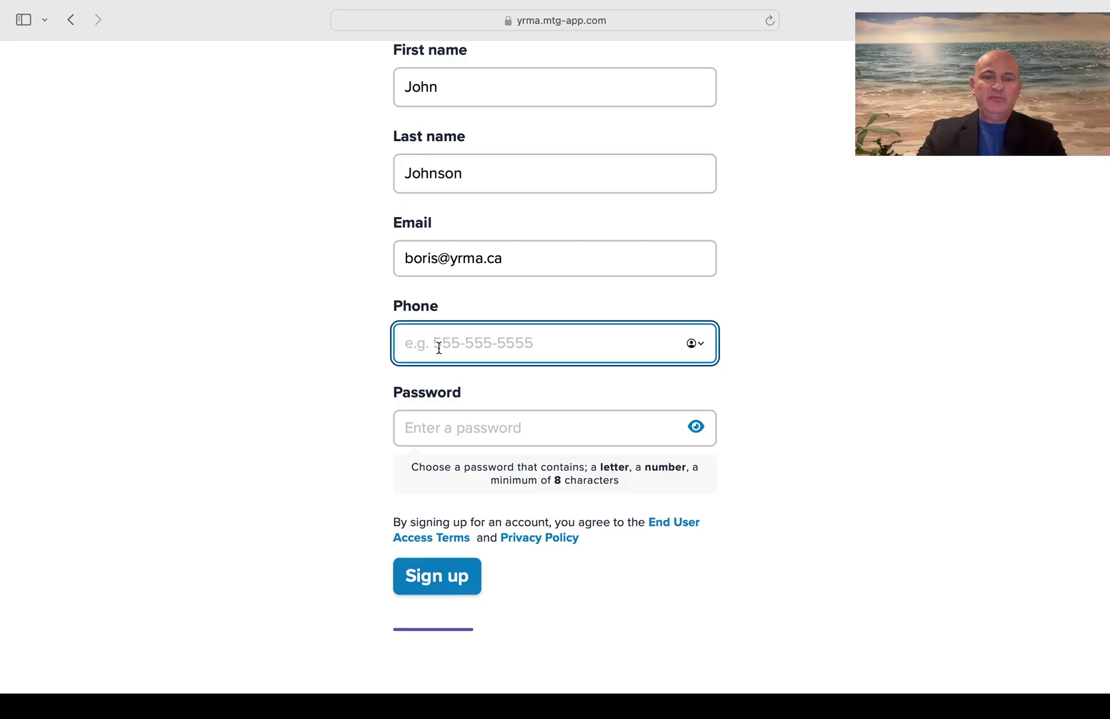
Enter the phone number on the sign-up form
{"action": "type", "text": "-998-8349"}
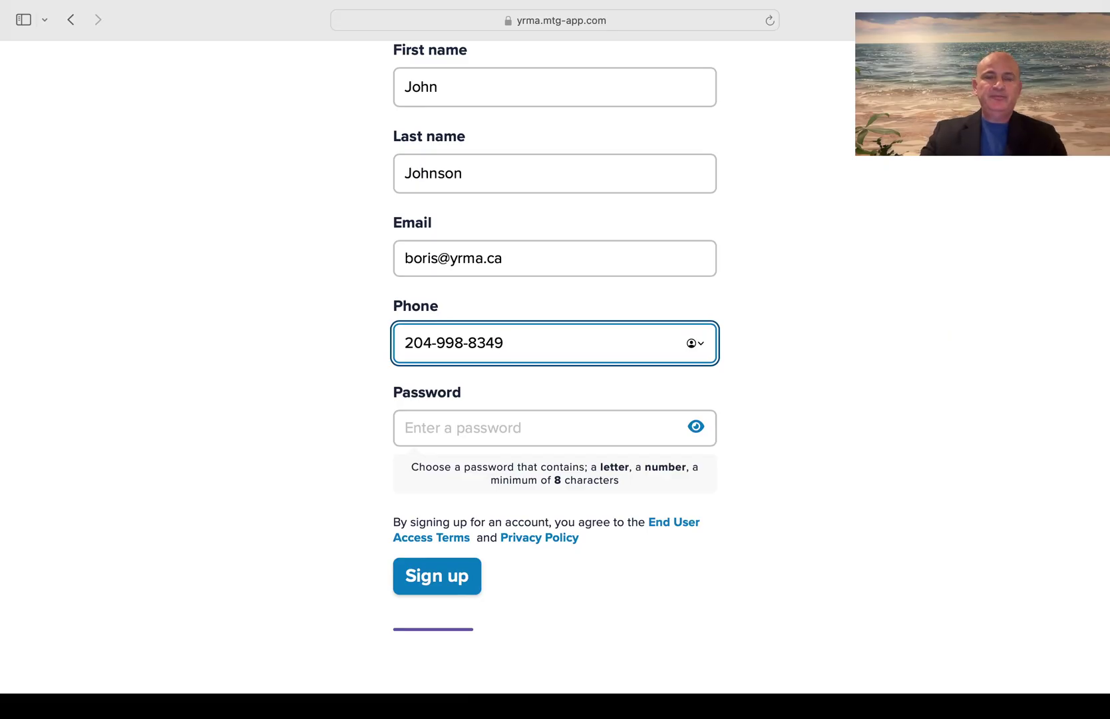
{"action": "scroll", "coordinate": [515, 435], "scroll_direction": "up", "scroll_amount": 5}
{"action": "key", "text": "Tab"}
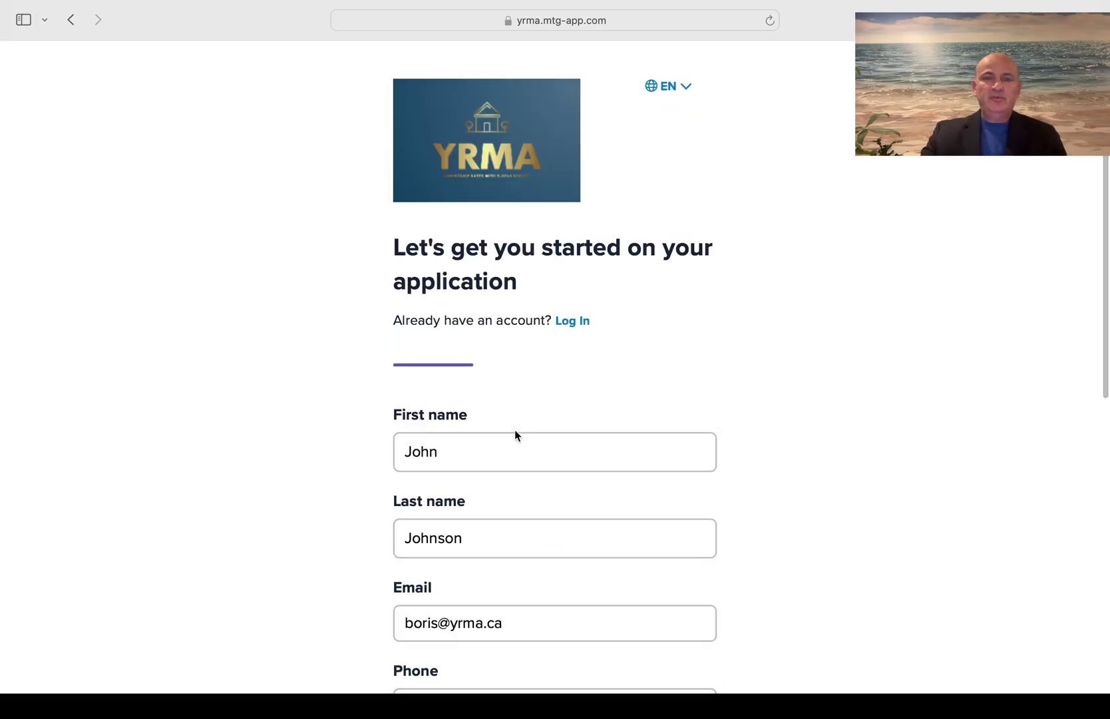
{"action": "scroll", "coordinate": [681, 459], "scroll_direction": "down", "scroll_amount": 5}
Reveal the suggested password and replace it with a custom password of your own
{"action": "left_click", "coordinate": [697, 426]}
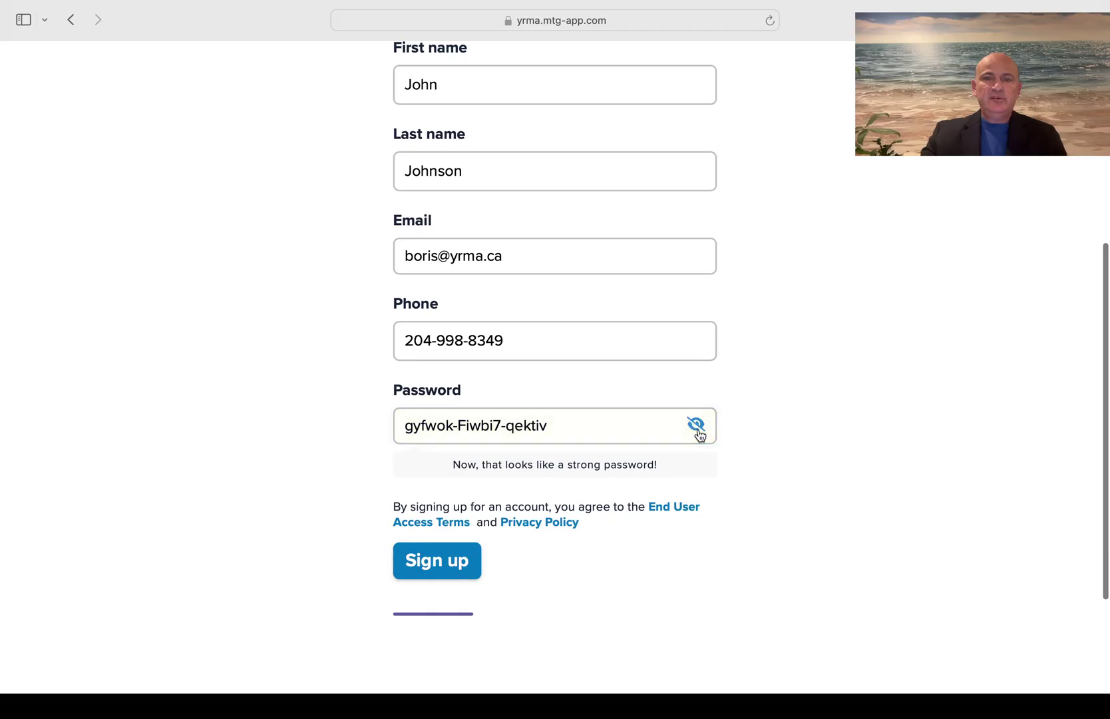
{"action": "left_click", "coordinate": [557, 424]}
{"action": "key", "text": "super+a"}
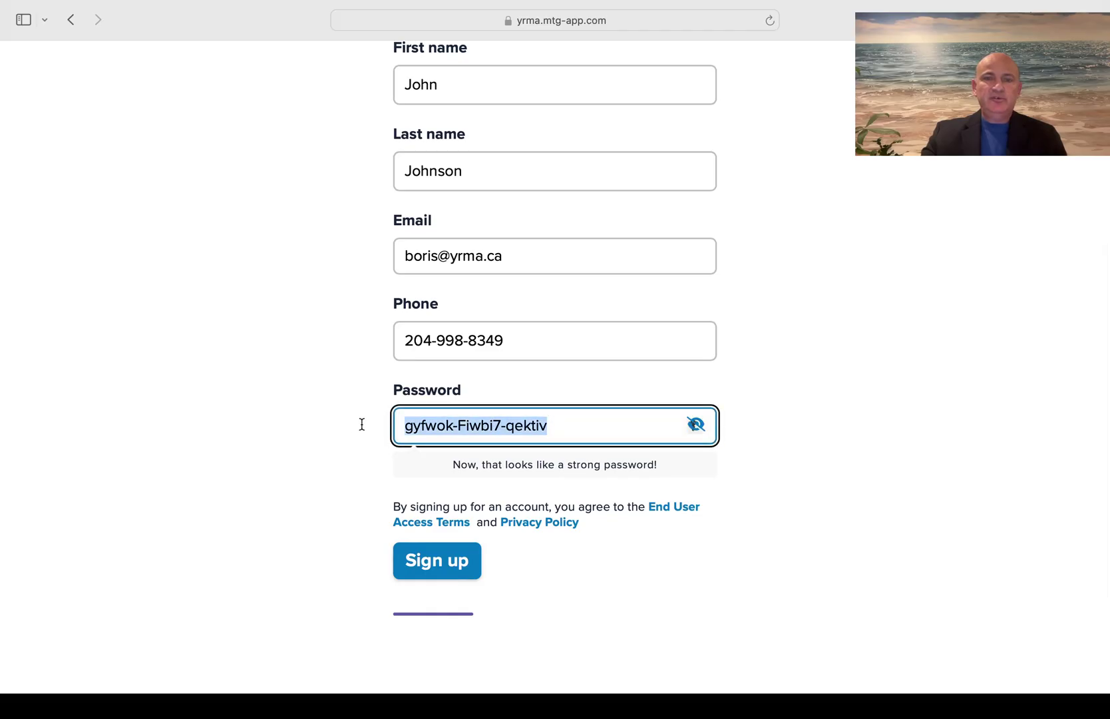
{"action": "key", "text": "BackSpace"}
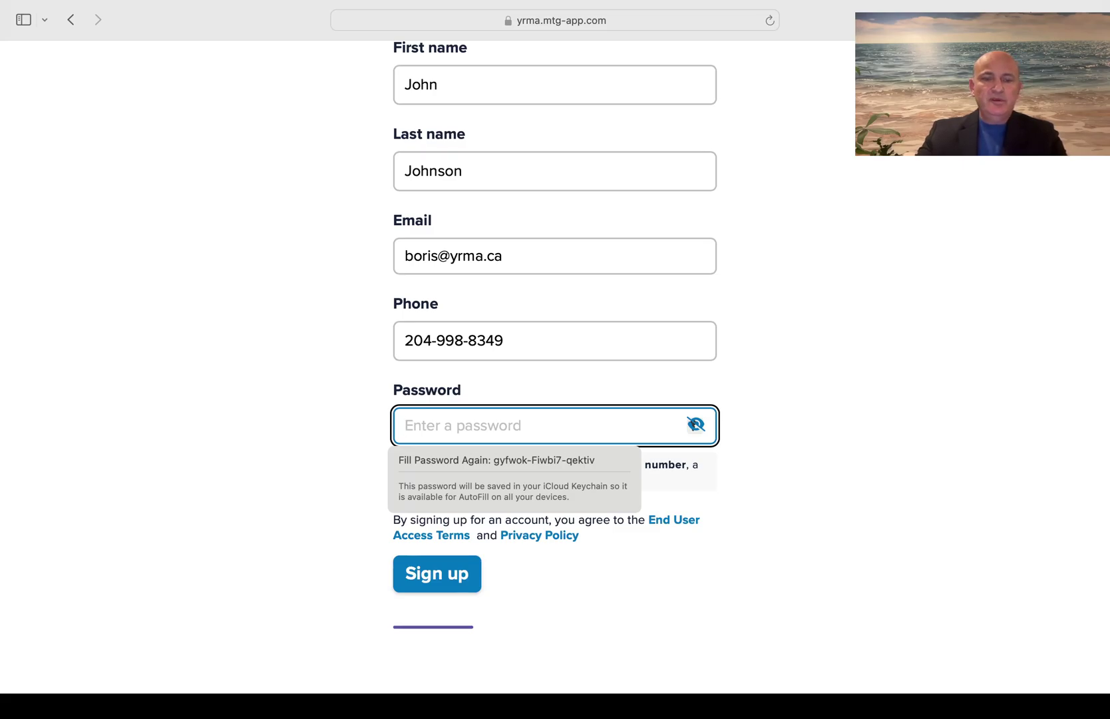
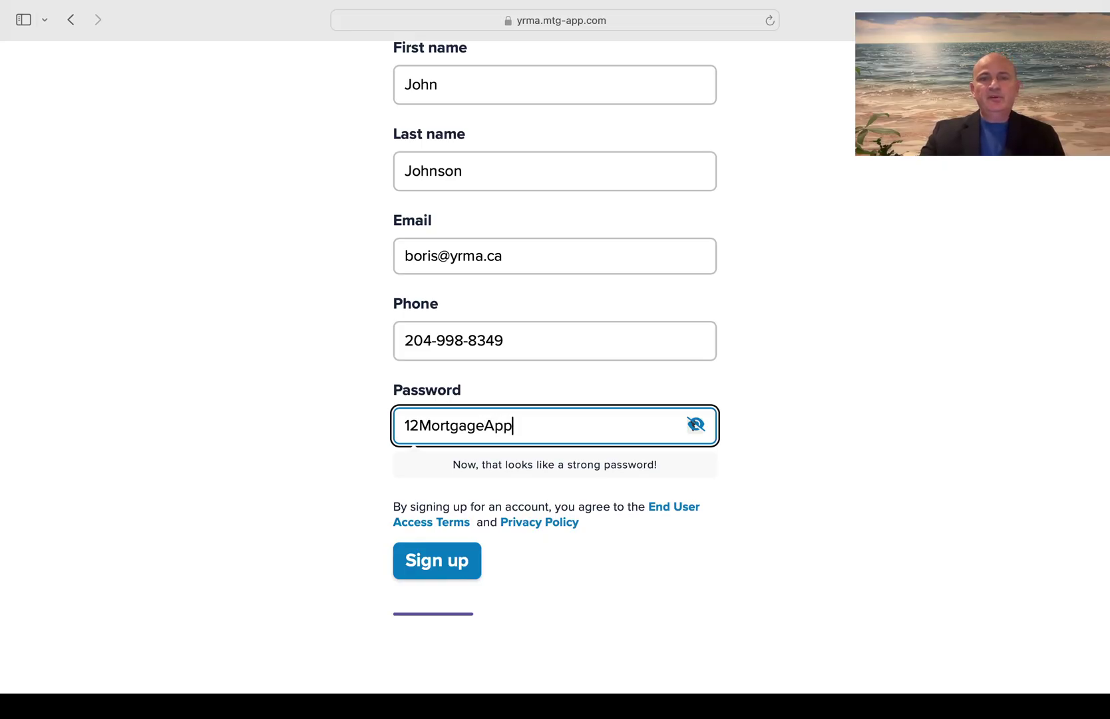
Sign up and save the new password to the iCloud Keychain
{"action": "left_click", "coordinate": [434, 577]}
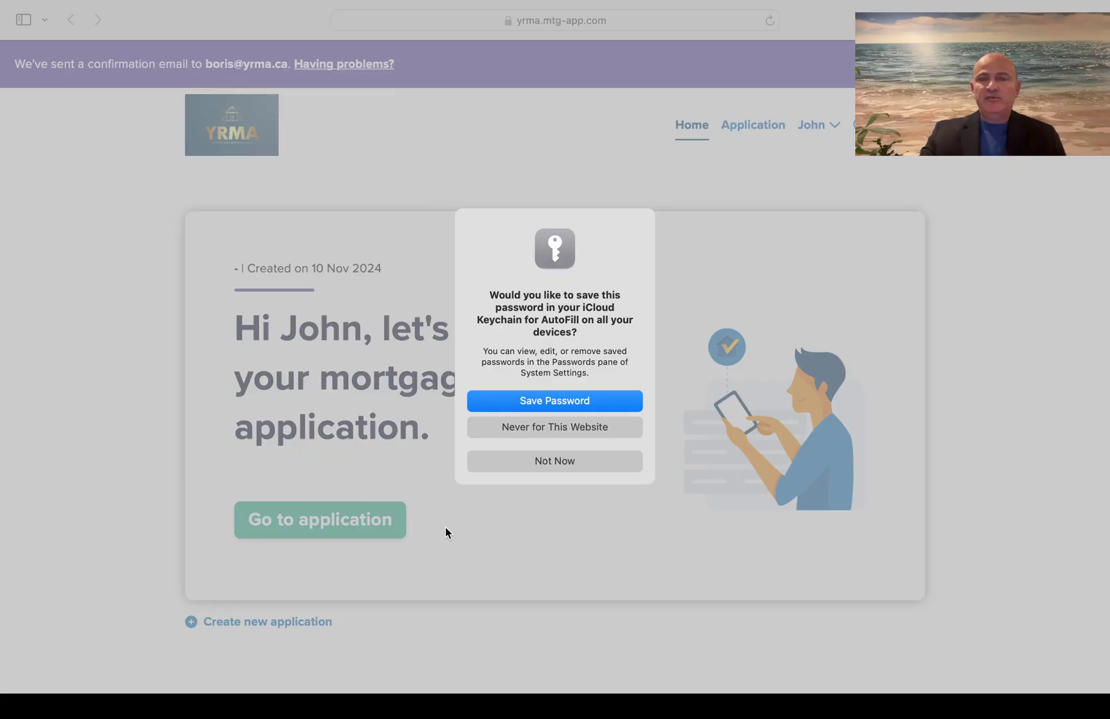
{"action": "left_click", "coordinate": [537, 399]}
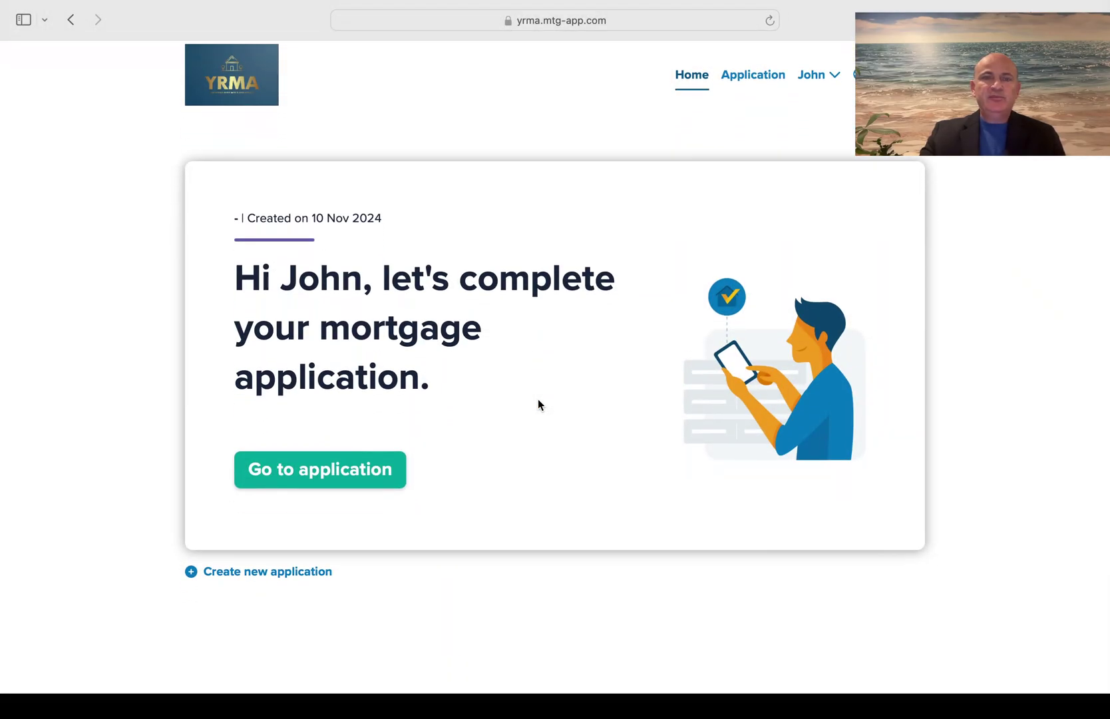
{"action": "scroll", "coordinate": [538, 399], "scroll_direction": "down", "scroll_amount": 2}
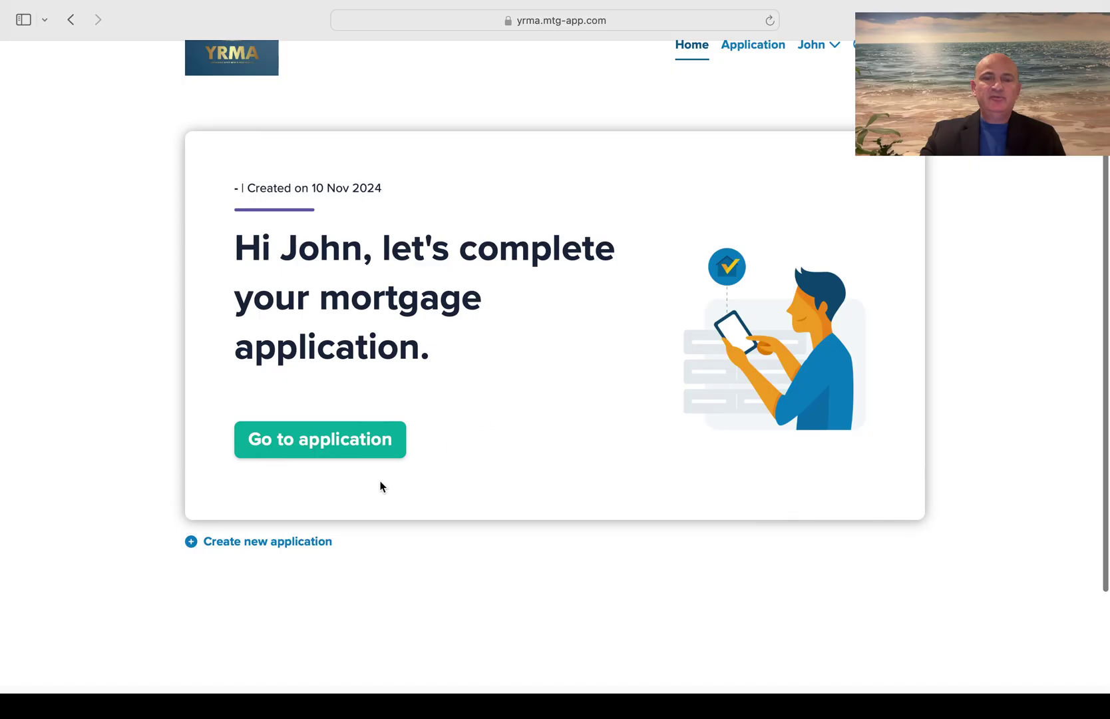
Start the mortgage application and set the province to Alberta
{"action": "left_click", "coordinate": [335, 443]}
{"action": "scroll", "coordinate": [633, 373], "scroll_direction": "down", "scroll_amount": 3}
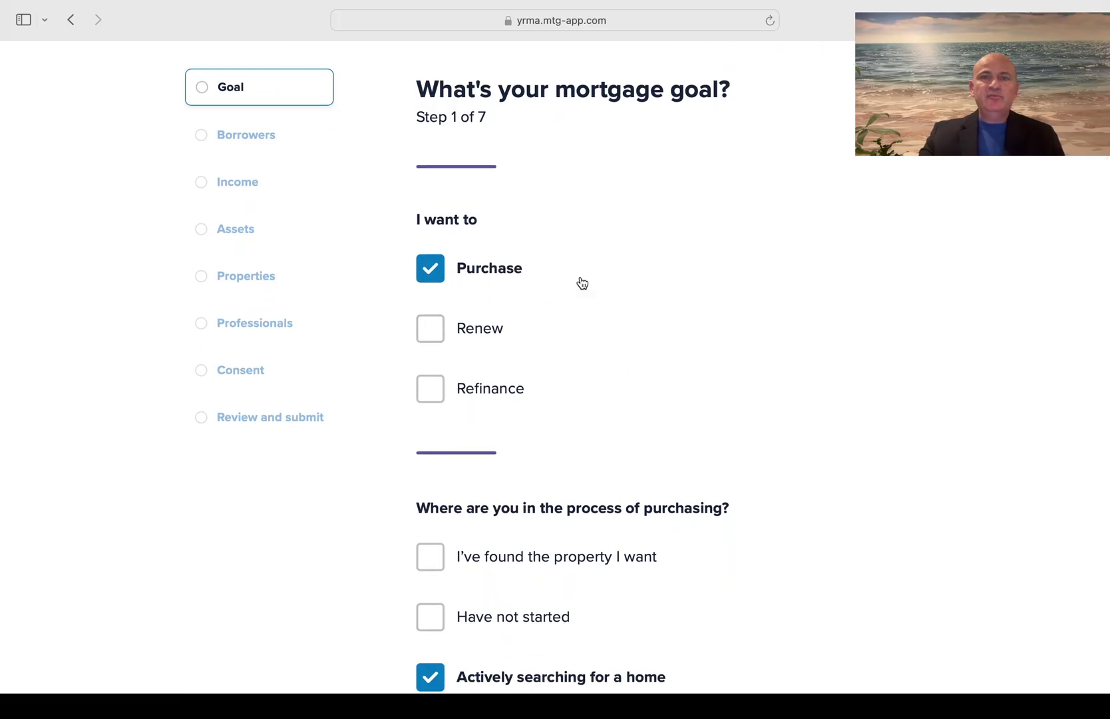
{"action": "scroll", "coordinate": [522, 285], "scroll_direction": "down", "scroll_amount": 4}
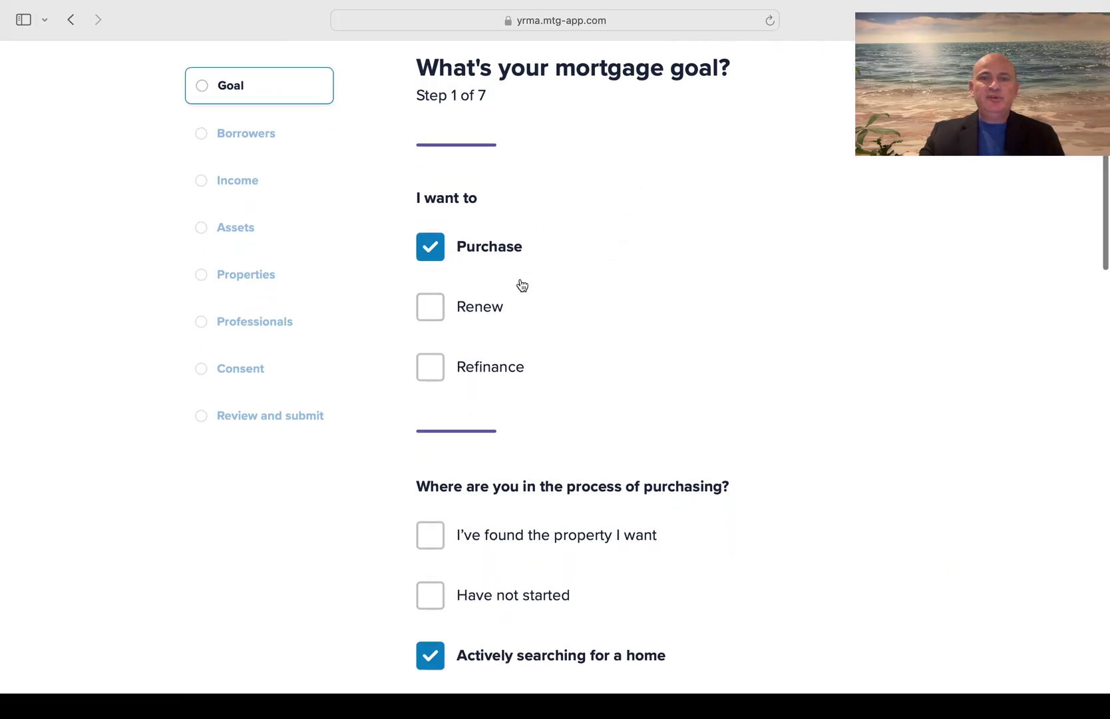
{"action": "scroll", "coordinate": [522, 284], "scroll_direction": "down", "scroll_amount": 2}
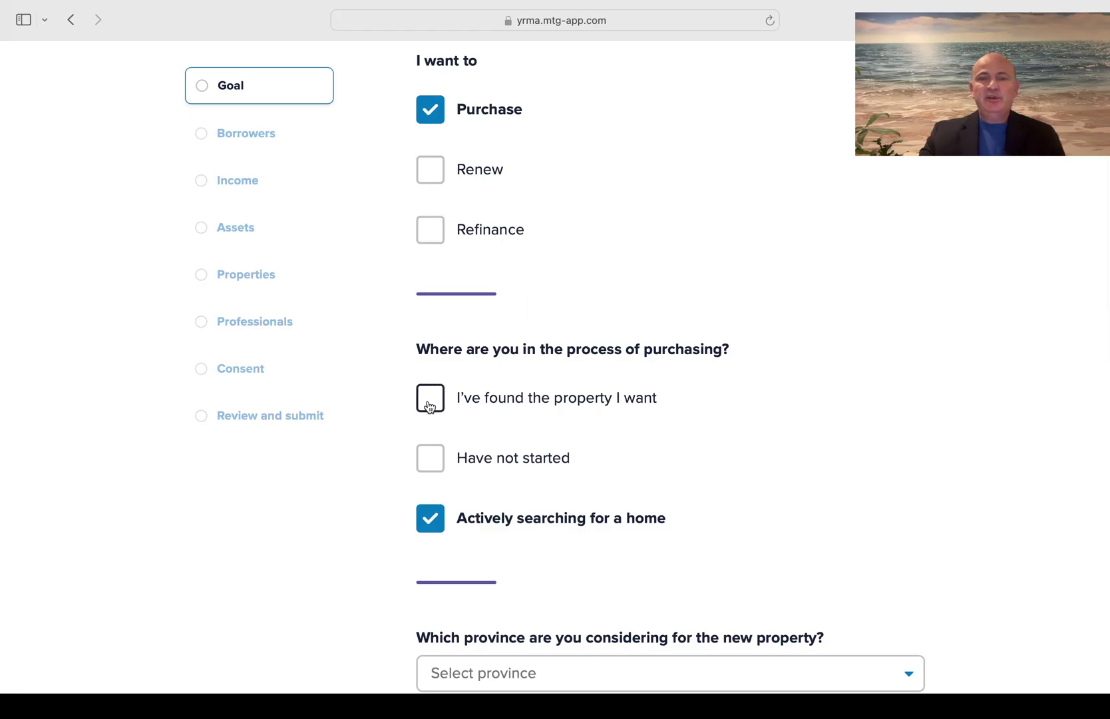
{"action": "scroll", "coordinate": [611, 538], "scroll_direction": "down", "scroll_amount": 2}
{"action": "scroll", "coordinate": [611, 538], "scroll_direction": "down", "scroll_amount": 5}
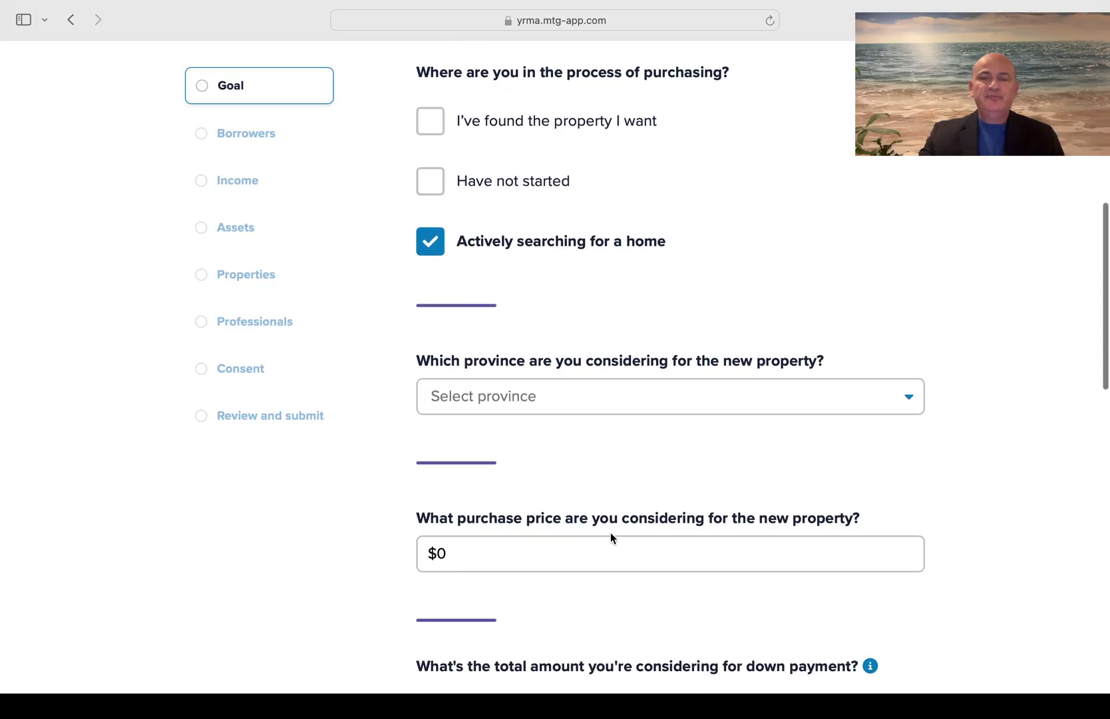
{"action": "left_click", "coordinate": [669, 393]}
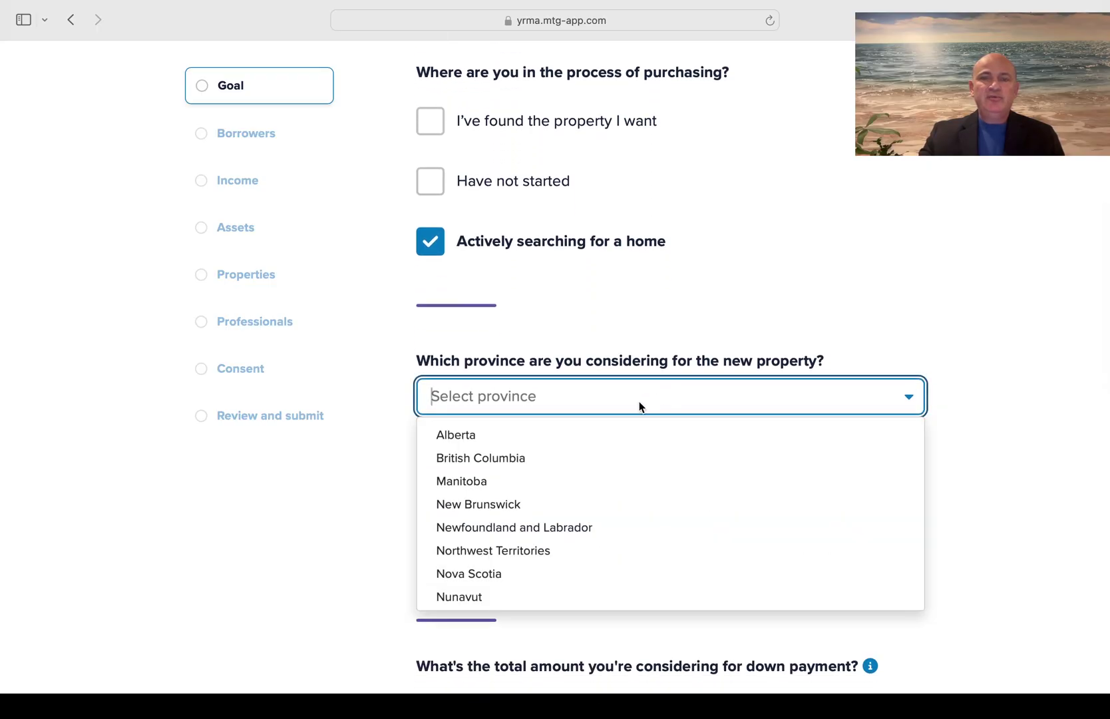
{"action": "left_click", "coordinate": [572, 443]}
Enter a $400,000 purchase price with a 5% down payment
{"action": "scroll", "coordinate": [572, 442], "scroll_direction": "down", "scroll_amount": 3}
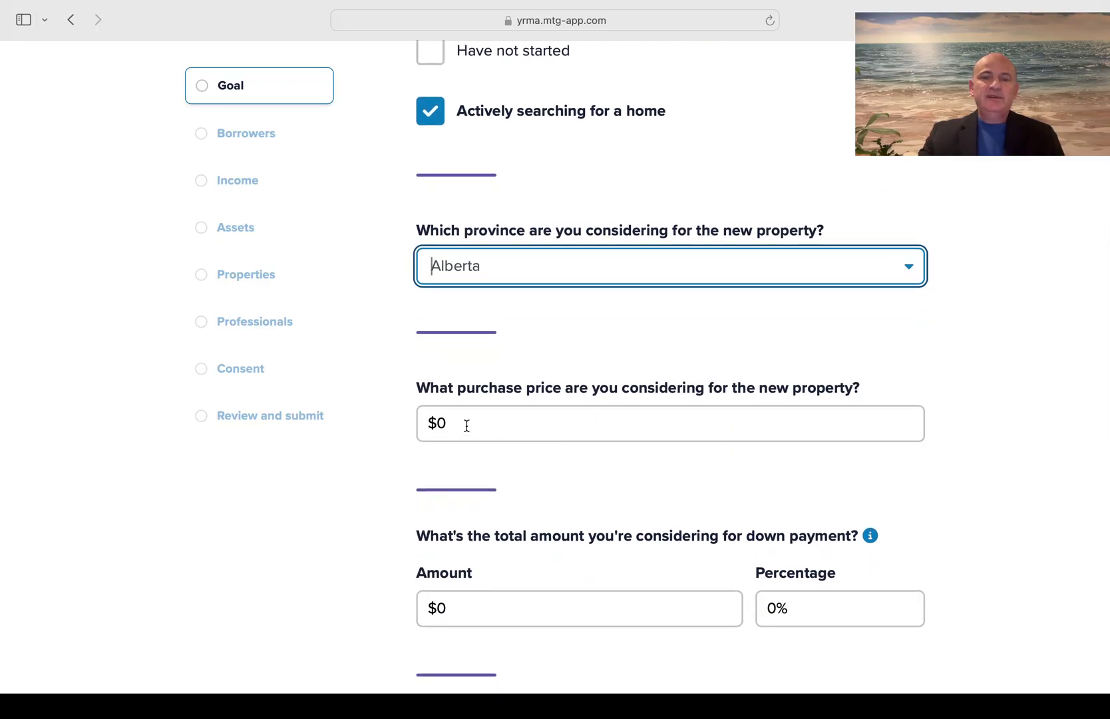
{"action": "left_click", "coordinate": [466, 426]}
{"action": "left_click_drag", "start_coordinate": [466, 426], "coordinate": [419, 431]}
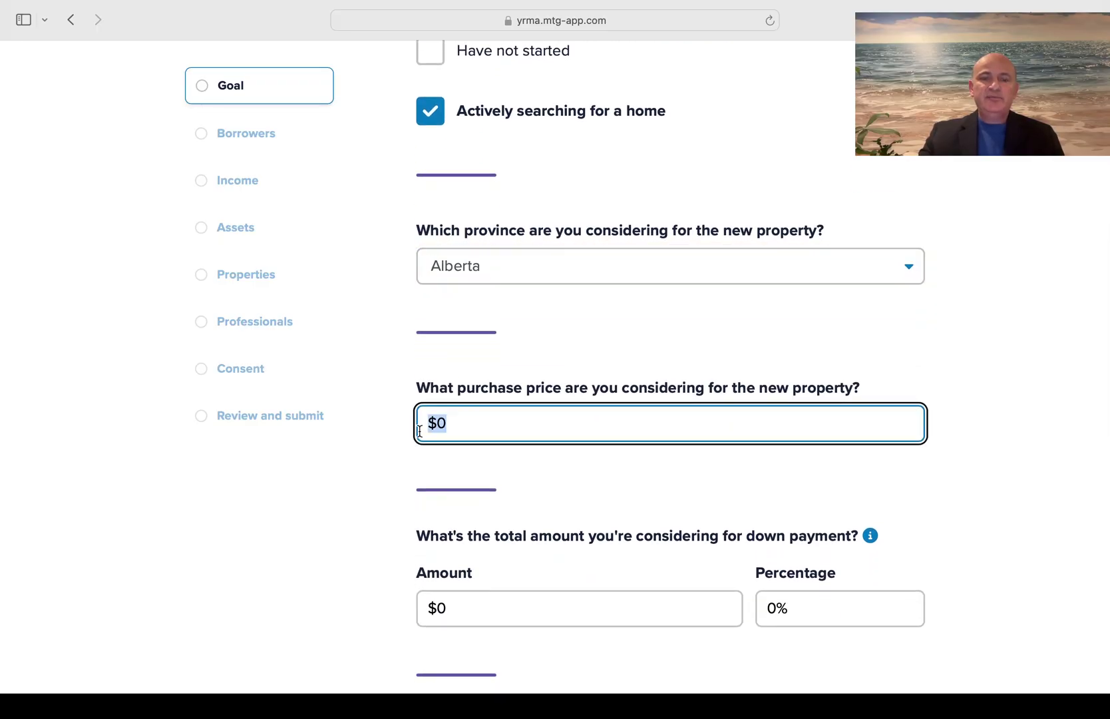
{"action": "type", "text": "400000"}
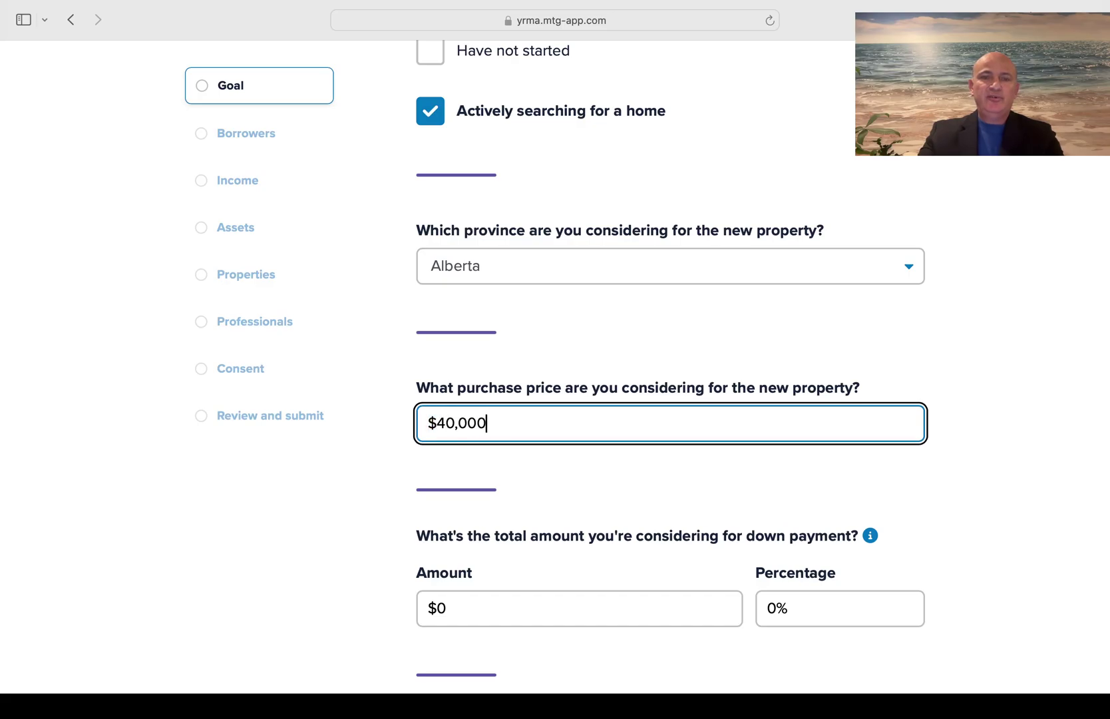
{"action": "scroll", "coordinate": [665, 366], "scroll_direction": "down", "scroll_amount": 5}
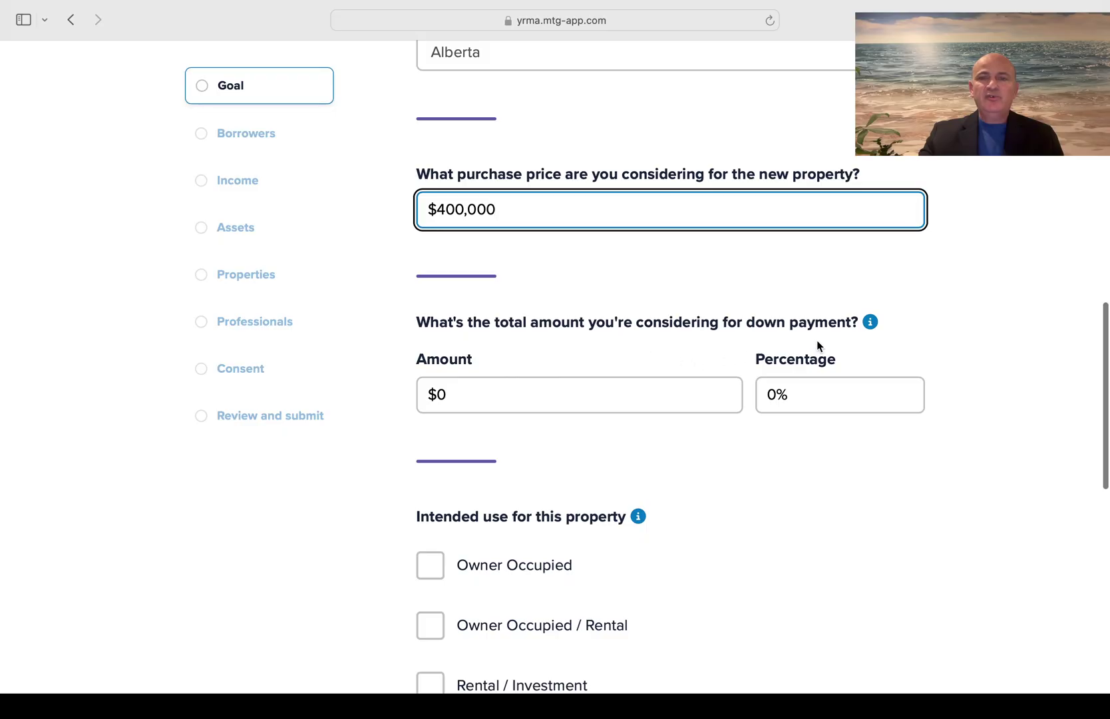
{"action": "left_click_drag", "start_coordinate": [801, 394], "coordinate": [758, 394]}
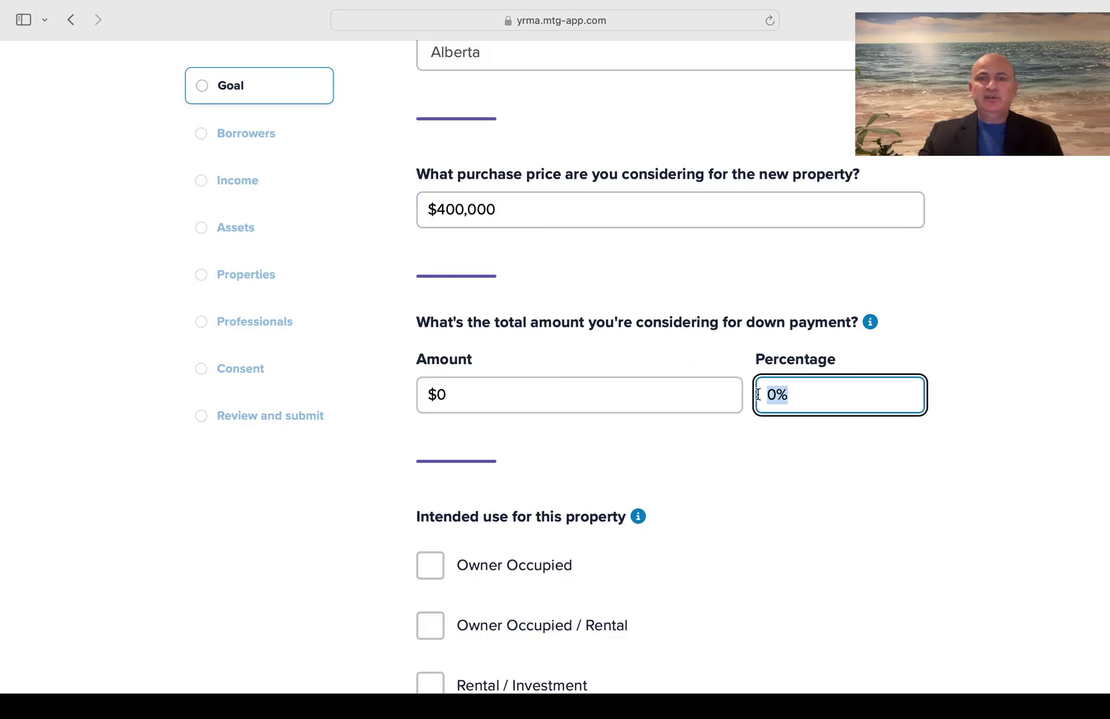
{"action": "type", "text": "5"}
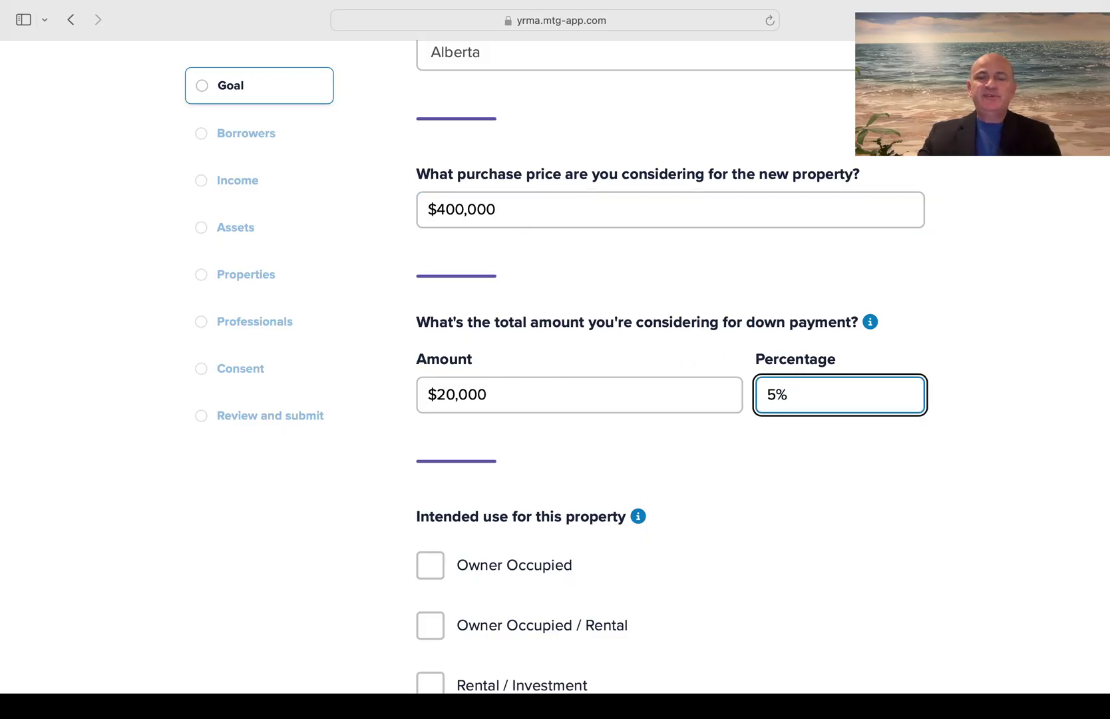
Mark the property Owner Occupied and the purchase timing As soon as possible
{"action": "scroll", "coordinate": [665, 366], "scroll_direction": "down", "scroll_amount": 3}
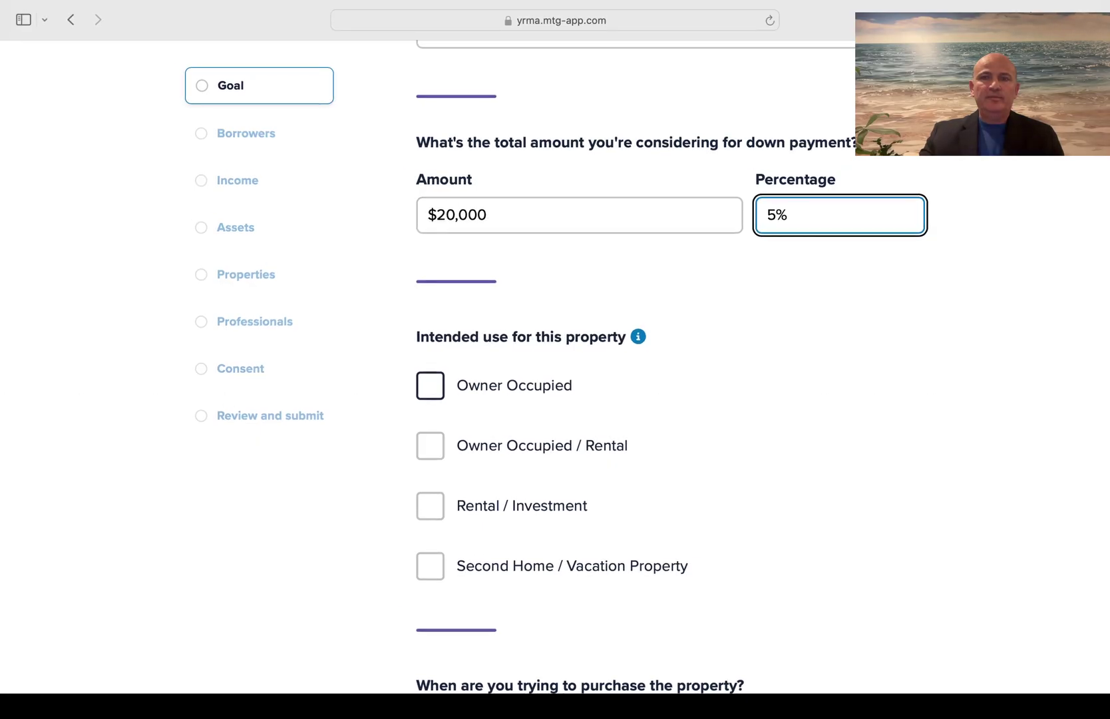
{"action": "left_click", "coordinate": [433, 394]}
{"action": "scroll", "coordinate": [843, 416], "scroll_direction": "down", "scroll_amount": 5}
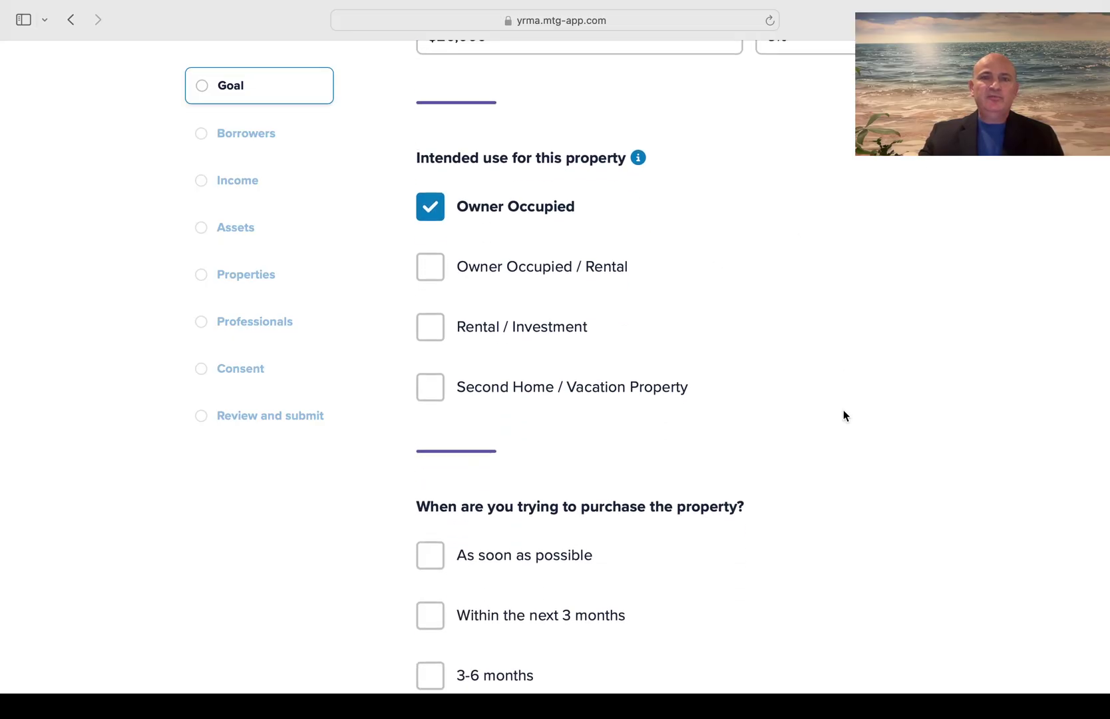
{"action": "scroll", "coordinate": [843, 411], "scroll_direction": "down", "scroll_amount": 4}
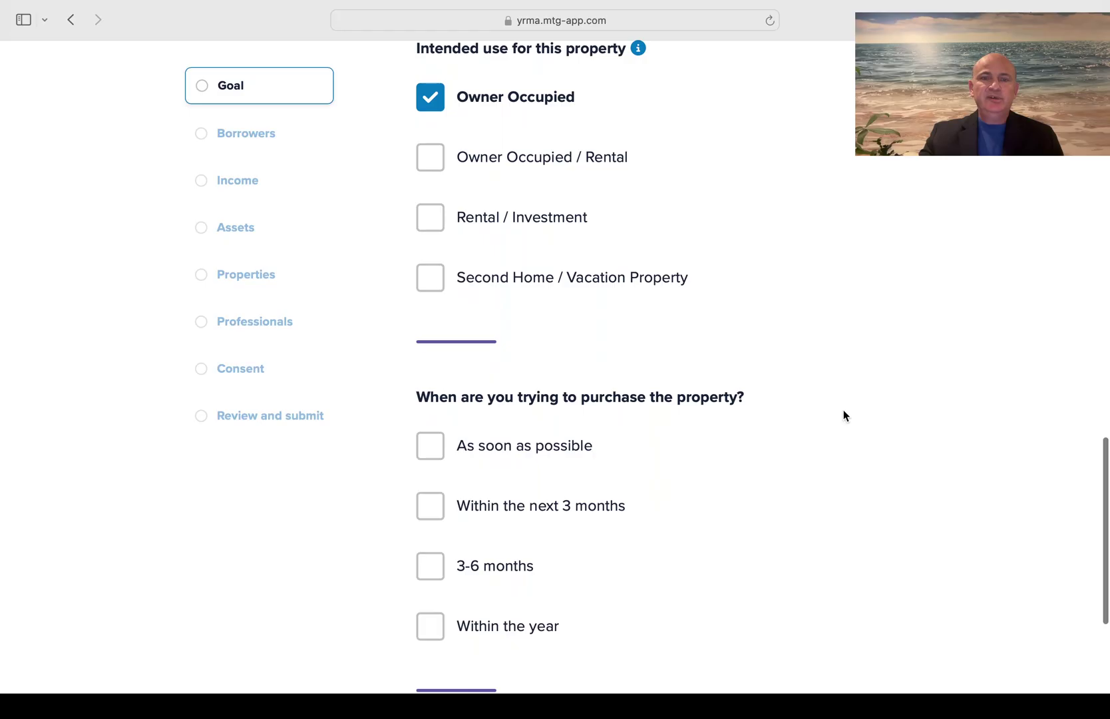
{"action": "scroll", "coordinate": [843, 411], "scroll_direction": "down", "scroll_amount": 1}
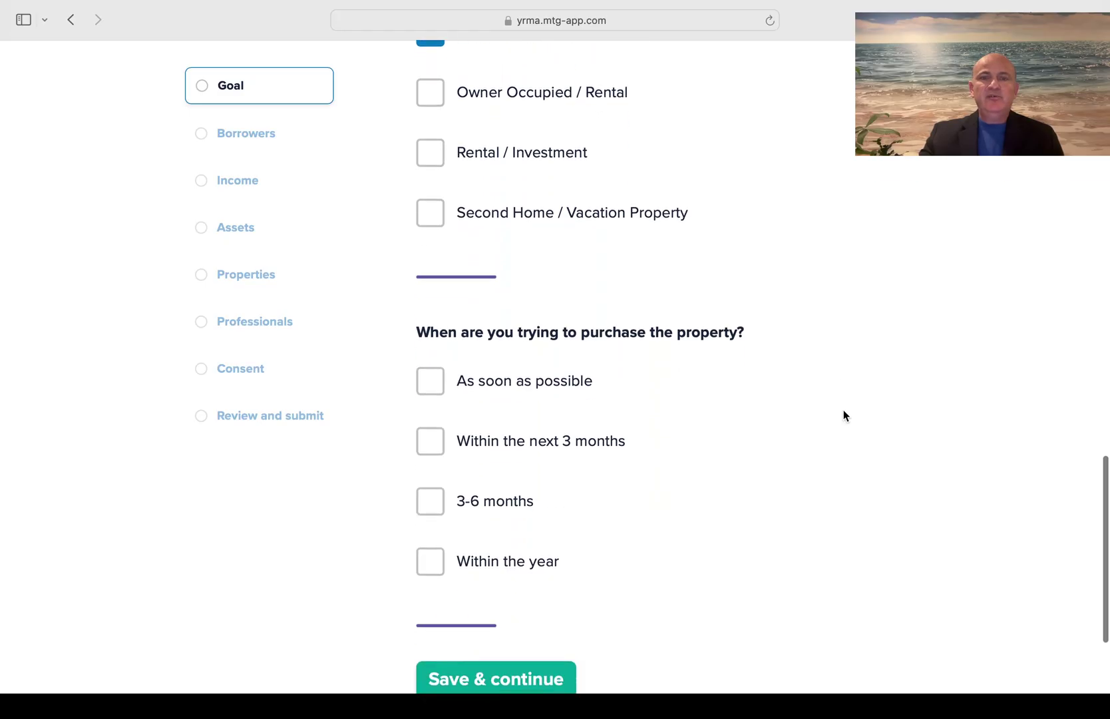
{"action": "left_click", "coordinate": [436, 389]}
{"action": "scroll", "coordinate": [801, 520], "scroll_direction": "down", "scroll_amount": 2}
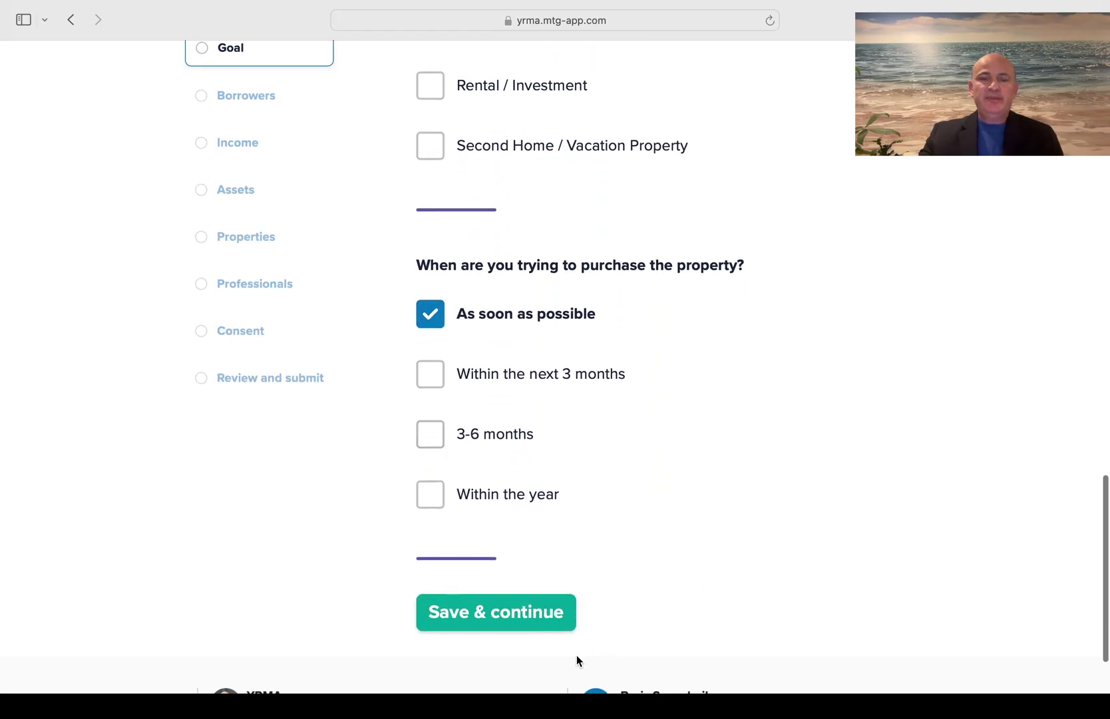
Continue to Borrowers, mark a first-time buyer and set marital status to Married
{"action": "left_click", "coordinate": [506, 620]}
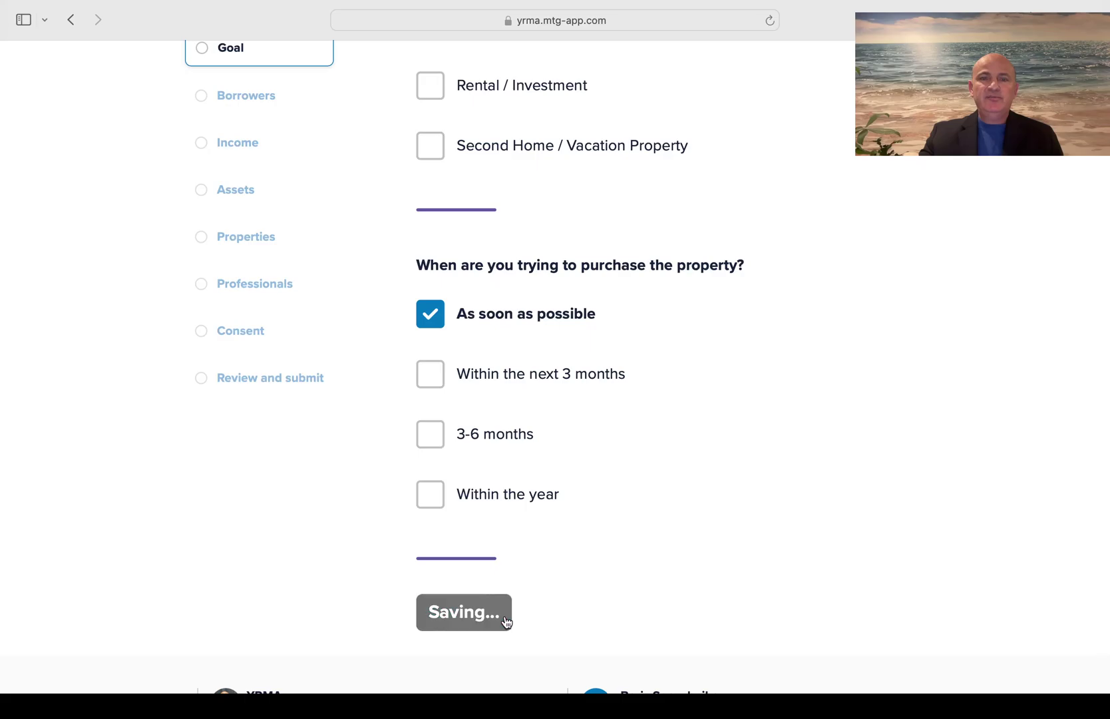
{"action": "scroll", "coordinate": [505, 616], "scroll_direction": "down", "scroll_amount": 4}
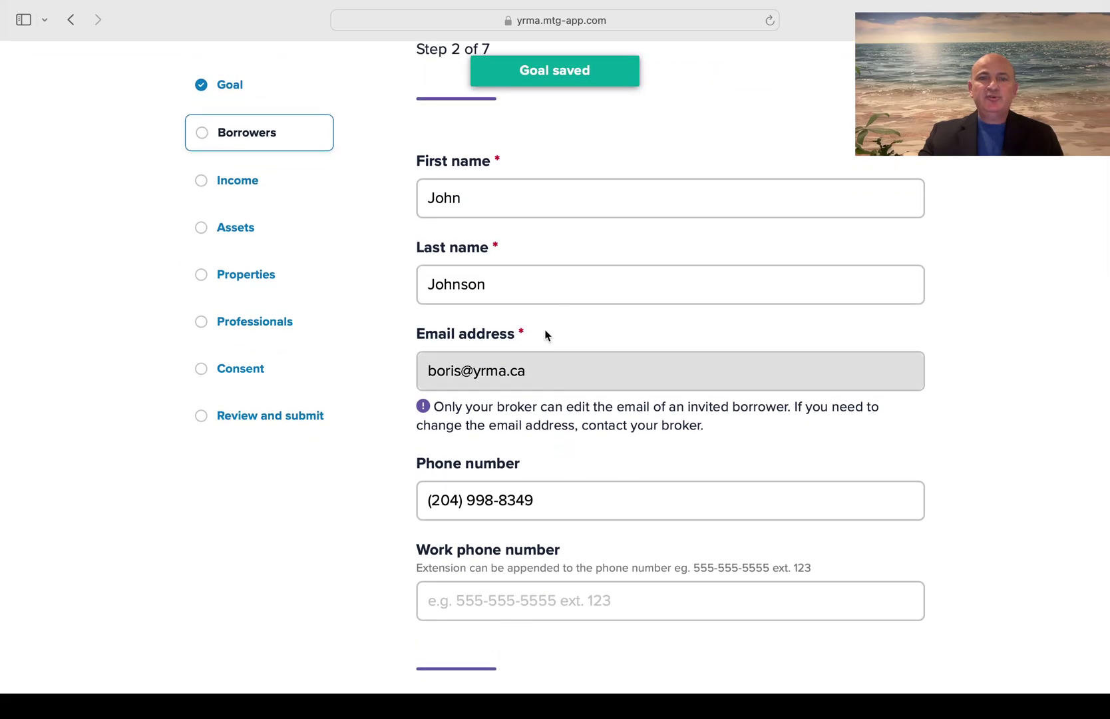
{"action": "scroll", "coordinate": [588, 390], "scroll_direction": "down", "scroll_amount": 3}
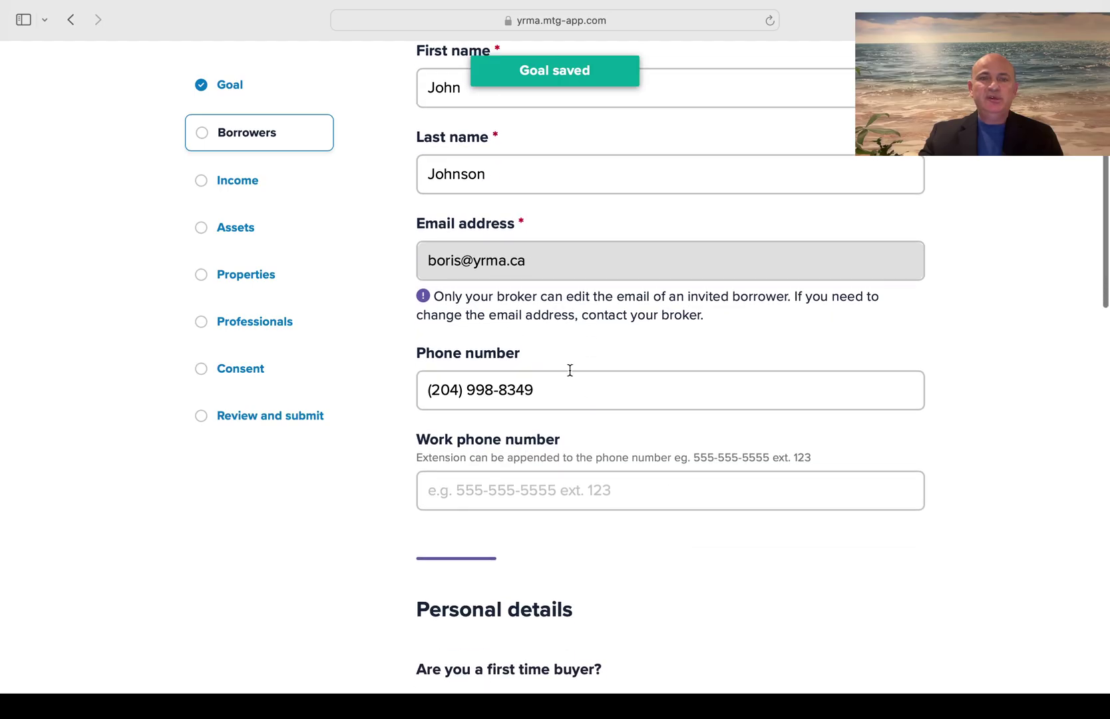
{"action": "scroll", "coordinate": [580, 391], "scroll_direction": "down", "scroll_amount": 8}
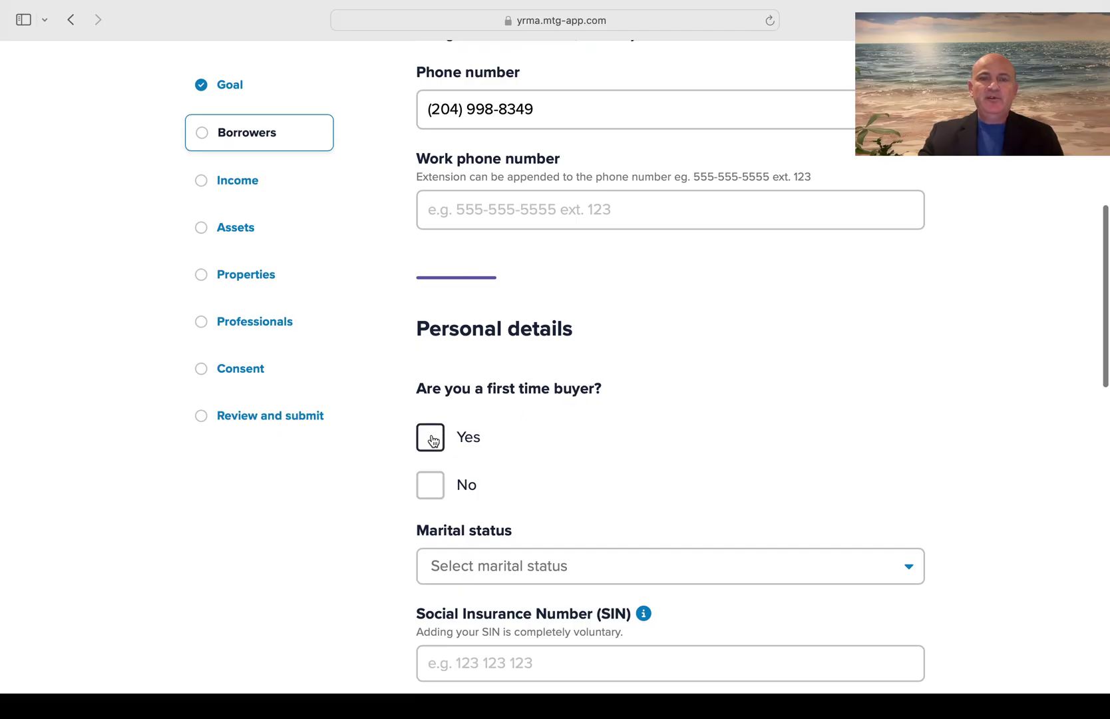
{"action": "left_click", "coordinate": [433, 440]}
{"action": "scroll", "coordinate": [526, 449], "scroll_direction": "down", "scroll_amount": 4}
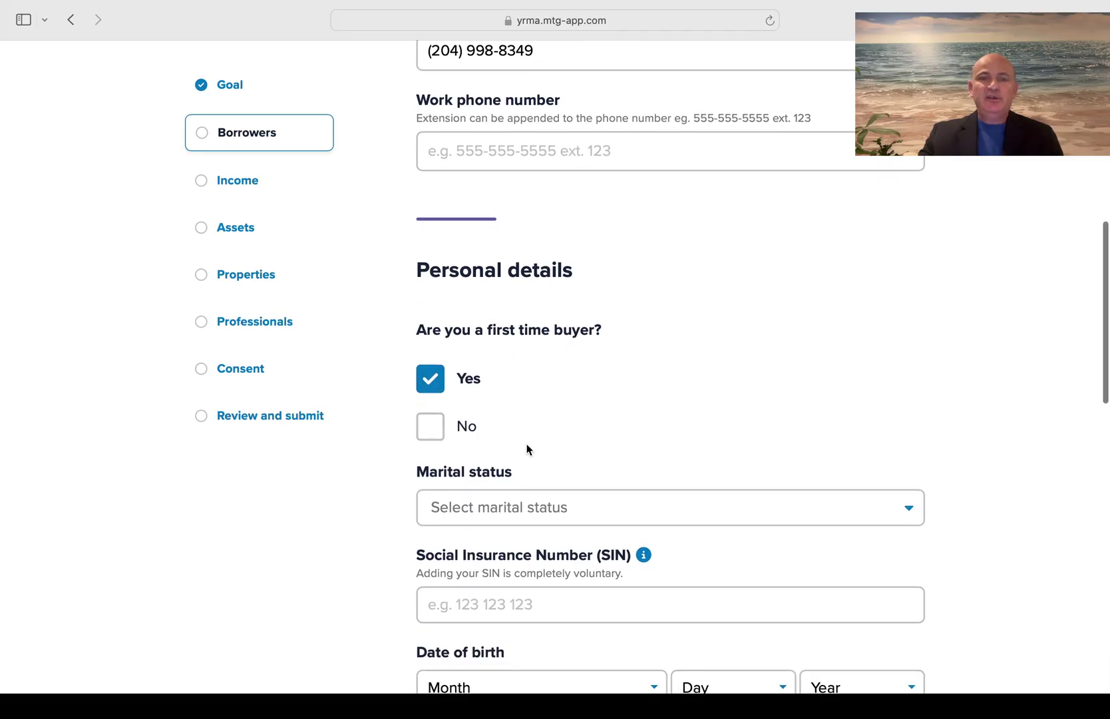
{"action": "left_click", "coordinate": [527, 444]}
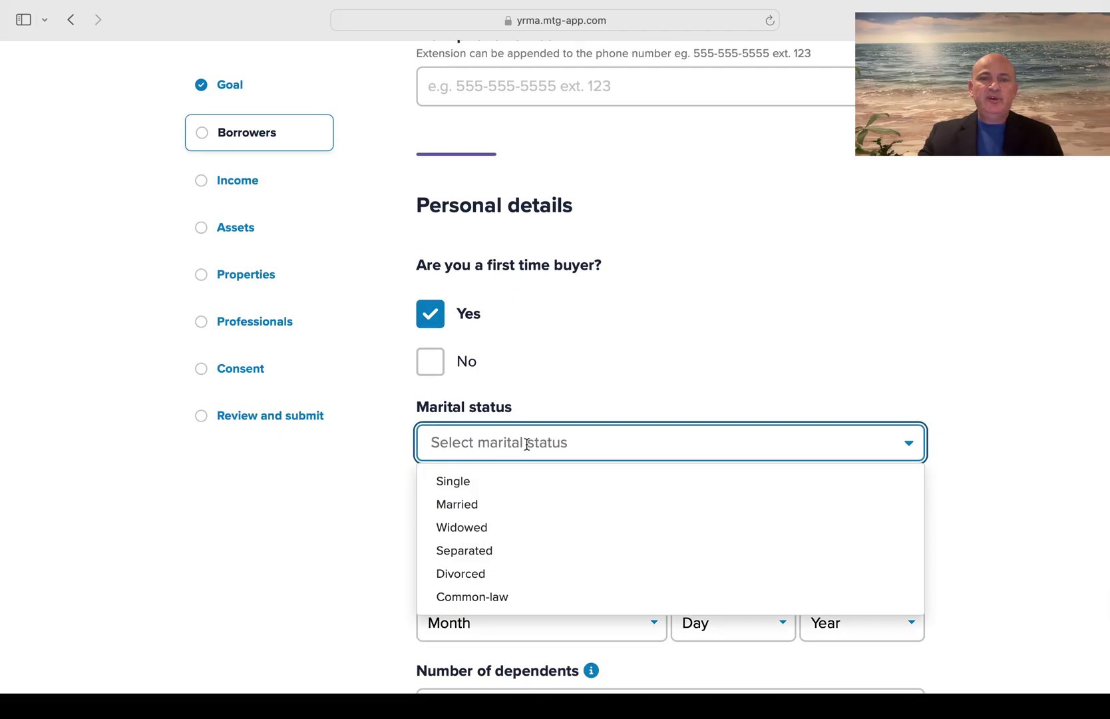
{"action": "left_click", "coordinate": [484, 505]}
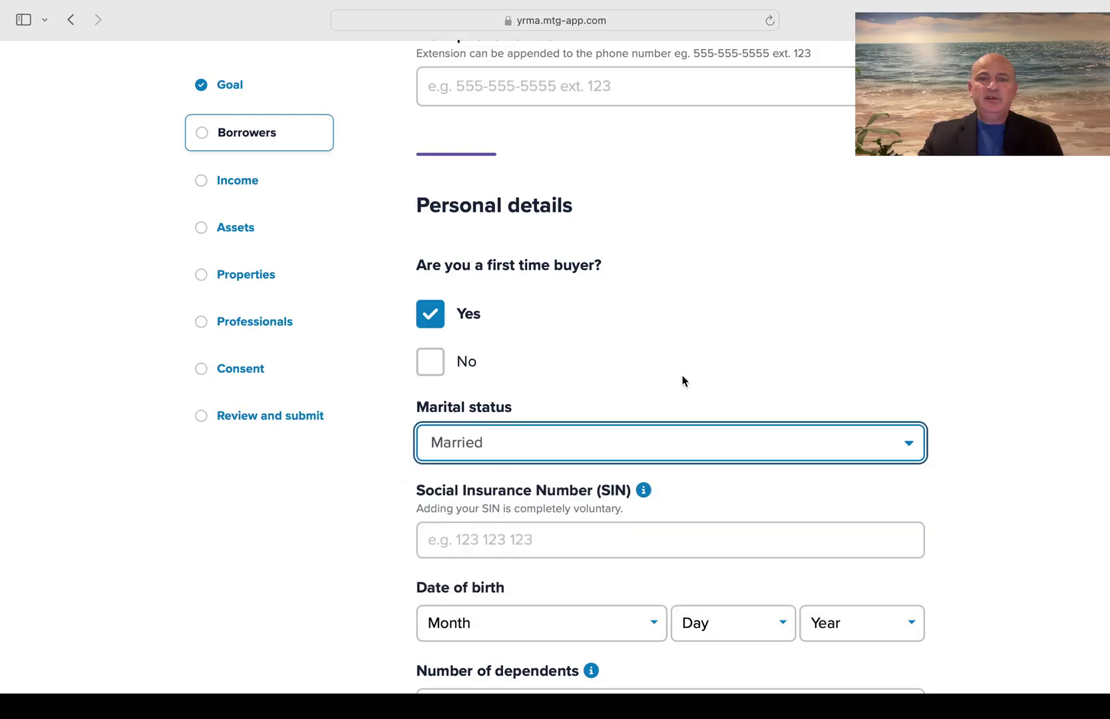
Set the borrower's date of birth to July 01, 1999
{"action": "scroll", "coordinate": [684, 380], "scroll_direction": "down", "scroll_amount": 5}
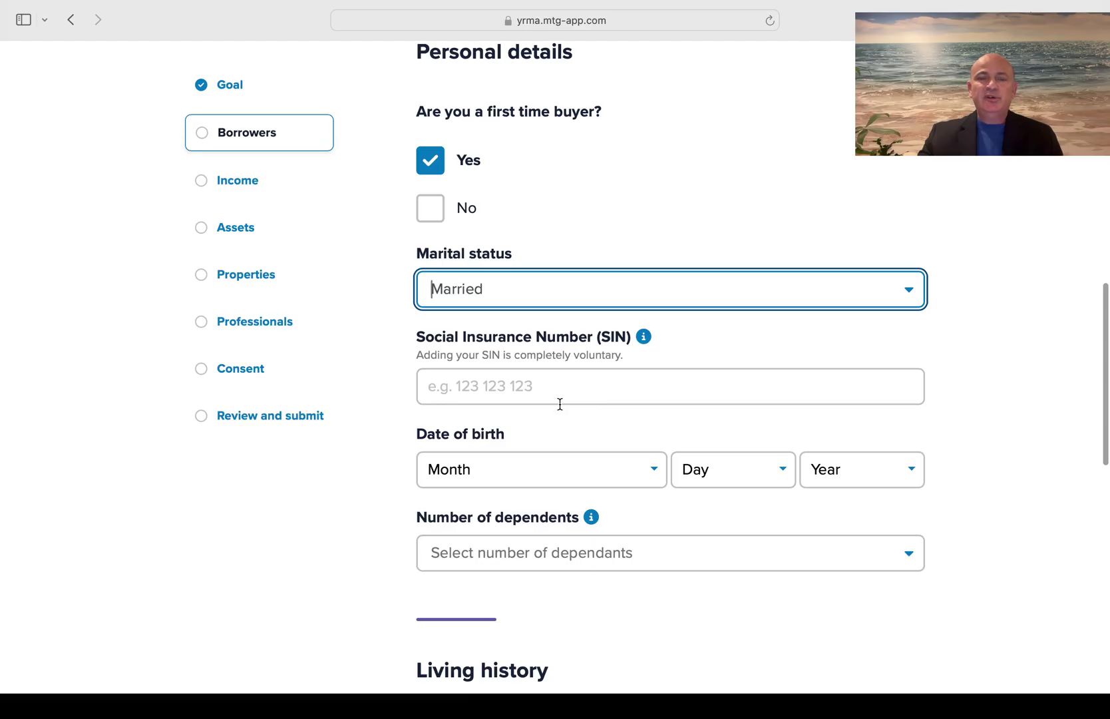
{"action": "scroll", "coordinate": [560, 404], "scroll_direction": "down", "scroll_amount": 3}
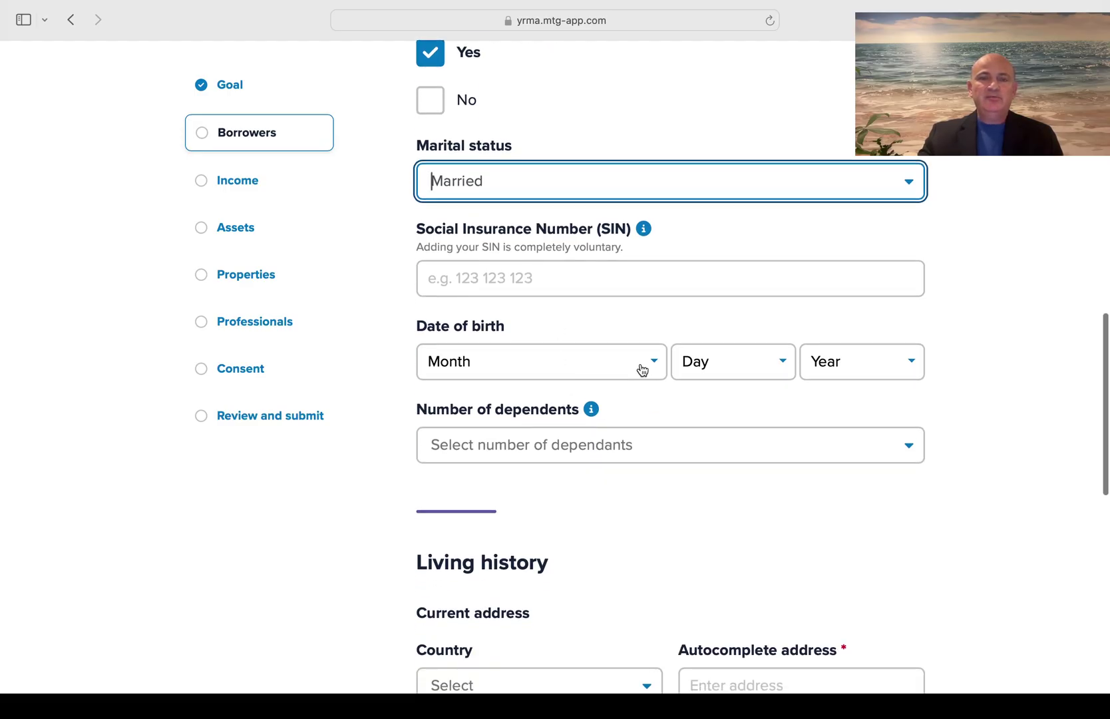
{"action": "left_click", "coordinate": [642, 370]}
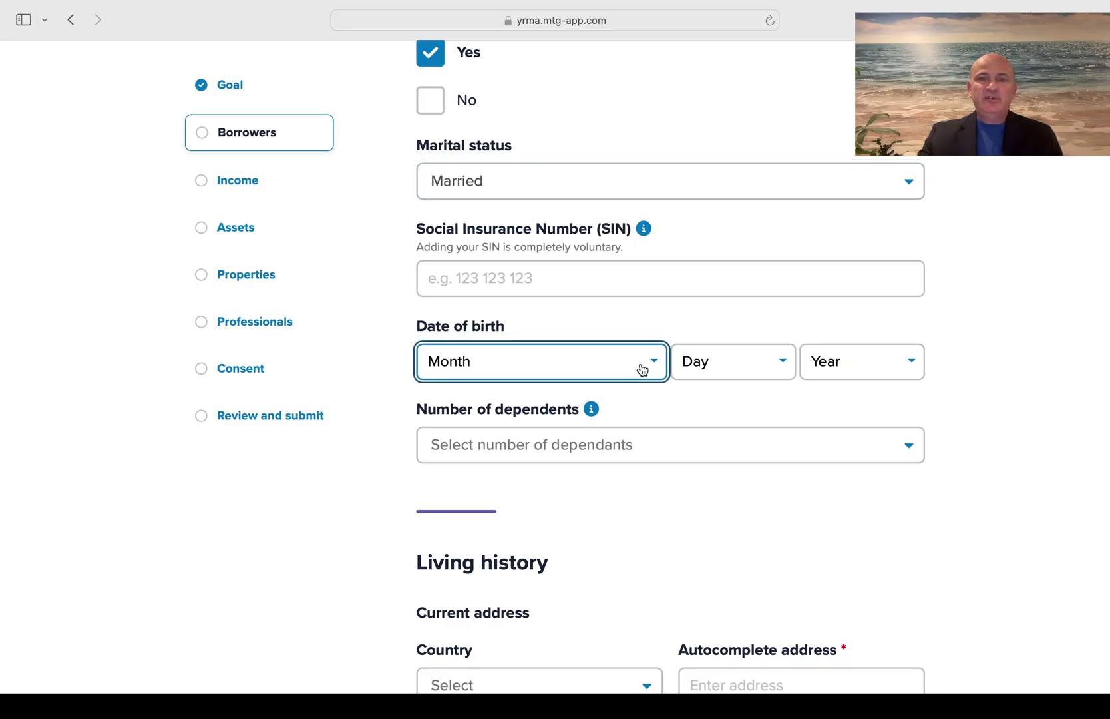
{"action": "left_click", "coordinate": [513, 521]}
{"action": "left_click", "coordinate": [726, 365]}
{"action": "left_click", "coordinate": [734, 377]}
{"action": "left_click", "coordinate": [862, 372]}
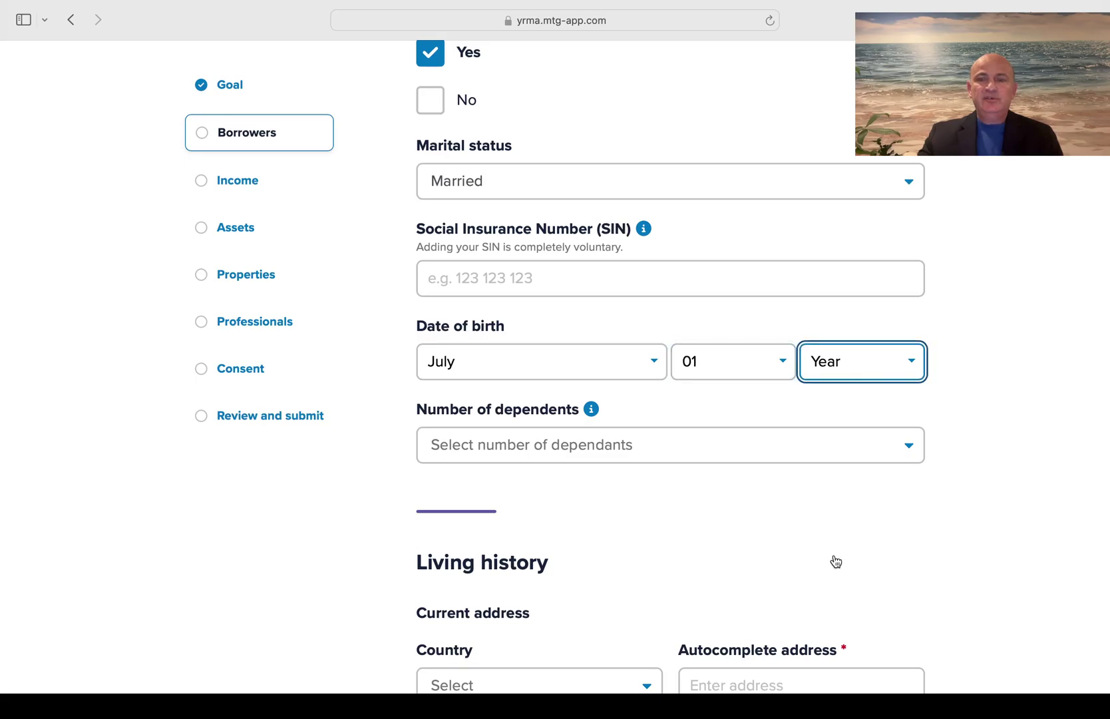
{"action": "left_click", "coordinate": [840, 559]}
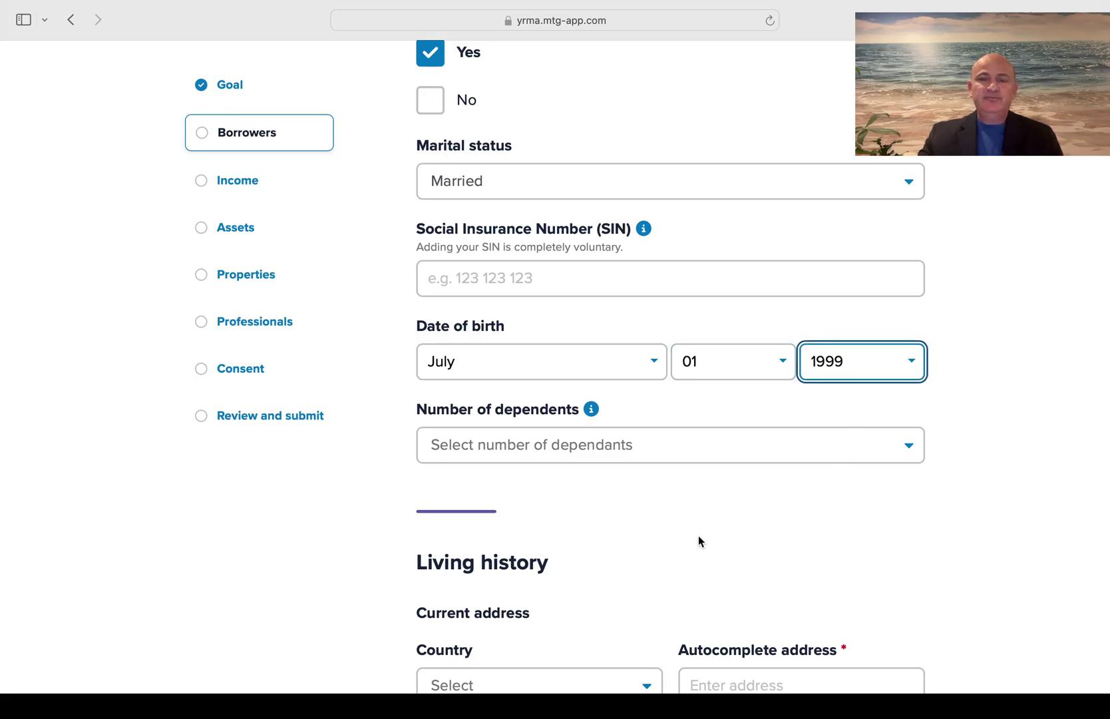
Set the number of dependents to 3
{"action": "scroll", "coordinate": [698, 535], "scroll_direction": "down", "scroll_amount": 3}
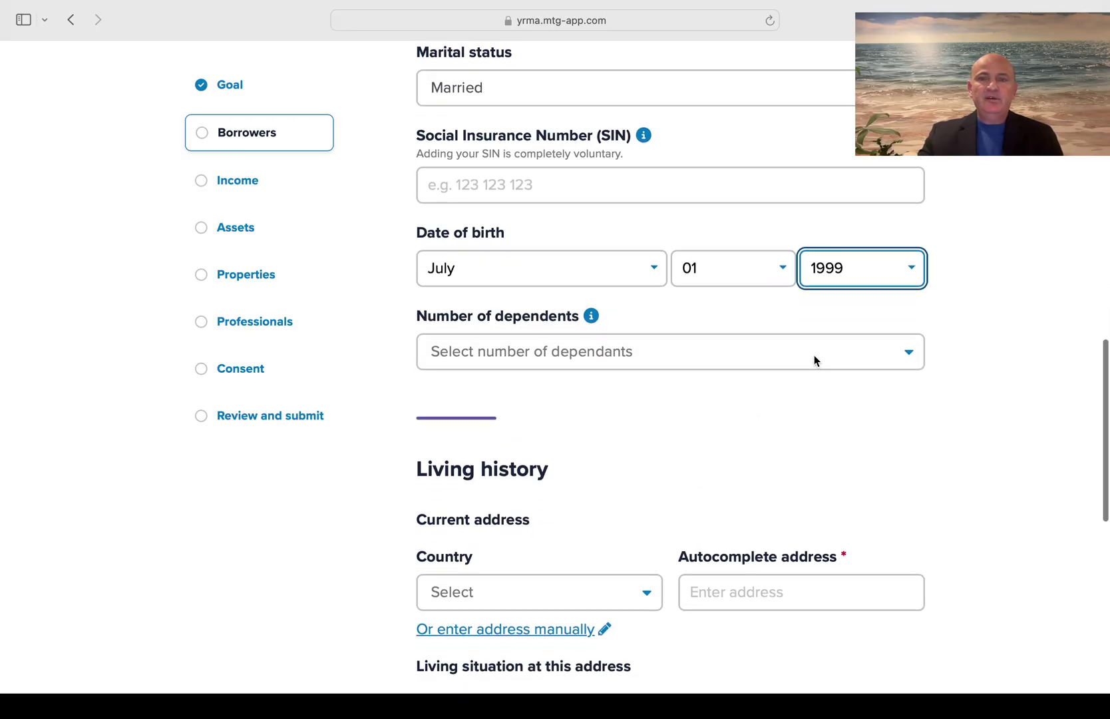
{"action": "left_click", "coordinate": [814, 358]}
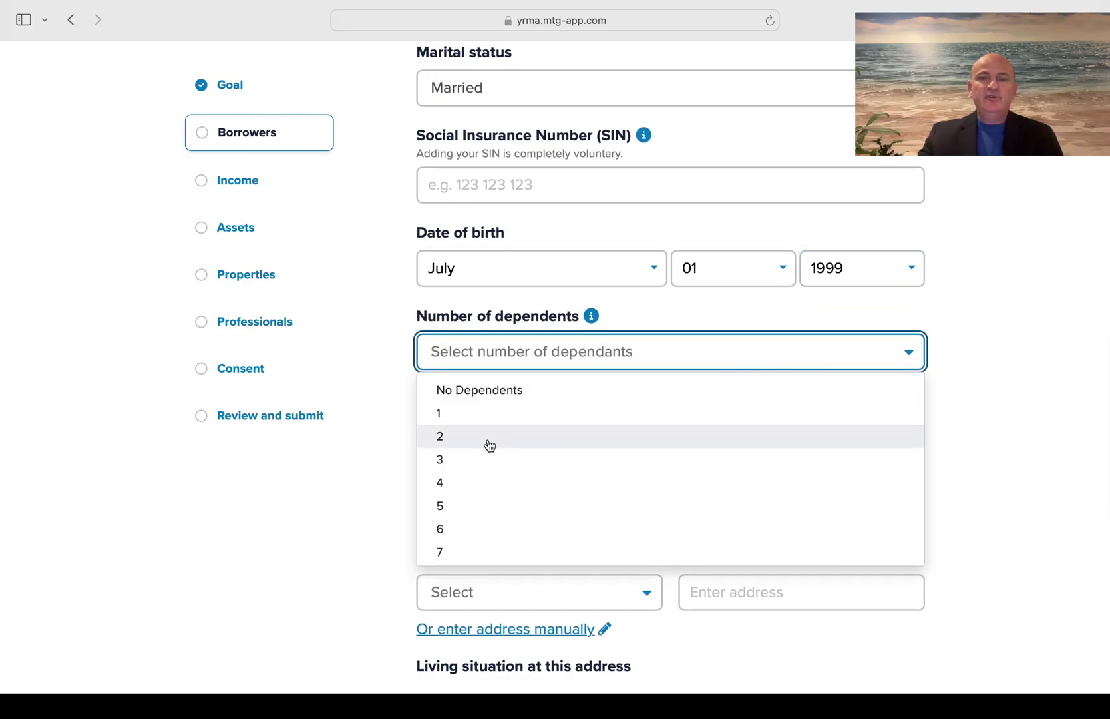
{"action": "left_click", "coordinate": [489, 444]}
{"action": "left_click", "coordinate": [824, 365]}
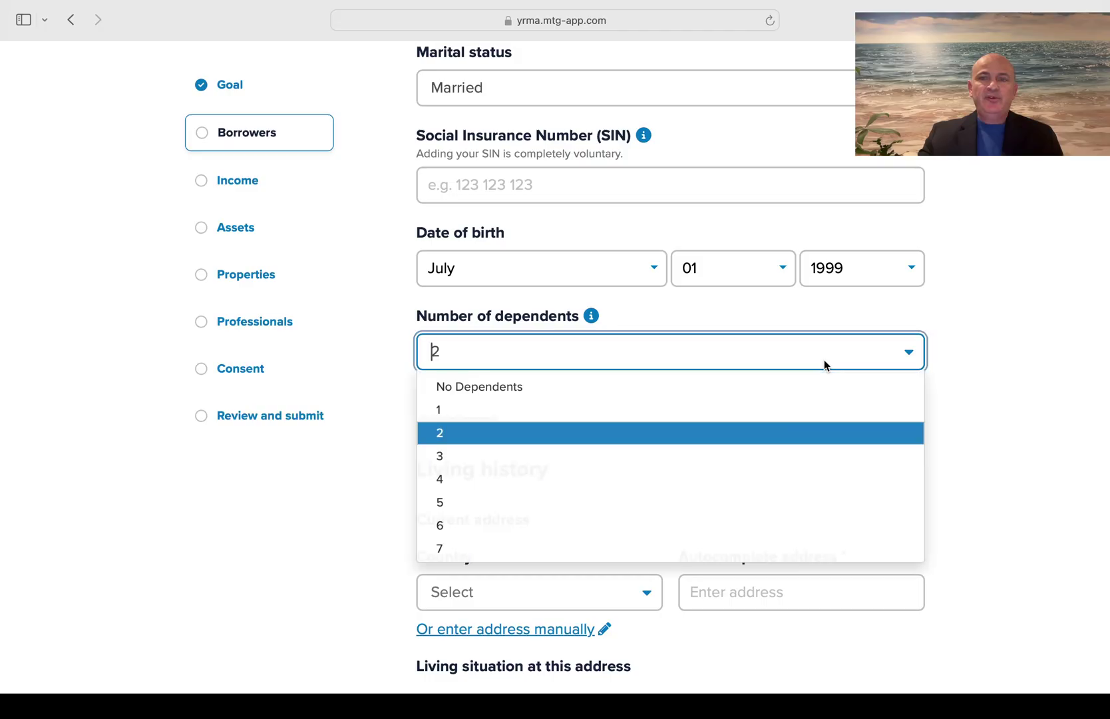
{"action": "left_click", "coordinate": [587, 461]}
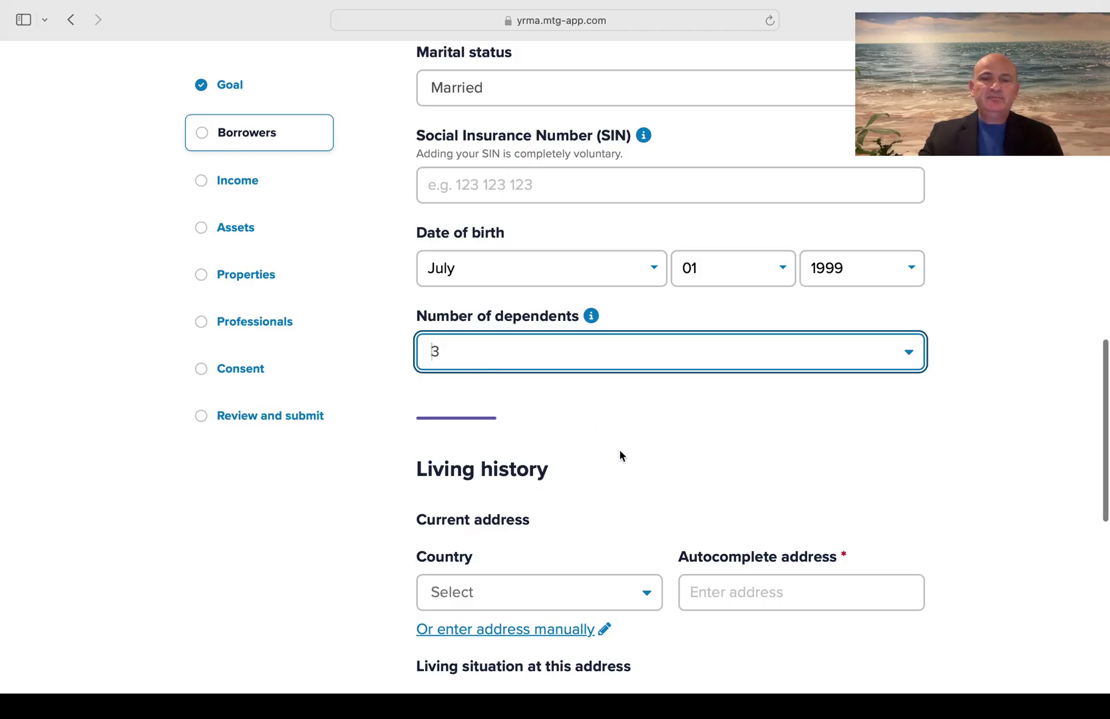
Set the current address country to Canada and autofill the street address from the first suggestion
{"action": "scroll", "coordinate": [620, 456], "scroll_direction": "down", "scroll_amount": 4}
{"action": "scroll", "coordinate": [619, 456], "scroll_direction": "down", "scroll_amount": 1}
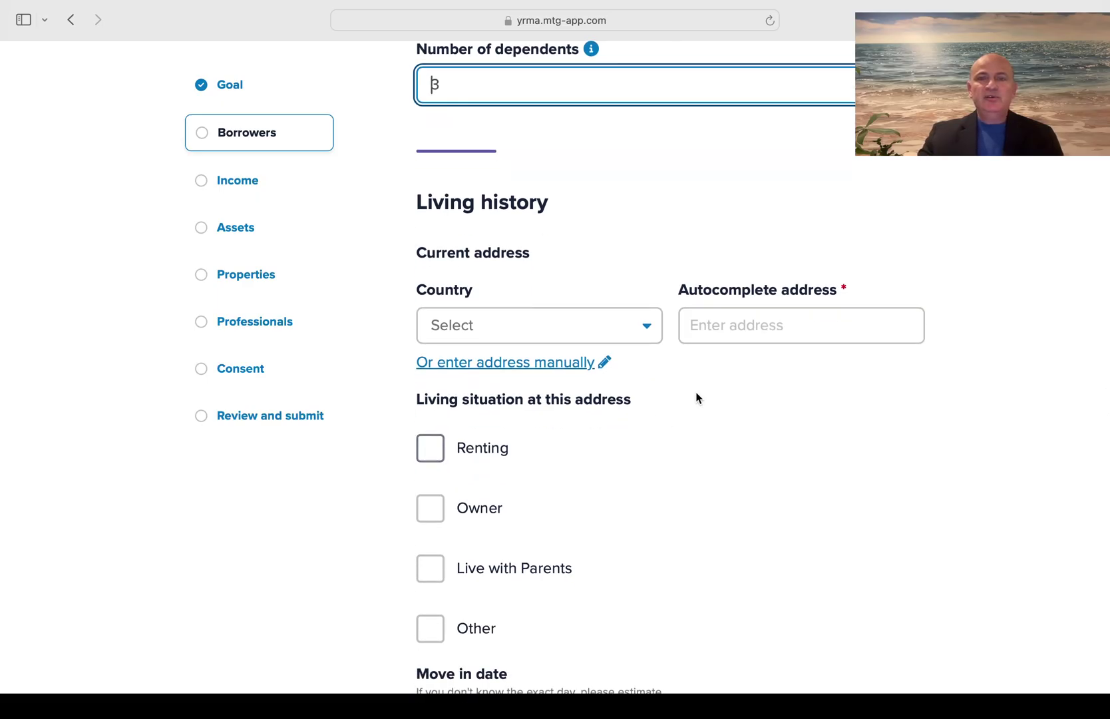
{"action": "left_click", "coordinate": [626, 326]}
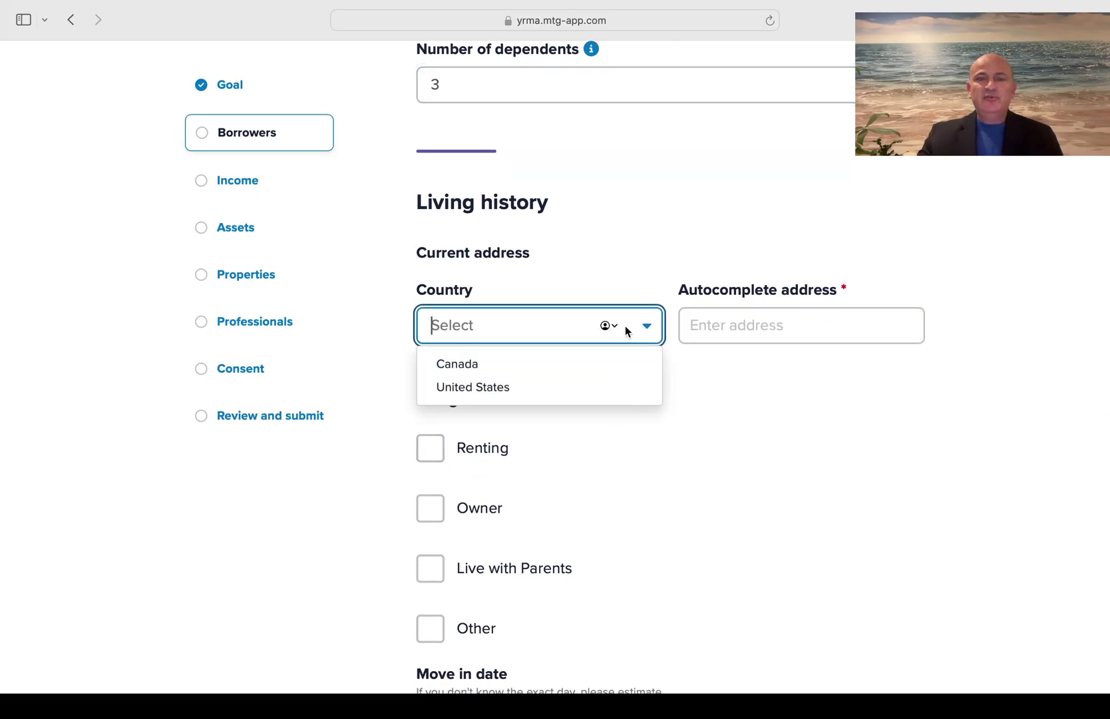
{"action": "left_click", "coordinate": [564, 376]}
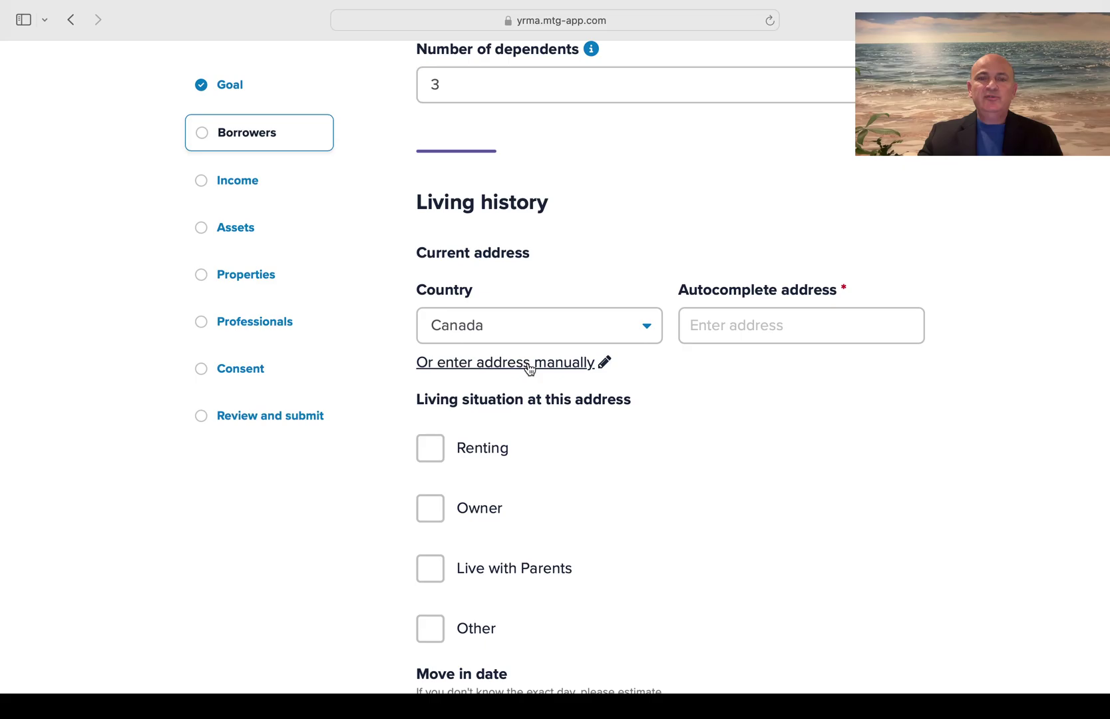
{"action": "left_click", "coordinate": [723, 324]}
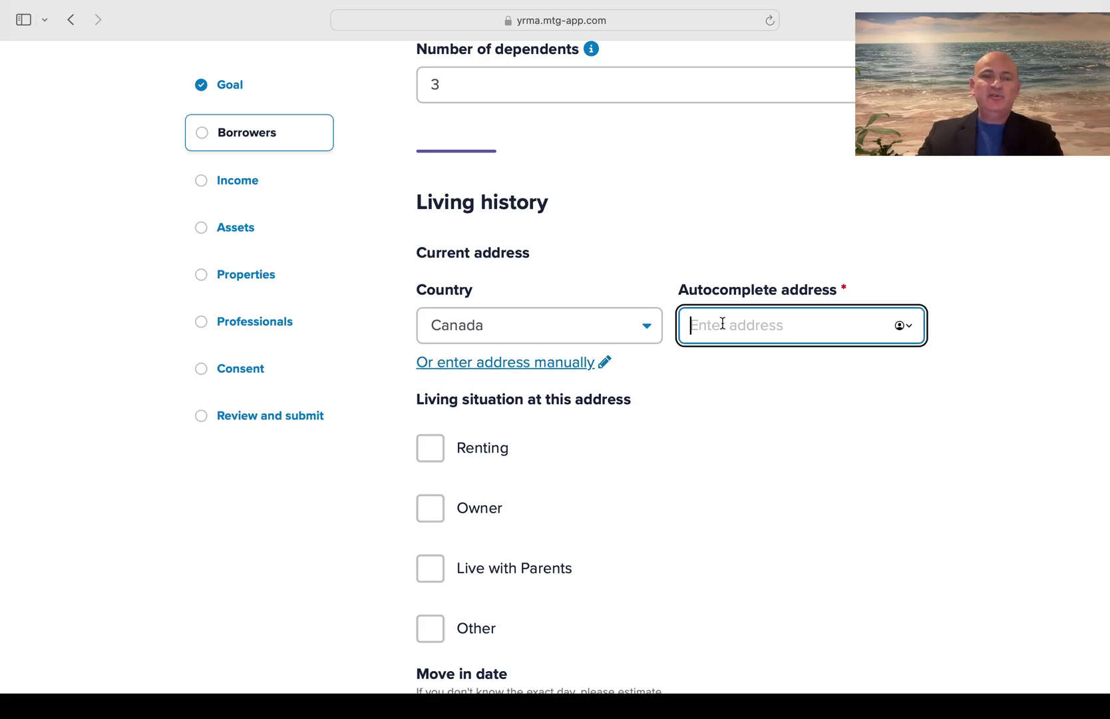
{"action": "type", "text": "12 main"}
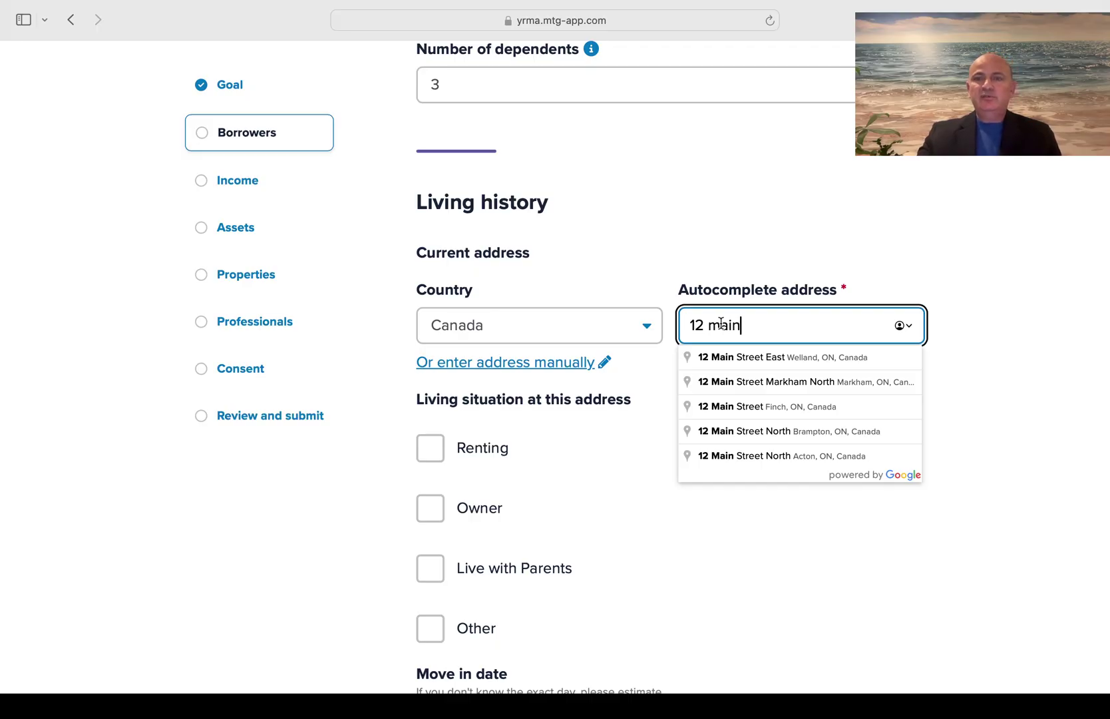
{"action": "left_click", "coordinate": [775, 361]}
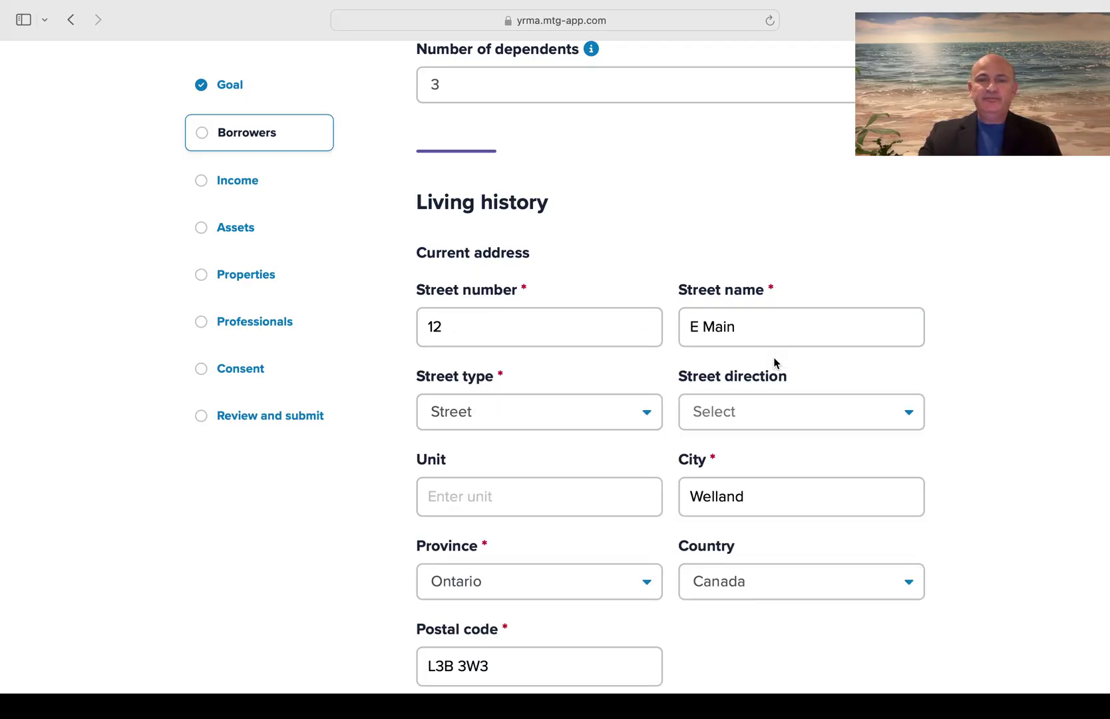
{"action": "scroll", "coordinate": [774, 362], "scroll_direction": "down", "scroll_amount": 1}
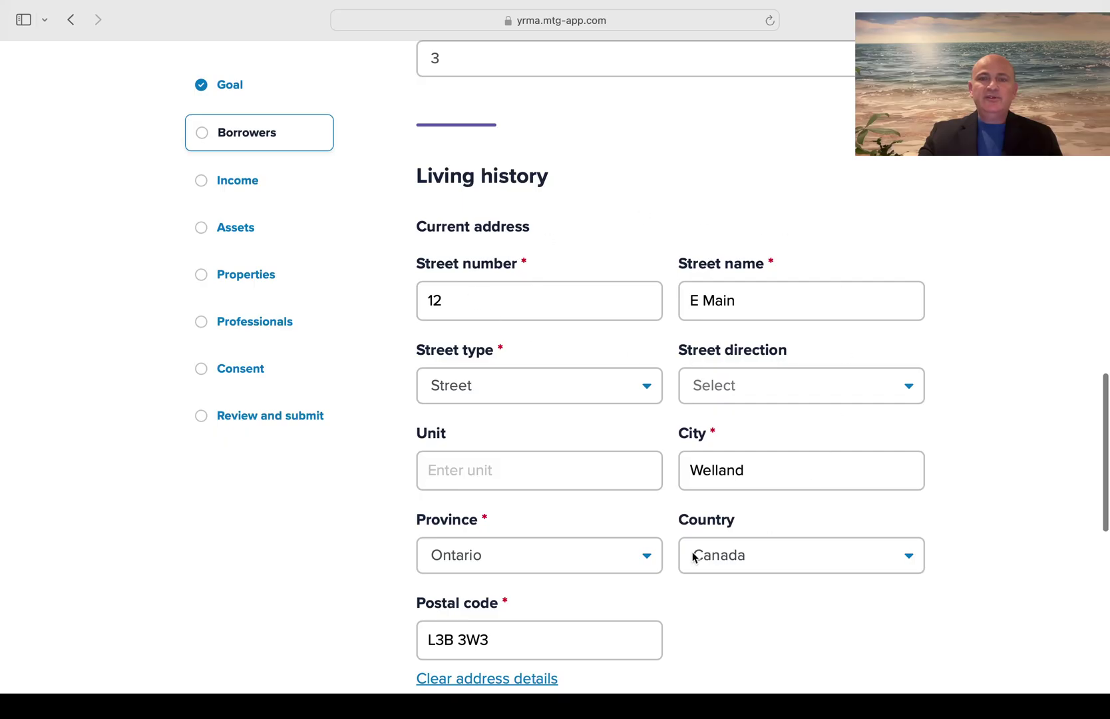
{"action": "scroll", "coordinate": [693, 557], "scroll_direction": "down", "scroll_amount": 5}
{"action": "scroll", "coordinate": [693, 558], "scroll_direction": "down", "scroll_amount": 3}
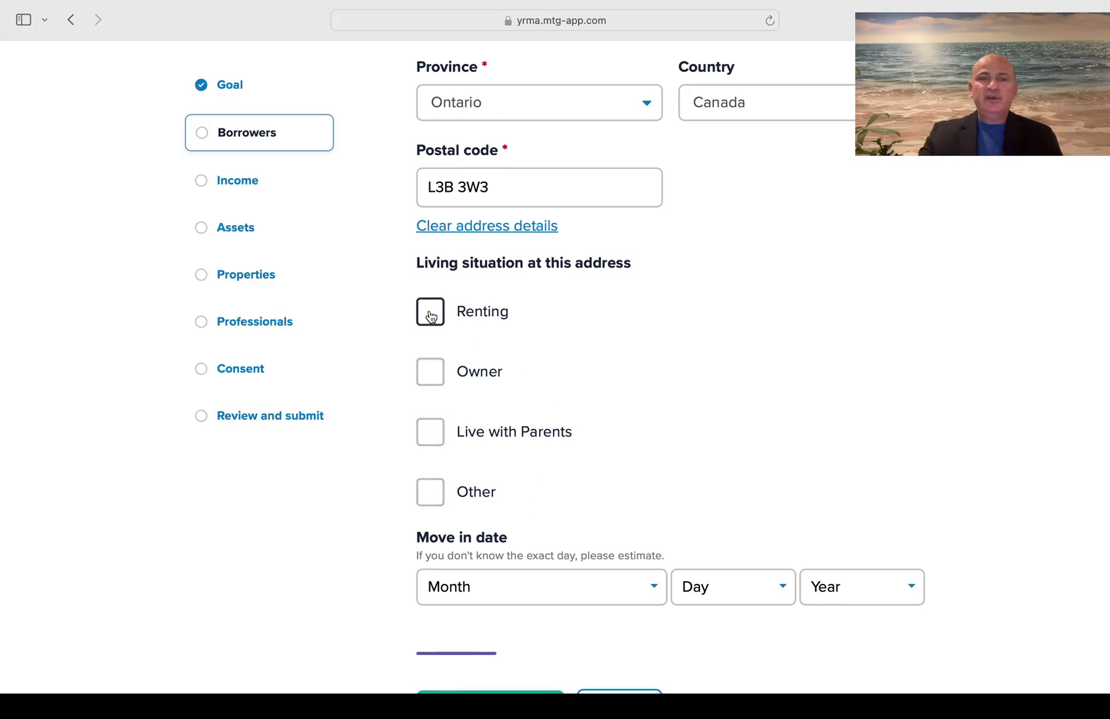
Mark the current address as rented at $2,000 a month
{"action": "left_click", "coordinate": [430, 311]}
{"action": "scroll", "coordinate": [732, 447], "scroll_direction": "down", "scroll_amount": 3}
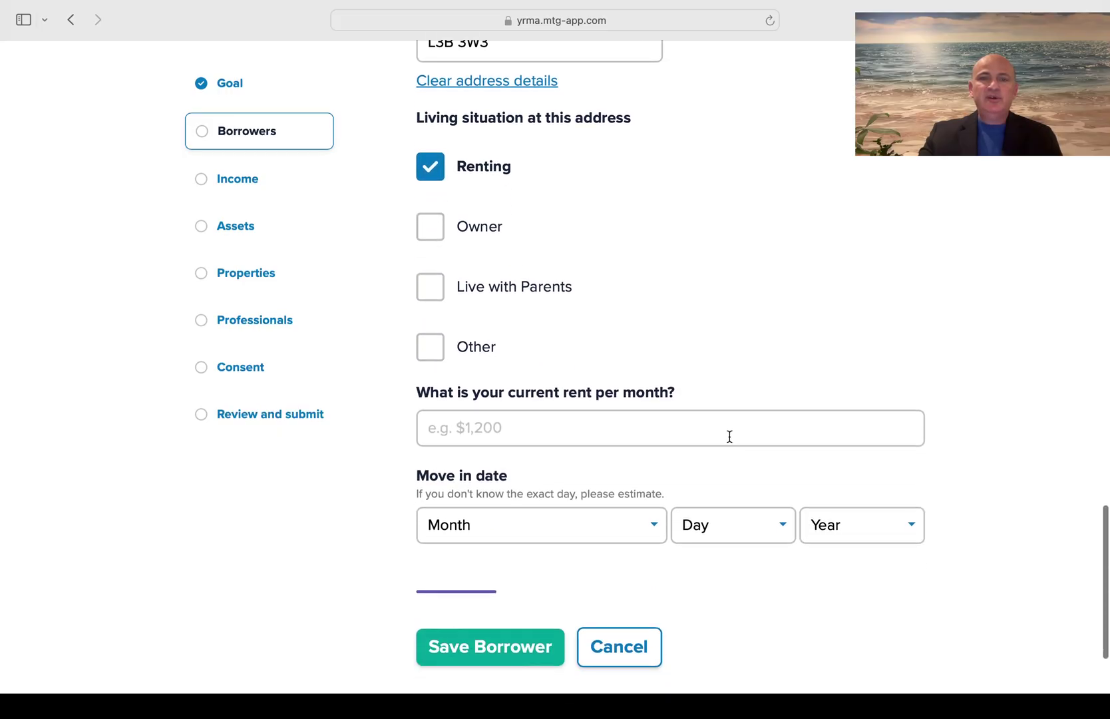
{"action": "left_click", "coordinate": [579, 434]}
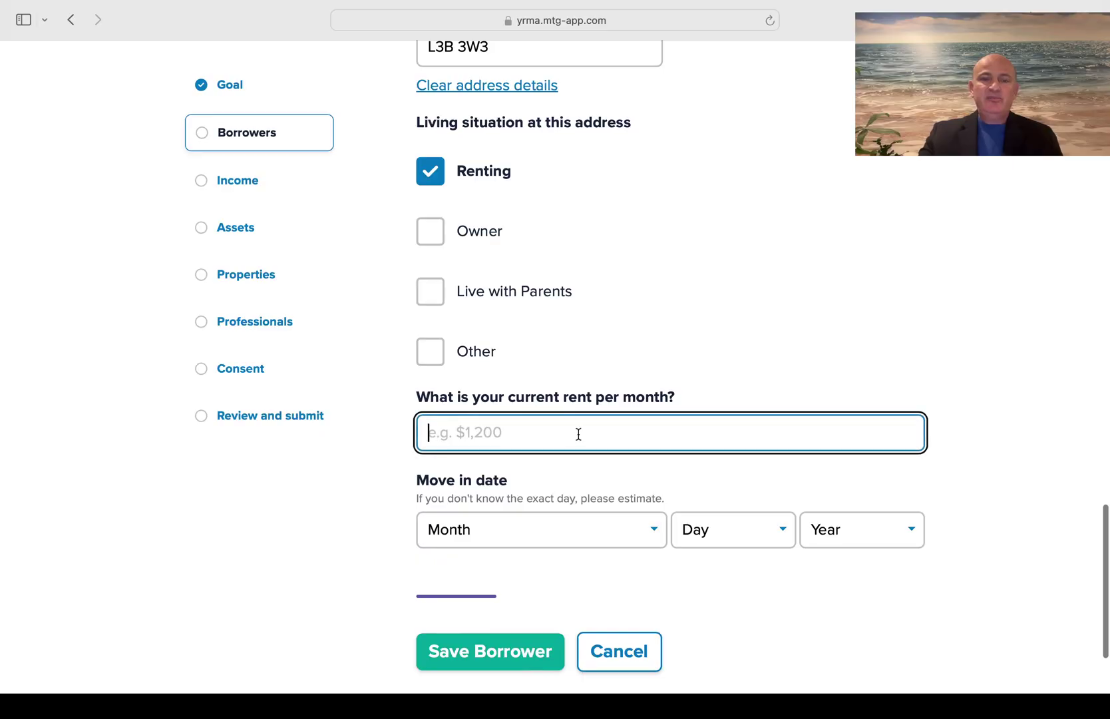
{"action": "type", "text": "$20"}
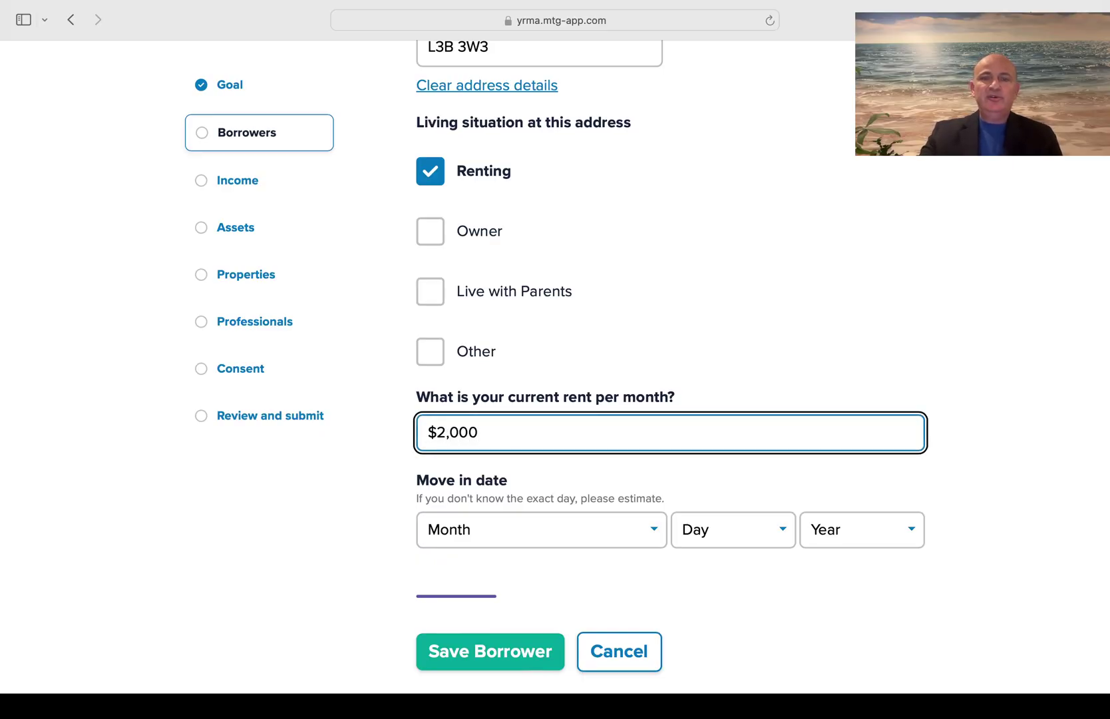
{"action": "scroll", "coordinate": [736, 239], "scroll_direction": "down", "scroll_amount": 4}
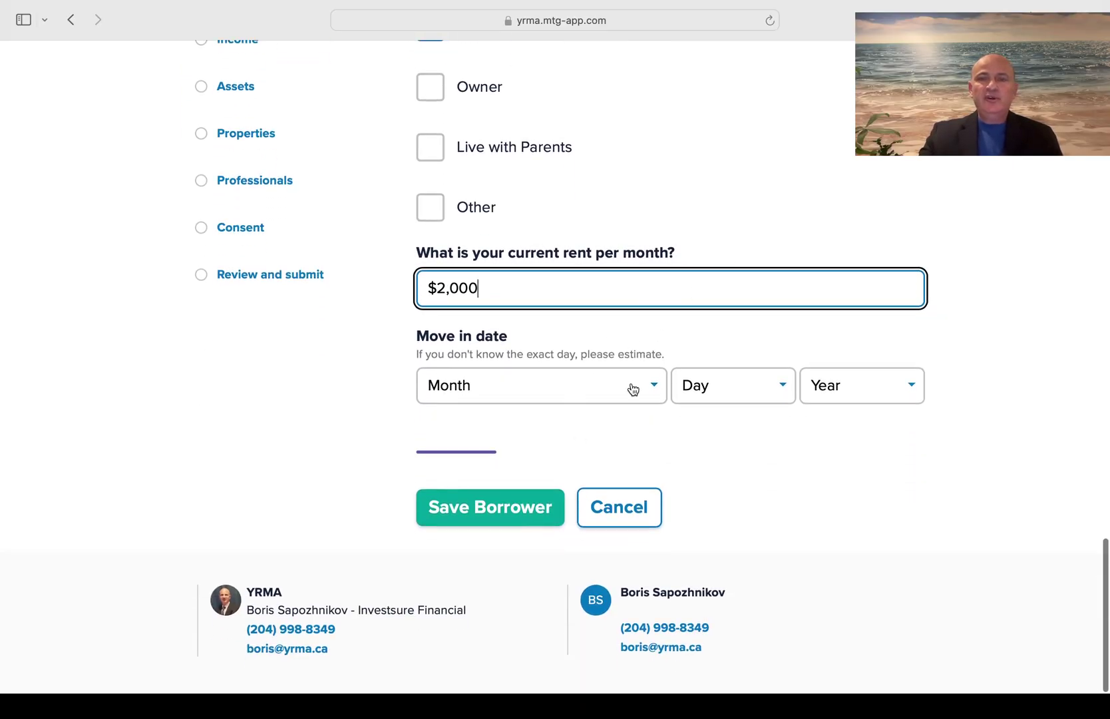
Set the current address move-in date to January 05, 2024
{"action": "left_click", "coordinate": [633, 389]}
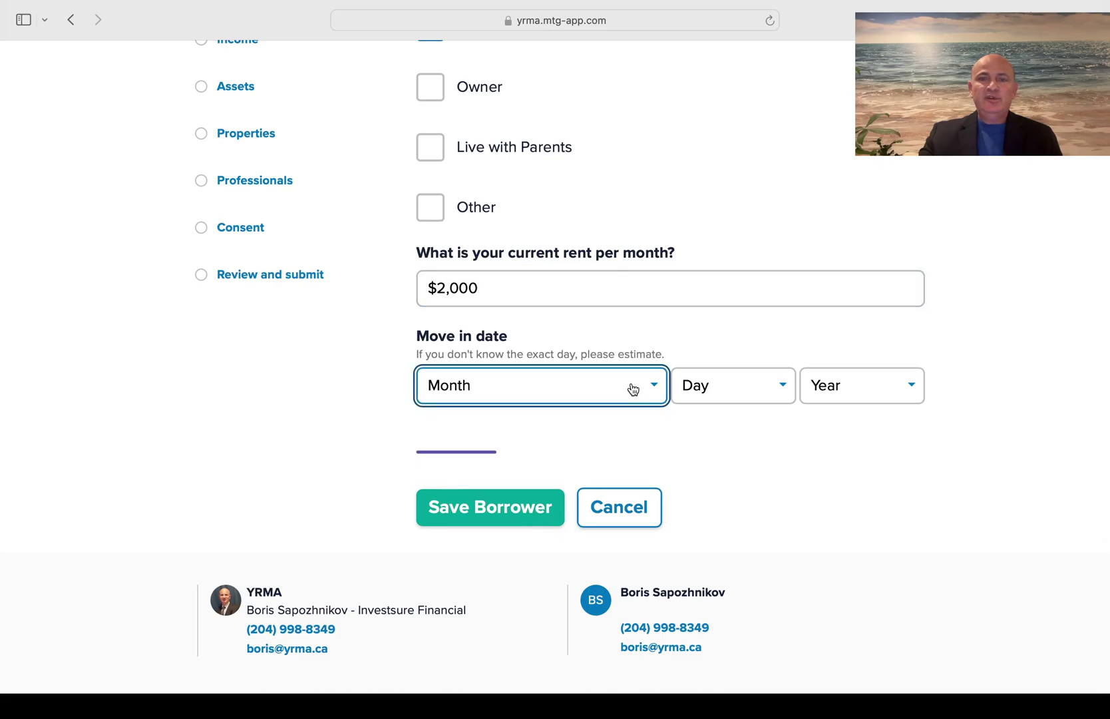
{"action": "left_click", "coordinate": [509, 419]}
{"action": "left_click", "coordinate": [743, 391]}
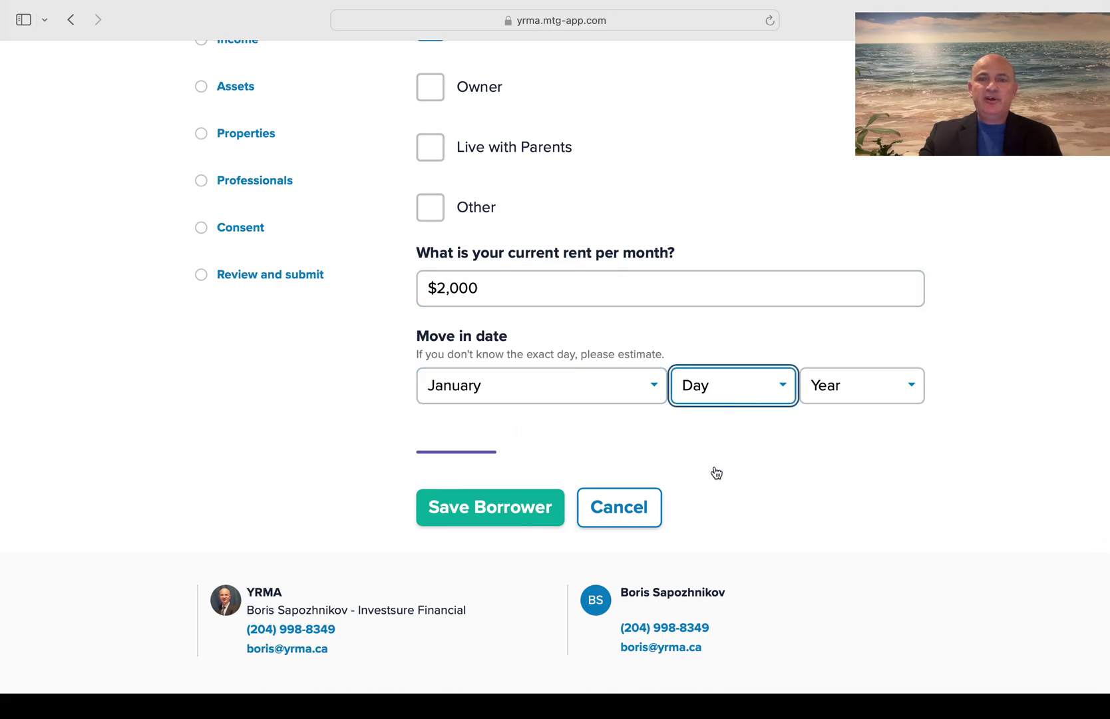
{"action": "left_click", "coordinate": [890, 393]}
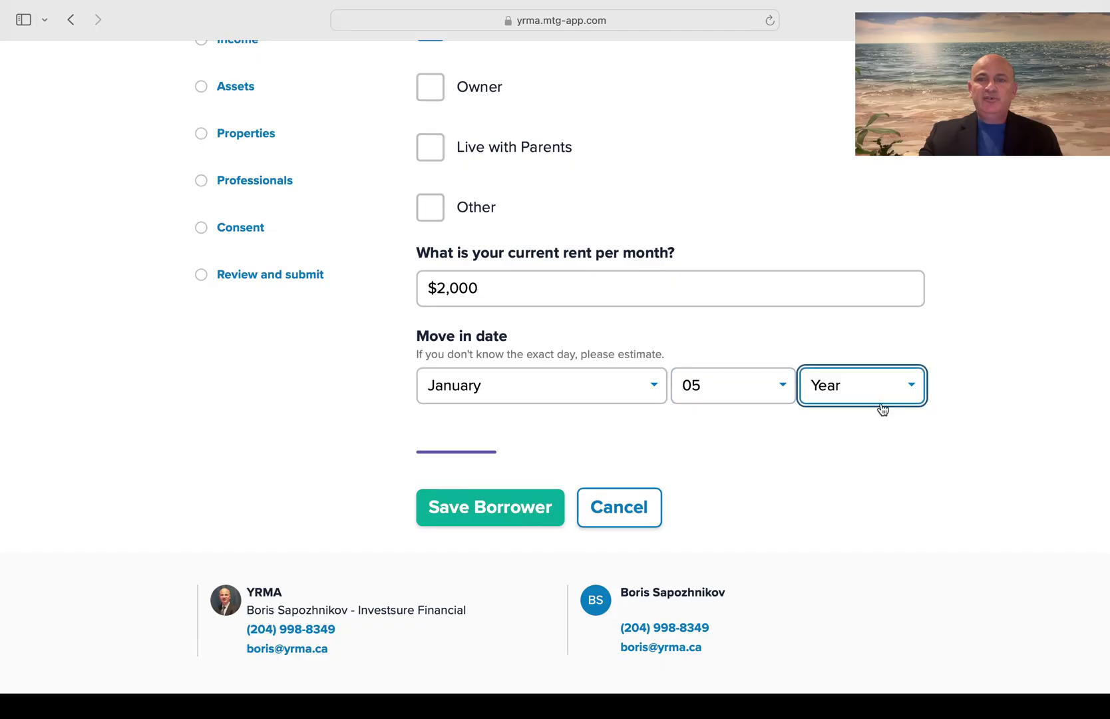
{"action": "left_click", "coordinate": [880, 406]}
{"action": "scroll", "coordinate": [792, 503], "scroll_direction": "down", "scroll_amount": 5}
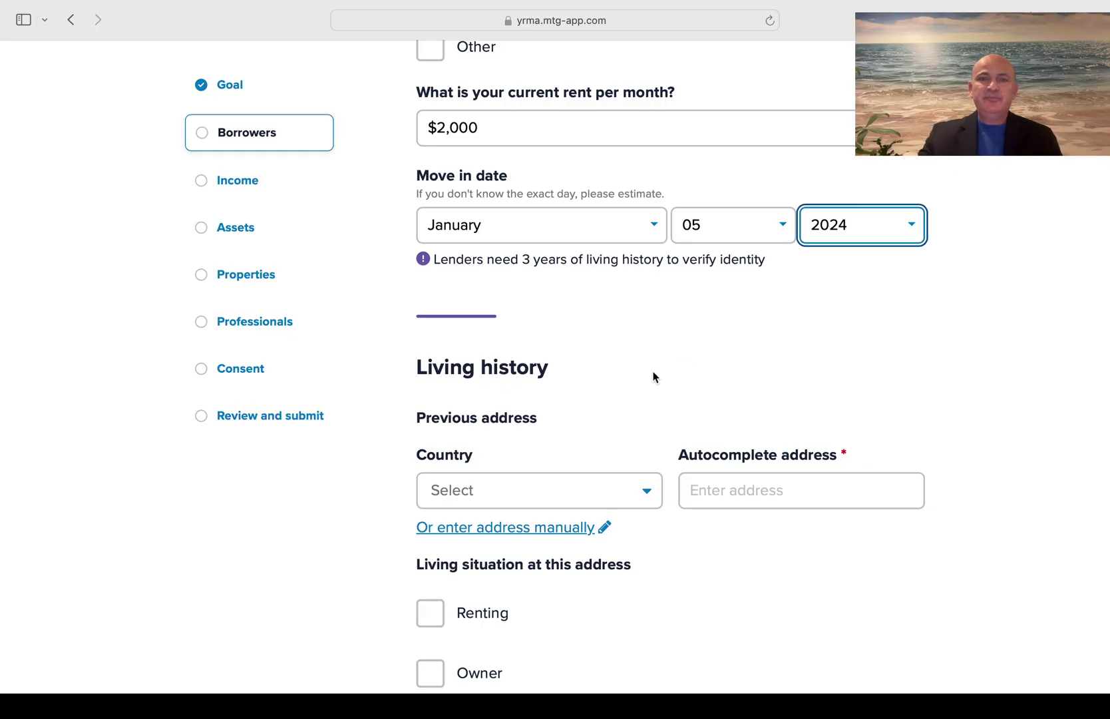
Set the previous address country to Canada, switch to manual entry and enter its city
{"action": "scroll", "coordinate": [653, 377], "scroll_direction": "down", "scroll_amount": 3}
{"action": "left_click", "coordinate": [639, 398]}
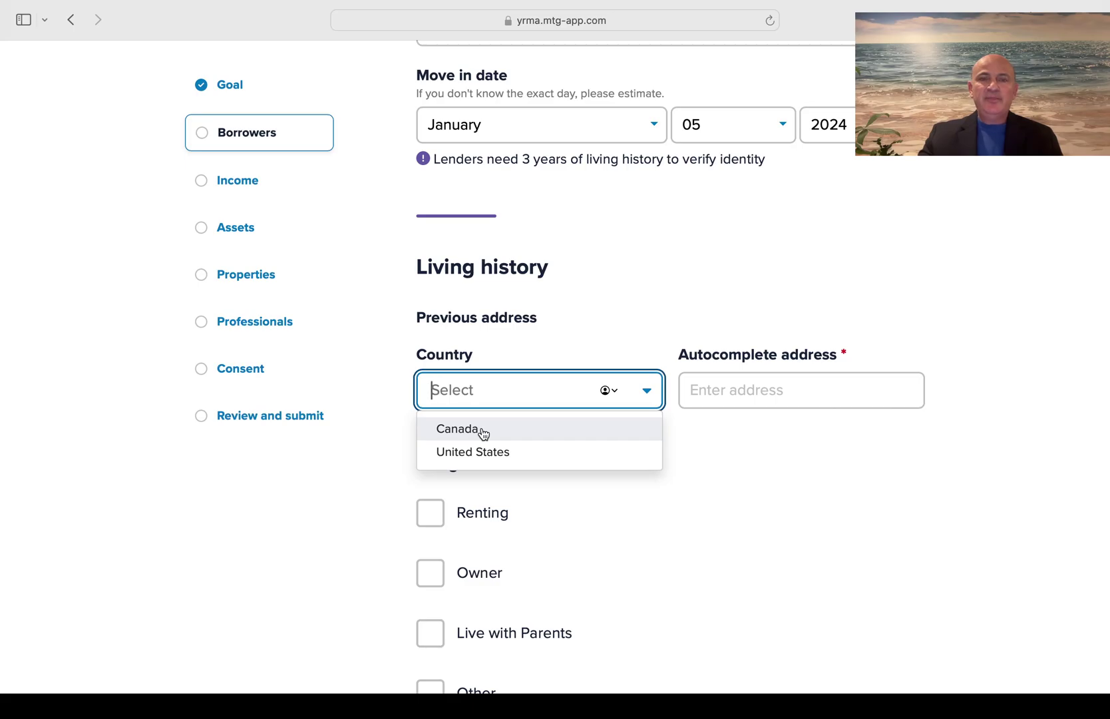
{"action": "left_click", "coordinate": [483, 432]}
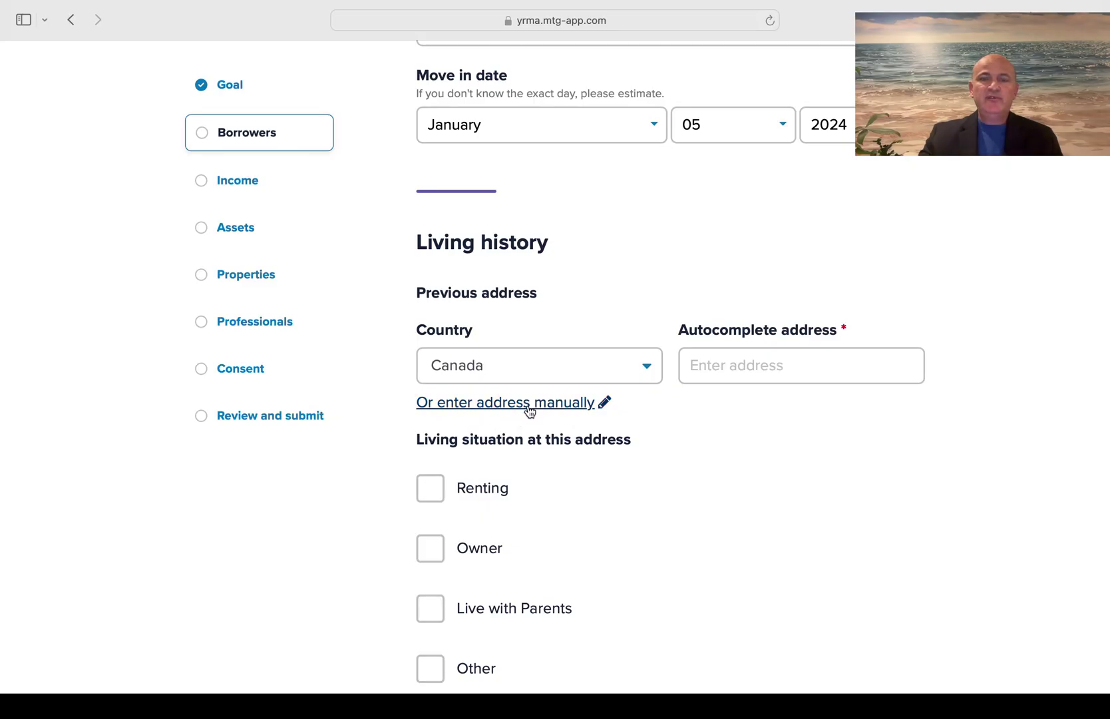
{"action": "left_click", "coordinate": [498, 406]}
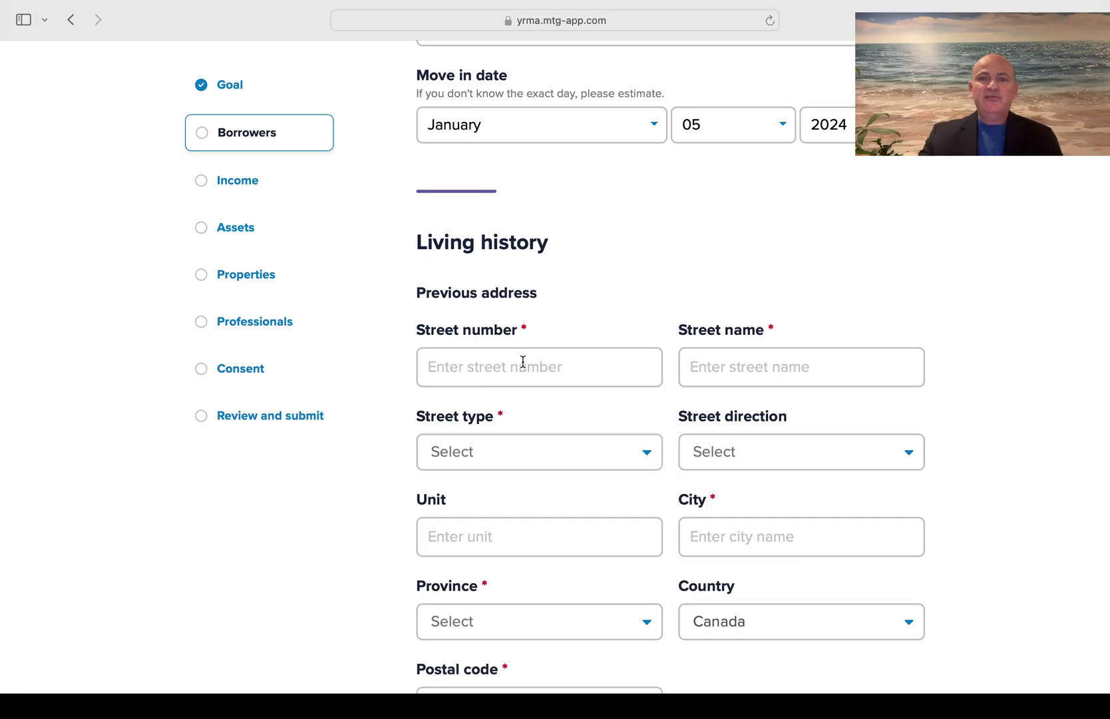
{"action": "scroll", "coordinate": [523, 361], "scroll_direction": "down", "scroll_amount": 2}
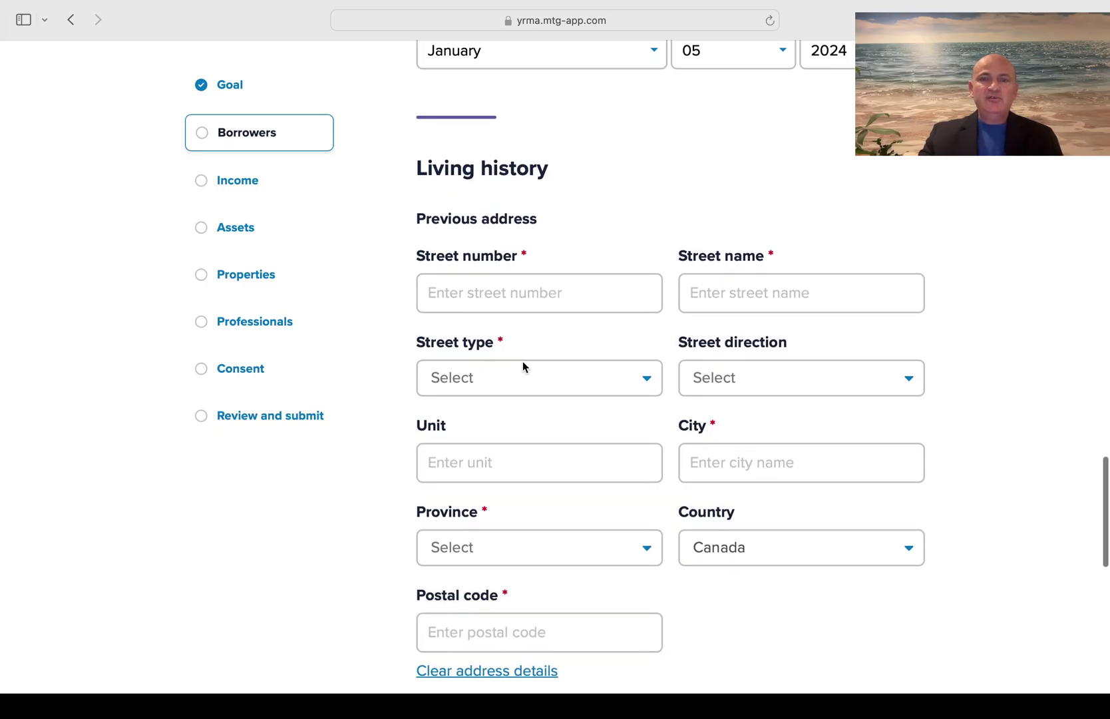
{"action": "left_click", "coordinate": [713, 463]}
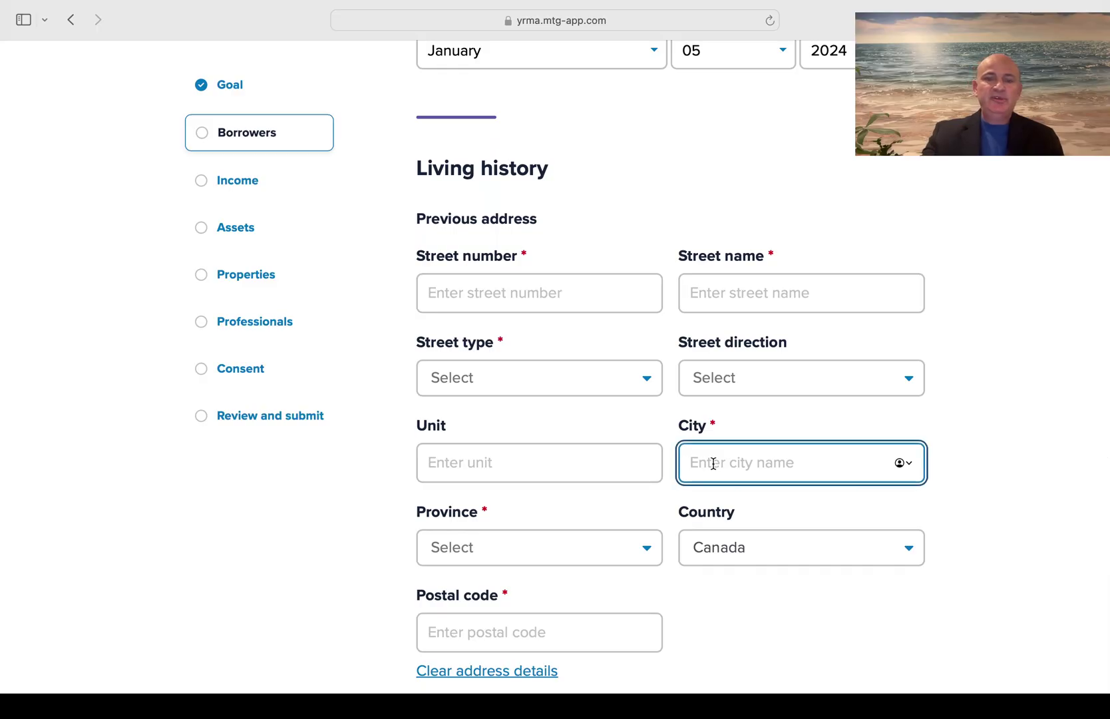
{"action": "type", "text": "Kiev Ukrai"}
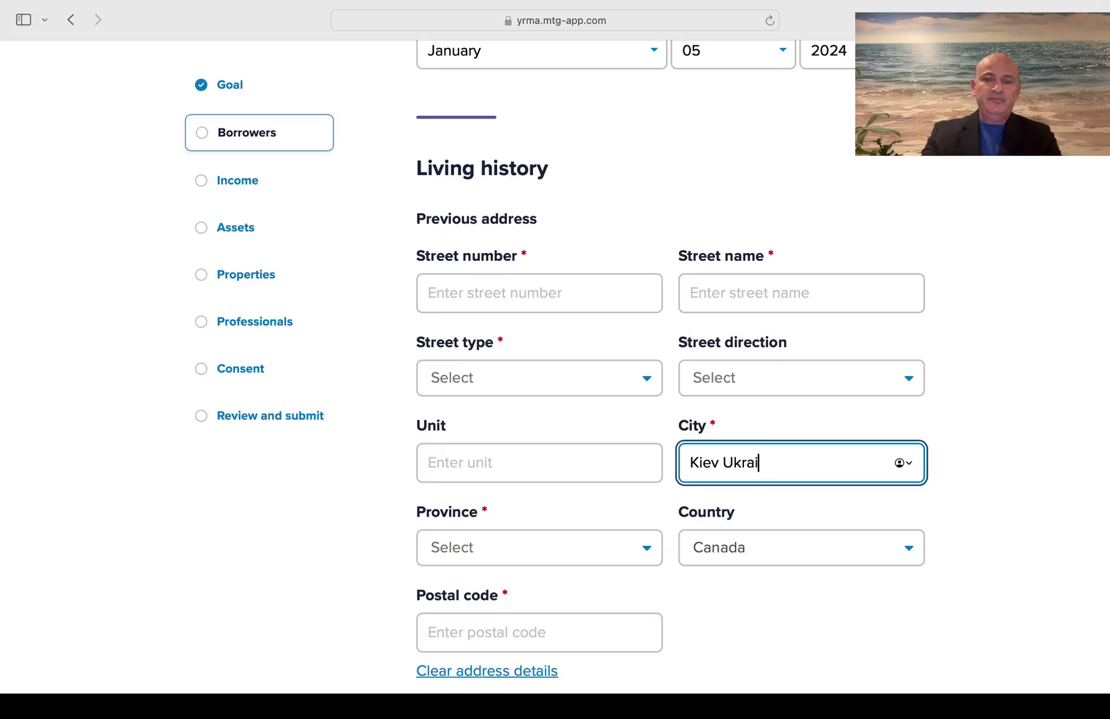
{"action": "type", "text": "ne"}
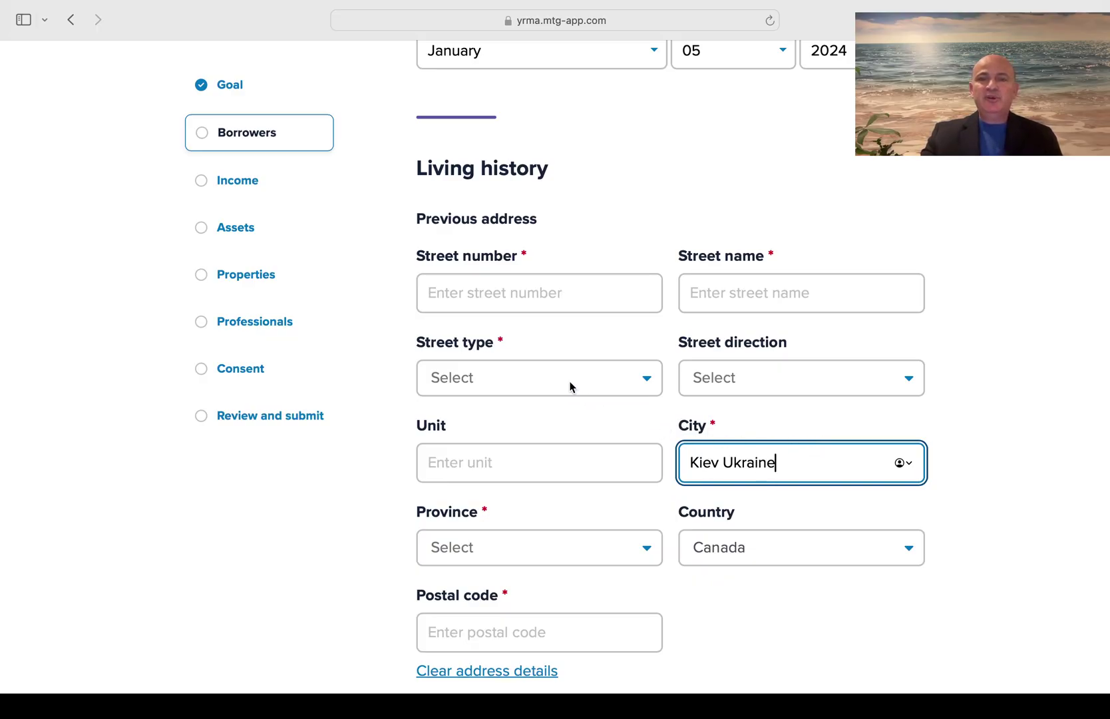
{"action": "scroll", "coordinate": [612, 191], "scroll_direction": "up", "scroll_amount": 3}
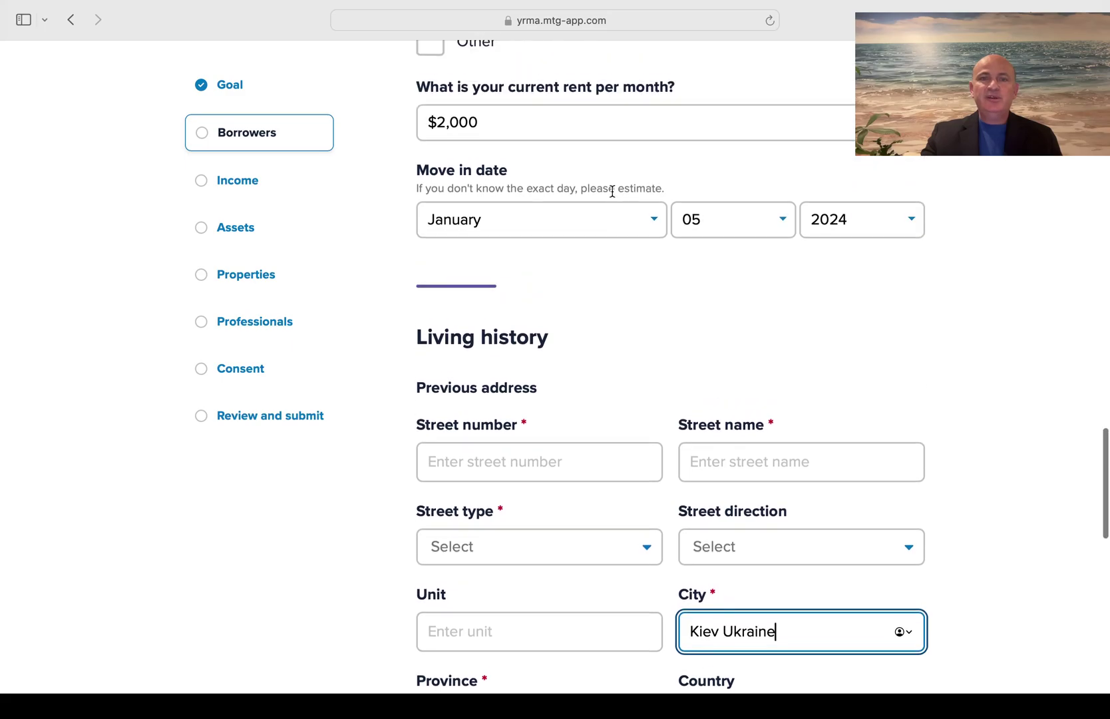
Pick Alberta as the previous address province and select the current address postal code
{"action": "scroll", "coordinate": [613, 192], "scroll_direction": "down", "scroll_amount": 10}
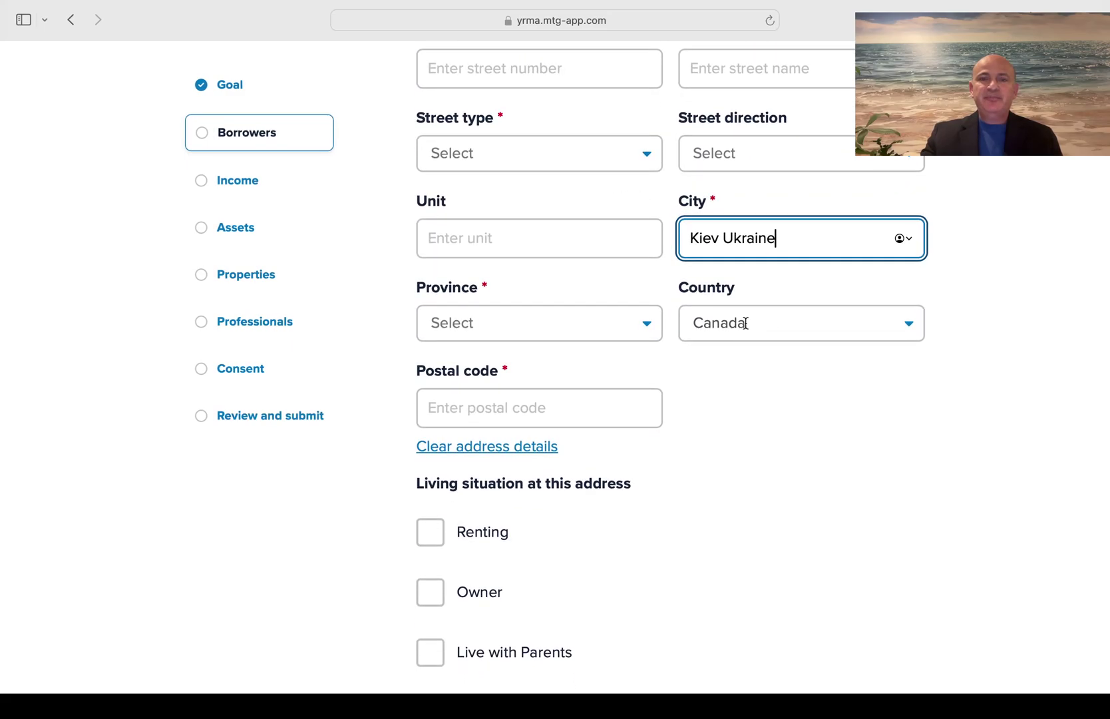
{"action": "left_click", "coordinate": [635, 331]}
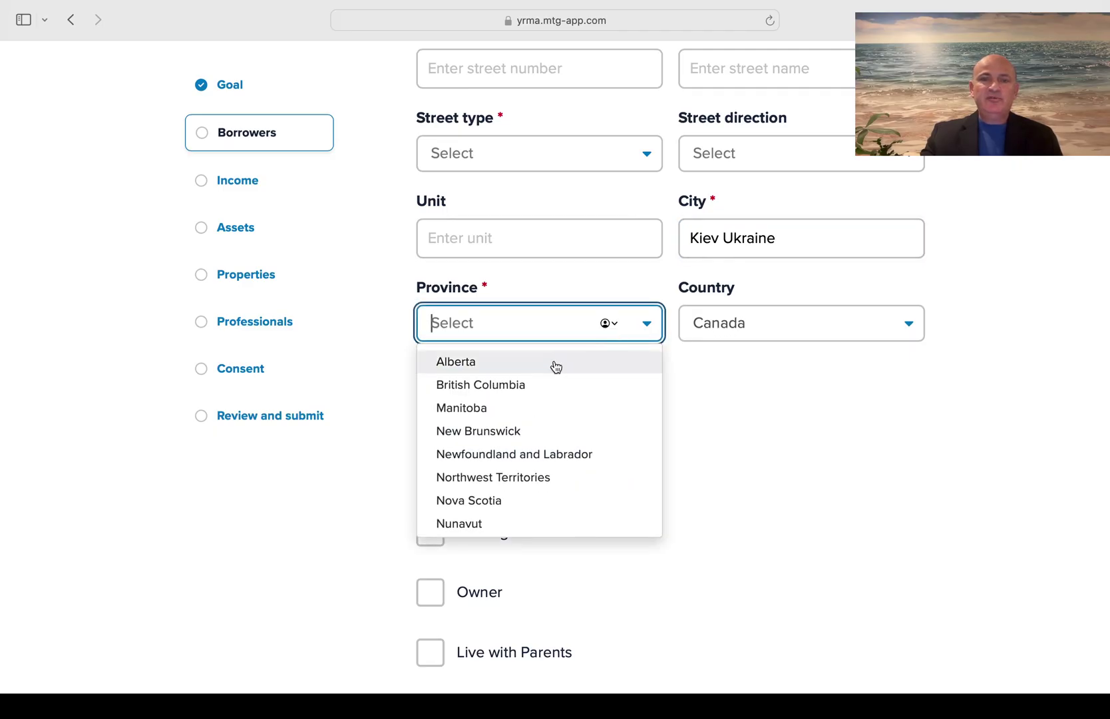
{"action": "left_click", "coordinate": [556, 364]}
{"action": "scroll", "coordinate": [738, 413], "scroll_direction": "down", "scroll_amount": 8}
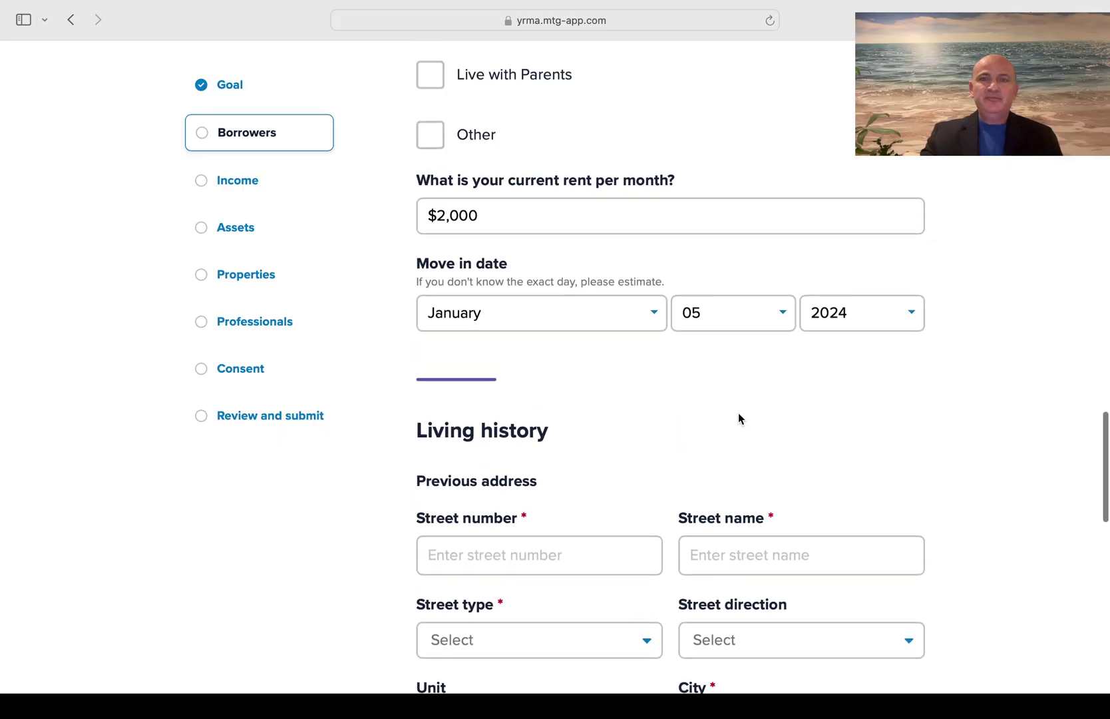
{"action": "scroll", "coordinate": [738, 412], "scroll_direction": "up", "scroll_amount": 10}
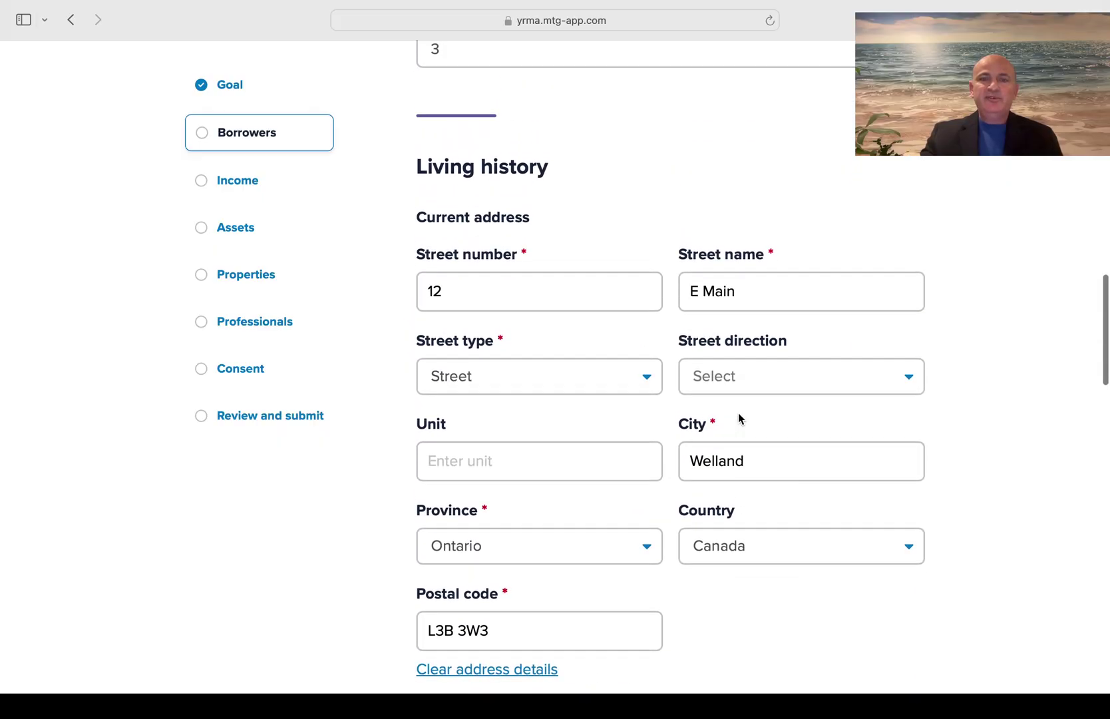
{"action": "scroll", "coordinate": [738, 418], "scroll_direction": "down", "scroll_amount": 4}
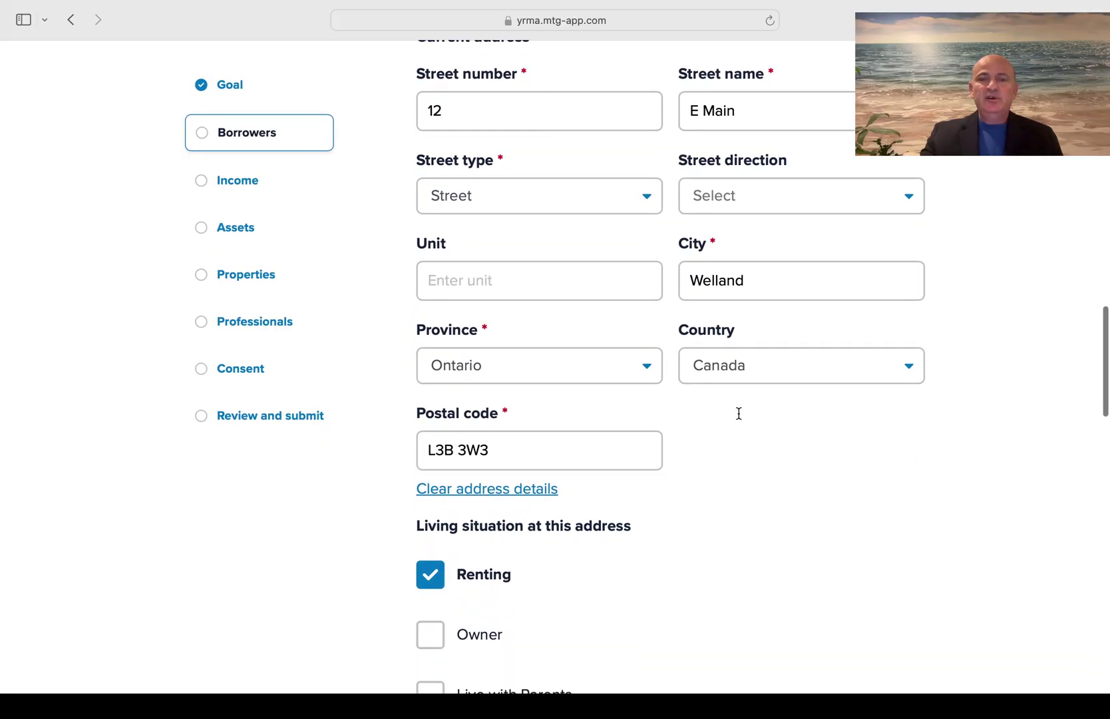
{"action": "scroll", "coordinate": [738, 418], "scroll_direction": "down", "scroll_amount": 4}
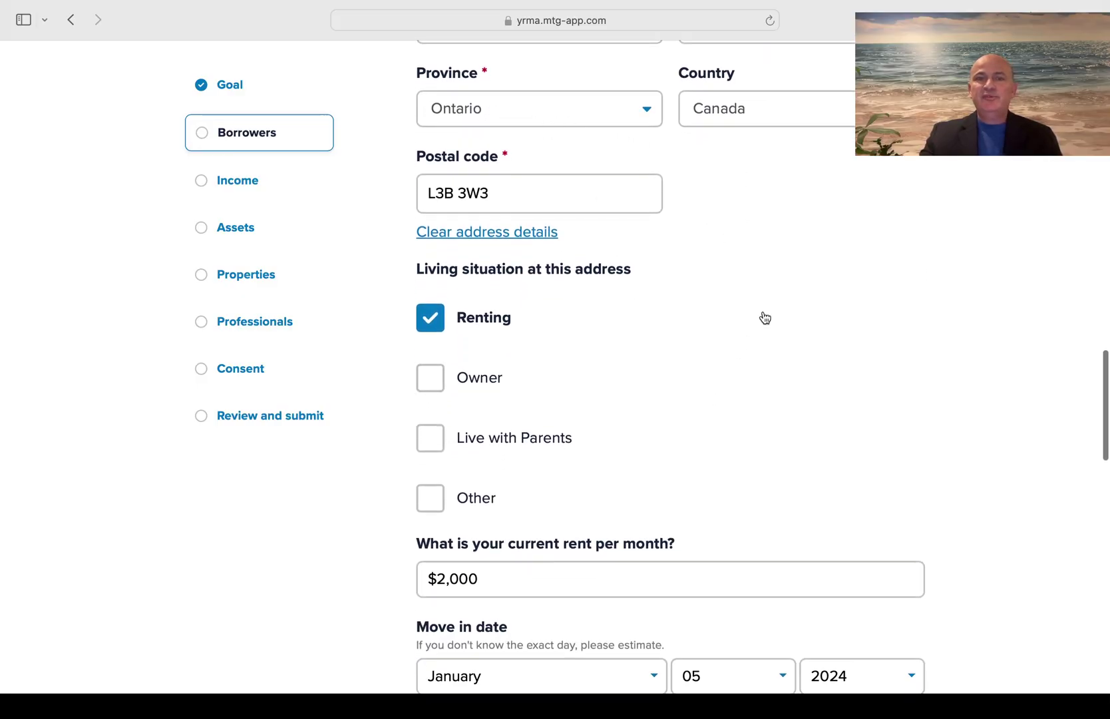
{"action": "scroll", "coordinate": [764, 317], "scroll_direction": "down", "scroll_amount": 1}
{"action": "left_click_drag", "start_coordinate": [508, 171], "coordinate": [408, 170]}
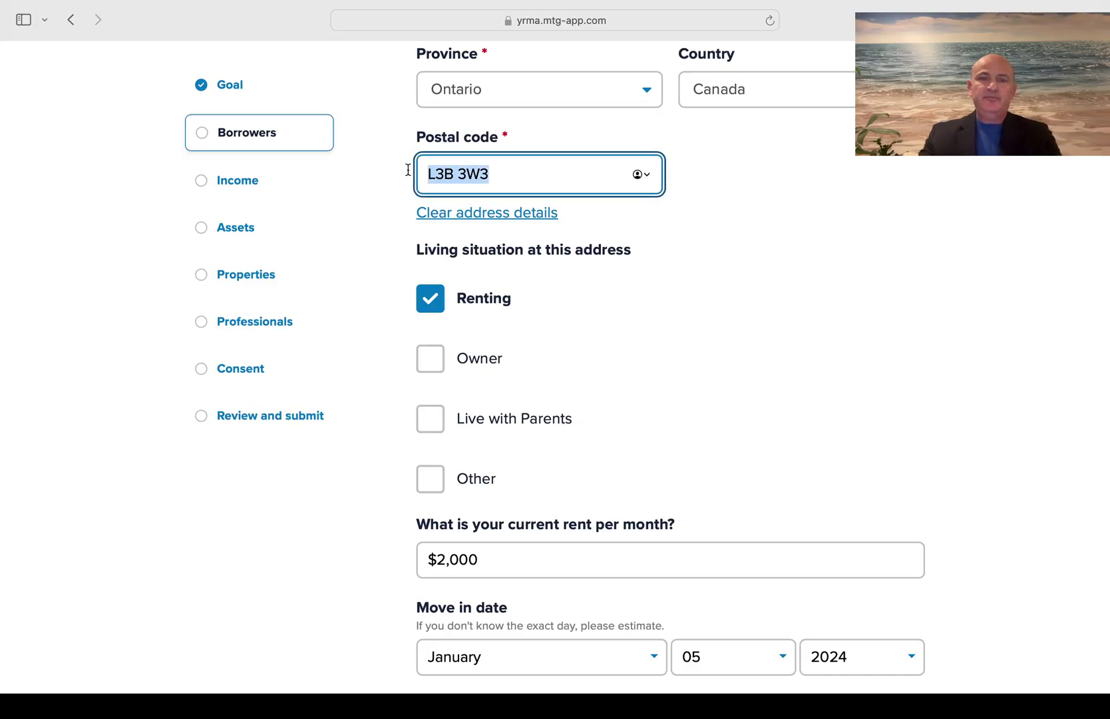
Change the previous address province to Ontario and enter its postal code
{"action": "scroll", "coordinate": [775, 354], "scroll_direction": "down", "scroll_amount": 8}
{"action": "scroll", "coordinate": [775, 352], "scroll_direction": "down", "scroll_amount": 5}
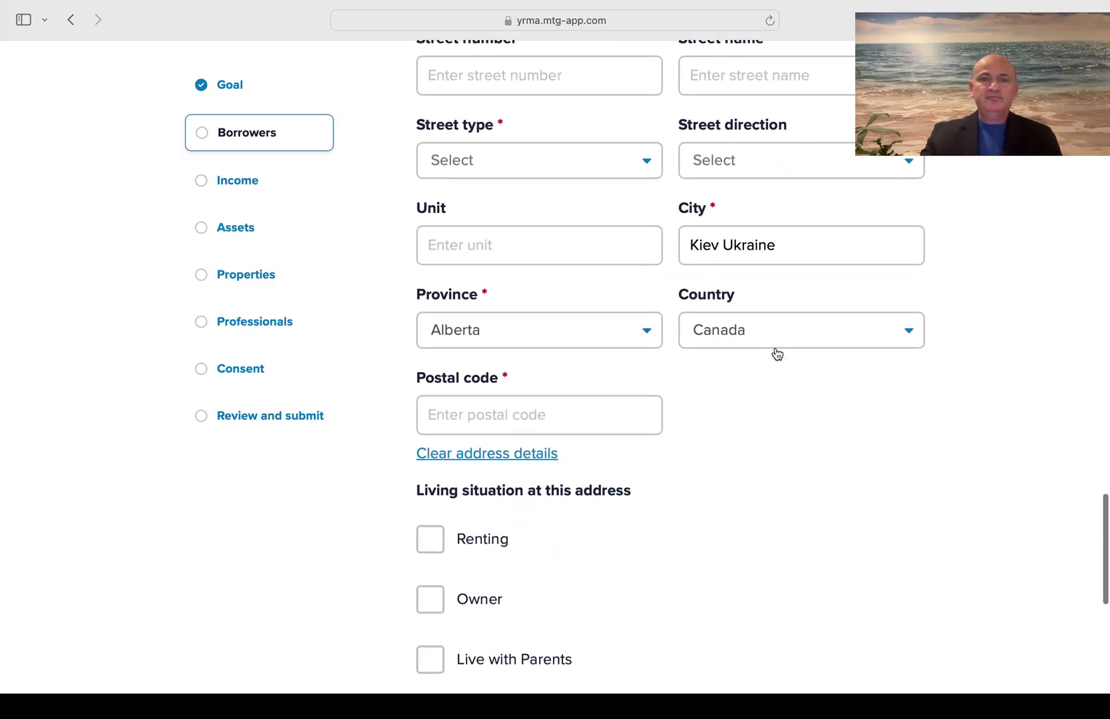
{"action": "left_click", "coordinate": [612, 301]}
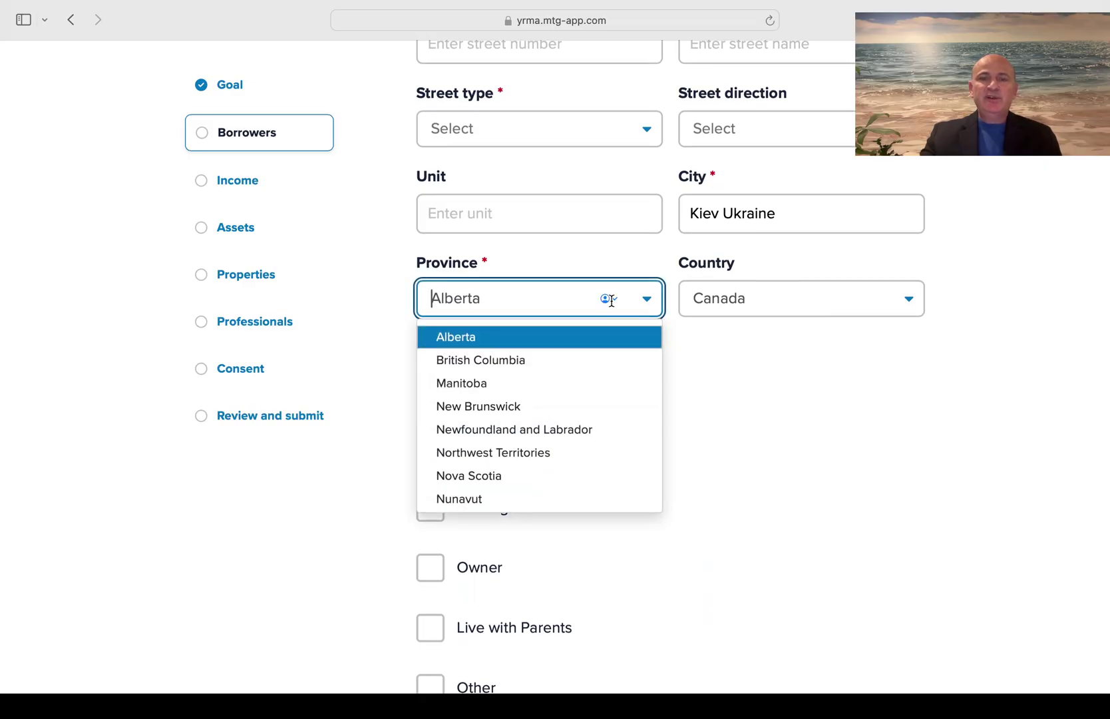
{"action": "scroll", "coordinate": [550, 486], "scroll_direction": "down", "scroll_amount": 2}
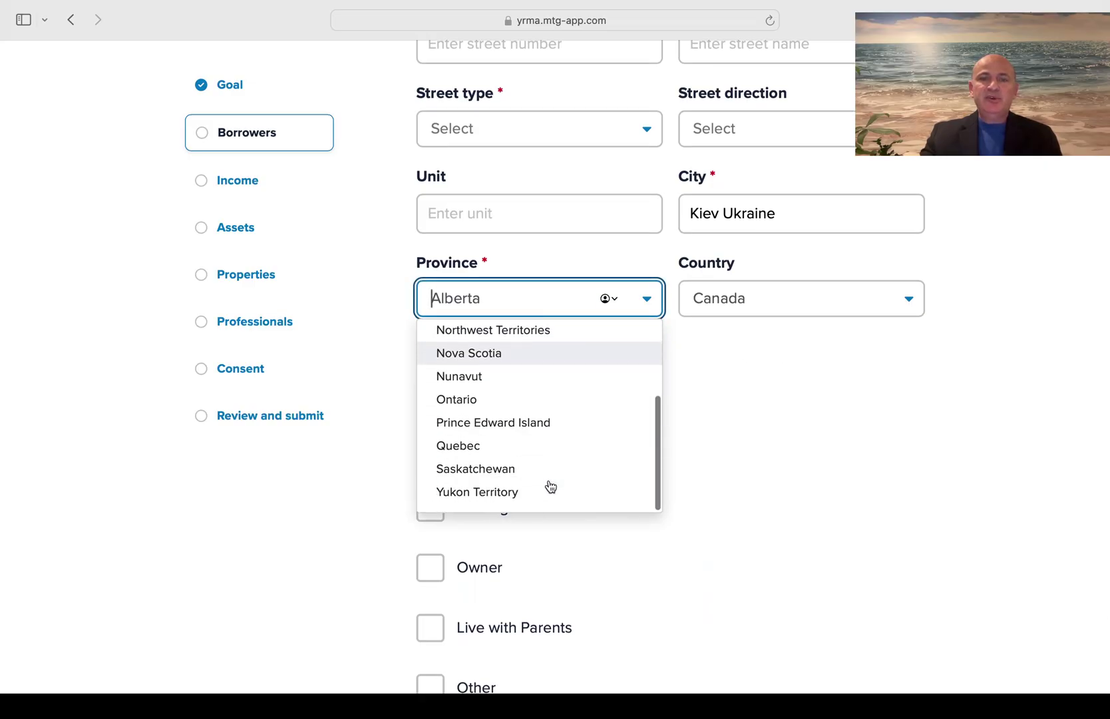
{"action": "left_click", "coordinate": [532, 409]}
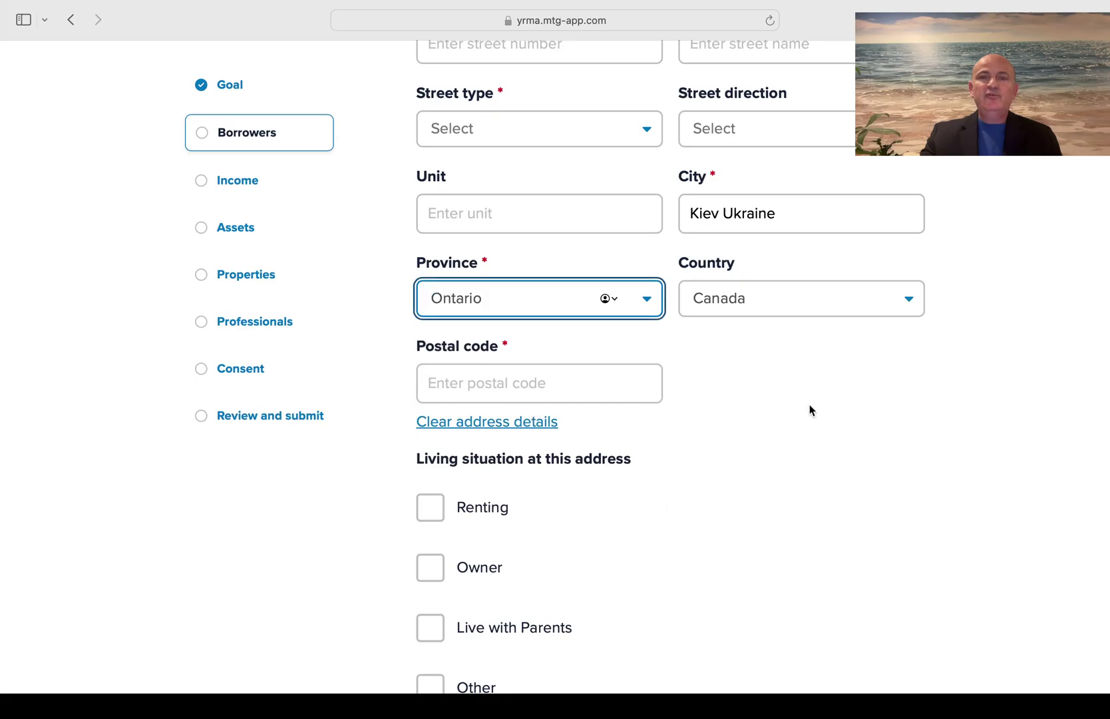
{"action": "left_click", "coordinate": [515, 384]}
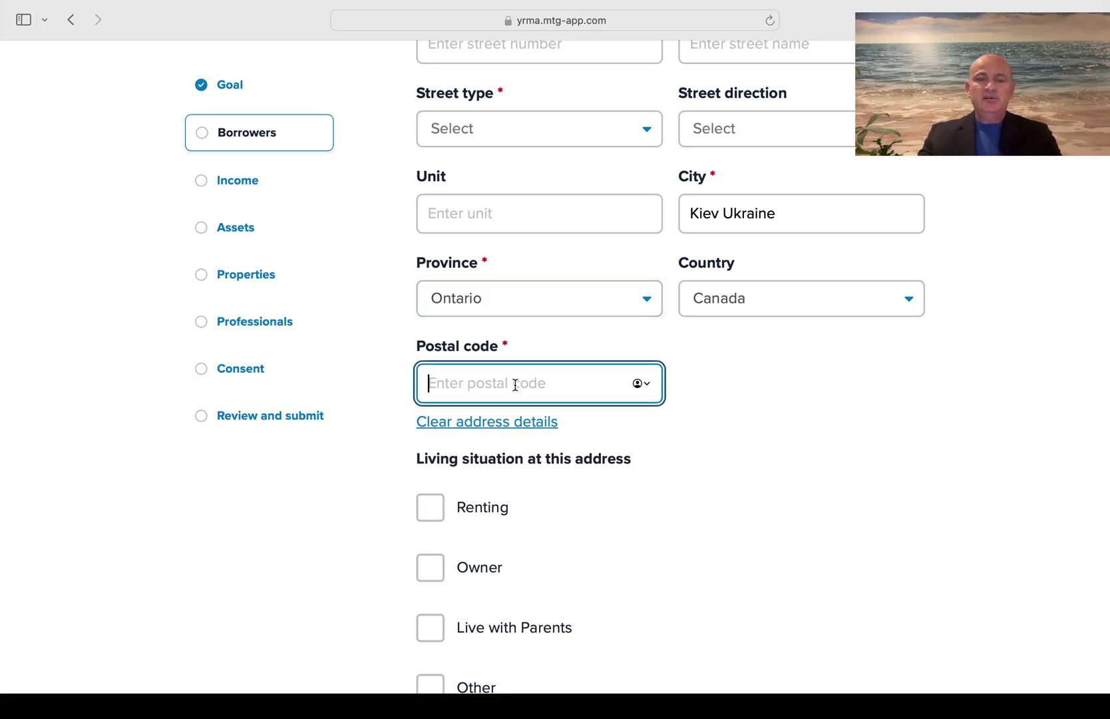
{"action": "type", "text": "L3B 3W3"}
{"action": "scroll", "coordinate": [859, 377], "scroll_direction": "up", "scroll_amount": 7}
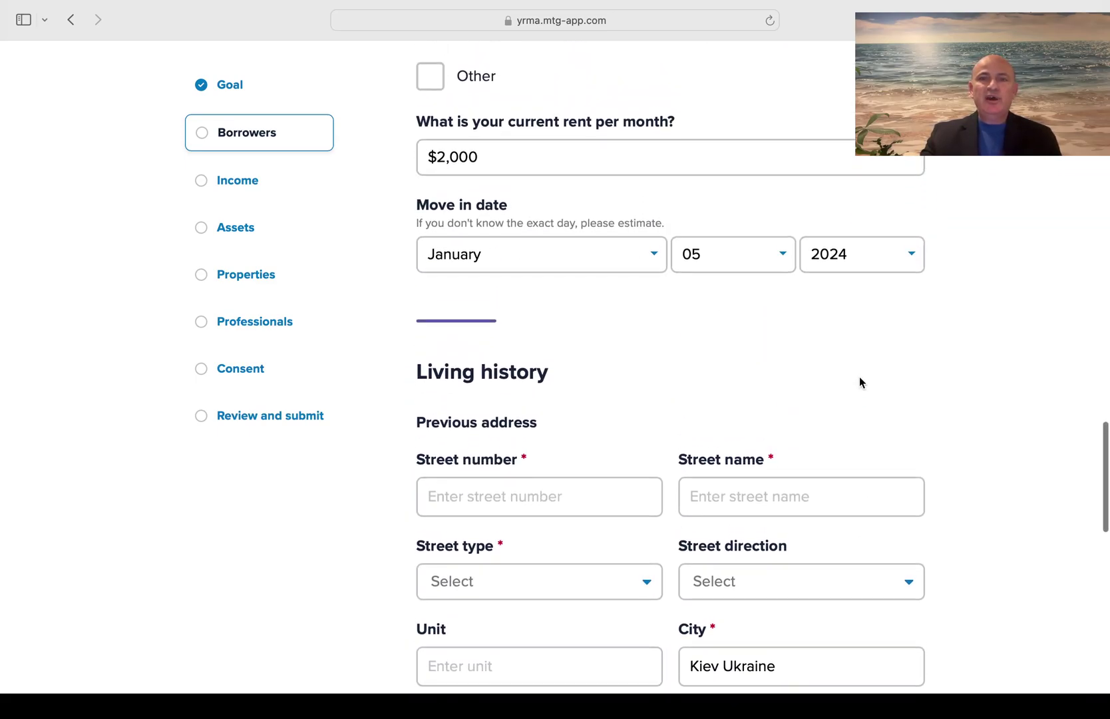
{"action": "scroll", "coordinate": [860, 377], "scroll_direction": "up", "scroll_amount": 8}
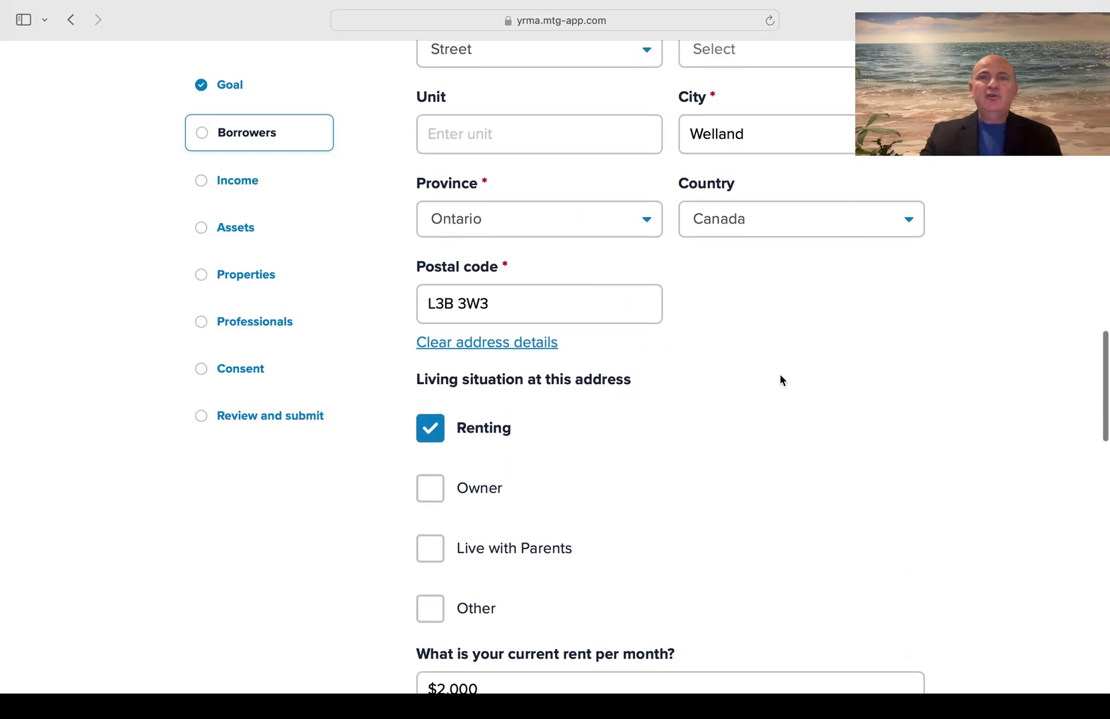
Finish entering the previous address postal code
{"action": "scroll", "coordinate": [780, 379], "scroll_direction": "up", "scroll_amount": 3}
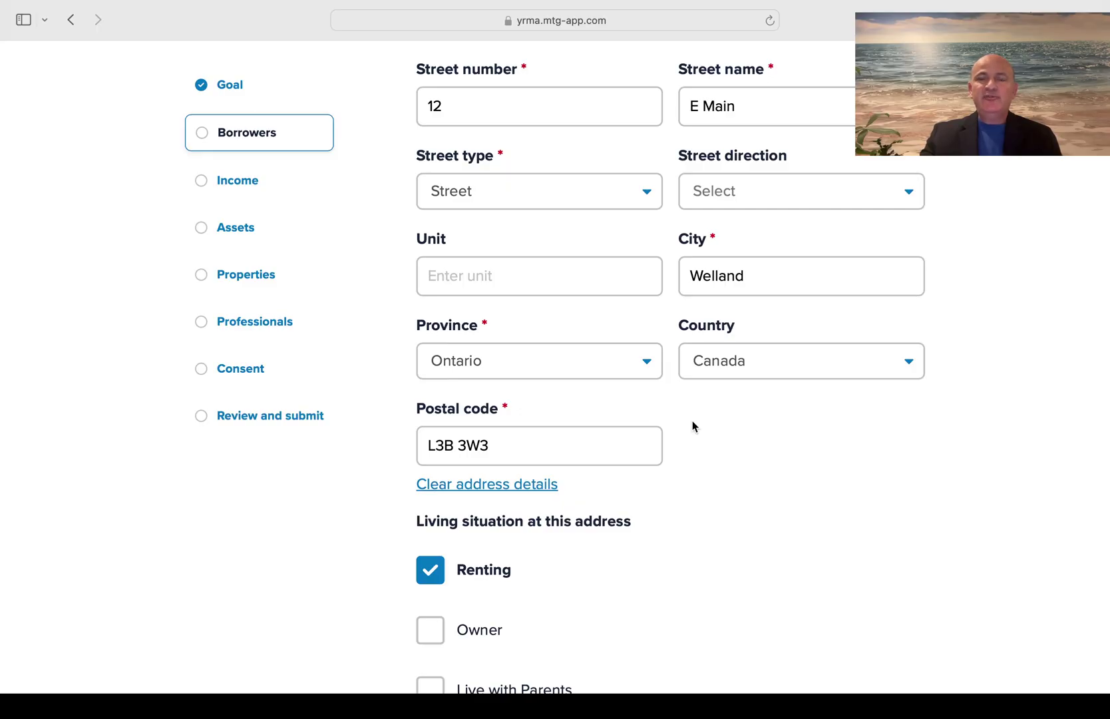
{"action": "scroll", "coordinate": [692, 426], "scroll_direction": "down", "scroll_amount": 5}
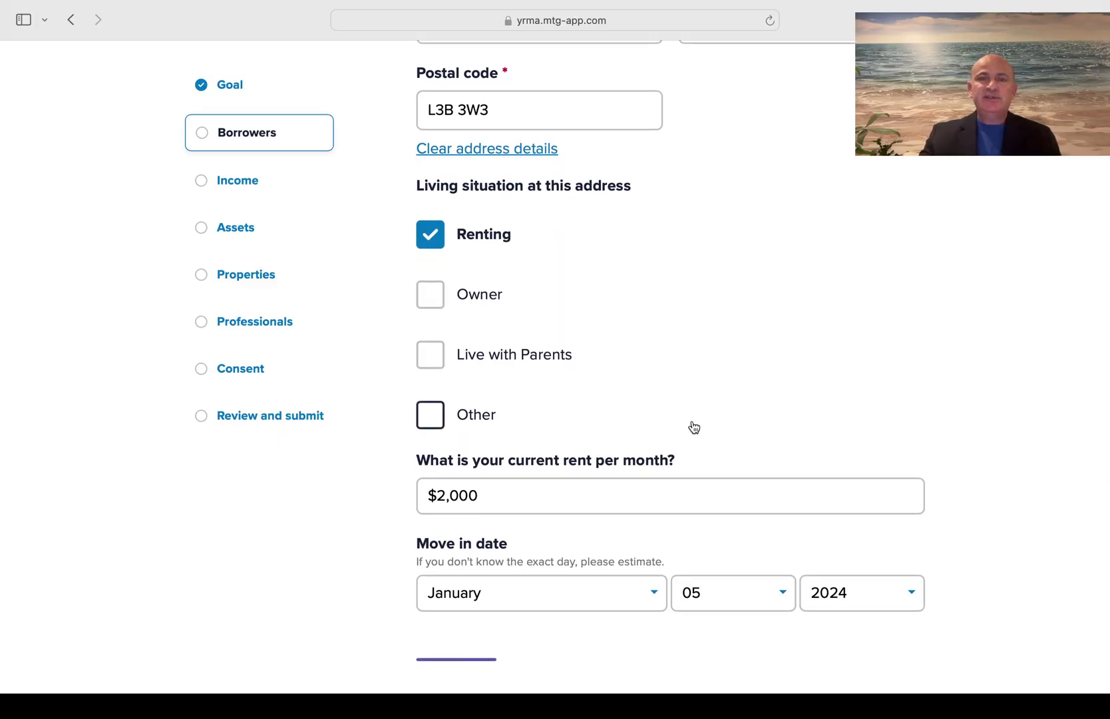
{"action": "scroll", "coordinate": [693, 427], "scroll_direction": "down", "scroll_amount": 5}
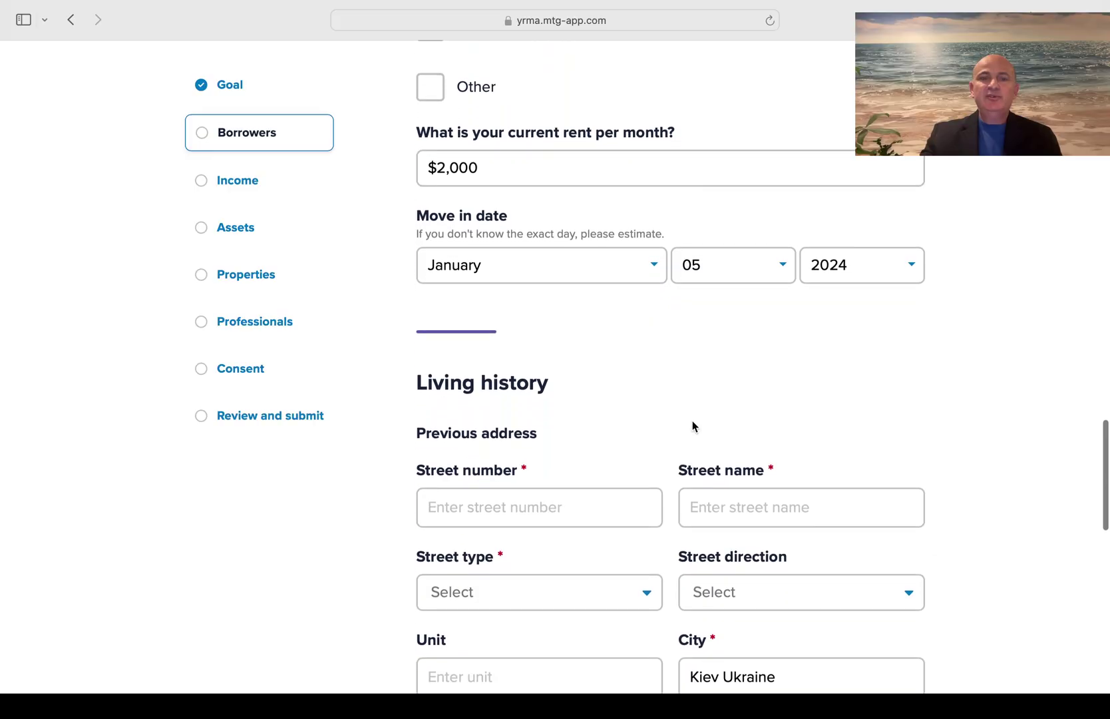
{"action": "scroll", "coordinate": [694, 428], "scroll_direction": "down", "scroll_amount": 5}
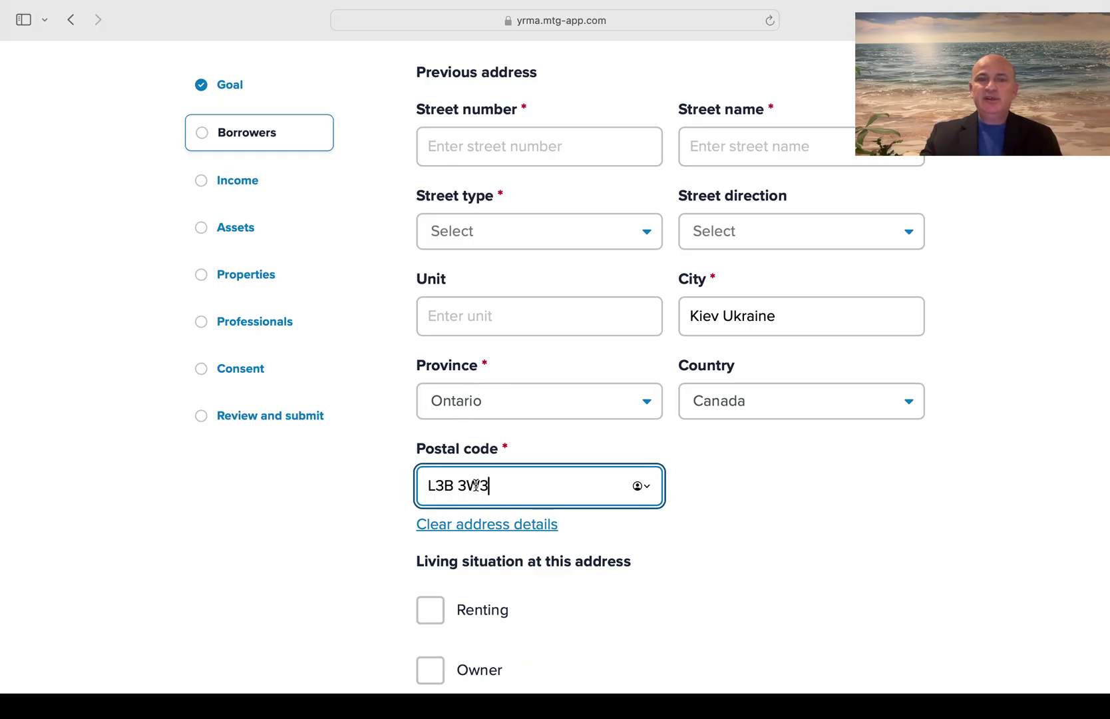
{"action": "left_click", "coordinate": [780, 484]}
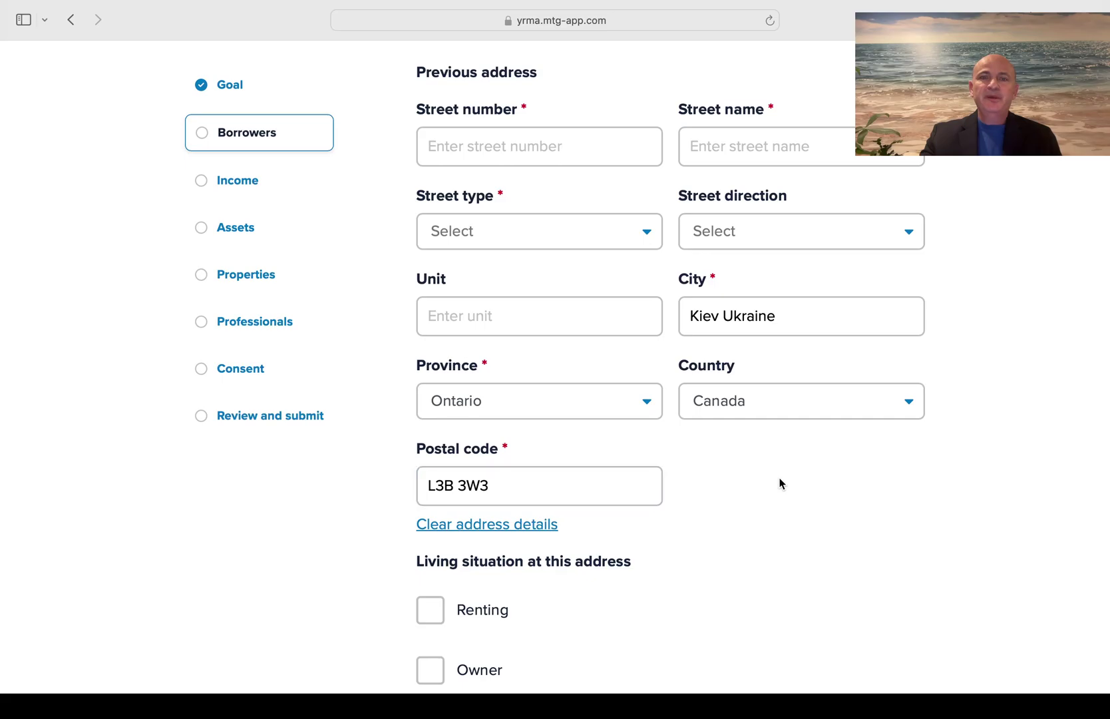
{"action": "scroll", "coordinate": [780, 483], "scroll_direction": "up", "scroll_amount": 1}
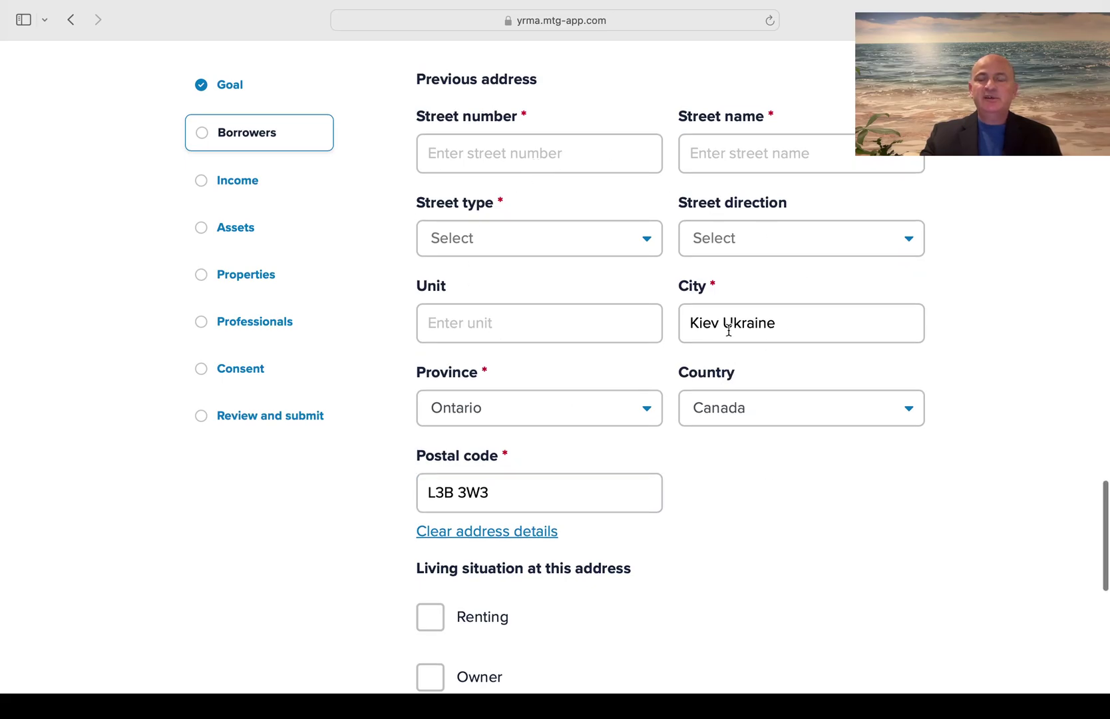
{"action": "scroll", "coordinate": [812, 327], "scroll_direction": "up", "scroll_amount": 2}
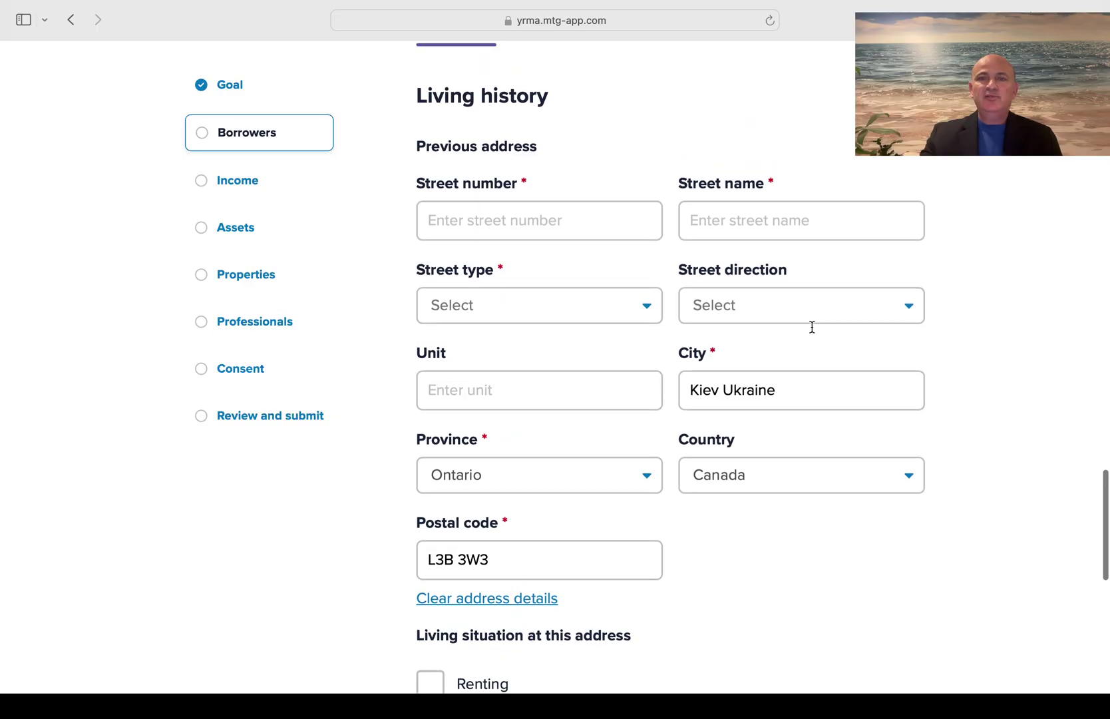
Enter the previous address street number and street name
{"action": "left_click", "coordinate": [540, 221]}
{"action": "type", "text": "15"}
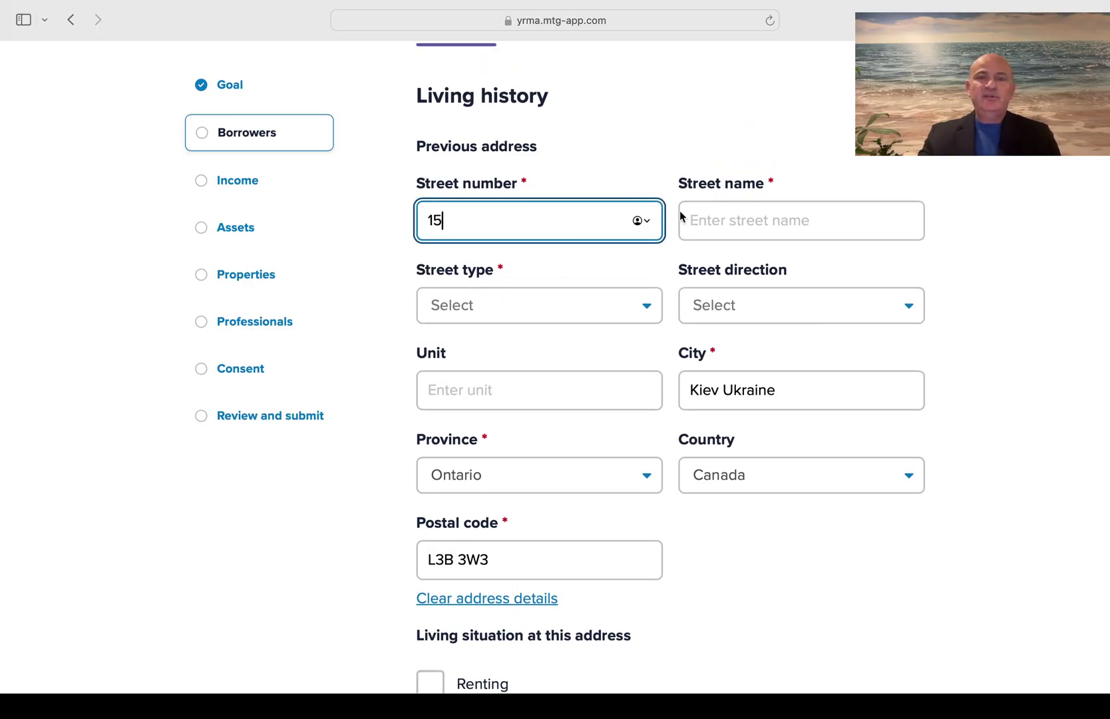
{"action": "left_click", "coordinate": [720, 222]}
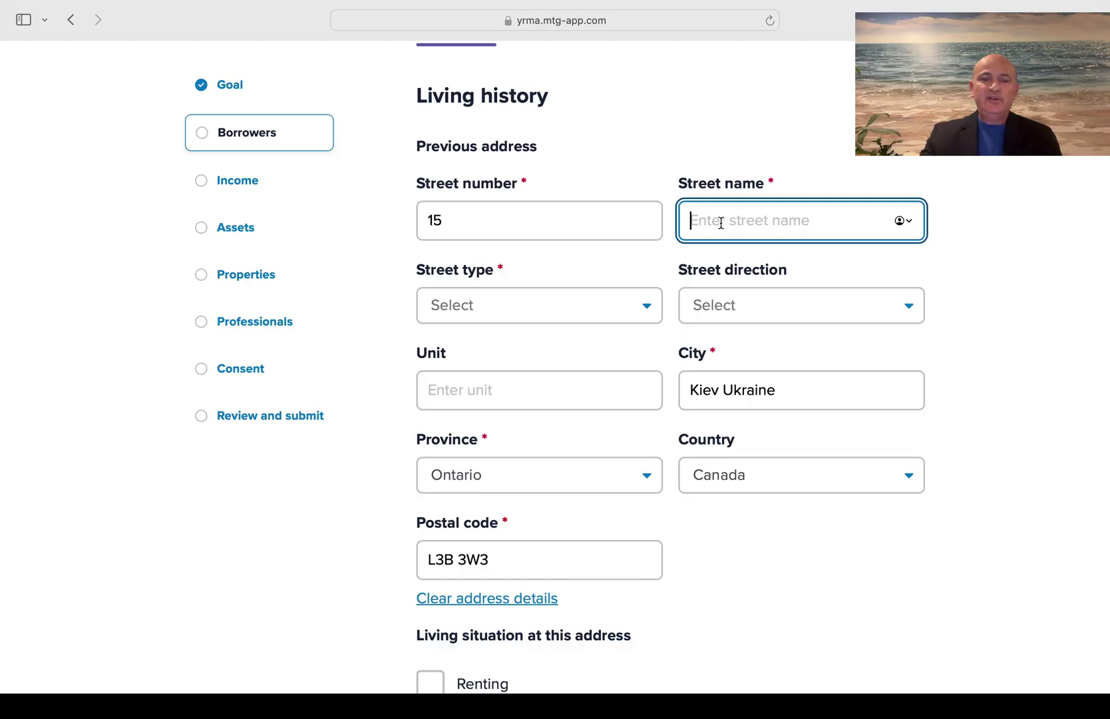
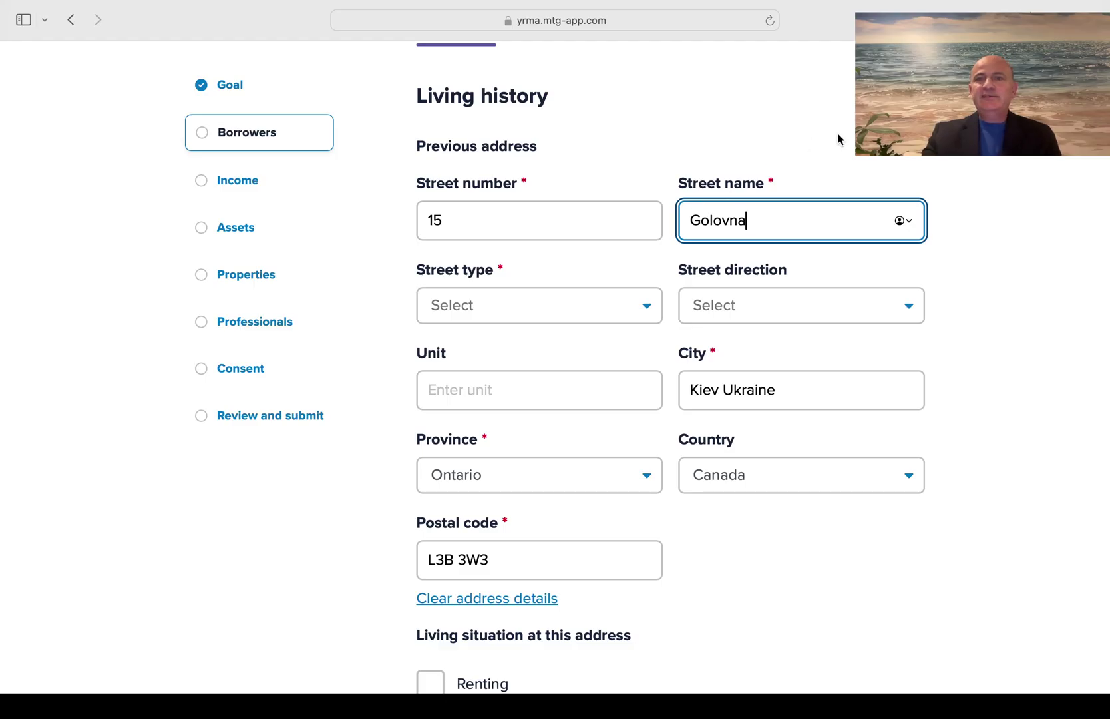
{"action": "left_click", "coordinate": [838, 137]}
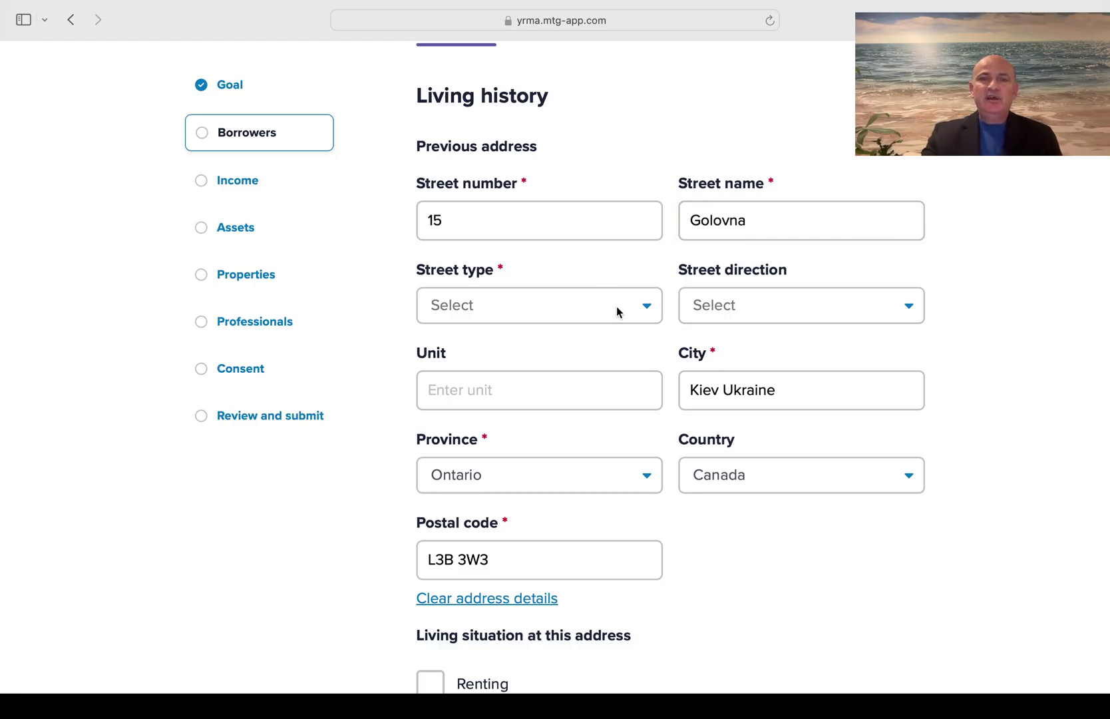
Set the previous address street type to Street using the 'st' search
{"action": "left_click", "coordinate": [617, 312]}
{"action": "scroll", "coordinate": [545, 438], "scroll_direction": "down", "scroll_amount": 3}
{"action": "scroll", "coordinate": [545, 439], "scroll_direction": "down", "scroll_amount": 3}
{"action": "scroll", "coordinate": [545, 439], "scroll_direction": "down", "scroll_amount": 3}
{"action": "scroll", "coordinate": [545, 439], "scroll_direction": "down", "scroll_amount": 5}
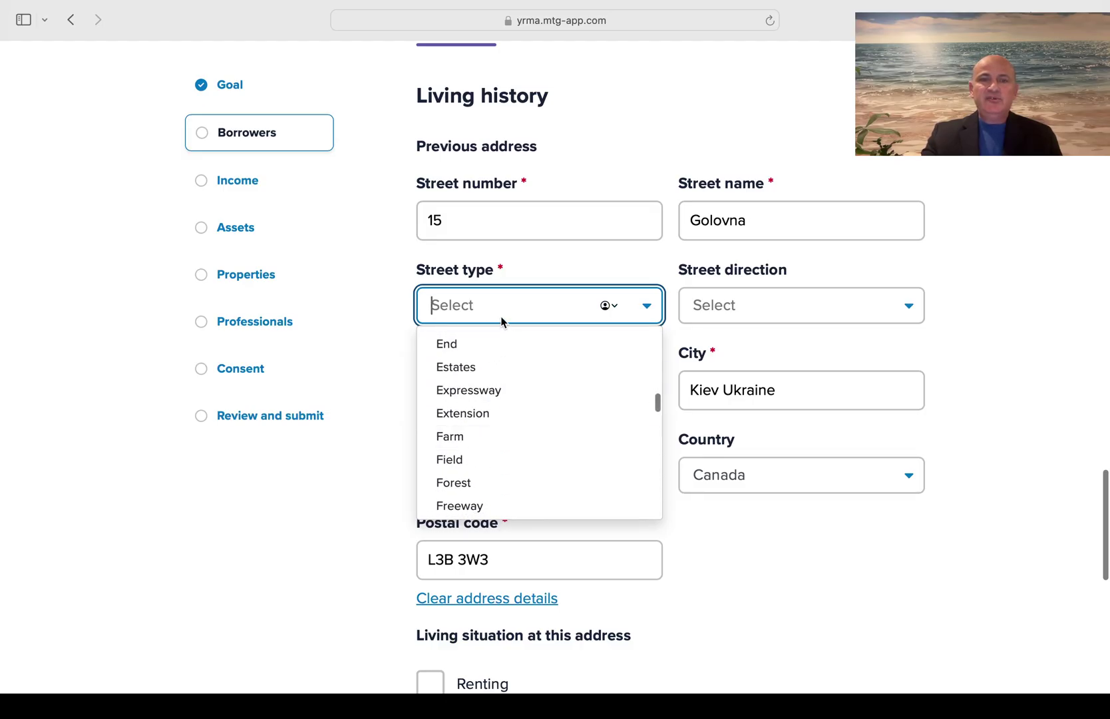
{"action": "type", "text": "st"}
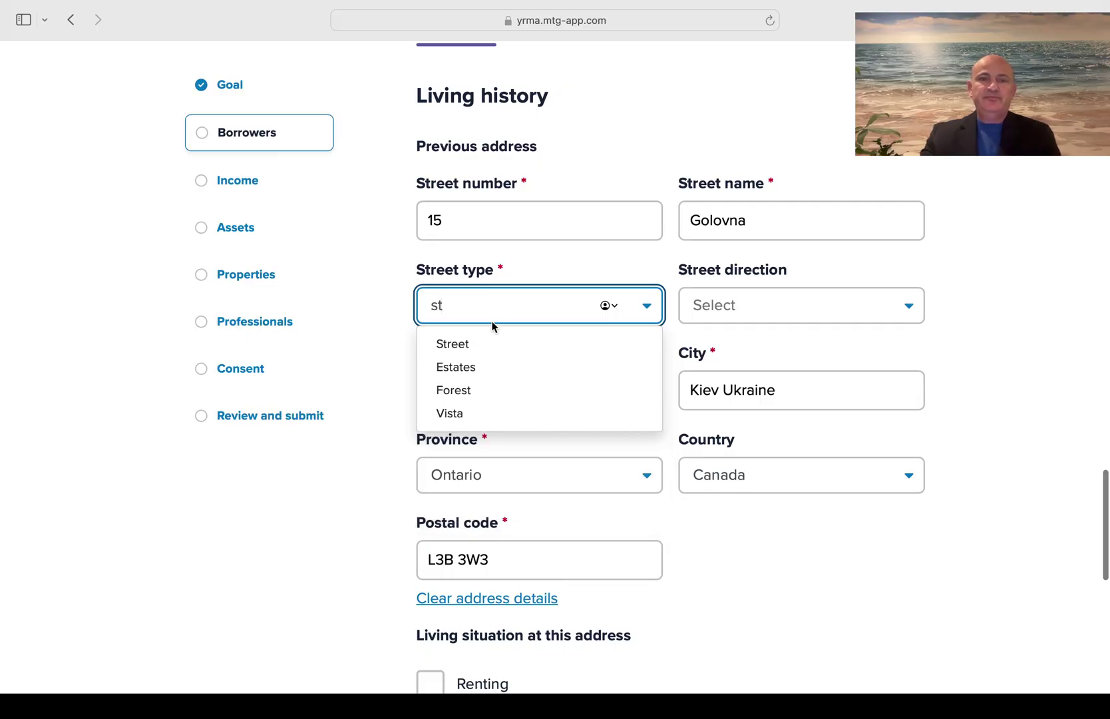
{"action": "left_click", "coordinate": [488, 345]}
{"action": "left_click", "coordinate": [634, 352]}
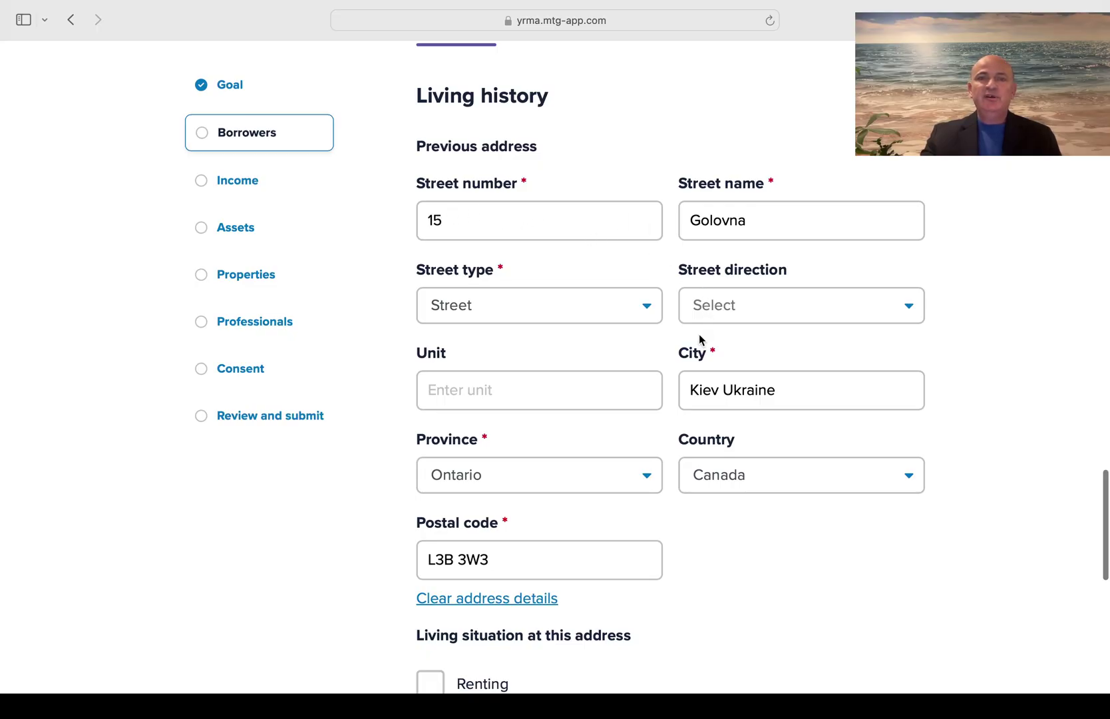
{"action": "scroll", "coordinate": [699, 341], "scroll_direction": "down", "scroll_amount": 2}
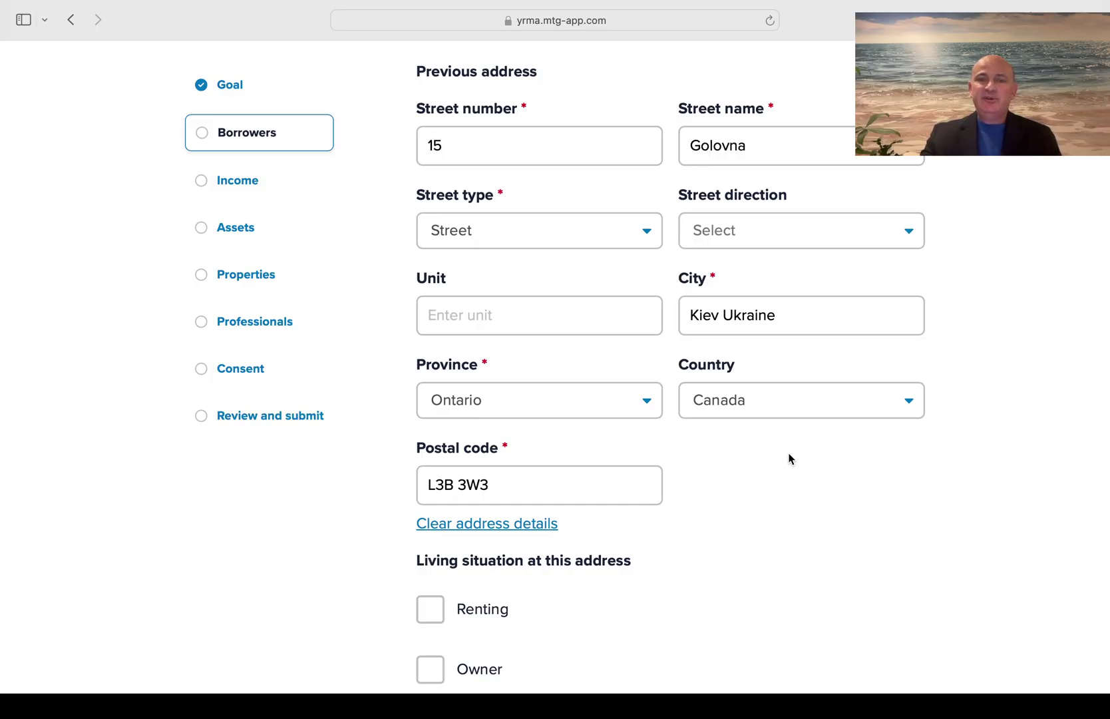
Mark the previous address as rented with a February 03, 2018 move-in date
{"action": "scroll", "coordinate": [790, 459], "scroll_direction": "down", "scroll_amount": 3}
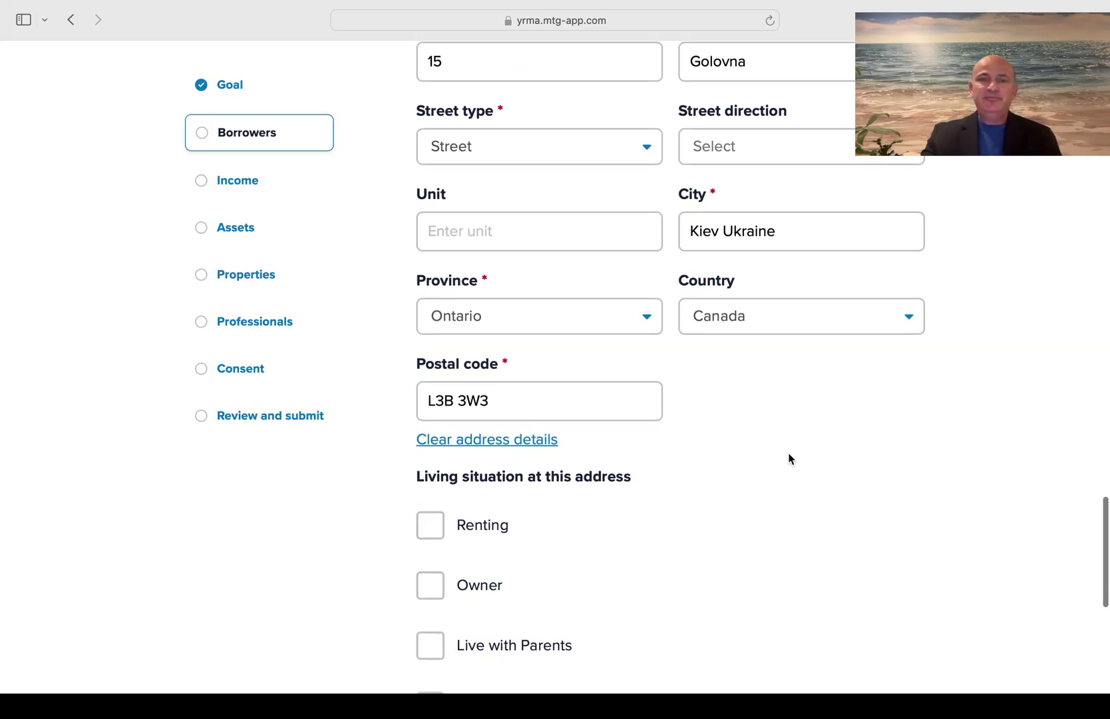
{"action": "left_click", "coordinate": [431, 515]}
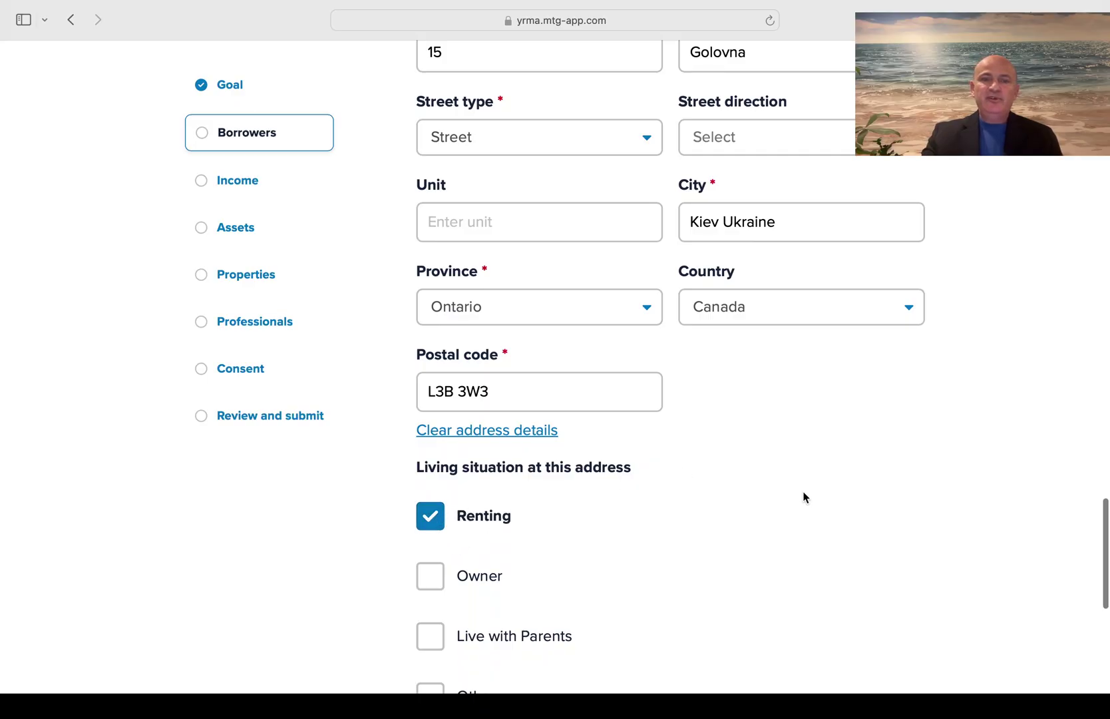
{"action": "scroll", "coordinate": [803, 495], "scroll_direction": "down", "scroll_amount": 6}
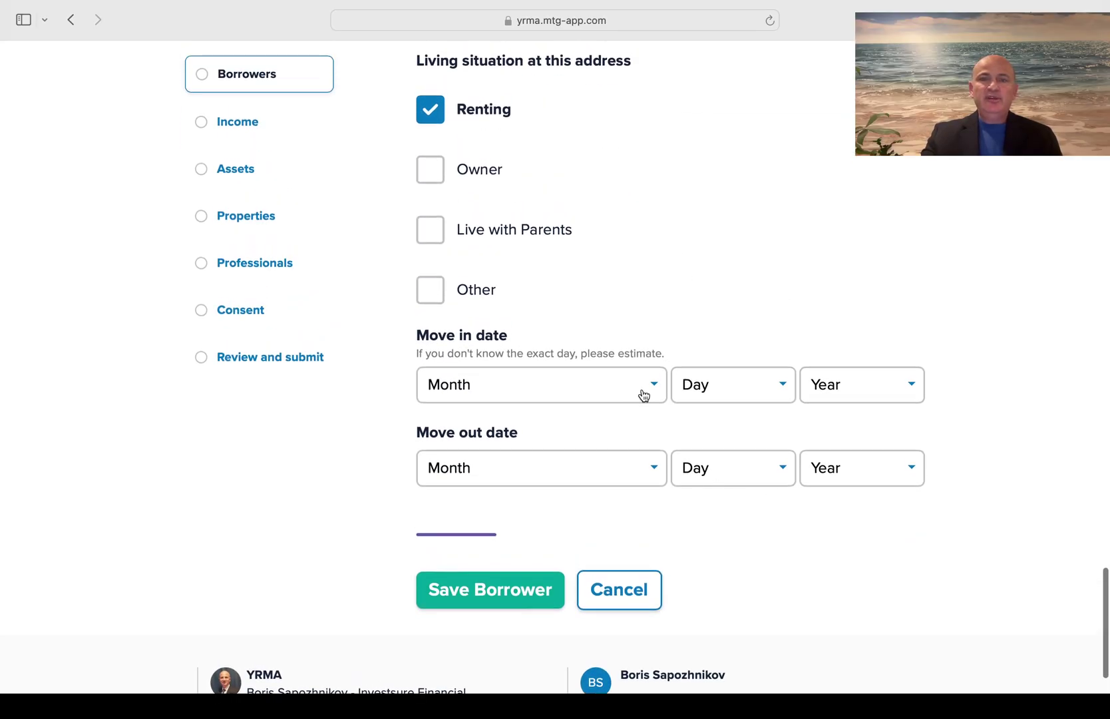
{"action": "left_click", "coordinate": [643, 394]}
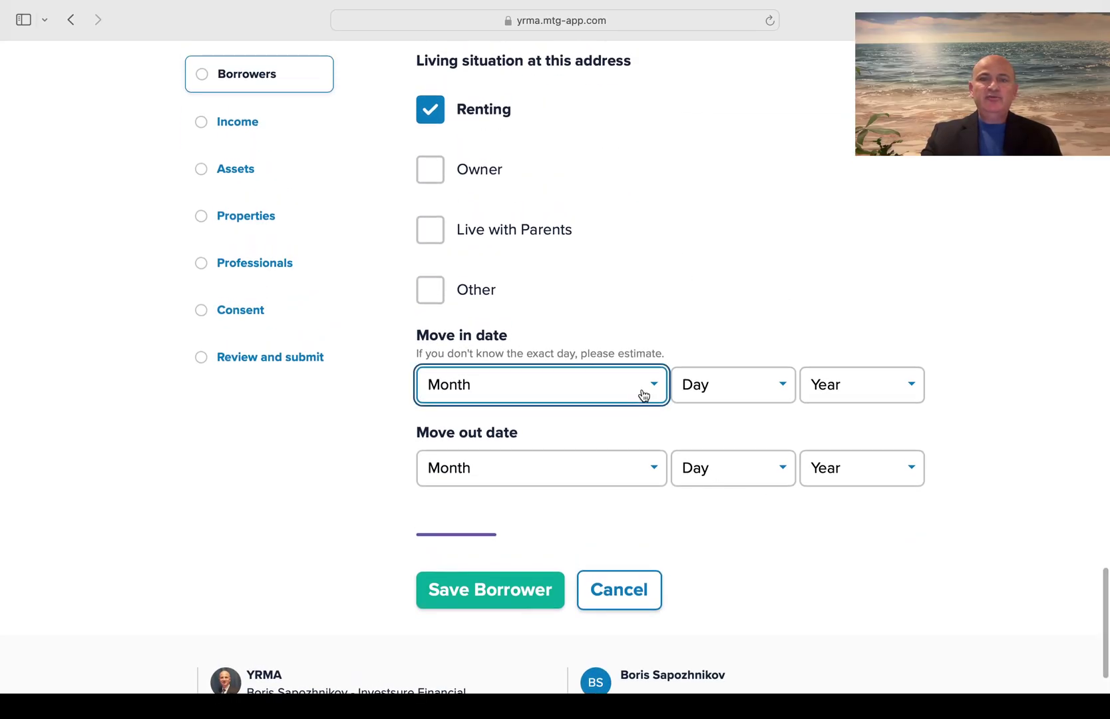
{"action": "left_click", "coordinate": [587, 424]}
{"action": "left_click", "coordinate": [753, 392]}
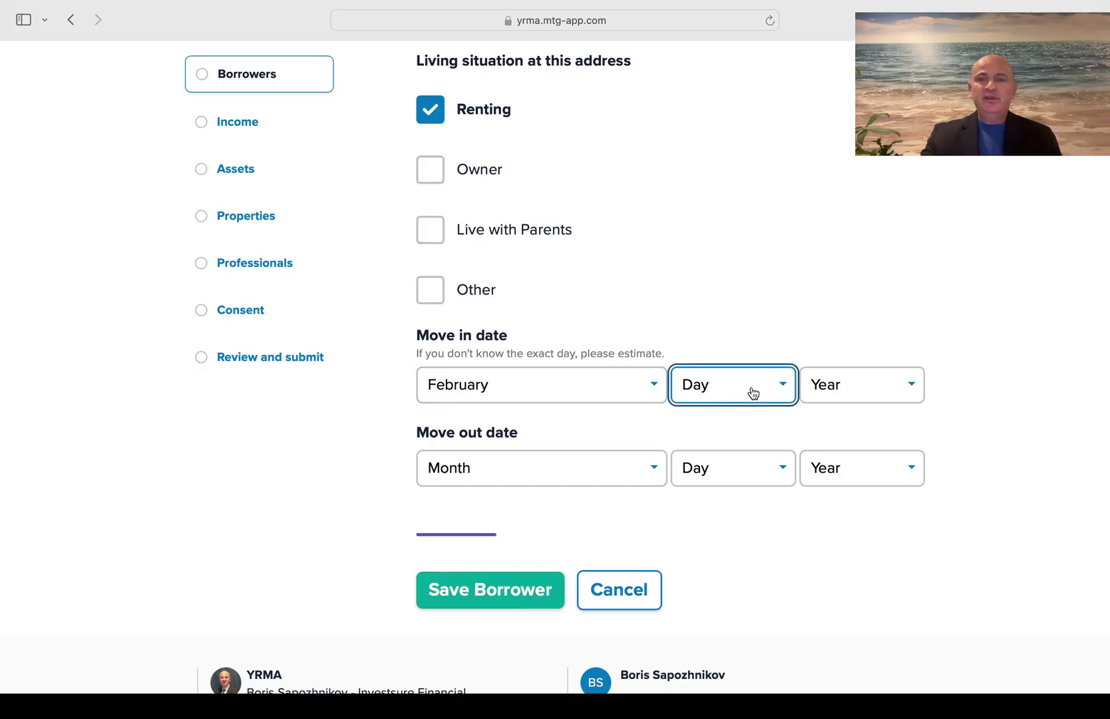
{"action": "left_click", "coordinate": [723, 448]}
{"action": "left_click", "coordinate": [871, 399]}
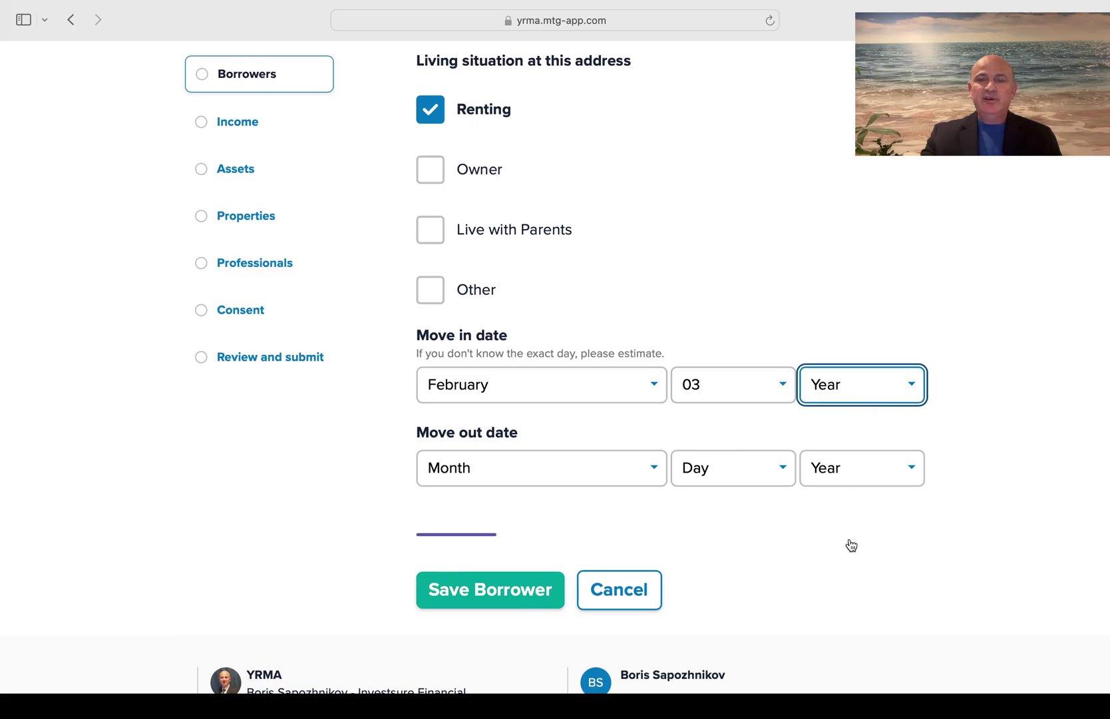
{"action": "type", "text": "2018"}
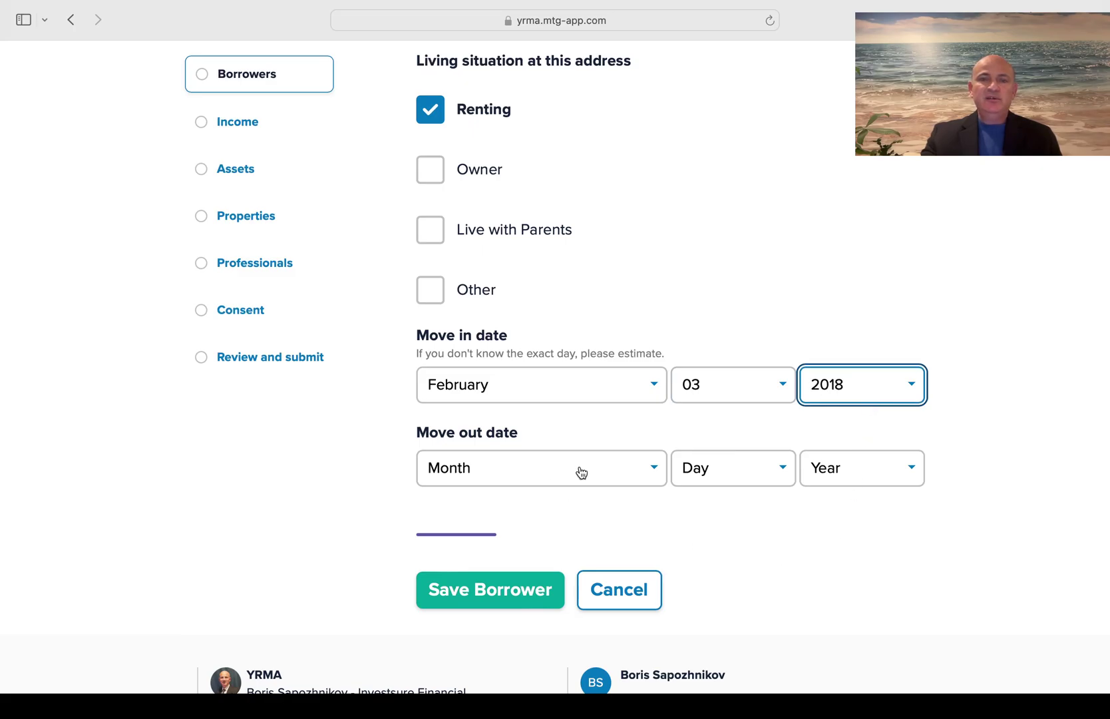
Set the previous address move-out date to December 05, 2023
{"action": "left_click", "coordinate": [581, 471]}
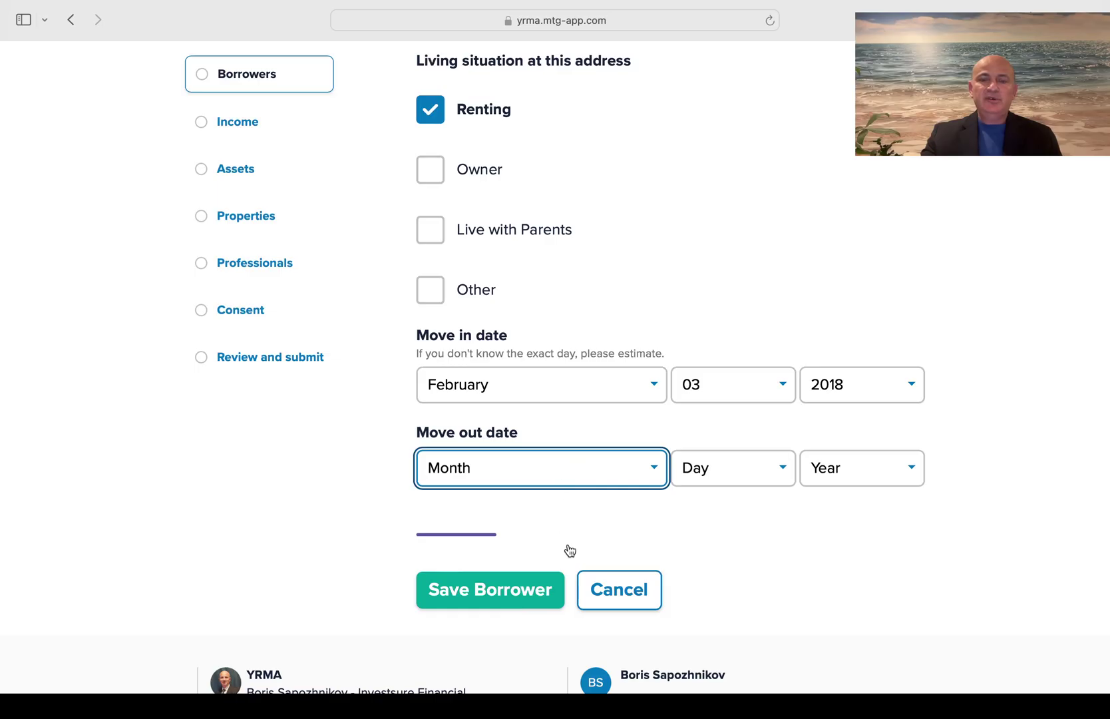
{"action": "left_click", "coordinate": [524, 678]}
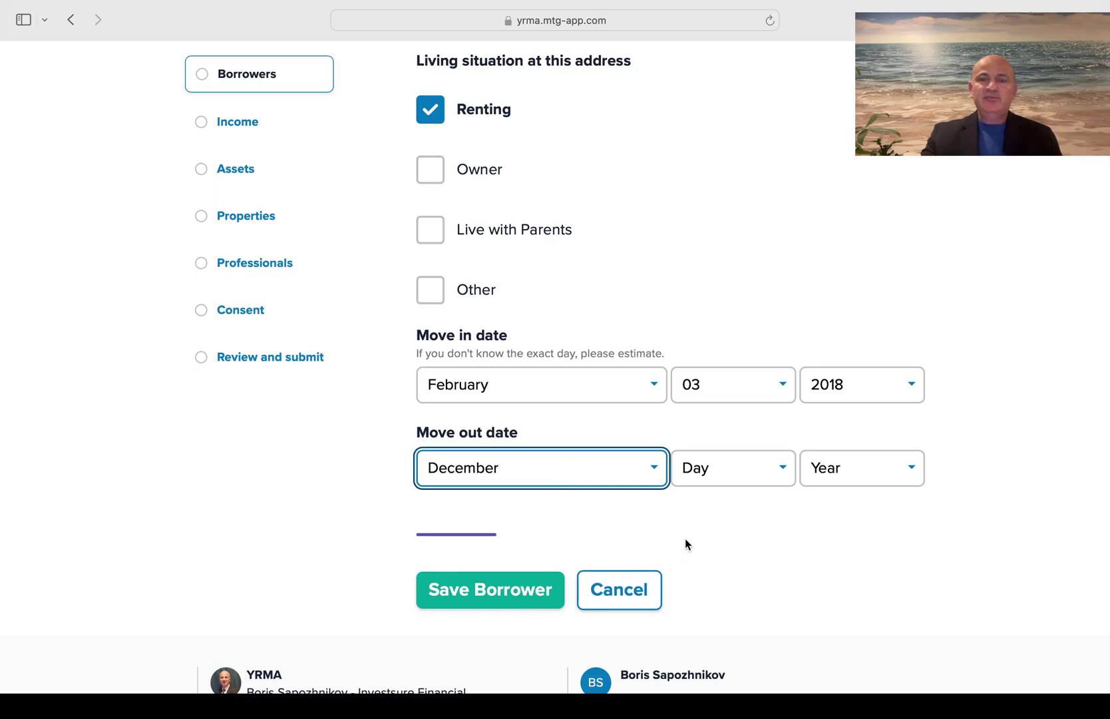
{"action": "left_click", "coordinate": [724, 482]}
{"action": "left_click", "coordinate": [706, 591]}
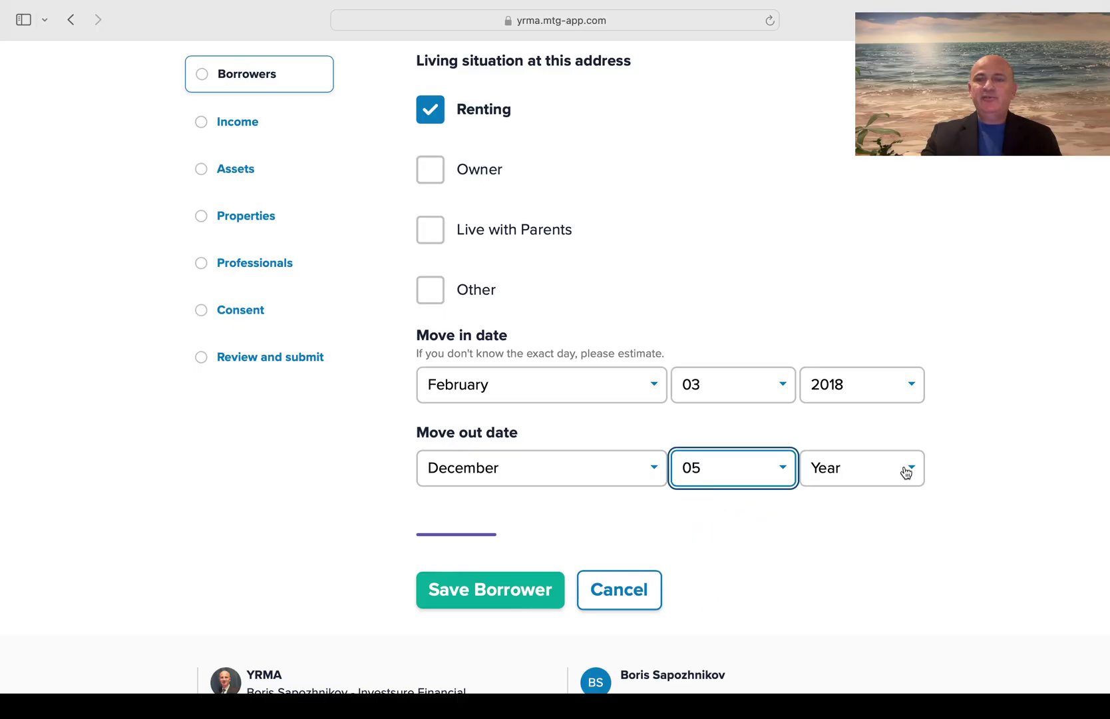
{"action": "left_click", "coordinate": [901, 476]}
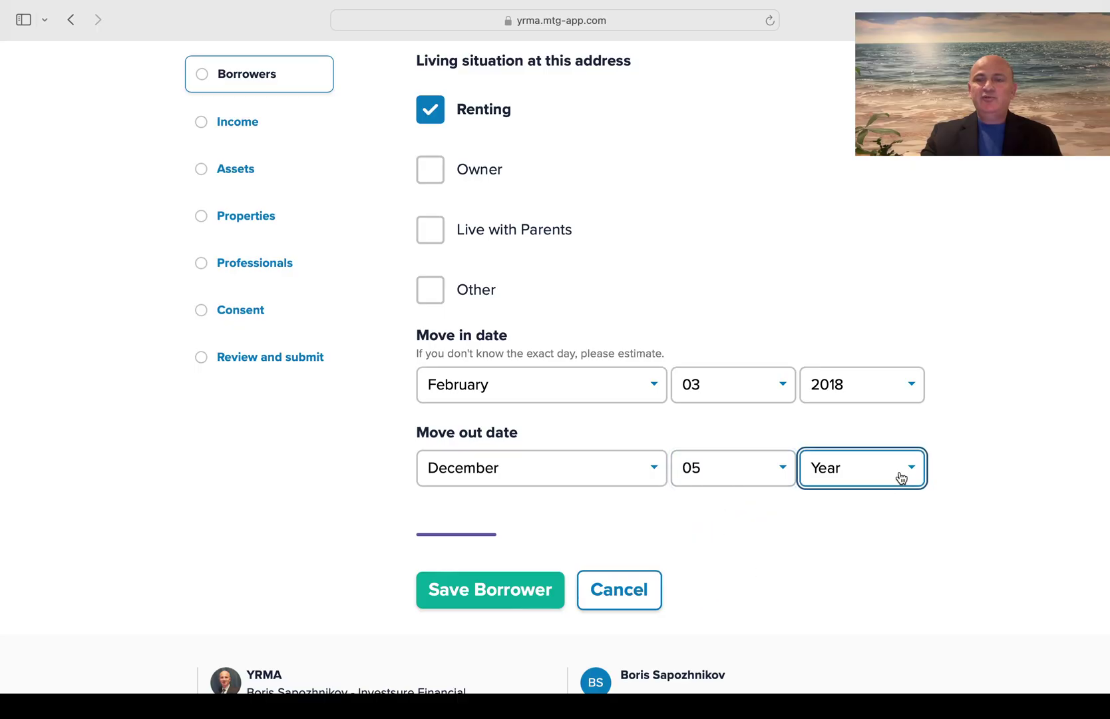
{"action": "left_click", "coordinate": [867, 507]}
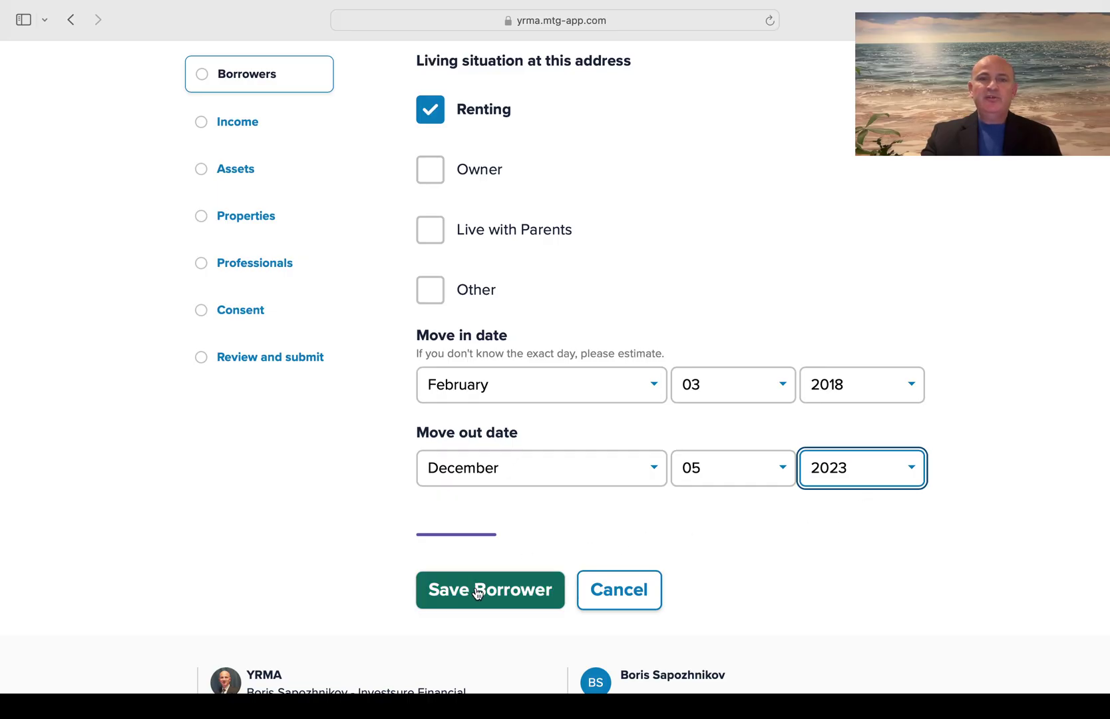
{"action": "scroll", "coordinate": [577, 536], "scroll_direction": "down", "scroll_amount": 3}
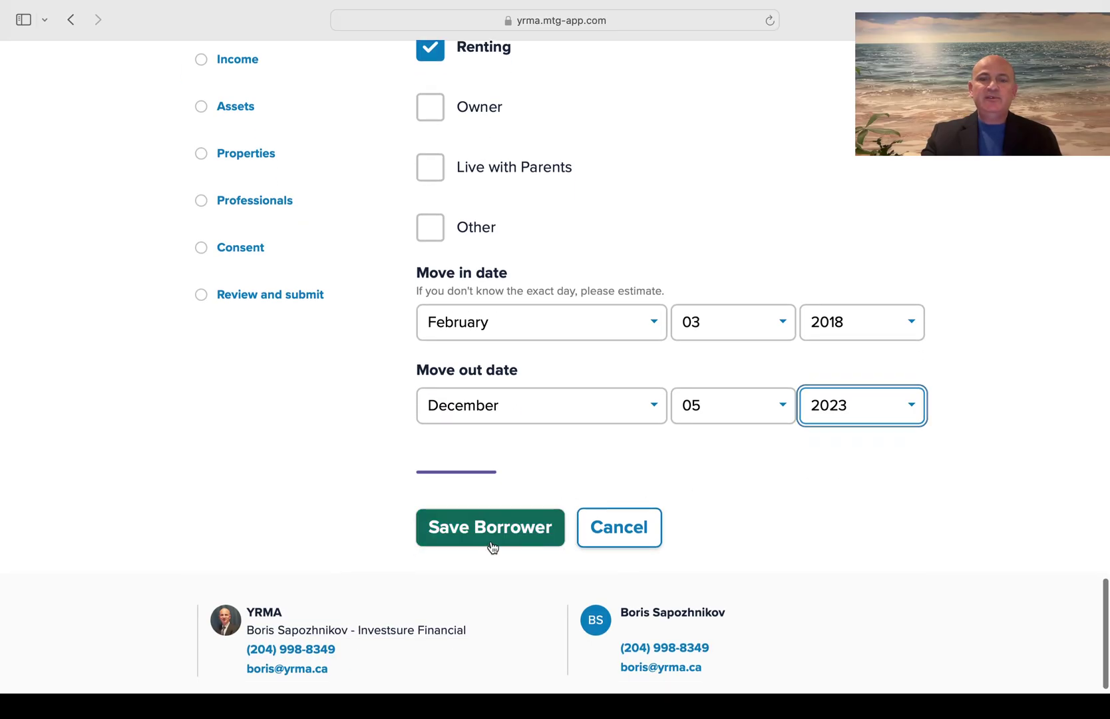
Save the current borrower and return to the Borrowers on the mortgage summary
{"action": "left_click", "coordinate": [491, 545]}
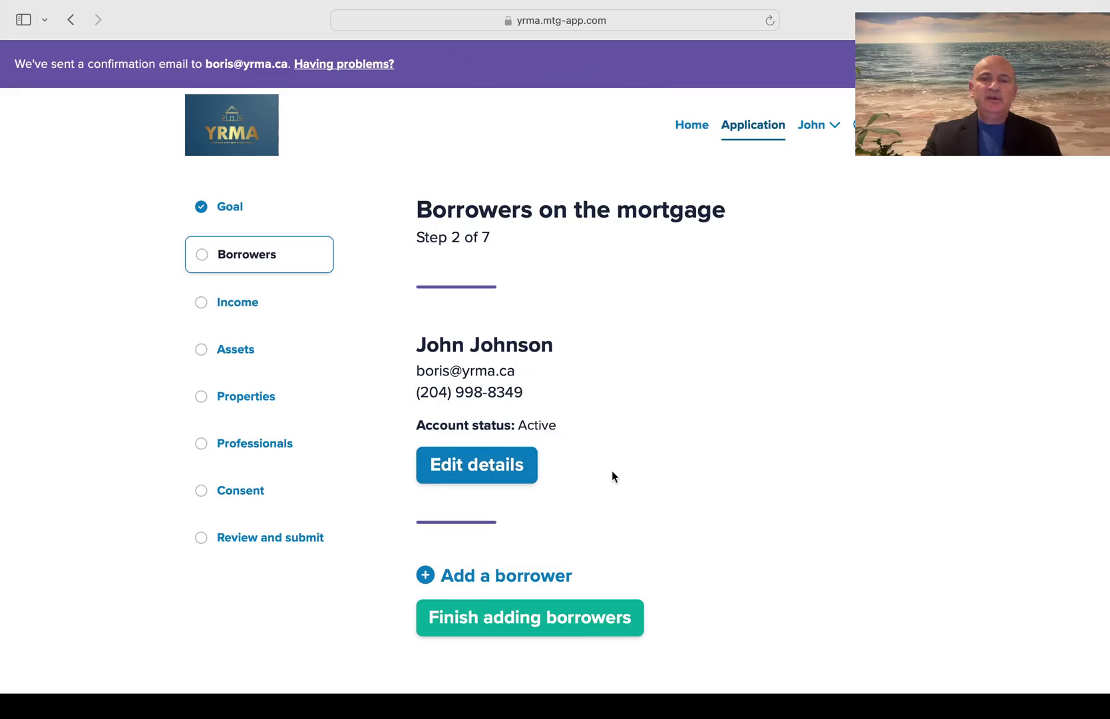
{"action": "scroll", "coordinate": [611, 476], "scroll_direction": "down", "scroll_amount": 2}
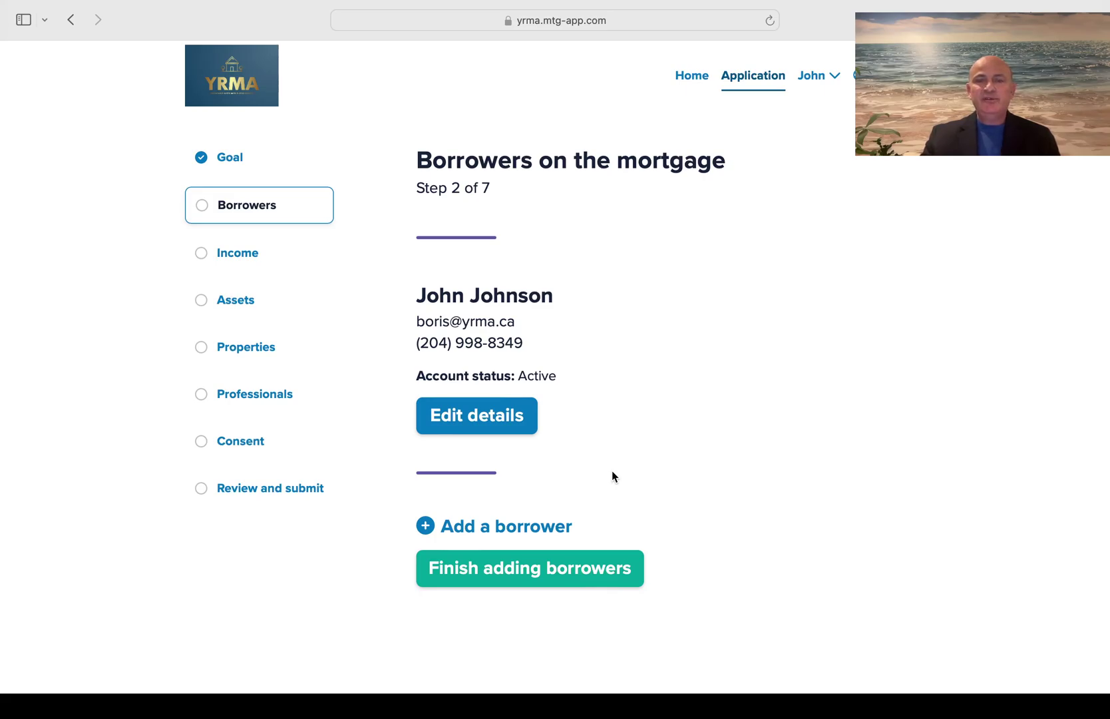
Add another borrower and enter the co-borrower's first and last name
{"action": "left_click", "coordinate": [516, 531]}
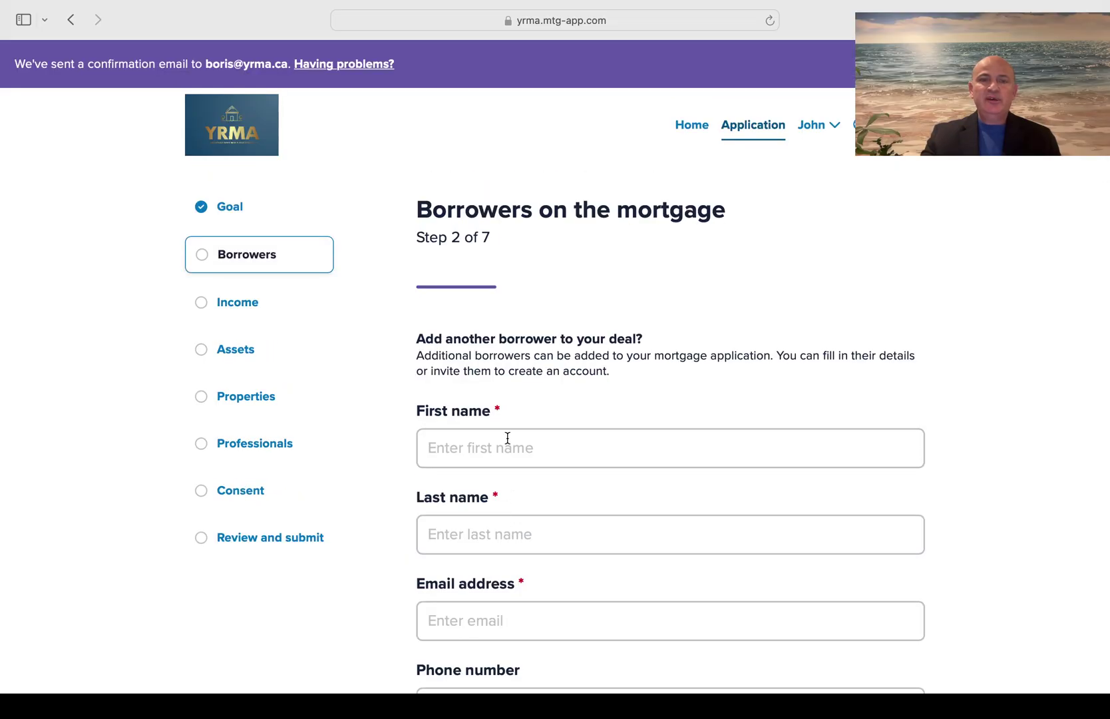
{"action": "scroll", "coordinate": [508, 446], "scroll_direction": "down", "scroll_amount": 3}
{"action": "left_click", "coordinate": [494, 342]}
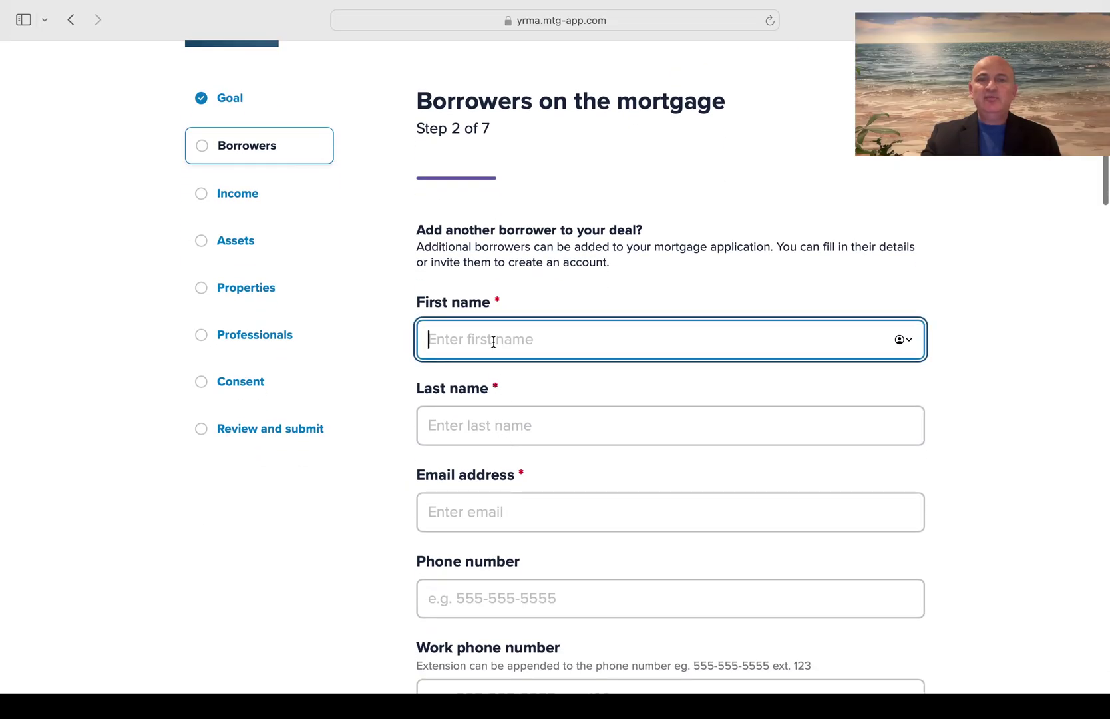
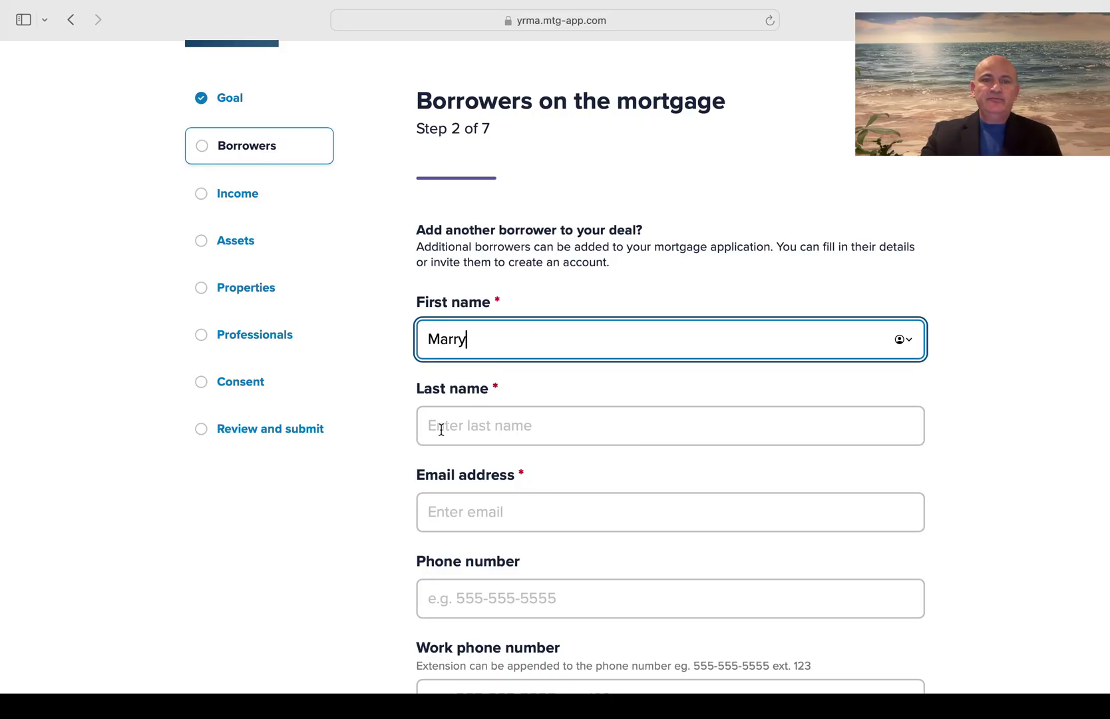
{"action": "left_click", "coordinate": [436, 432]}
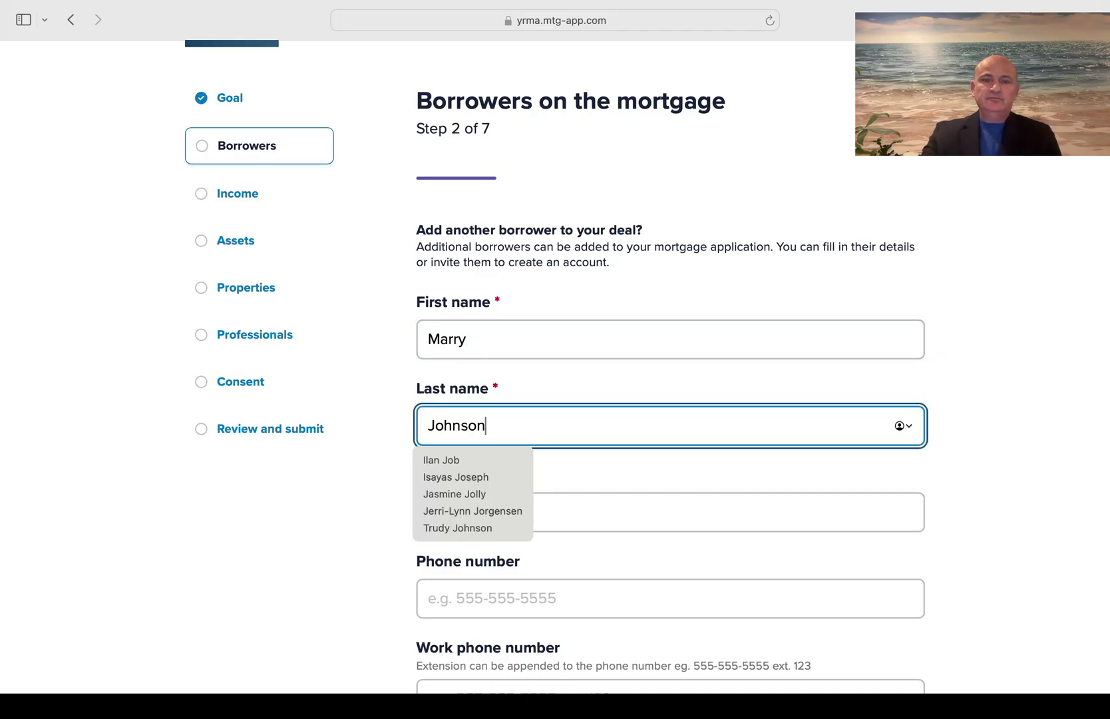
{"action": "left_click", "coordinate": [337, 496]}
{"action": "scroll", "coordinate": [337, 497], "scroll_direction": "down", "scroll_amount": 3}
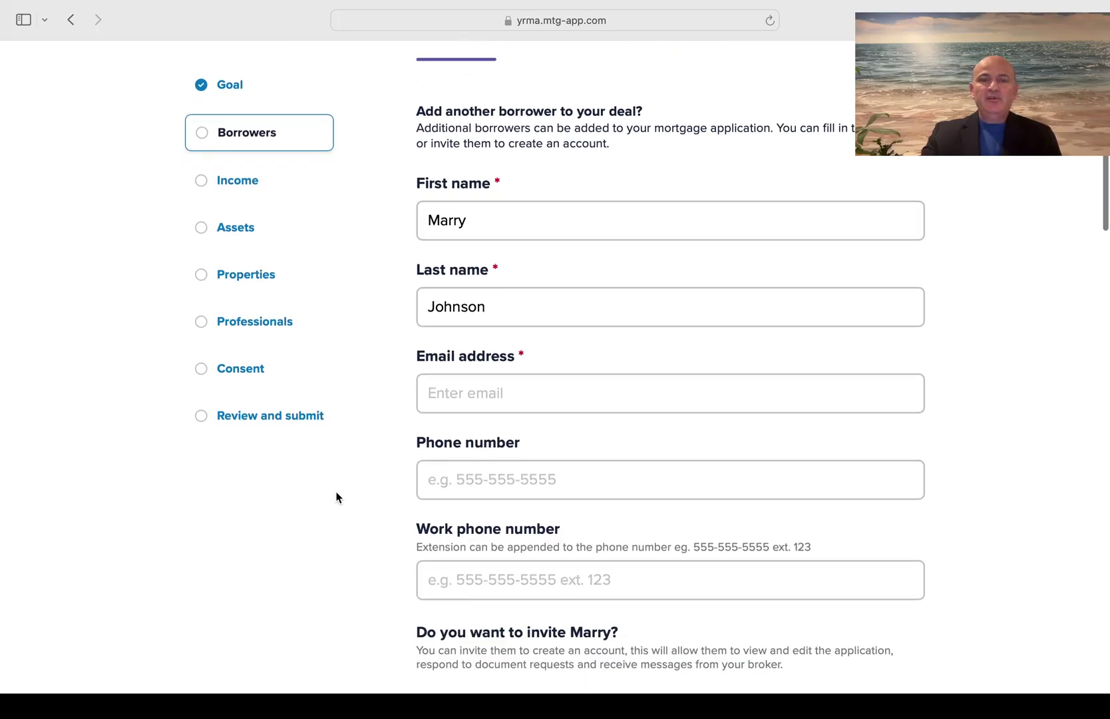
Enter the co-borrower's e-mail address and phone number
{"action": "left_click", "coordinate": [463, 397]}
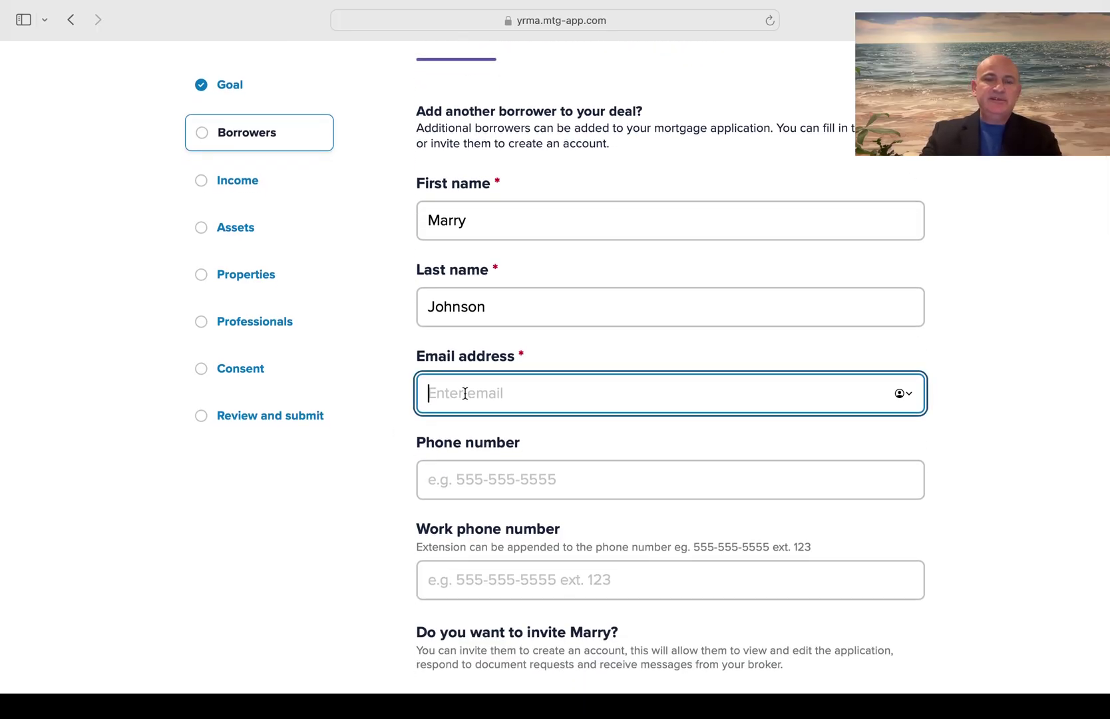
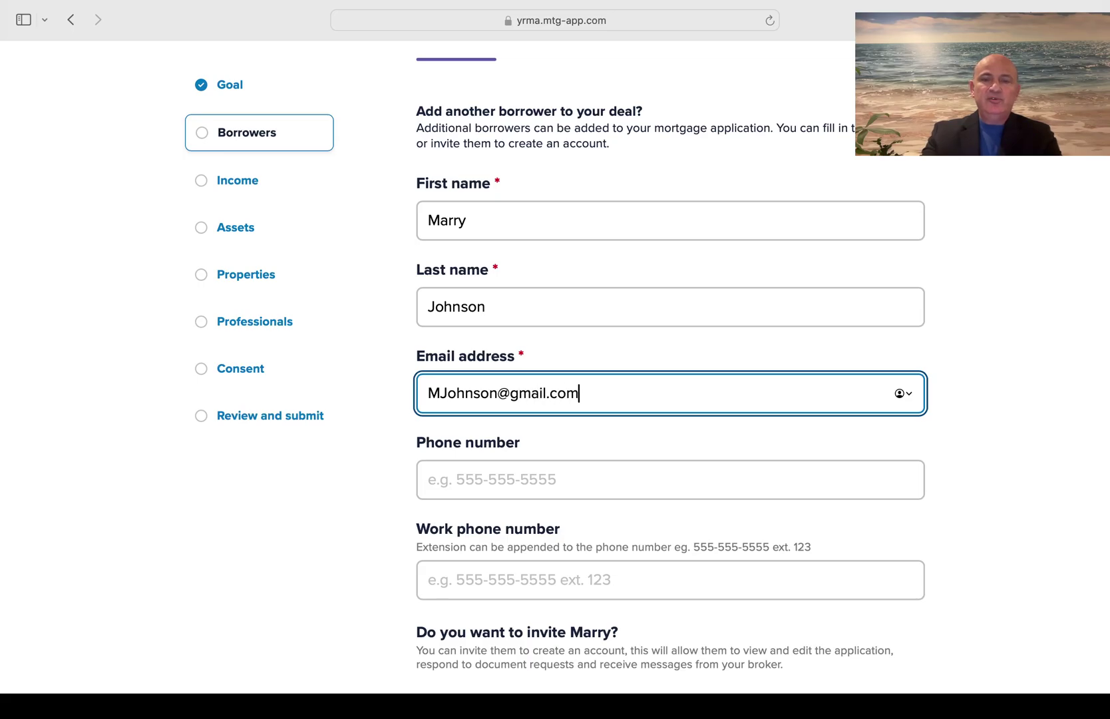
{"action": "left_click", "coordinate": [469, 476]}
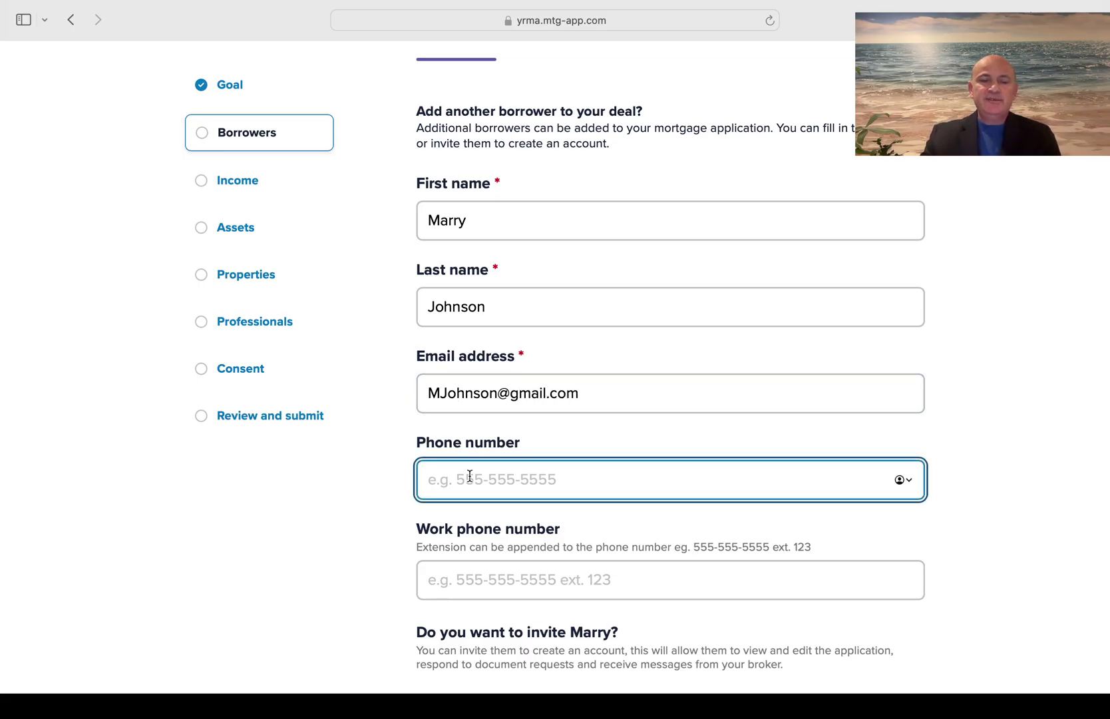
{"action": "type", "text": "204999"}
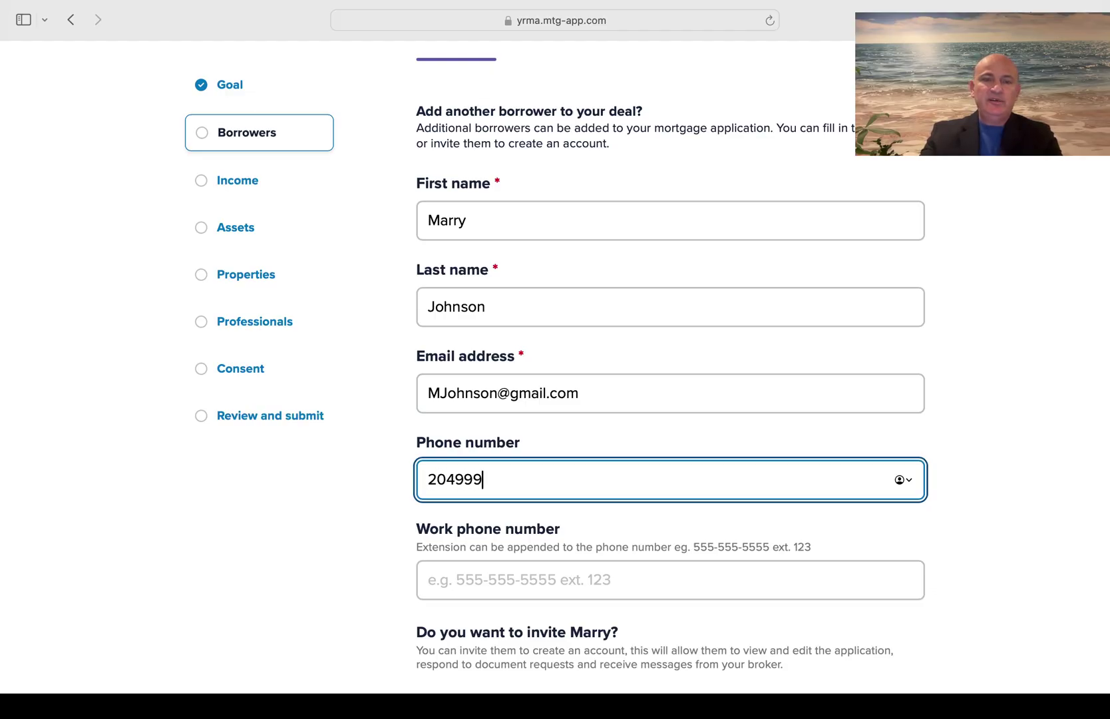
{"action": "type", "text": "9999"}
{"action": "left_click", "coordinate": [374, 522]}
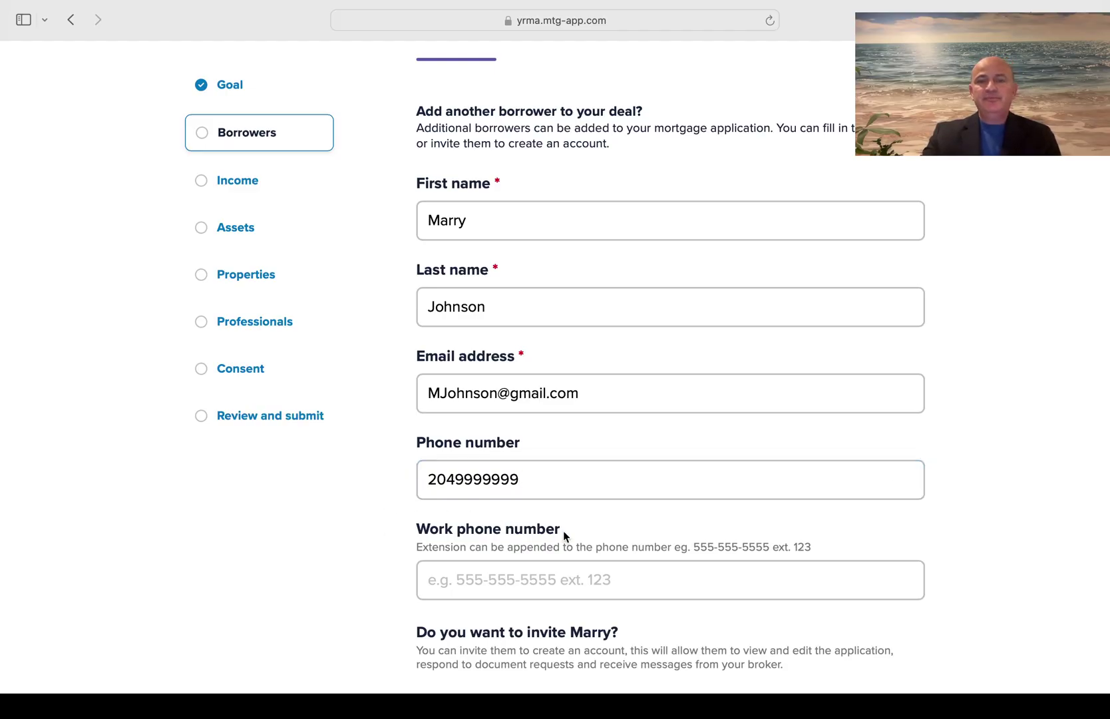
{"action": "scroll", "coordinate": [563, 531], "scroll_direction": "down", "scroll_amount": 5}
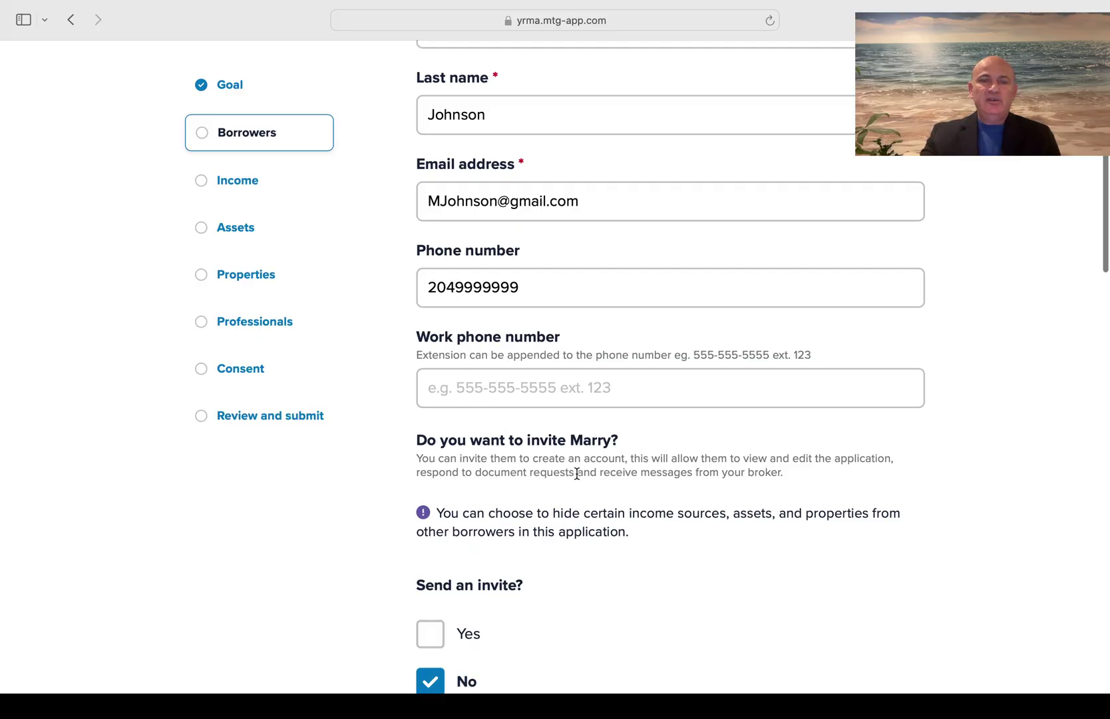
Set 'Send an invite?' to No for the co-borrower
{"action": "scroll", "coordinate": [576, 473], "scroll_direction": "down", "scroll_amount": 4}
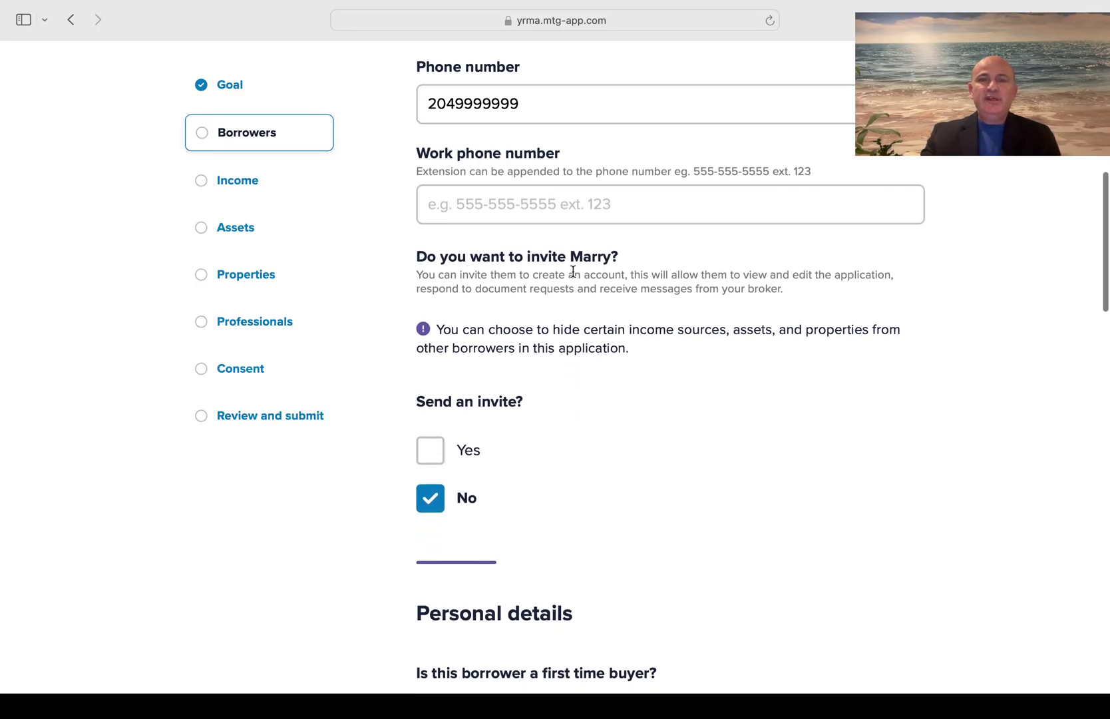
{"action": "left_click", "coordinate": [434, 455]}
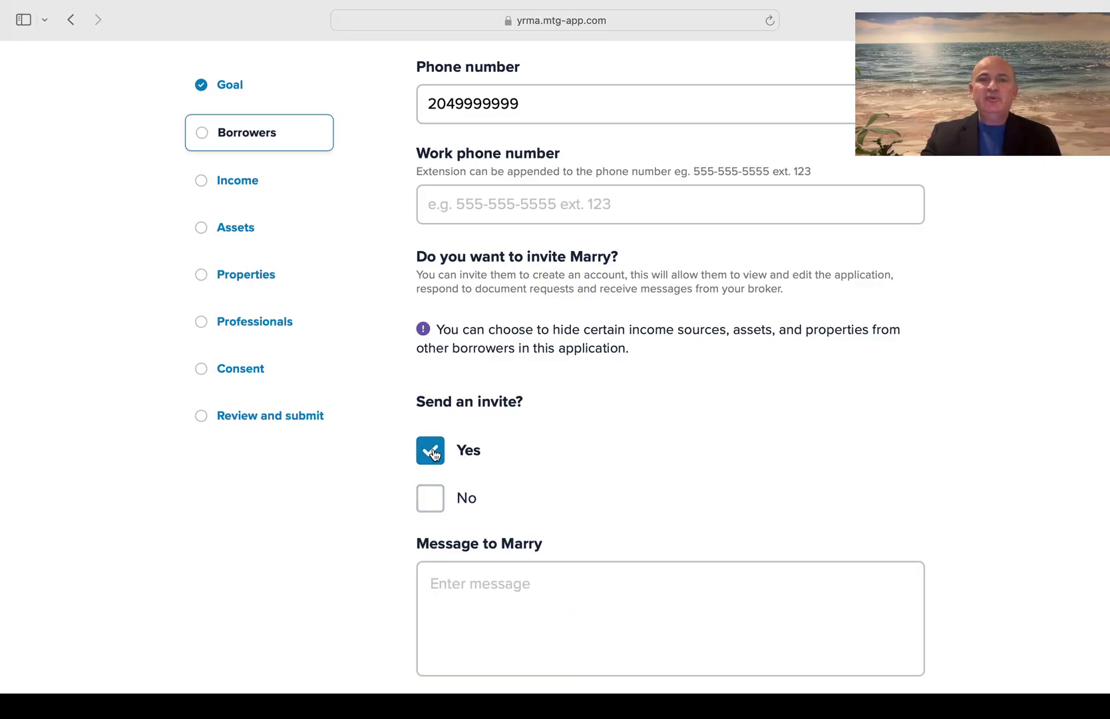
{"action": "scroll", "coordinate": [590, 451], "scroll_direction": "up", "scroll_amount": 2}
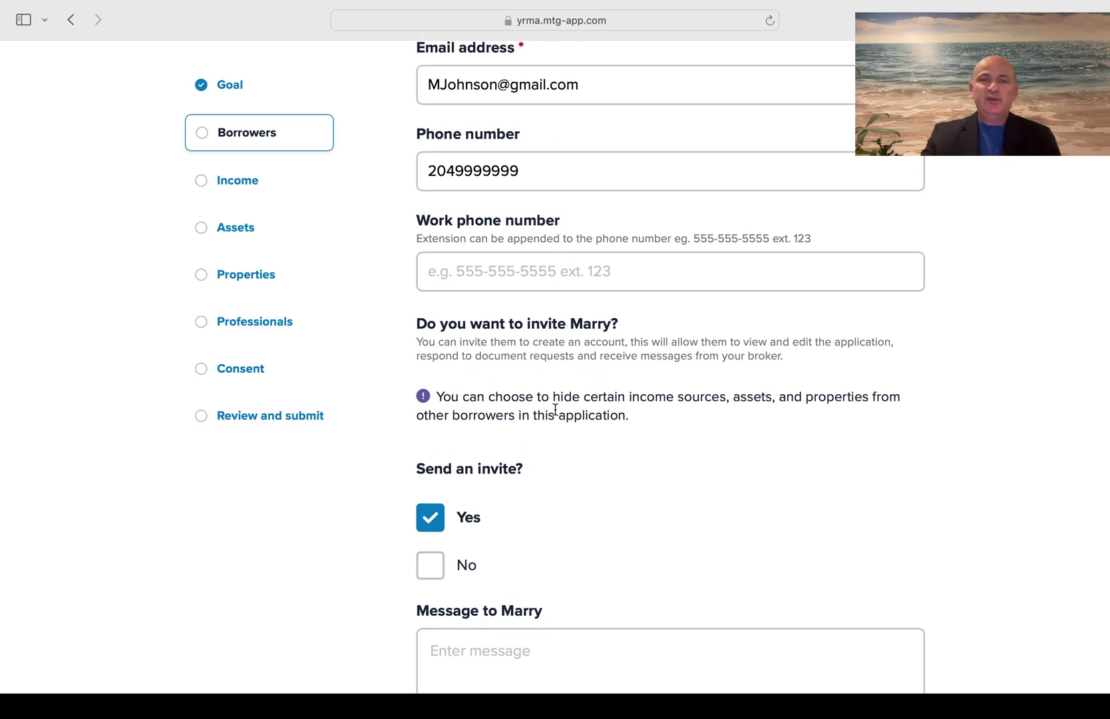
{"action": "scroll", "coordinate": [555, 459], "scroll_direction": "down", "scroll_amount": 2}
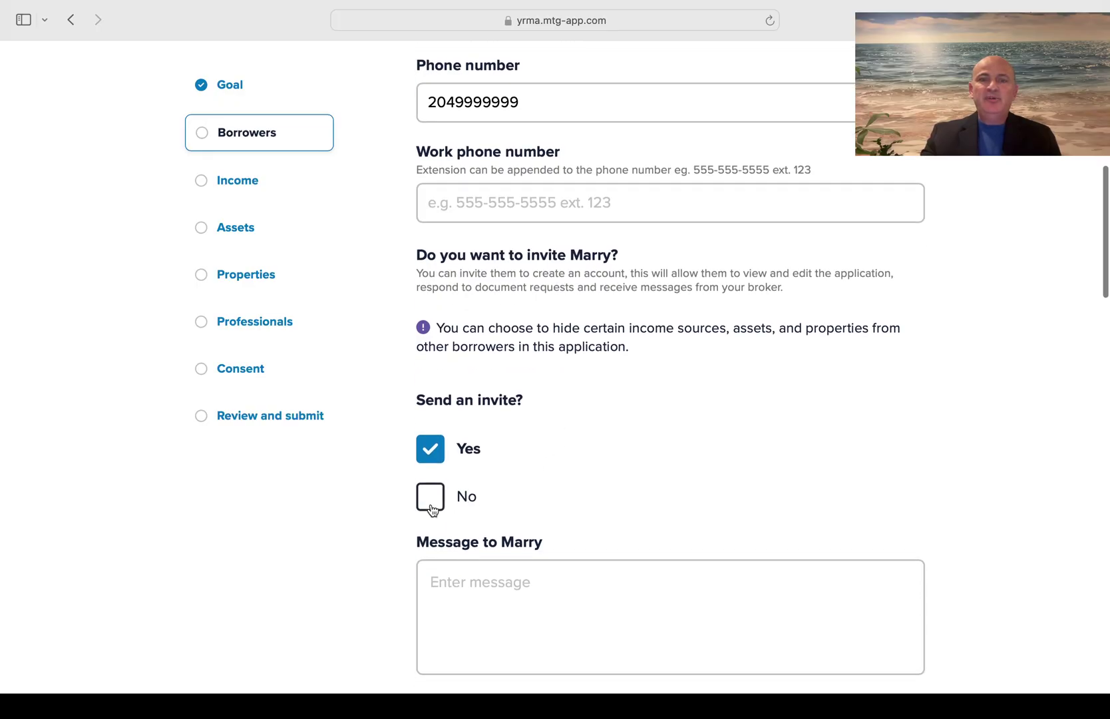
{"action": "left_click", "coordinate": [429, 497]}
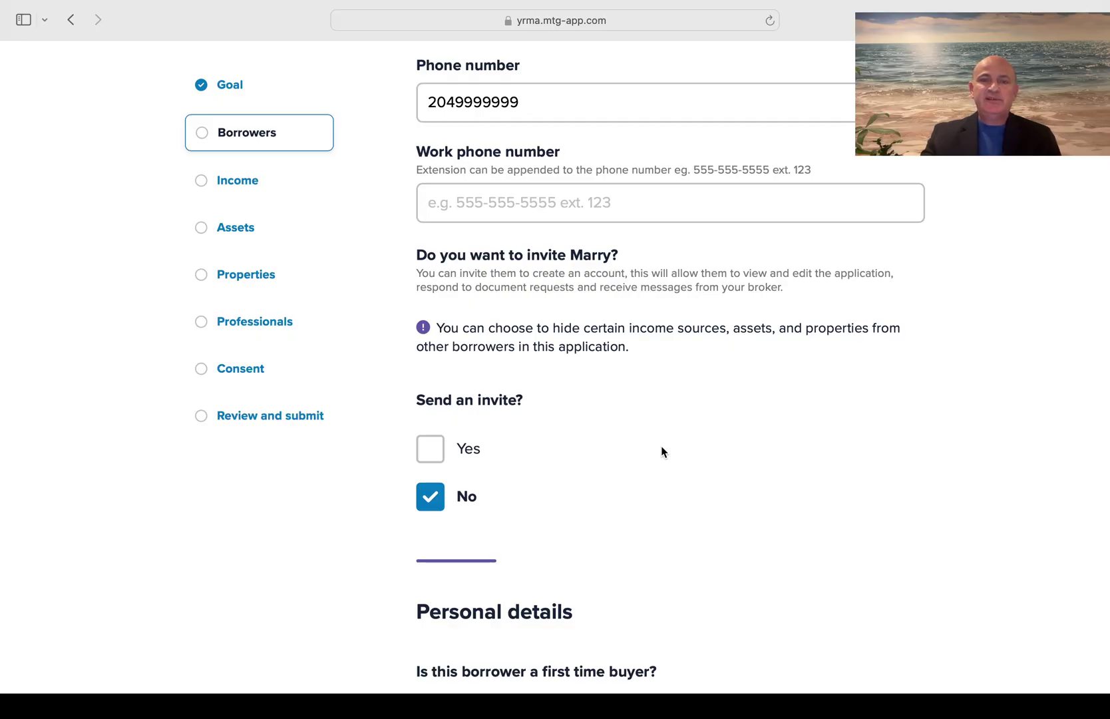
{"action": "scroll", "coordinate": [662, 451], "scroll_direction": "down", "scroll_amount": 10}
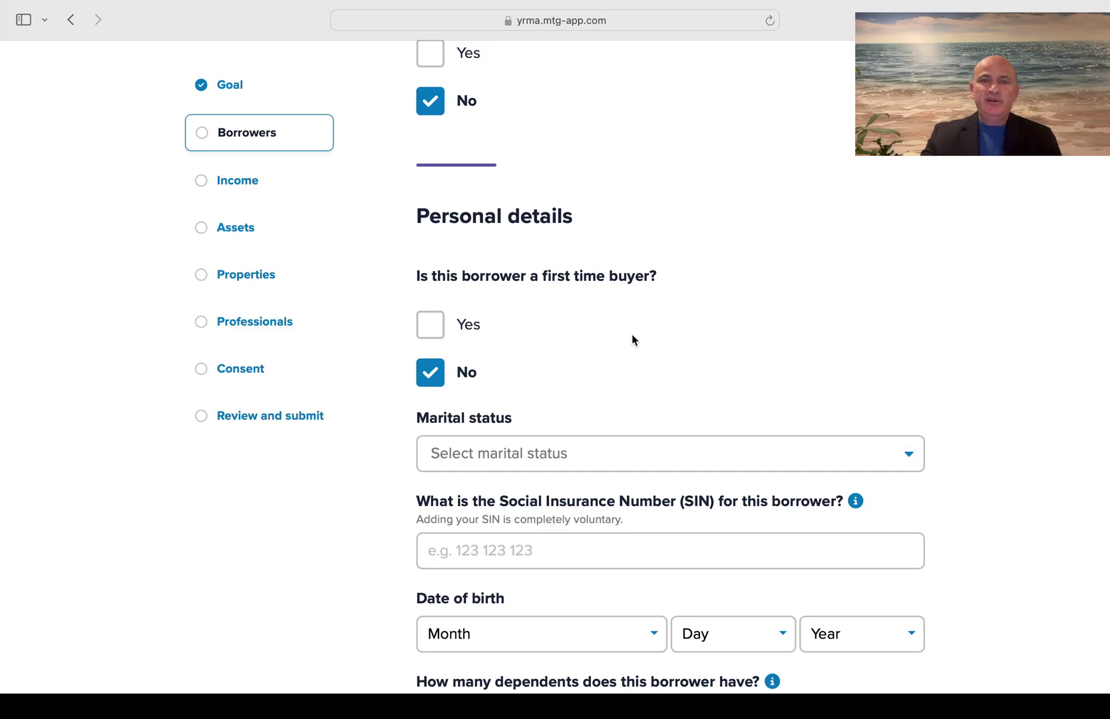
Mark the co-borrower as a first-time buyer with marital status Married
{"action": "left_click", "coordinate": [426, 336]}
{"action": "scroll", "coordinate": [607, 378], "scroll_direction": "down", "scroll_amount": 3}
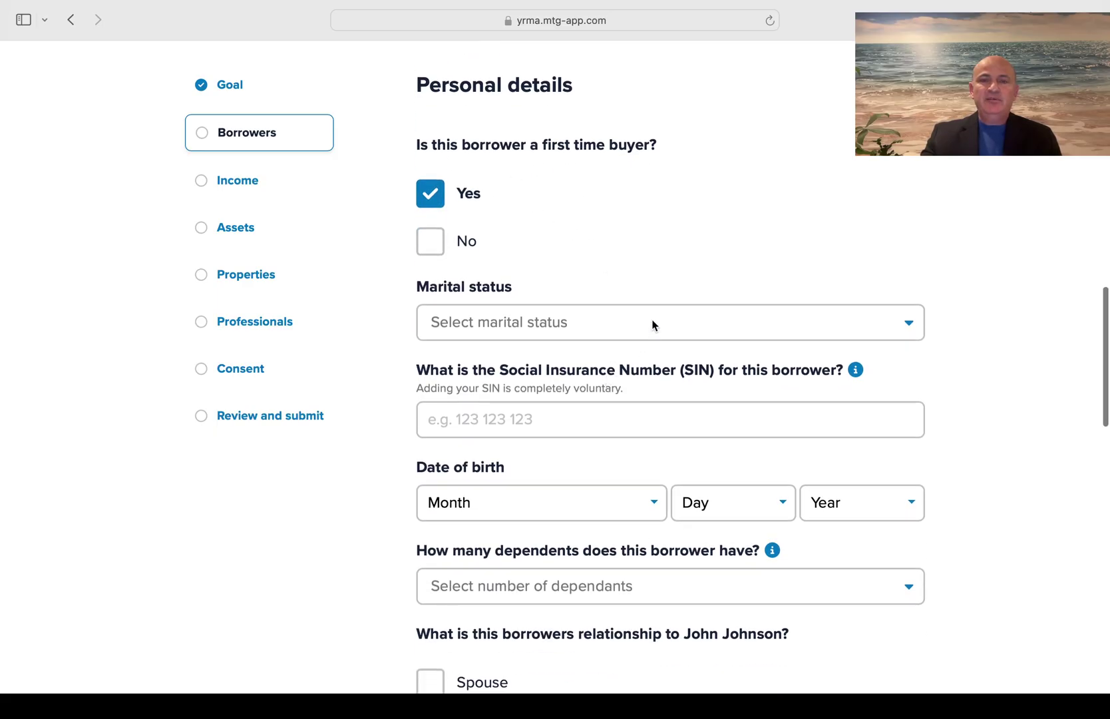
{"action": "left_click", "coordinate": [652, 326]}
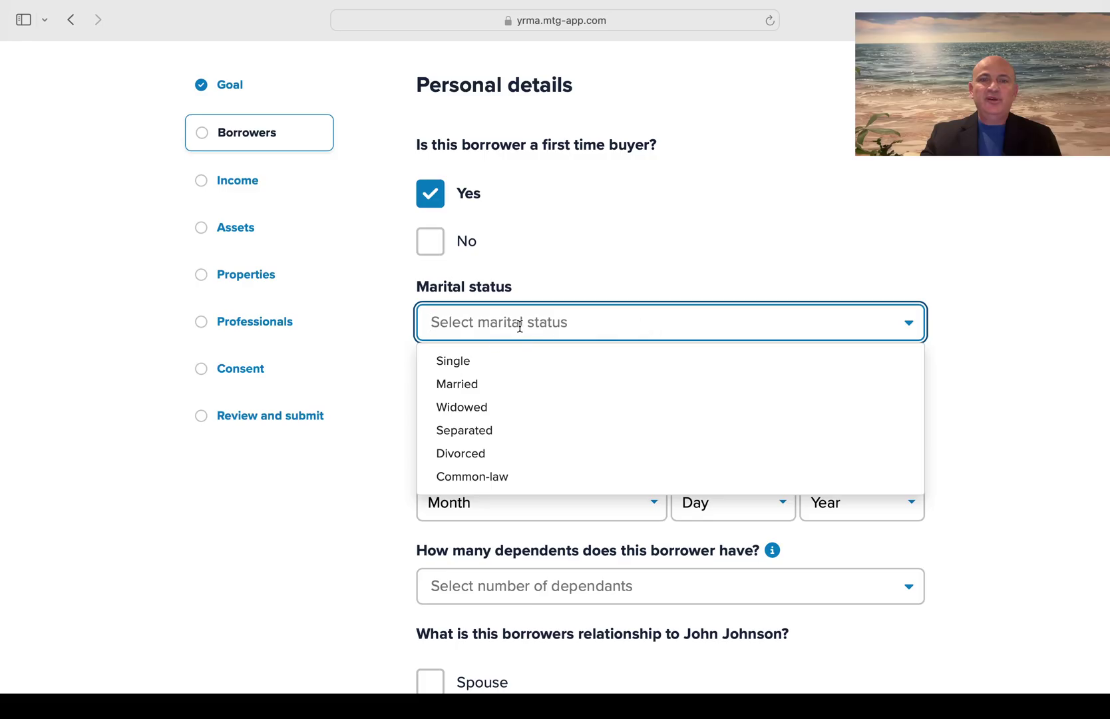
{"action": "left_click", "coordinate": [470, 386]}
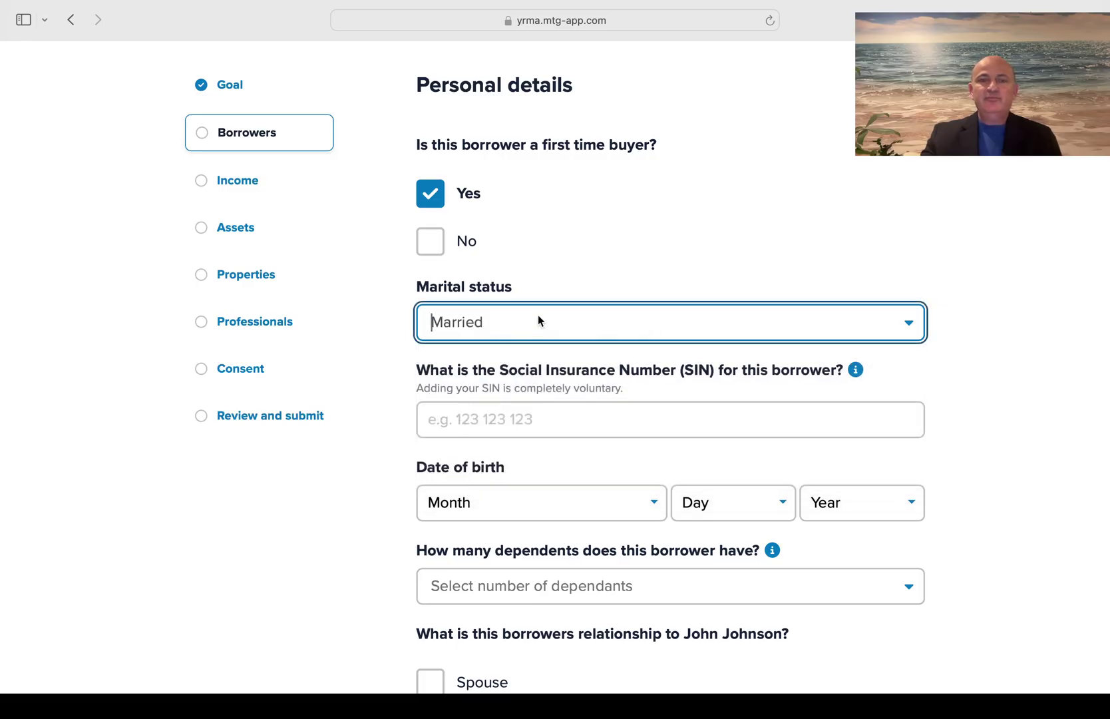
{"action": "left_click", "coordinate": [724, 262]}
{"action": "scroll", "coordinate": [724, 262], "scroll_direction": "down", "scroll_amount": 2}
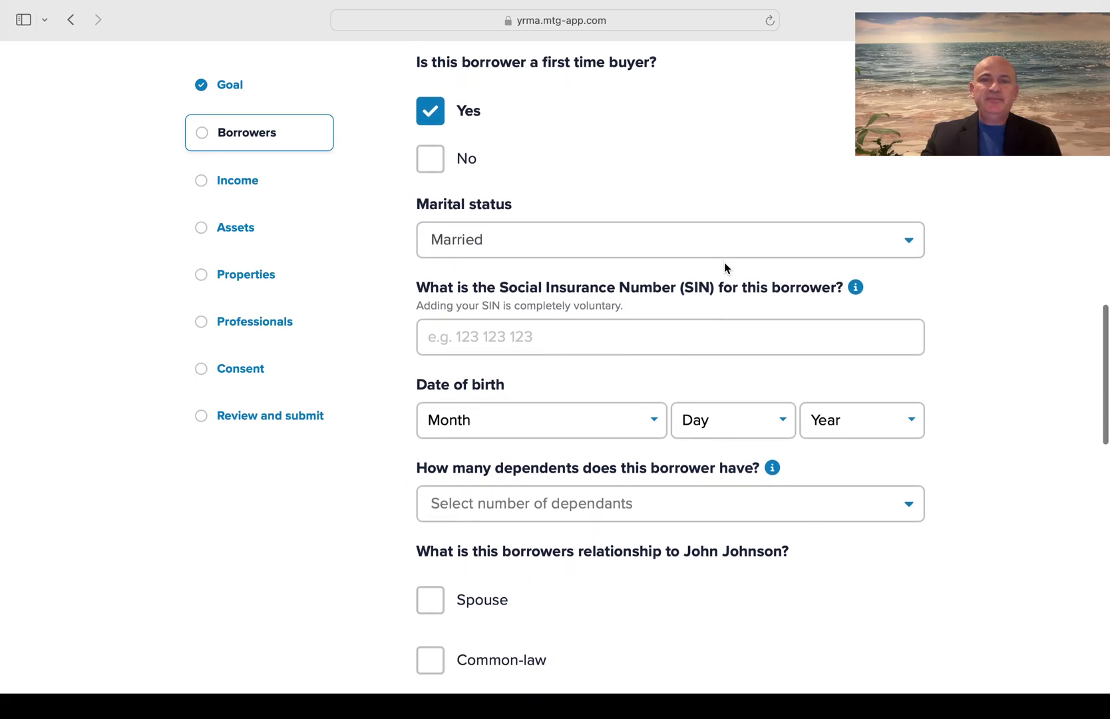
{"action": "scroll", "coordinate": [622, 337], "scroll_direction": "down", "scroll_amount": 2}
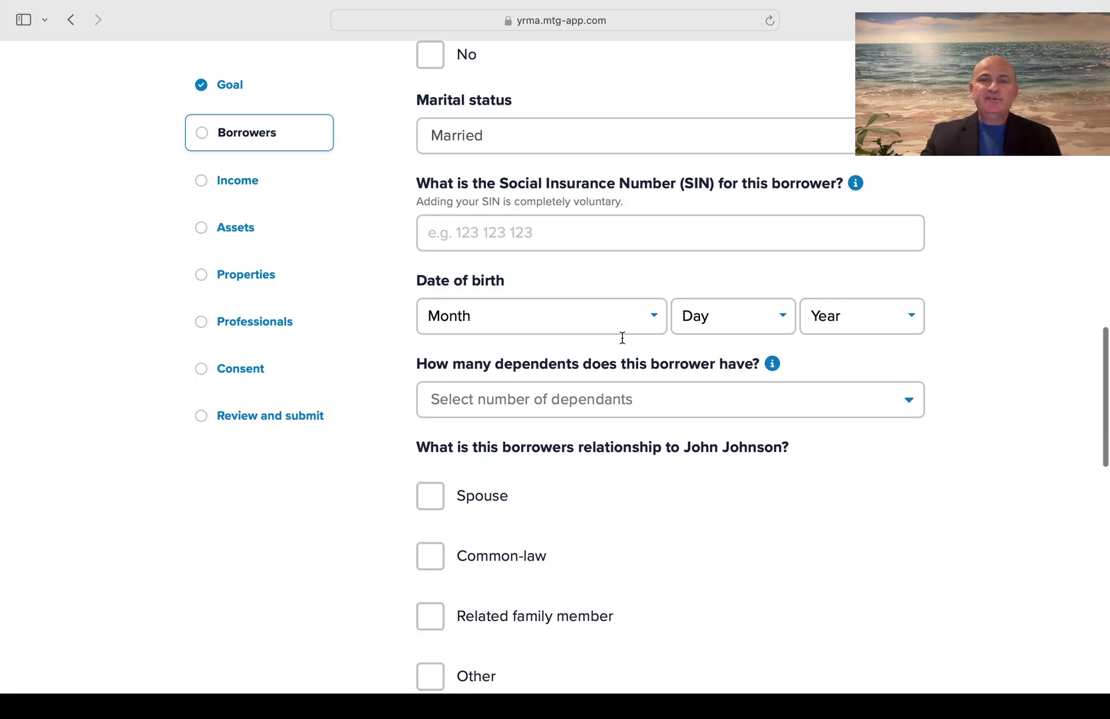
{"action": "scroll", "coordinate": [622, 338], "scroll_direction": "down", "scroll_amount": 1}
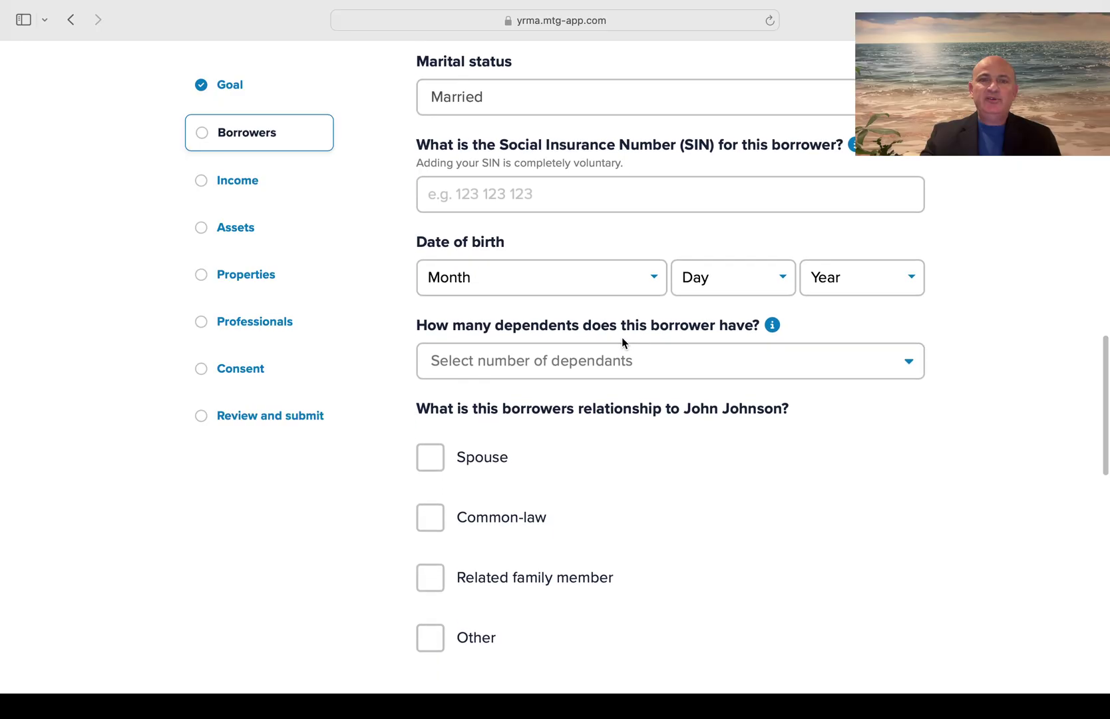
Set date of birth February 01 2000, 3 dependents, and mark as spouse
{"action": "left_click", "coordinate": [641, 282]}
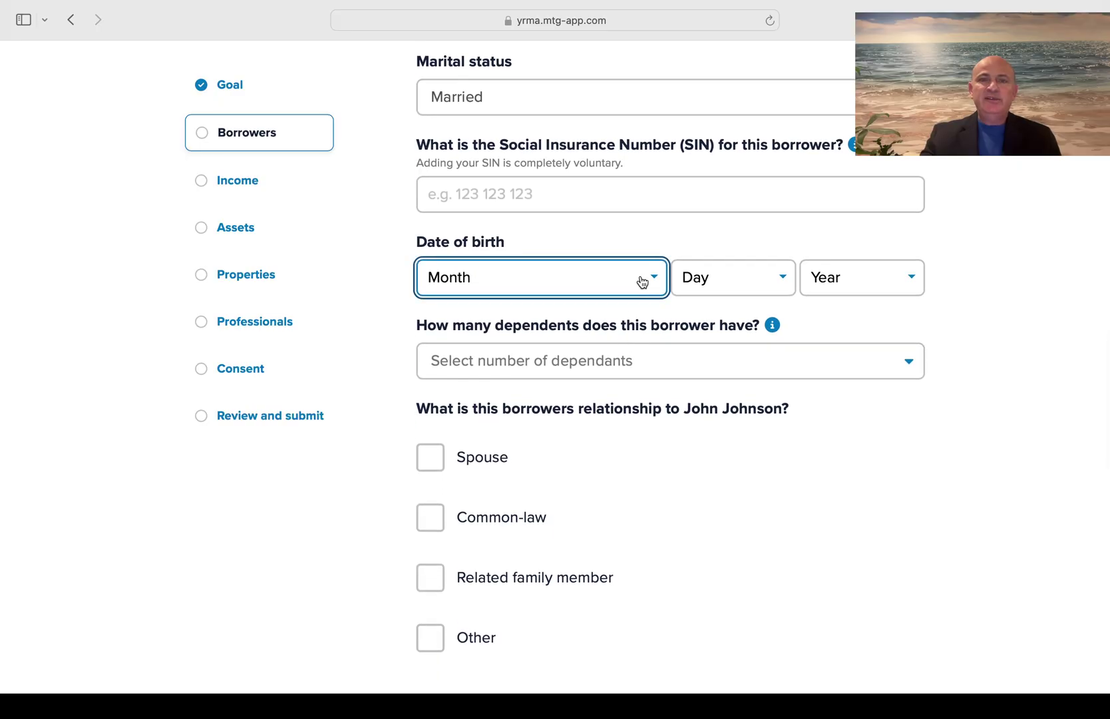
{"action": "left_click", "coordinate": [507, 326]}
{"action": "left_click", "coordinate": [744, 288]}
{"action": "left_click", "coordinate": [734, 304]}
{"action": "left_click", "coordinate": [855, 285]}
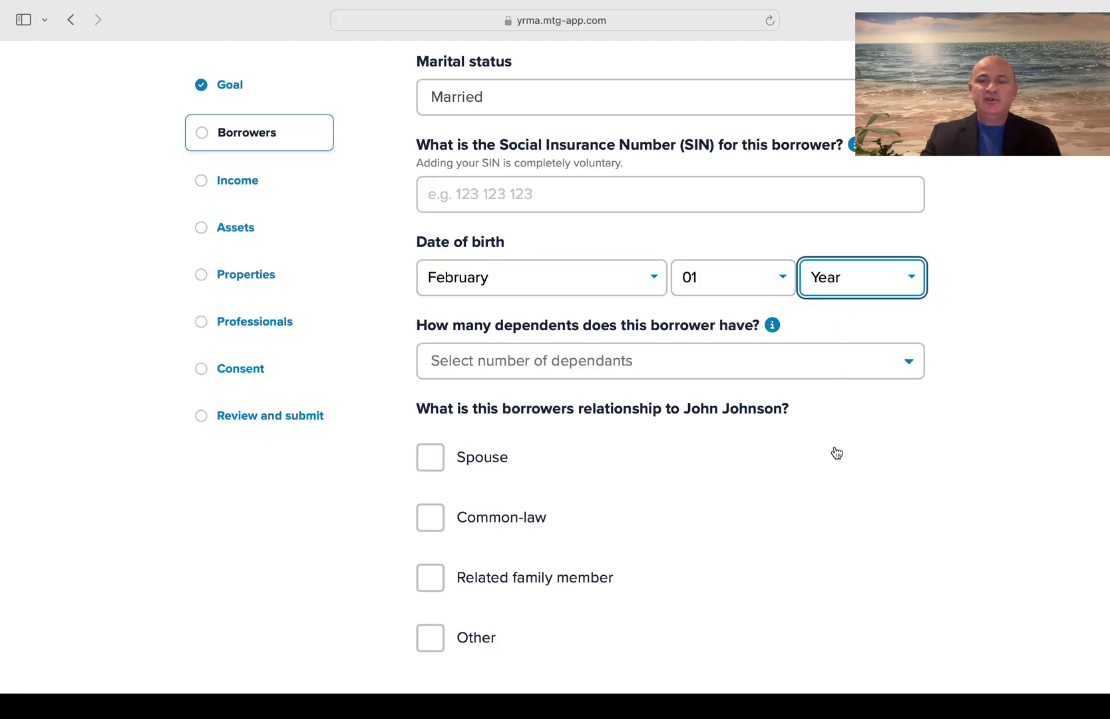
{"action": "type", "text": "2000"}
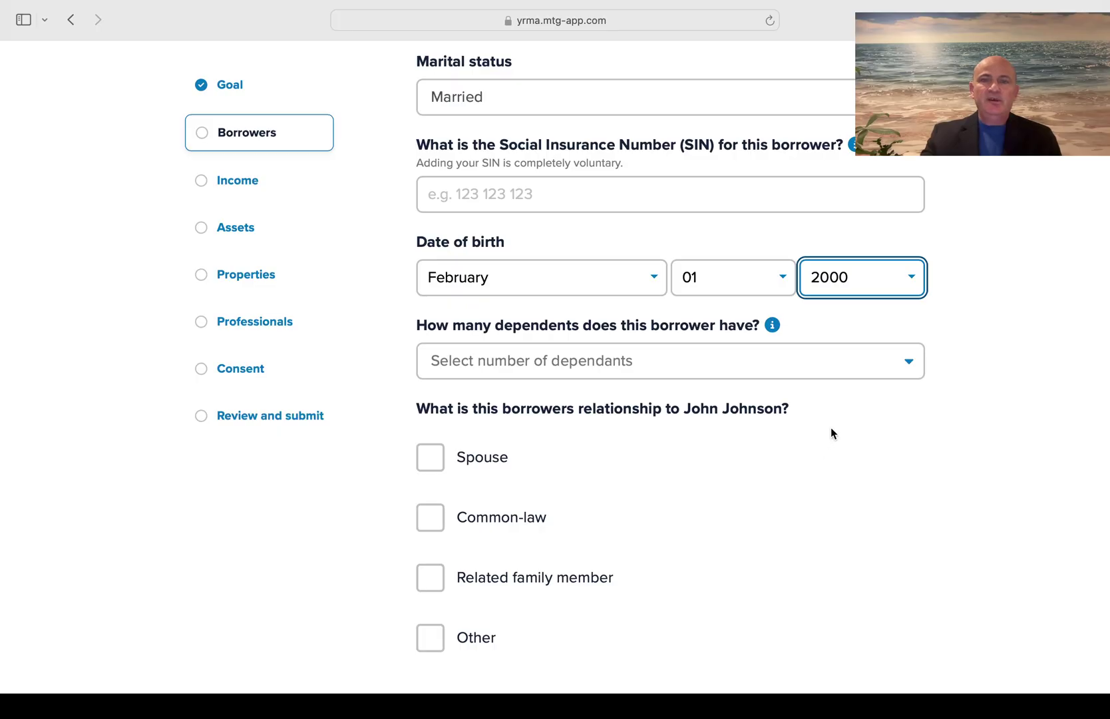
{"action": "left_click", "coordinate": [870, 371]}
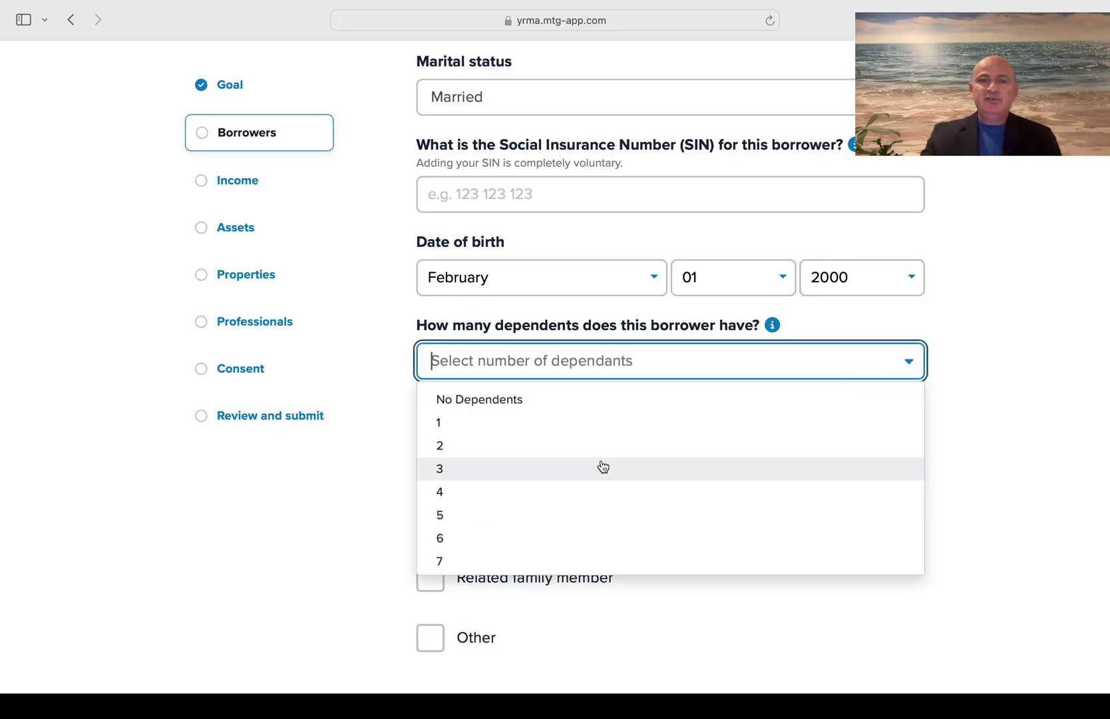
{"action": "left_click", "coordinate": [603, 469]}
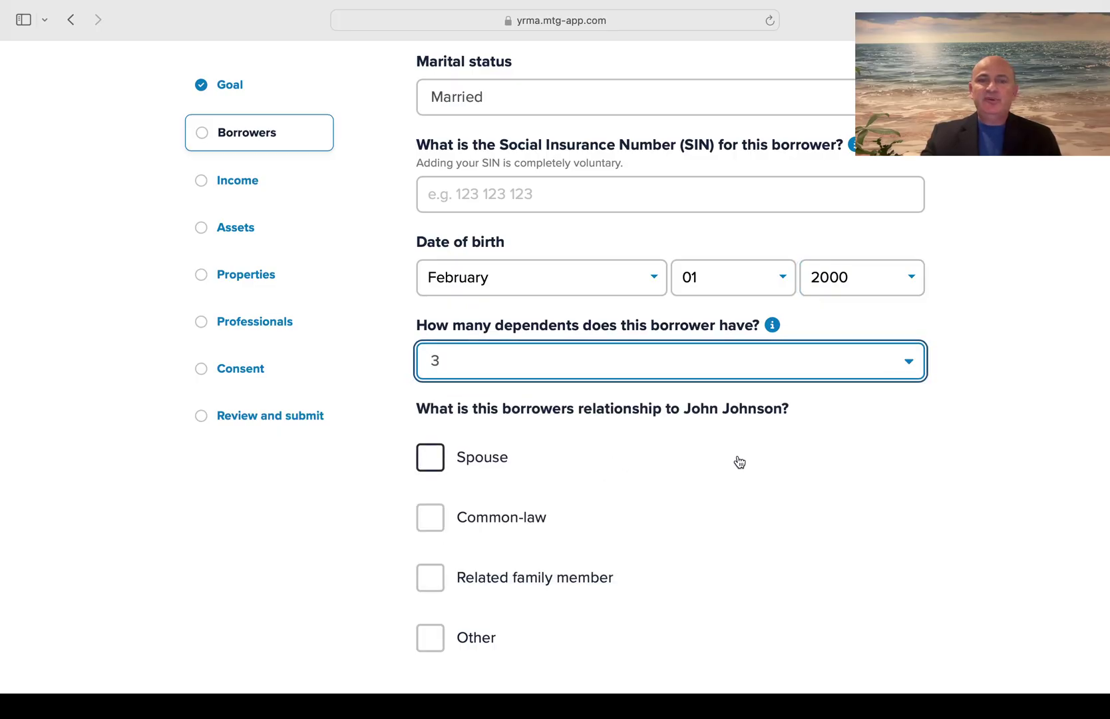
{"action": "left_click", "coordinate": [434, 463]}
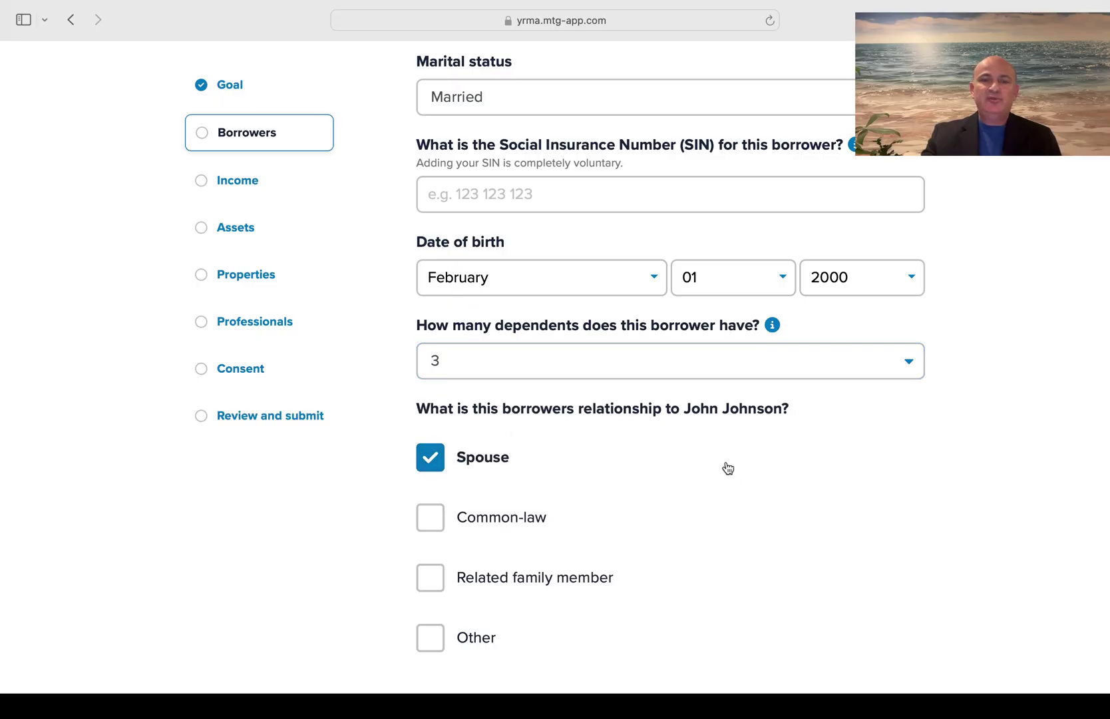
{"action": "scroll", "coordinate": [728, 468], "scroll_direction": "up", "scroll_amount": 10}
{"action": "scroll", "coordinate": [728, 468], "scroll_direction": "down", "scroll_amount": 12}
{"action": "scroll", "coordinate": [728, 468], "scroll_direction": "down", "scroll_amount": 8}
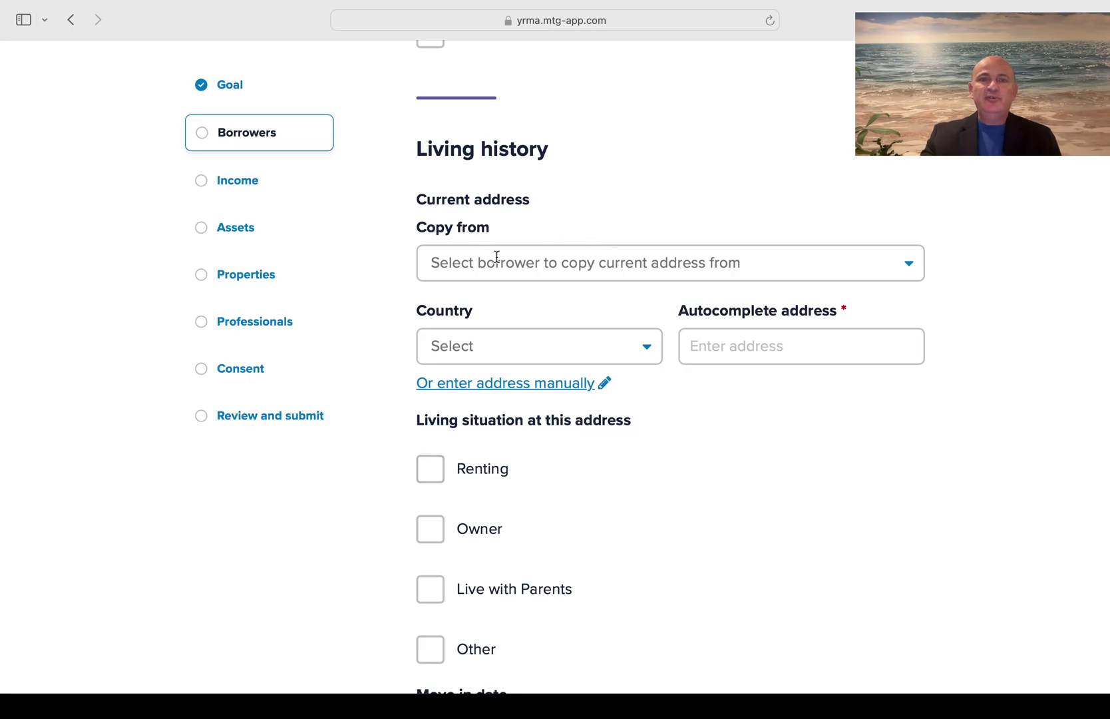
Copy the main borrower's current address and mark it as renting at $2,000 monthly
{"action": "left_click", "coordinate": [526, 266]}
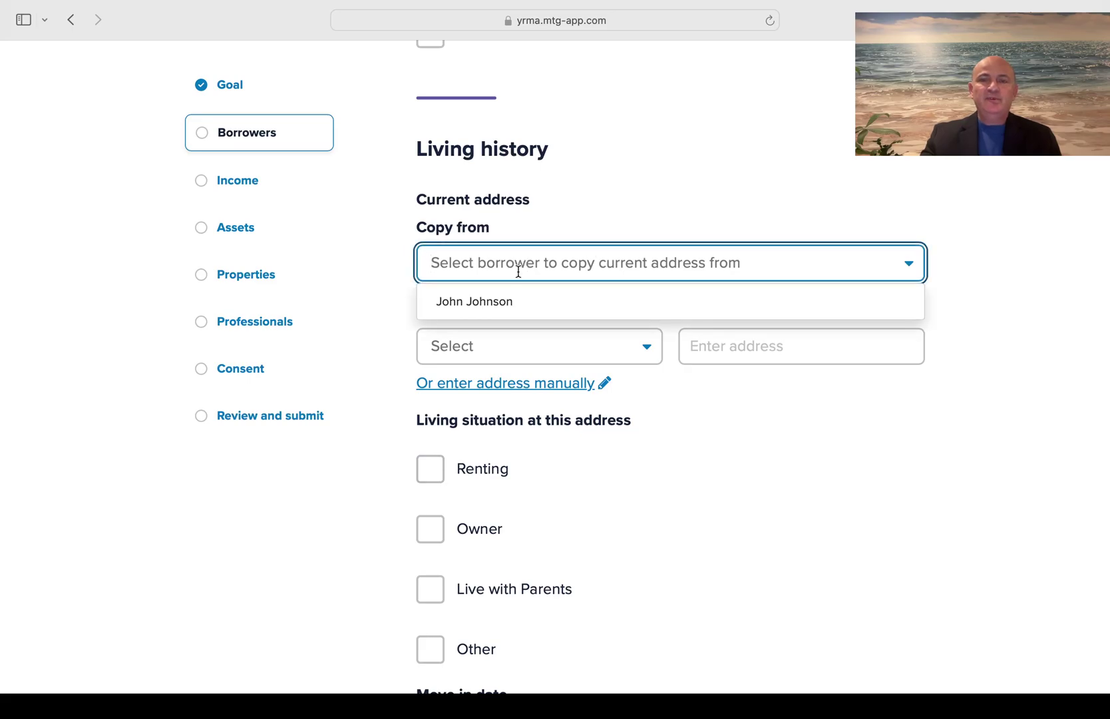
{"action": "left_click", "coordinate": [496, 303]}
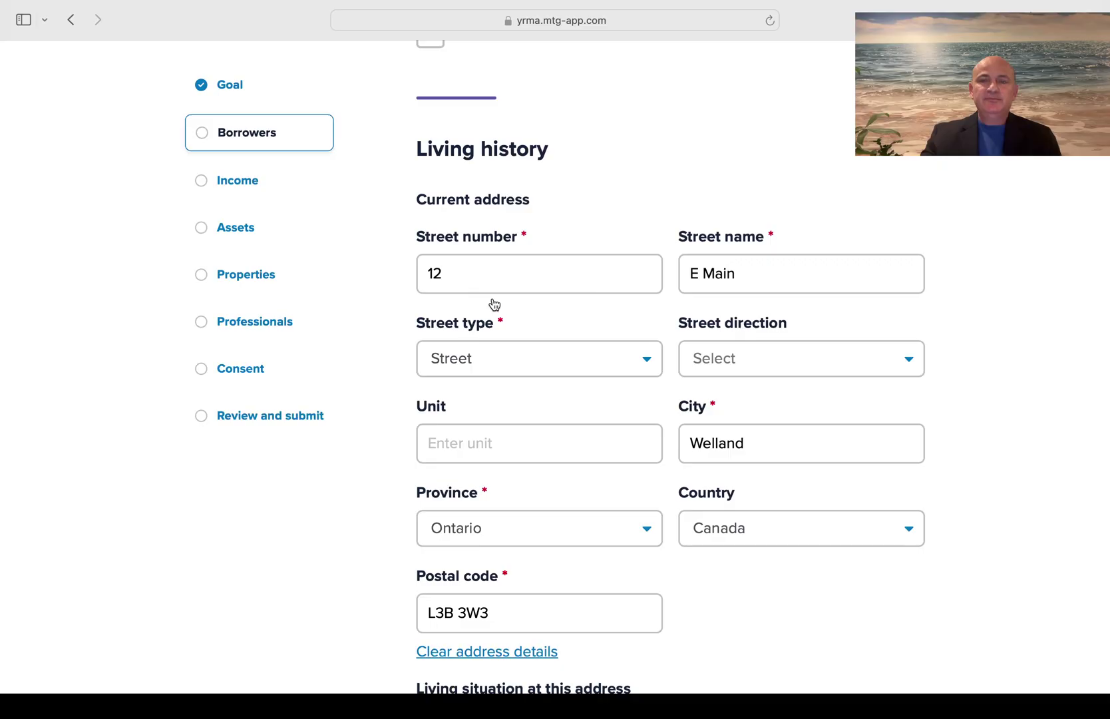
{"action": "scroll", "coordinate": [495, 304], "scroll_direction": "down", "scroll_amount": 7}
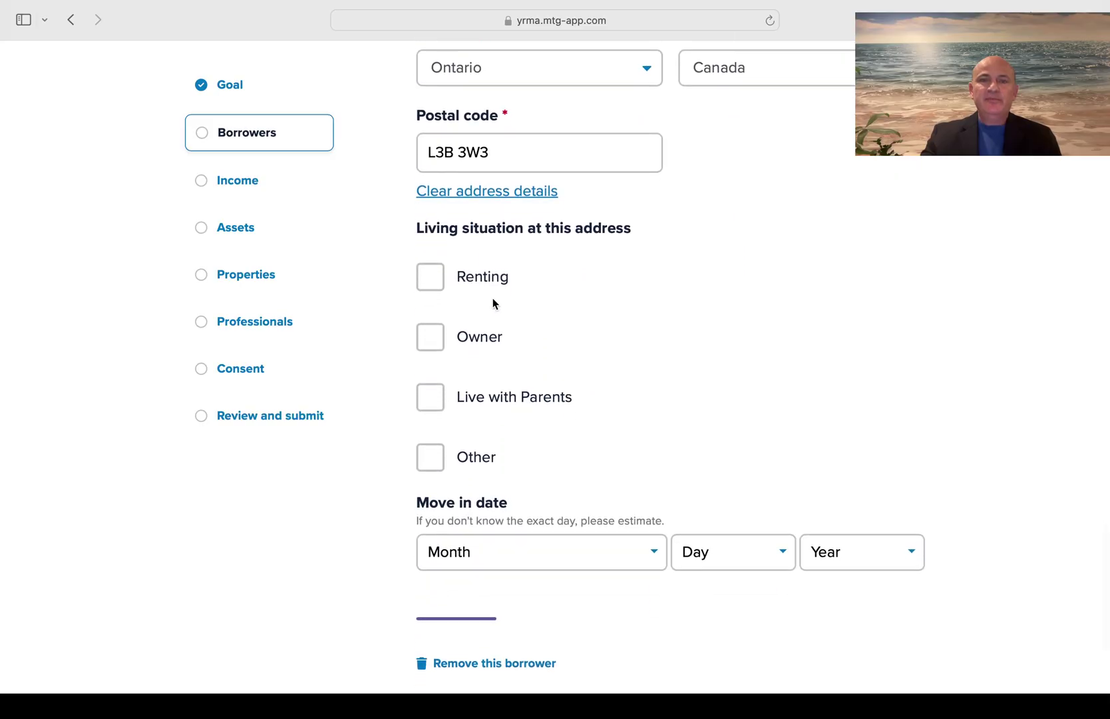
{"action": "left_click", "coordinate": [436, 288]}
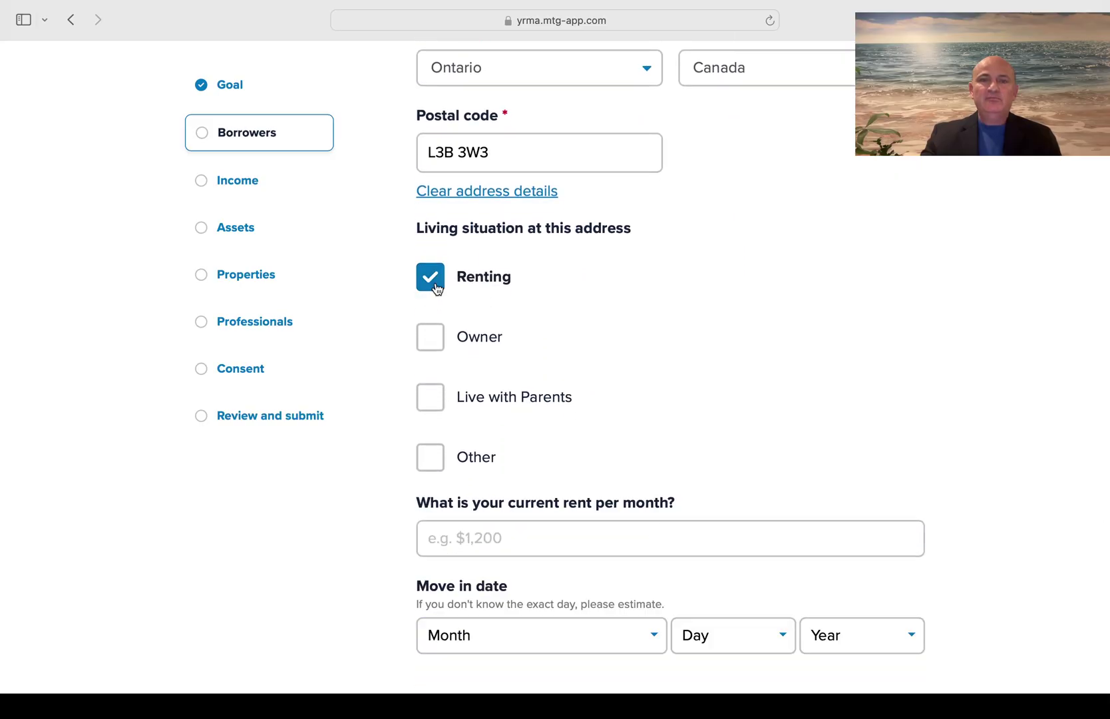
{"action": "scroll", "coordinate": [769, 368], "scroll_direction": "down", "scroll_amount": 3}
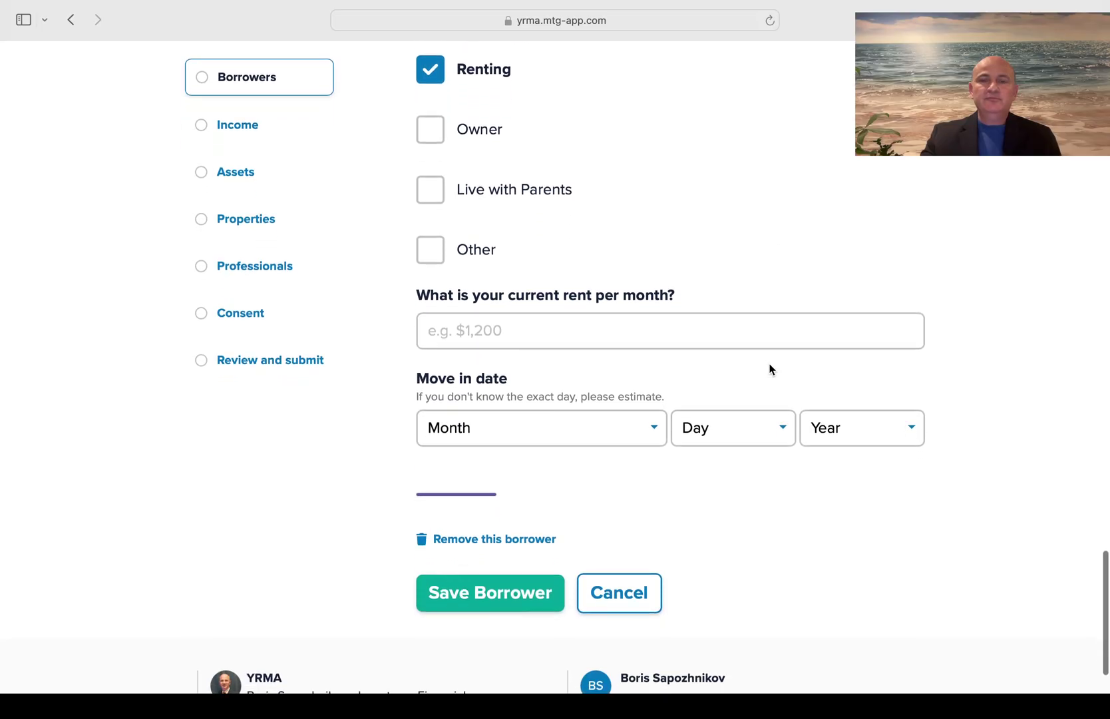
{"action": "left_click", "coordinate": [496, 336]}
{"action": "type", "text": "$2"}
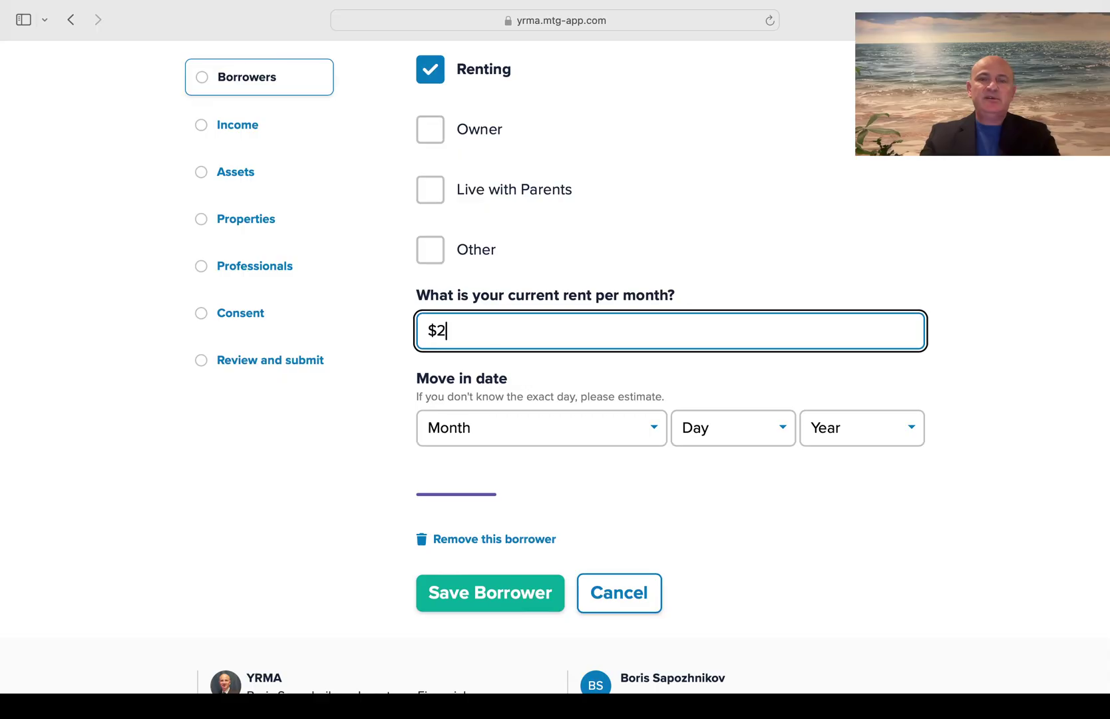
{"action": "type", "text": ",000"}
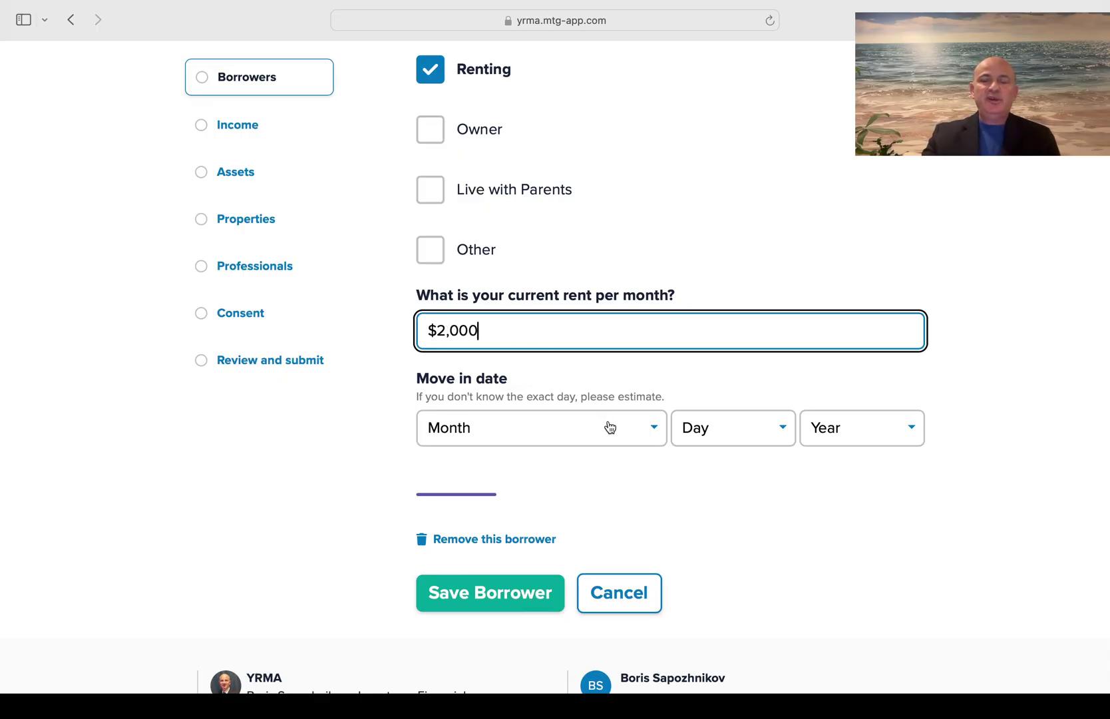
Set the current address move-in date to January 05 2024
{"action": "scroll", "coordinate": [609, 426], "scroll_direction": "up", "scroll_amount": 15}
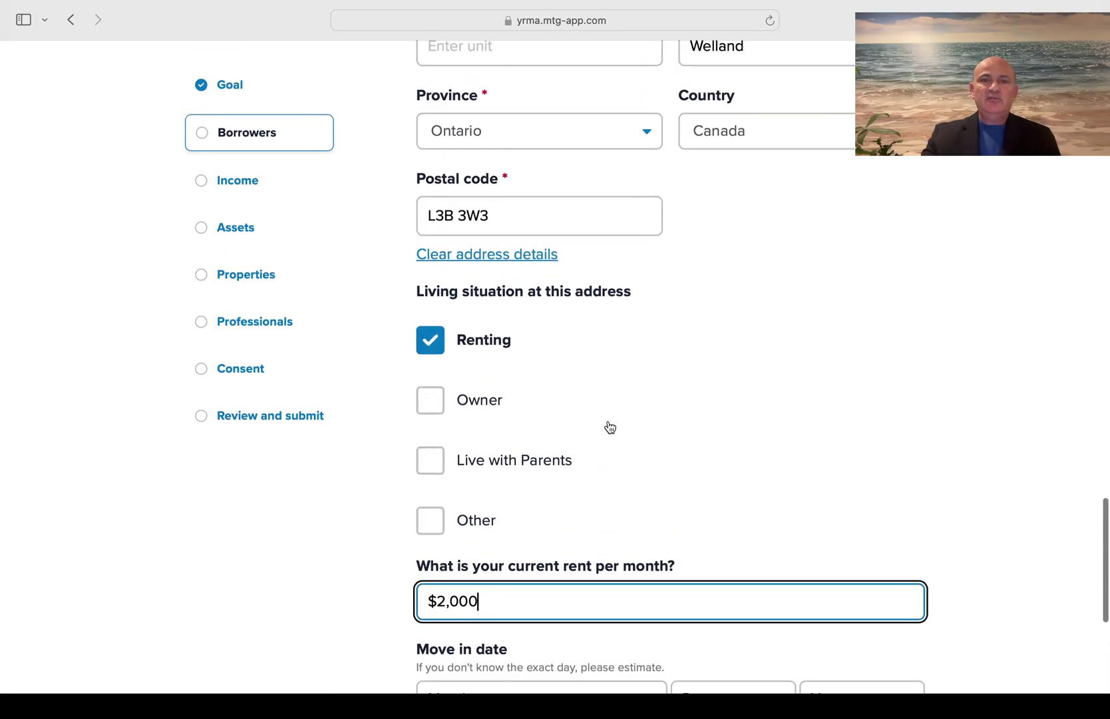
{"action": "scroll", "coordinate": [610, 426], "scroll_direction": "up", "scroll_amount": 10}
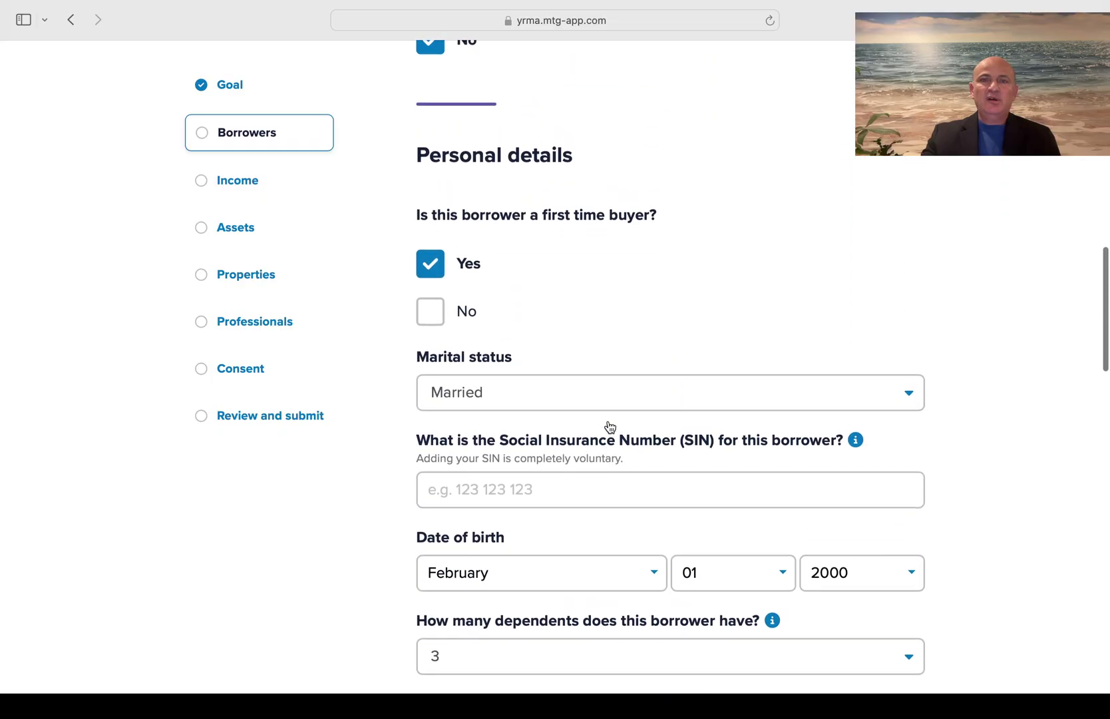
{"action": "scroll", "coordinate": [608, 426], "scroll_direction": "down", "scroll_amount": 20}
{"action": "scroll", "coordinate": [608, 426], "scroll_direction": "down", "scroll_amount": 5}
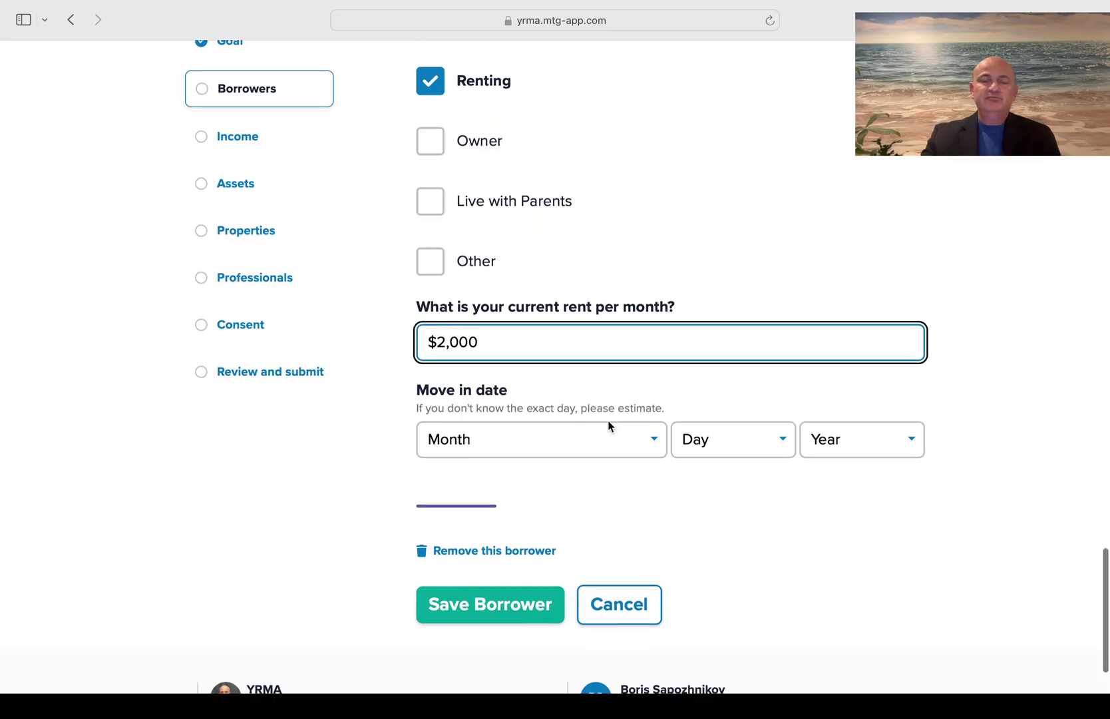
{"action": "left_click", "coordinate": [638, 351]}
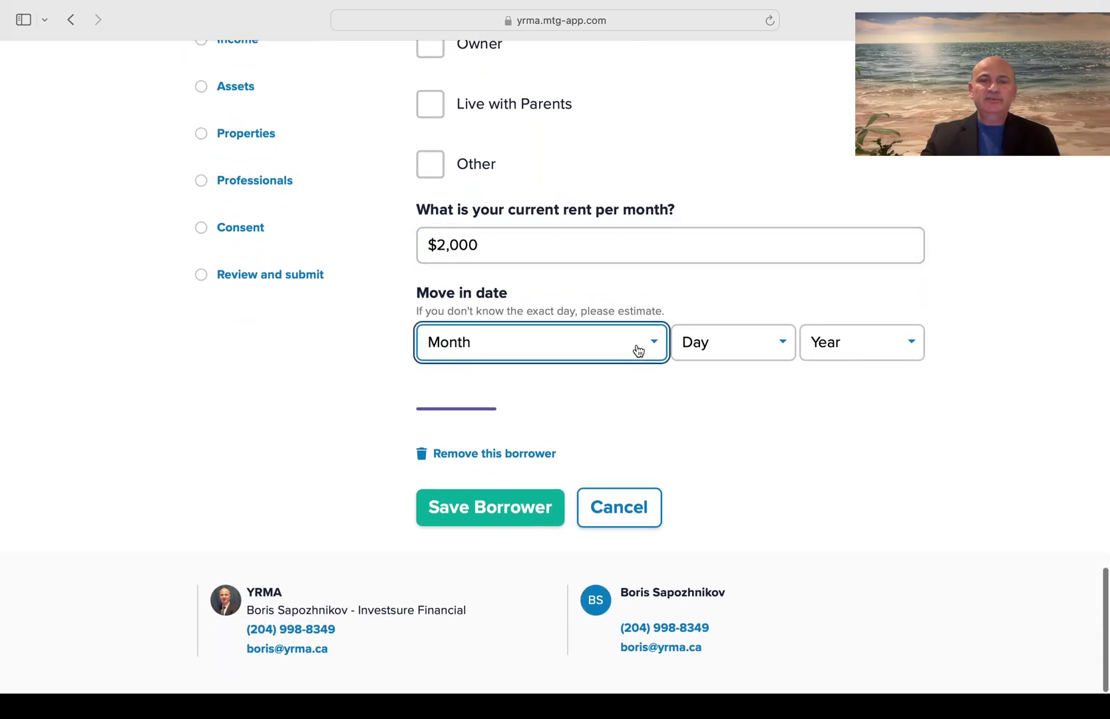
{"action": "left_click", "coordinate": [539, 368]}
{"action": "left_click", "coordinate": [743, 350]}
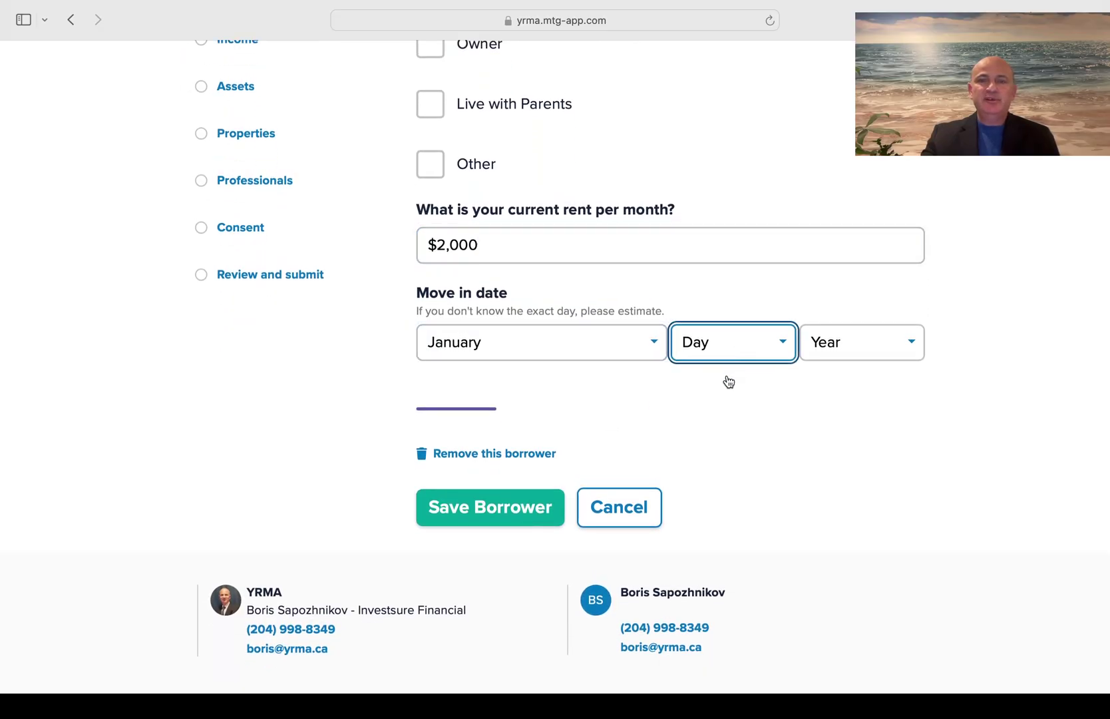
{"action": "left_click", "coordinate": [789, 418]}
{"action": "left_click", "coordinate": [872, 353]}
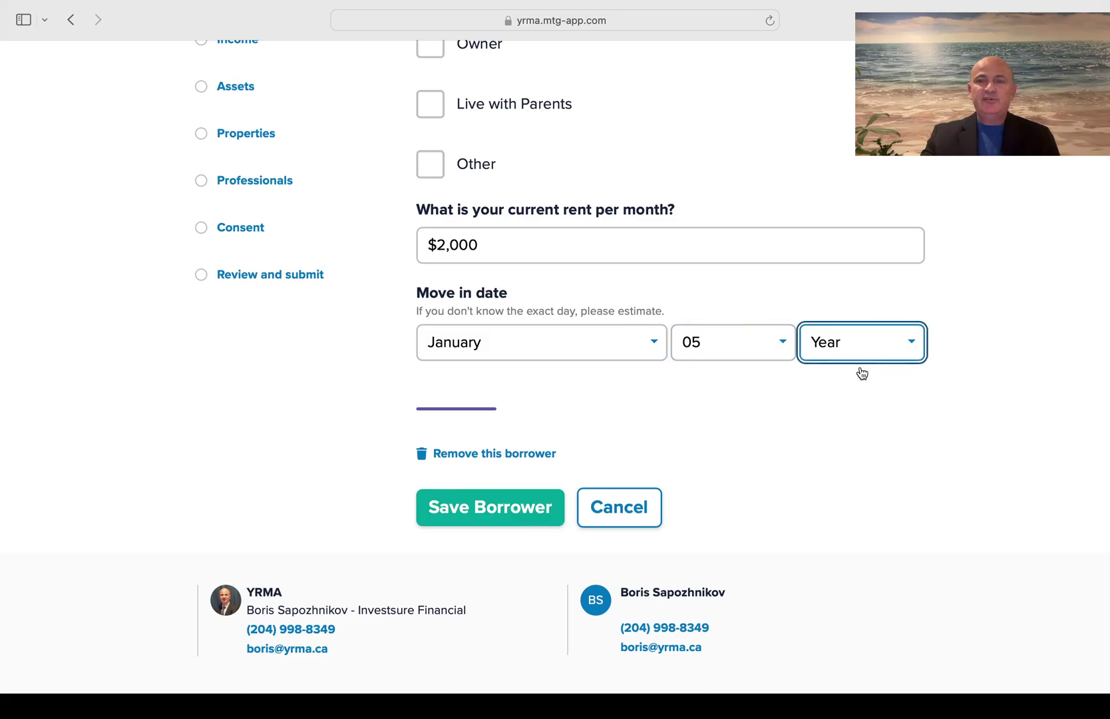
{"action": "left_click", "coordinate": [861, 370]}
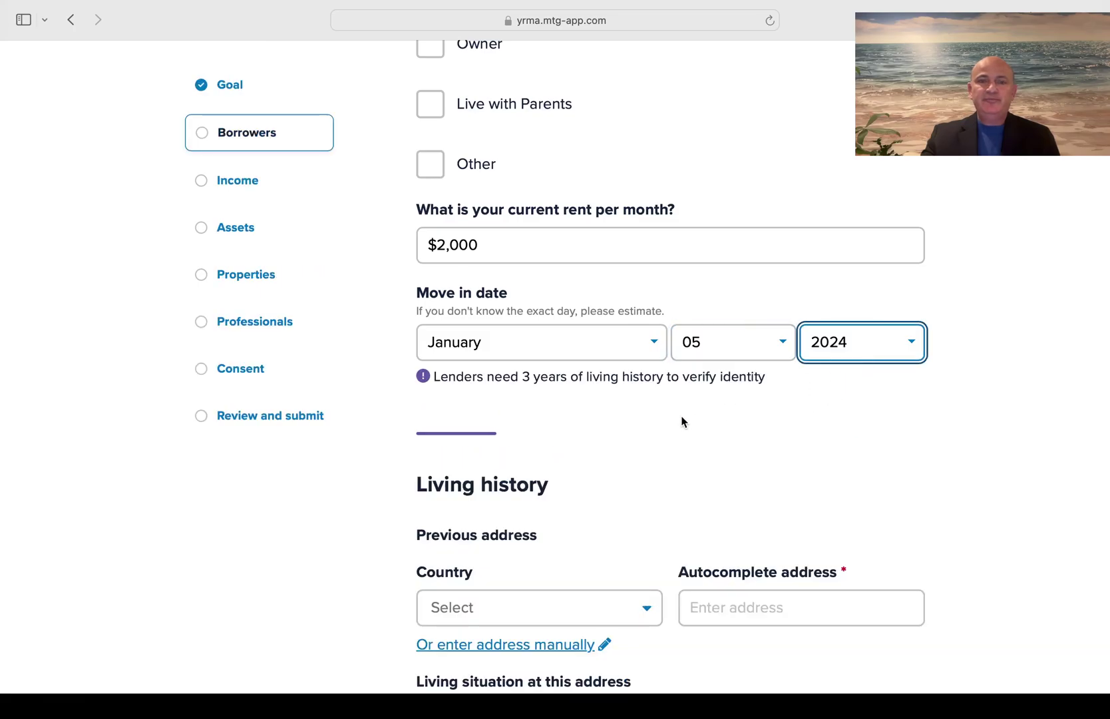
Switch the previous address to manual entry and fill in its city
{"action": "scroll", "coordinate": [729, 464], "scroll_direction": "down", "scroll_amount": 5}
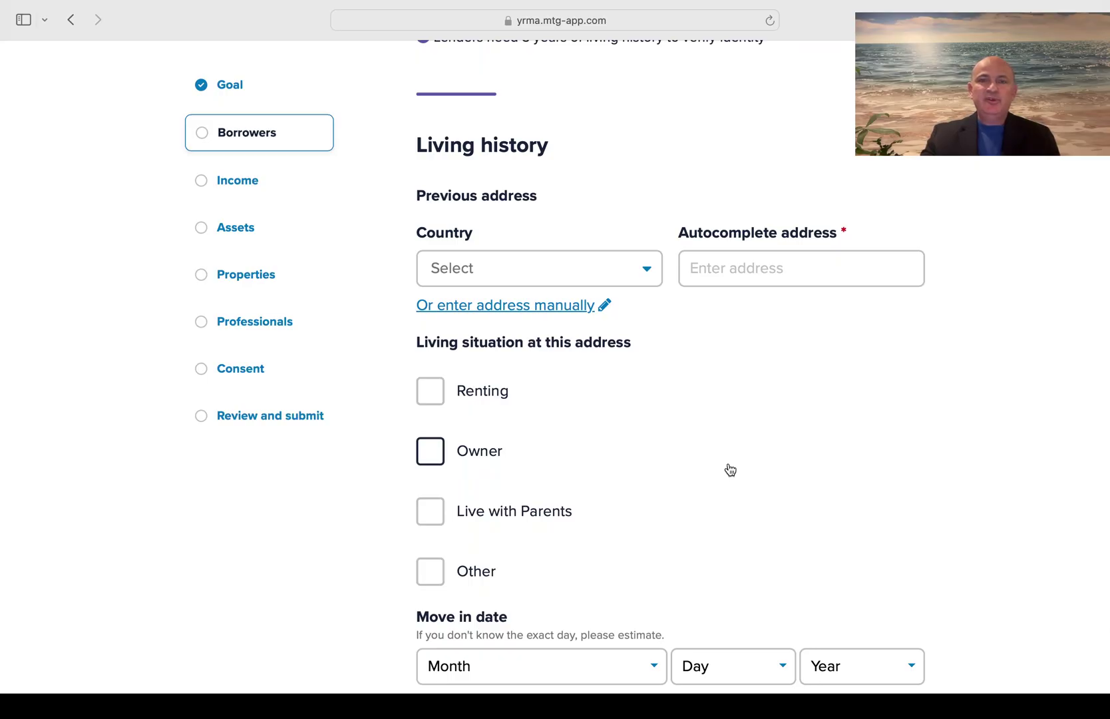
{"action": "scroll", "coordinate": [730, 470], "scroll_direction": "down", "scroll_amount": 3}
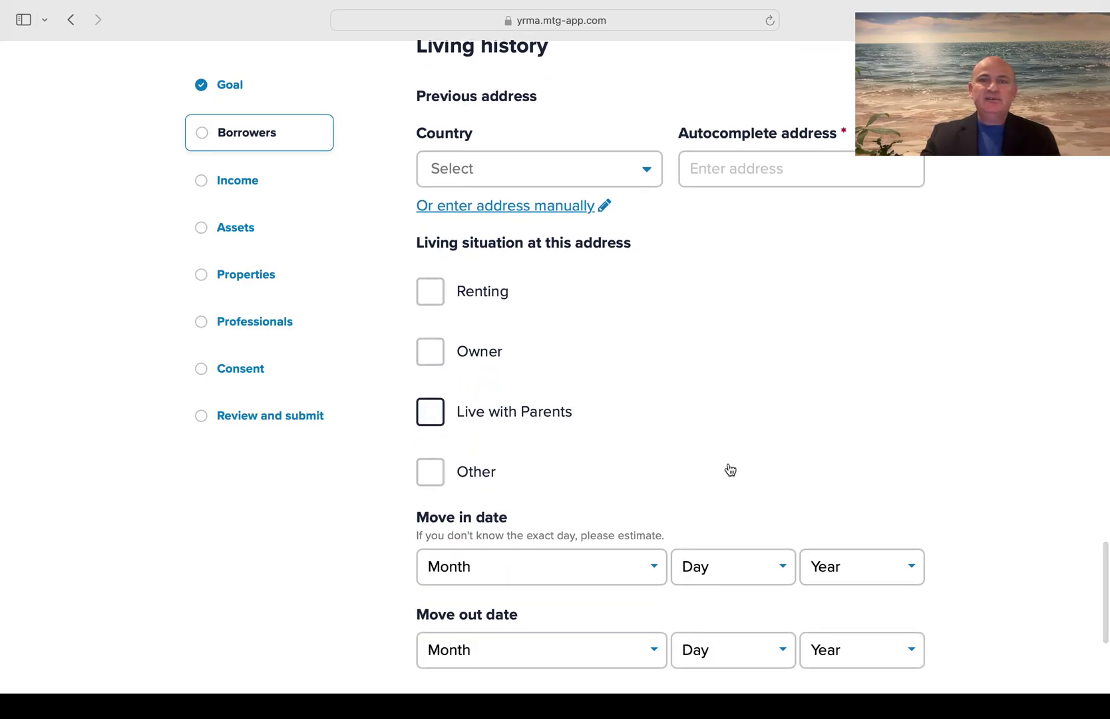
{"action": "left_click", "coordinate": [534, 206]}
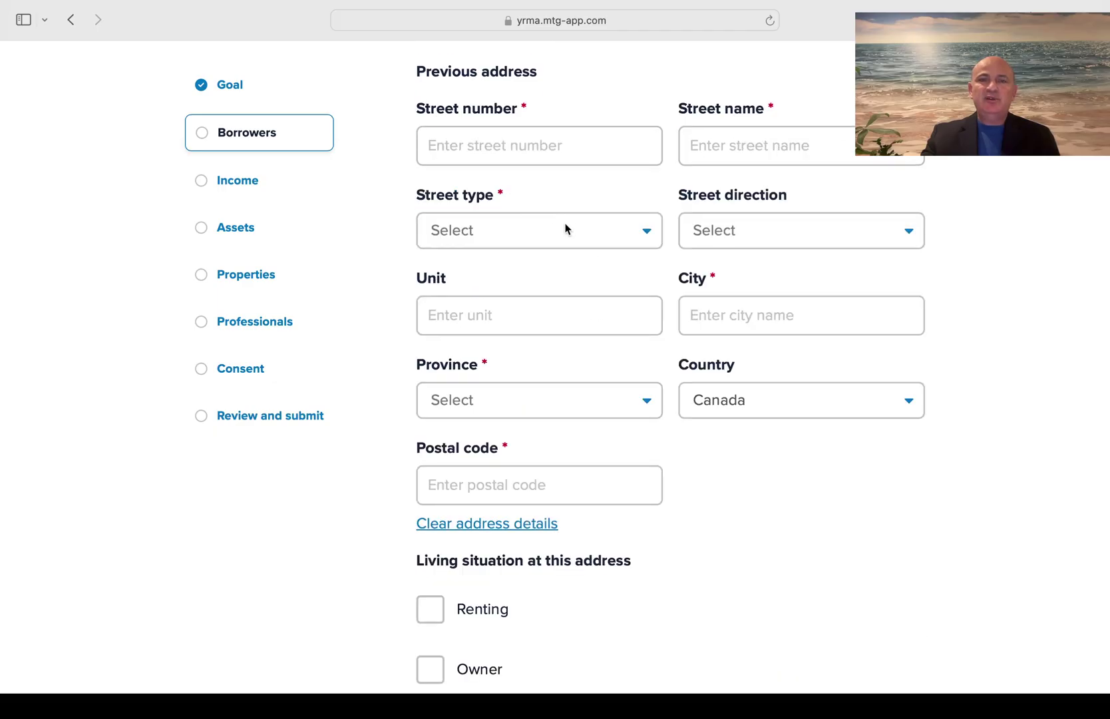
{"action": "scroll", "coordinate": [565, 229], "scroll_direction": "up", "scroll_amount": 2}
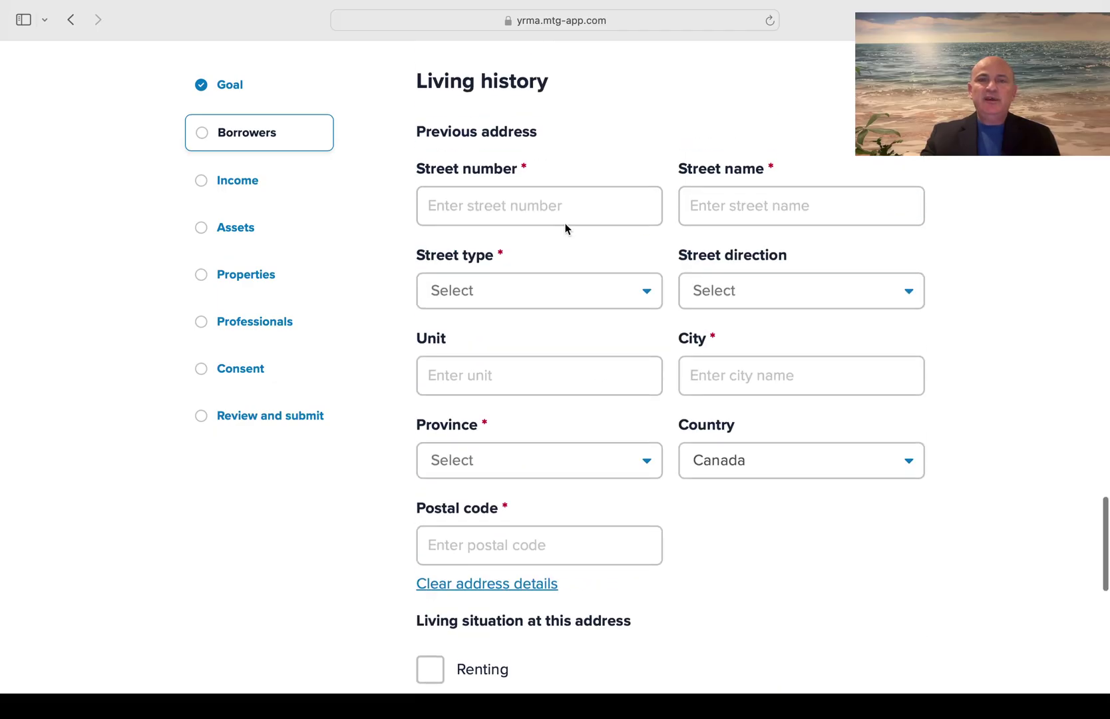
{"action": "left_click", "coordinate": [724, 371]}
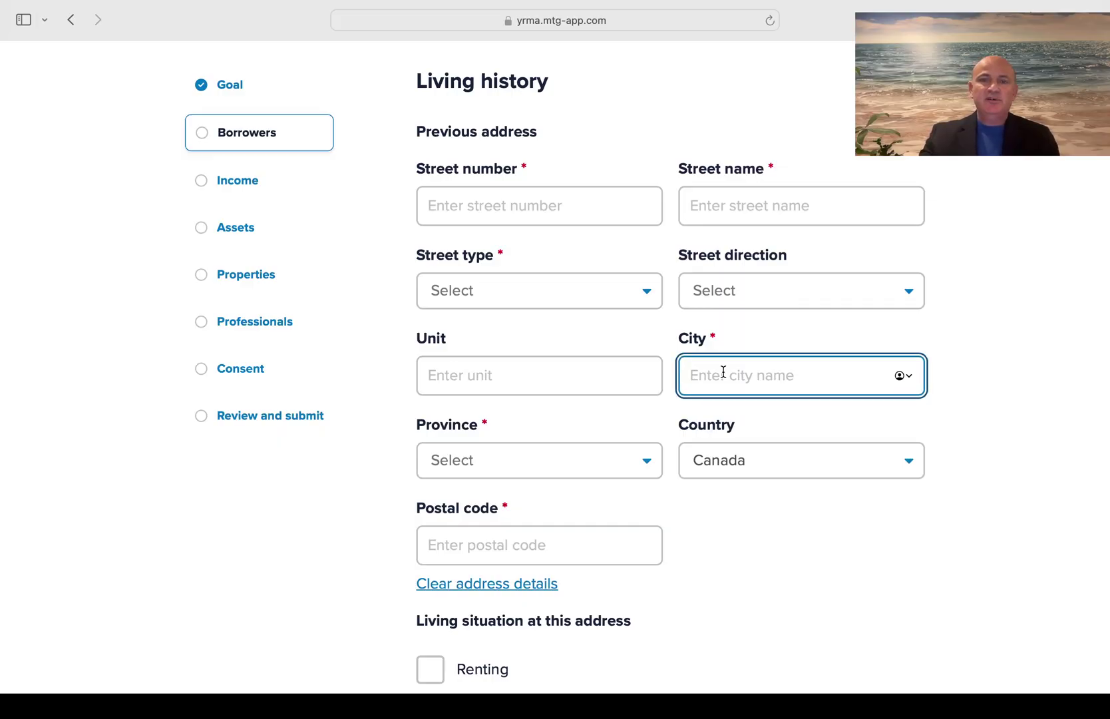
{"action": "type", "text": "Chern"}
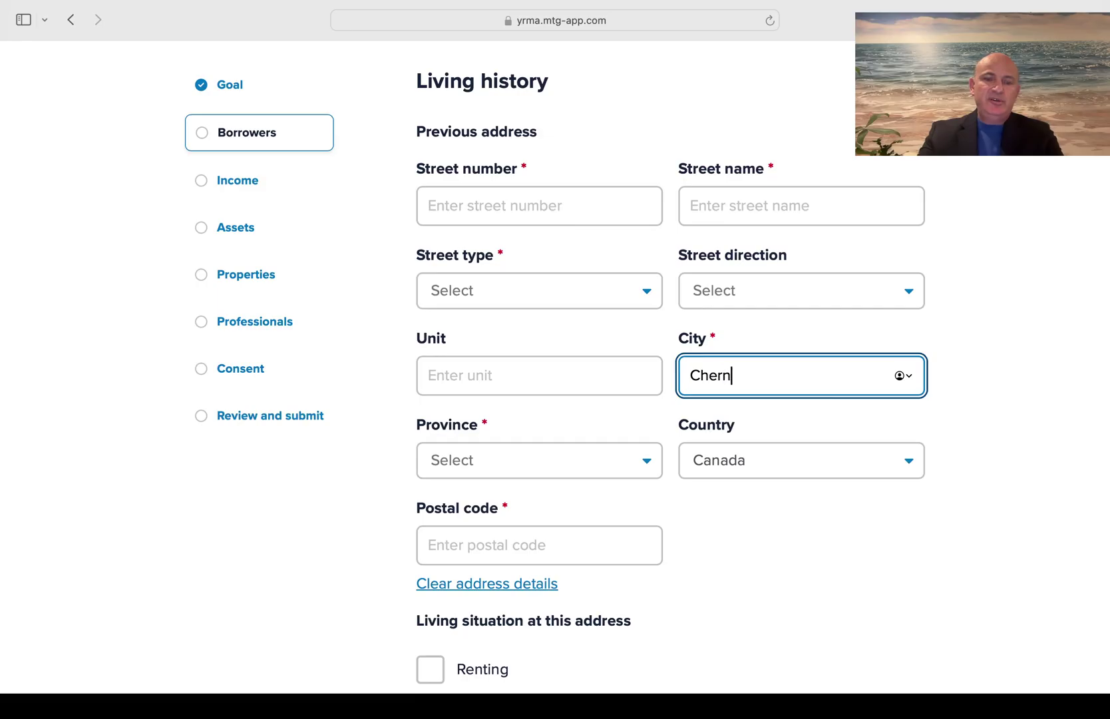
{"action": "type", "text": "ivtsi"}
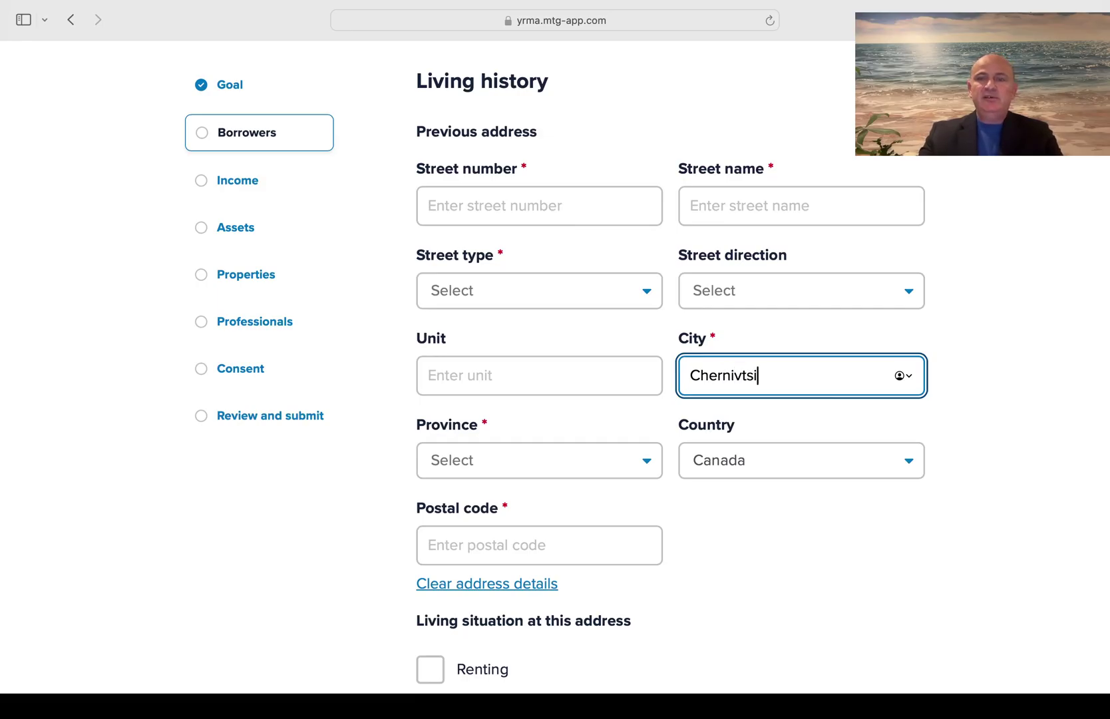
{"action": "type", "text": " Ukraine"}
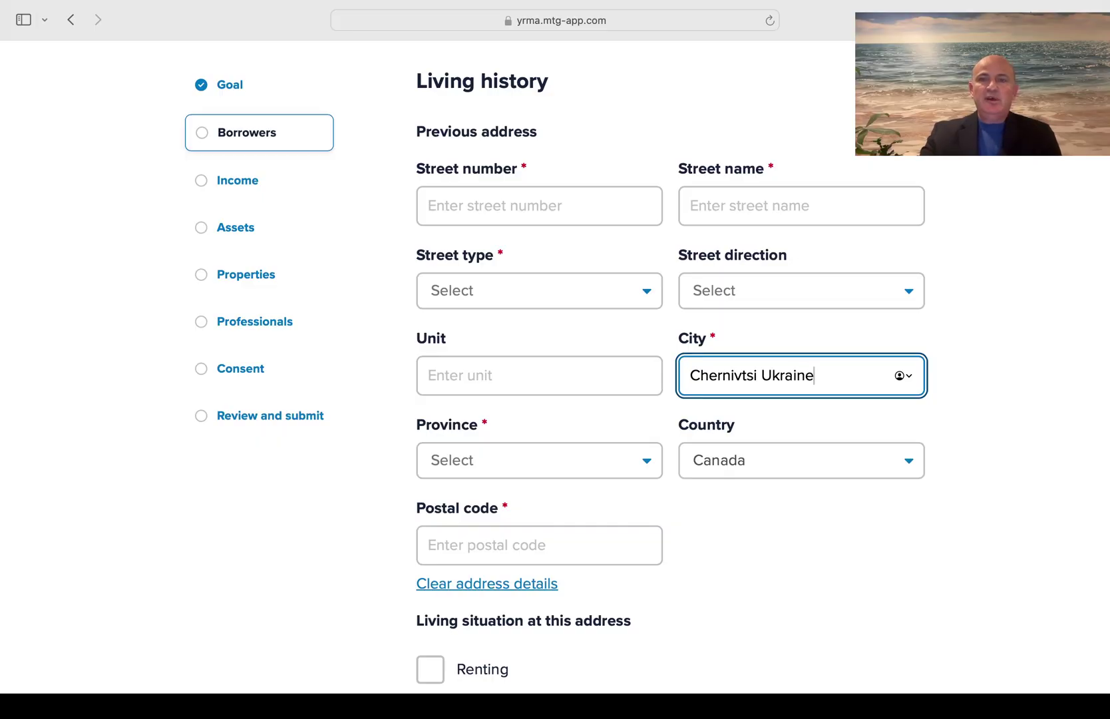
Enter the previous address's street number, street name and street type Street
{"action": "left_click", "coordinate": [536, 204]}
{"action": "type", "text": "15"}
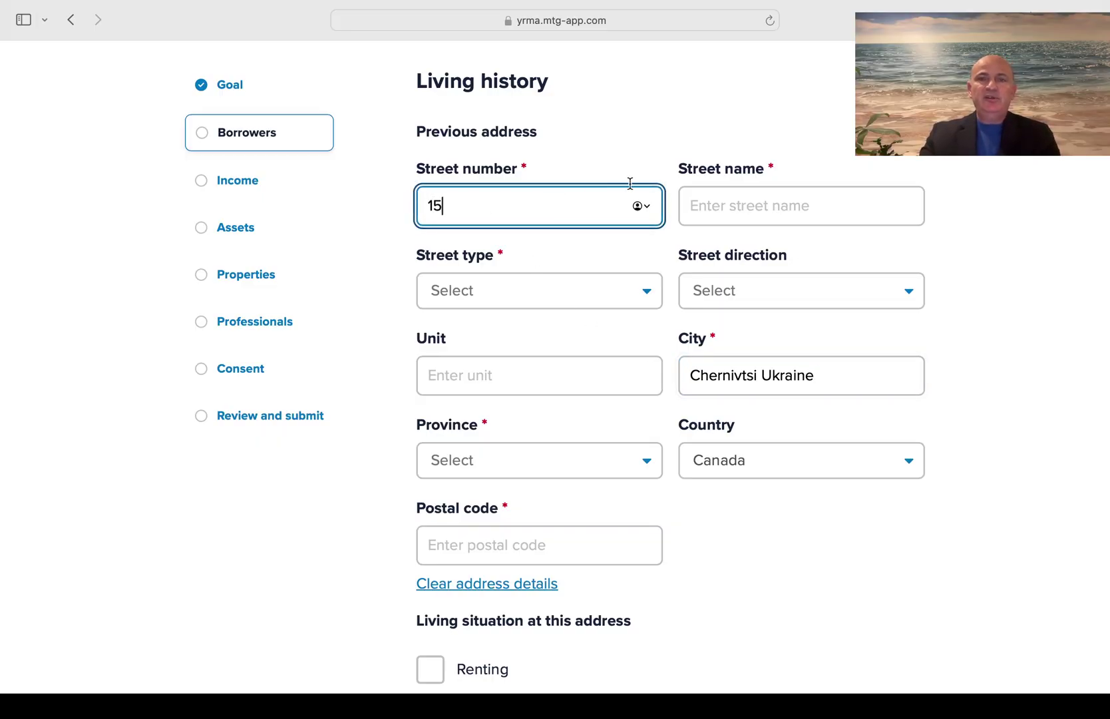
{"action": "left_click", "coordinate": [733, 207]}
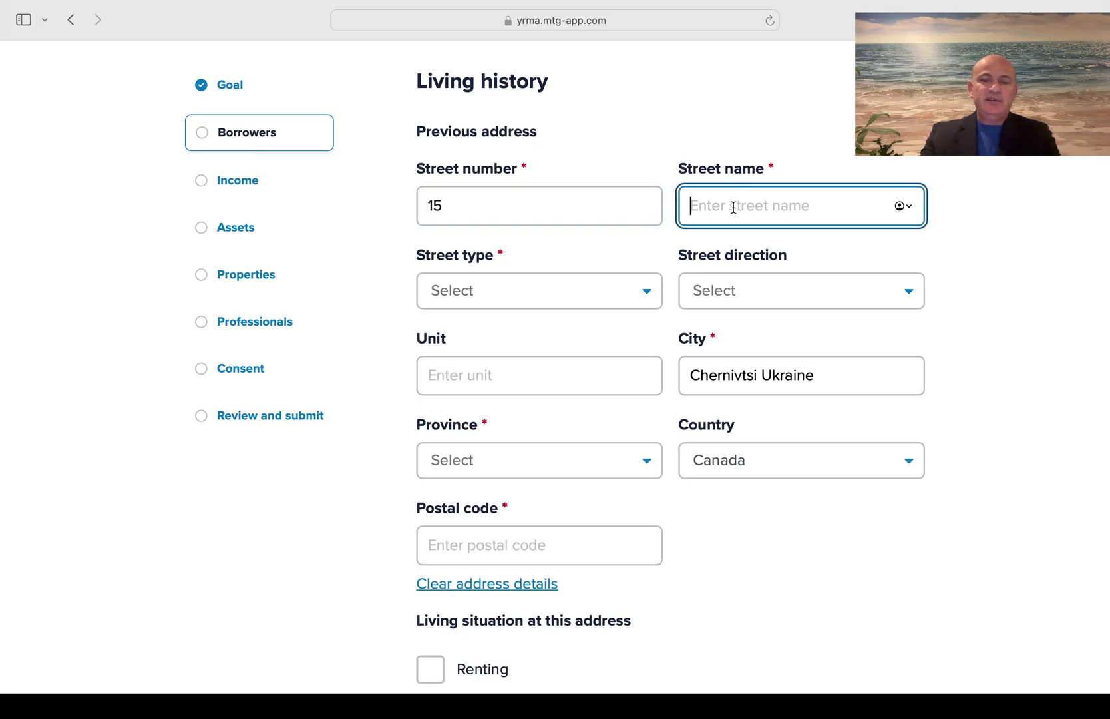
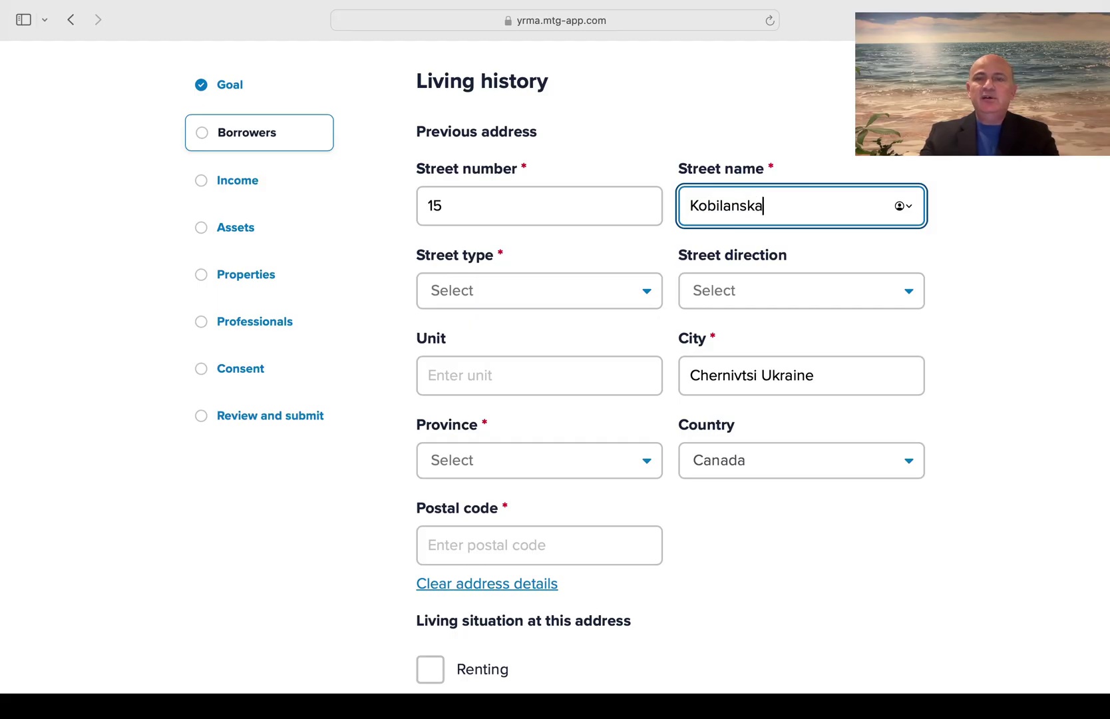
{"action": "left_click", "coordinate": [603, 290]}
{"action": "type", "text": "st"}
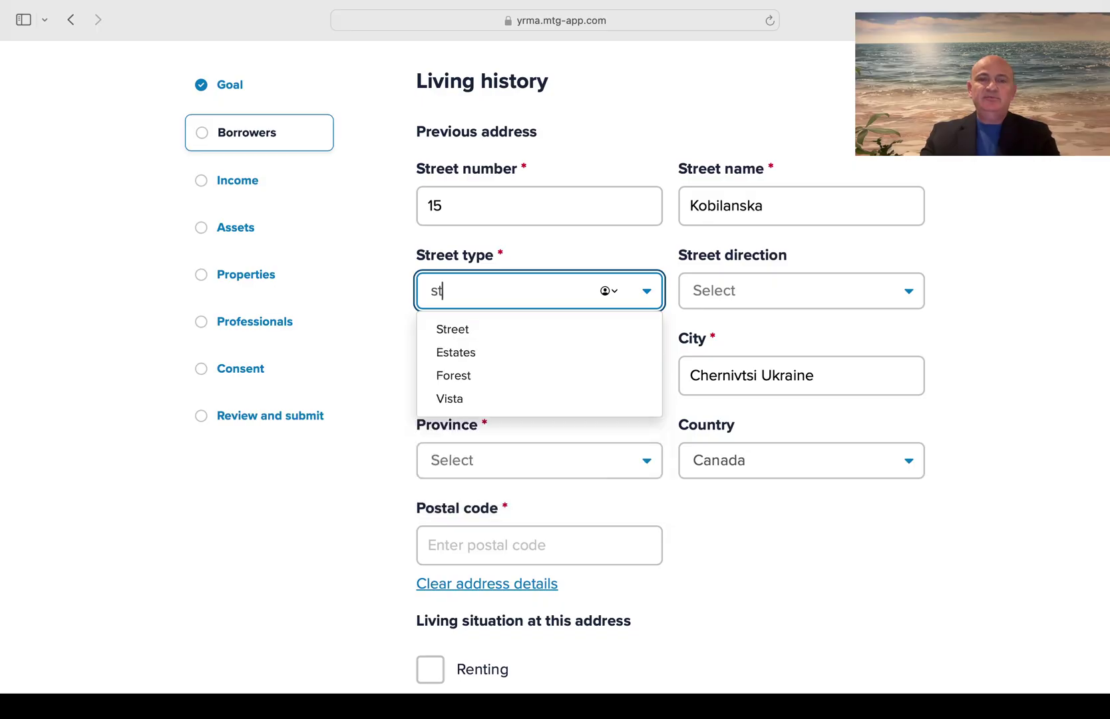
{"action": "left_click", "coordinate": [580, 334]}
{"action": "scroll", "coordinate": [743, 336], "scroll_direction": "down", "scroll_amount": 3}
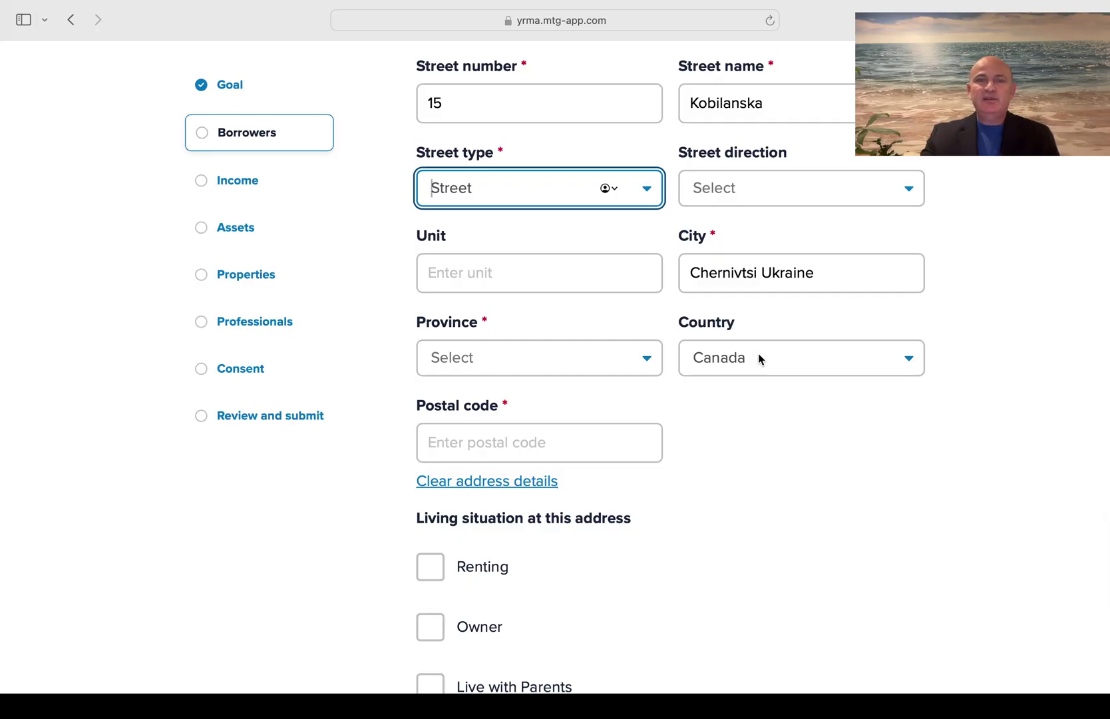
Set the province to Ontario, paste the postal code, and mark the home as rented
{"action": "left_click", "coordinate": [587, 359]}
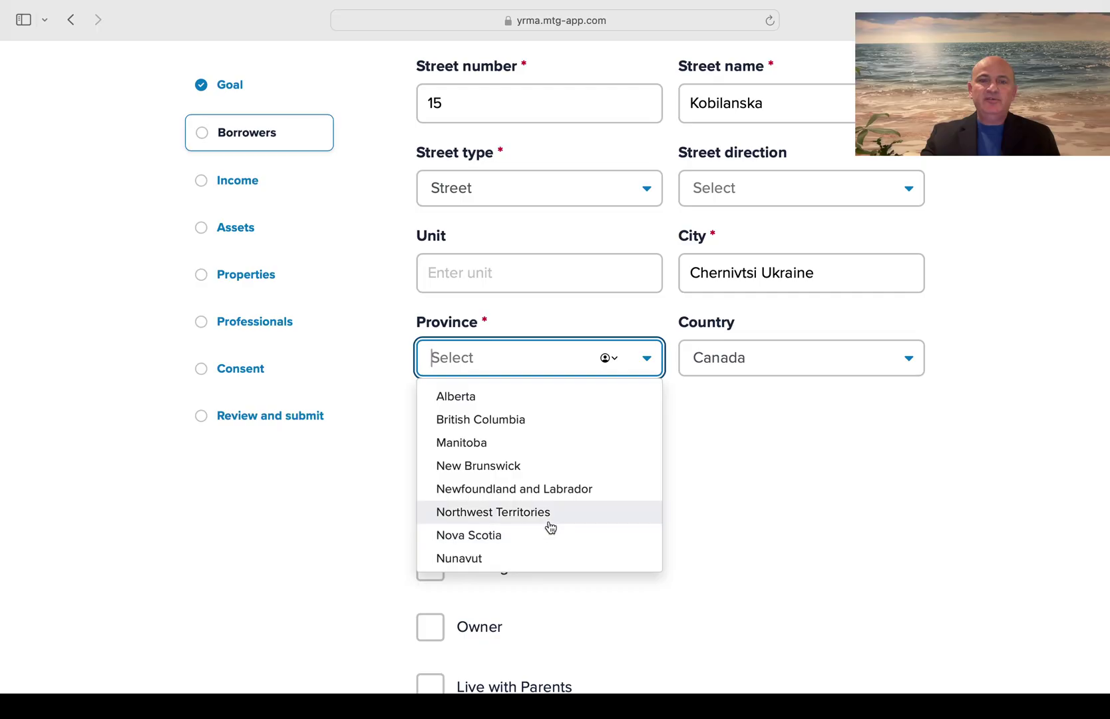
{"action": "scroll", "coordinate": [551, 526], "scroll_direction": "down", "scroll_amount": 3}
{"action": "left_click", "coordinate": [521, 458]}
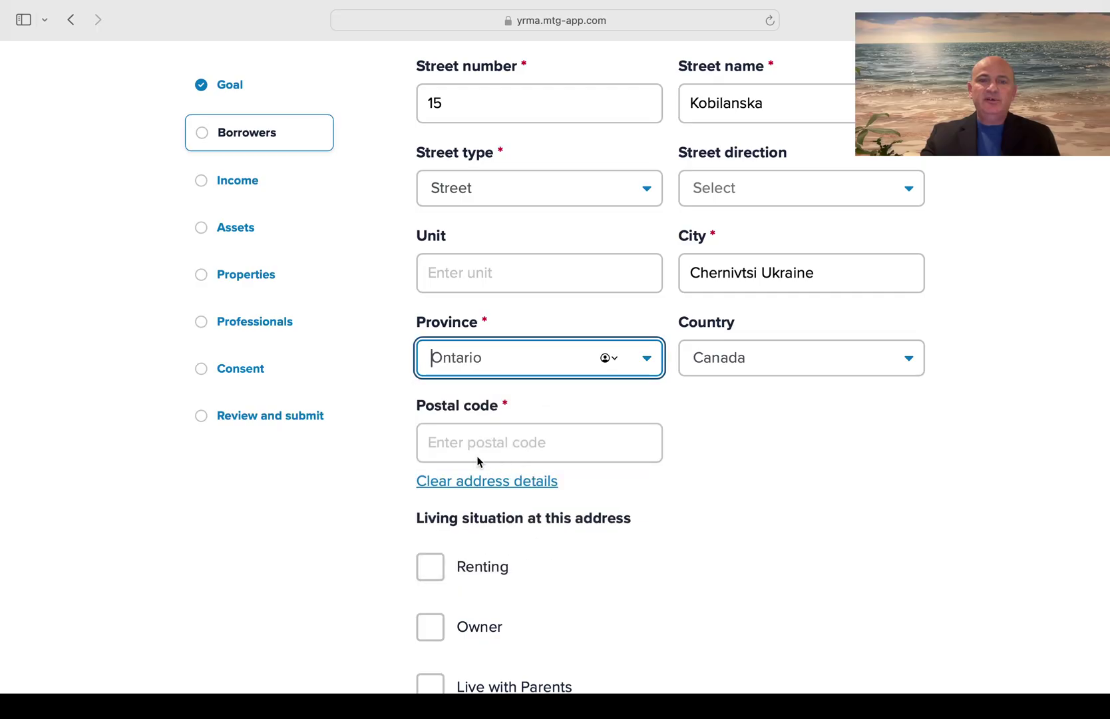
{"action": "left_click", "coordinate": [485, 444]}
{"action": "type", "text": "L3B 3W3"}
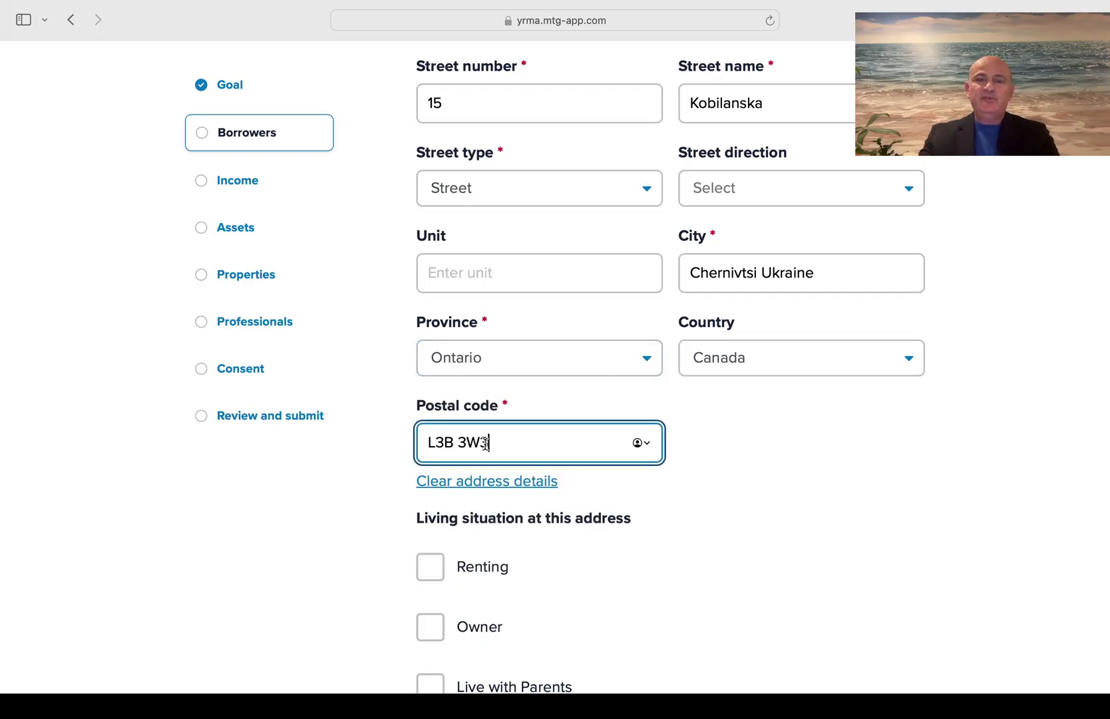
{"action": "left_click", "coordinate": [754, 476]}
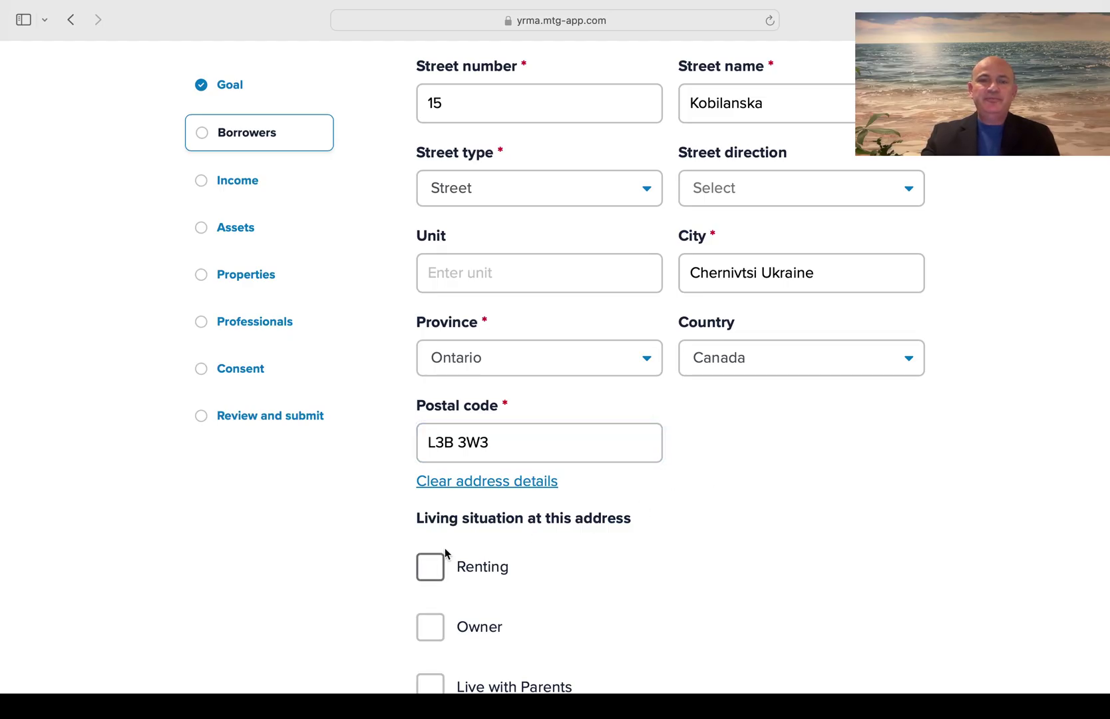
{"action": "left_click", "coordinate": [434, 566]}
Set the previous address move-in date to March 02 2017
{"action": "scroll", "coordinate": [709, 532], "scroll_direction": "down", "scroll_amount": 7}
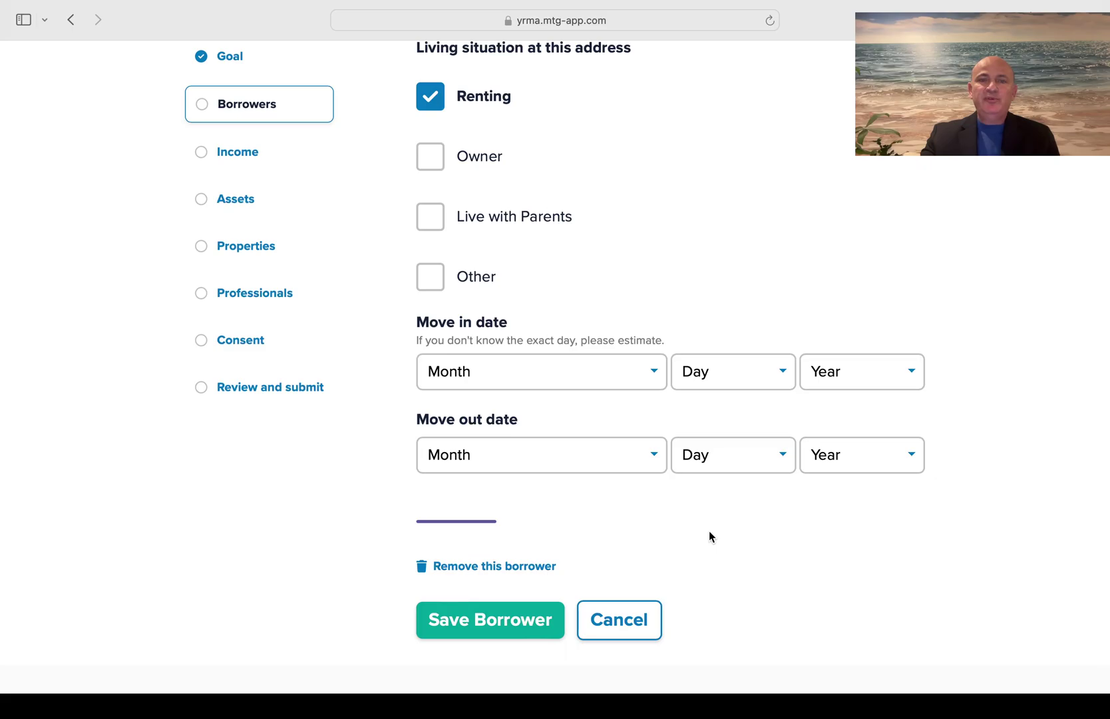
{"action": "left_click", "coordinate": [648, 379]}
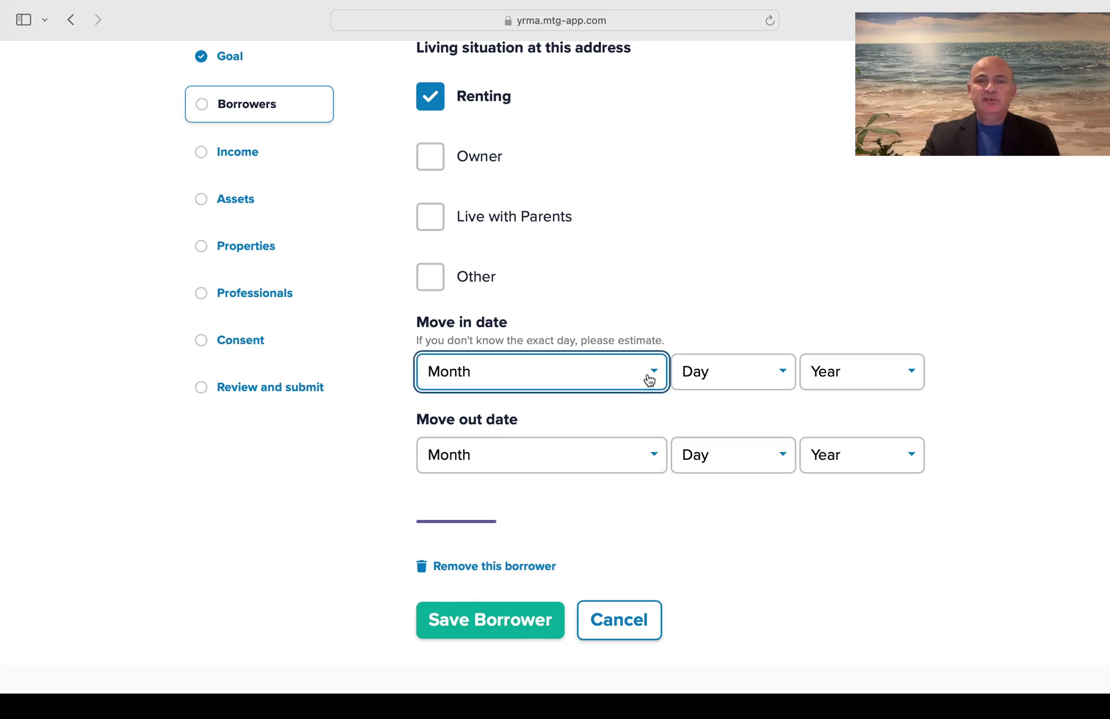
{"action": "left_click", "coordinate": [471, 451]}
{"action": "left_click", "coordinate": [759, 383]}
{"action": "left_click", "coordinate": [760, 407]}
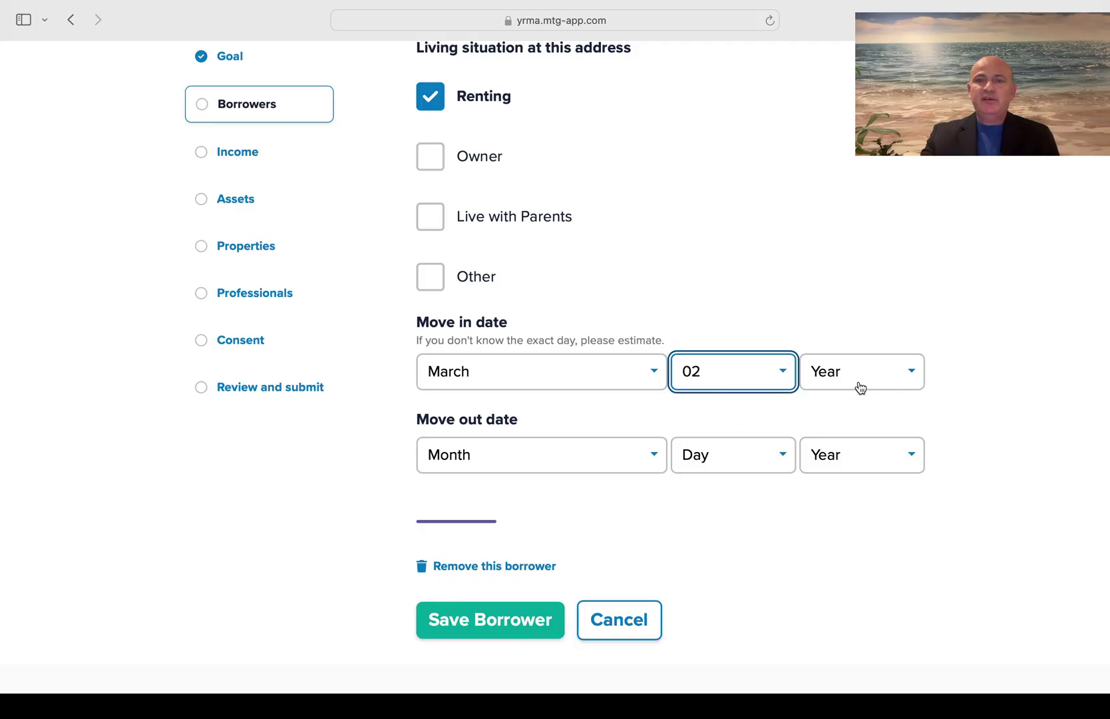
{"action": "left_click", "coordinate": [858, 384]}
{"action": "left_click", "coordinate": [833, 556]}
Set the move-out date to November 01 2023 and save the co-borrower
{"action": "left_click", "coordinate": [624, 466]}
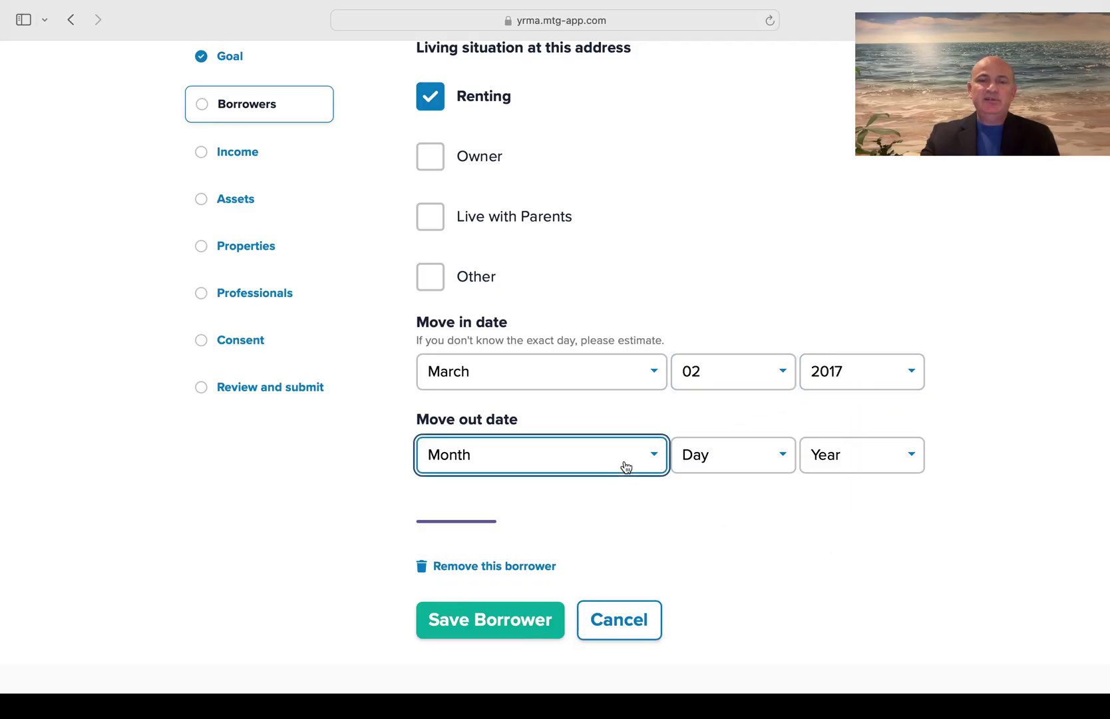
{"action": "left_click", "coordinate": [568, 493]}
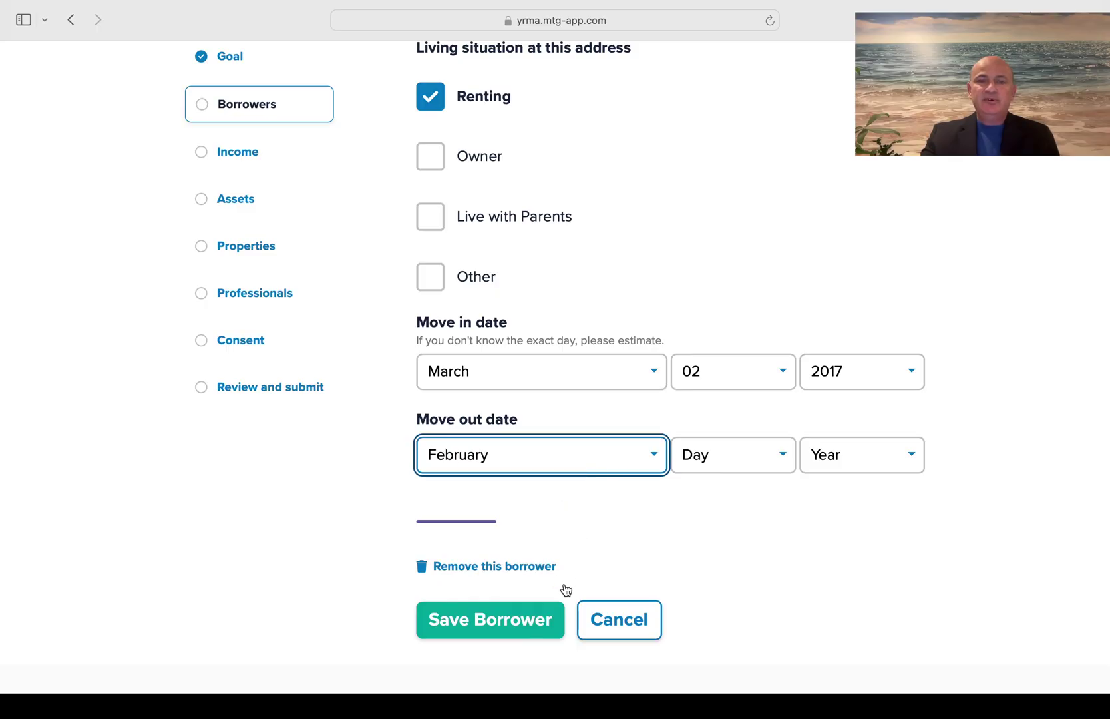
{"action": "key", "text": "n"}
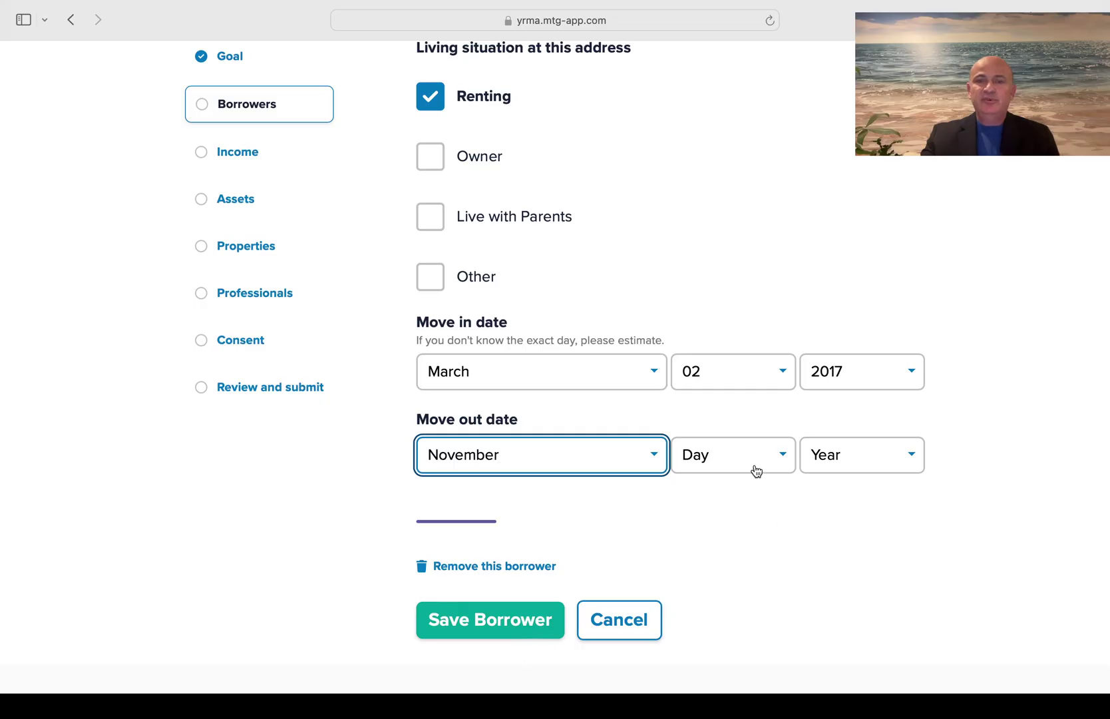
{"action": "left_click", "coordinate": [756, 472]}
{"action": "left_click", "coordinate": [751, 478]}
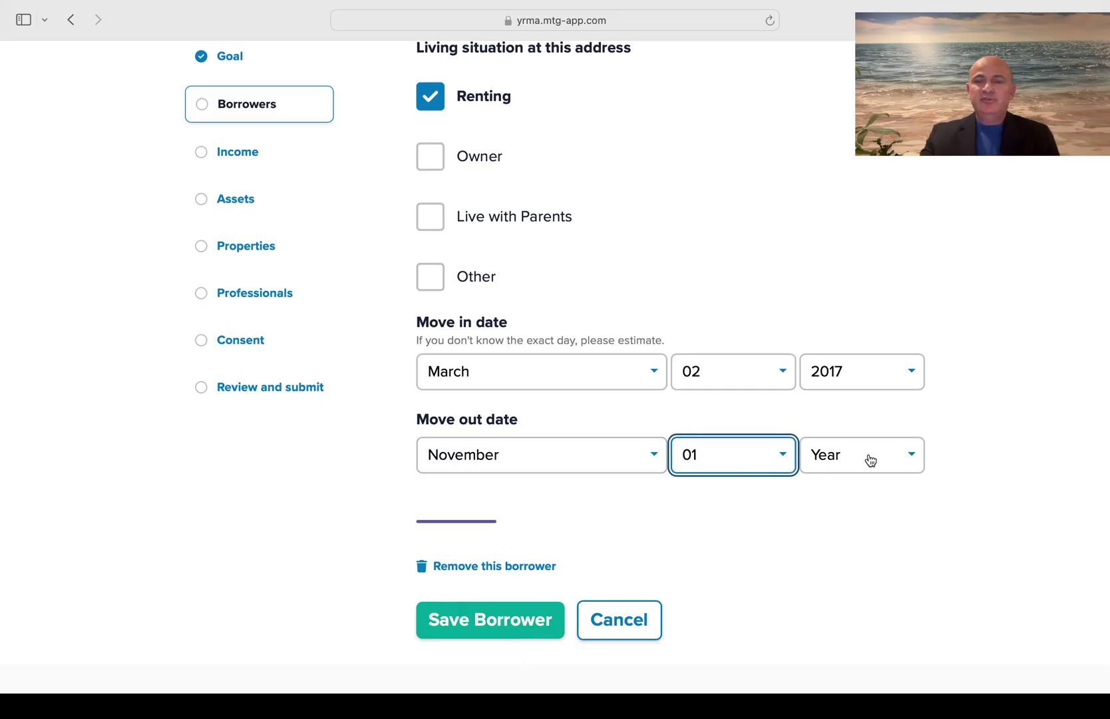
{"action": "left_click", "coordinate": [870, 459]}
{"action": "type", "text": "2023"}
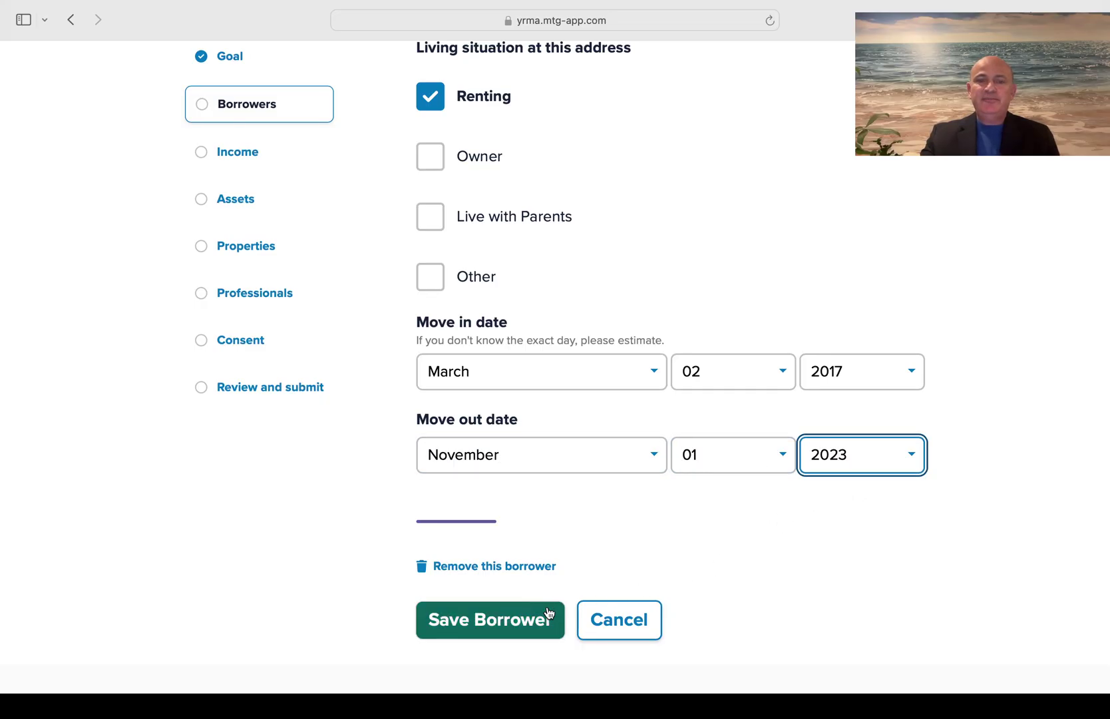
{"action": "left_click", "coordinate": [486, 622]}
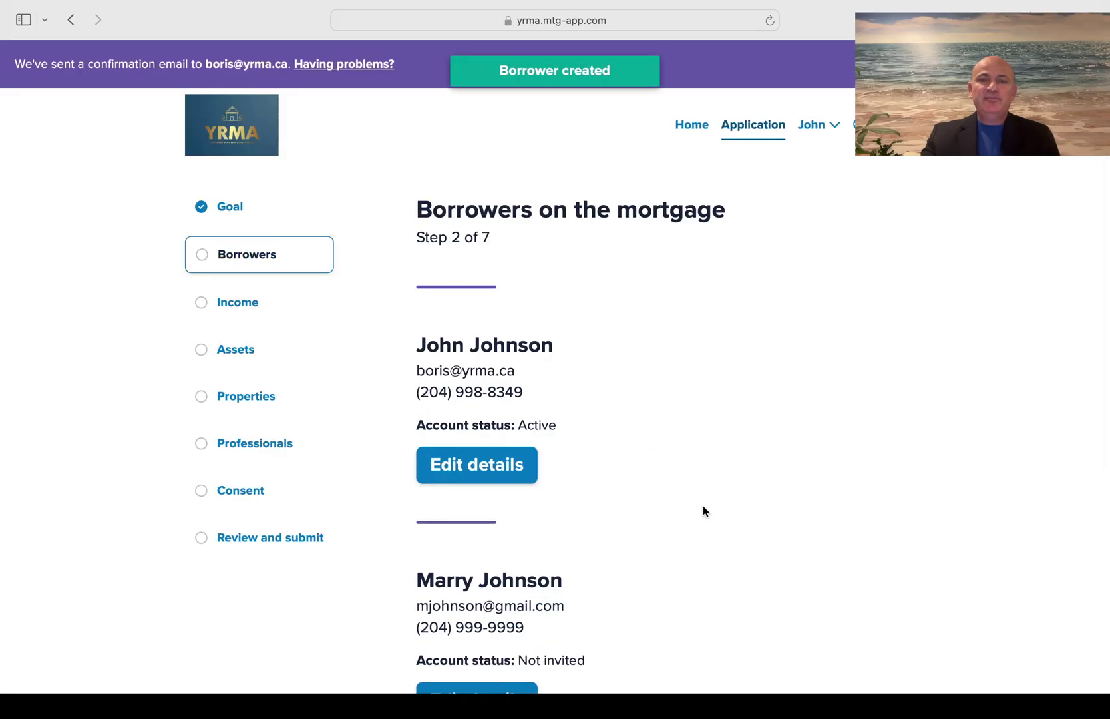
Finish adding borrowers to reach Income history of borrowers, step 3 of 7
{"action": "scroll", "coordinate": [721, 510], "scroll_direction": "down", "scroll_amount": 2}
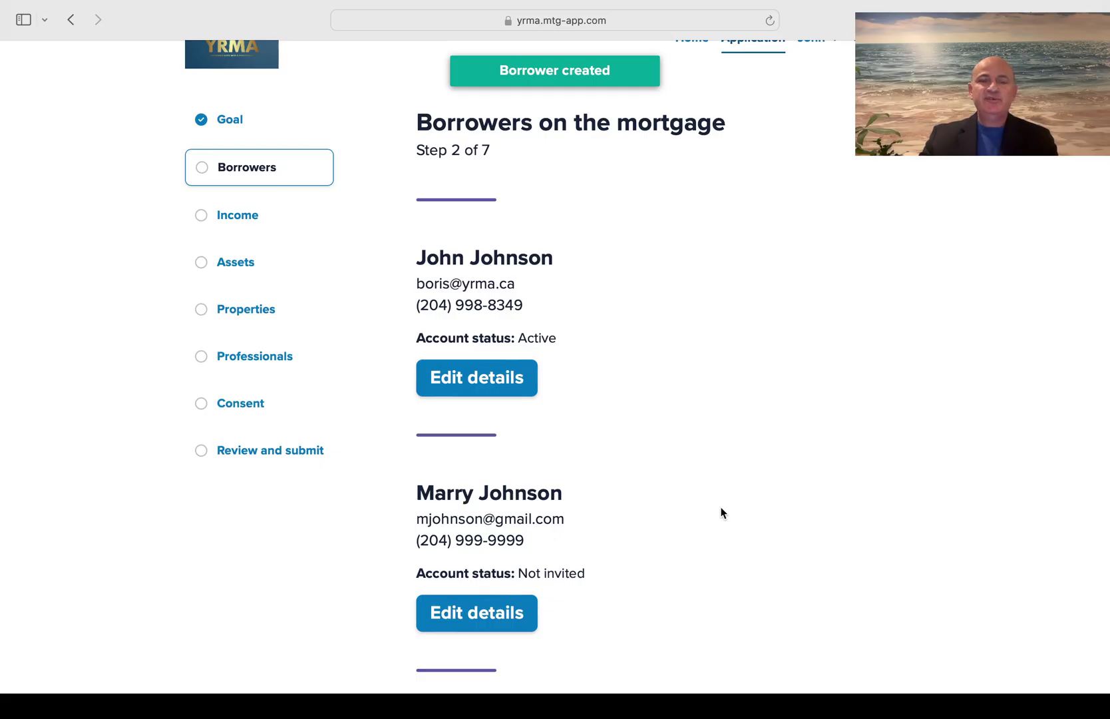
{"action": "scroll", "coordinate": [721, 512], "scroll_direction": "down", "scroll_amount": 4}
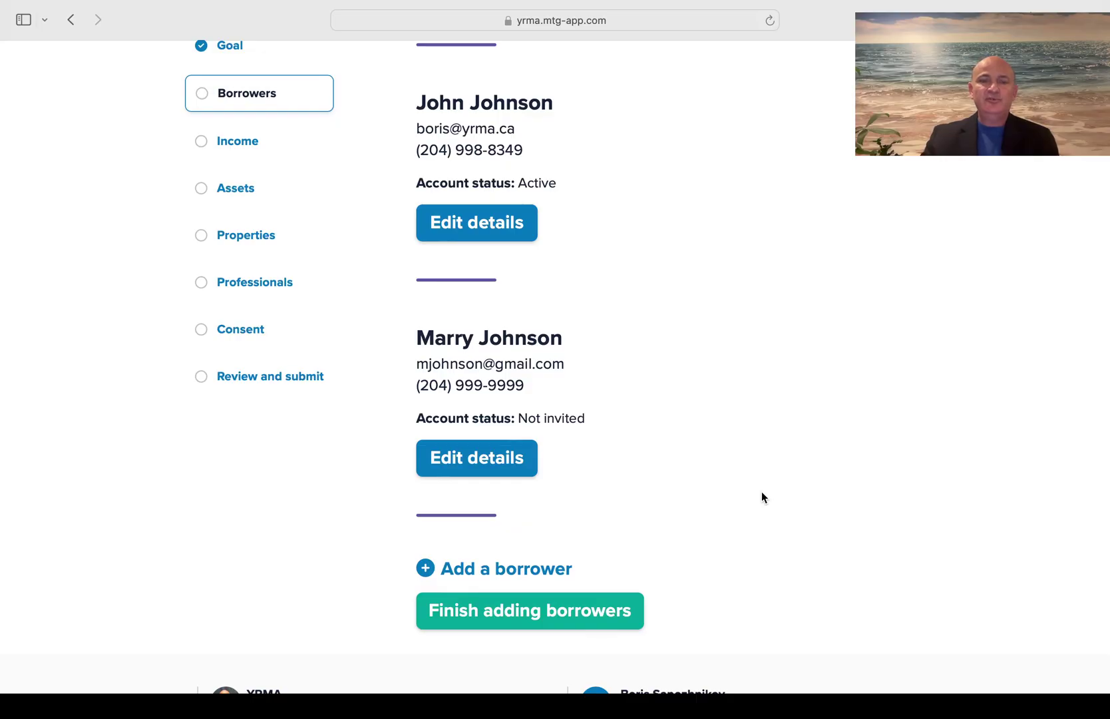
{"action": "scroll", "coordinate": [762, 492], "scroll_direction": "down", "scroll_amount": 3}
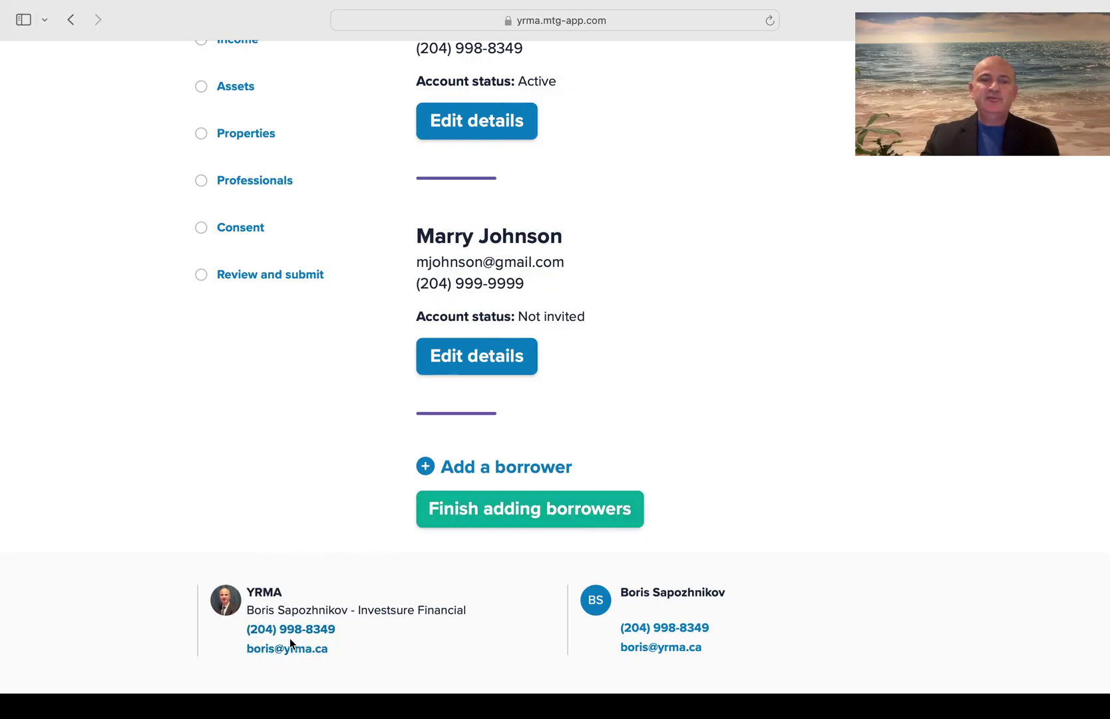
{"action": "left_click", "coordinate": [542, 526]}
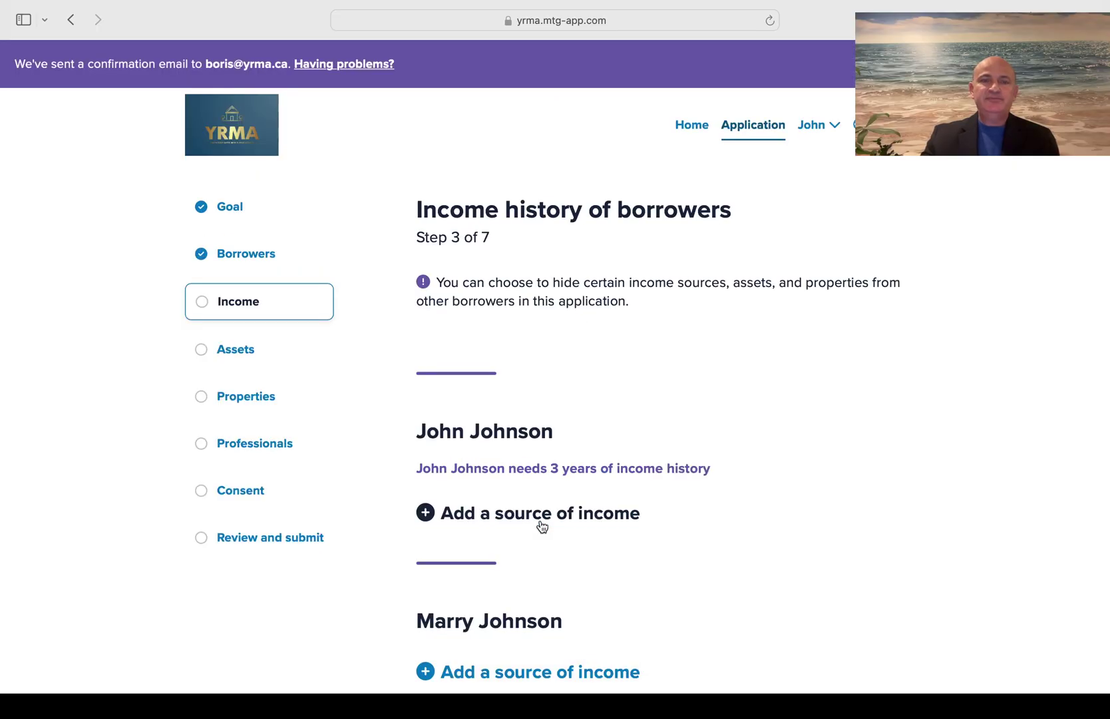
Add a source of income under the main borrower
{"action": "scroll", "coordinate": [542, 527], "scroll_direction": "down", "scroll_amount": 3}
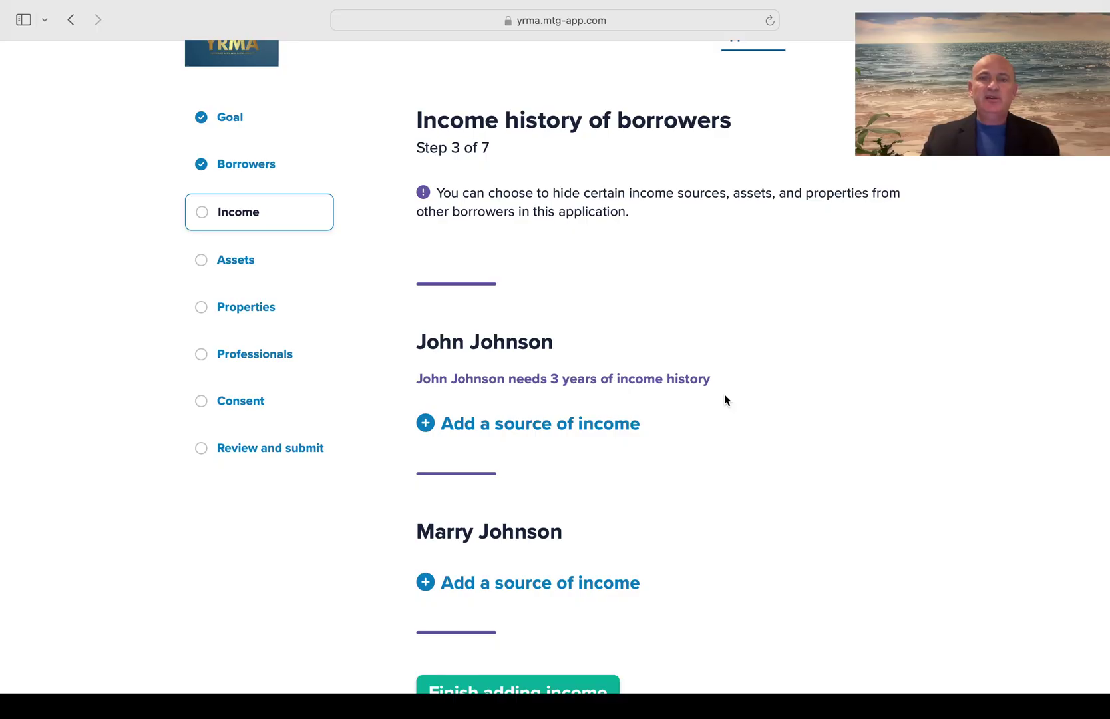
{"action": "left_click", "coordinate": [533, 425]}
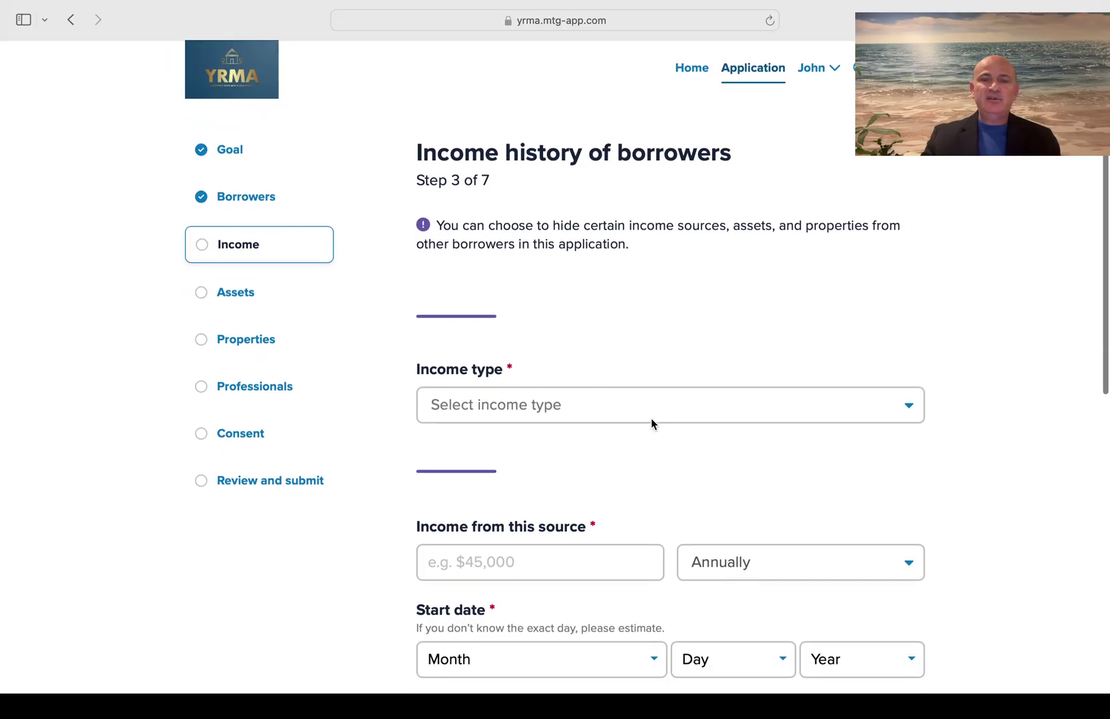
Set income type to Employed, business name 'School', business country Canada
{"action": "left_click", "coordinate": [652, 398]}
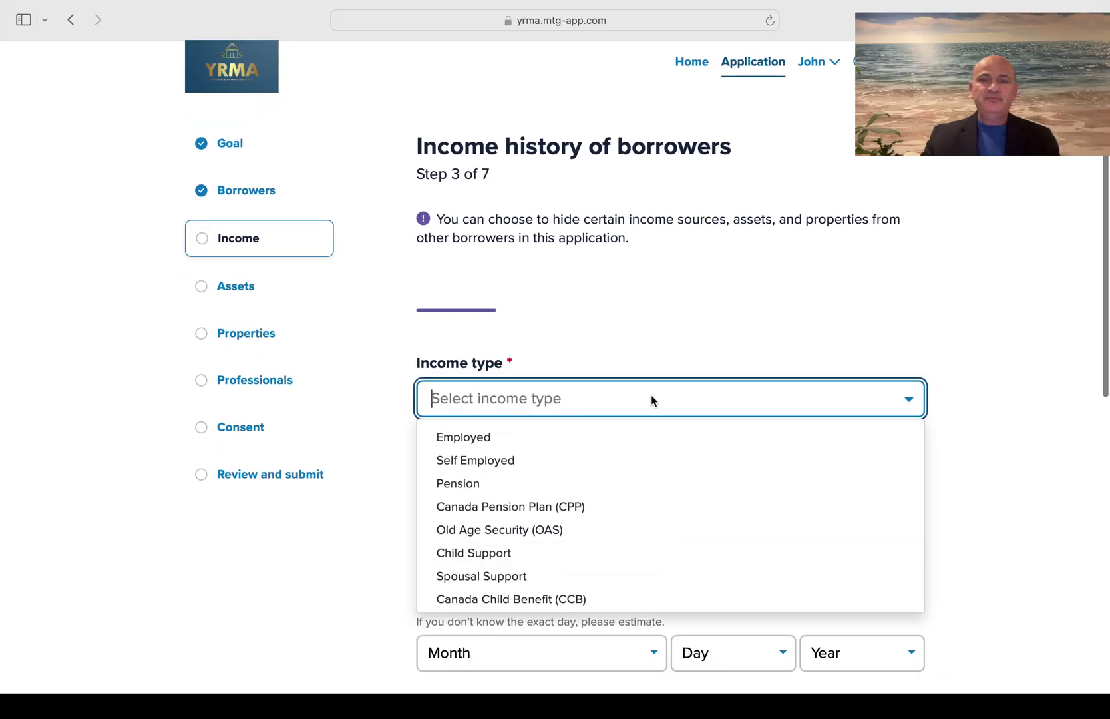
{"action": "left_click", "coordinate": [560, 437]}
{"action": "scroll", "coordinate": [561, 440], "scroll_direction": "down", "scroll_amount": 2}
{"action": "scroll", "coordinate": [561, 440], "scroll_direction": "down", "scroll_amount": 1}
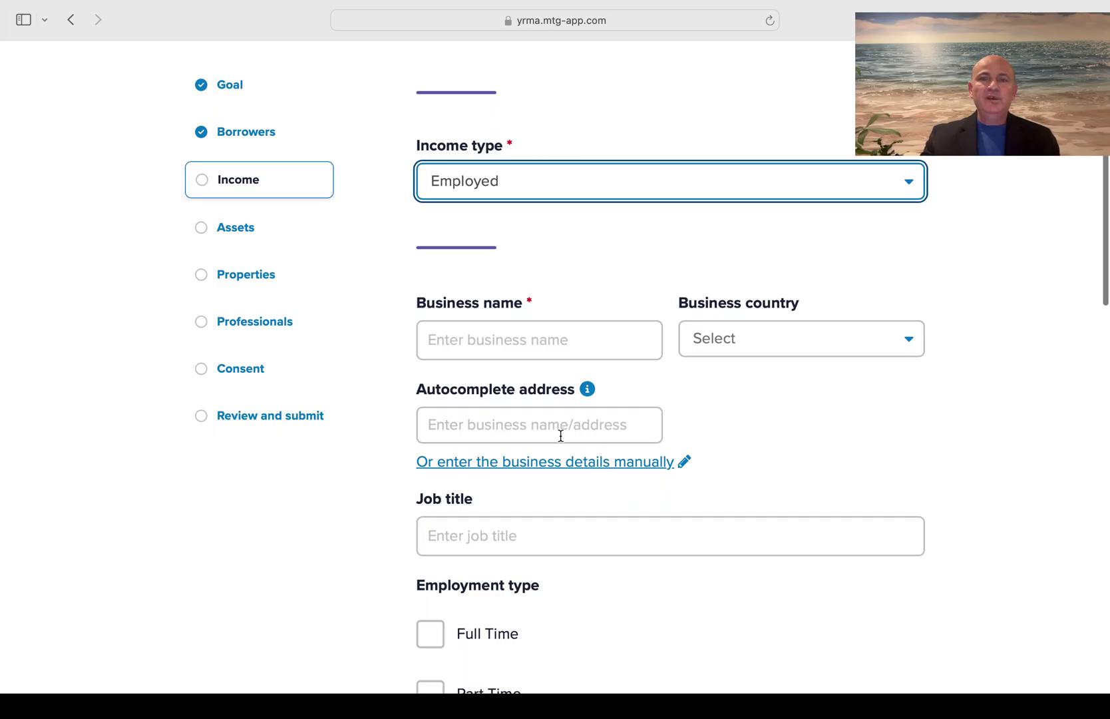
{"action": "left_click", "coordinate": [567, 334]}
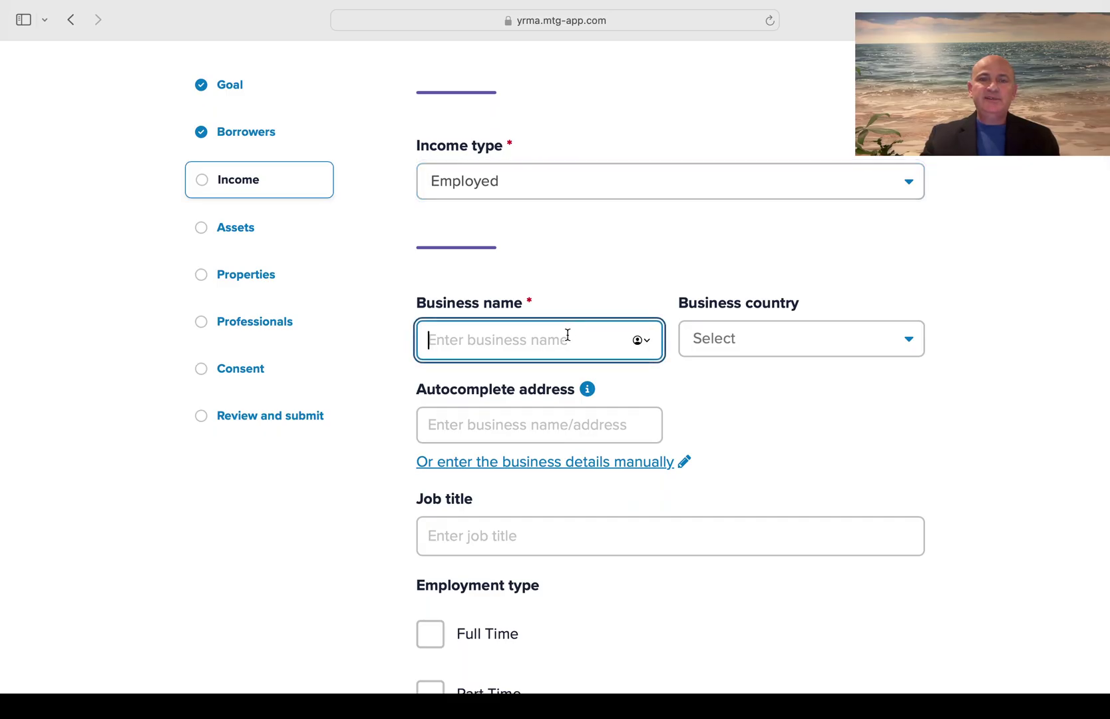
{"action": "type", "text": "School"}
{"action": "left_click", "coordinate": [827, 337]}
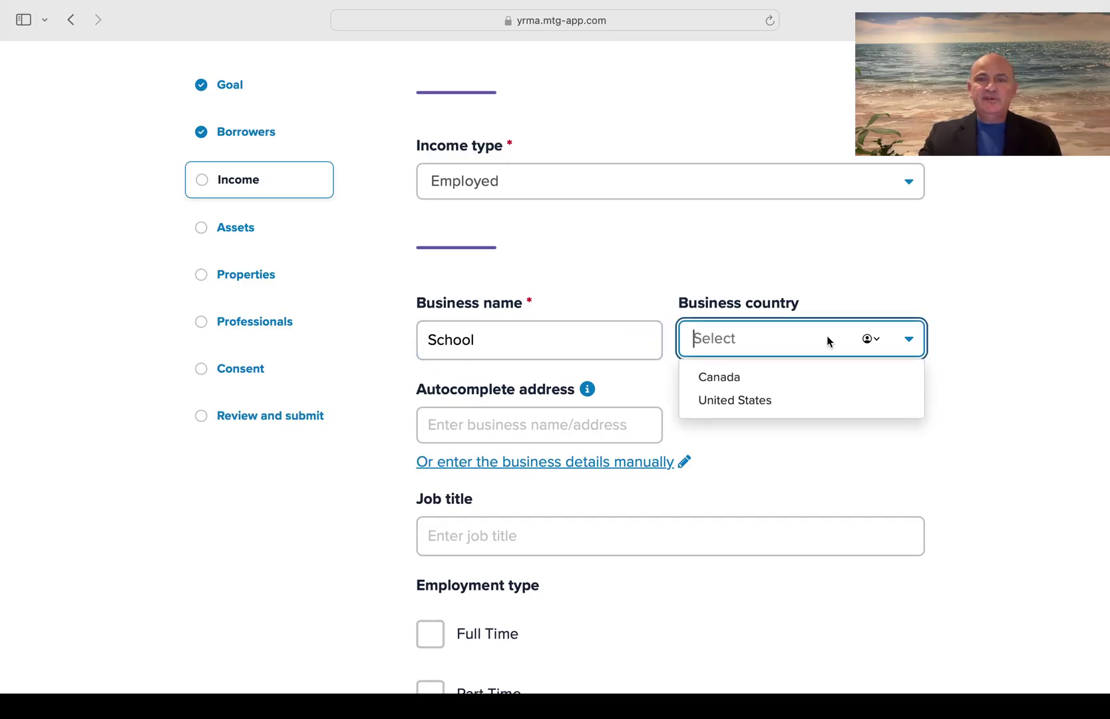
{"action": "left_click", "coordinate": [778, 386]}
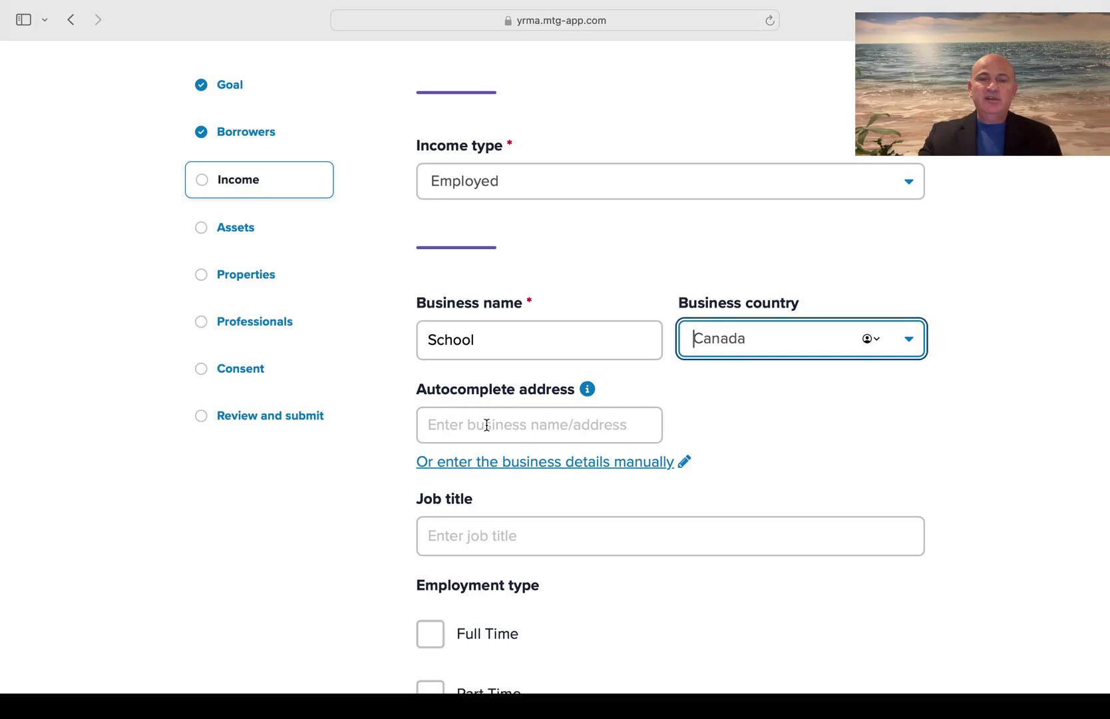
Look up '123' and fill the business address from the 123 Great Gulf Drive suggestion
{"action": "left_click", "coordinate": [441, 424]}
{"action": "type", "text": "School"}
{"action": "scroll", "coordinate": [487, 424], "scroll_direction": "down", "scroll_amount": 2}
{"action": "scroll", "coordinate": [486, 425], "scroll_direction": "down", "scroll_amount": 1}
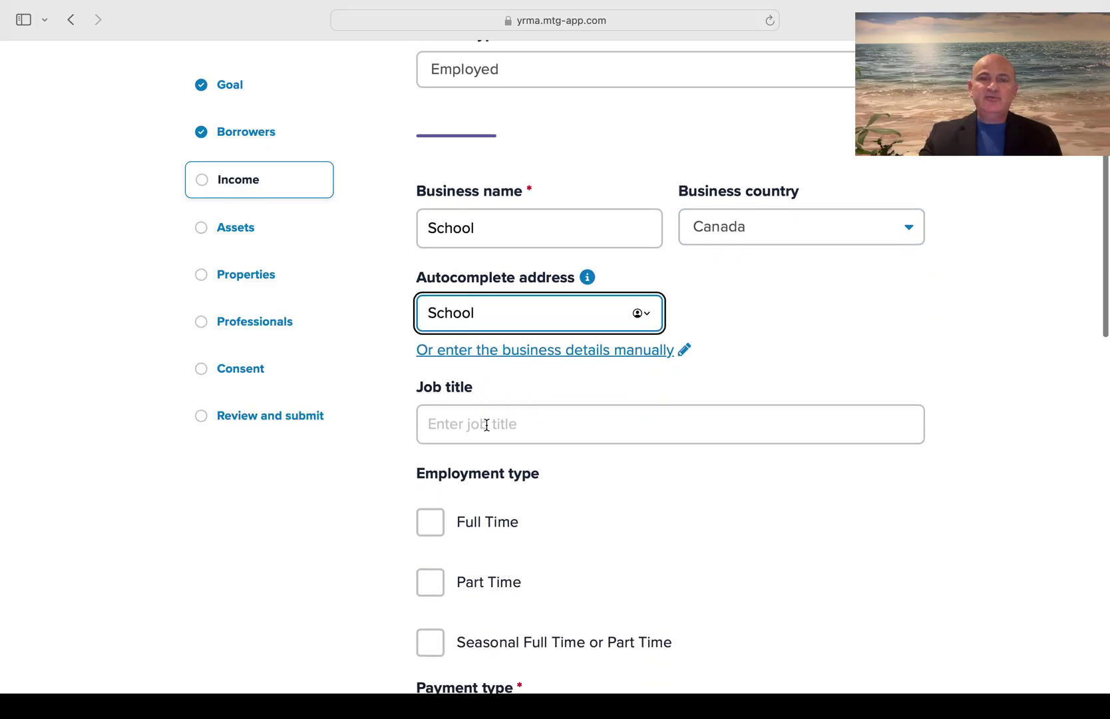
{"action": "key", "text": "BackSpace"}
{"action": "key", "text": "BackSpace"}
{"action": "key", "text": "BackSpace"}
{"action": "key", "text": "BackSpace"}
{"action": "key", "text": "BackSpace"}
{"action": "key", "text": "BackSpace"}
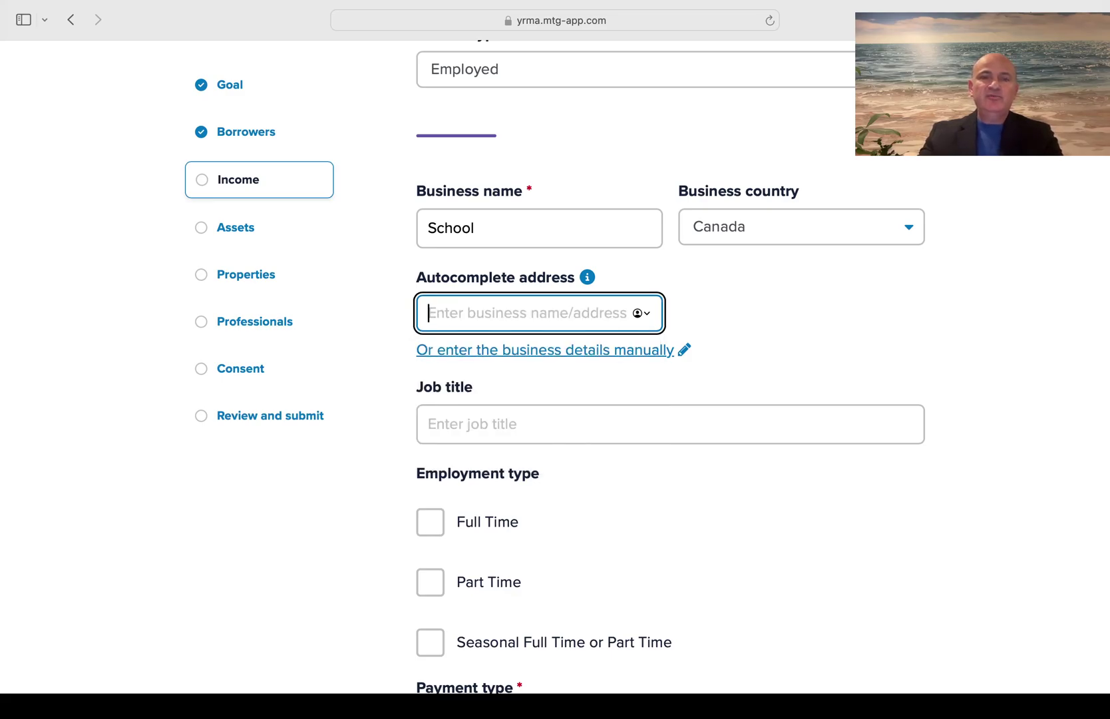
{"action": "type", "text": "123"}
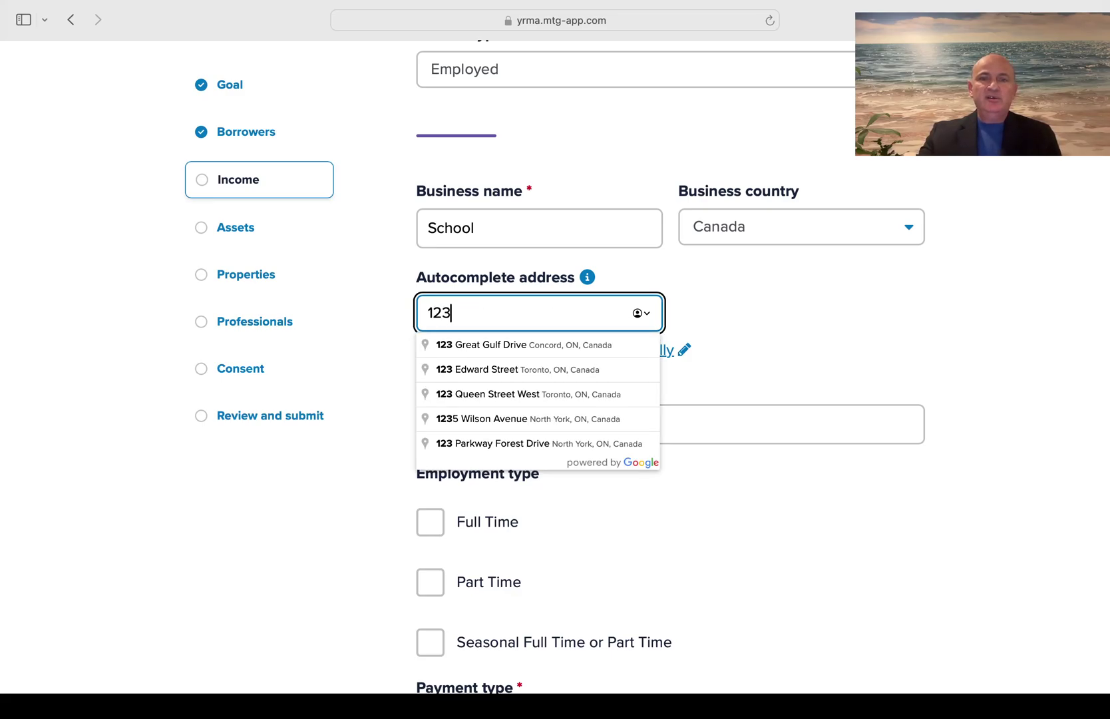
{"action": "left_click", "coordinate": [571, 345]}
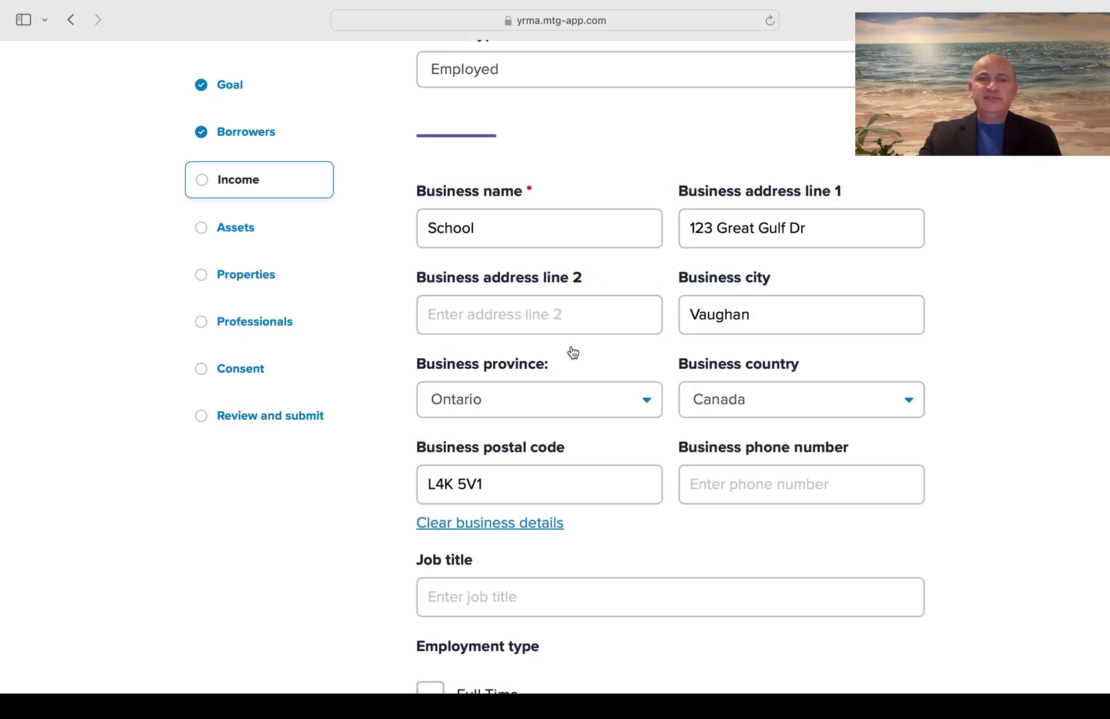
Tick Full Time under Employment type and Hourly (Guaranteed Hours) under Payment type
{"action": "scroll", "coordinate": [572, 351], "scroll_direction": "down", "scroll_amount": 1}
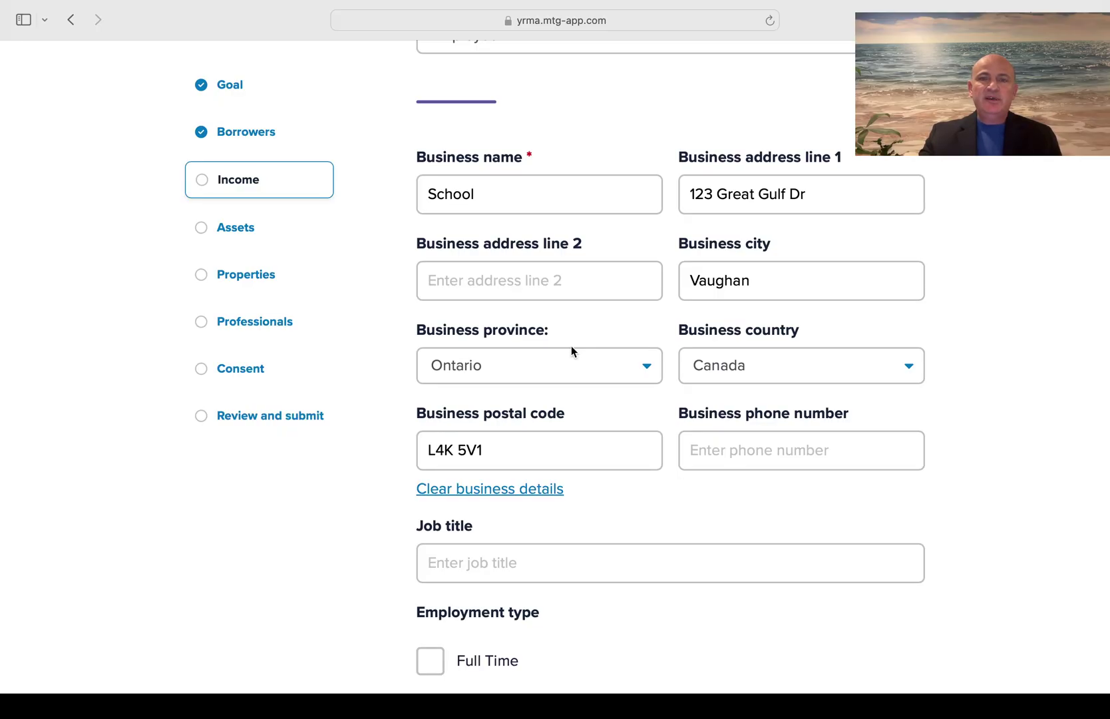
{"action": "scroll", "coordinate": [571, 351], "scroll_direction": "down", "scroll_amount": 5}
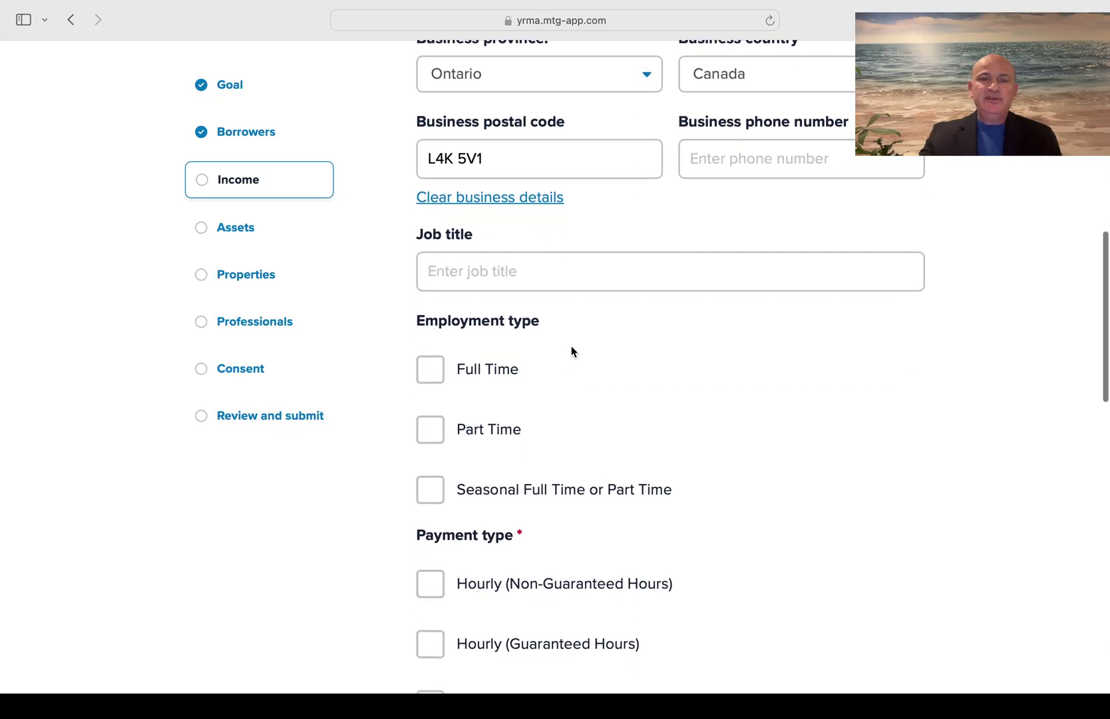
{"action": "left_click", "coordinate": [430, 358]}
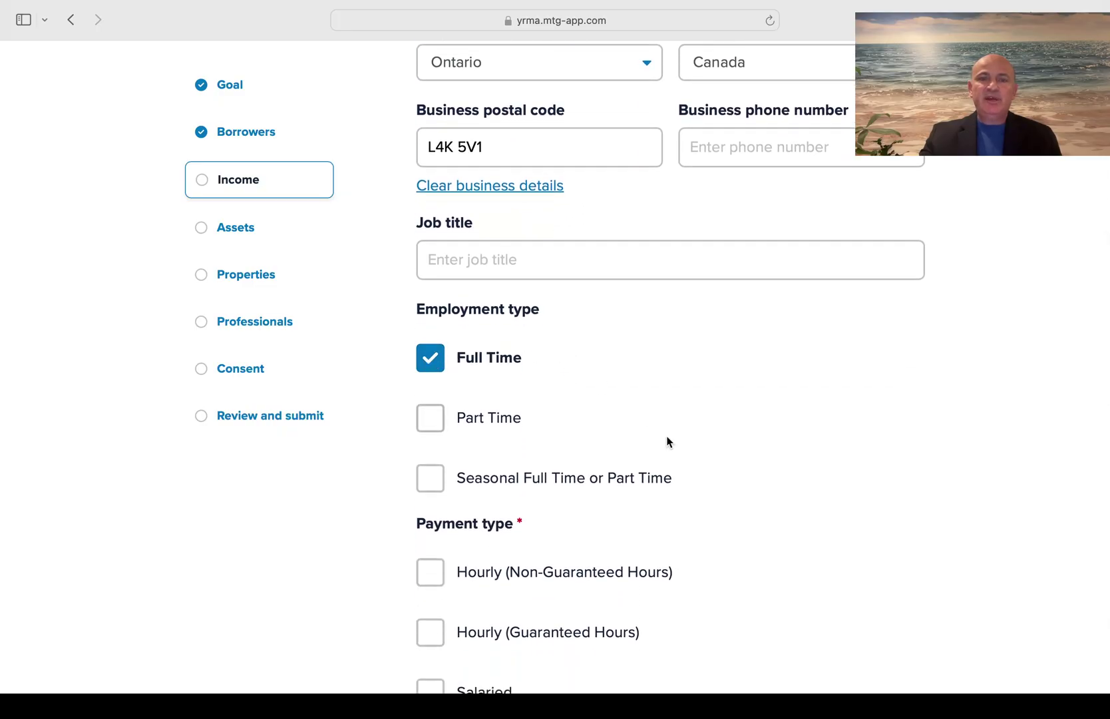
{"action": "scroll", "coordinate": [667, 439], "scroll_direction": "down", "scroll_amount": 4}
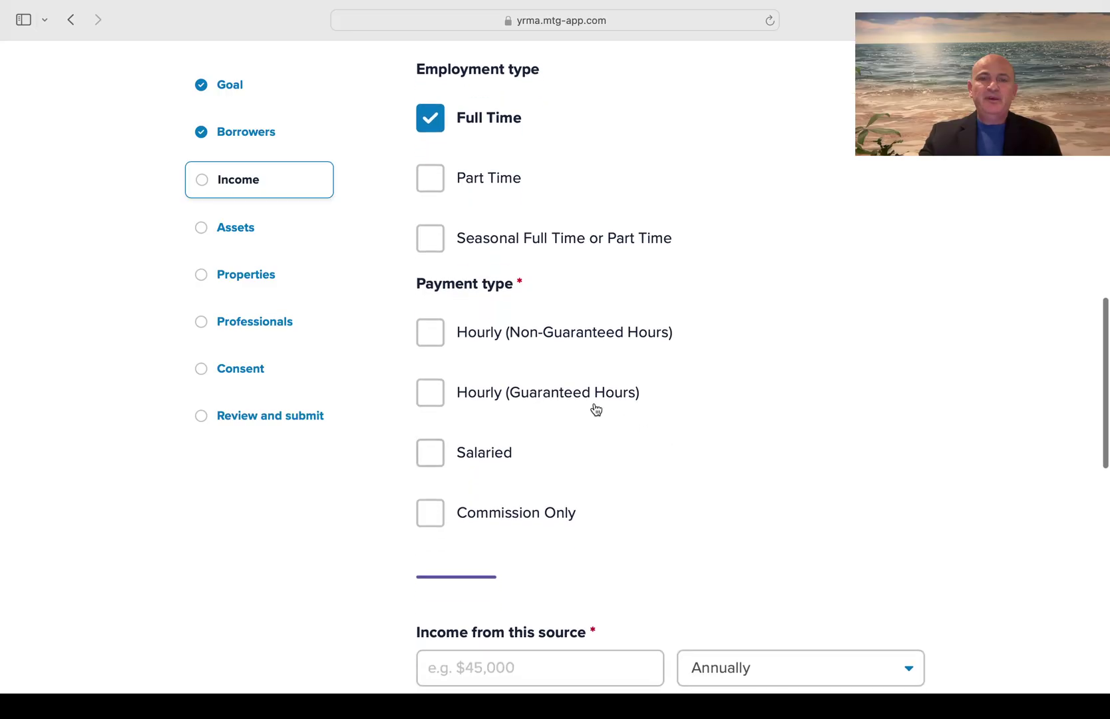
{"action": "left_click", "coordinate": [433, 392]}
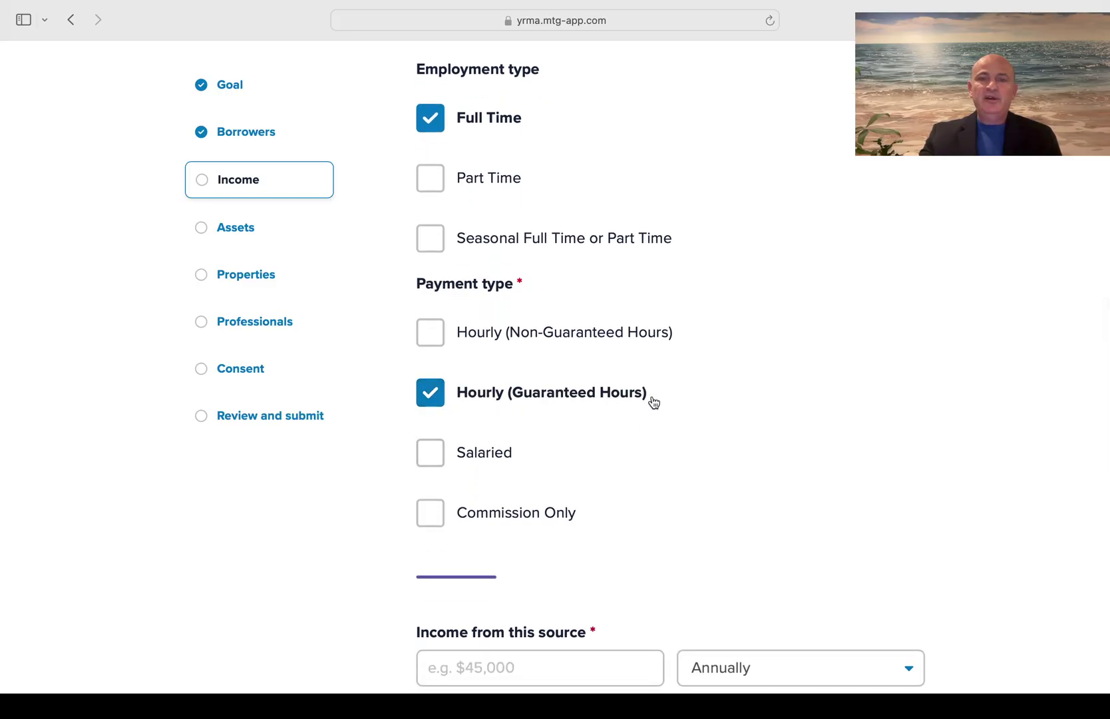
{"action": "scroll", "coordinate": [654, 402], "scroll_direction": "down", "scroll_amount": 3}
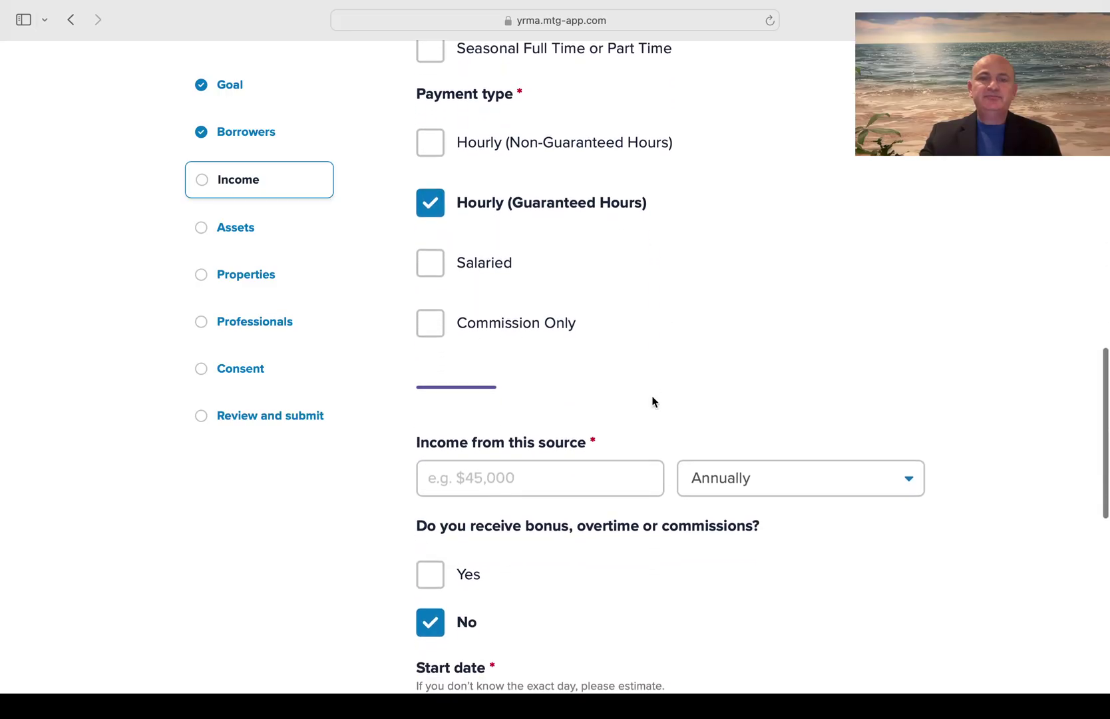
{"action": "scroll", "coordinate": [653, 400], "scroll_direction": "down", "scroll_amount": 2}
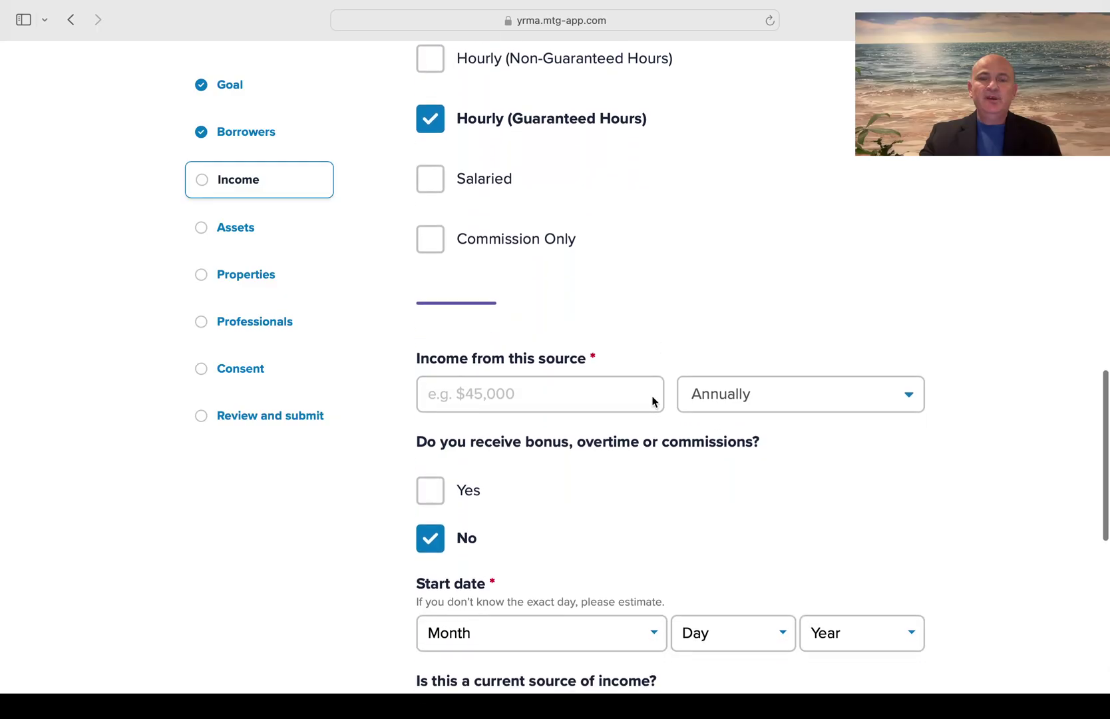
Enter 2000 as the income from this source with a Bi-weekly pay frequency
{"action": "left_click", "coordinate": [533, 390]}
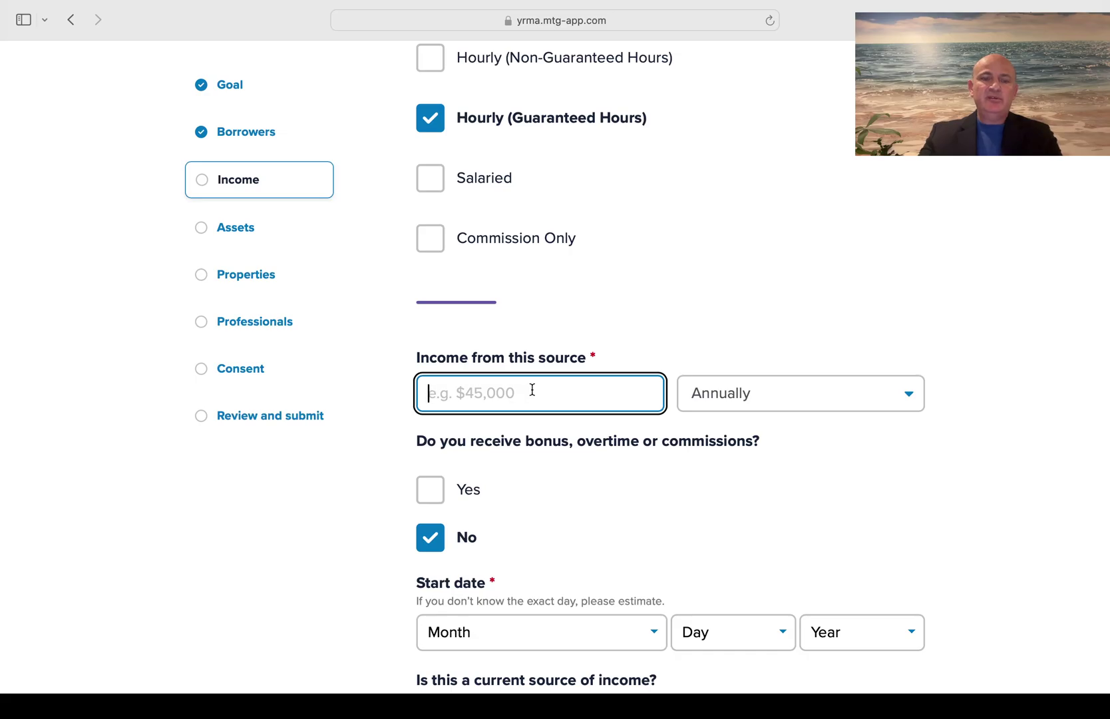
{"action": "type", "text": "2000"}
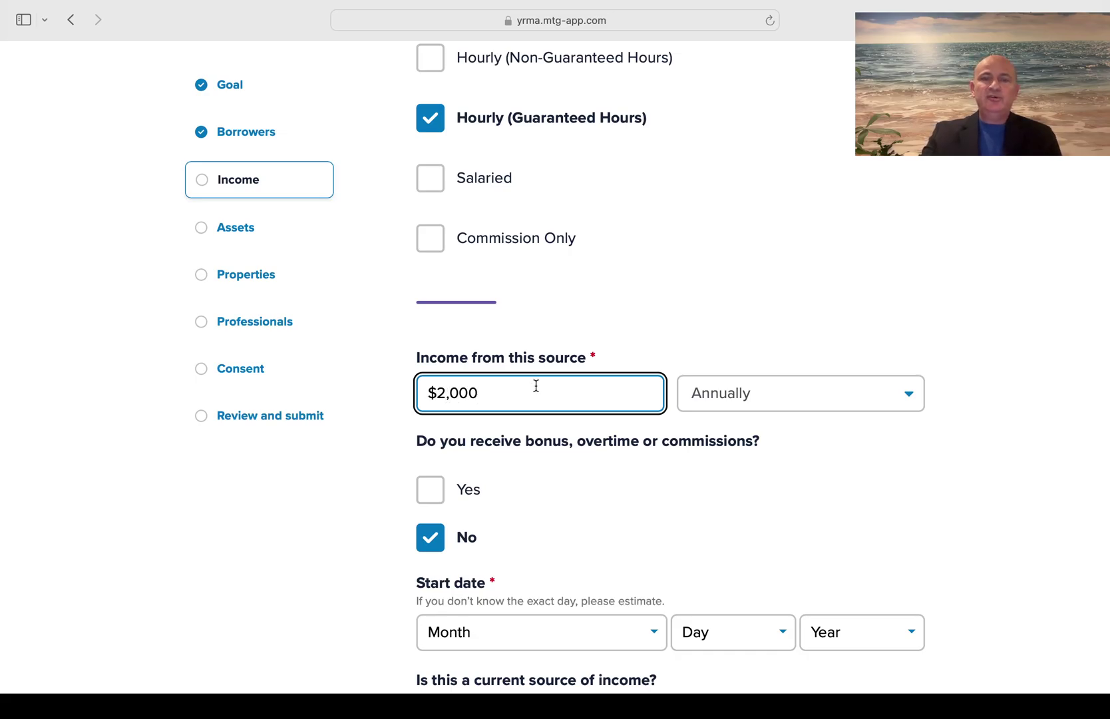
{"action": "left_click", "coordinate": [822, 387]}
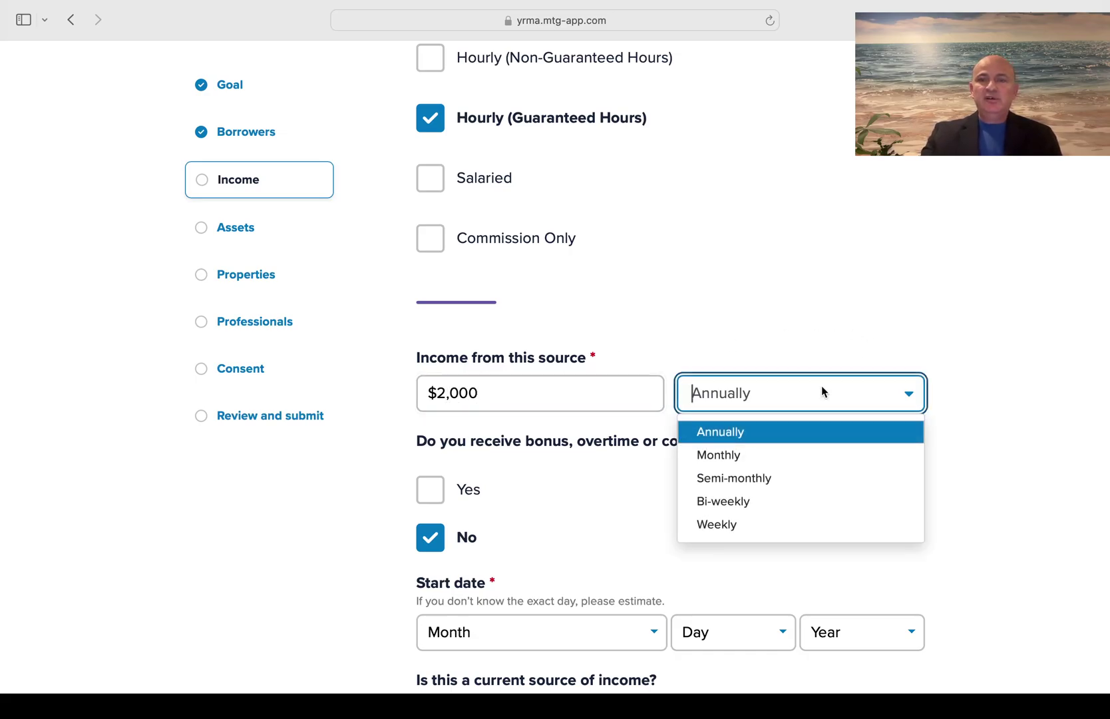
{"action": "left_click", "coordinate": [775, 501]}
{"action": "left_click", "coordinate": [780, 349]}
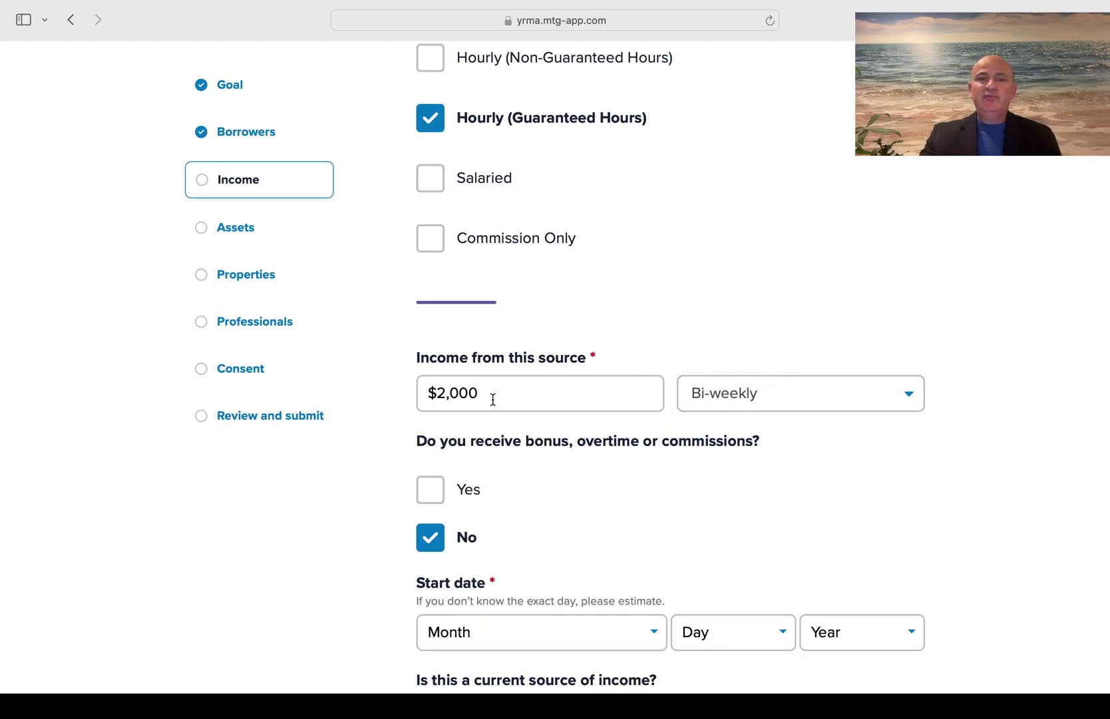
{"action": "left_click", "coordinate": [794, 388]}
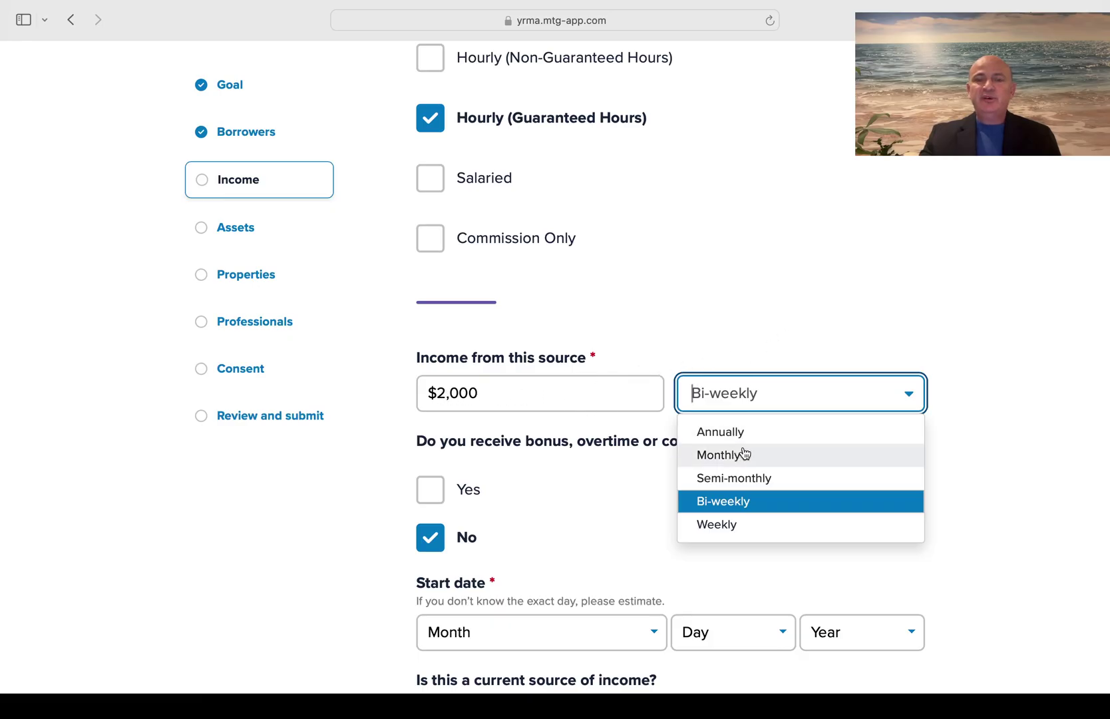
{"action": "left_click", "coordinate": [789, 288]}
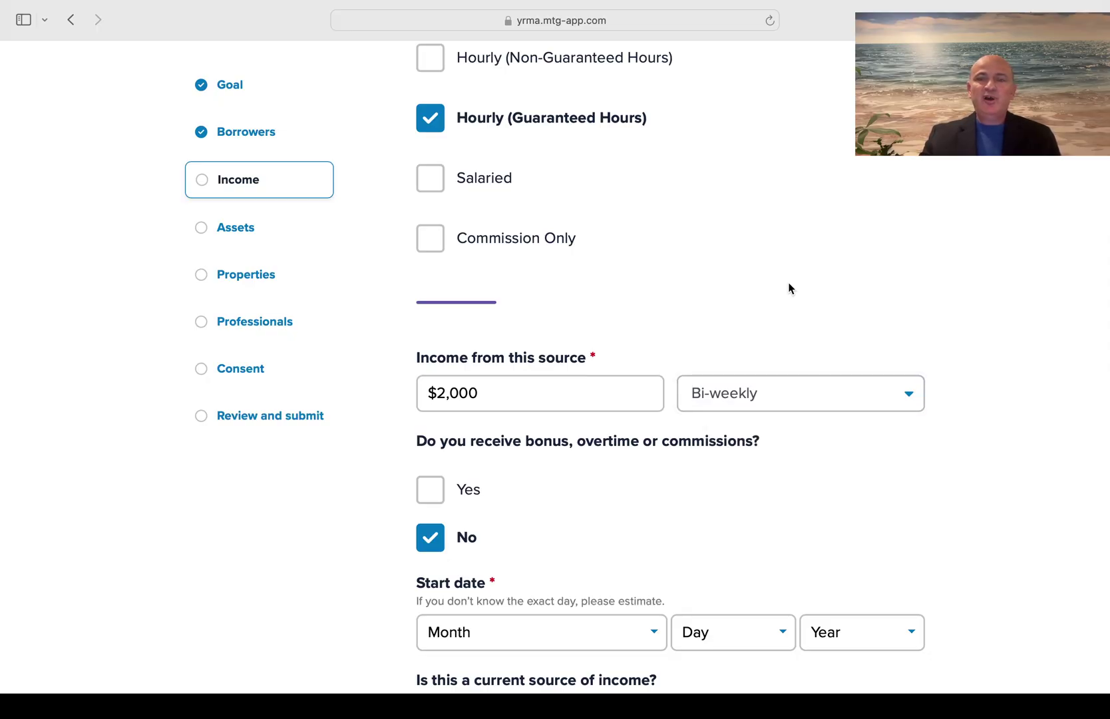
Leave the bonus or overtime question answered No
{"action": "scroll", "coordinate": [788, 287], "scroll_direction": "down", "scroll_amount": 2}
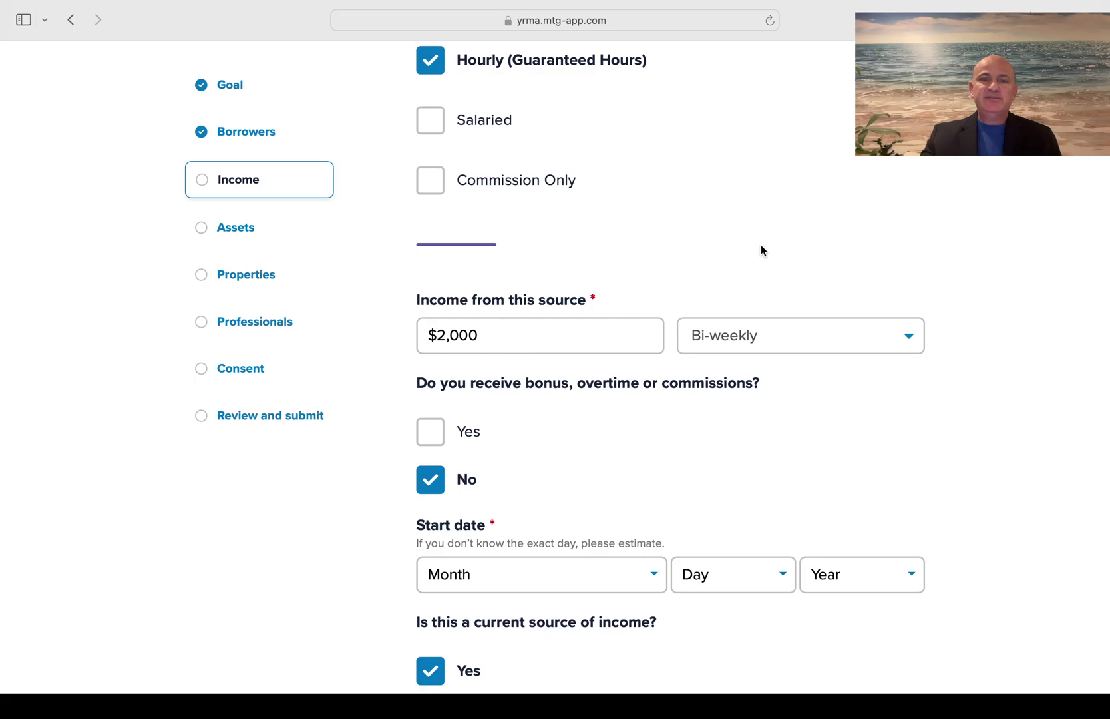
{"action": "scroll", "coordinate": [766, 250], "scroll_direction": "down", "scroll_amount": 3}
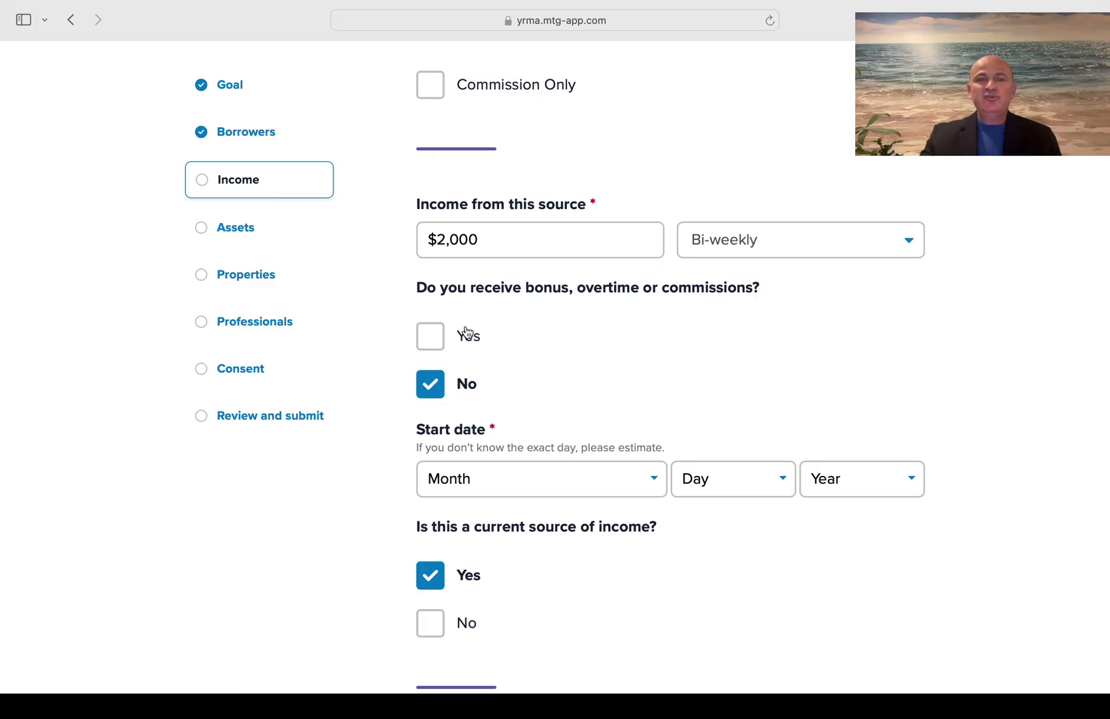
{"action": "left_click", "coordinate": [432, 339]}
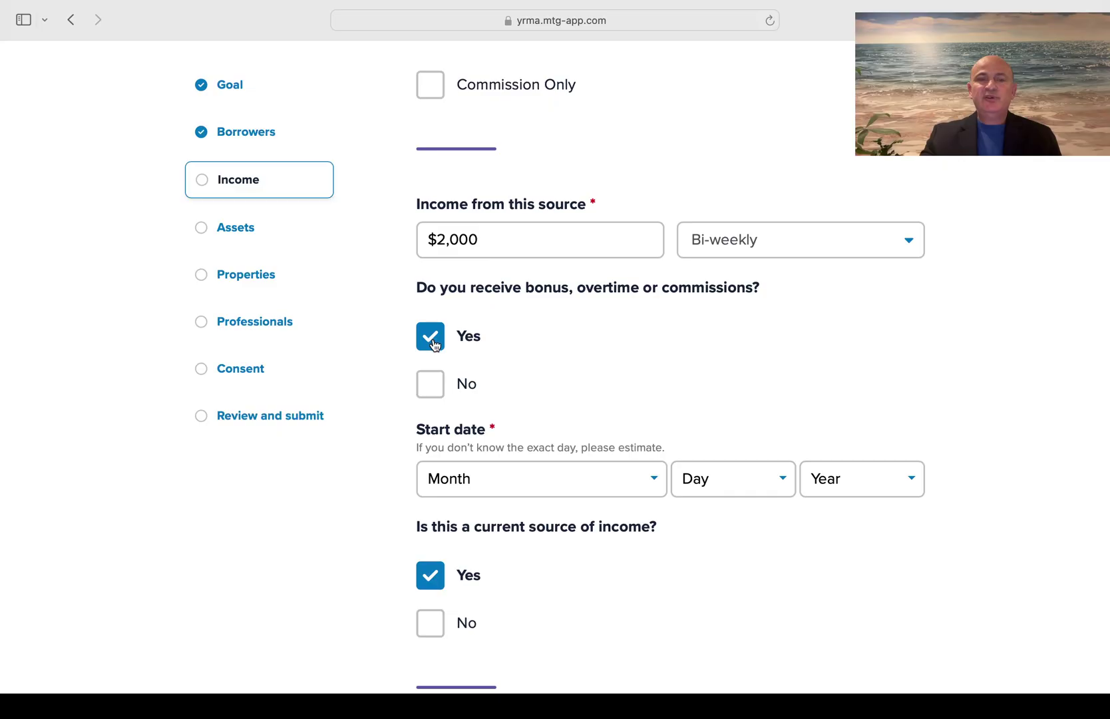
{"action": "left_click", "coordinate": [430, 385]}
{"action": "scroll", "coordinate": [609, 396], "scroll_direction": "down", "scroll_amount": 3}
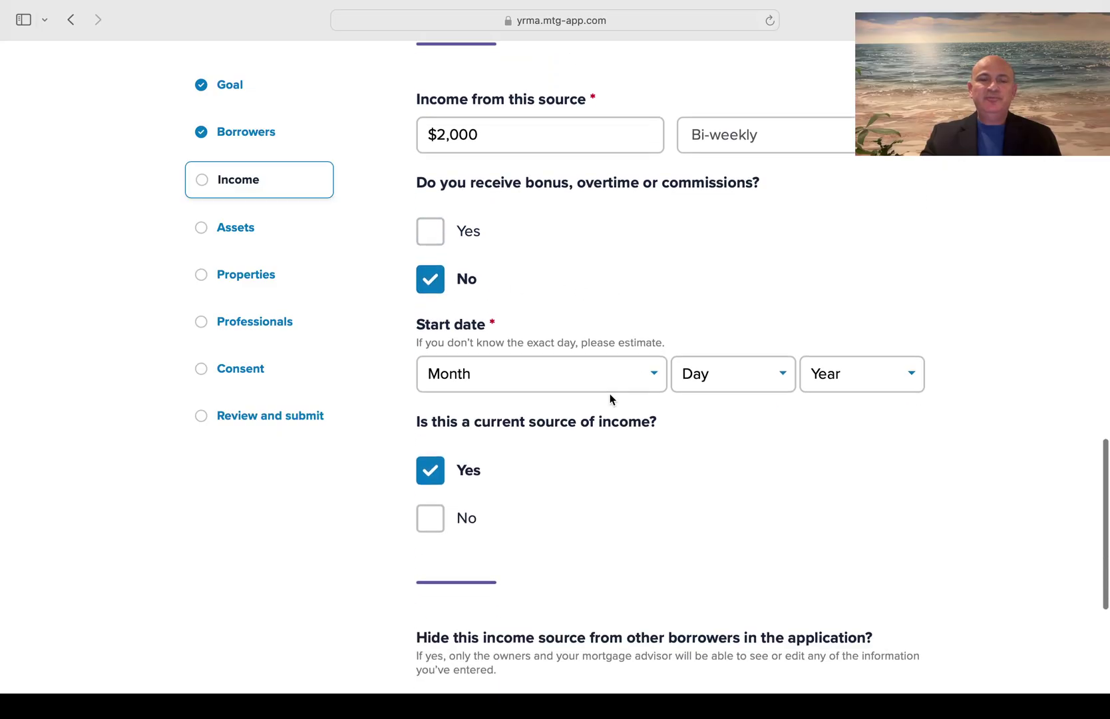
Set the job start date to August 01, 2024
{"action": "left_click", "coordinate": [569, 370]}
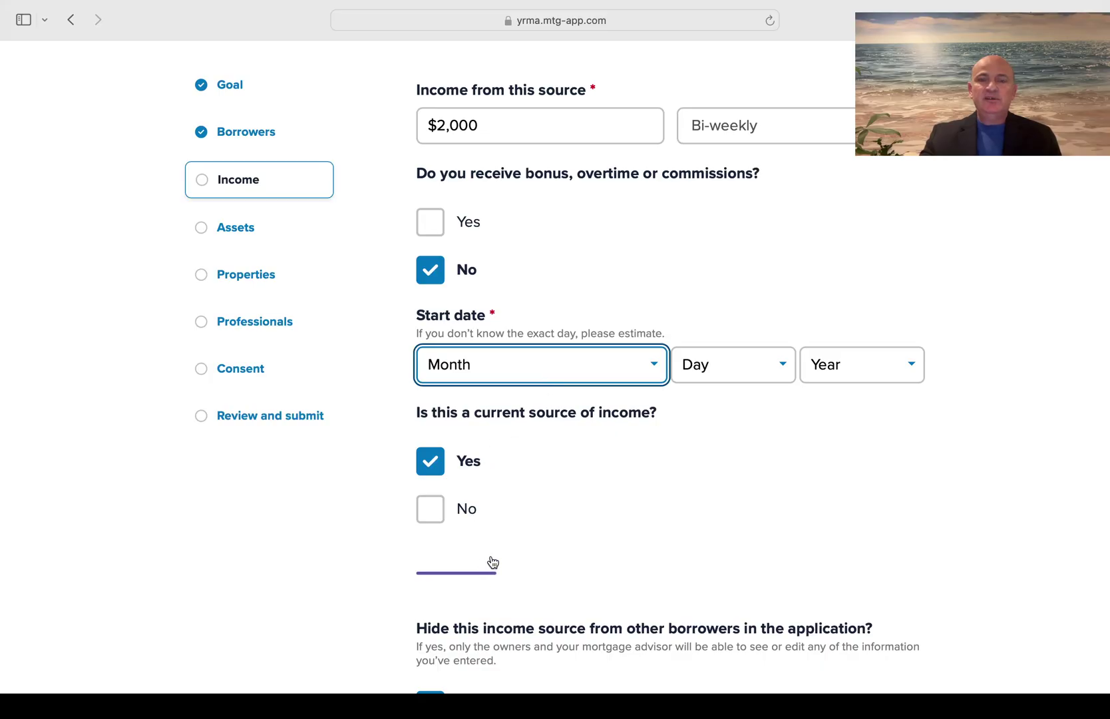
{"action": "type", "text": "aug"}
{"action": "left_click", "coordinate": [762, 369]}
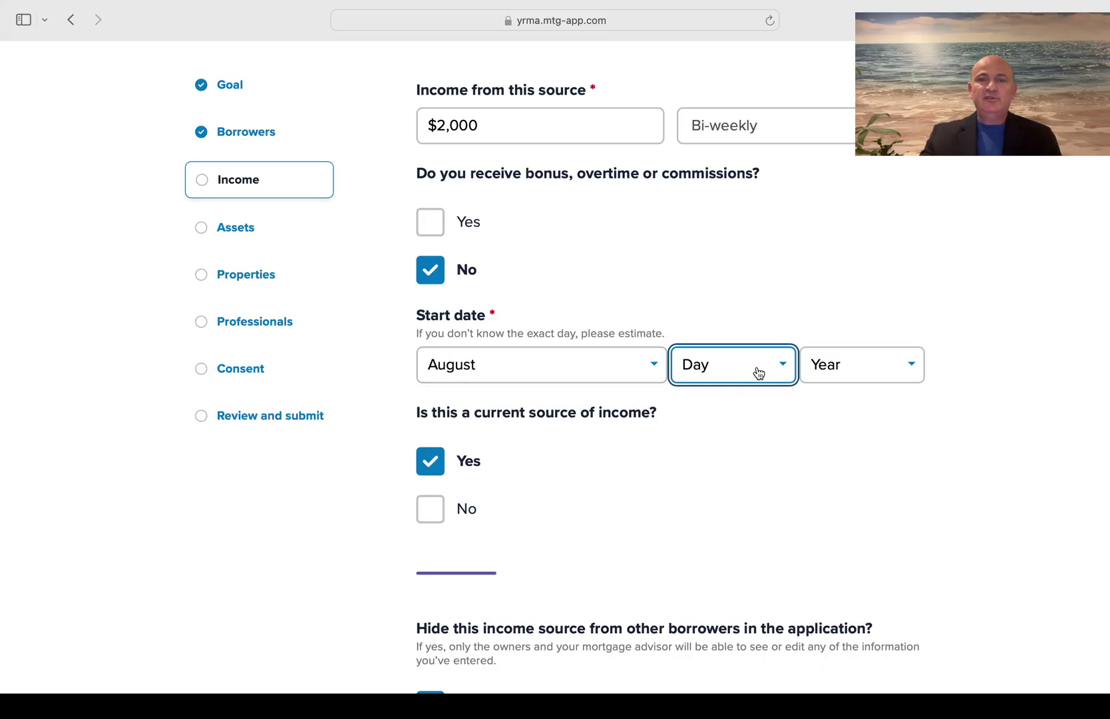
{"action": "left_click", "coordinate": [732, 386]}
{"action": "left_click", "coordinate": [899, 362]}
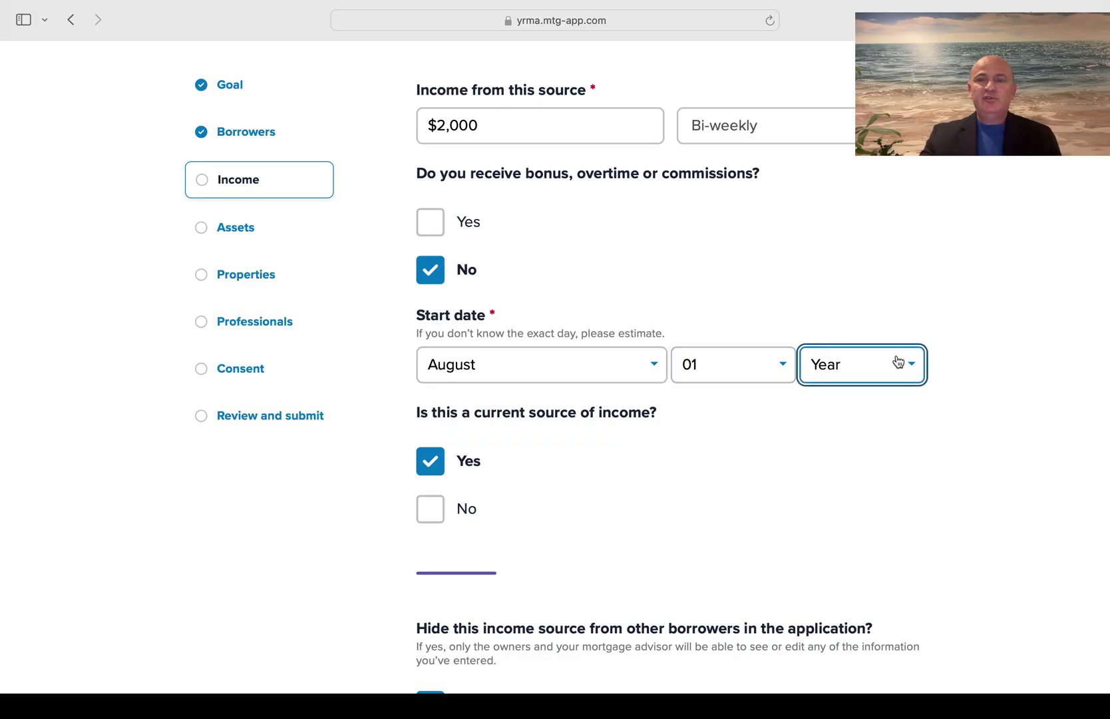
{"action": "left_click", "coordinate": [875, 391]}
Answer No to hiding this income source from other borrowers
{"action": "scroll", "coordinate": [640, 452], "scroll_direction": "down", "scroll_amount": 5}
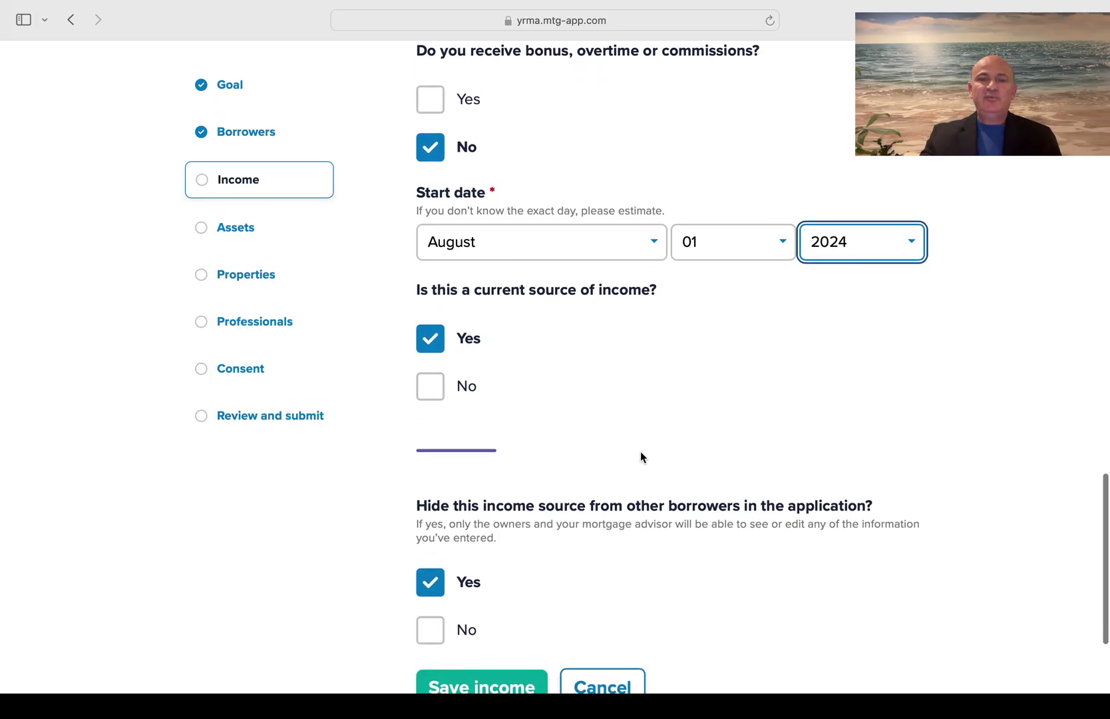
{"action": "scroll", "coordinate": [640, 452], "scroll_direction": "down", "scroll_amount": 1}
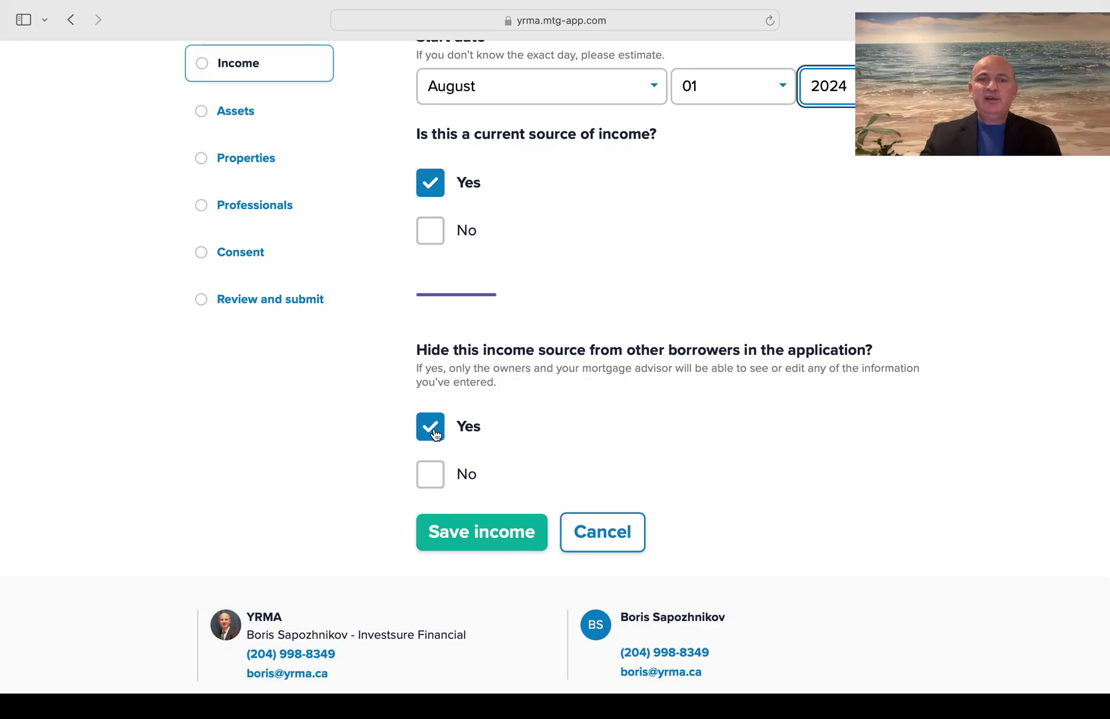
{"action": "left_click", "coordinate": [431, 476]}
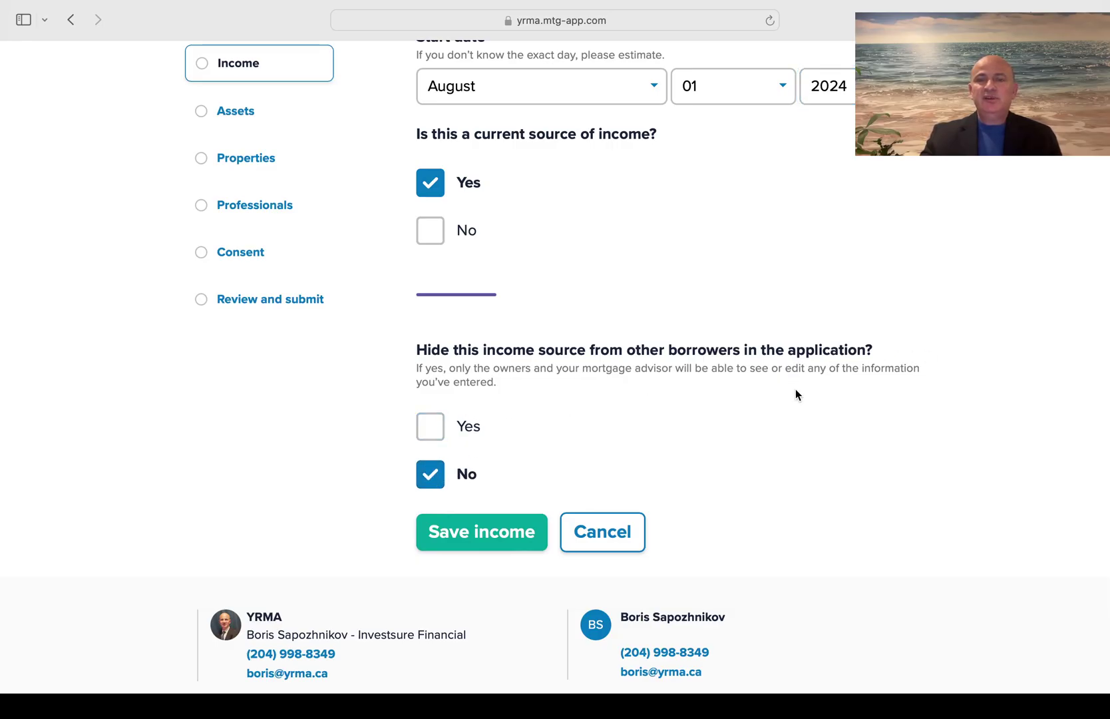
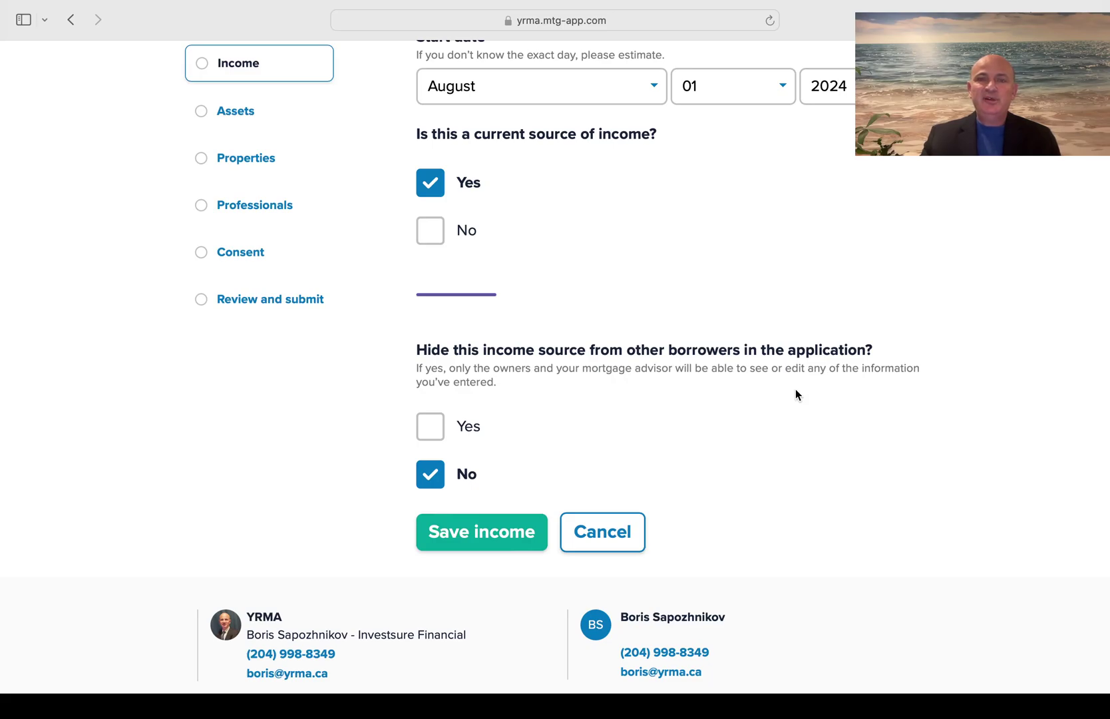
Set the hide-income option back to No and save the $52,000 employment income
{"action": "left_click", "coordinate": [430, 426]}
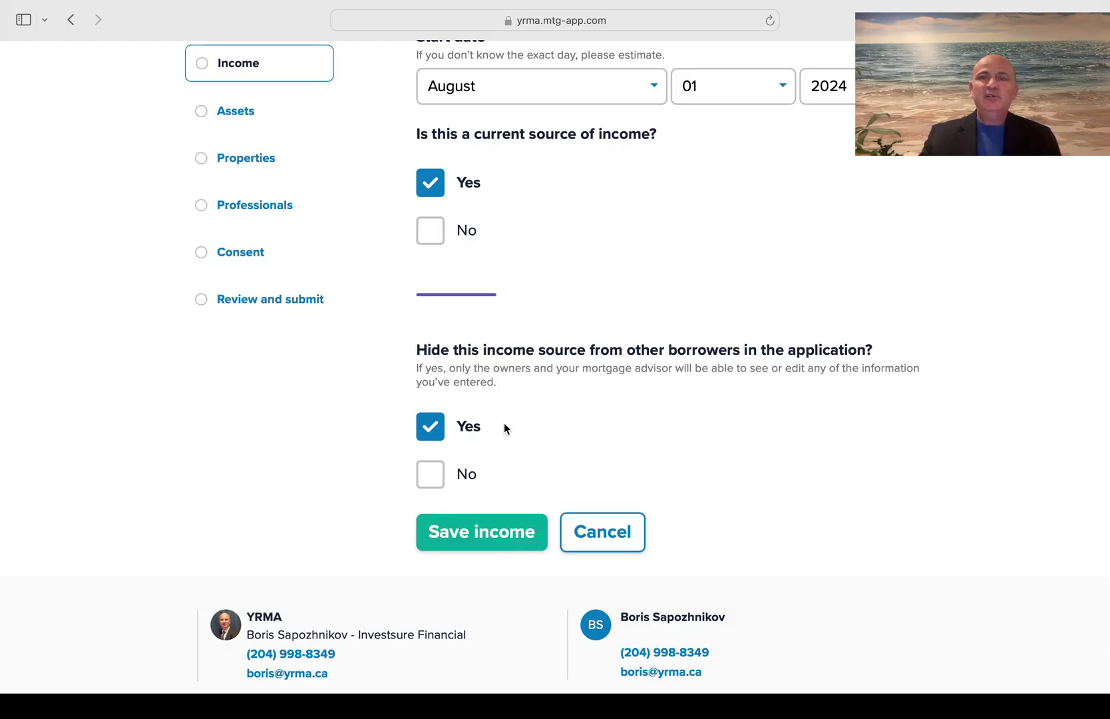
{"action": "left_click", "coordinate": [433, 476]}
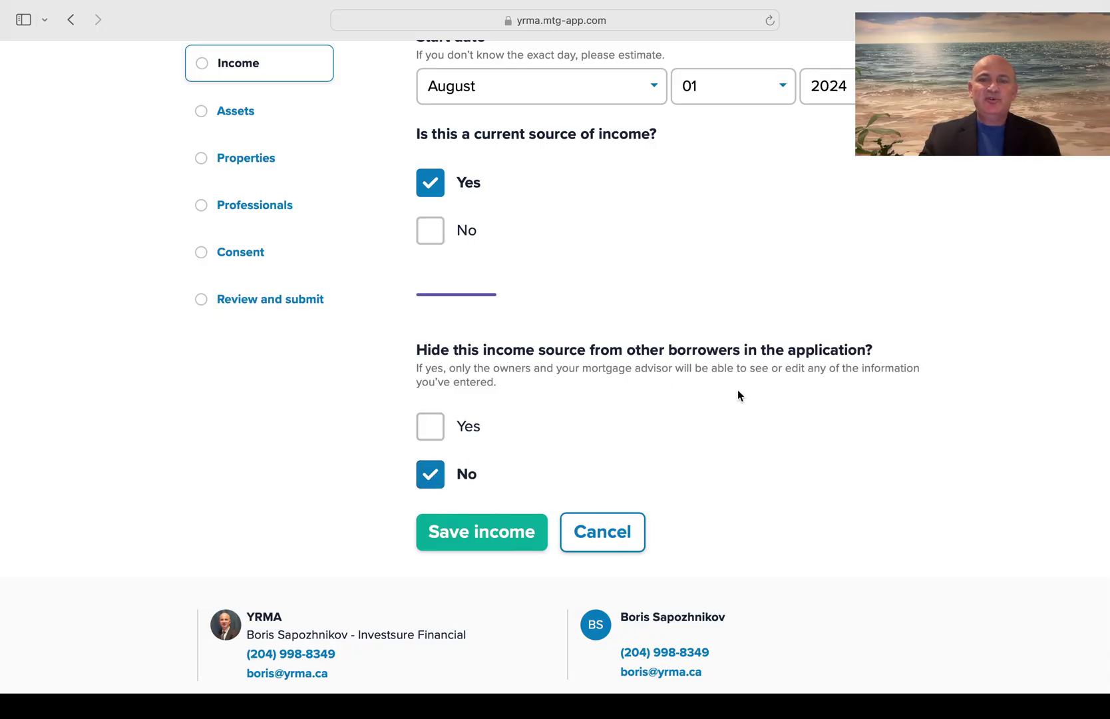
{"action": "left_click", "coordinate": [505, 535]}
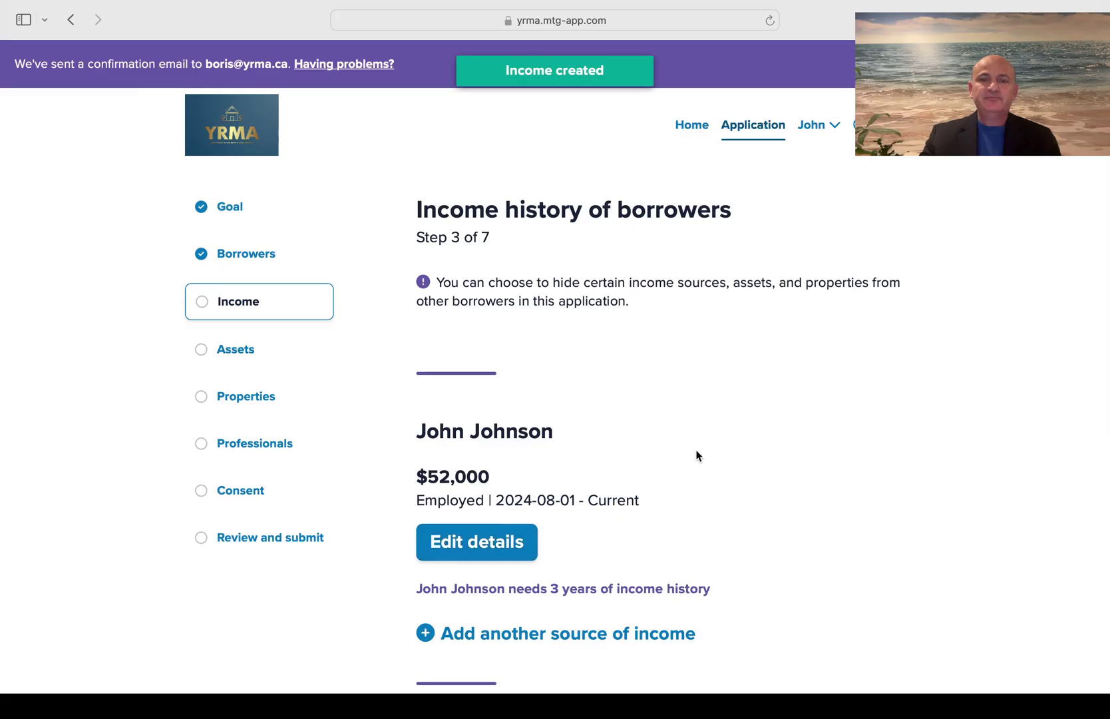
Add another income source for the first borrower with income type Employed
{"action": "scroll", "coordinate": [698, 455], "scroll_direction": "down", "scroll_amount": 3}
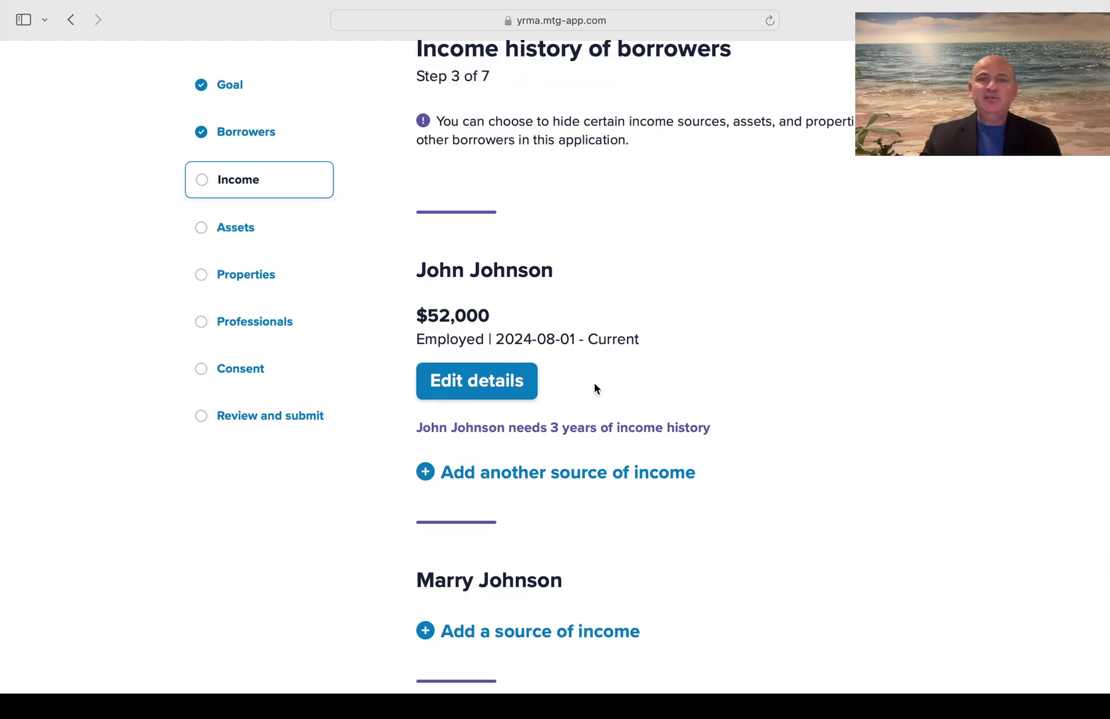
{"action": "scroll", "coordinate": [651, 419], "scroll_direction": "down", "scroll_amount": 2}
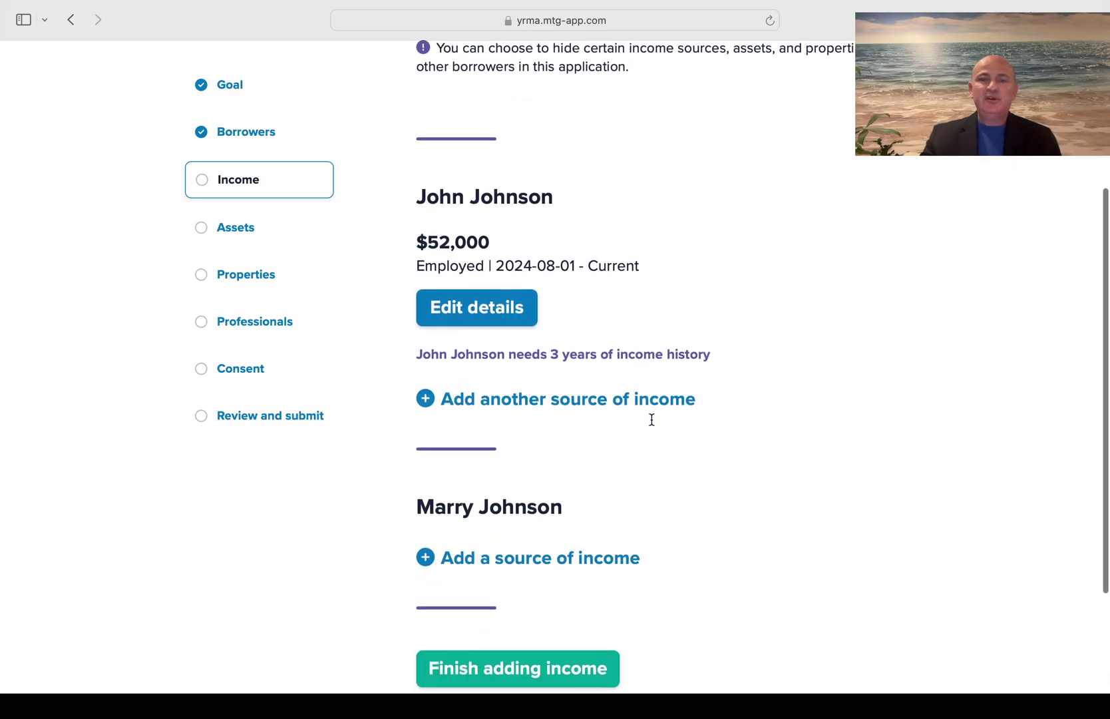
{"action": "left_click", "coordinate": [549, 400]}
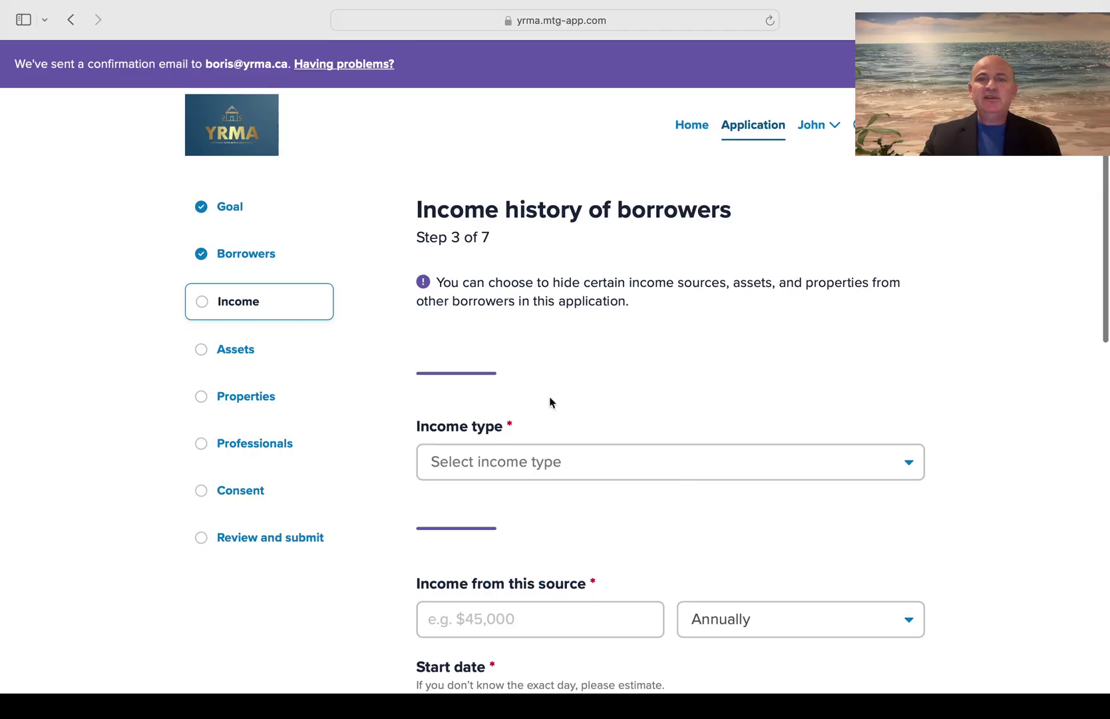
{"action": "scroll", "coordinate": [550, 401], "scroll_direction": "down", "scroll_amount": 2}
{"action": "scroll", "coordinate": [550, 393], "scroll_direction": "down", "scroll_amount": 2}
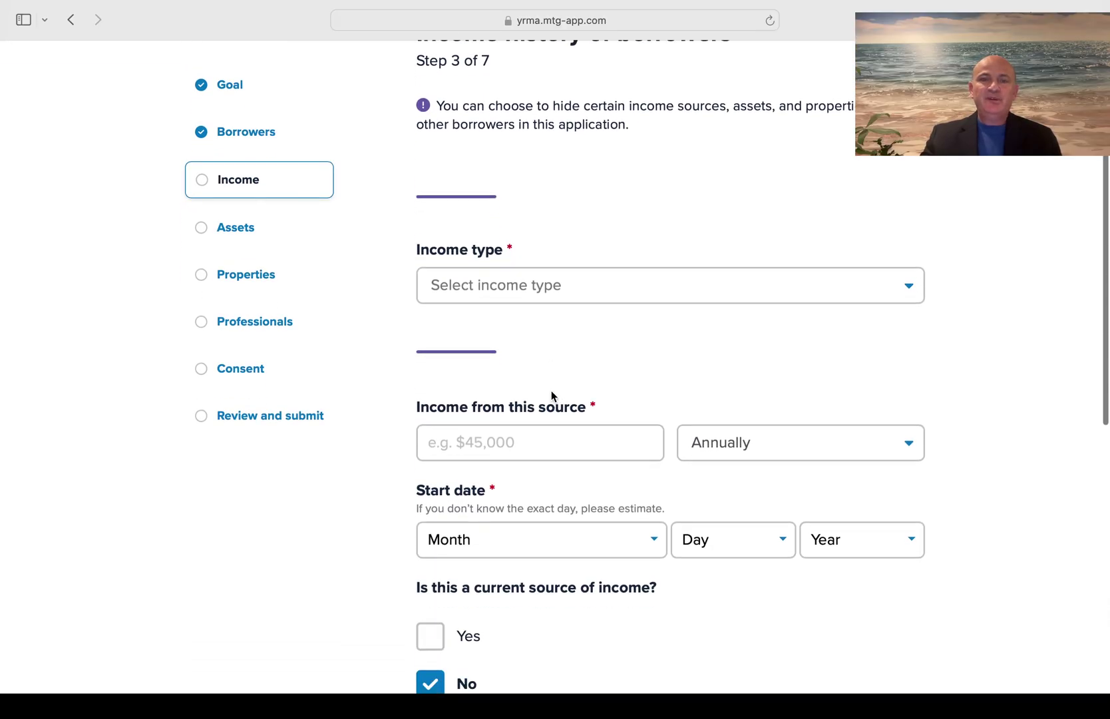
{"action": "left_click", "coordinate": [627, 280]}
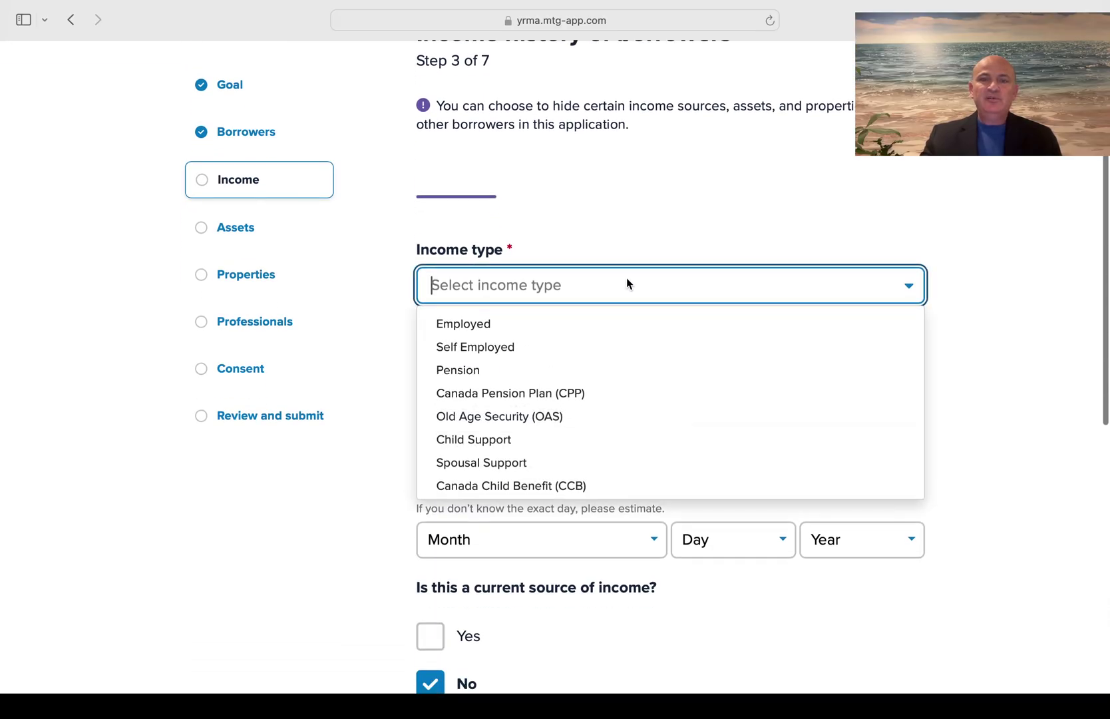
{"action": "left_click", "coordinate": [482, 331]}
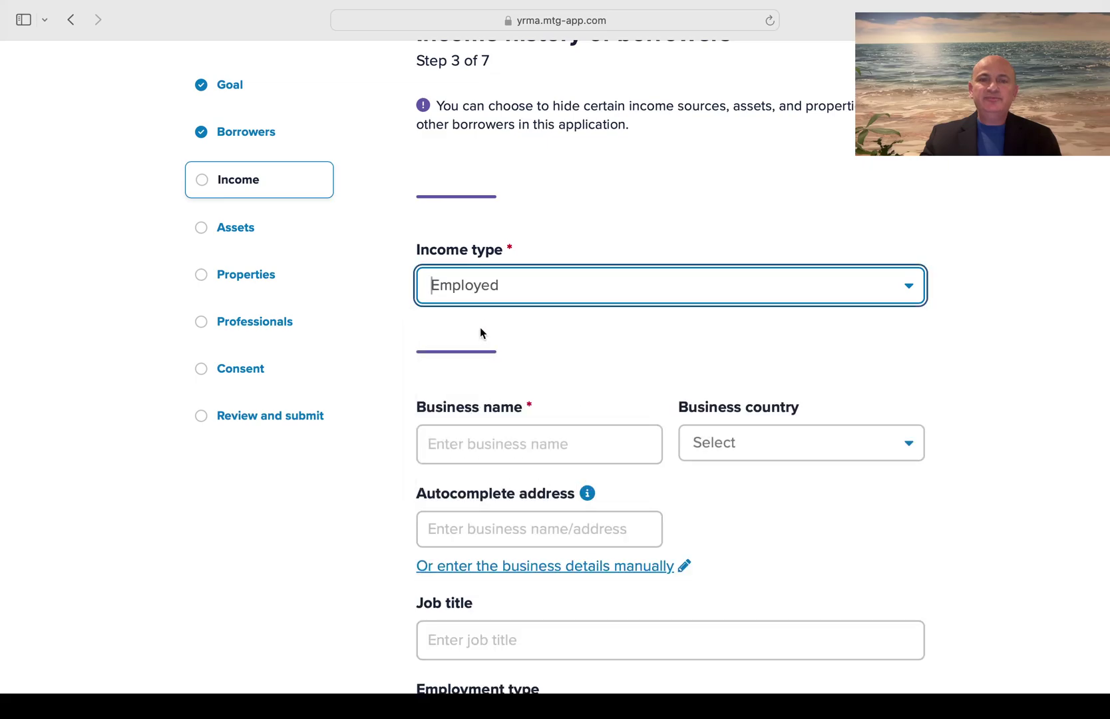
Set business country Canada and business name 'Kiev Factory', and switch to manual address entry
{"action": "scroll", "coordinate": [480, 327], "scroll_direction": "down", "scroll_amount": 4}
{"action": "left_click", "coordinate": [787, 306]}
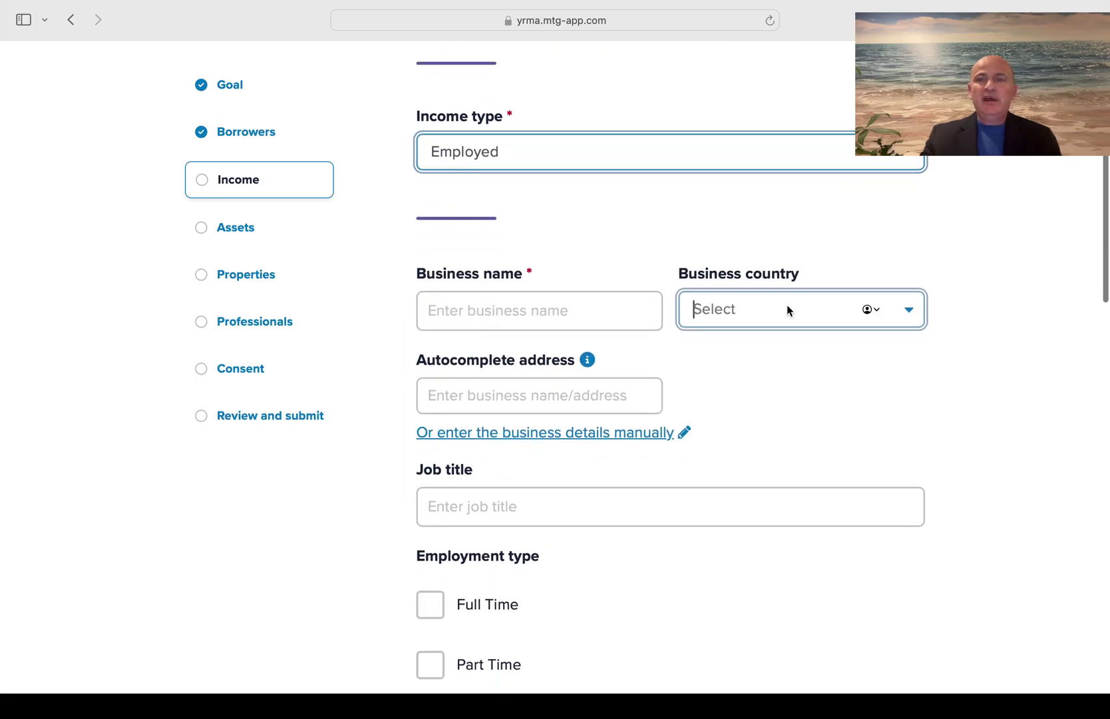
{"action": "left_click", "coordinate": [751, 345]}
{"action": "scroll", "coordinate": [751, 341], "scroll_direction": "down", "scroll_amount": 1}
{"action": "left_click", "coordinate": [508, 253]}
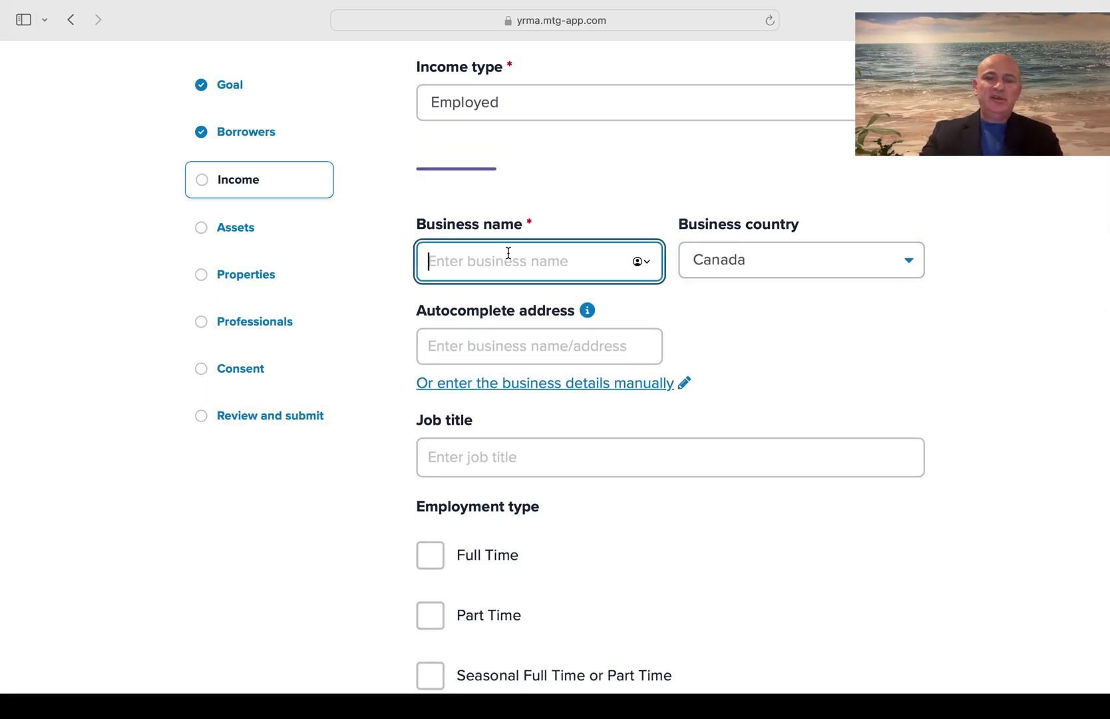
{"action": "type", "text": "Kiev"}
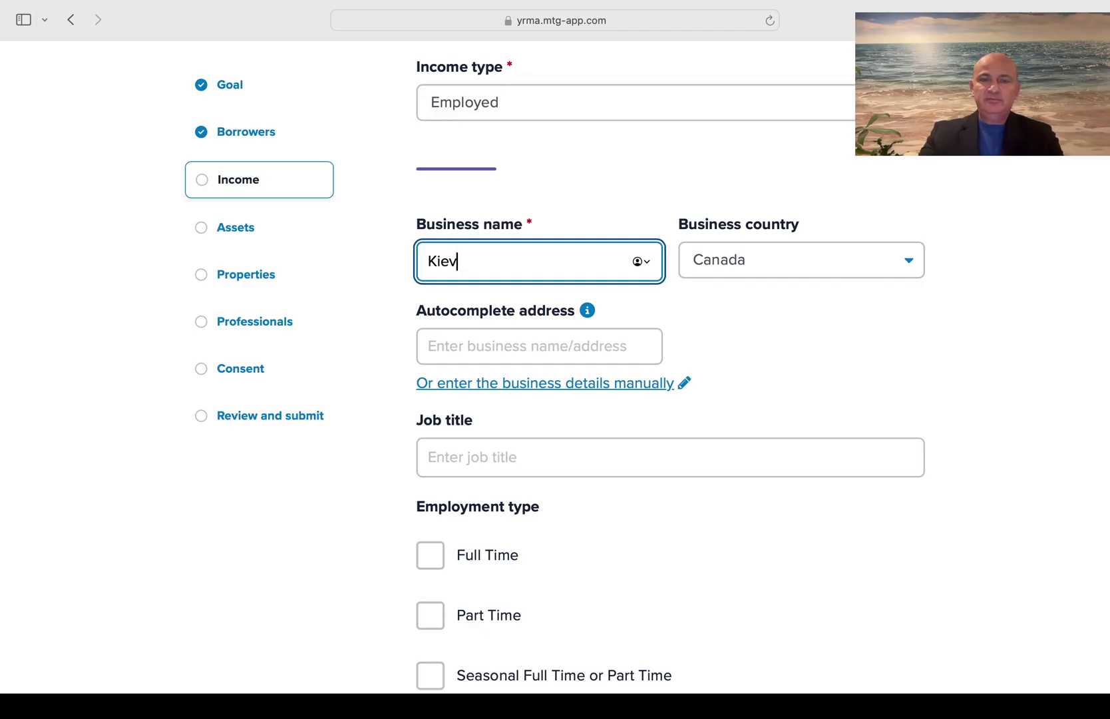
{"action": "type", "text": " Factory"}
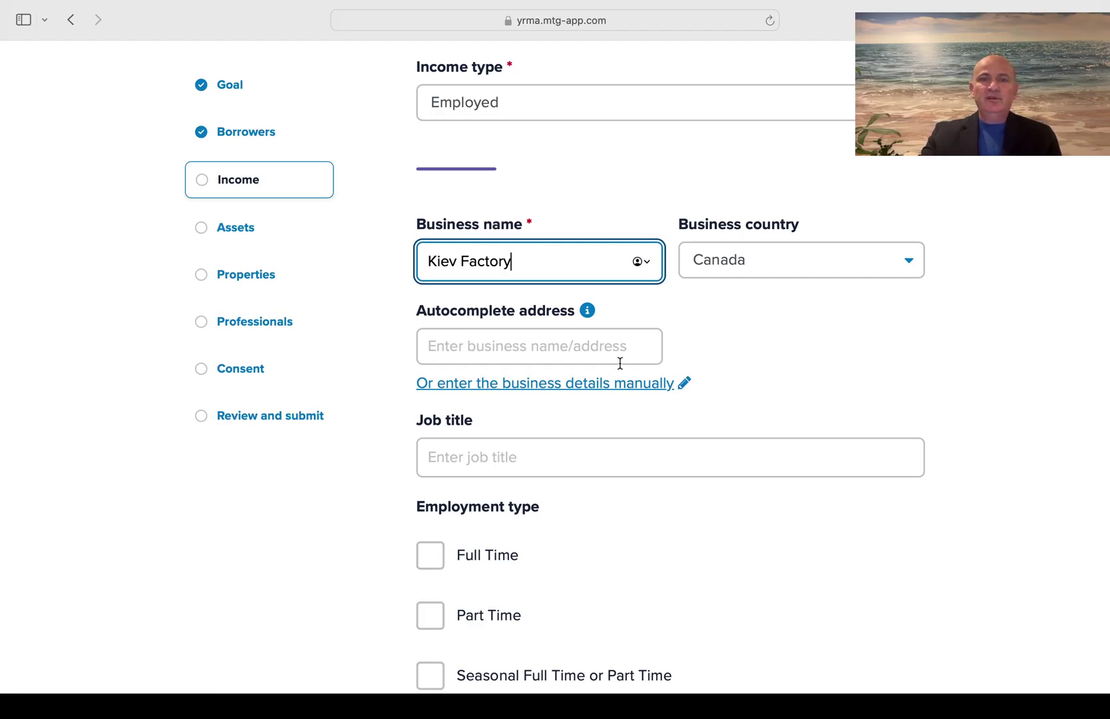
{"action": "left_click", "coordinate": [584, 384]}
{"action": "scroll", "coordinate": [584, 395], "scroll_direction": "down", "scroll_amount": 3}
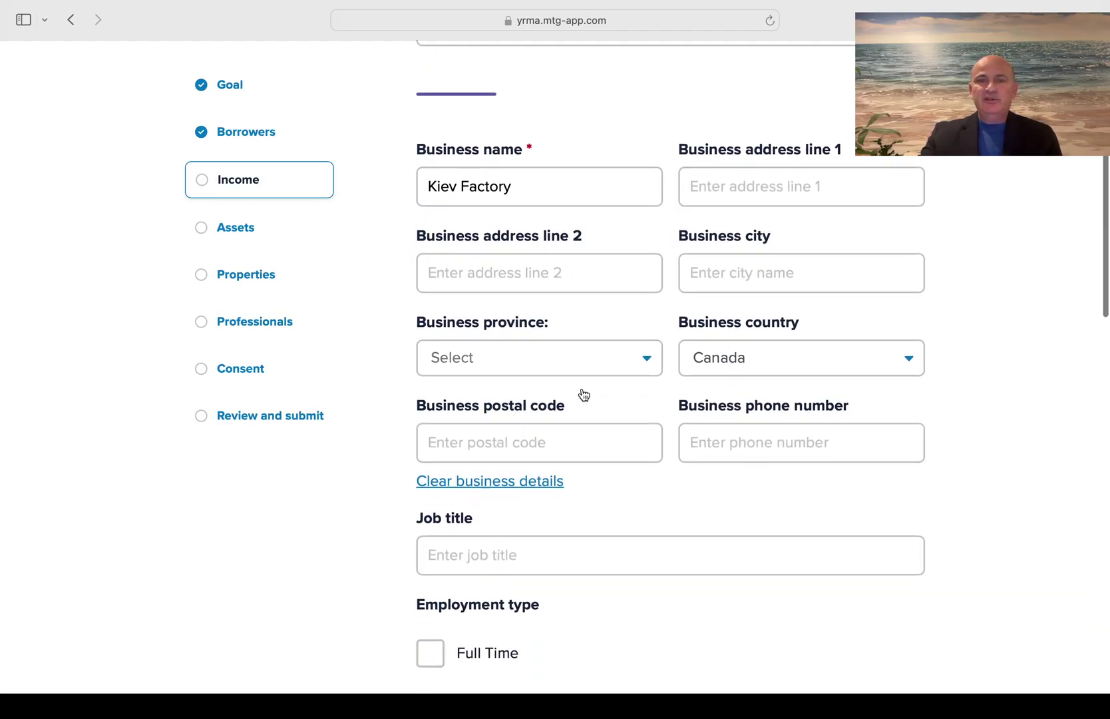
{"action": "scroll", "coordinate": [582, 393], "scroll_direction": "down", "scroll_amount": 1}
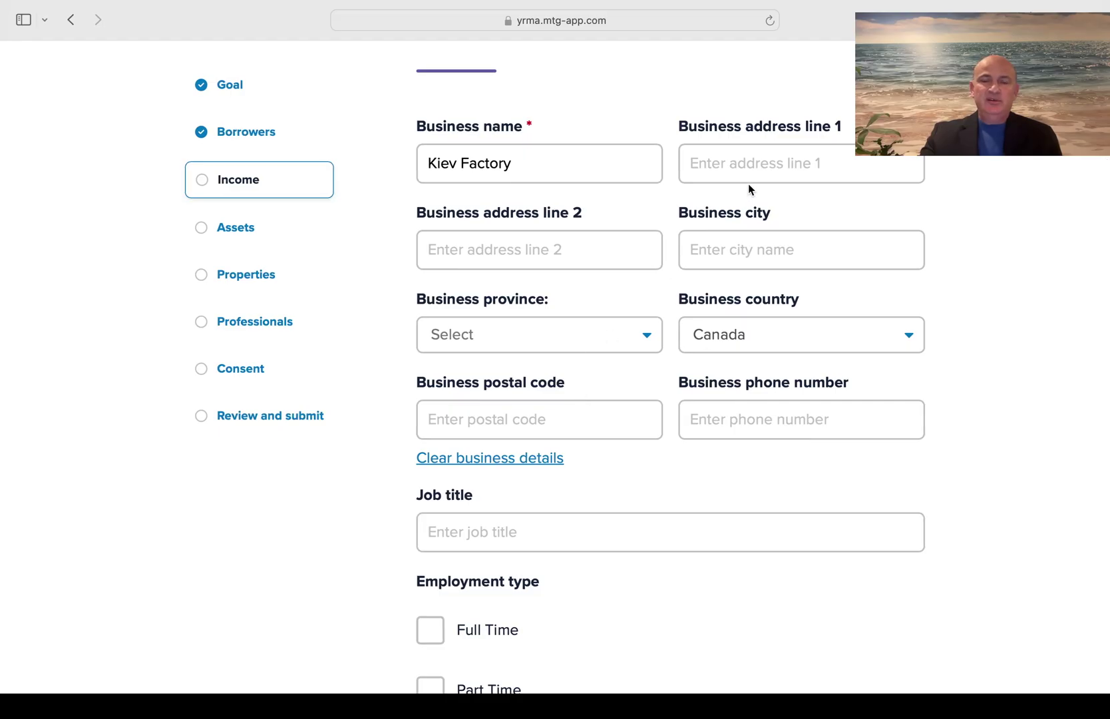
{"action": "left_click", "coordinate": [739, 157]}
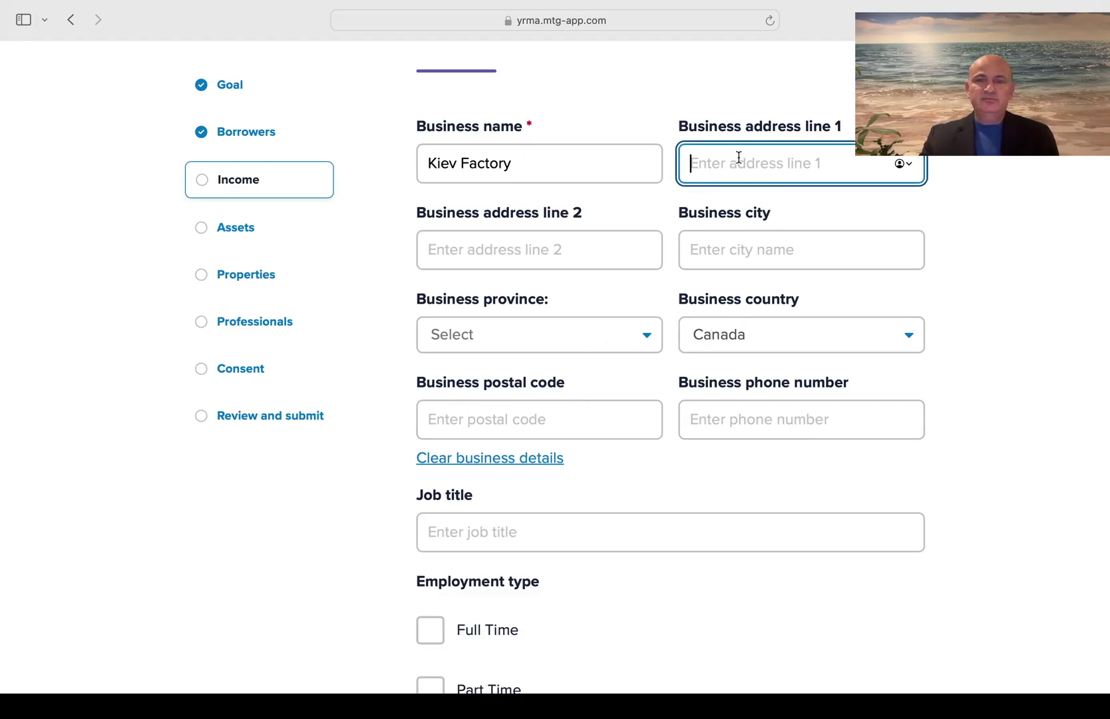
{"action": "type", "text": "Go"}
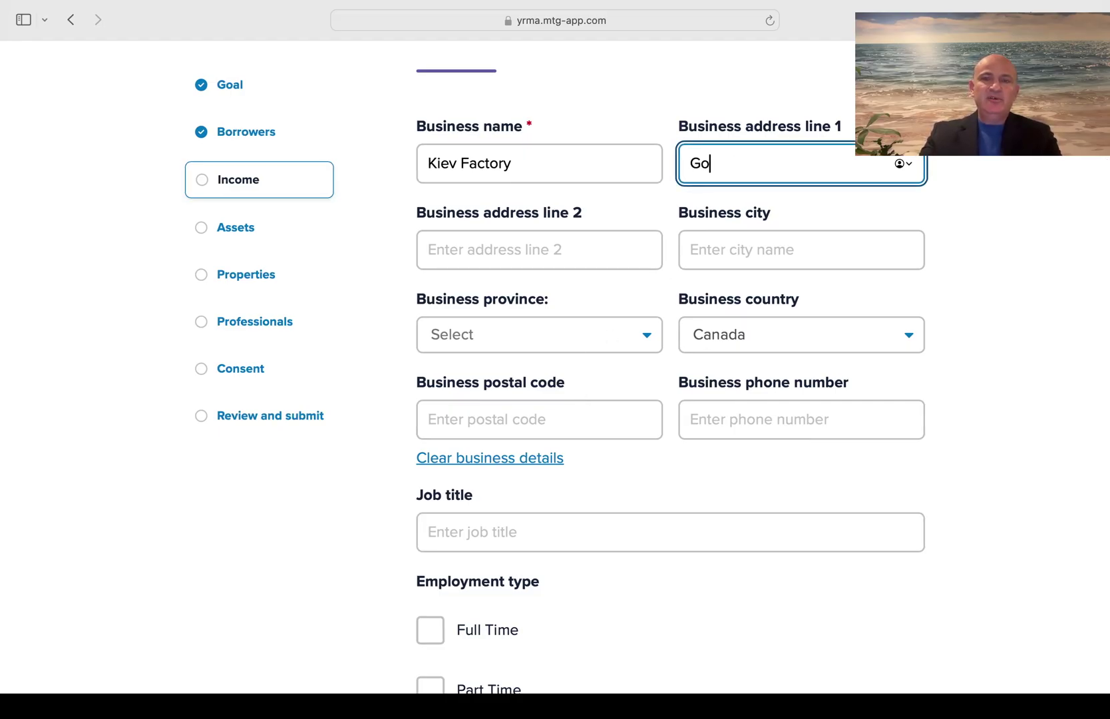
{"action": "key", "text": "BackSpace"}
{"action": "key", "text": "BackSpace"}
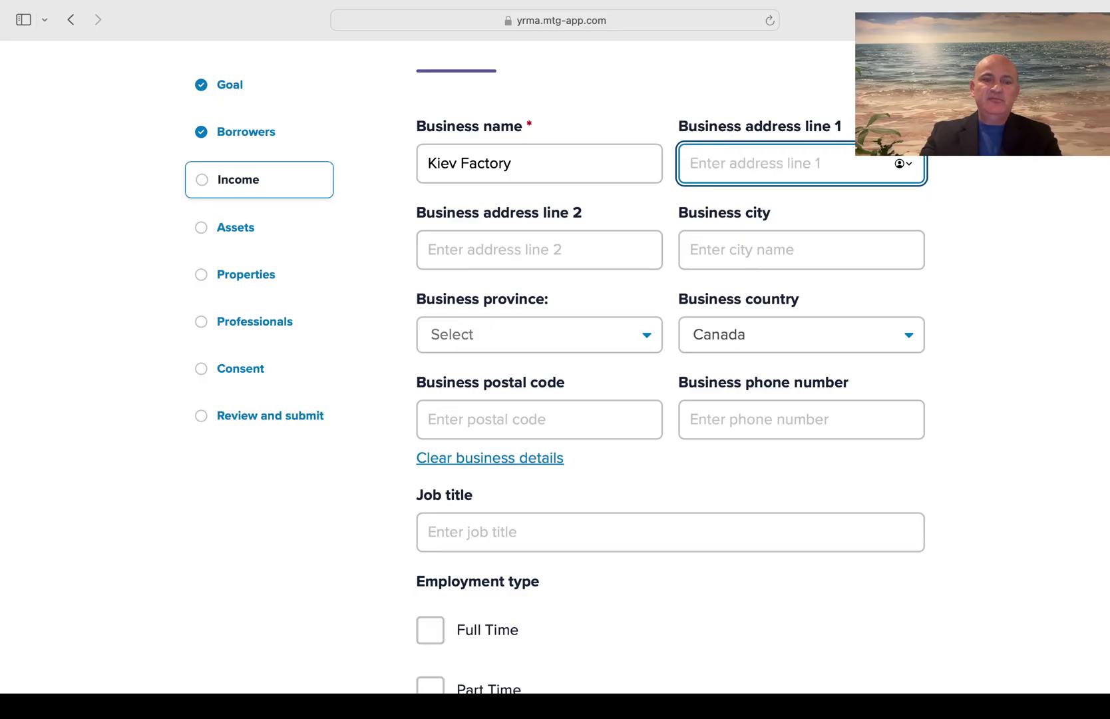
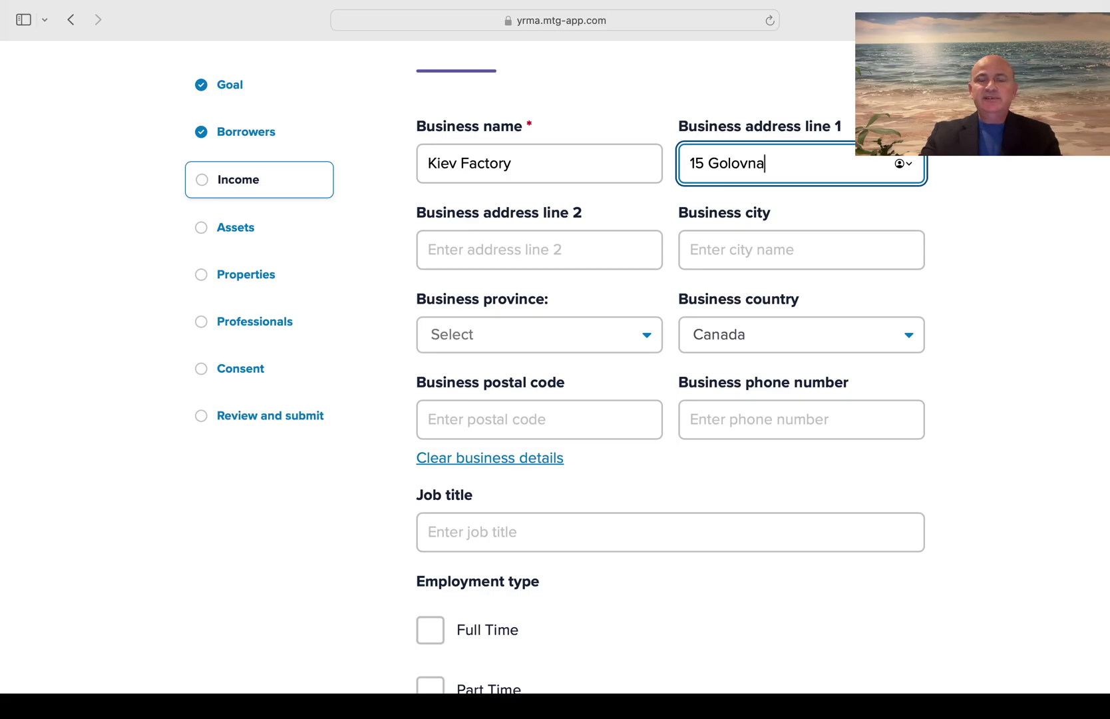
{"action": "scroll", "coordinate": [744, 156], "scroll_direction": "down", "scroll_amount": 2}
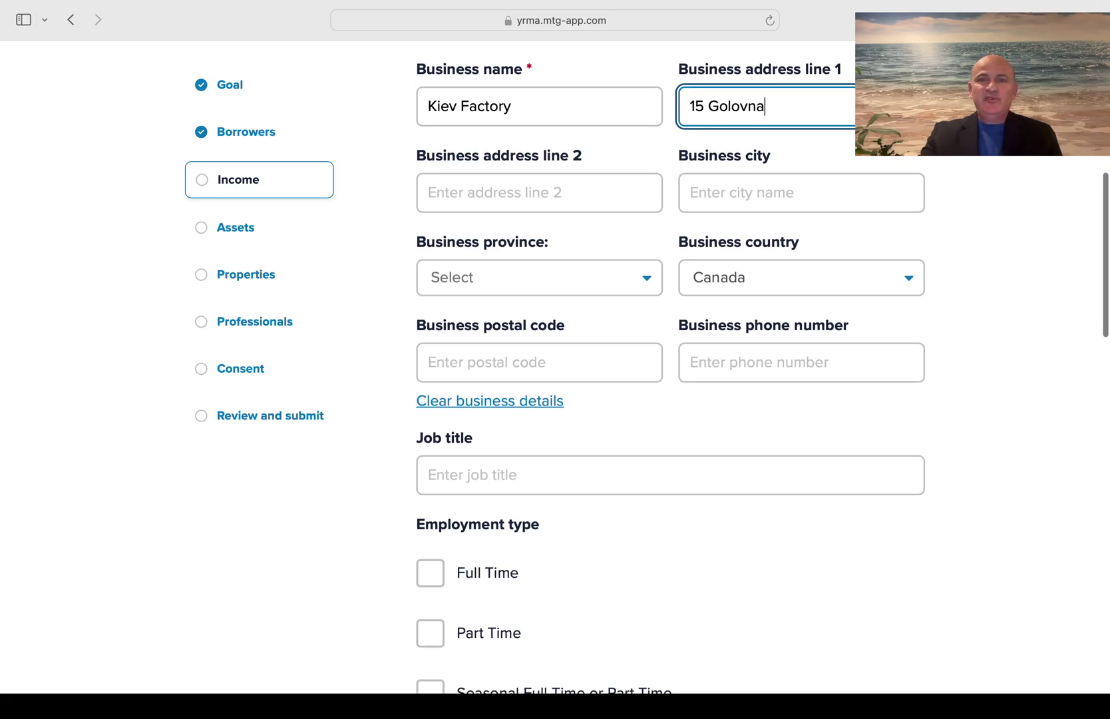
{"action": "left_click", "coordinate": [754, 201]}
{"action": "type", "text": "Kie"}
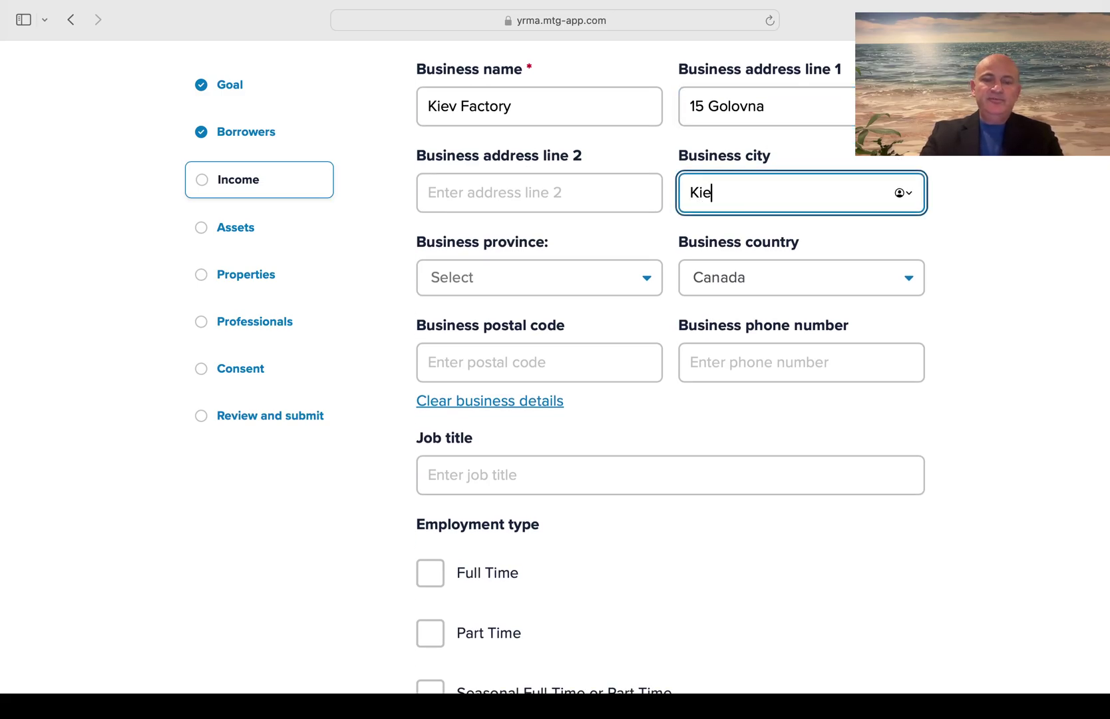
{"action": "type", "text": "v Ukraine"}
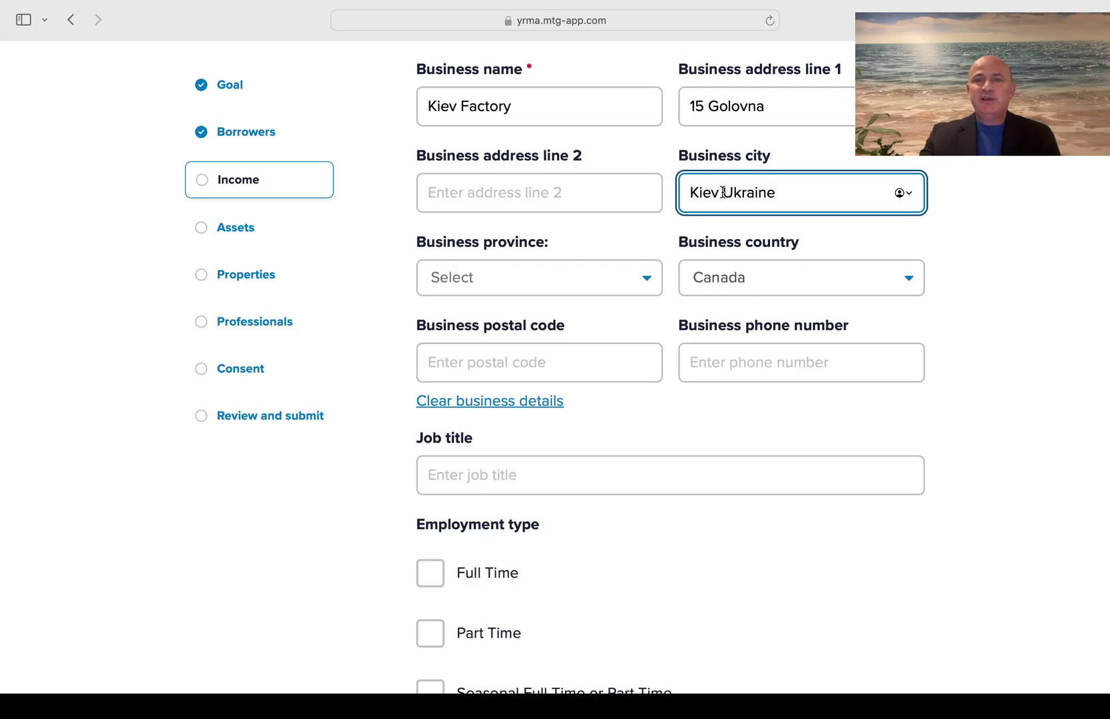
Set the business province to Ontario
{"action": "left_click", "coordinate": [962, 155]}
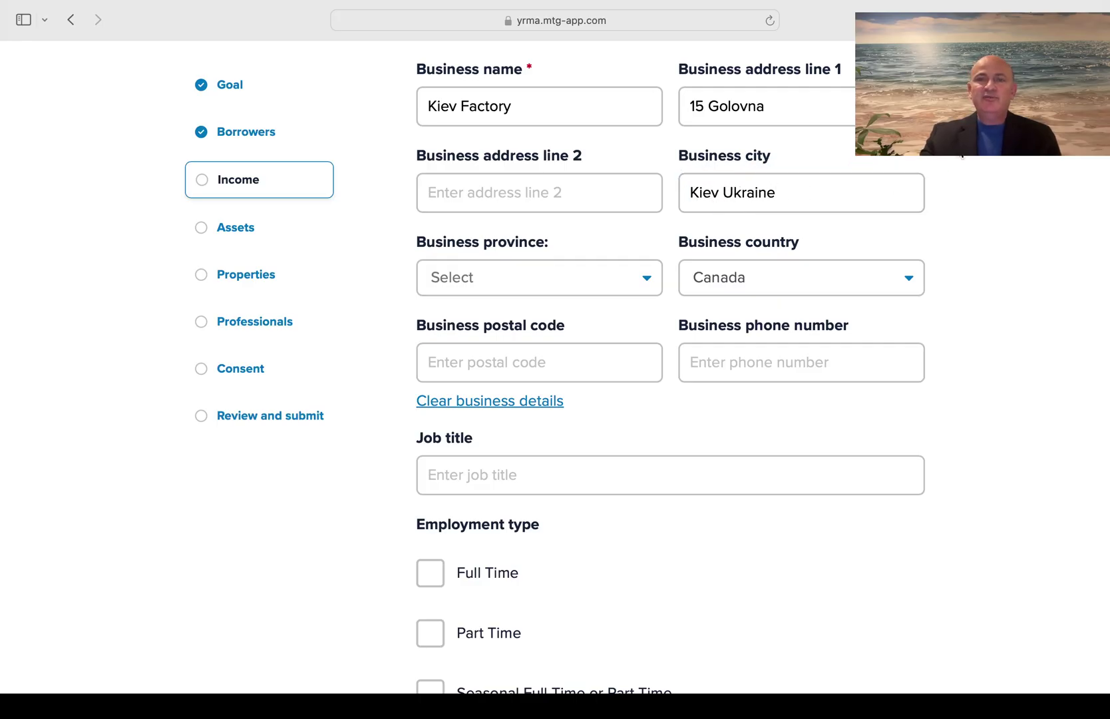
{"action": "left_click", "coordinate": [533, 280]}
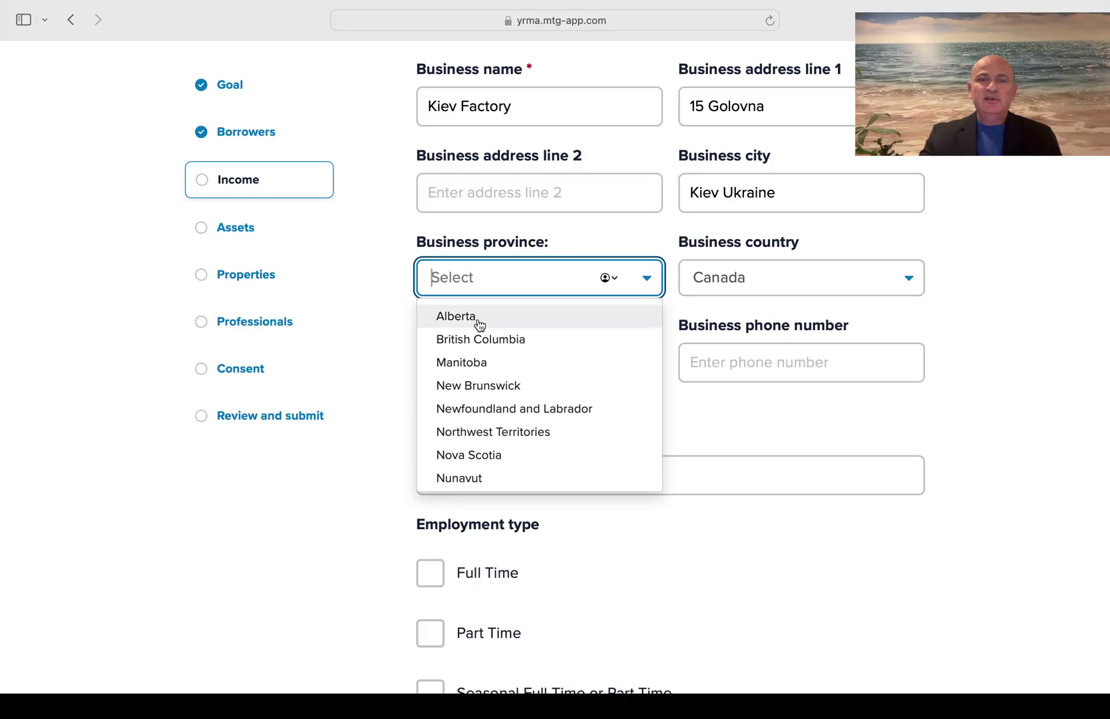
{"action": "scroll", "coordinate": [486, 324], "scroll_direction": "down", "scroll_amount": 3}
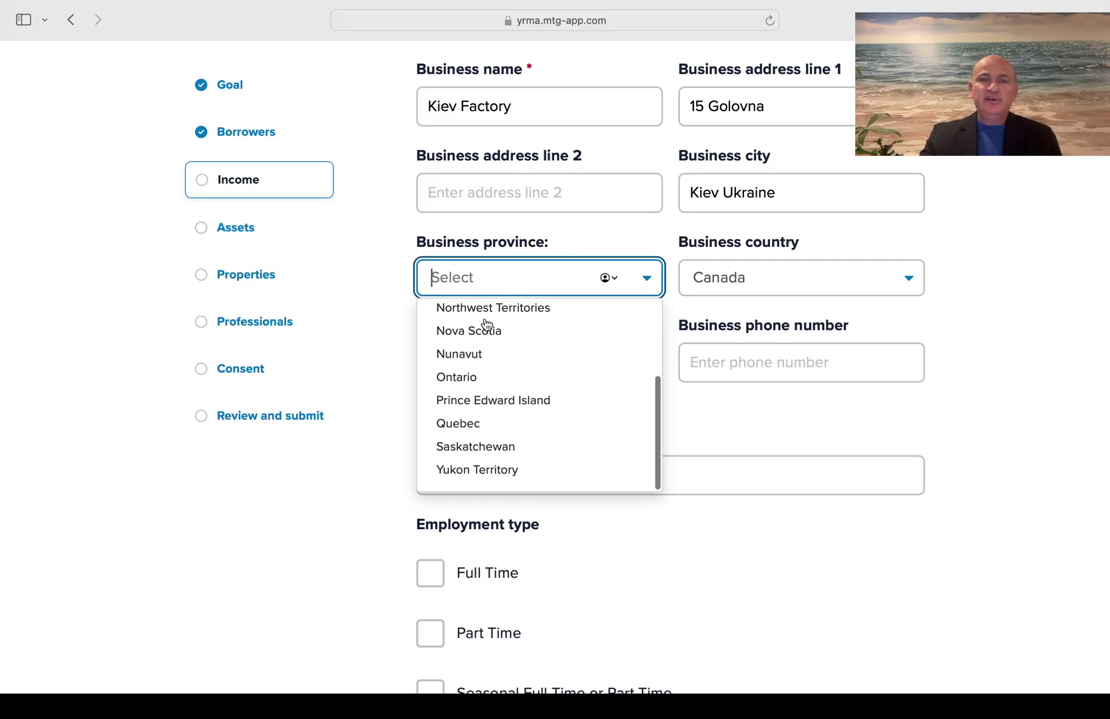
{"action": "left_click", "coordinate": [470, 382]}
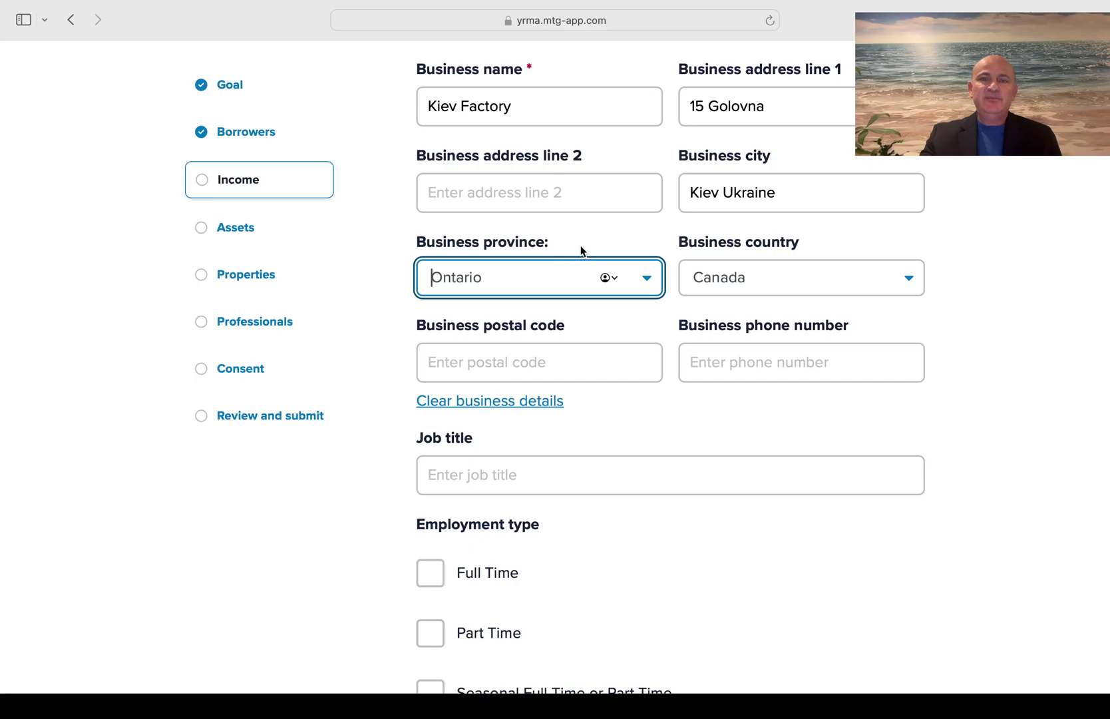
{"action": "scroll", "coordinate": [581, 251], "scroll_direction": "down", "scroll_amount": 5}
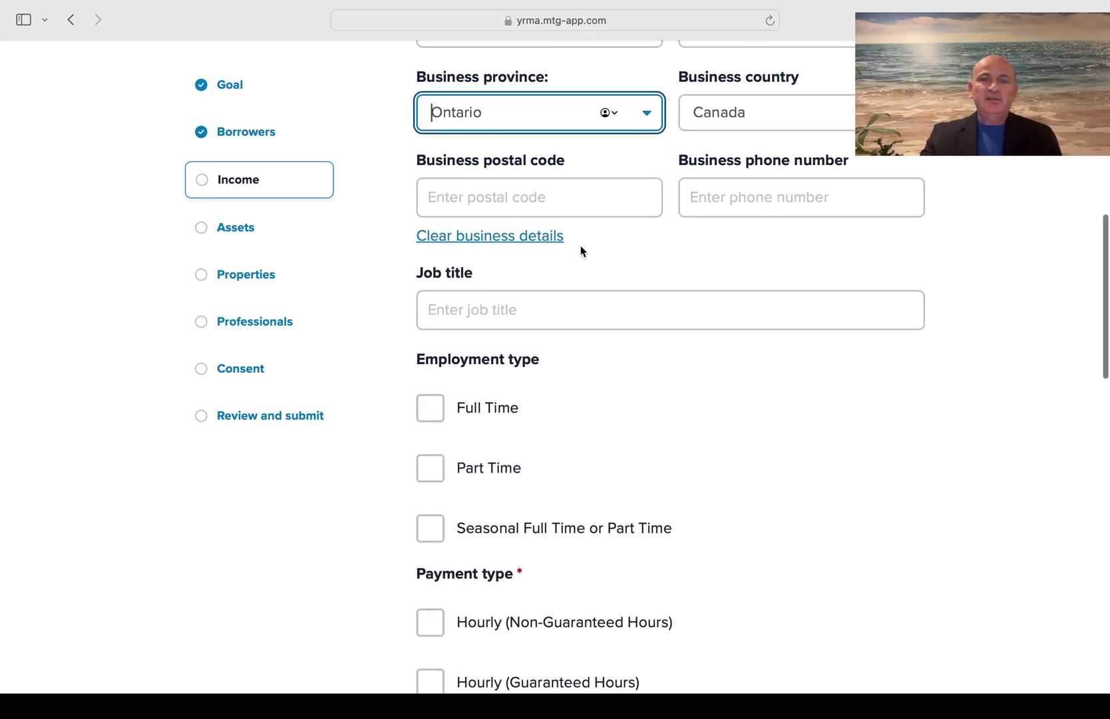
Mark the Kiev Factory job Full Time, Hourly (Guaranteed Hours), with income 2000
{"action": "left_click", "coordinate": [428, 362]}
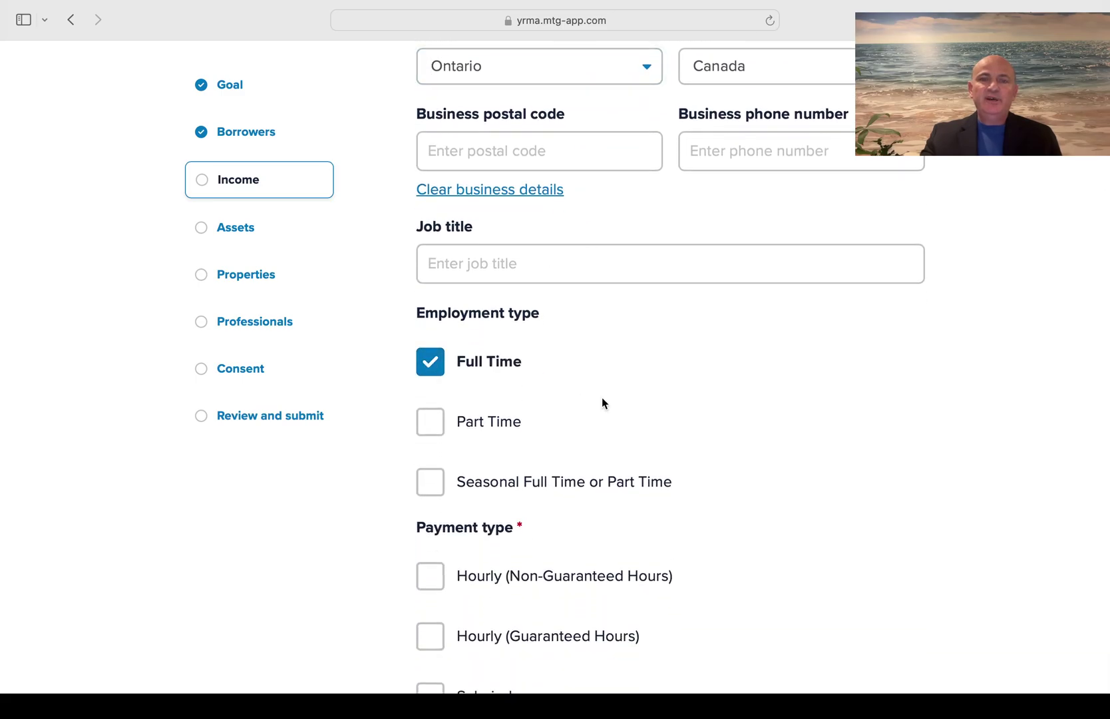
{"action": "scroll", "coordinate": [661, 445], "scroll_direction": "down", "scroll_amount": 1}
{"action": "scroll", "coordinate": [663, 444], "scroll_direction": "down", "scroll_amount": 9}
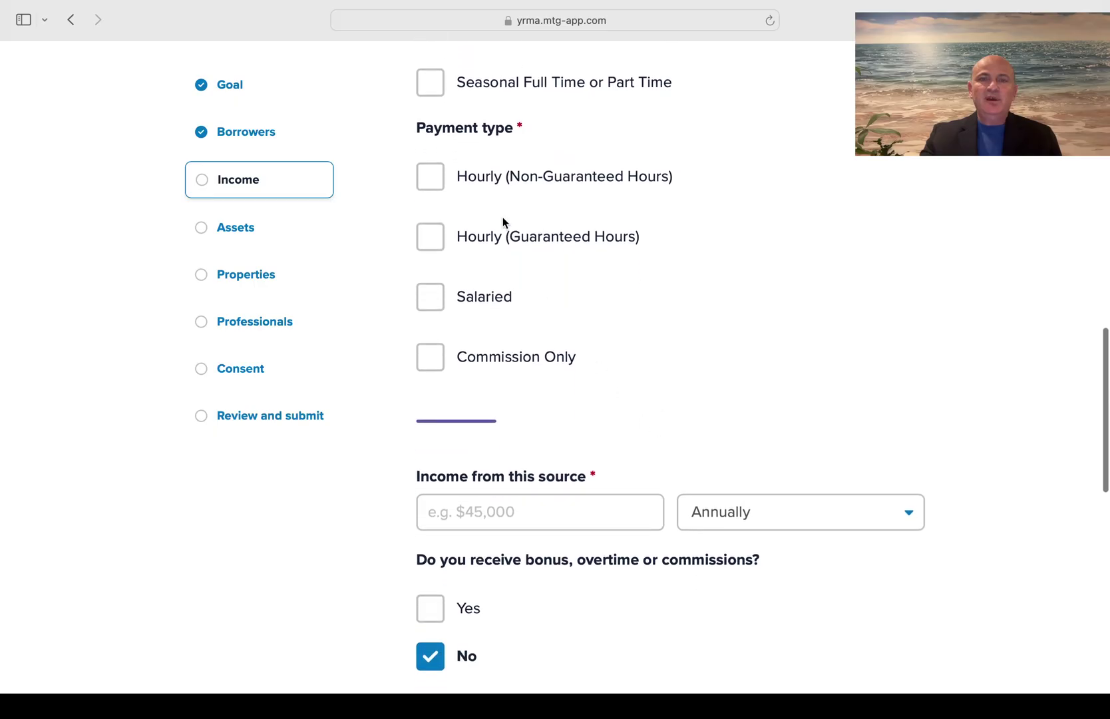
{"action": "left_click", "coordinate": [429, 237]}
{"action": "scroll", "coordinate": [689, 314], "scroll_direction": "down", "scroll_amount": 4}
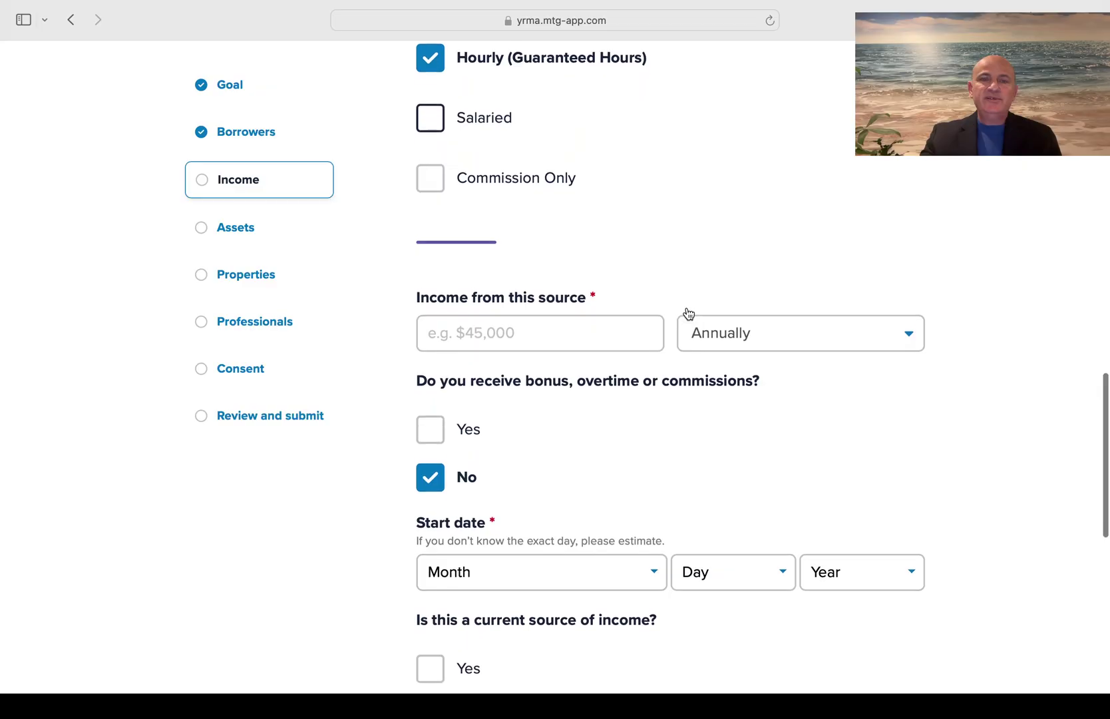
{"action": "left_click", "coordinate": [563, 329]}
{"action": "type", "text": "2000"}
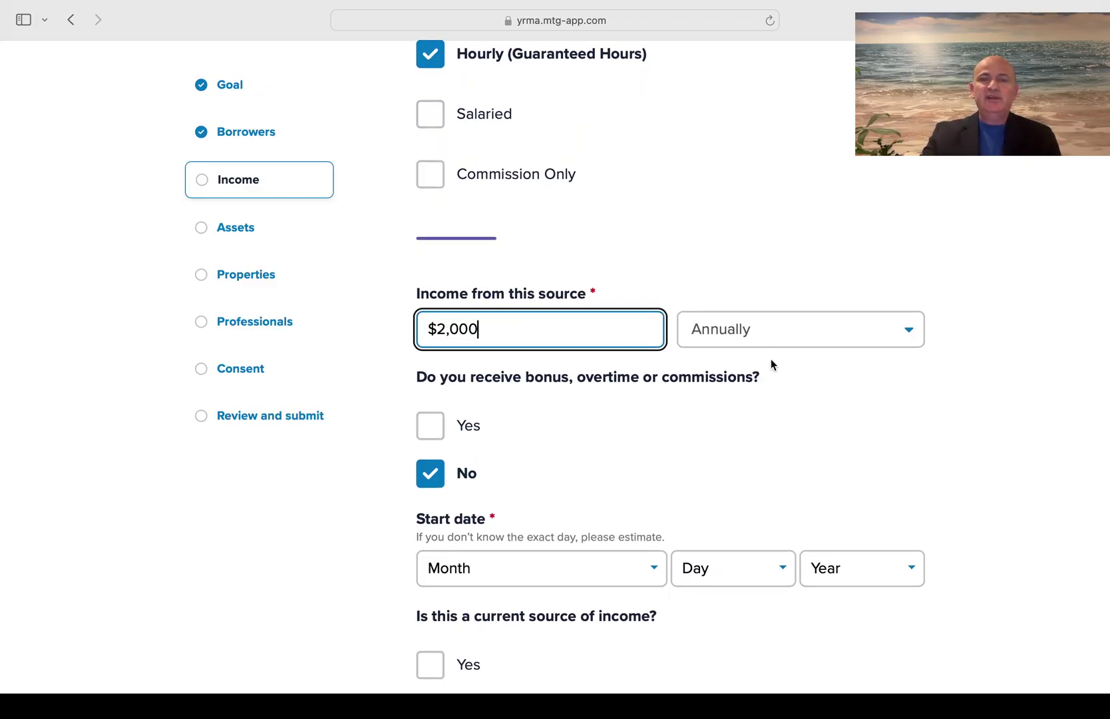
{"action": "left_click", "coordinate": [732, 419]}
{"action": "scroll", "coordinate": [732, 418], "scroll_direction": "down", "scroll_amount": 5}
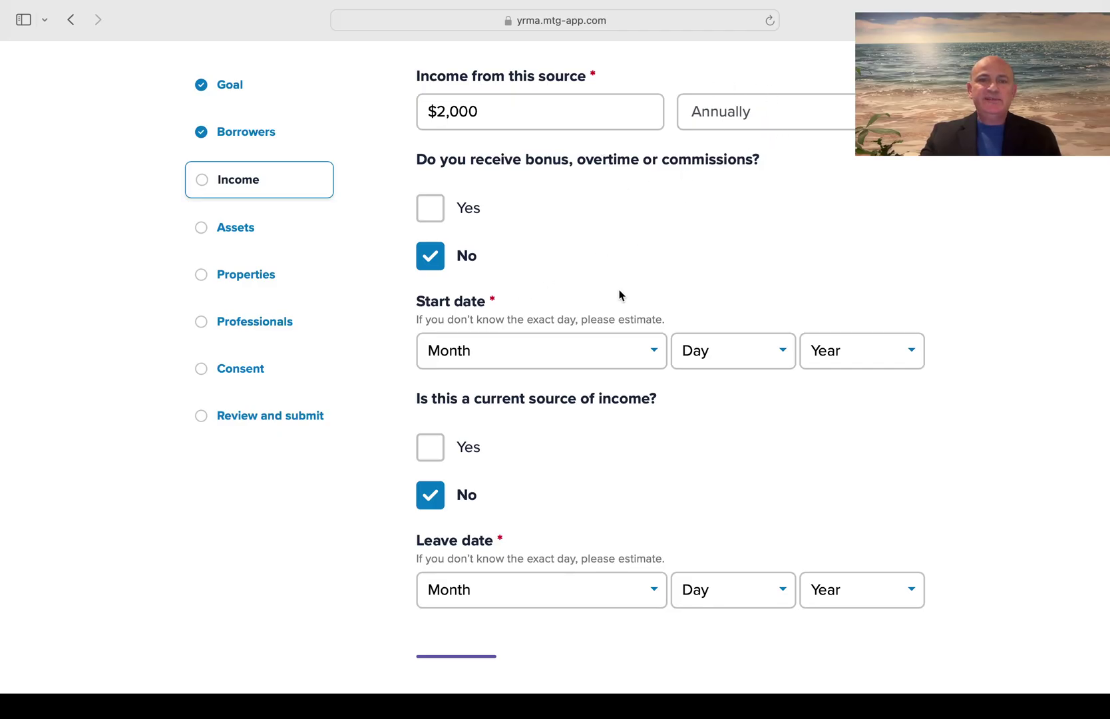
Set the income start date to March 01, 2020
{"action": "left_click", "coordinate": [621, 354]}
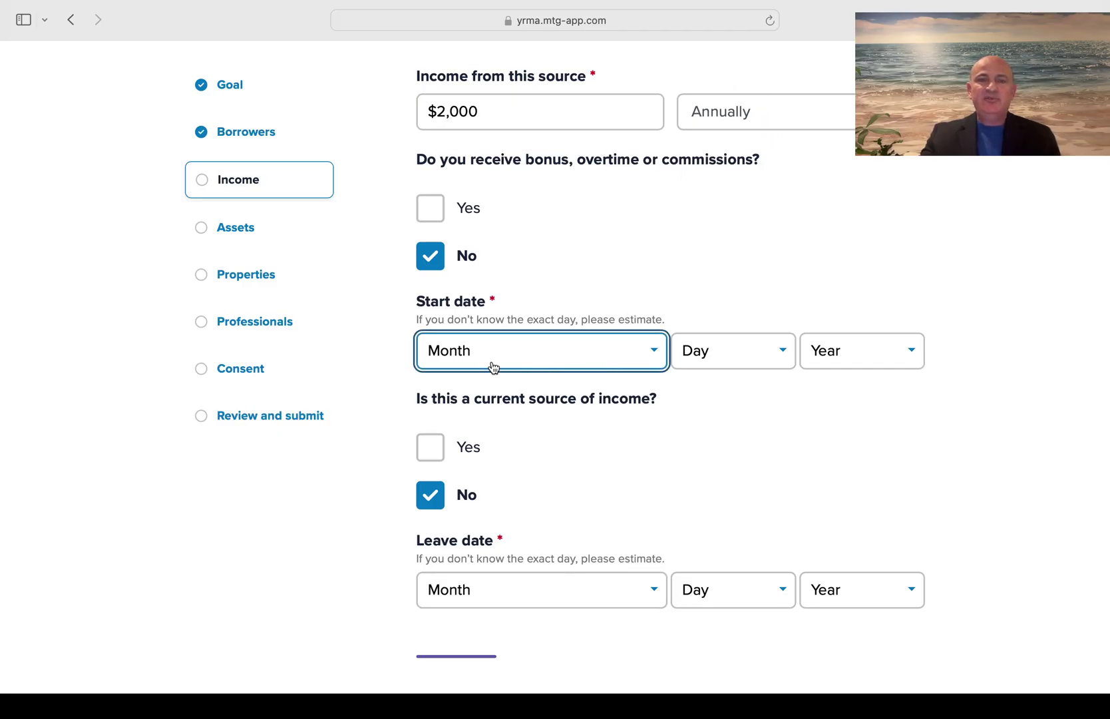
{"action": "left_click", "coordinate": [487, 426]}
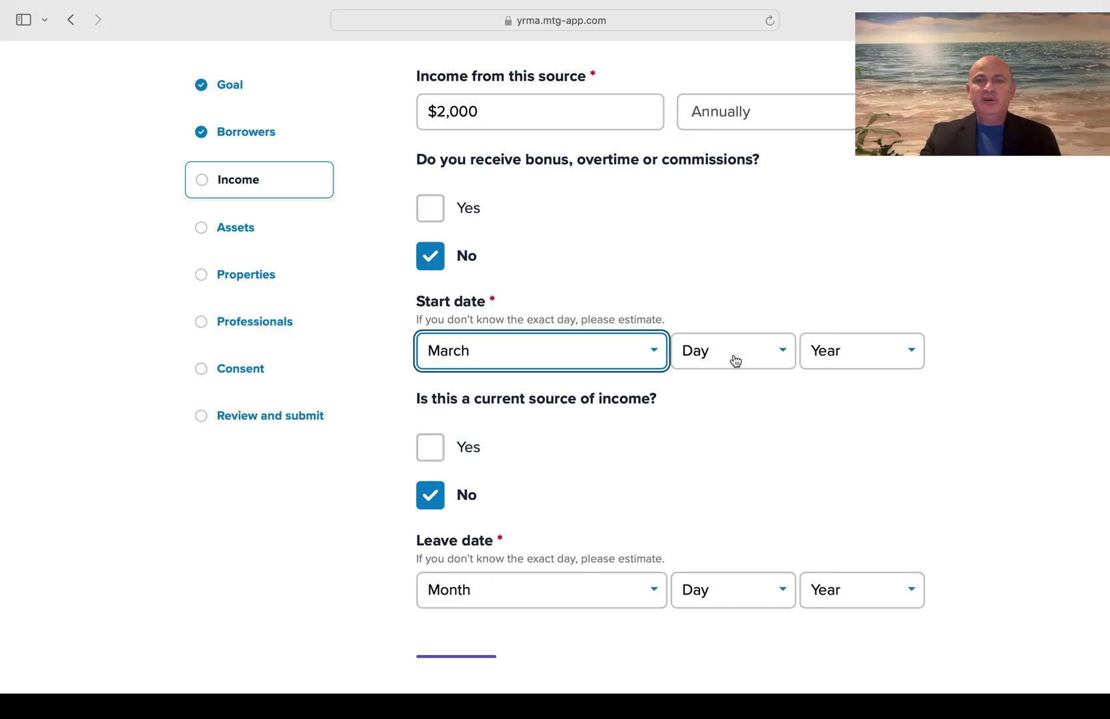
{"action": "left_click", "coordinate": [740, 359]}
{"action": "left_click", "coordinate": [715, 378]}
{"action": "left_click", "coordinate": [865, 357]}
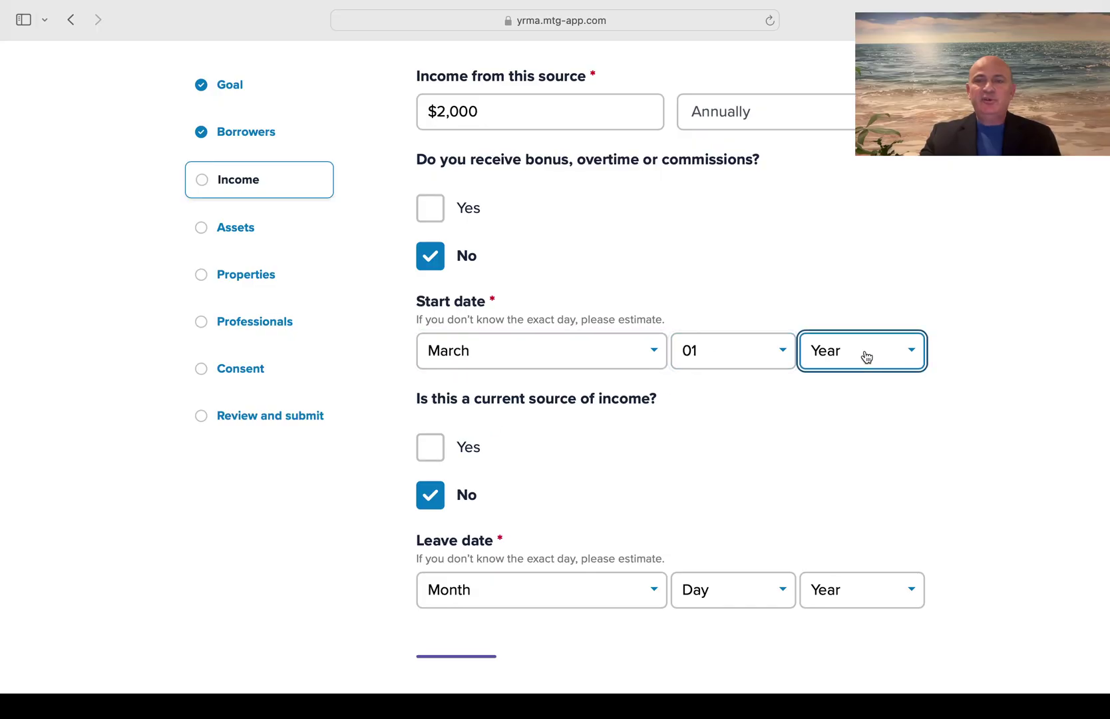
{"action": "left_click", "coordinate": [851, 466]}
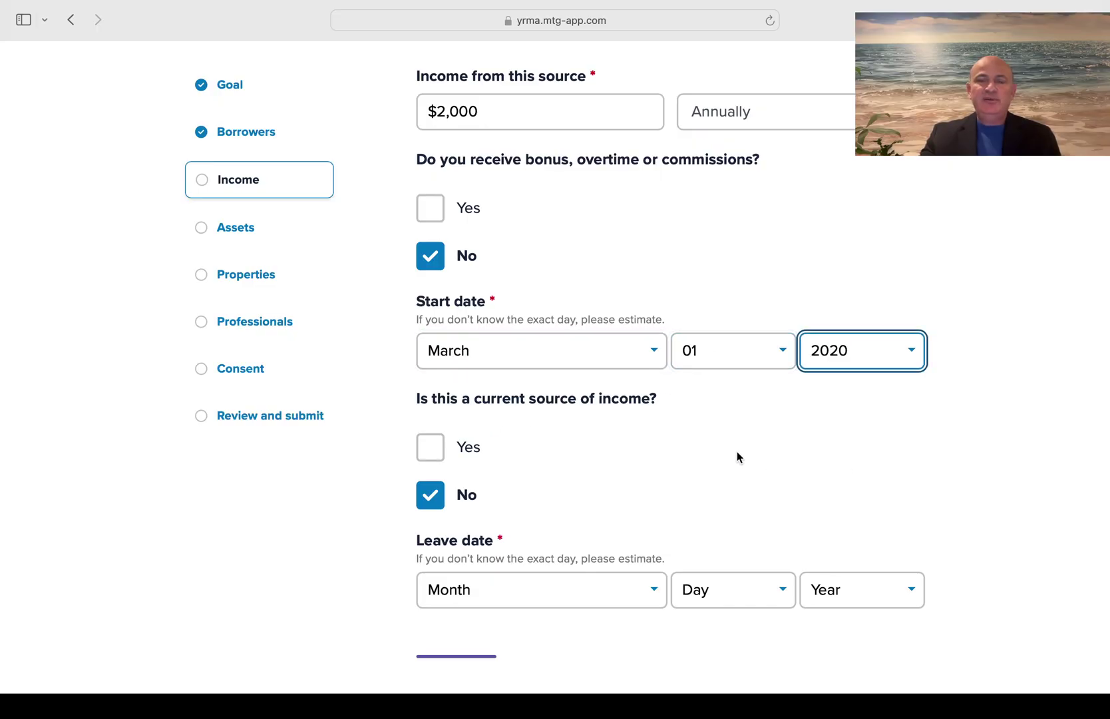
{"action": "scroll", "coordinate": [736, 451], "scroll_direction": "down", "scroll_amount": 3}
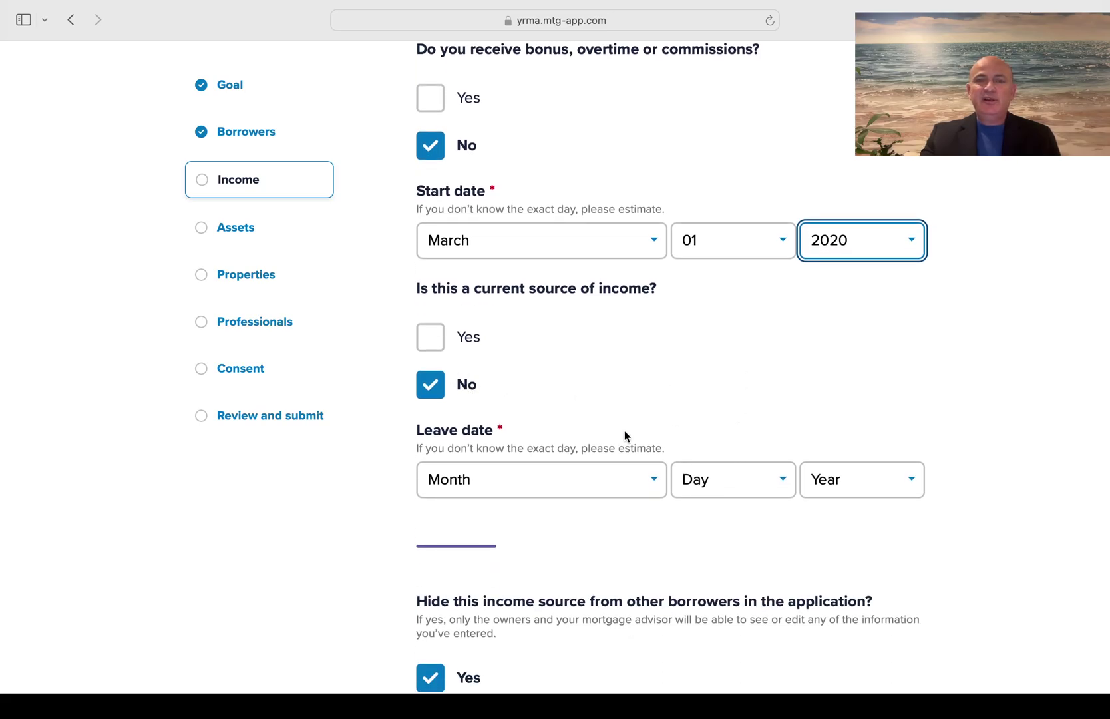
Set the leave date to February 01, 2023 and answer No to hiding this income
{"action": "left_click", "coordinate": [634, 485]}
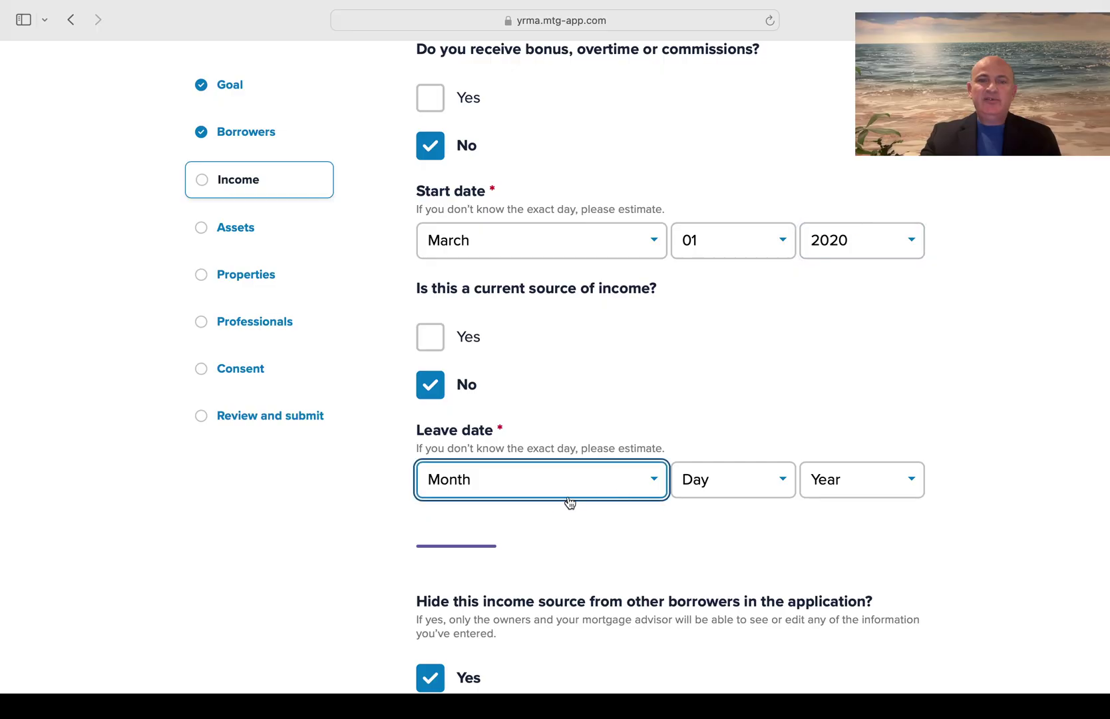
{"action": "key", "text": "f"}
{"action": "left_click", "coordinate": [744, 480]}
{"action": "key", "text": "0"}
{"action": "left_click", "coordinate": [870, 479]}
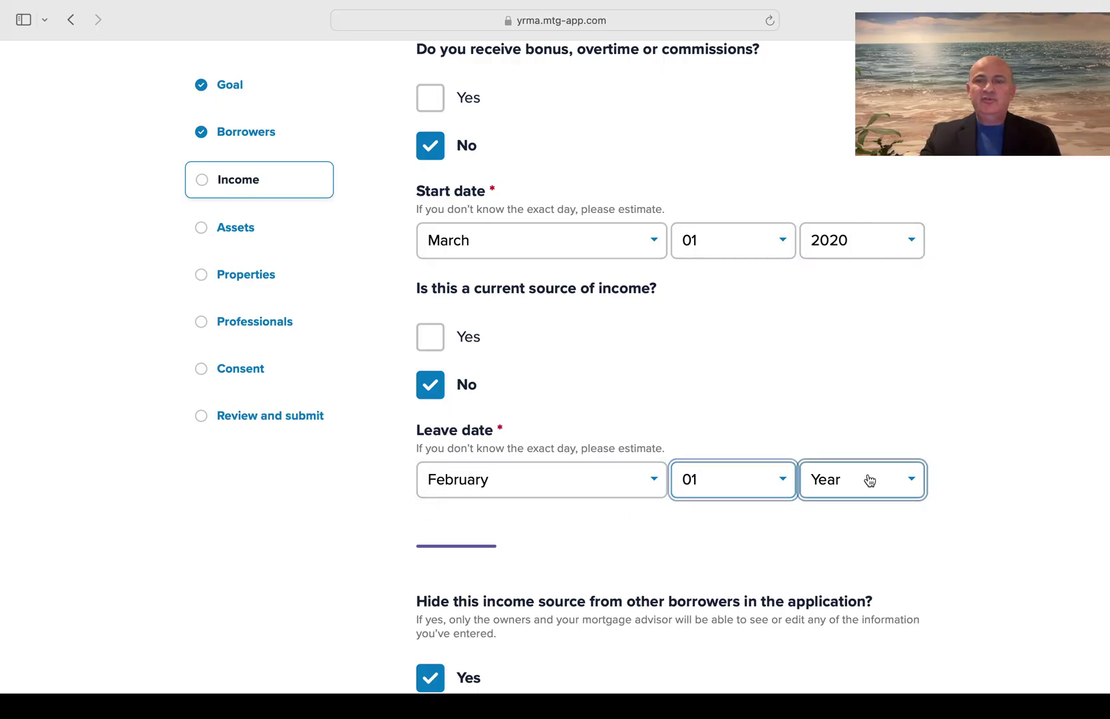
{"action": "key", "text": "2"}
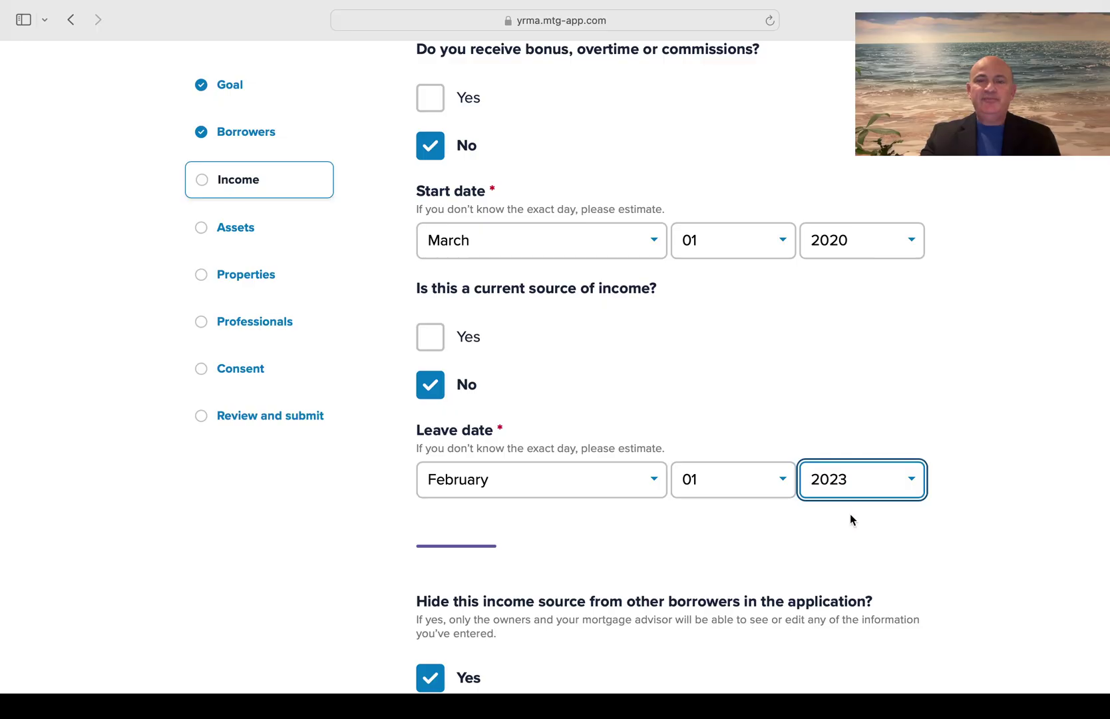
{"action": "scroll", "coordinate": [852, 520], "scroll_direction": "down", "scroll_amount": 5}
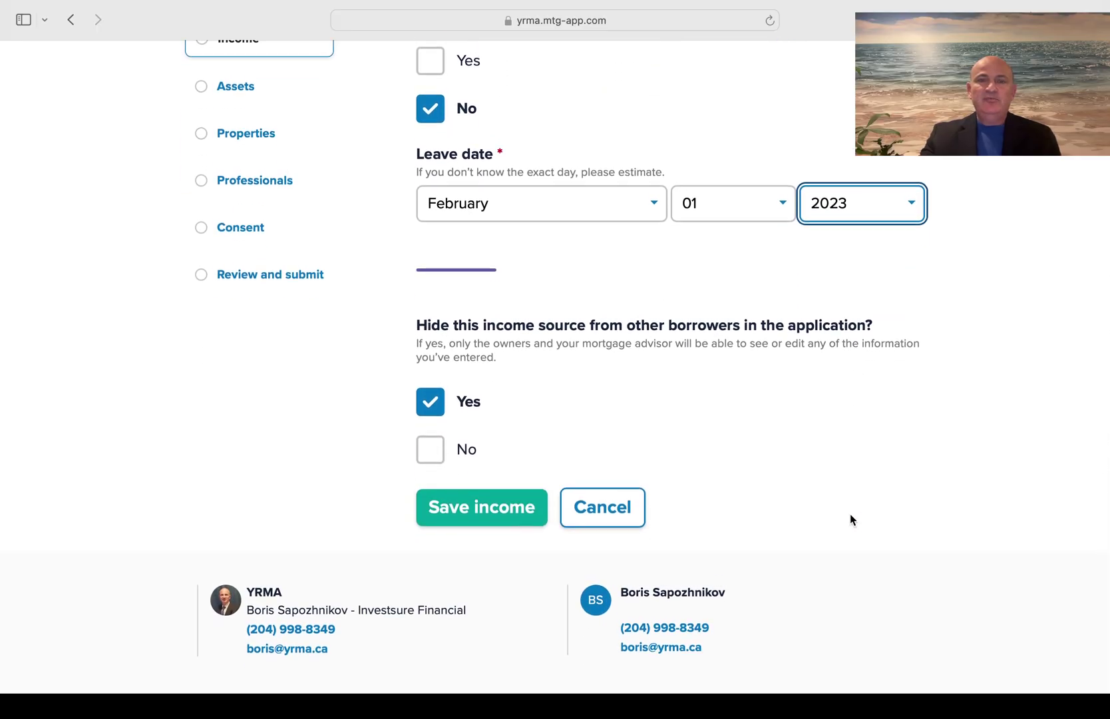
{"action": "left_click", "coordinate": [437, 455]}
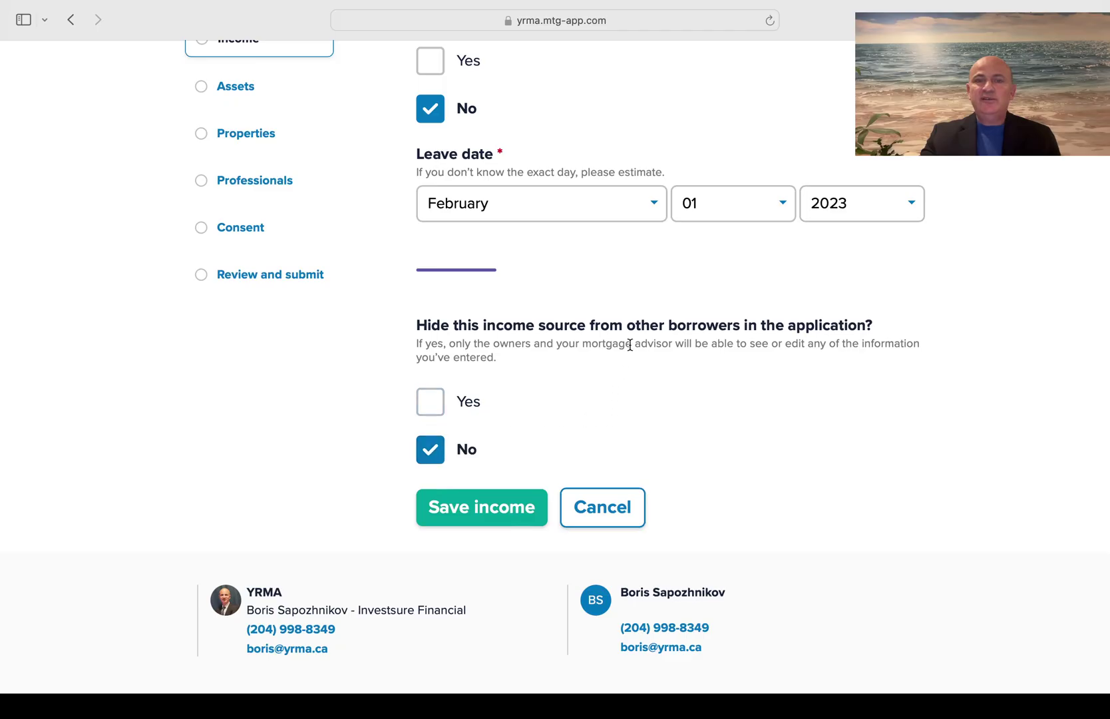
Save the $2,000 income and start a Self Employed income for the second borrower
{"action": "left_click", "coordinate": [474, 516]}
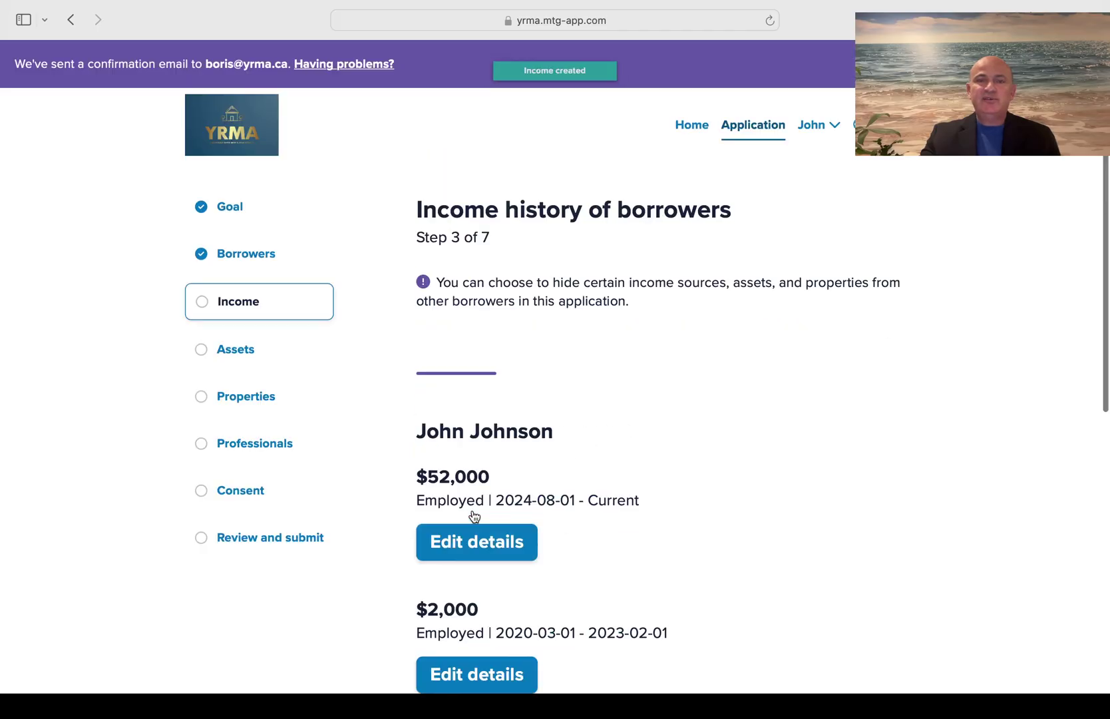
{"action": "scroll", "coordinate": [729, 469], "scroll_direction": "down", "scroll_amount": 4}
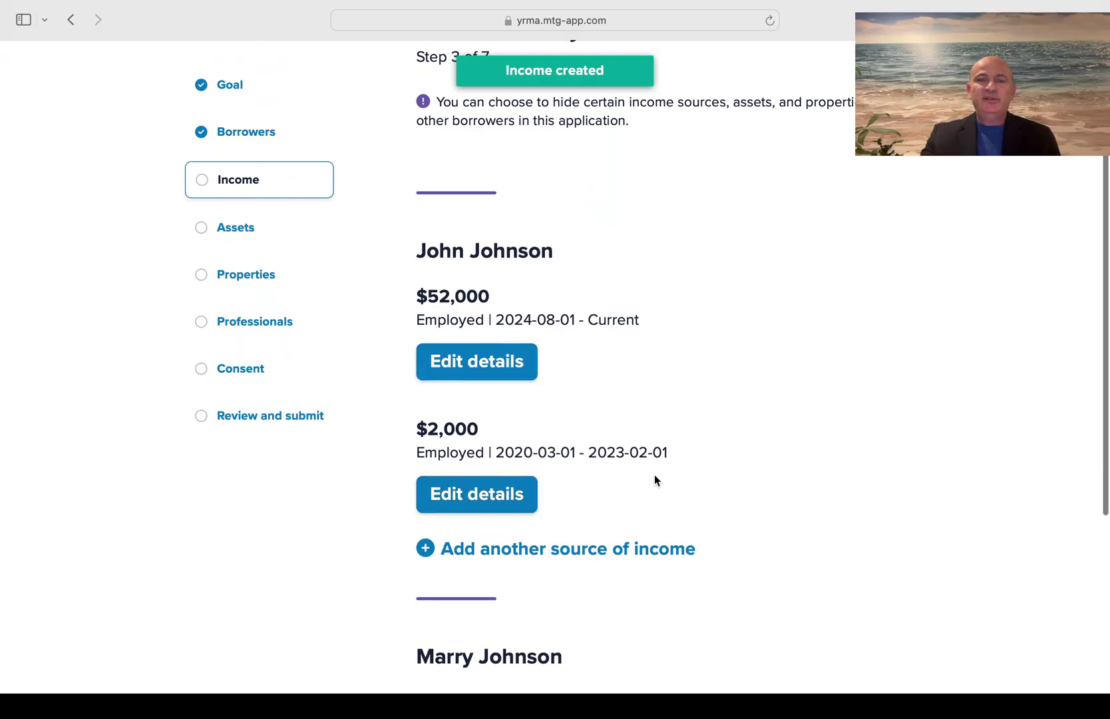
{"action": "scroll", "coordinate": [654, 476], "scroll_direction": "down", "scroll_amount": 5}
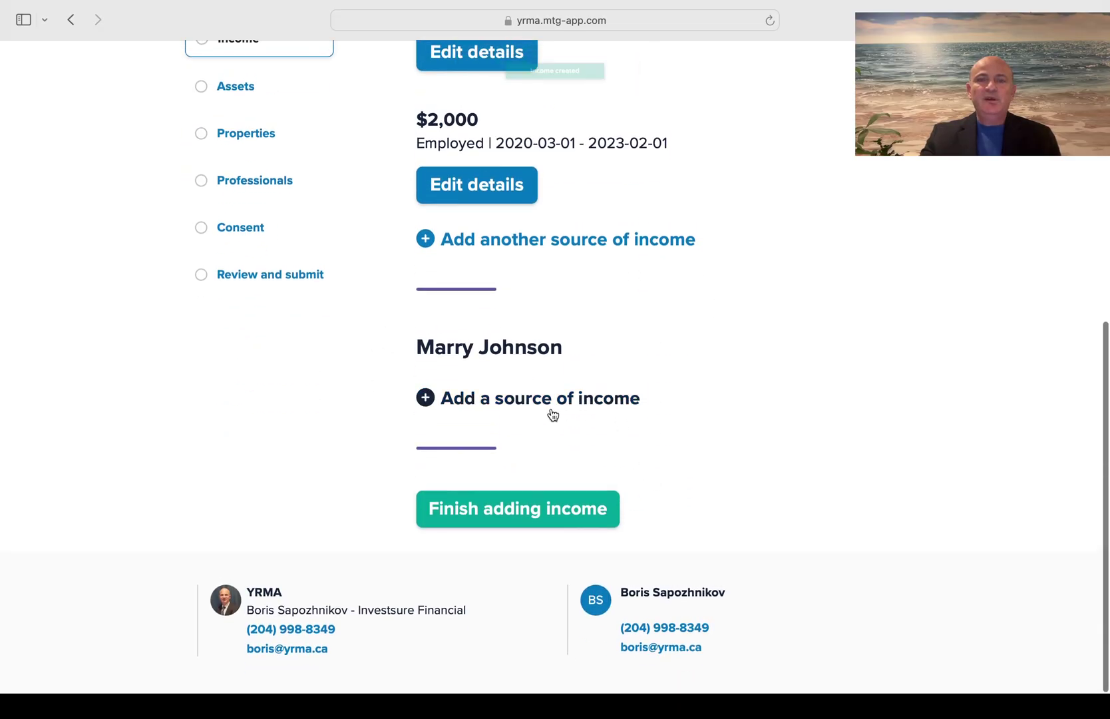
{"action": "left_click", "coordinate": [511, 399]}
{"action": "scroll", "coordinate": [510, 400], "scroll_direction": "down", "scroll_amount": 3}
{"action": "left_click", "coordinate": [534, 358]}
{"action": "left_click", "coordinate": [492, 409]}
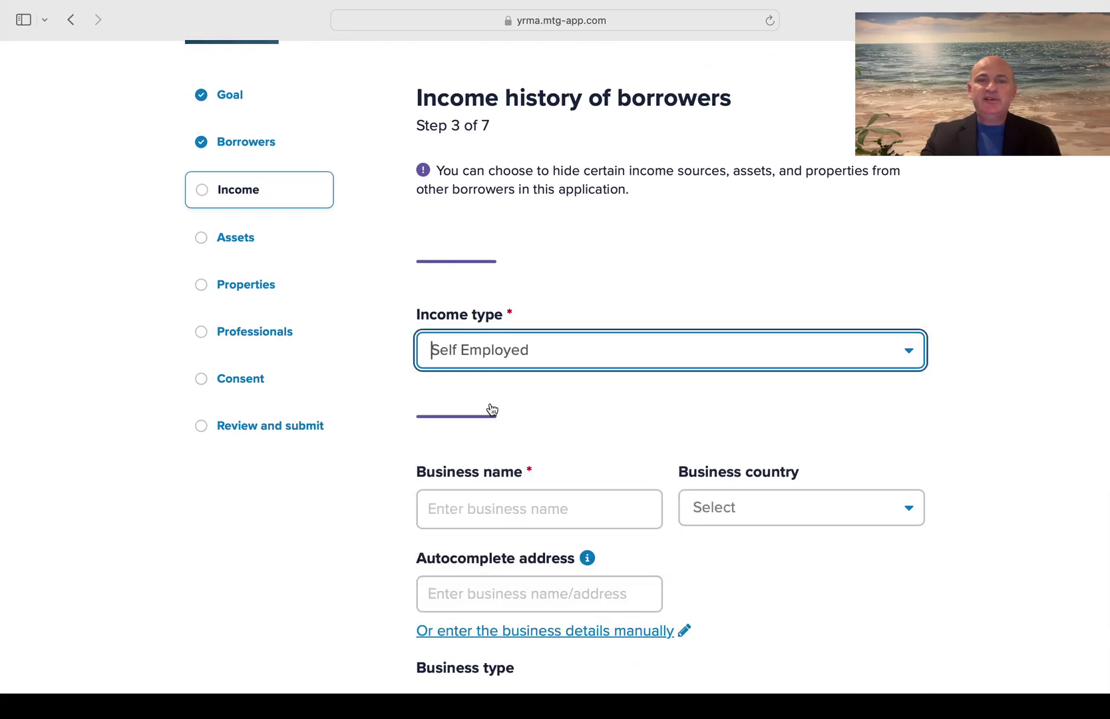
Enter a business name, set country Canada, and mark the business Sole Proprietor
{"action": "scroll", "coordinate": [492, 409], "scroll_direction": "down", "scroll_amount": 3}
{"action": "left_click", "coordinate": [507, 371]}
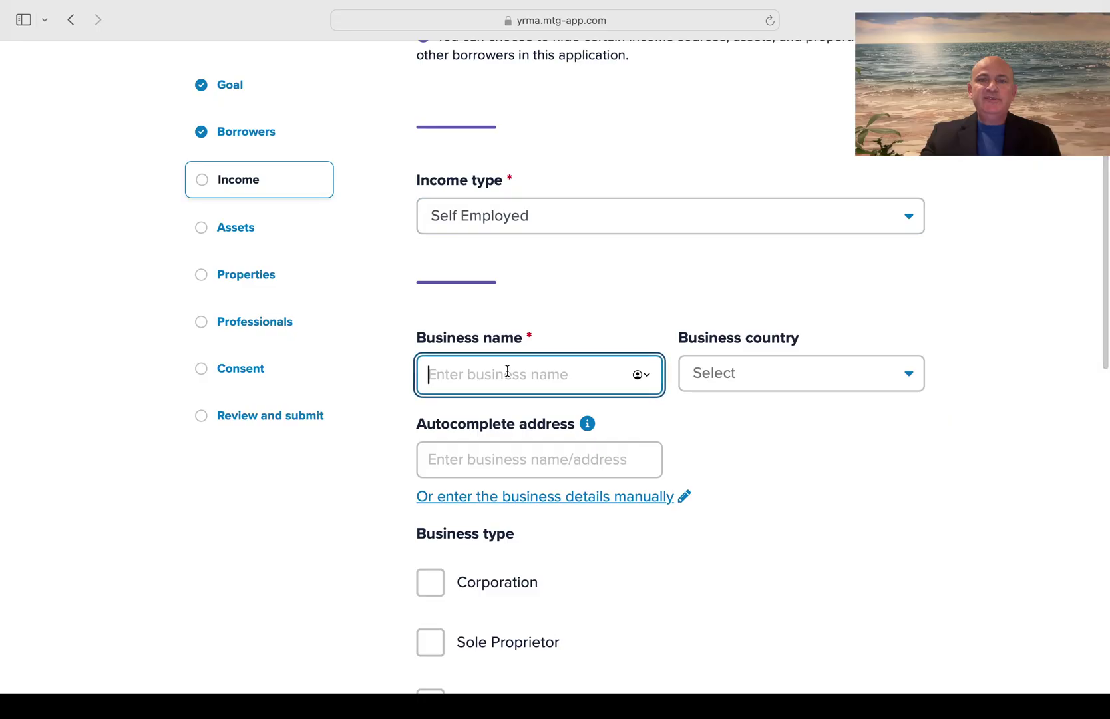
{"action": "type", "text": "arry"}
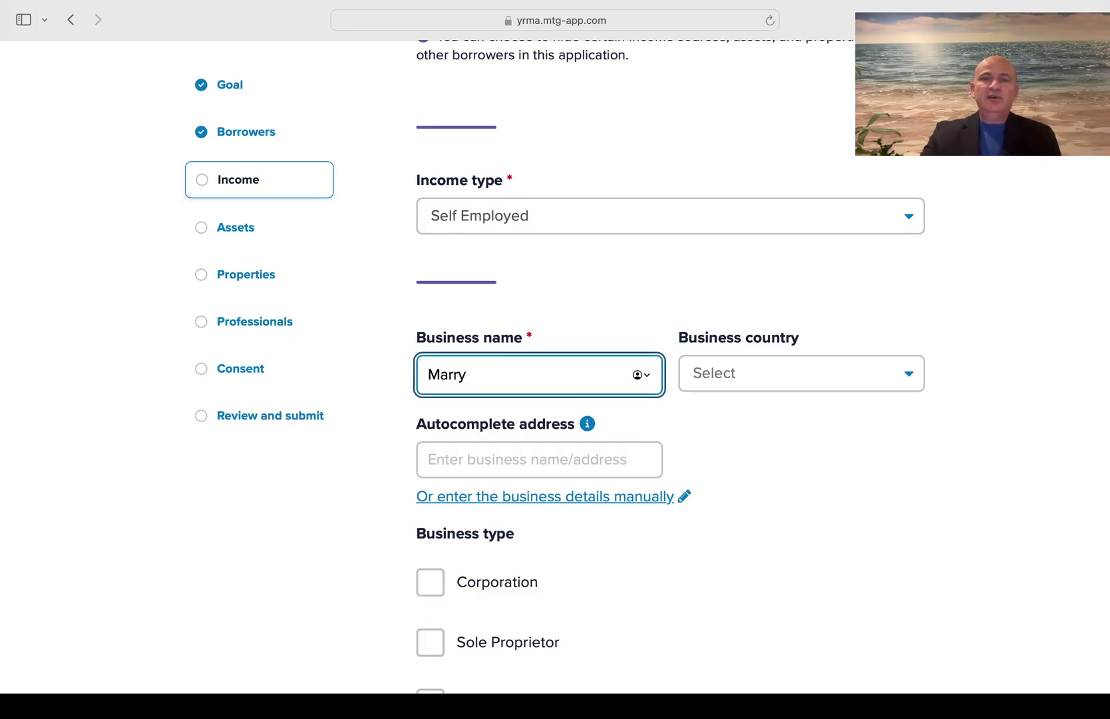
{"action": "left_click", "coordinate": [776, 374]}
{"action": "left_click", "coordinate": [763, 417]}
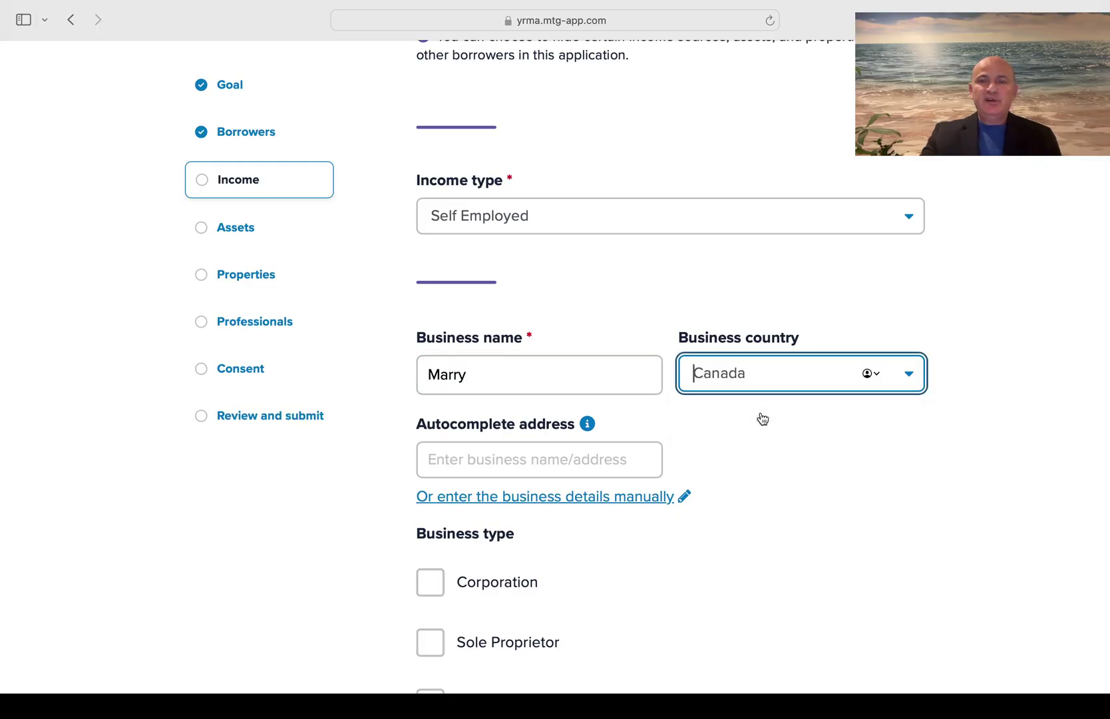
{"action": "left_click", "coordinate": [507, 457]}
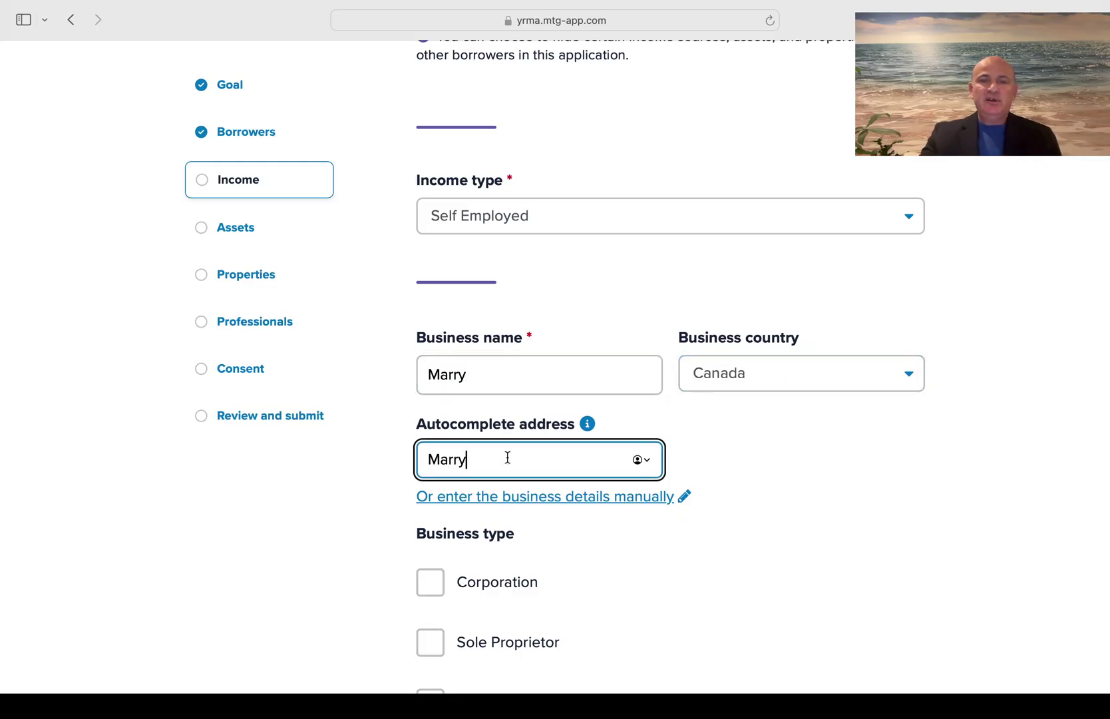
{"action": "scroll", "coordinate": [796, 479], "scroll_direction": "down", "scroll_amount": 3}
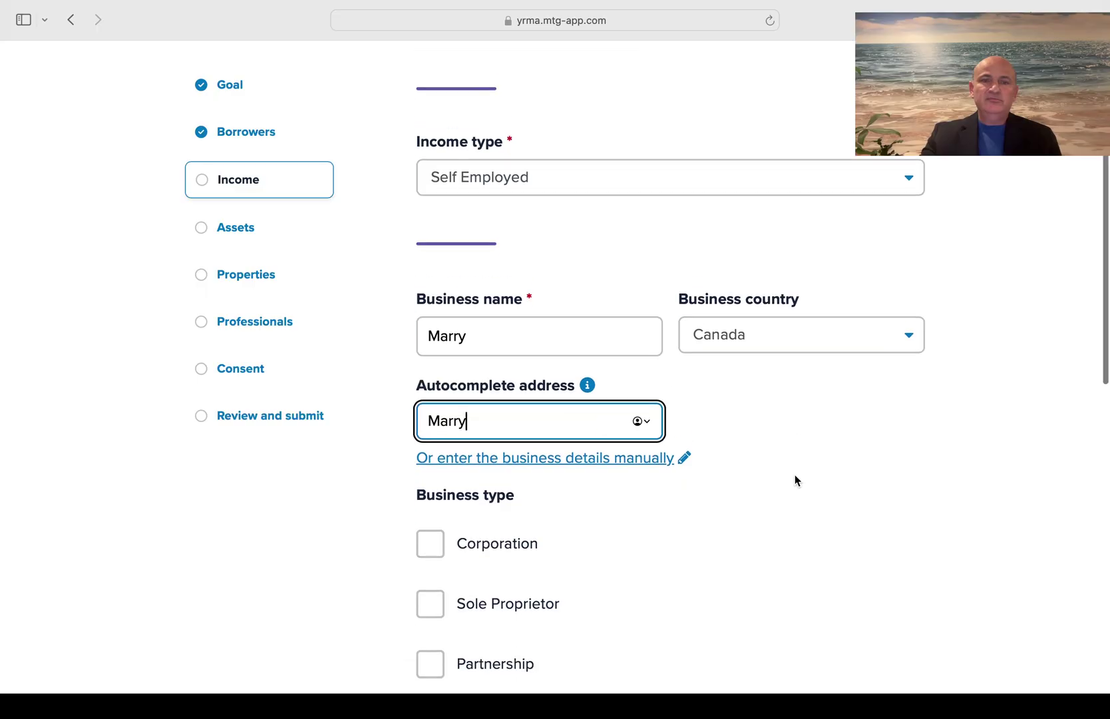
{"action": "scroll", "coordinate": [796, 480], "scroll_direction": "down", "scroll_amount": 3}
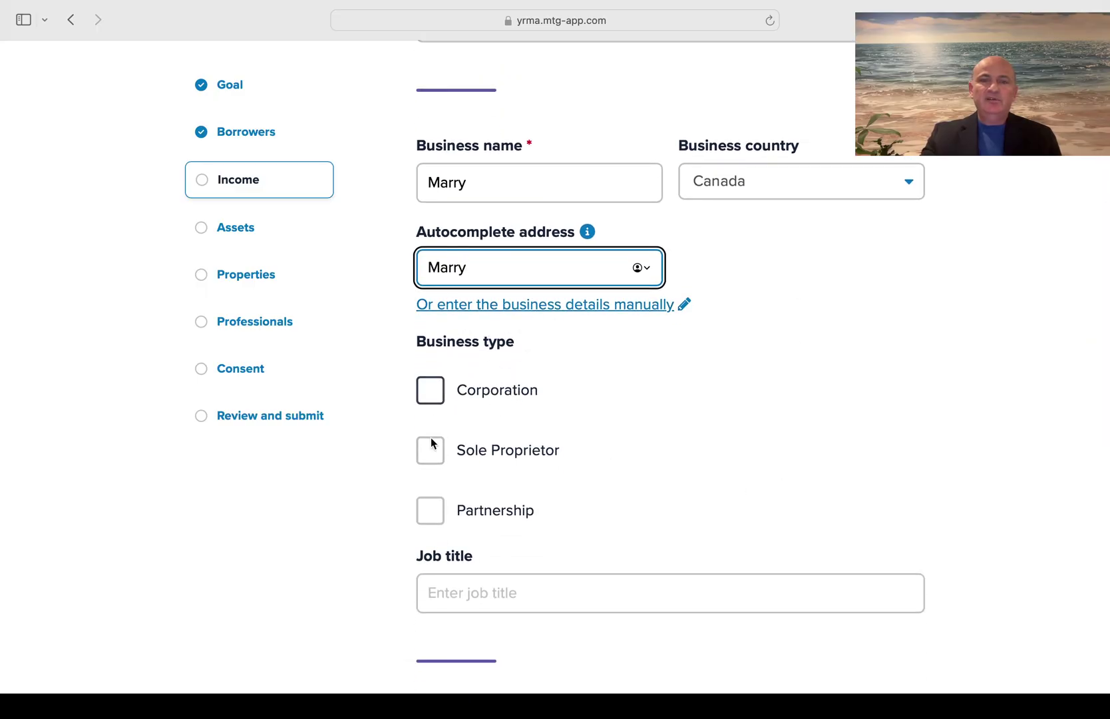
{"action": "left_click", "coordinate": [435, 466]}
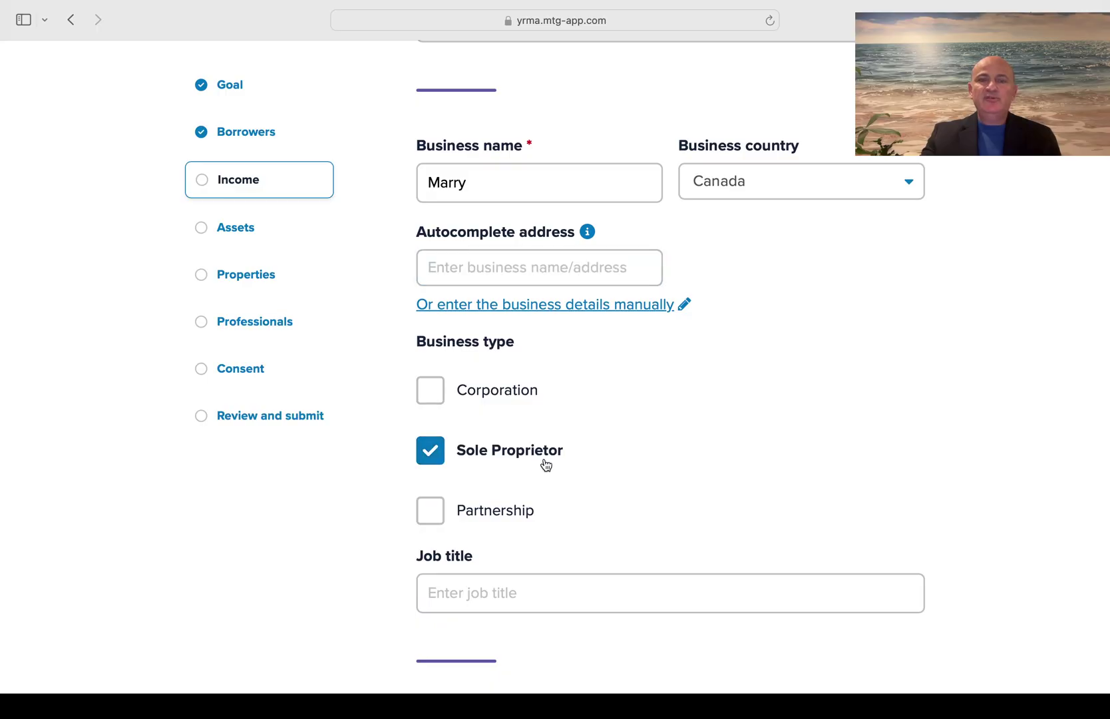
Enter $100 as the income from this source
{"action": "scroll", "coordinate": [619, 460], "scroll_direction": "down", "scroll_amount": 5}
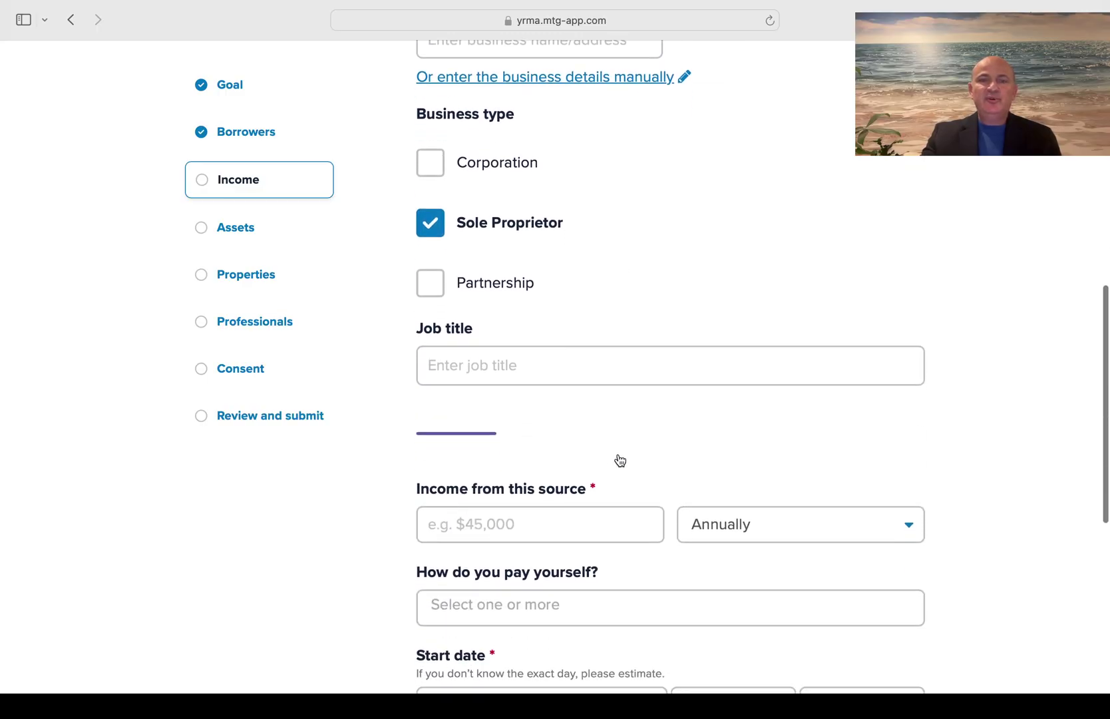
{"action": "scroll", "coordinate": [619, 460], "scroll_direction": "down", "scroll_amount": 2}
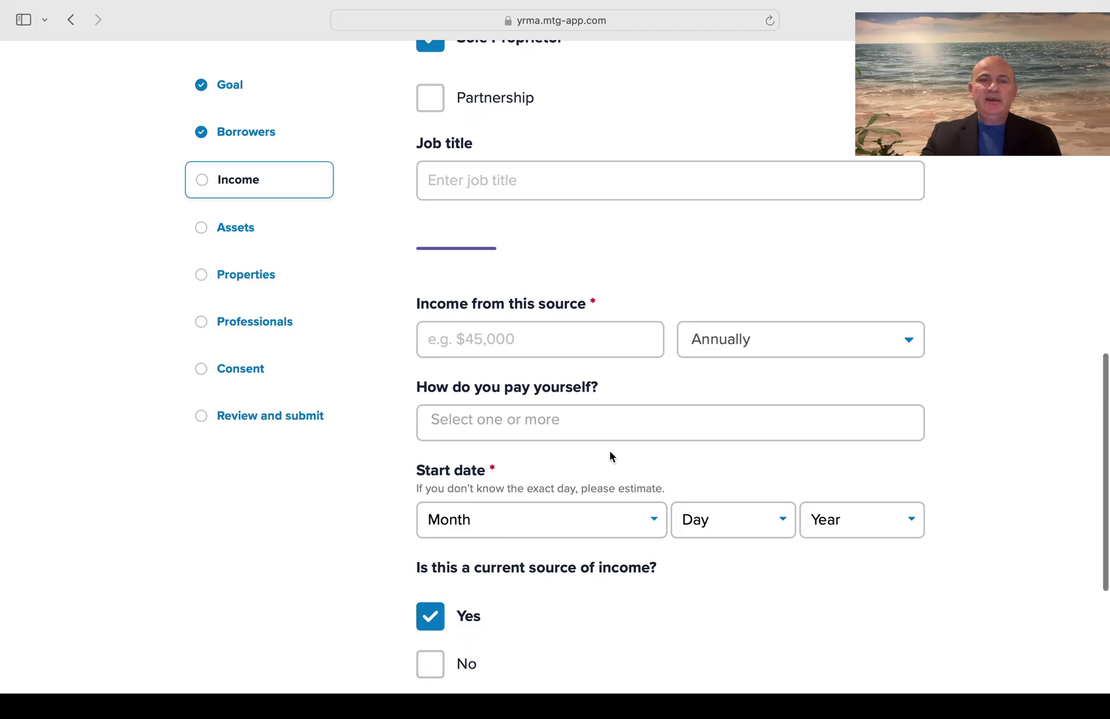
{"action": "left_click", "coordinate": [511, 338]}
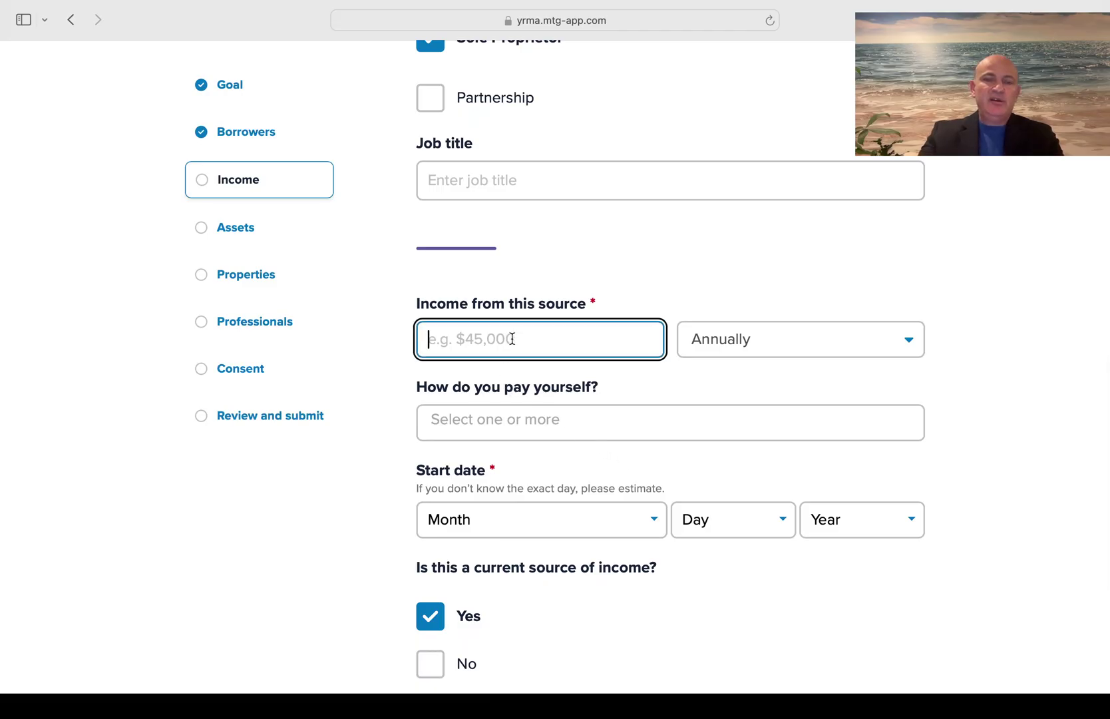
{"action": "type", "text": "$100"}
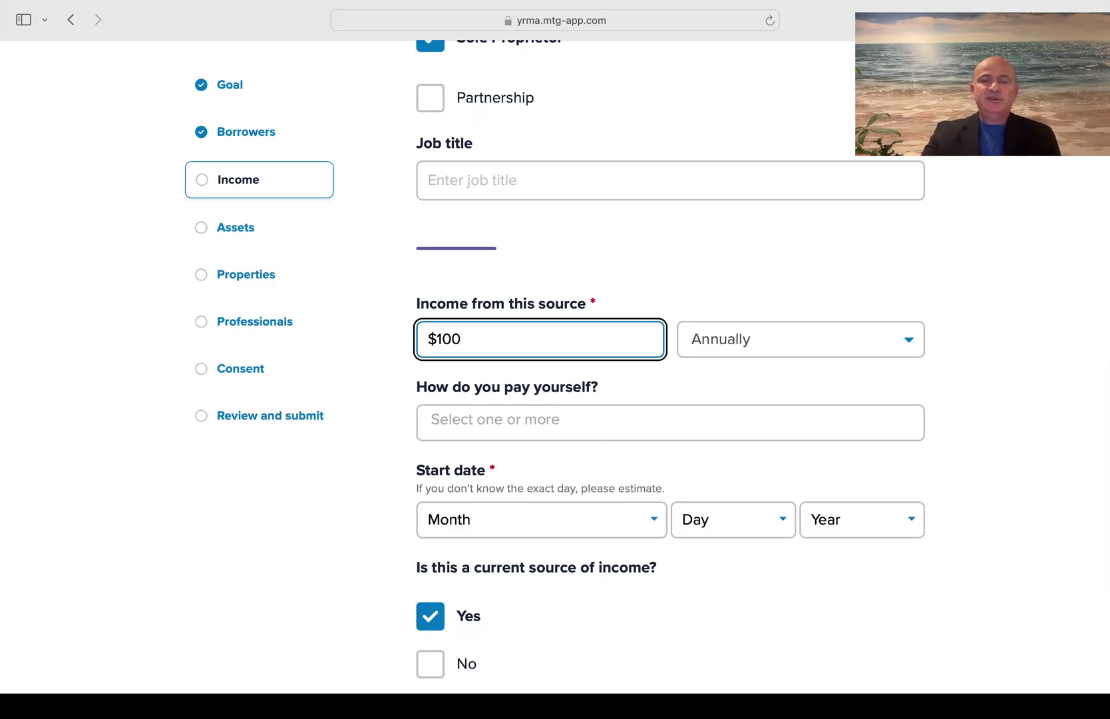
{"action": "left_click", "coordinate": [695, 300]}
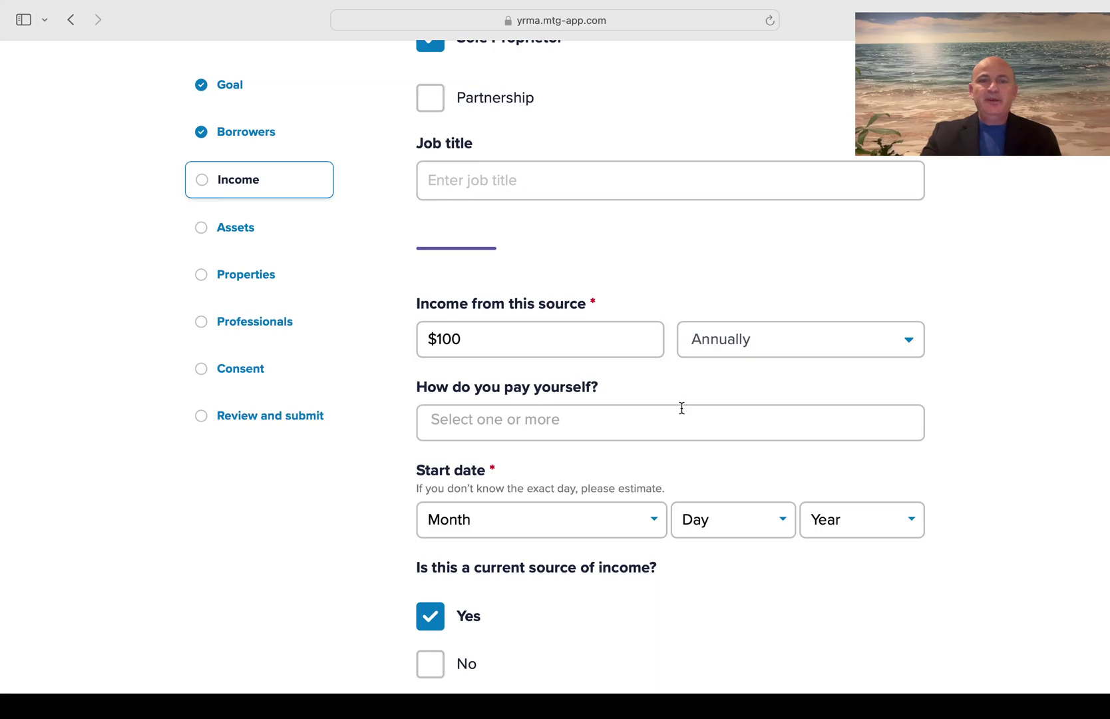
Set the start date to November 01, 2024 and save the income
{"action": "scroll", "coordinate": [682, 408], "scroll_direction": "down", "scroll_amount": 3}
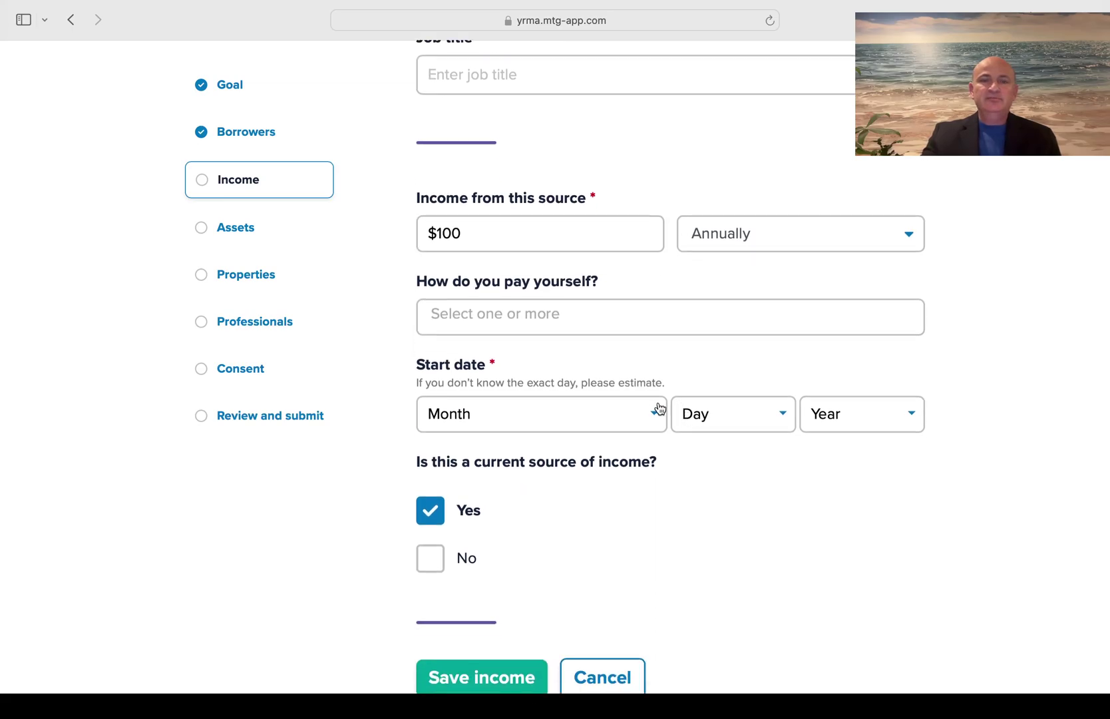
{"action": "left_click", "coordinate": [613, 423]}
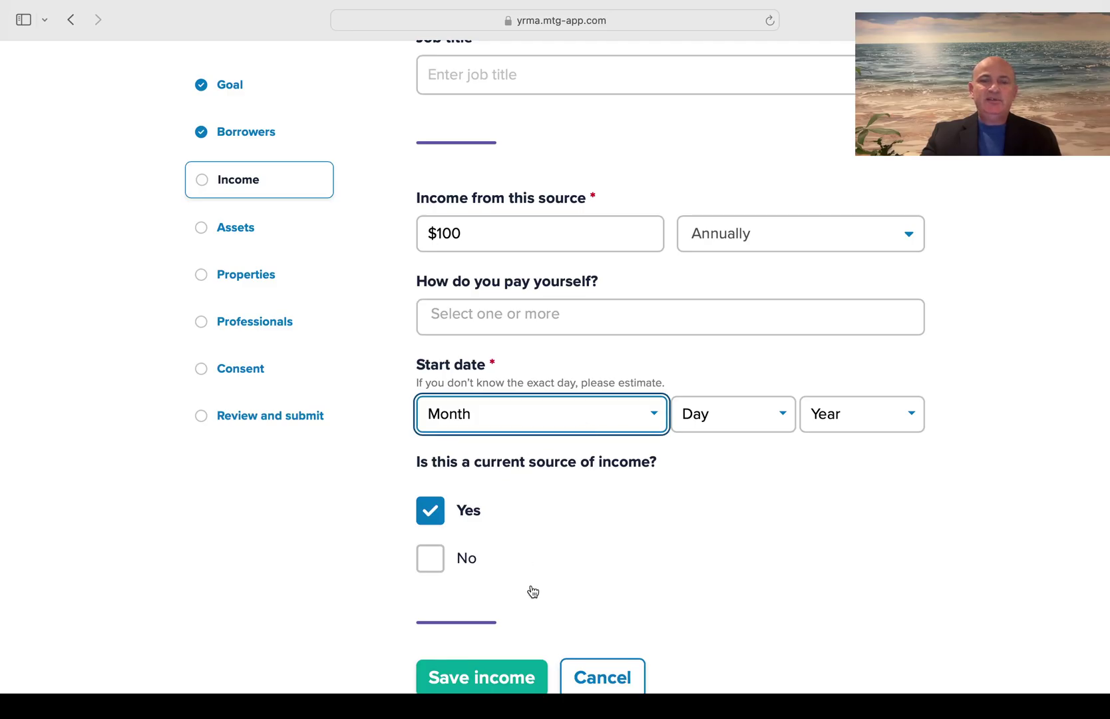
{"action": "key", "text": "n"}
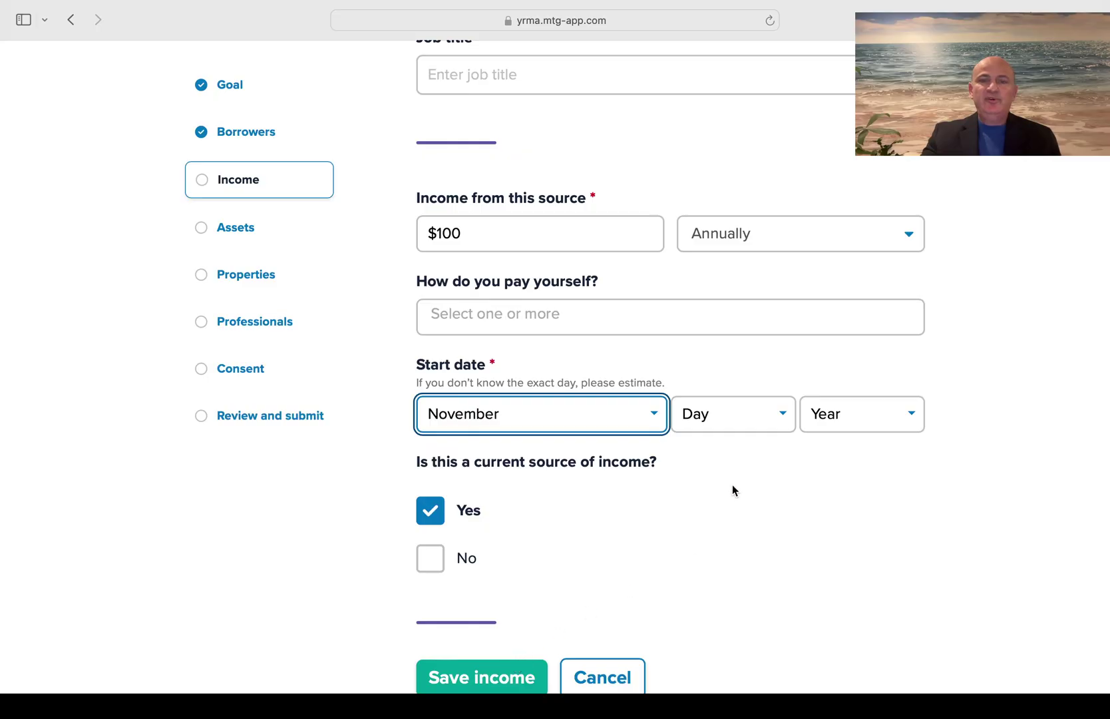
{"action": "key", "text": "Tab"}
{"action": "key", "text": "0"}
{"action": "key", "text": "Tab"}
{"action": "key", "text": "2"}
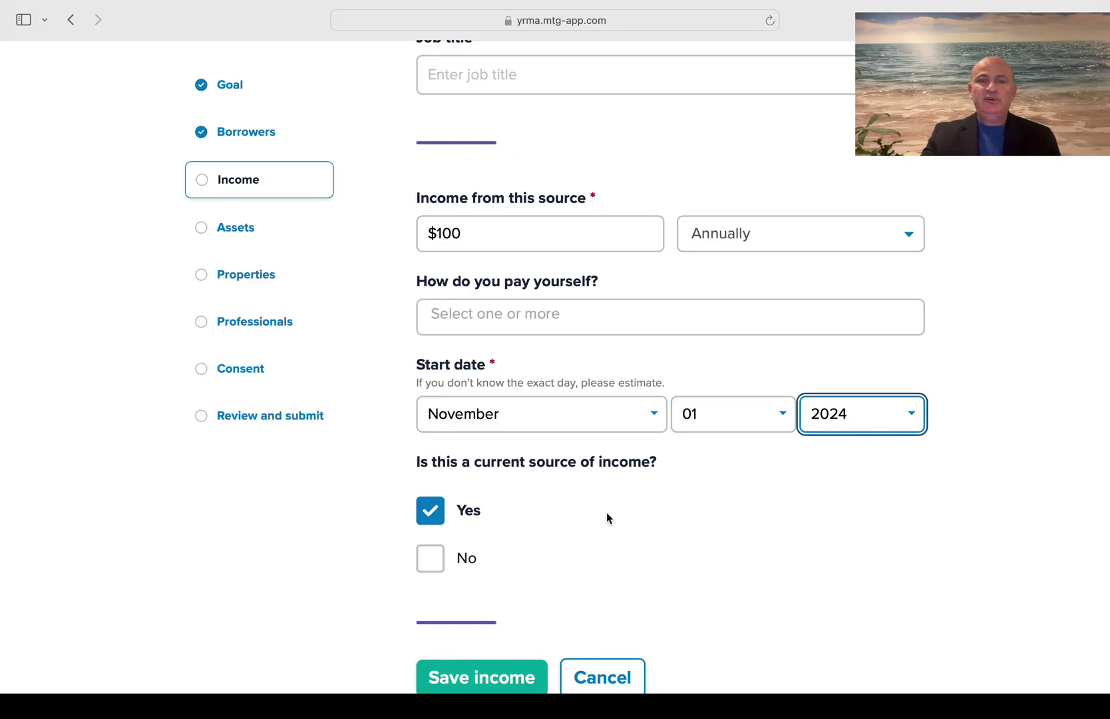
{"action": "scroll", "coordinate": [606, 516], "scroll_direction": "down", "scroll_amount": 2}
{"action": "left_click", "coordinate": [466, 604]}
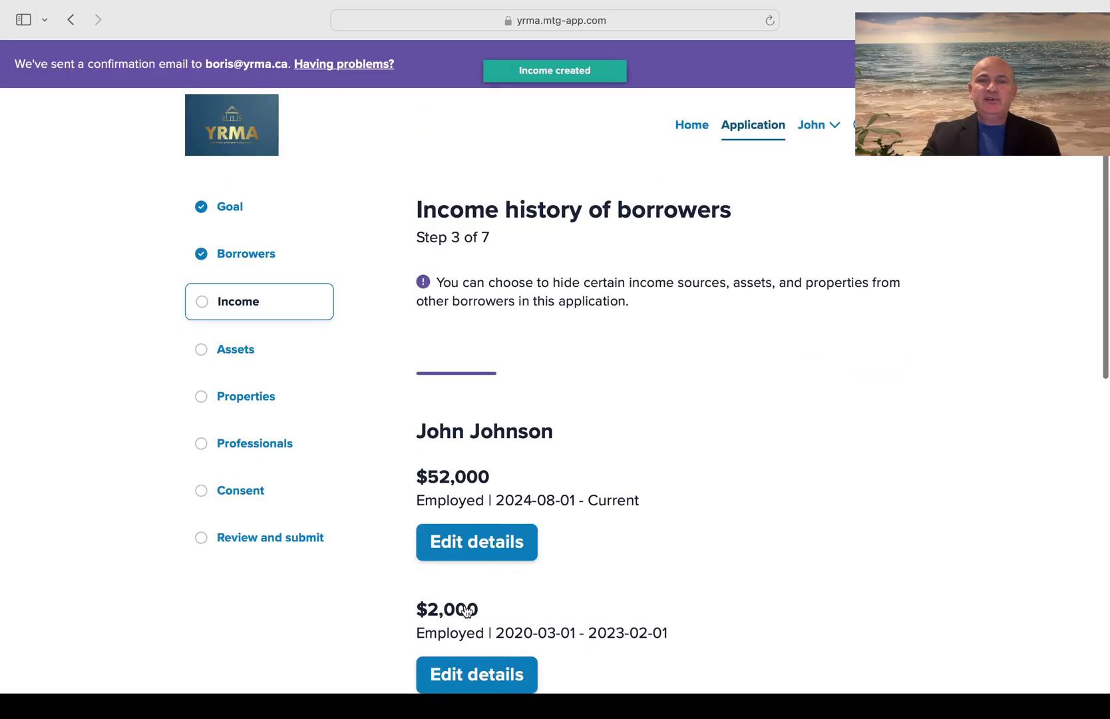
Open a blank form for another income source under the second borrower
{"action": "scroll", "coordinate": [466, 599], "scroll_direction": "down", "scroll_amount": 10}
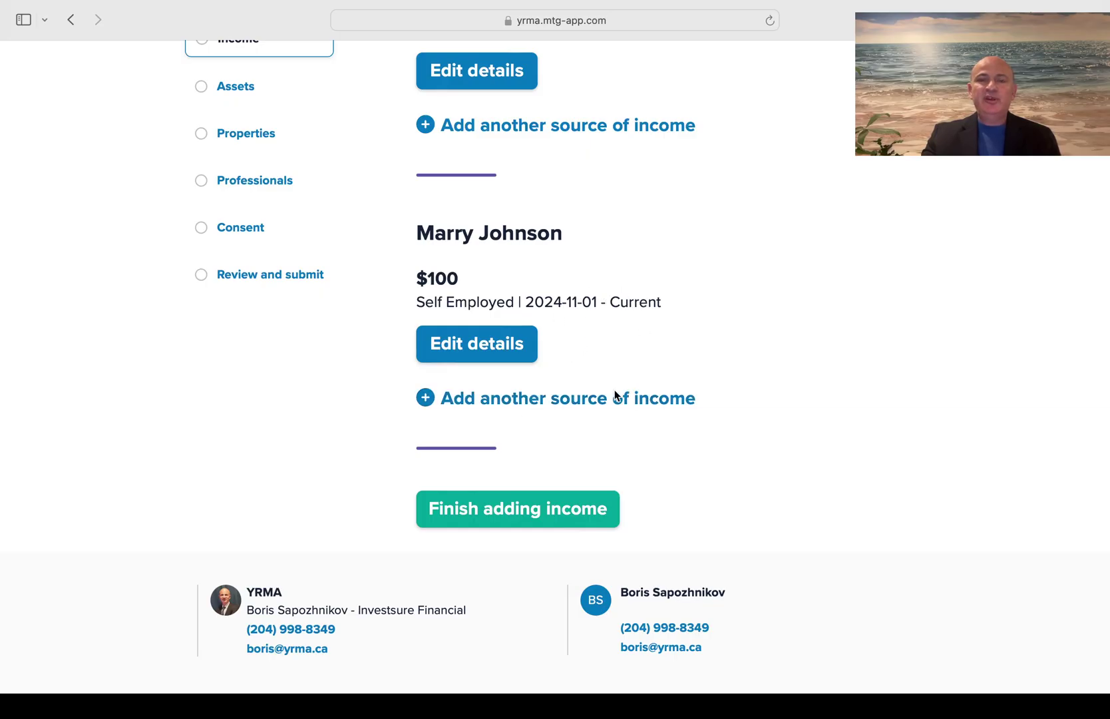
{"action": "left_click", "coordinate": [562, 402]}
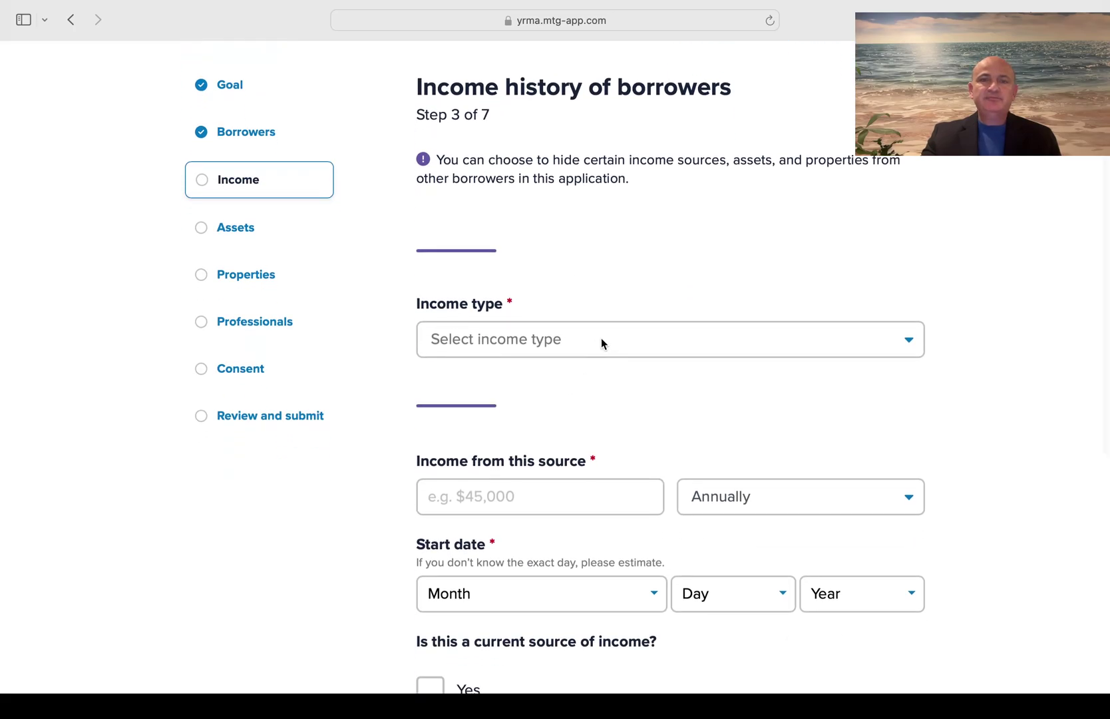
Choose Self Employed, enter the business name, and set business country Canada
{"action": "left_click", "coordinate": [601, 341]}
{"action": "left_click", "coordinate": [522, 401]}
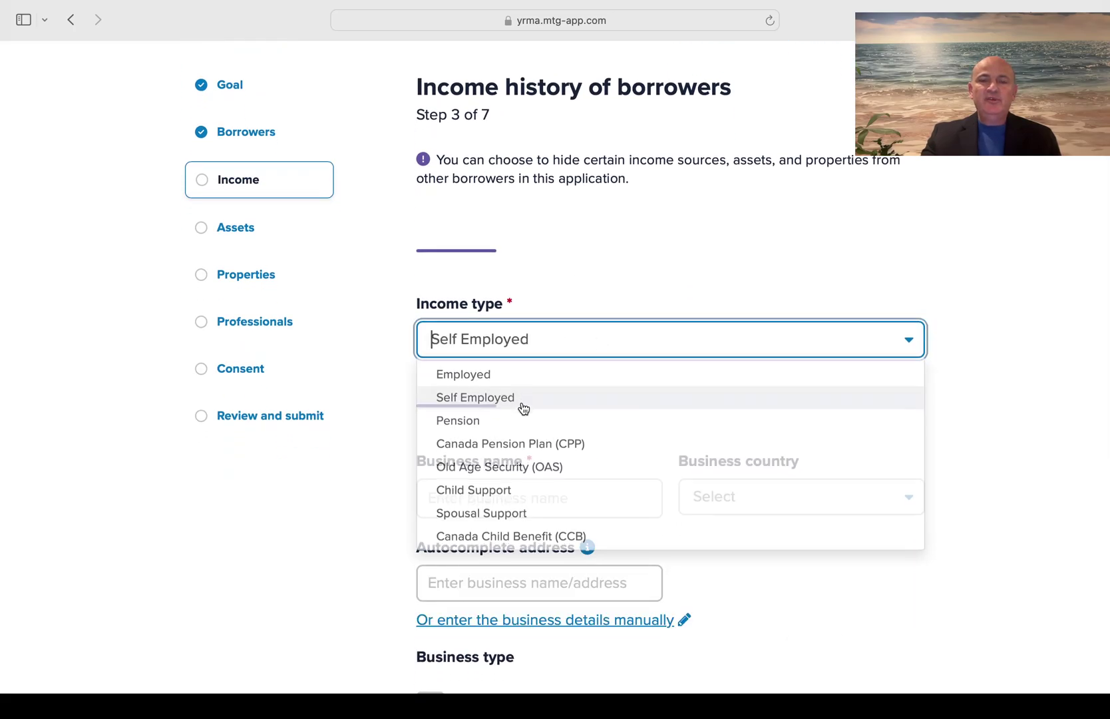
{"action": "scroll", "coordinate": [522, 402], "scroll_direction": "down", "scroll_amount": 3}
{"action": "left_click", "coordinate": [519, 397]}
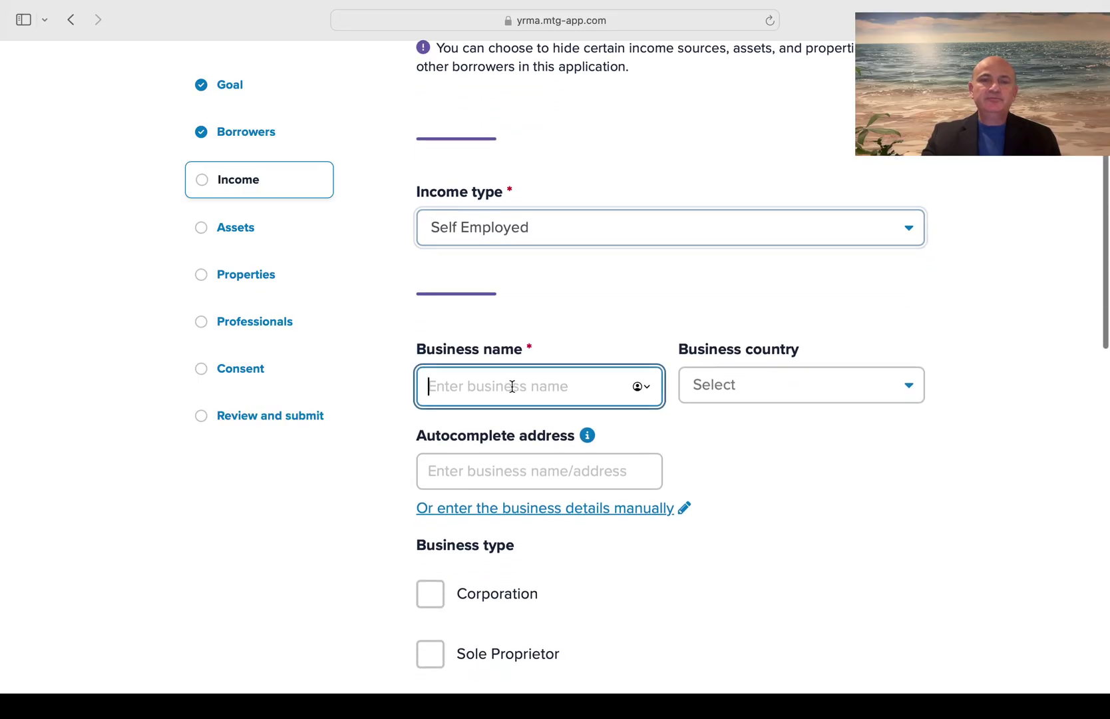
{"action": "type", "text": "Marry"}
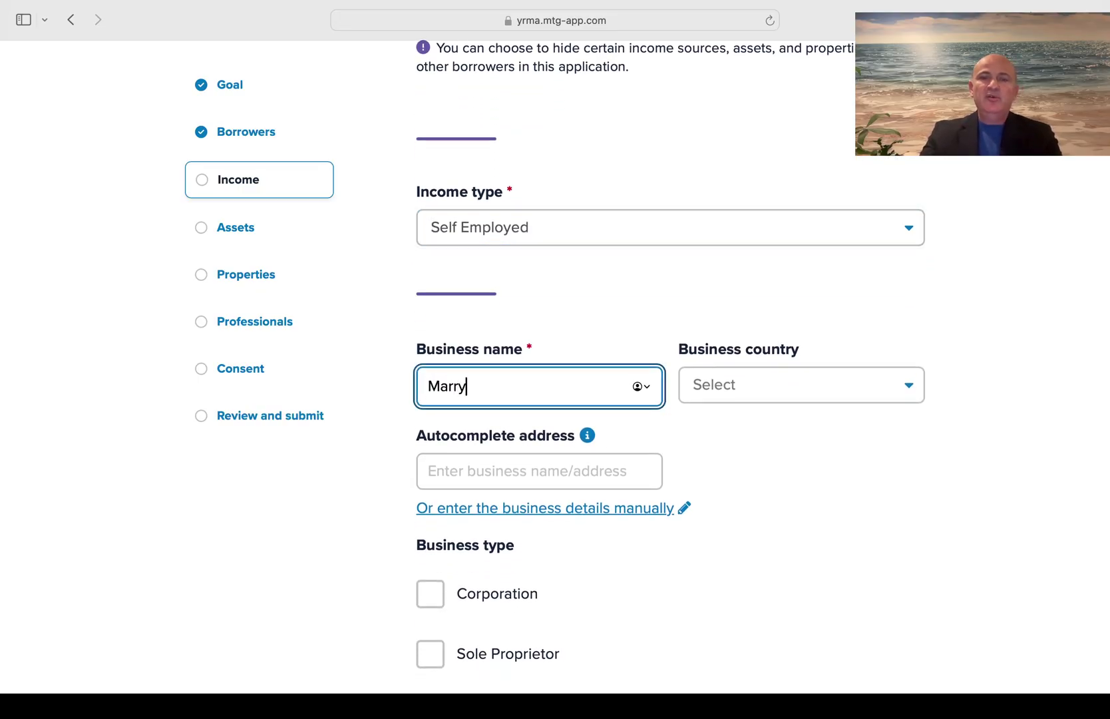
{"action": "left_click", "coordinate": [786, 391]}
{"action": "left_click", "coordinate": [758, 422]}
Enter city 'Chernivtsi Ukraine' manually, set province Alberta, and mark it a Corporation
{"action": "scroll", "coordinate": [758, 425], "scroll_direction": "down", "scroll_amount": 4}
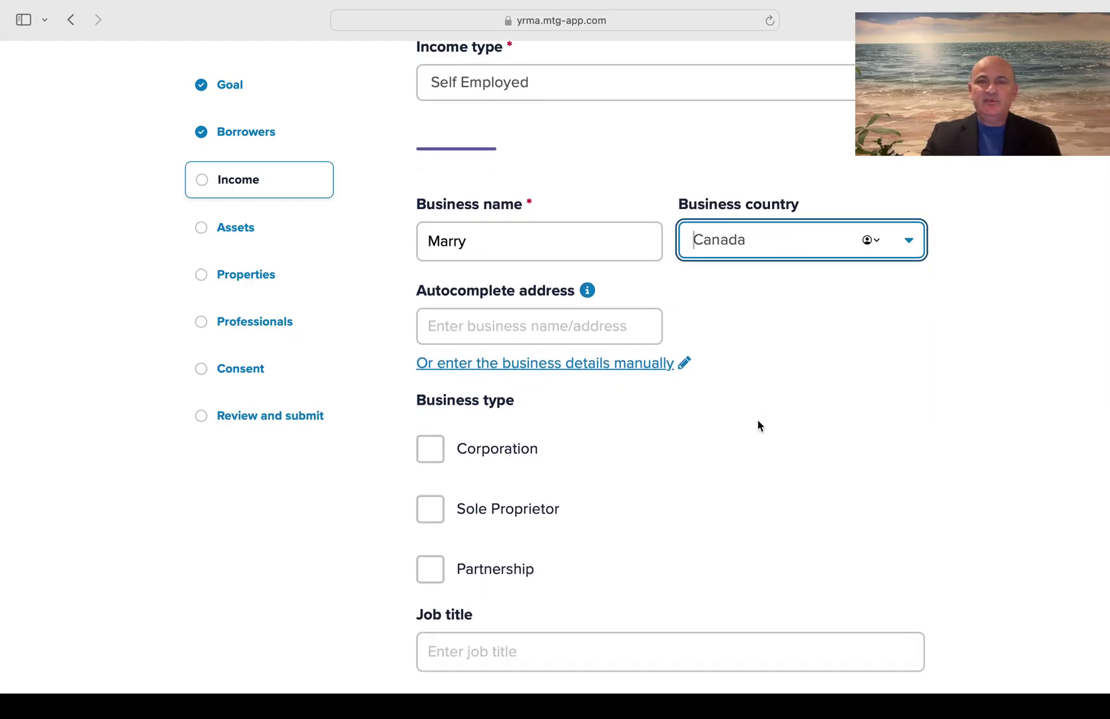
{"action": "scroll", "coordinate": [757, 425], "scroll_direction": "down", "scroll_amount": 1}
{"action": "left_click", "coordinate": [589, 331]}
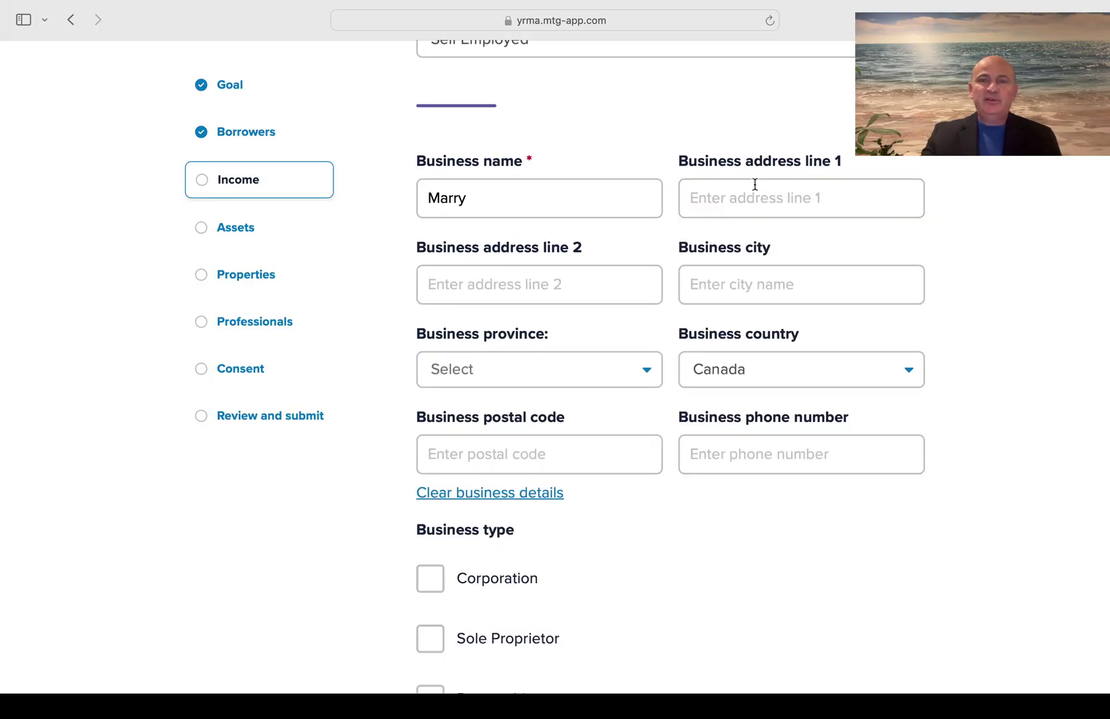
{"action": "left_click", "coordinate": [728, 287]}
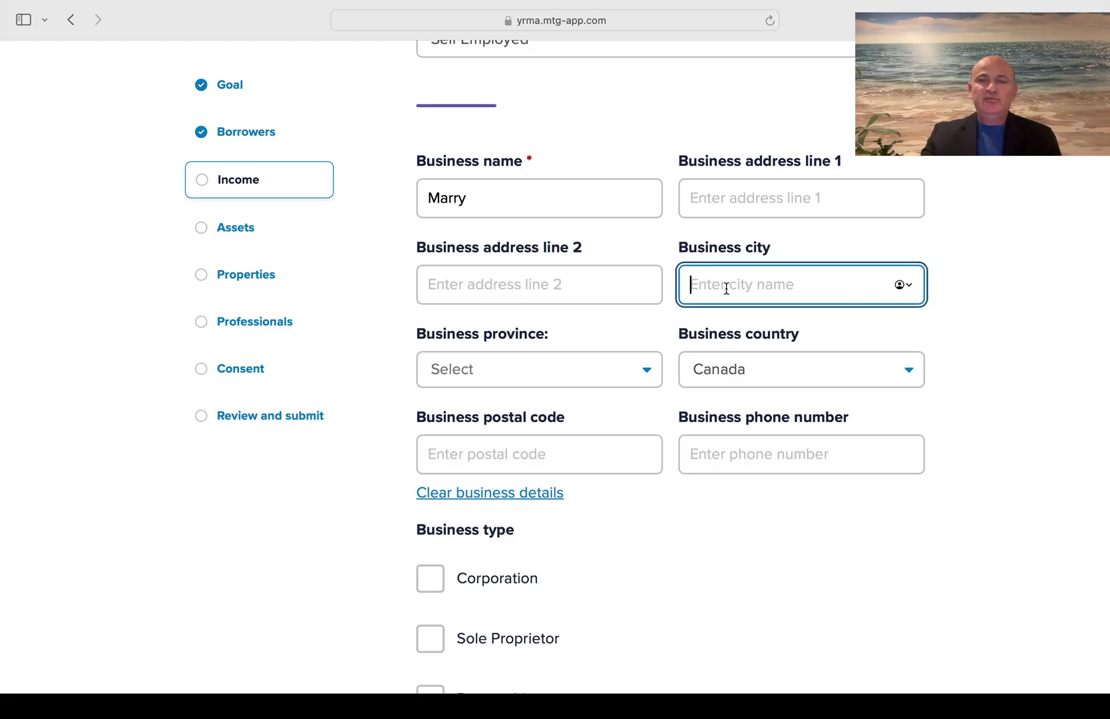
{"action": "type", "text": "Chernivtsi Uk"}
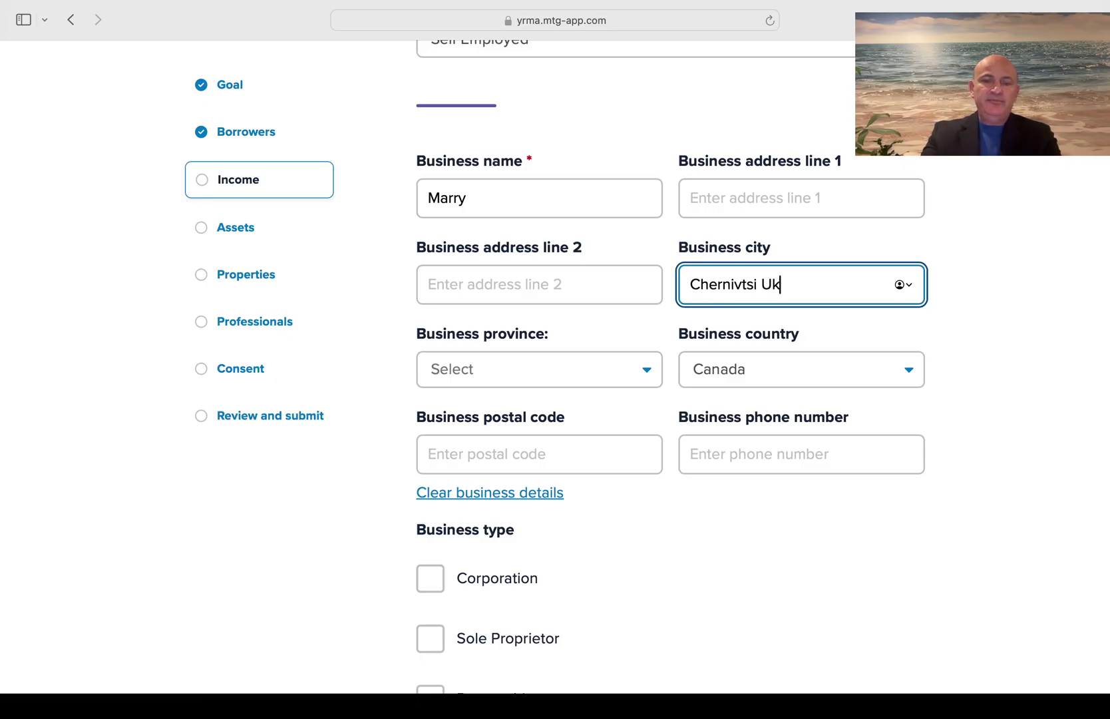
{"action": "type", "text": "raine"}
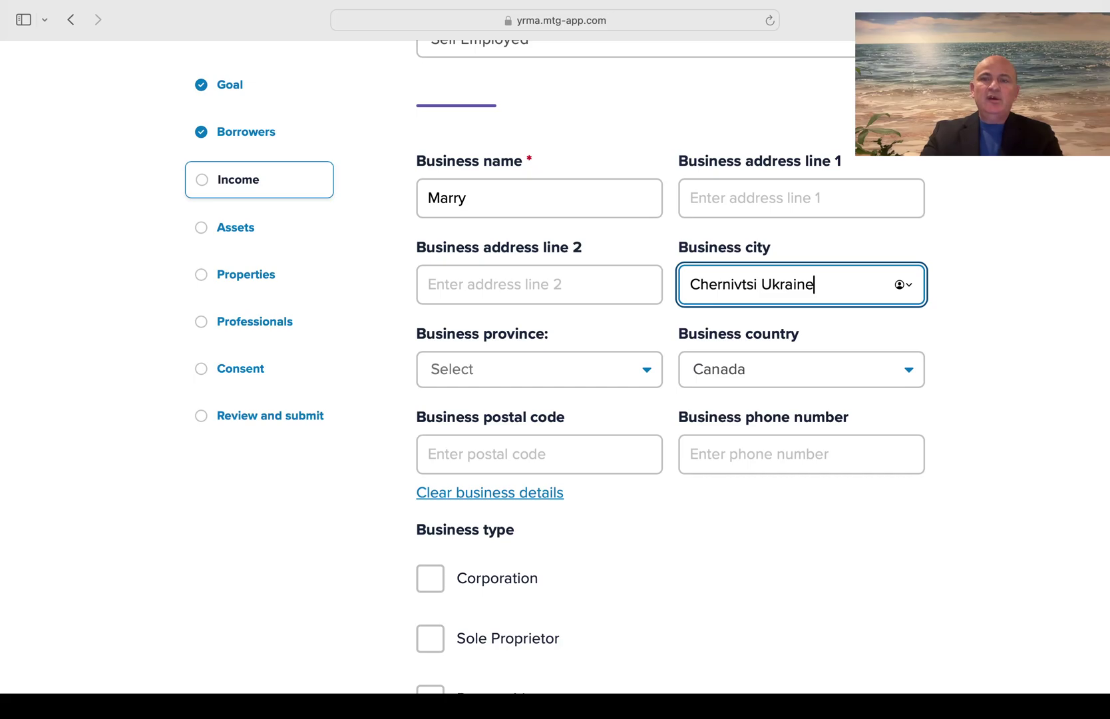
{"action": "left_click", "coordinate": [605, 371]}
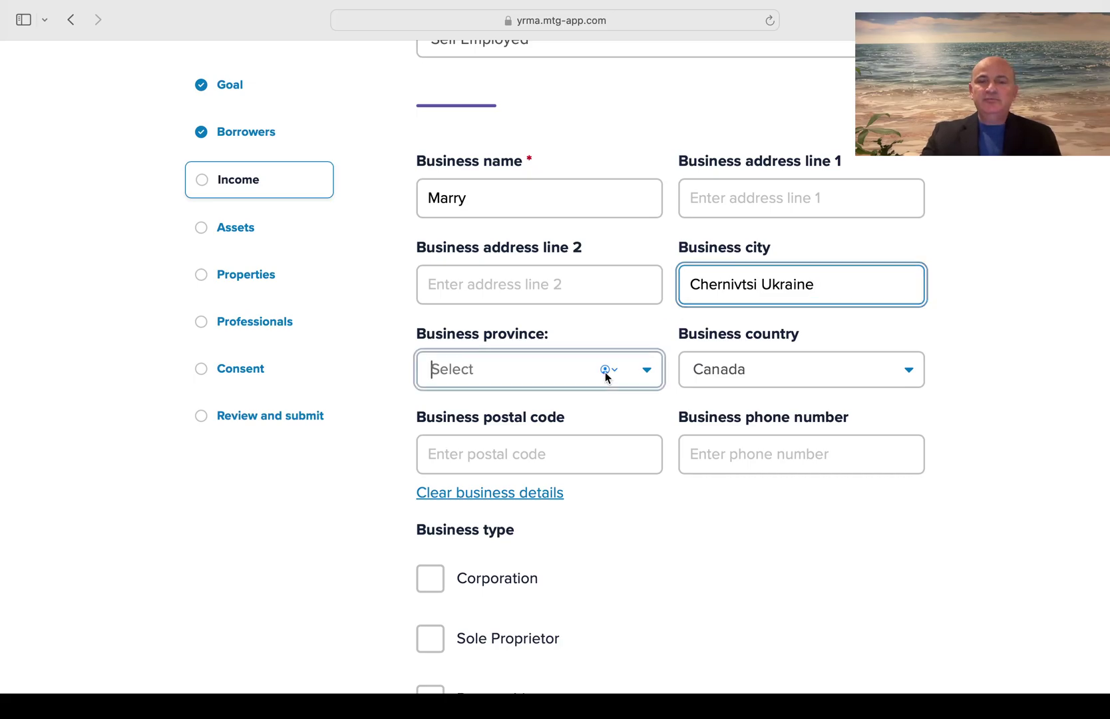
{"action": "left_click", "coordinate": [544, 408]}
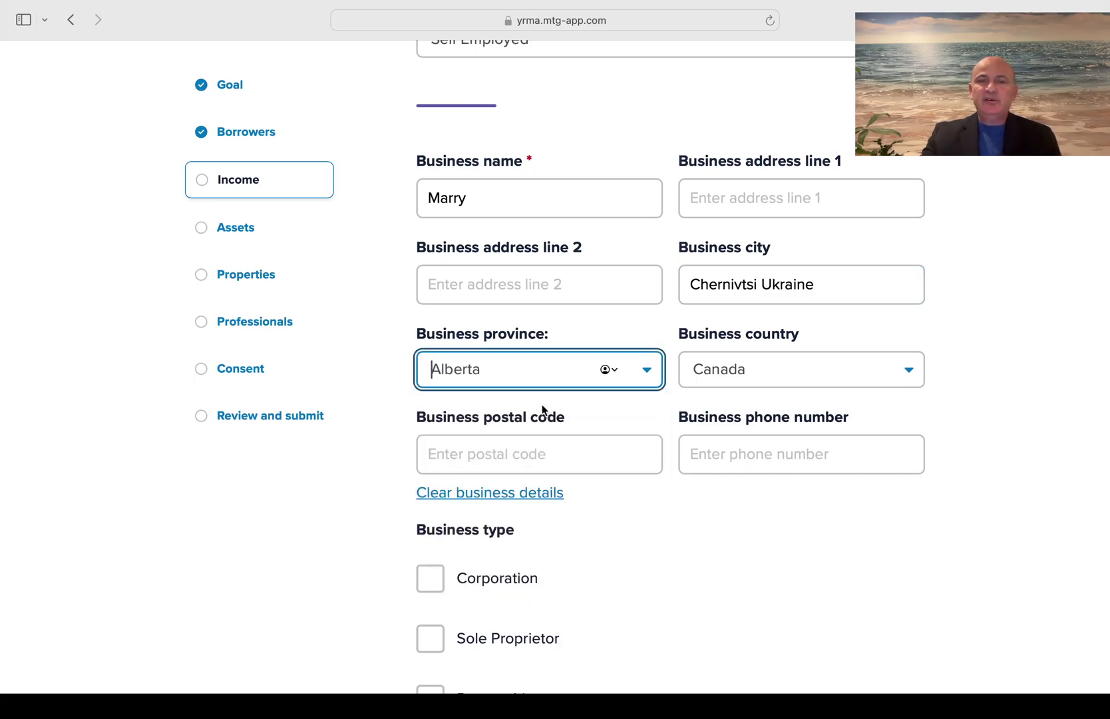
{"action": "scroll", "coordinate": [684, 551], "scroll_direction": "down", "scroll_amount": 3}
{"action": "scroll", "coordinate": [685, 548], "scroll_direction": "down", "scroll_amount": 2}
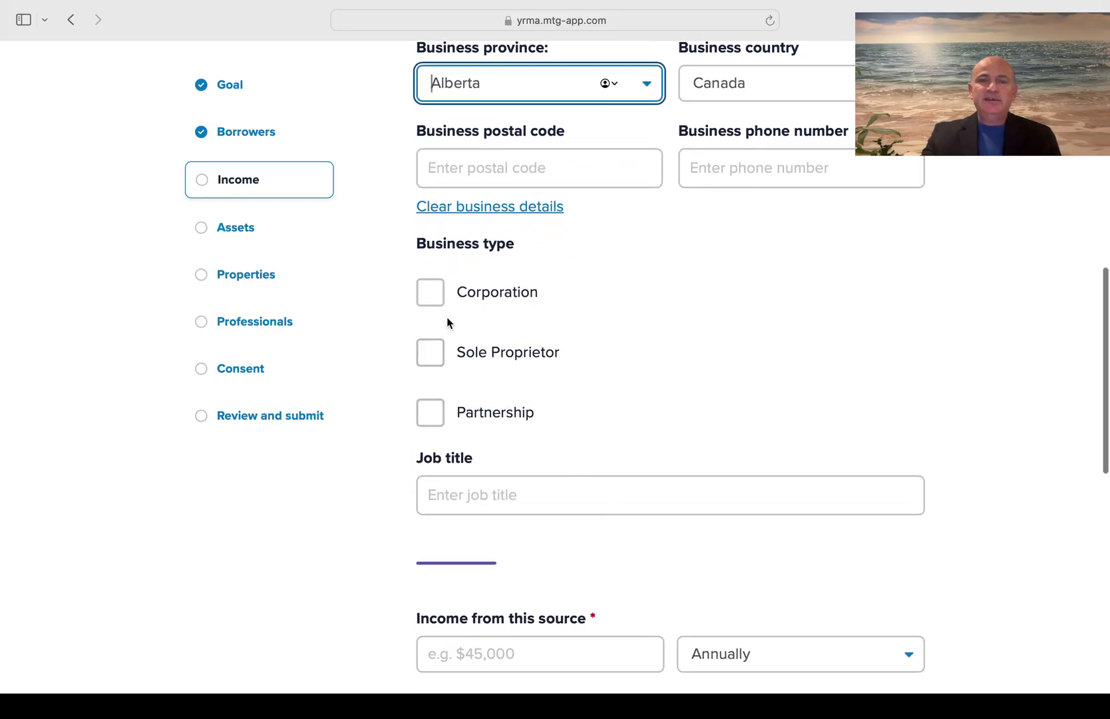
{"action": "left_click", "coordinate": [433, 299]}
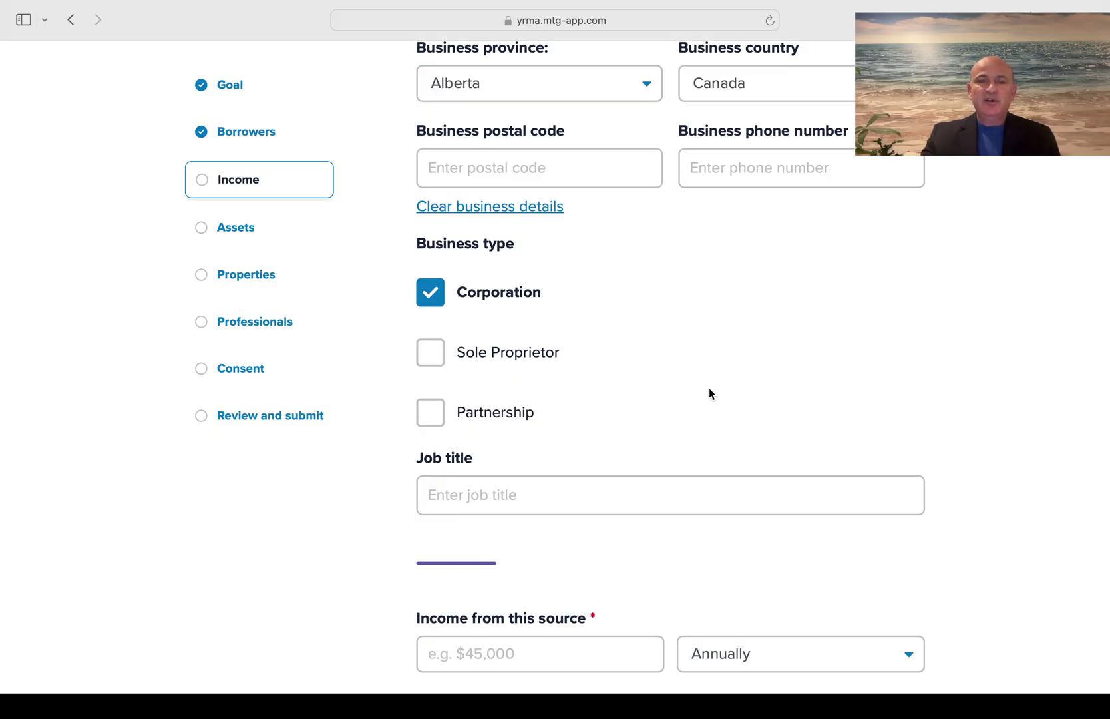
{"action": "scroll", "coordinate": [709, 393], "scroll_direction": "down", "scroll_amount": 5}
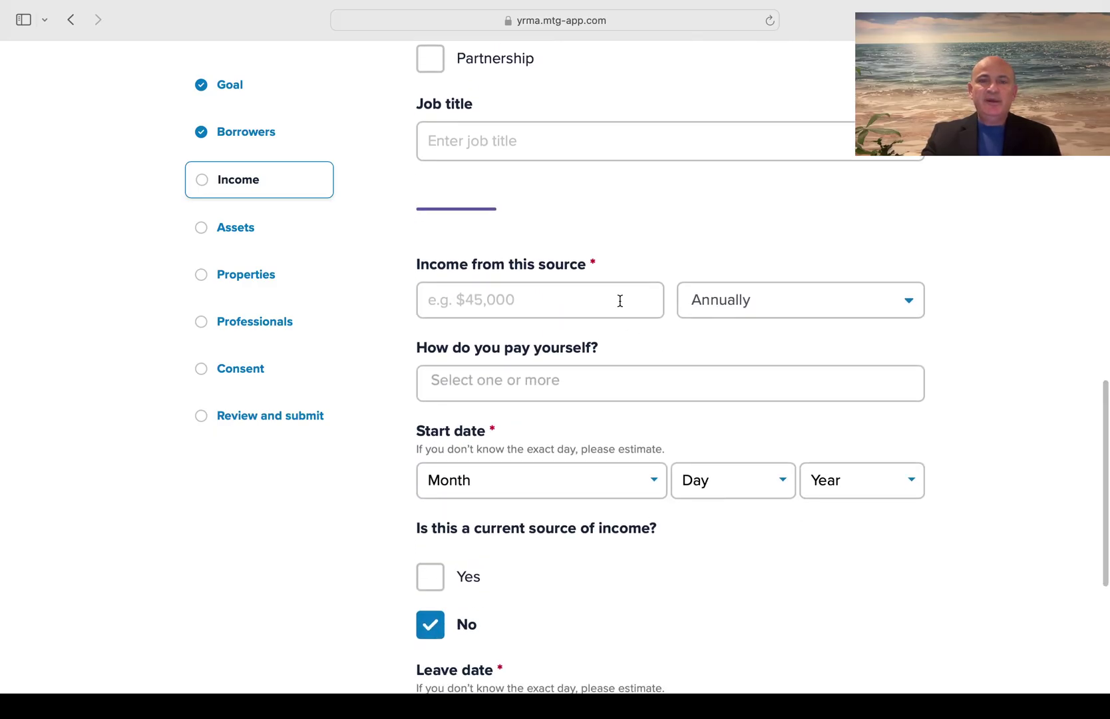
Enter income 3000 and select Business Income as the pay method
{"action": "left_click", "coordinate": [619, 301]}
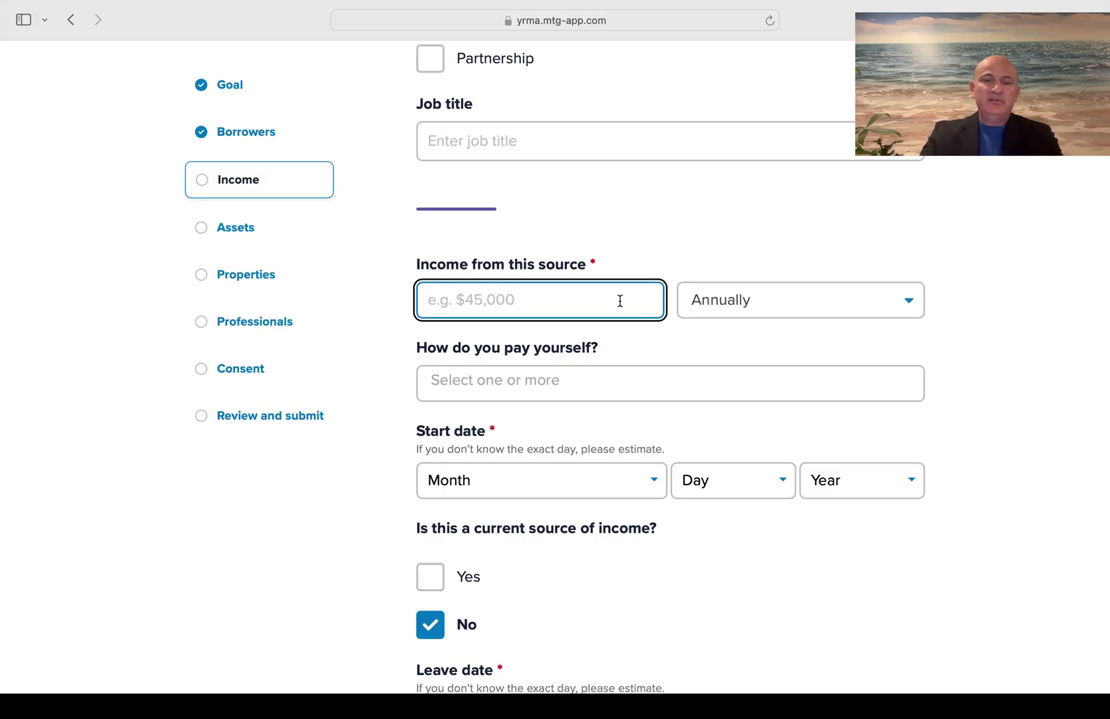
{"action": "type", "text": "3000"}
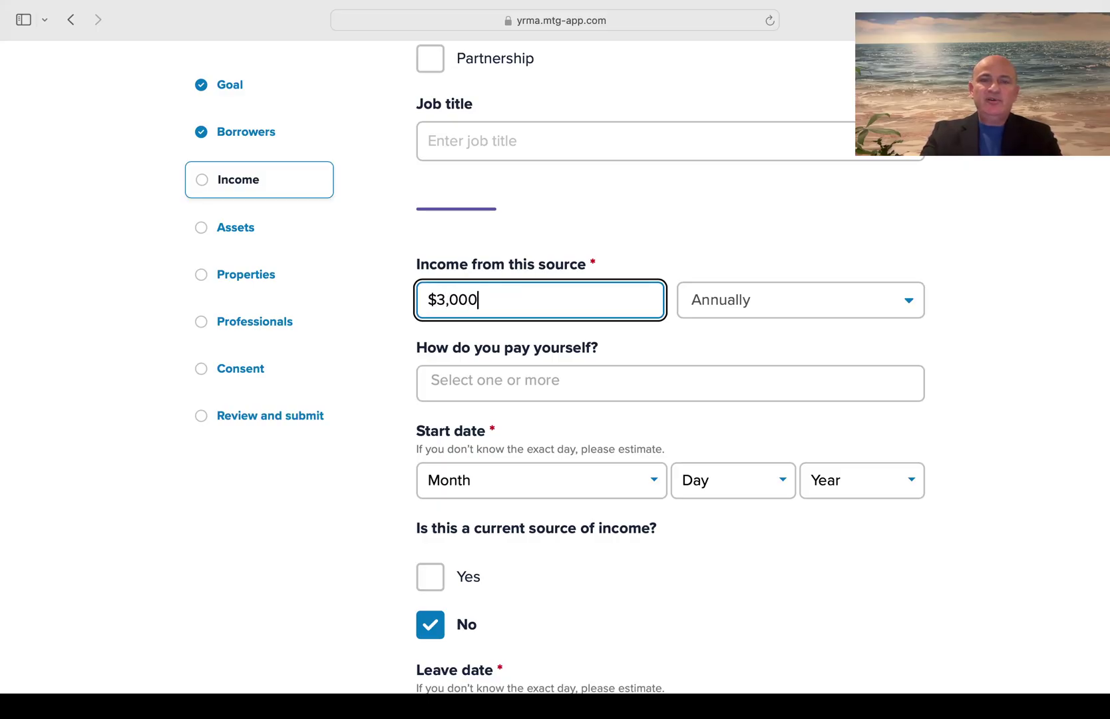
{"action": "left_click", "coordinate": [682, 337]}
{"action": "scroll", "coordinate": [681, 336], "scroll_direction": "down", "scroll_amount": 3}
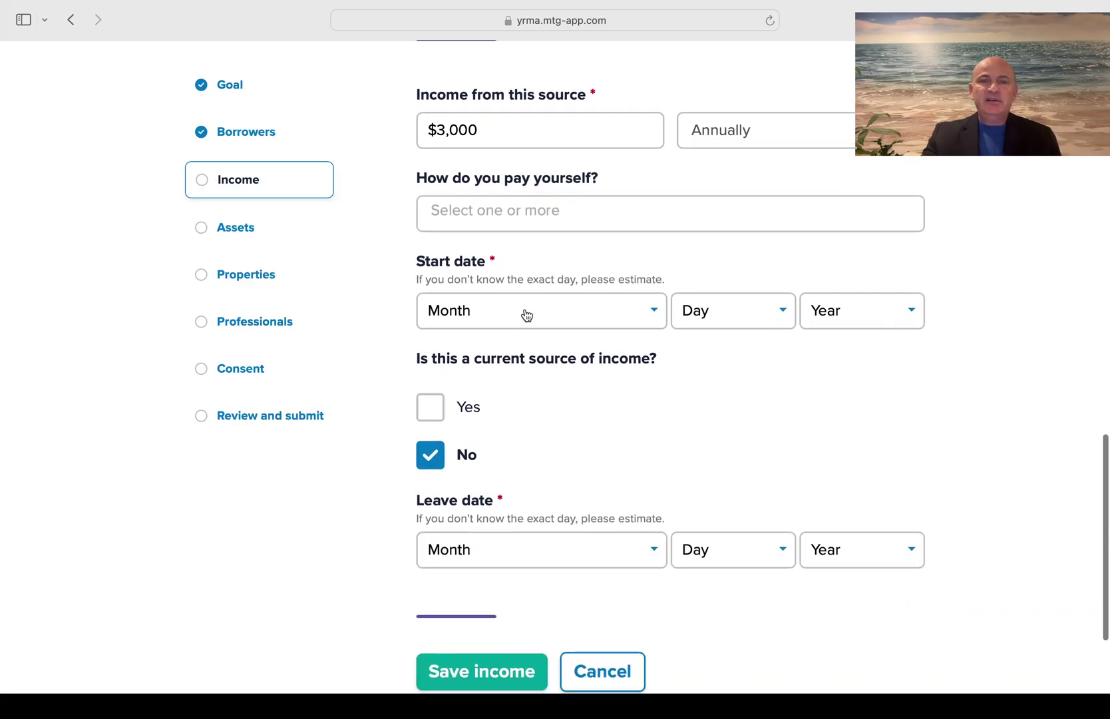
{"action": "left_click", "coordinate": [553, 207]}
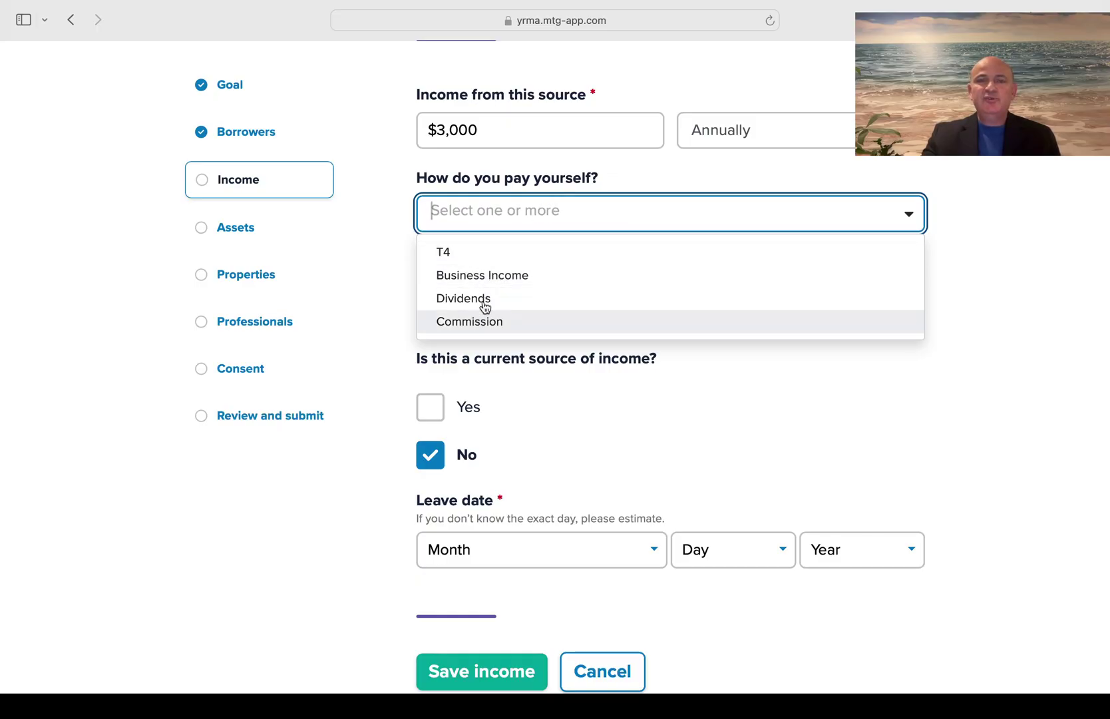
{"action": "left_click", "coordinate": [489, 290]}
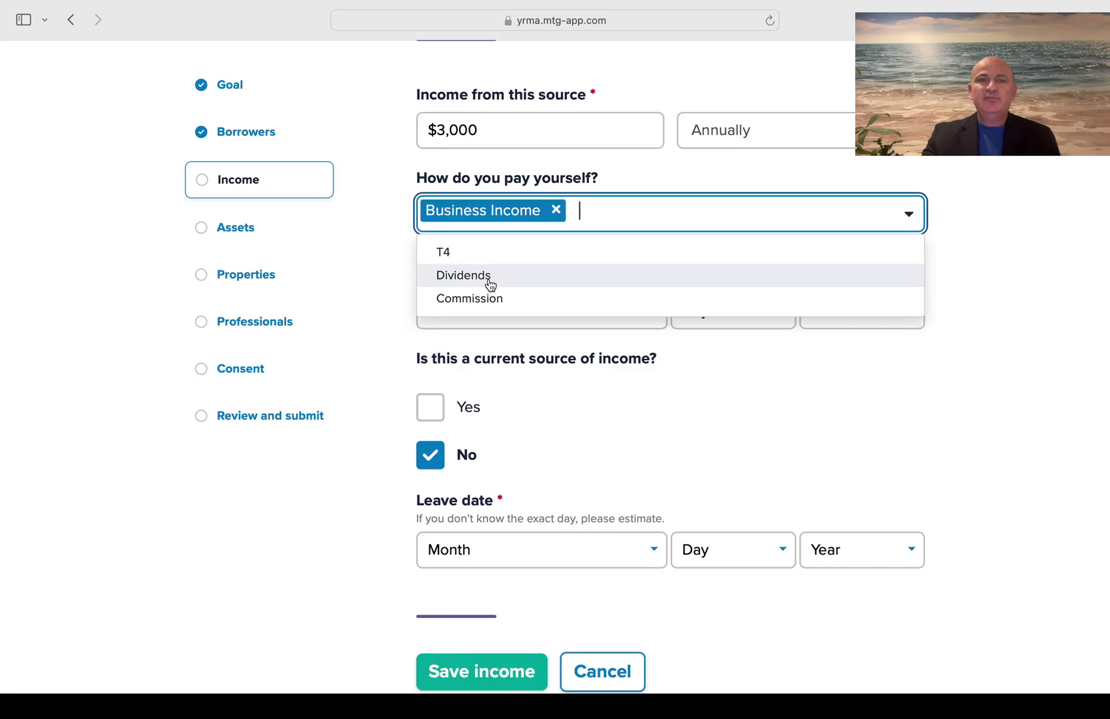
{"action": "left_click", "coordinate": [990, 188]}
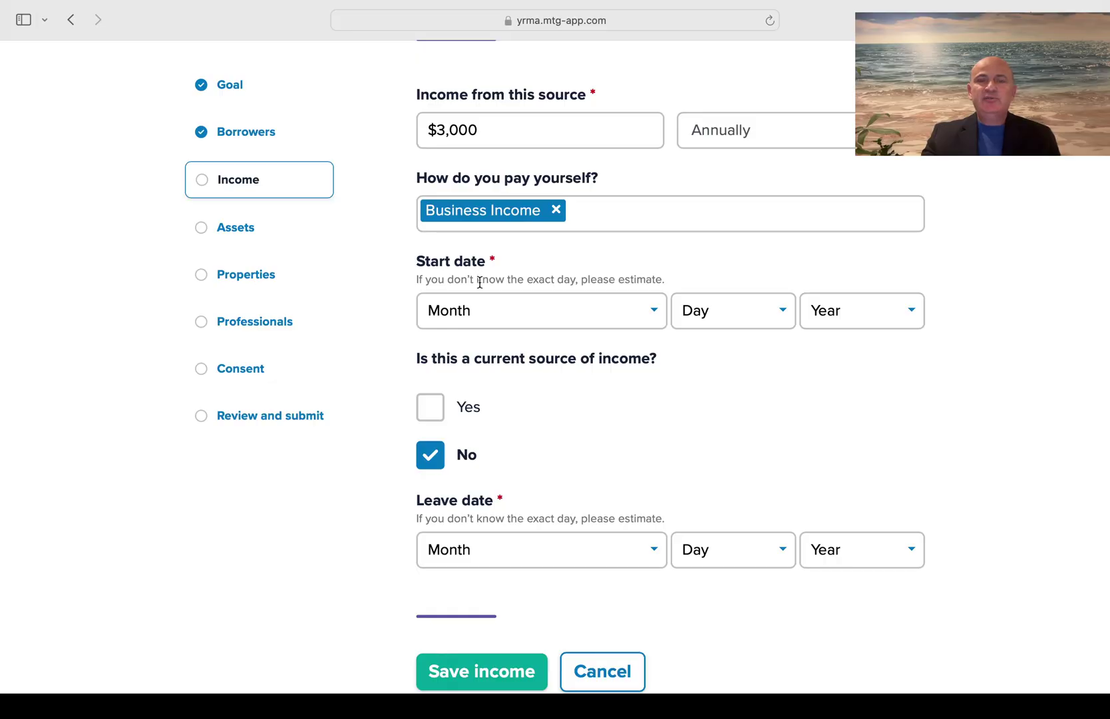
Set the start date to April 01, 2019
{"action": "left_click", "coordinate": [486, 324]}
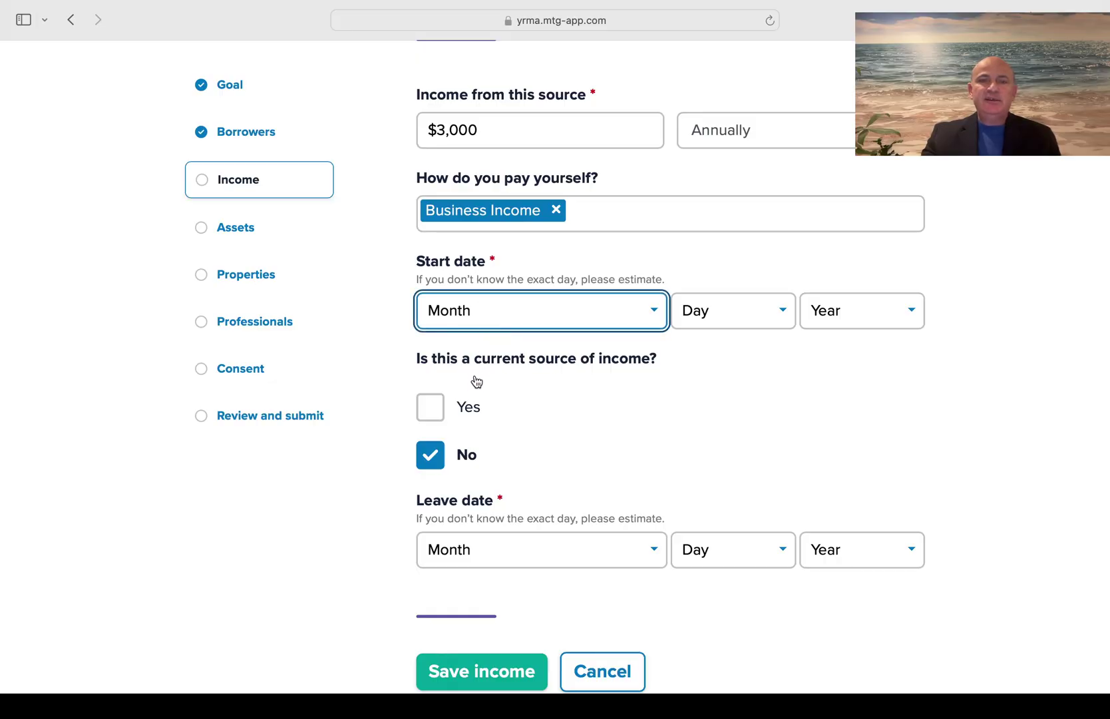
{"action": "key", "text": "a"}
{"action": "left_click", "coordinate": [743, 320]}
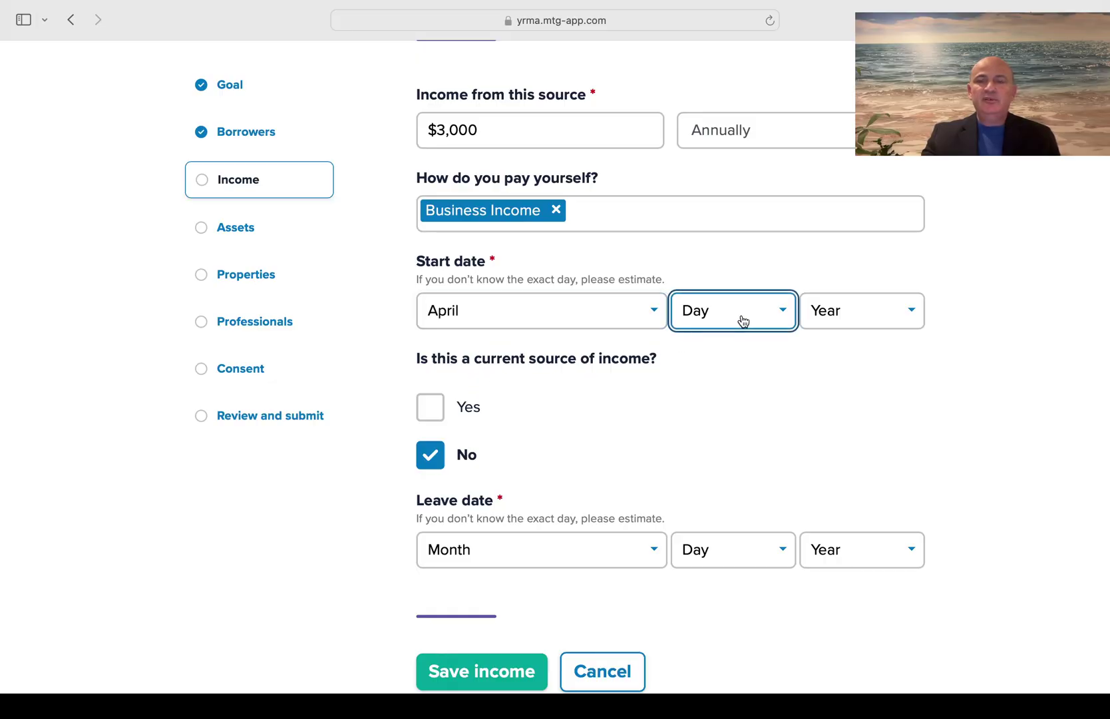
{"action": "key", "text": "0"}
{"action": "left_click", "coordinate": [869, 310]}
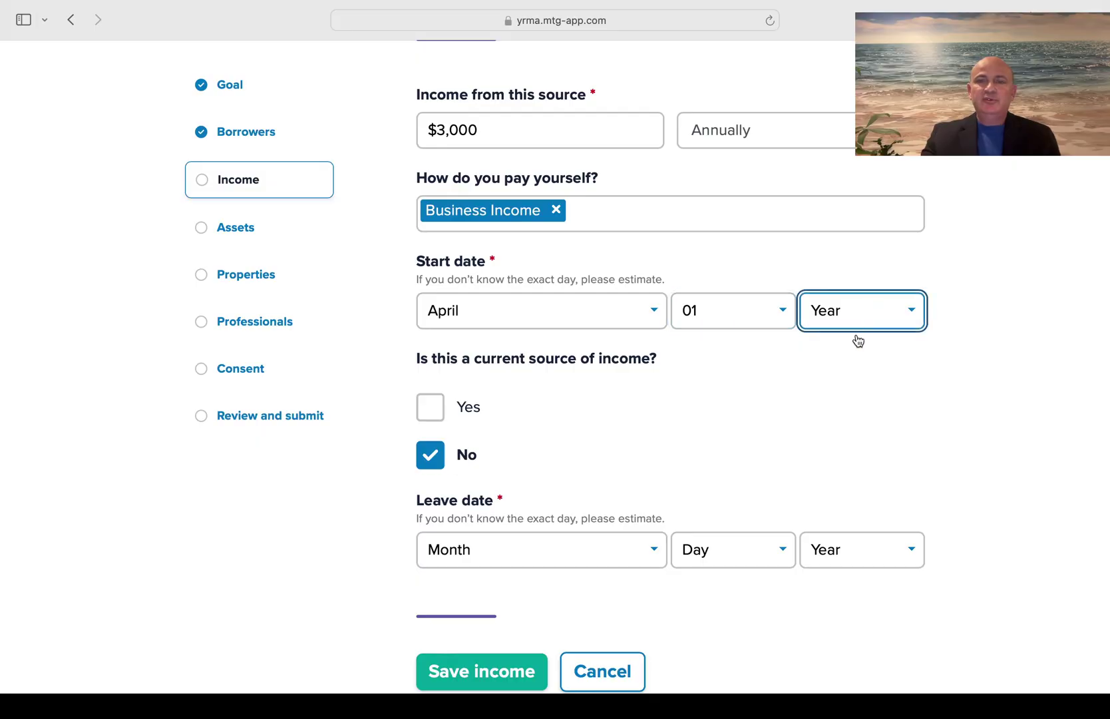
{"action": "type", "text": "2019"}
{"action": "scroll", "coordinate": [622, 447], "scroll_direction": "down", "scroll_amount": 3}
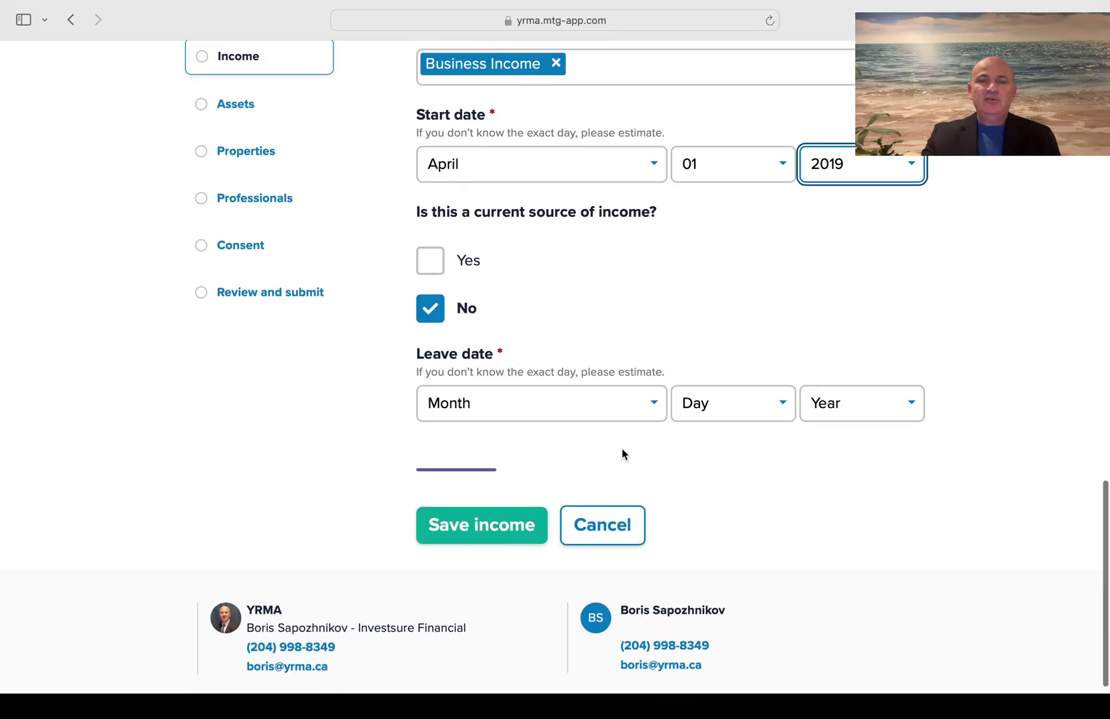
Set the leave date to January 01, 2023 and save the income
{"action": "left_click", "coordinate": [652, 405]}
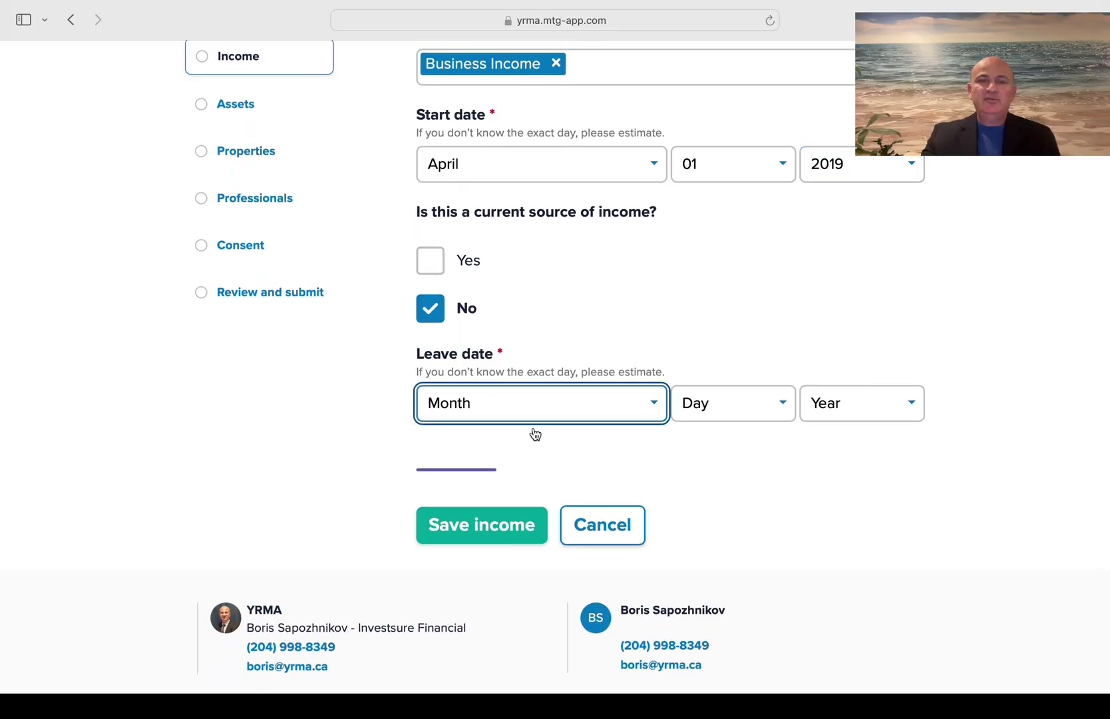
{"action": "type", "text": "j"}
{"action": "left_click", "coordinate": [772, 403]}
{"action": "type", "text": "01"}
{"action": "left_click", "coordinate": [897, 407]}
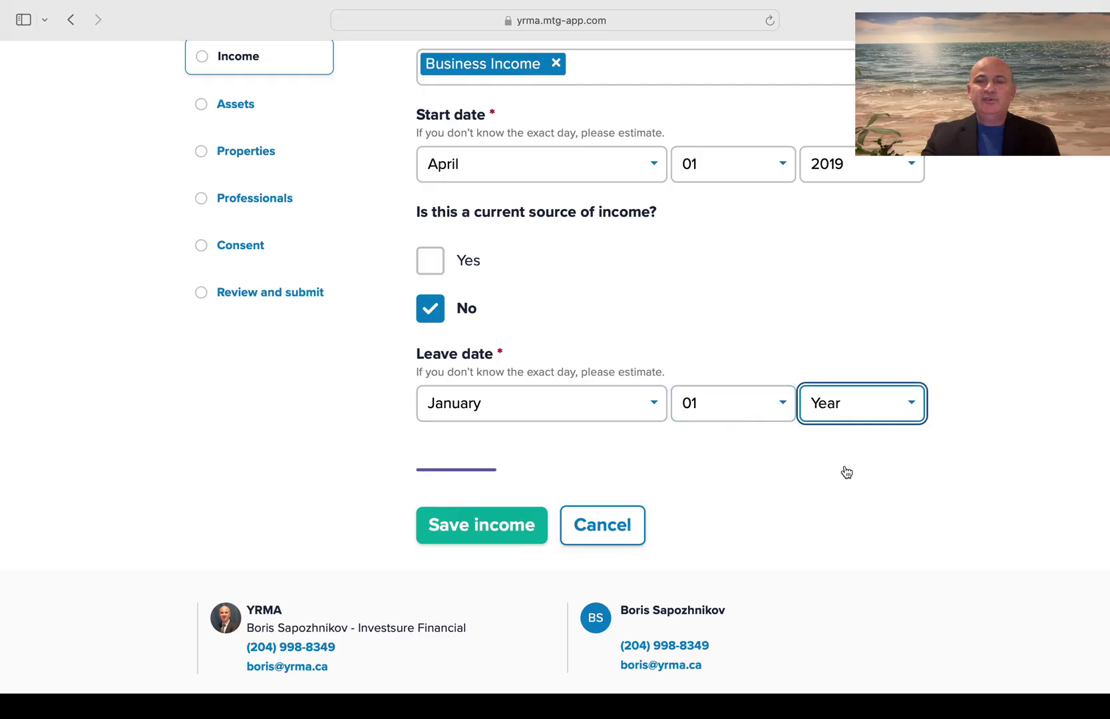
{"action": "type", "text": "2022"}
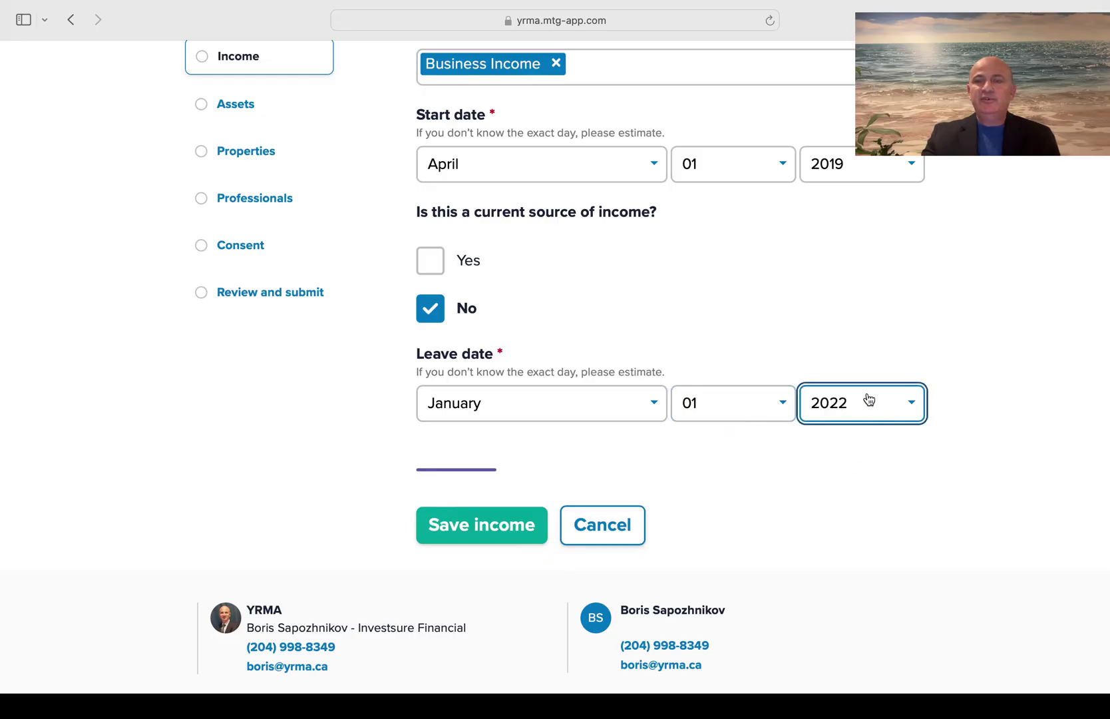
{"action": "left_click", "coordinate": [869, 386]}
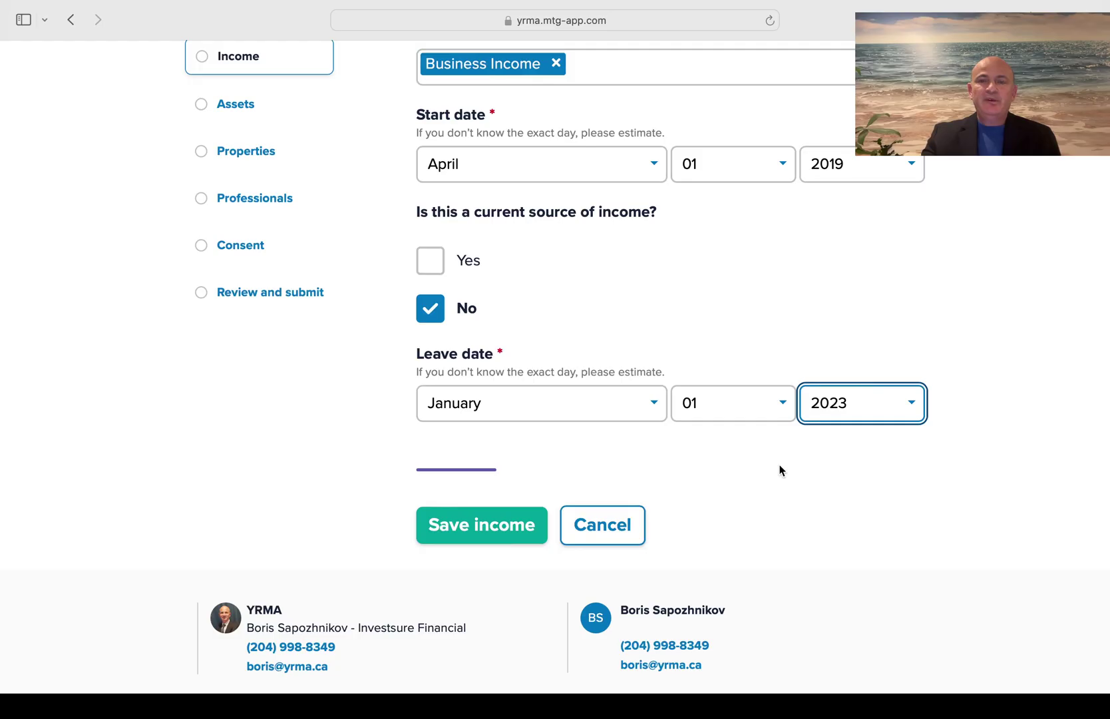
{"action": "left_click", "coordinate": [458, 530]}
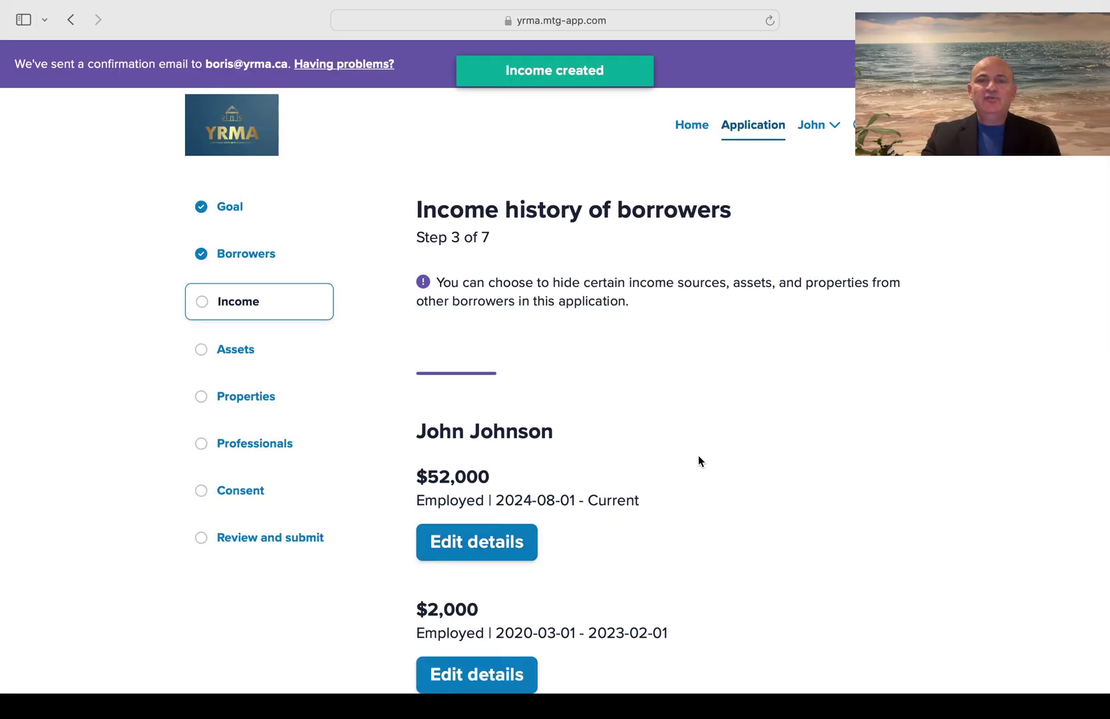
{"action": "scroll", "coordinate": [698, 456], "scroll_direction": "down", "scroll_amount": 5}
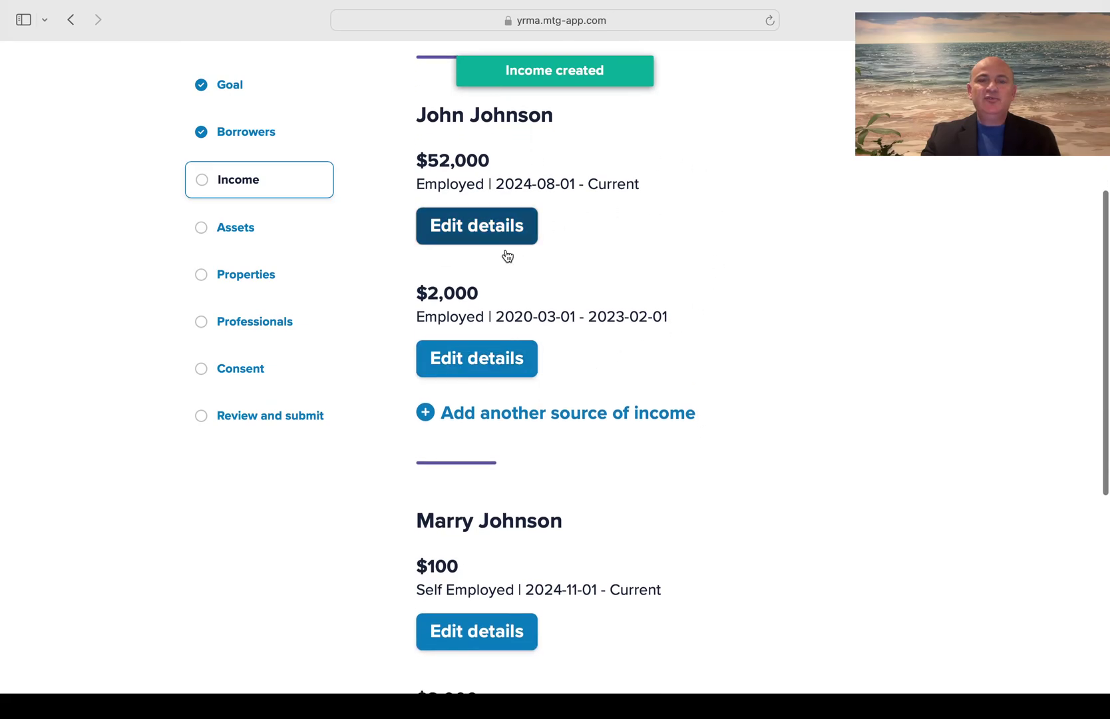
{"action": "scroll", "coordinate": [706, 313], "scroll_direction": "down", "scroll_amount": 5}
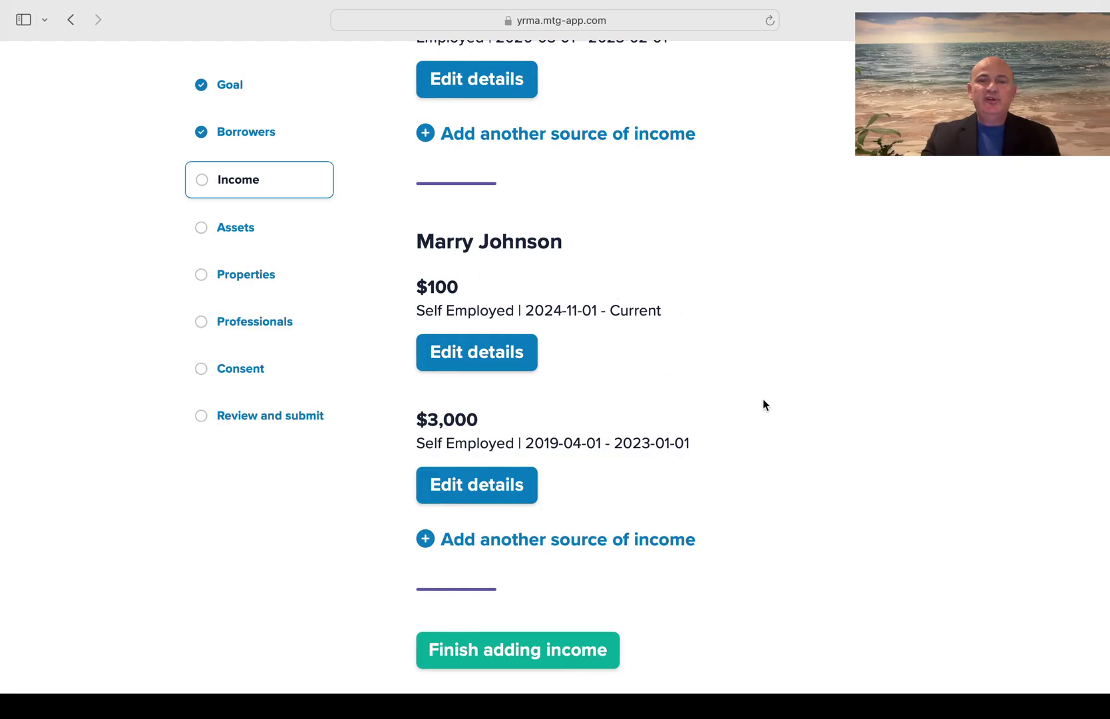
{"action": "scroll", "coordinate": [764, 404], "scroll_direction": "down", "scroll_amount": 2}
{"action": "scroll", "coordinate": [764, 404], "scroll_direction": "down", "scroll_amount": 3}
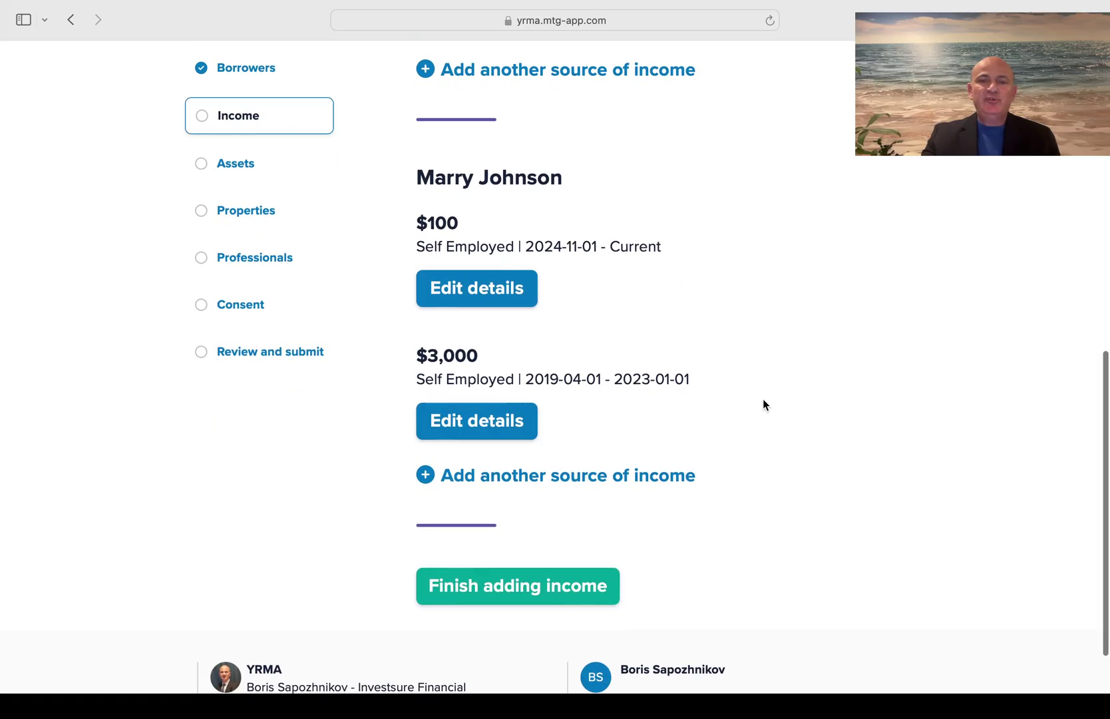
Finish the Income step to advance to Assets you own (Step 4 of 7)
{"action": "left_click", "coordinate": [509, 509]}
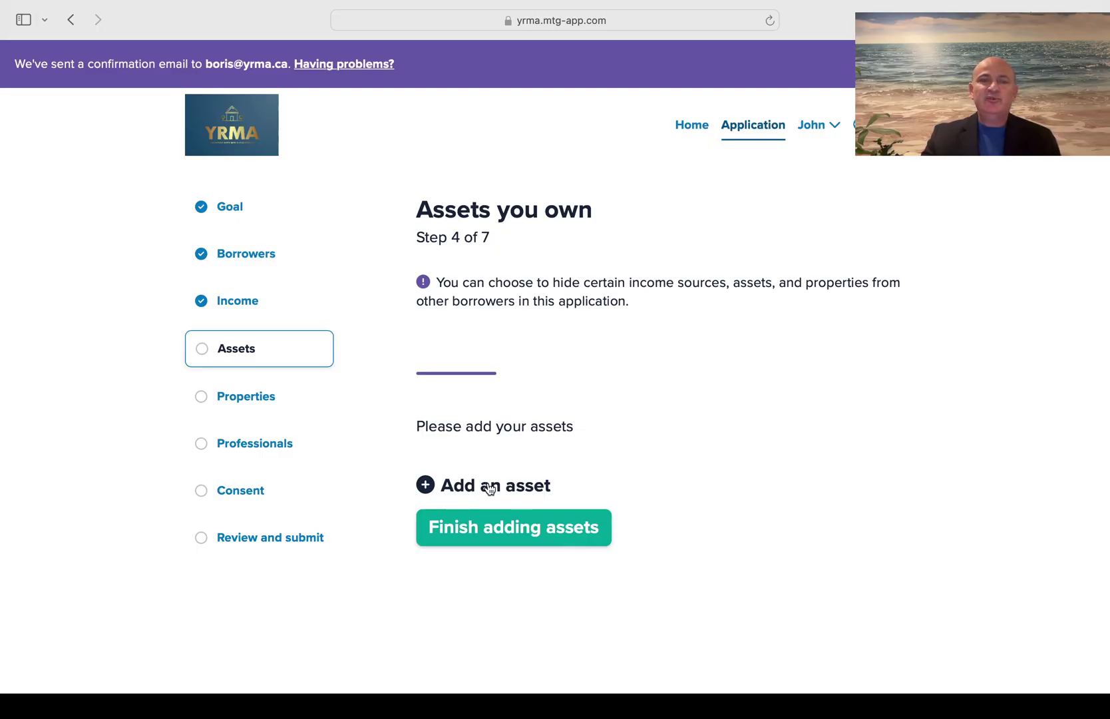
Add a new Vehicle asset owned by both borrowers
{"action": "left_click", "coordinate": [490, 489]}
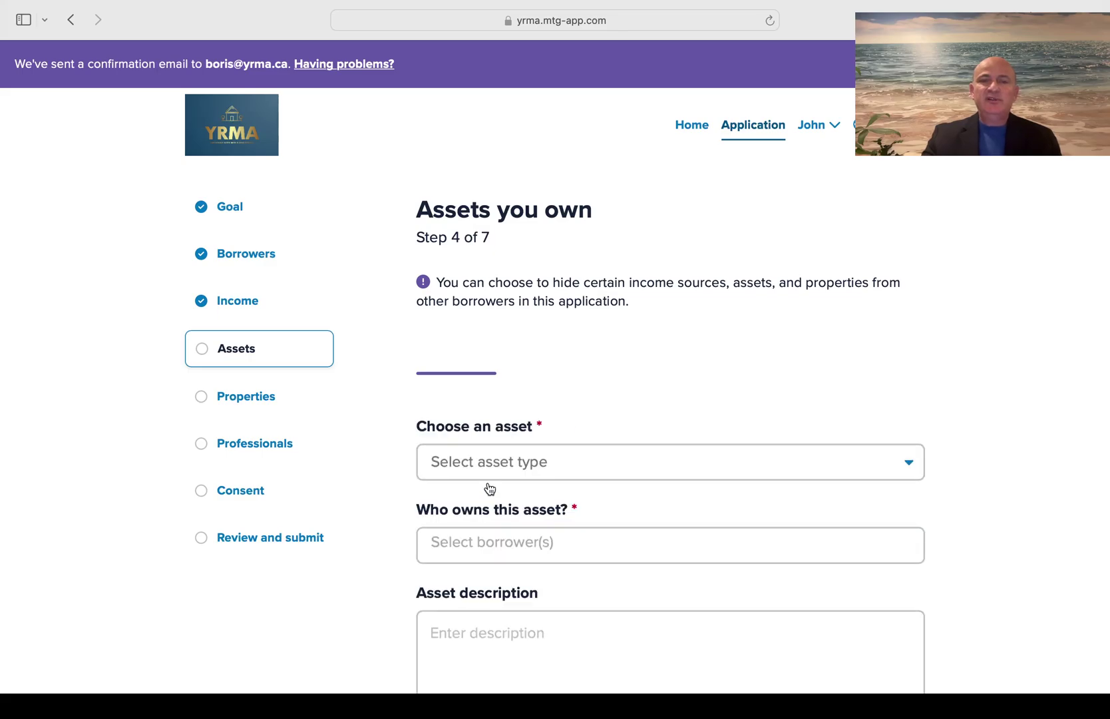
{"action": "left_click", "coordinate": [585, 458]}
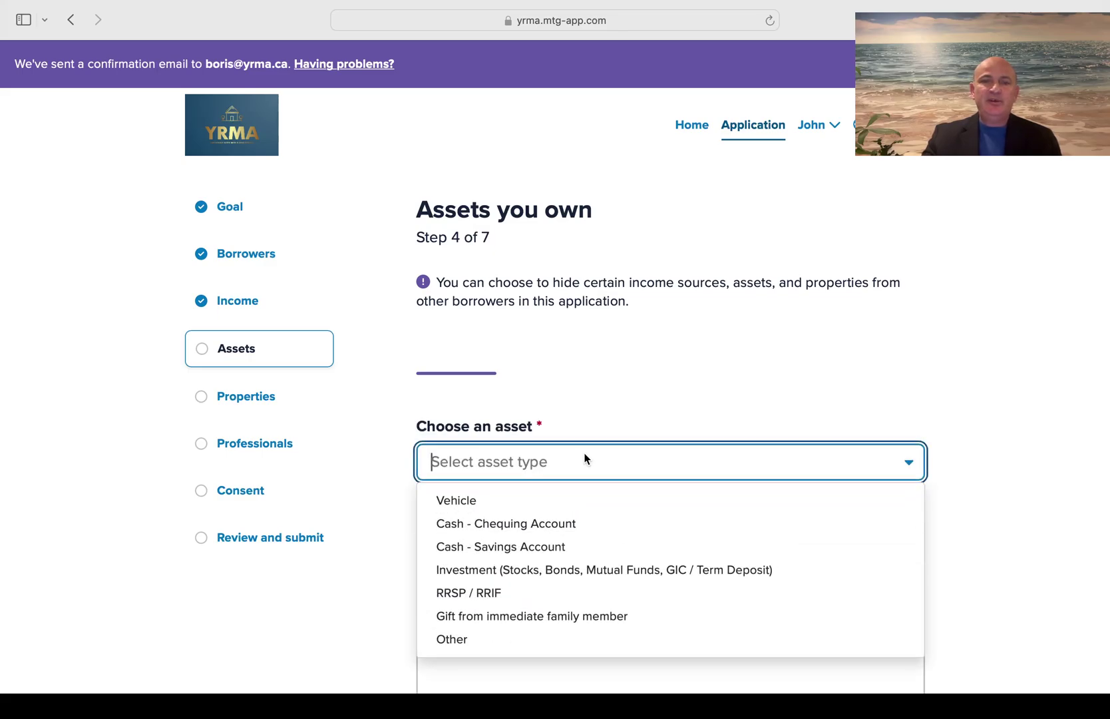
{"action": "left_click", "coordinate": [509, 500]}
{"action": "scroll", "coordinate": [659, 399], "scroll_direction": "down", "scroll_amount": 3}
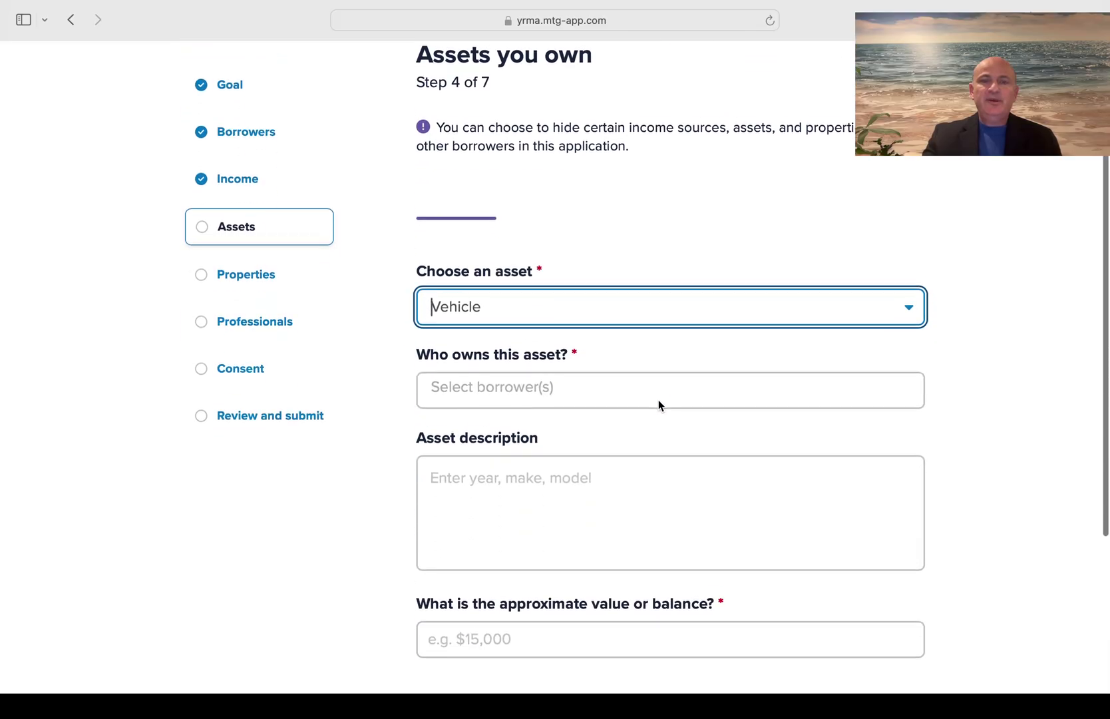
{"action": "left_click", "coordinate": [504, 378]}
{"action": "left_click", "coordinate": [485, 419]}
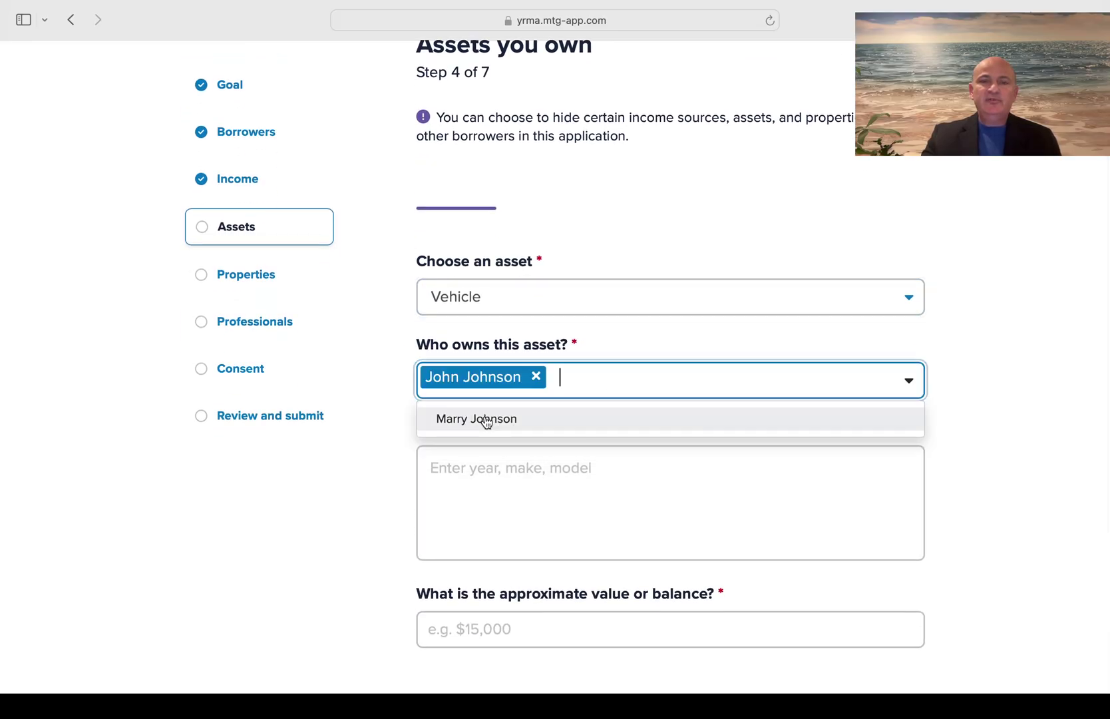
{"action": "left_click", "coordinate": [486, 420]}
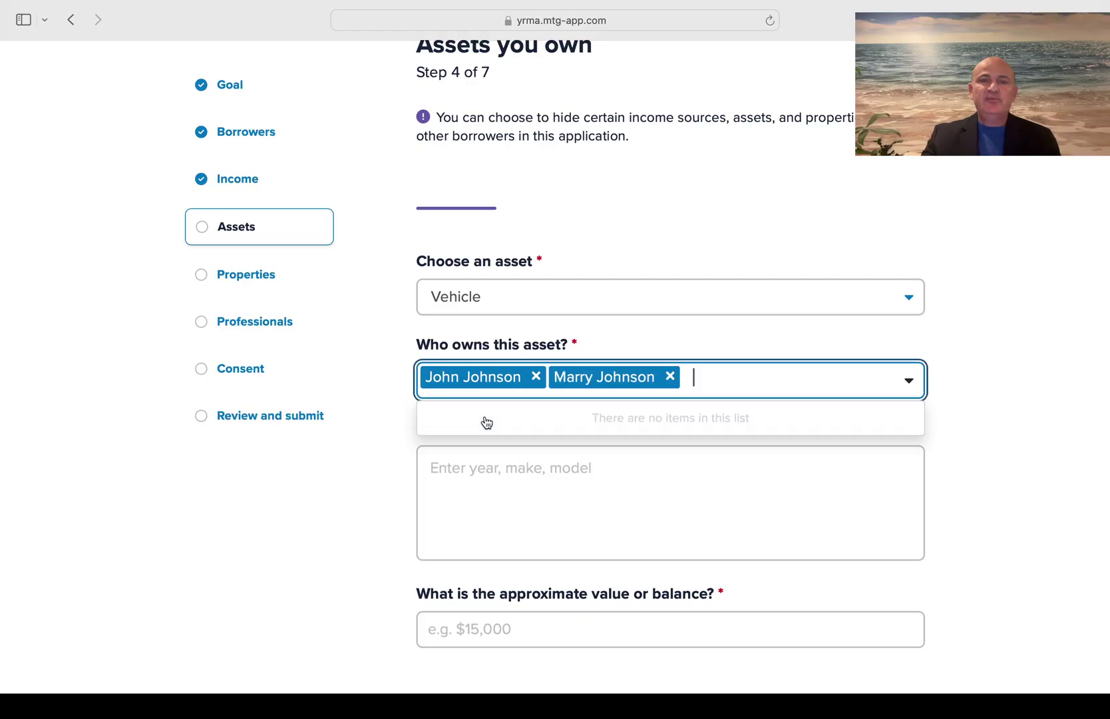
{"action": "left_click", "coordinate": [376, 460]}
Describe the vehicle as Honda CRV 2000, valued at $10,000, not hidden from other borrowers
{"action": "scroll", "coordinate": [376, 460], "scroll_direction": "down", "scroll_amount": 3}
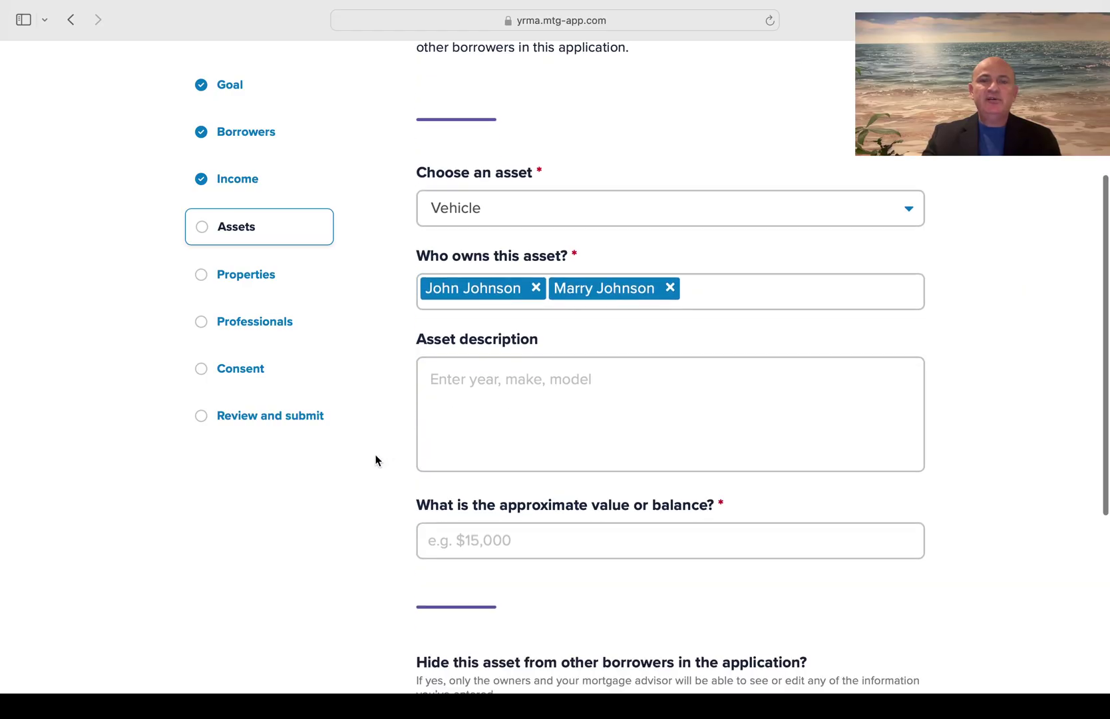
{"action": "left_click", "coordinate": [499, 357]}
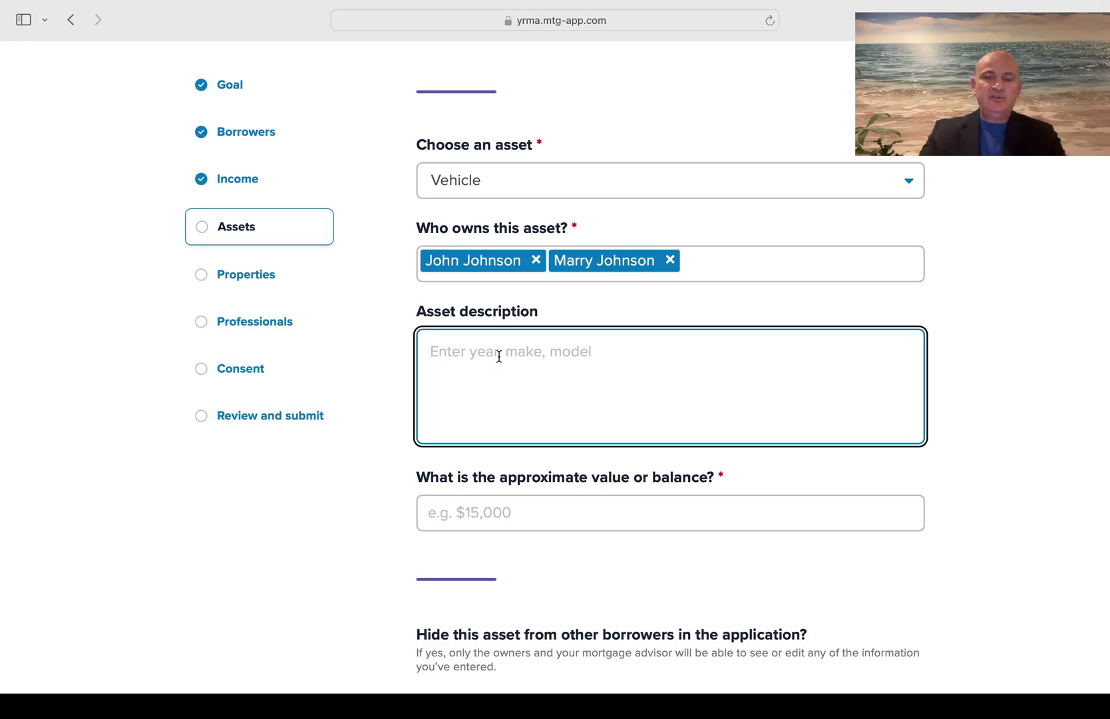
{"action": "type", "text": "Honda"}
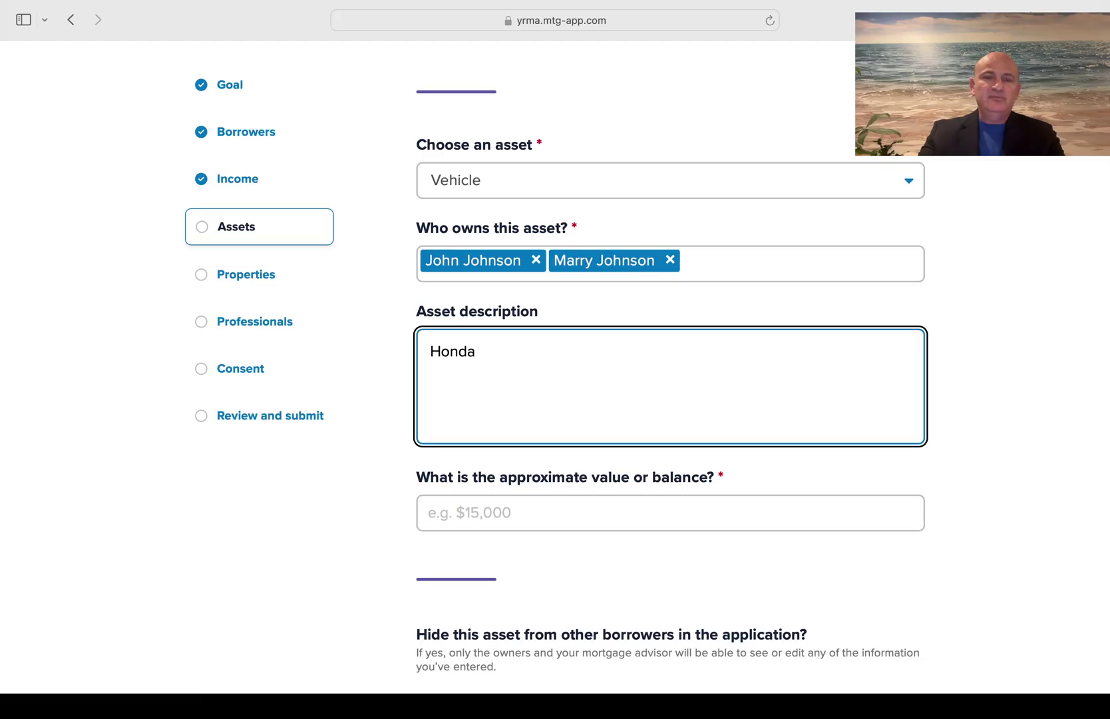
{"action": "type", "text": " CRV"}
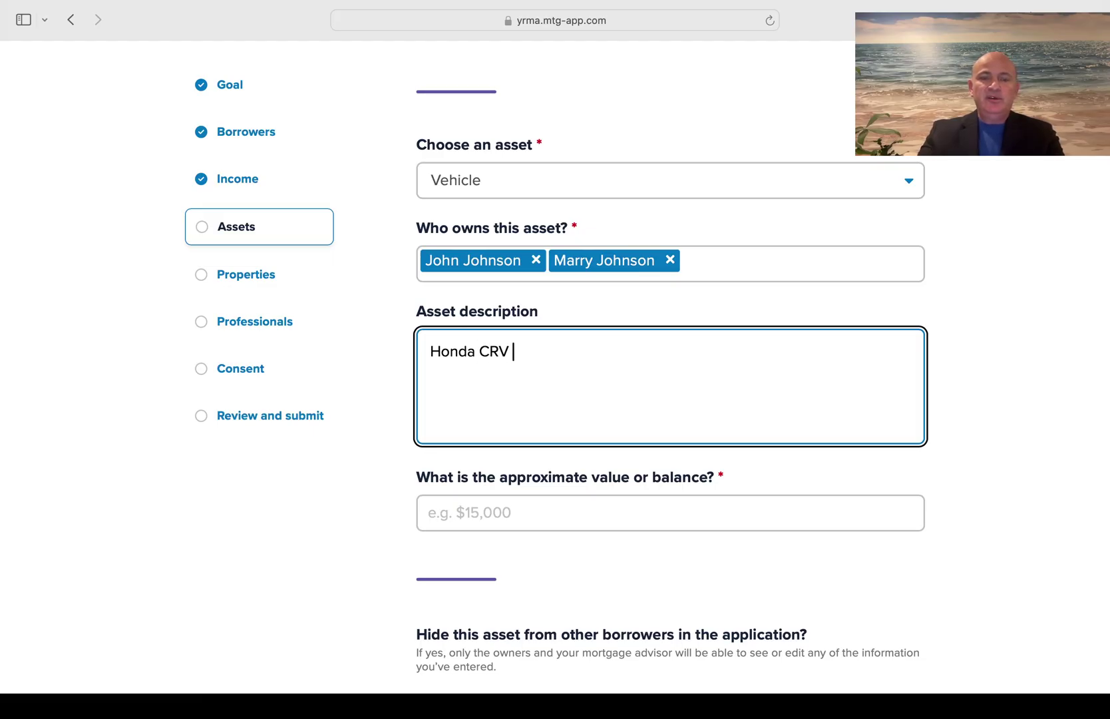
{"action": "type", "text": "2000"}
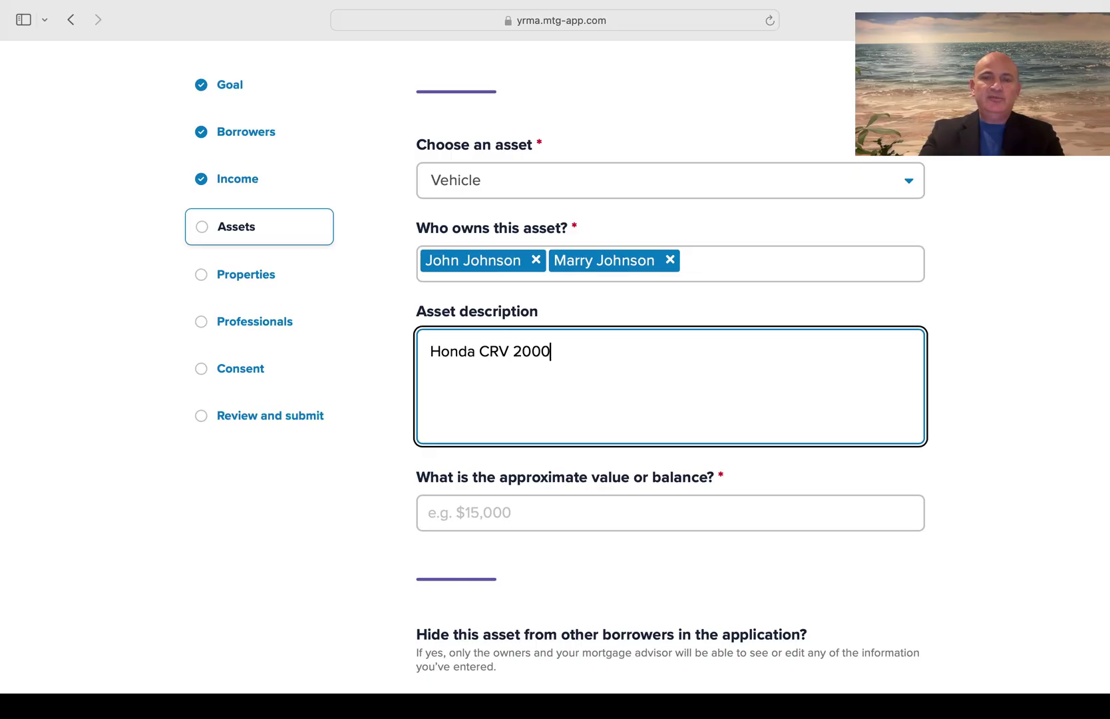
{"action": "left_click", "coordinate": [482, 519]}
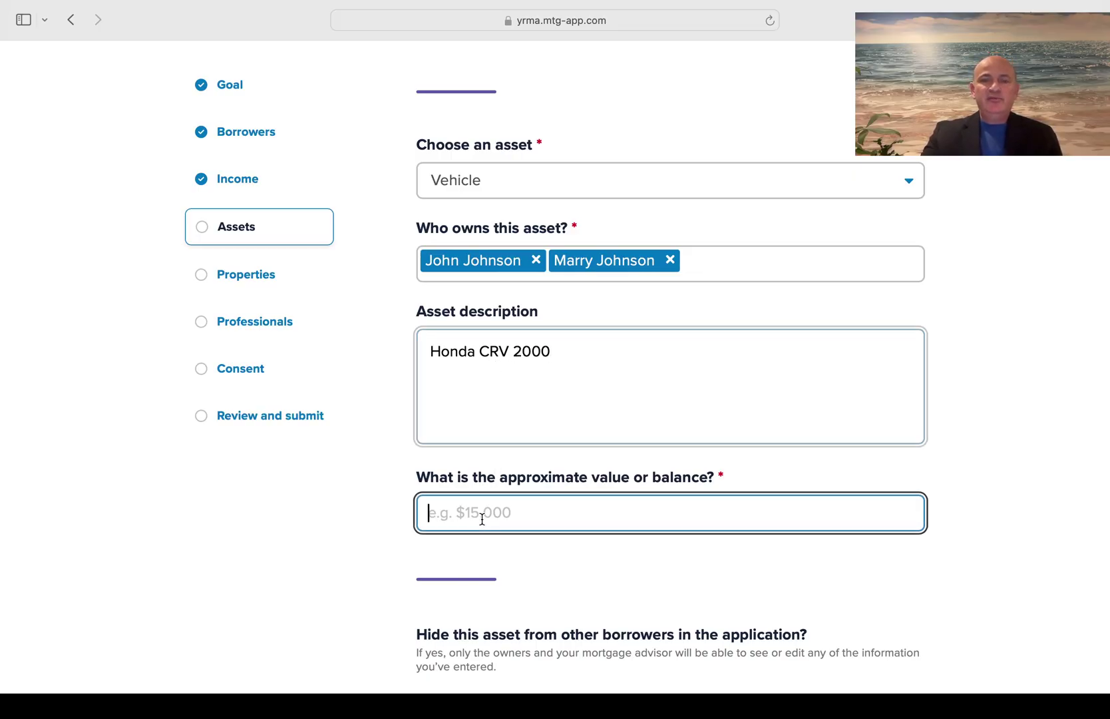
{"action": "type", "text": "$1"}
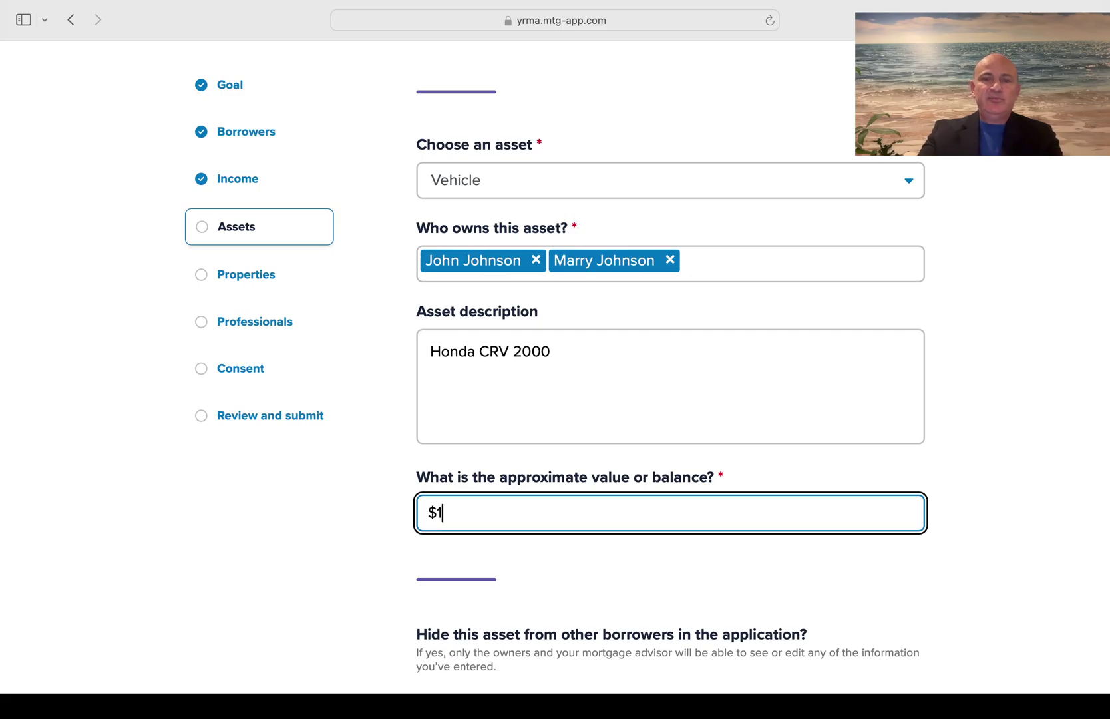
{"action": "type", "text": ",00000"}
{"action": "key", "text": "BackSpace"}
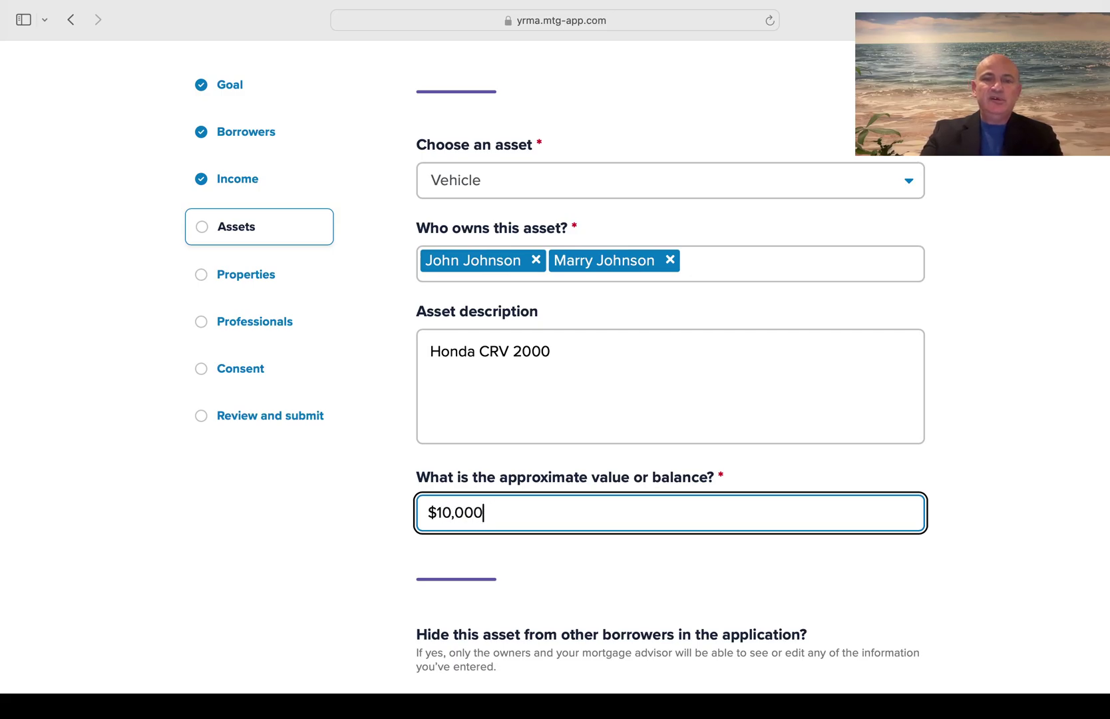
{"action": "scroll", "coordinate": [283, 559], "scroll_direction": "down", "scroll_amount": 5}
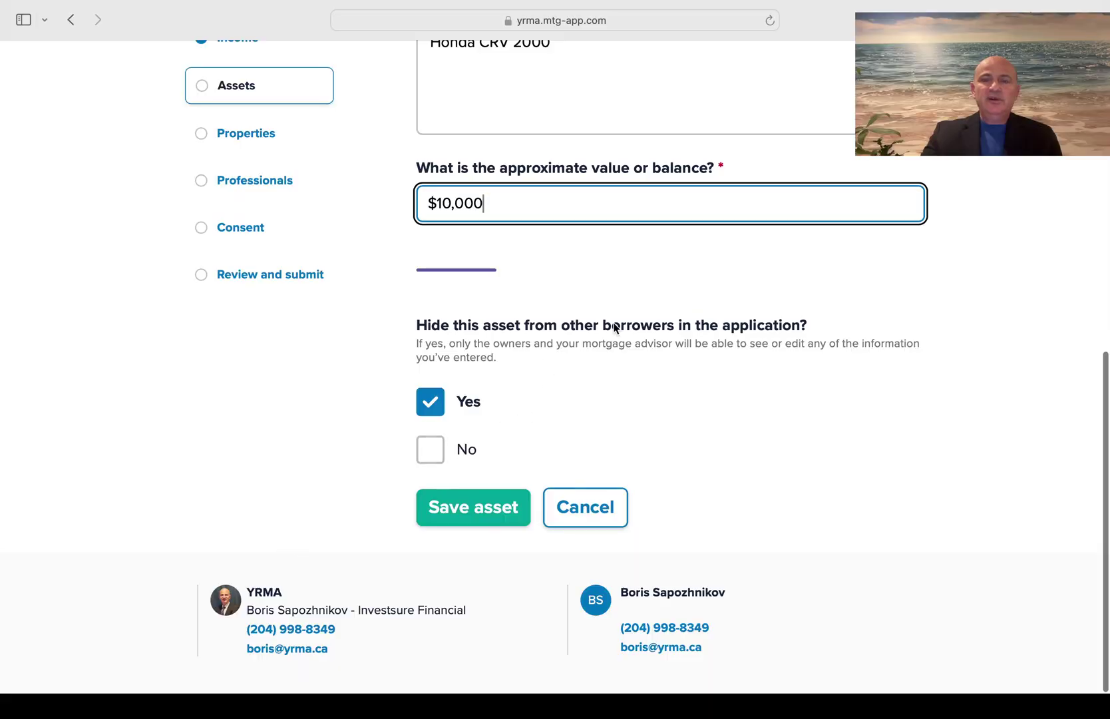
{"action": "left_click", "coordinate": [440, 456]}
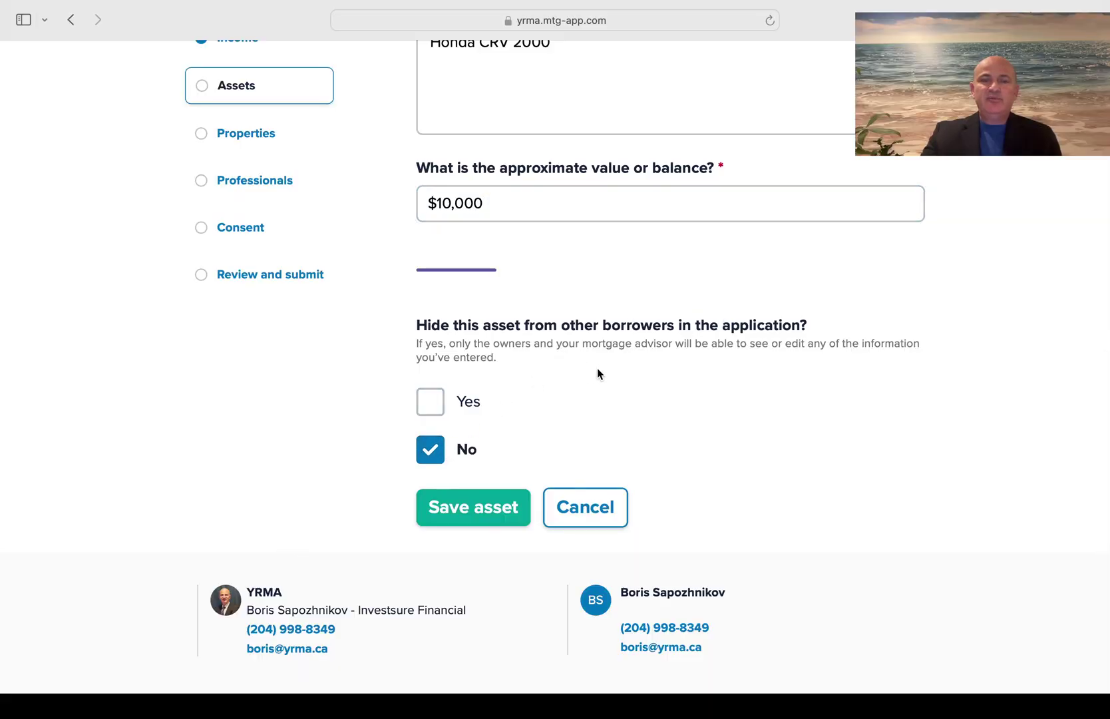
Save the Honda CRV 2000 vehicle asset and check it in the Assets list
{"action": "left_click", "coordinate": [474, 516]}
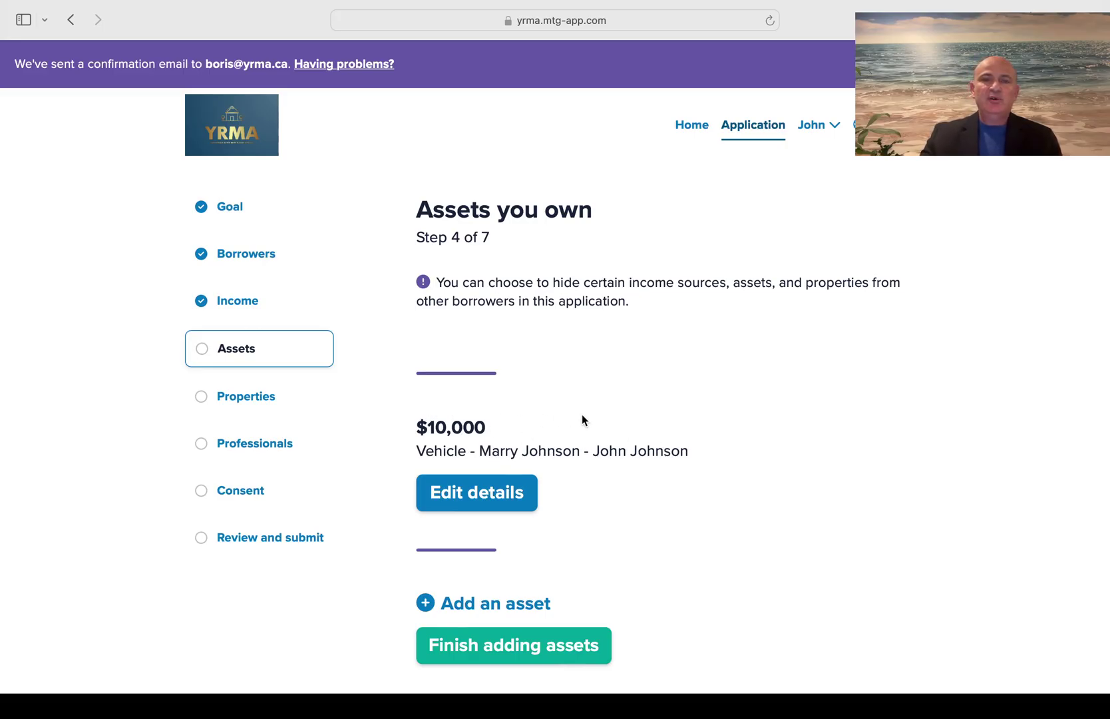
{"action": "scroll", "coordinate": [582, 418], "scroll_direction": "down", "scroll_amount": 3}
{"action": "scroll", "coordinate": [582, 419], "scroll_direction": "down", "scroll_amount": 2}
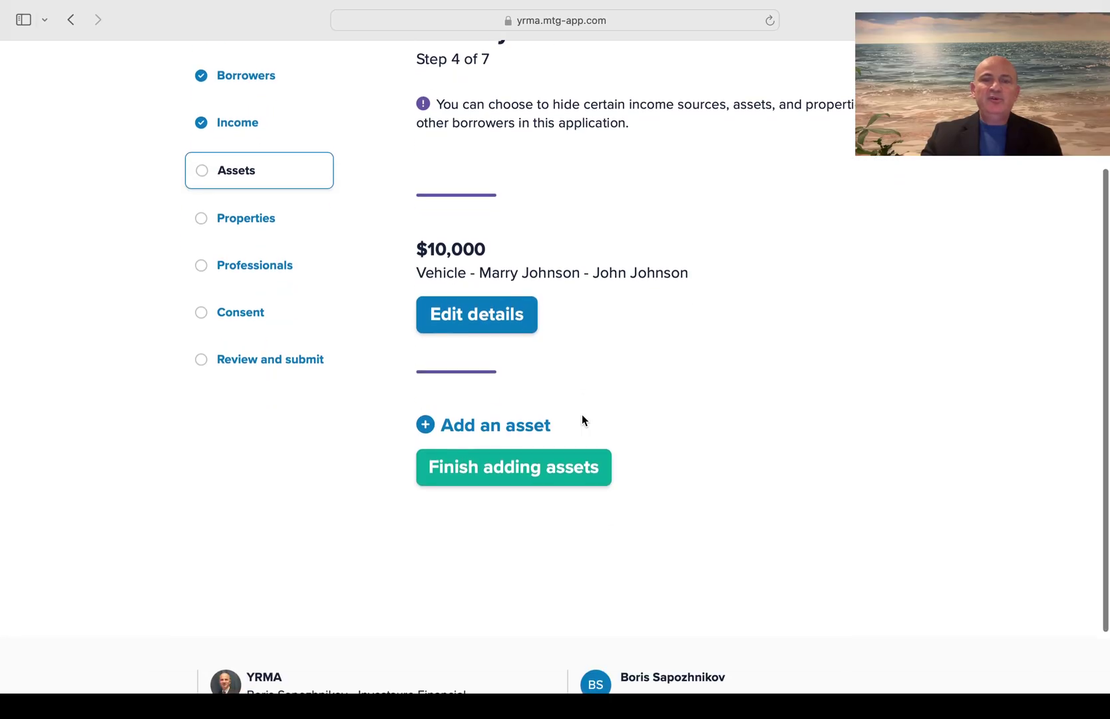
Start a new Investment asset owned by the first borrower
{"action": "left_click", "coordinate": [479, 429]}
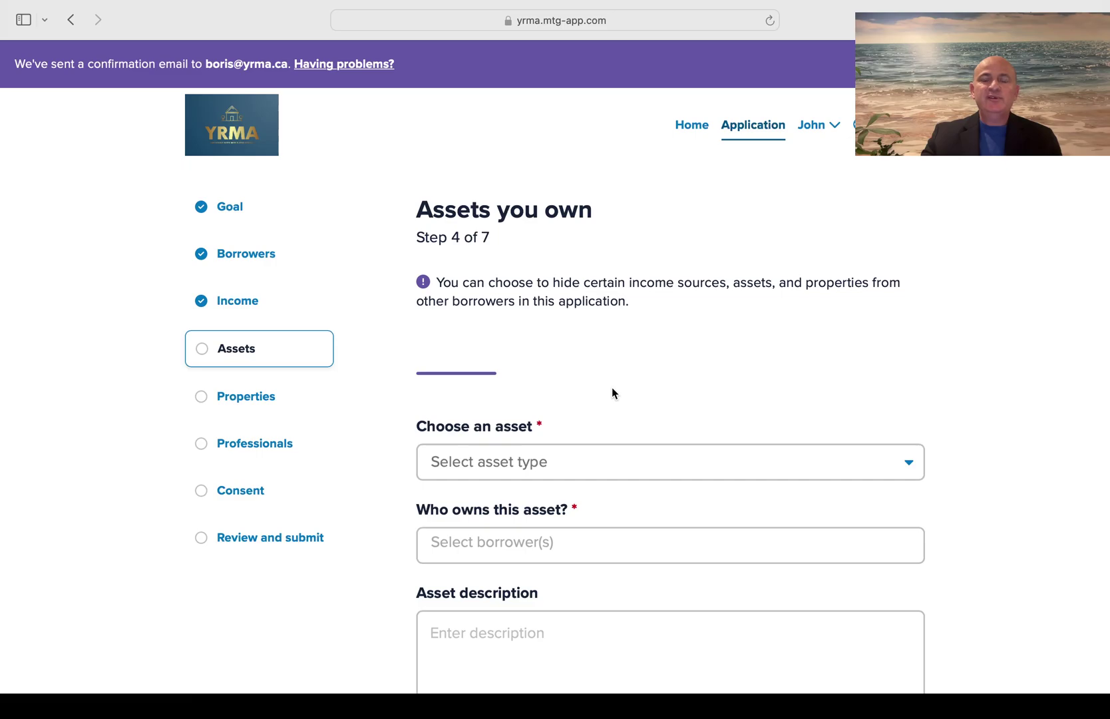
{"action": "scroll", "coordinate": [612, 391], "scroll_direction": "down", "scroll_amount": 5}
{"action": "scroll", "coordinate": [612, 389], "scroll_direction": "down", "scroll_amount": 2}
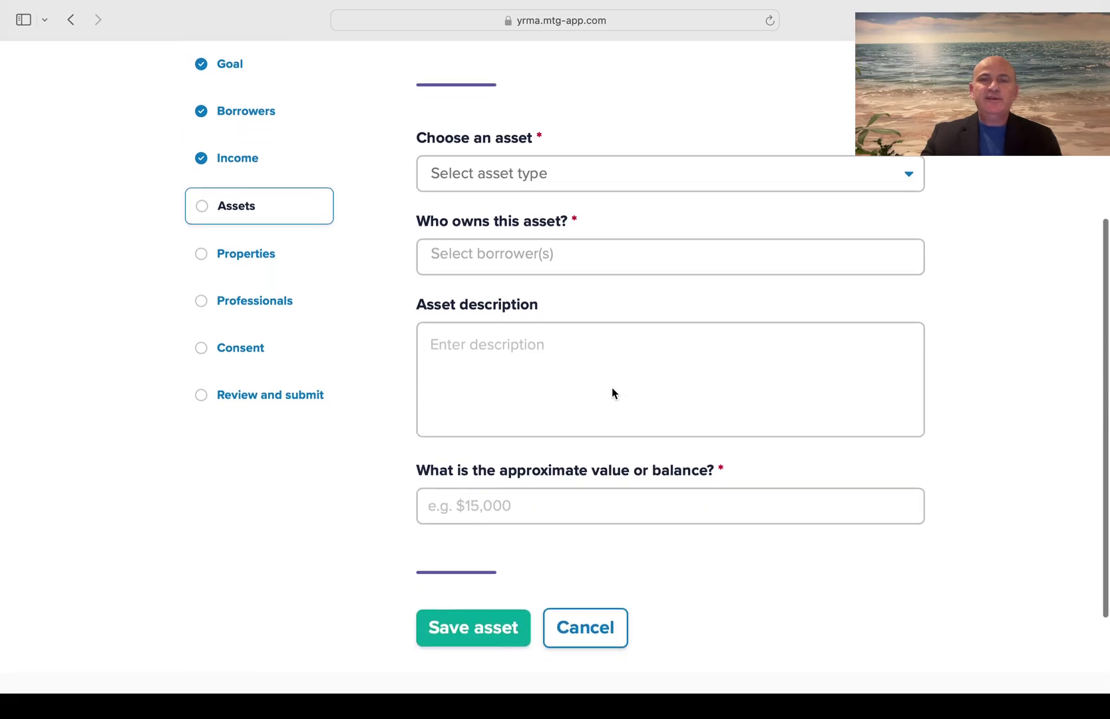
{"action": "left_click", "coordinate": [645, 180]}
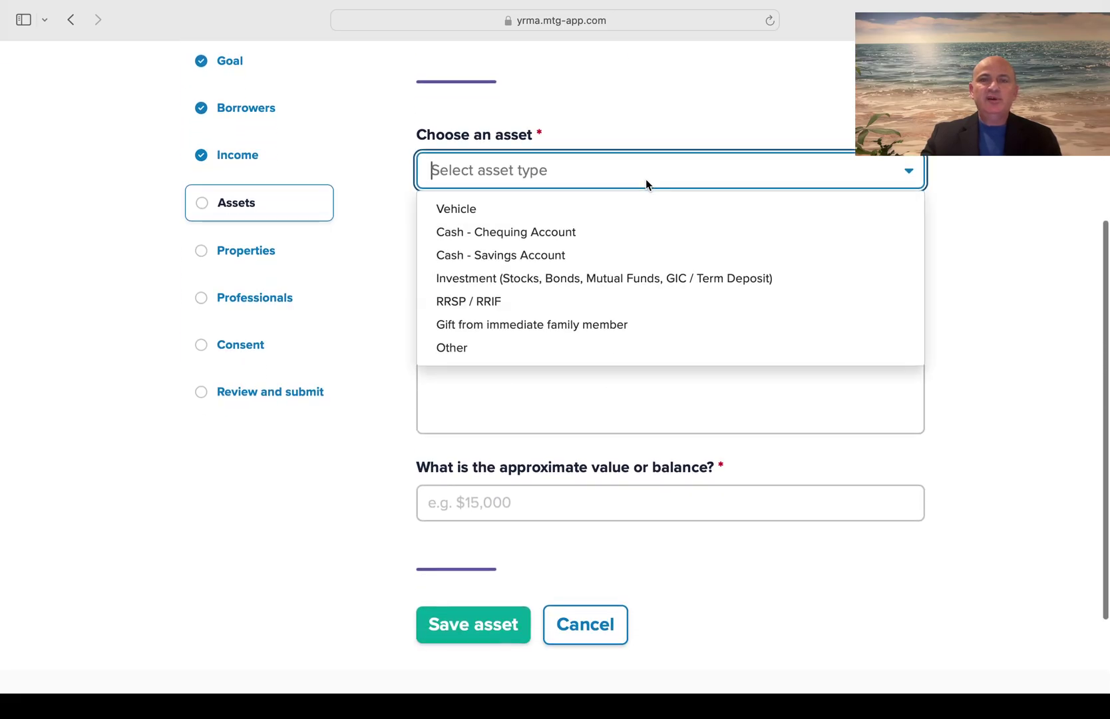
{"action": "left_click", "coordinate": [501, 280]}
{"action": "left_click", "coordinate": [457, 253]}
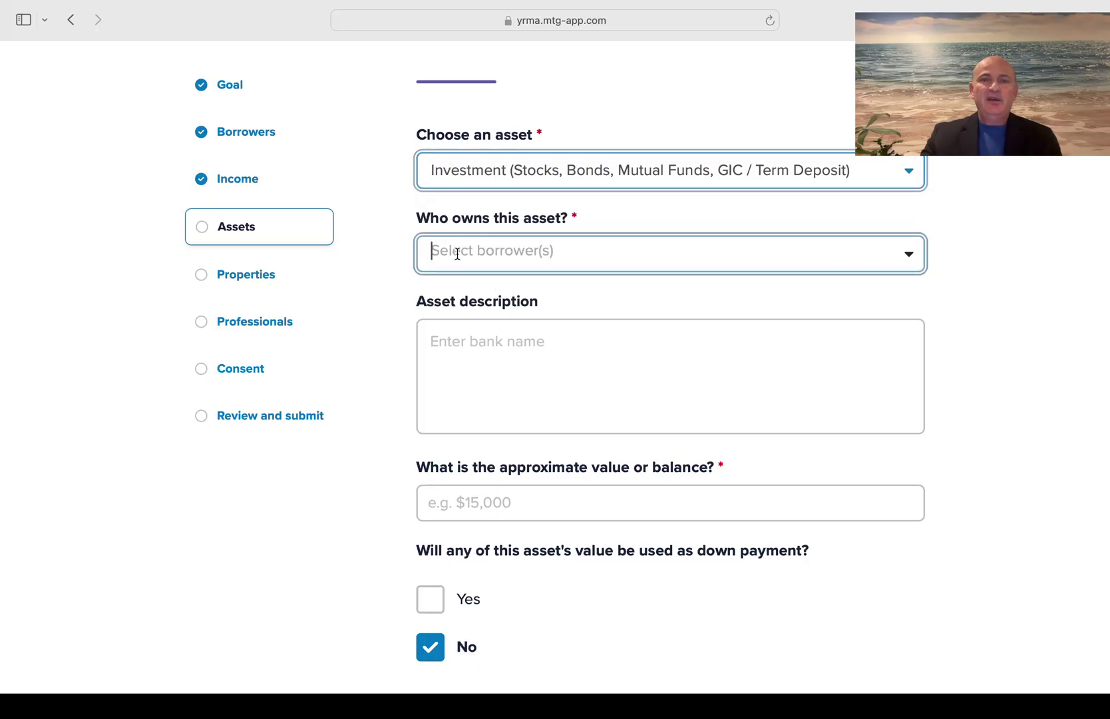
{"action": "left_click", "coordinate": [453, 292]}
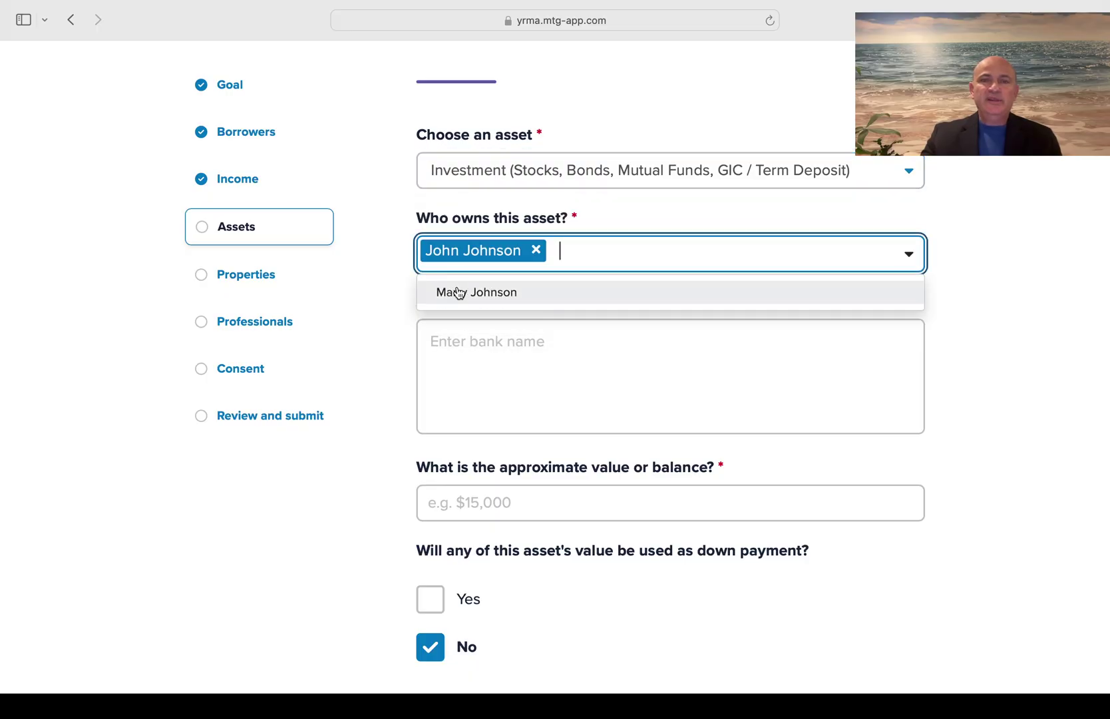
{"action": "left_click", "coordinate": [382, 286]}
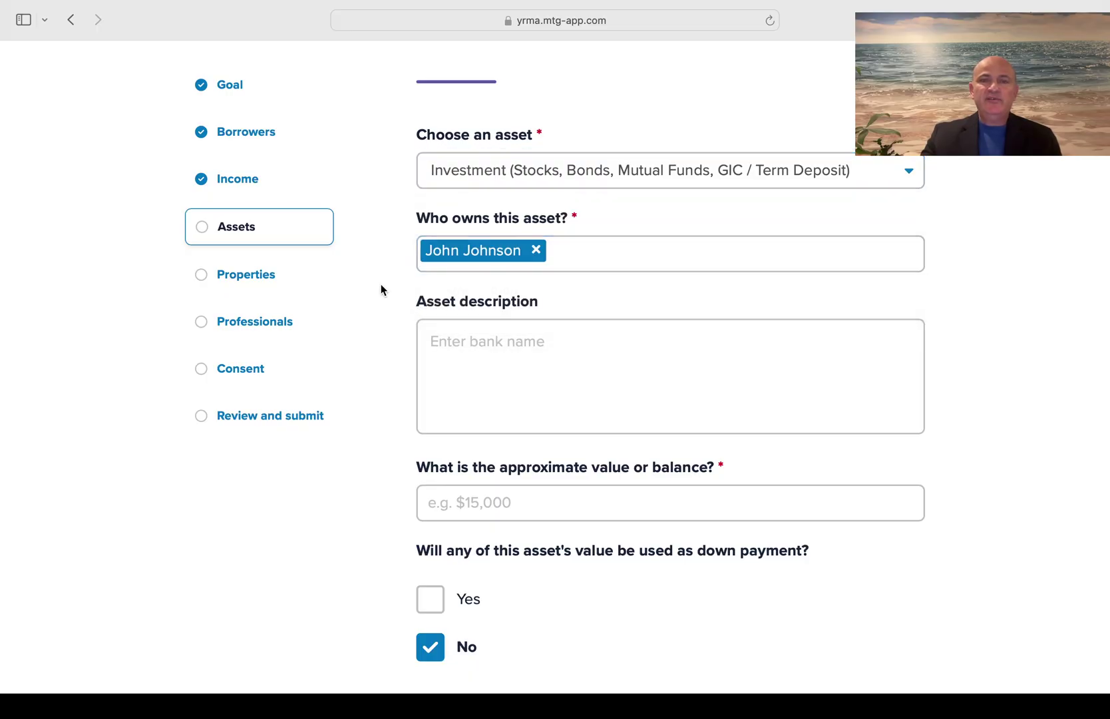
Describe the investment as Bank - FHSA with a value of $8,000
{"action": "left_click", "coordinate": [449, 340]}
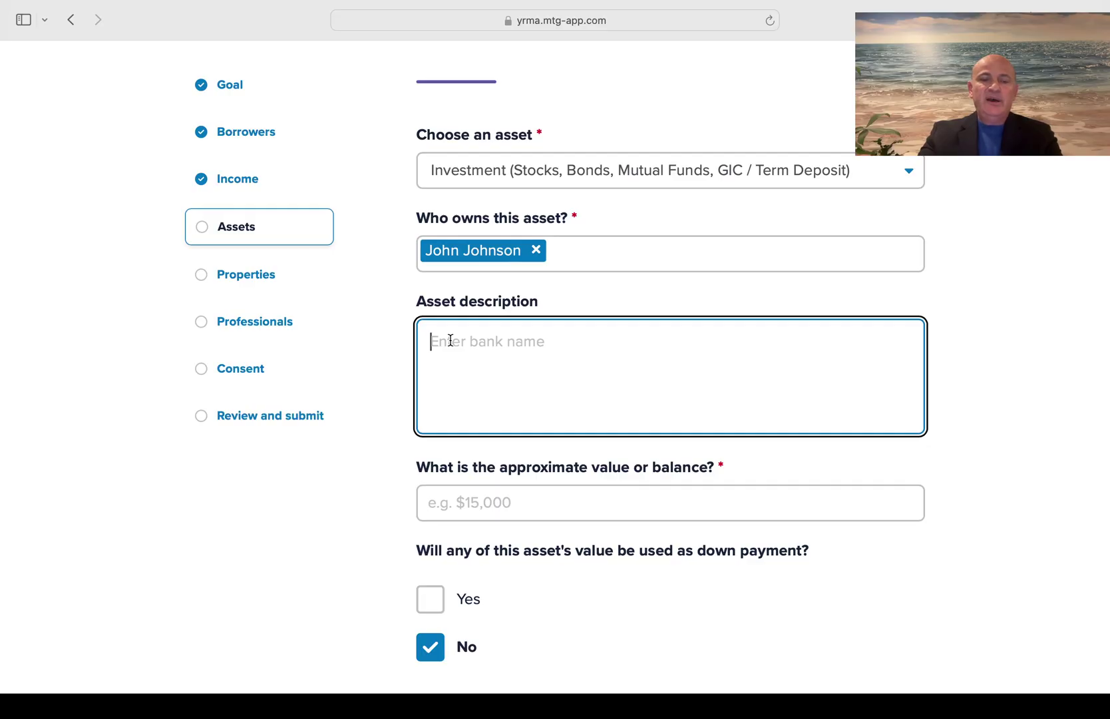
{"action": "type", "text": "Bank"}
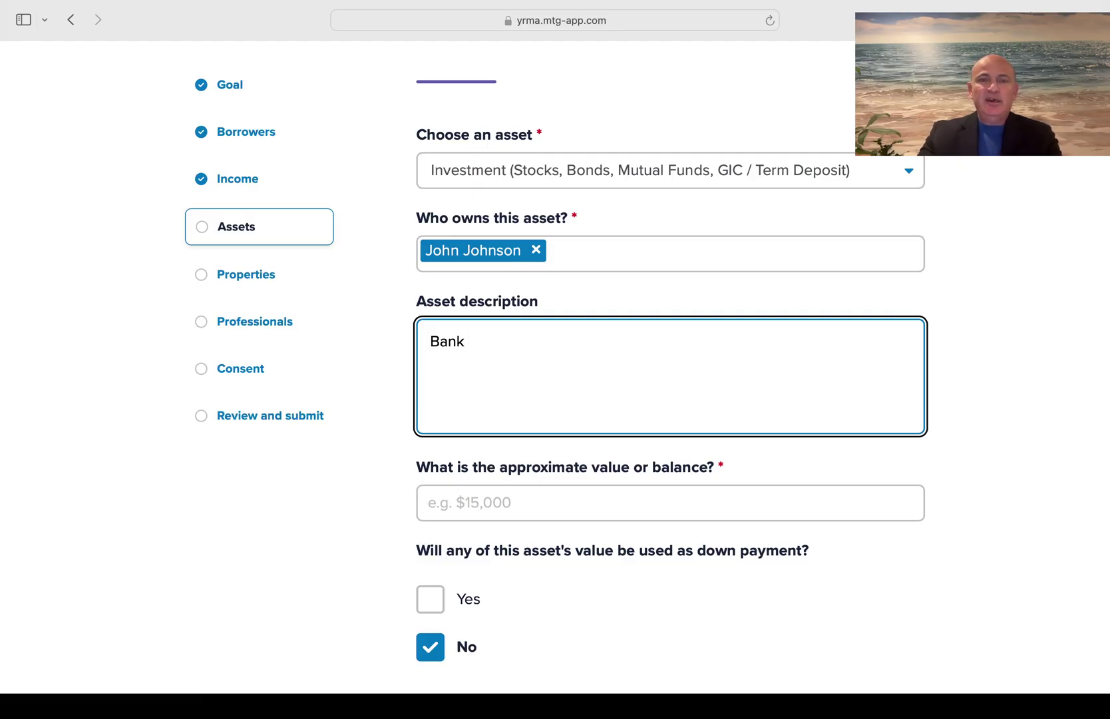
{"action": "type", "text": "- GHSA"}
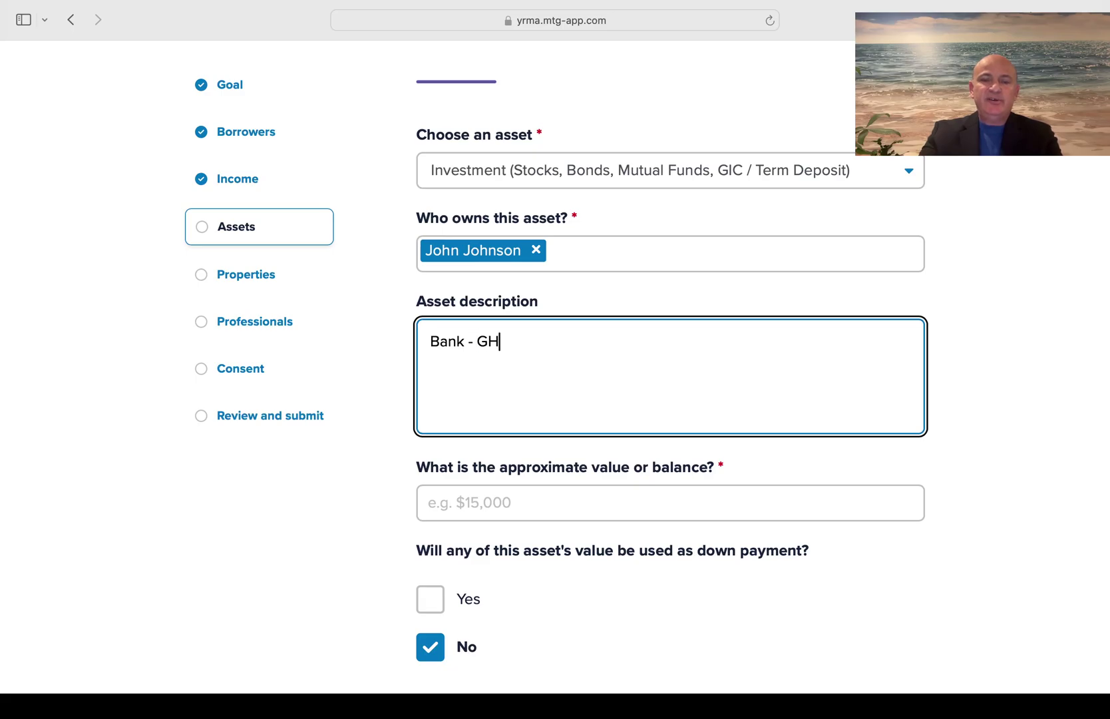
{"action": "key", "text": "BackSpace"}
{"action": "key", "text": "BackSpace"}
{"action": "key", "text": "BackSpace"}
{"action": "key", "text": "BackSpace"}
{"action": "type", "text": "FH"}
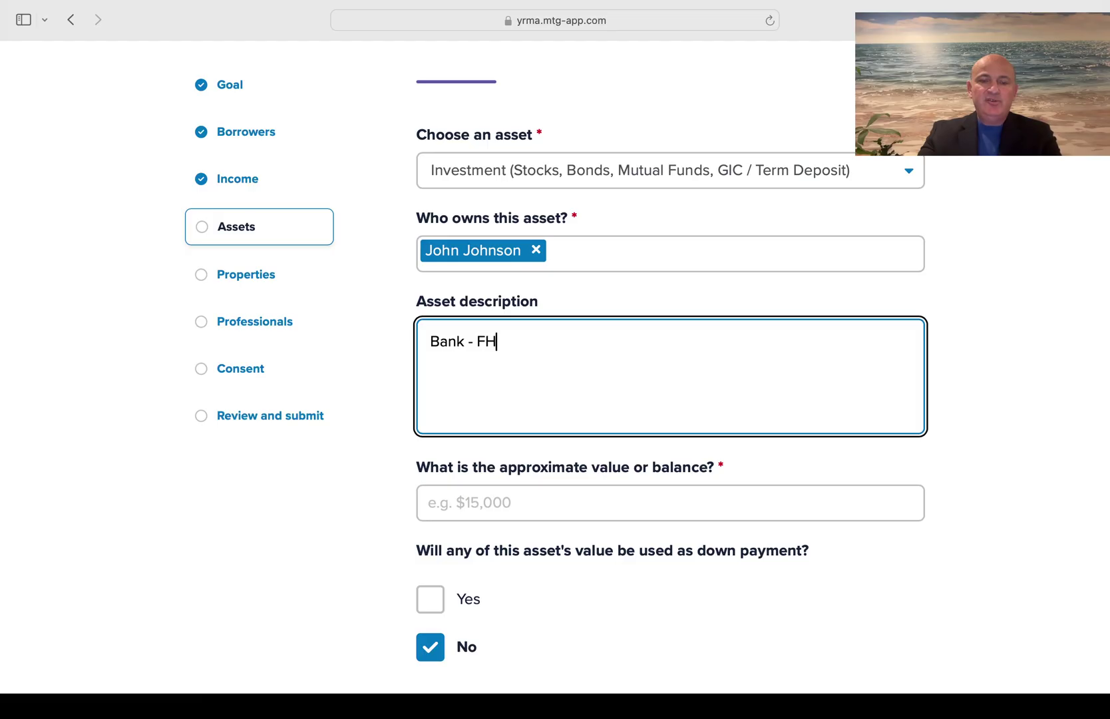
{"action": "type", "text": "SA"}
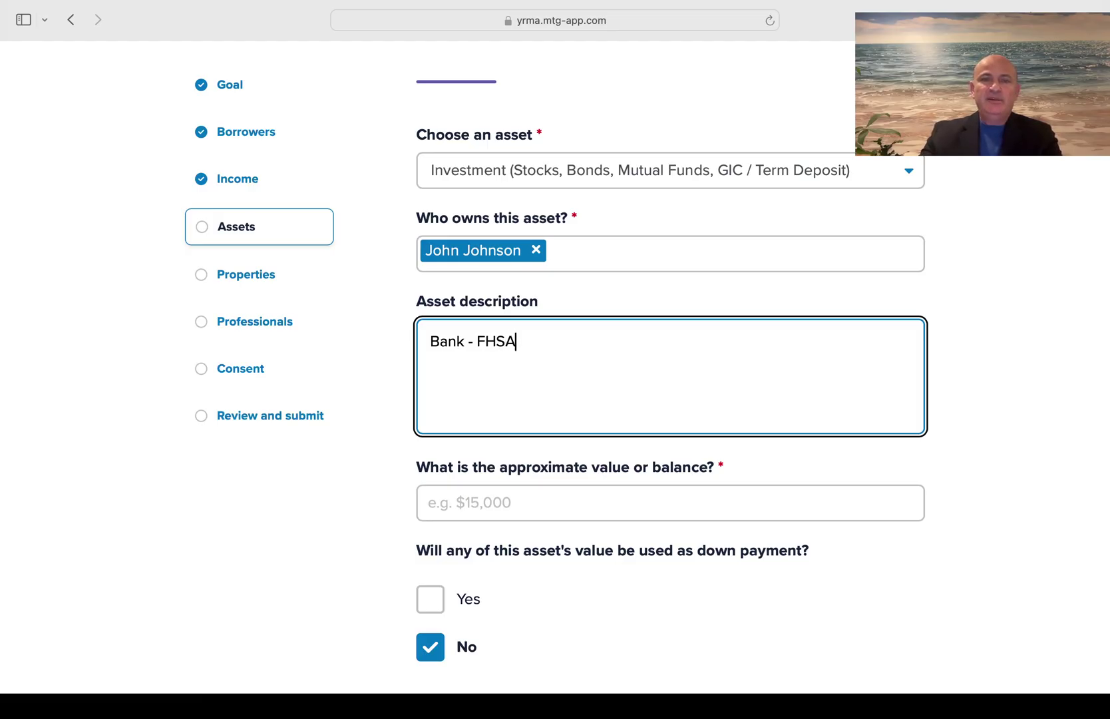
{"action": "left_click", "coordinate": [453, 504]}
{"action": "type", "text": "$8,000"}
Use $8,000 of it for the down payment and keep it visible to other borrowers
{"action": "scroll", "coordinate": [454, 503], "scroll_direction": "down", "scroll_amount": 1}
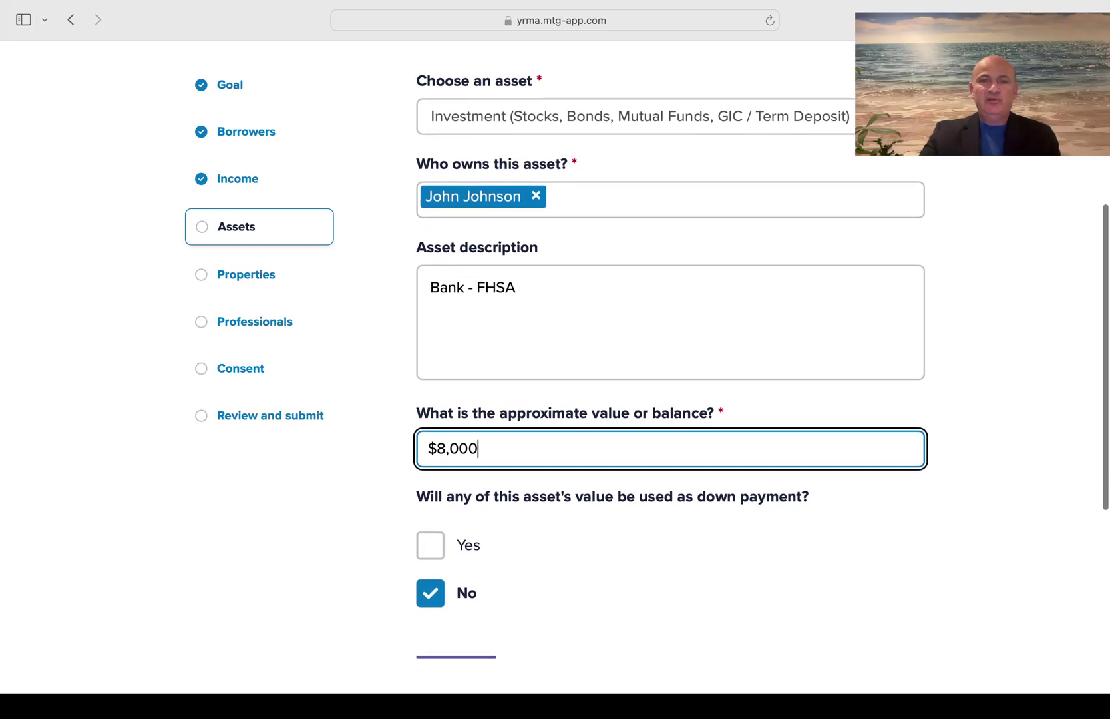
{"action": "scroll", "coordinate": [665, 373], "scroll_direction": "down", "scroll_amount": 2}
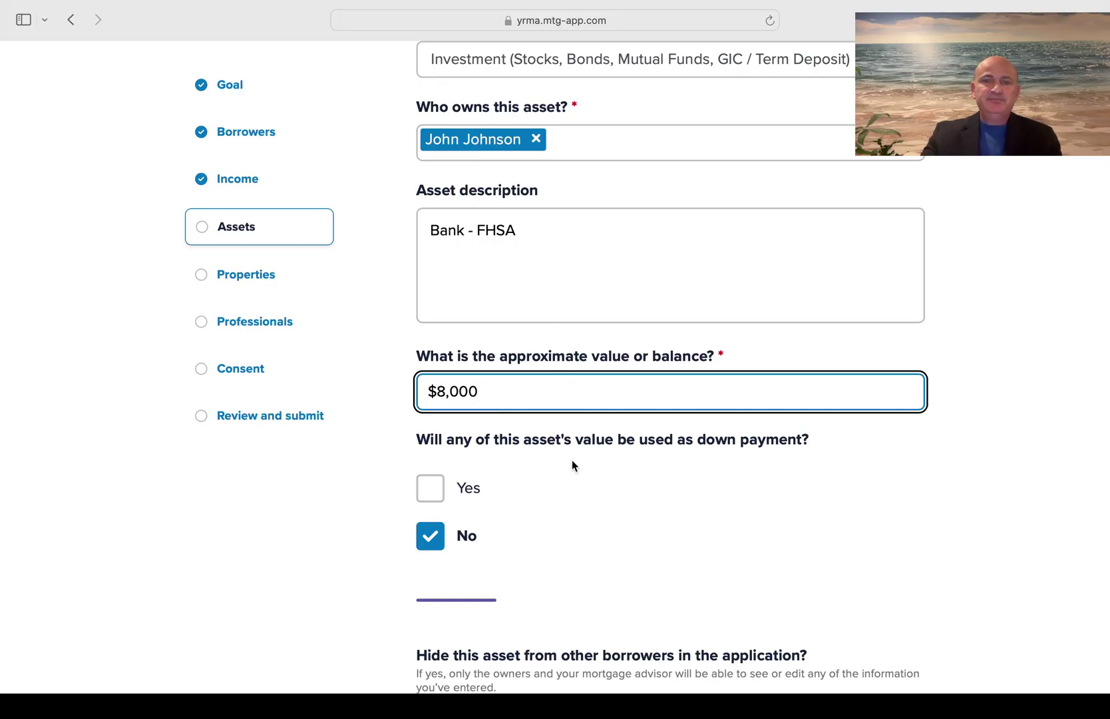
{"action": "left_click", "coordinate": [440, 495]}
{"action": "scroll", "coordinate": [626, 555], "scroll_direction": "down", "scroll_amount": 3}
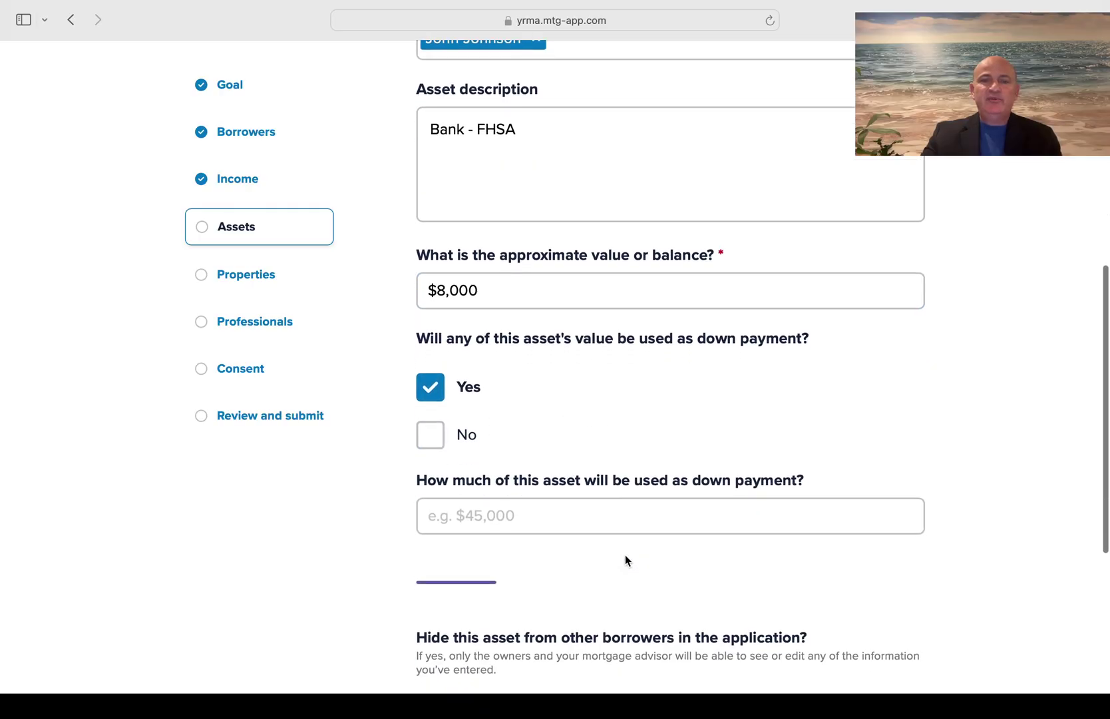
{"action": "left_click", "coordinate": [466, 513]}
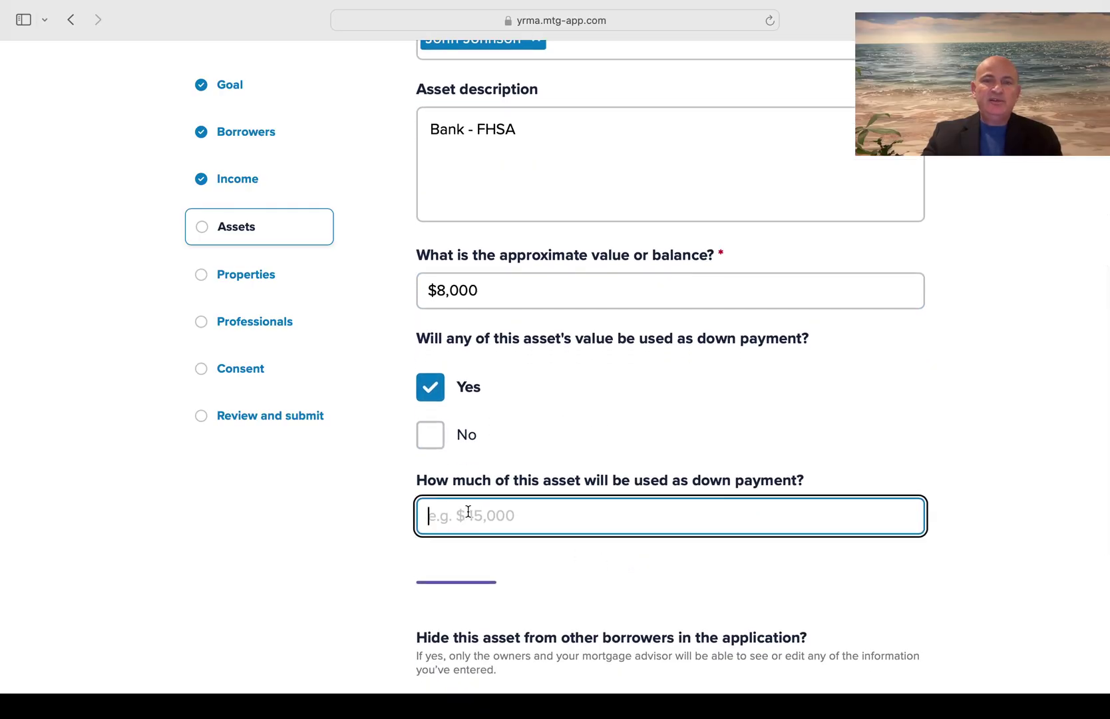
{"action": "type", "text": "8000"}
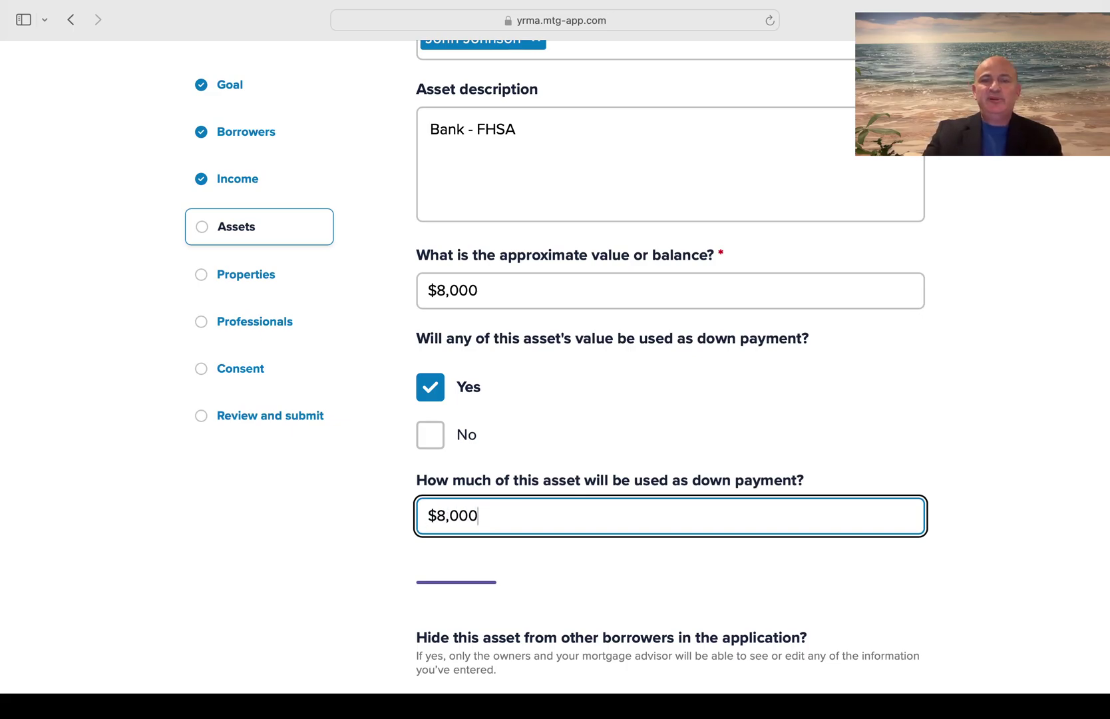
{"action": "scroll", "coordinate": [377, 562], "scroll_direction": "down", "scroll_amount": 5}
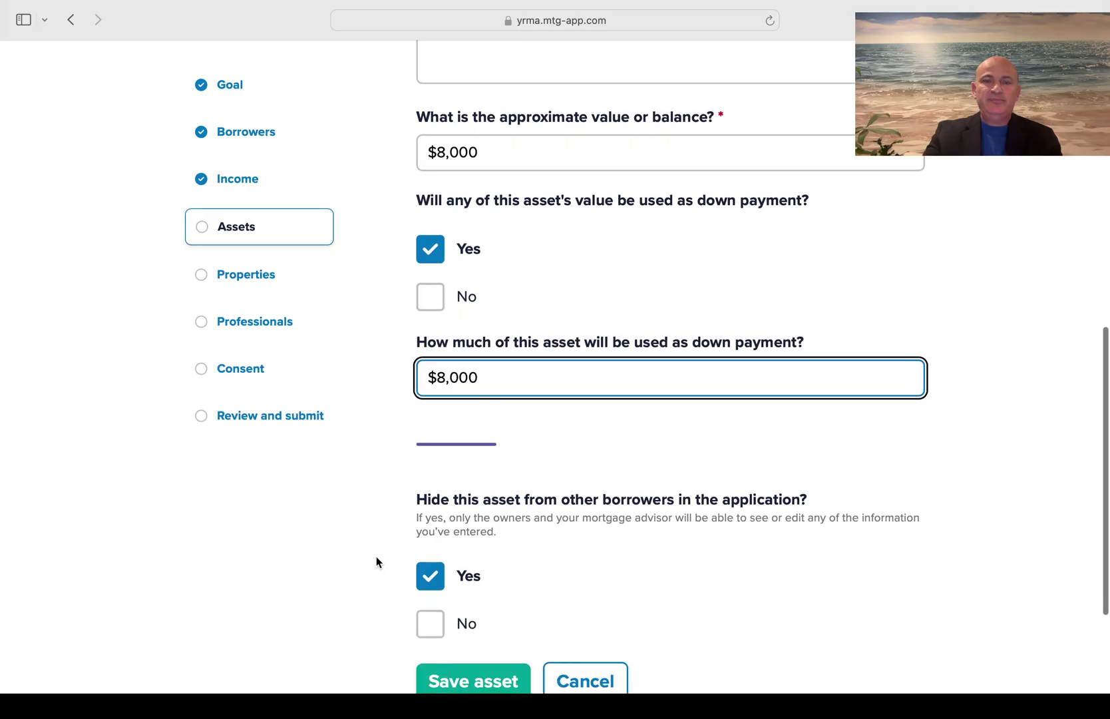
{"action": "left_click", "coordinate": [435, 547]}
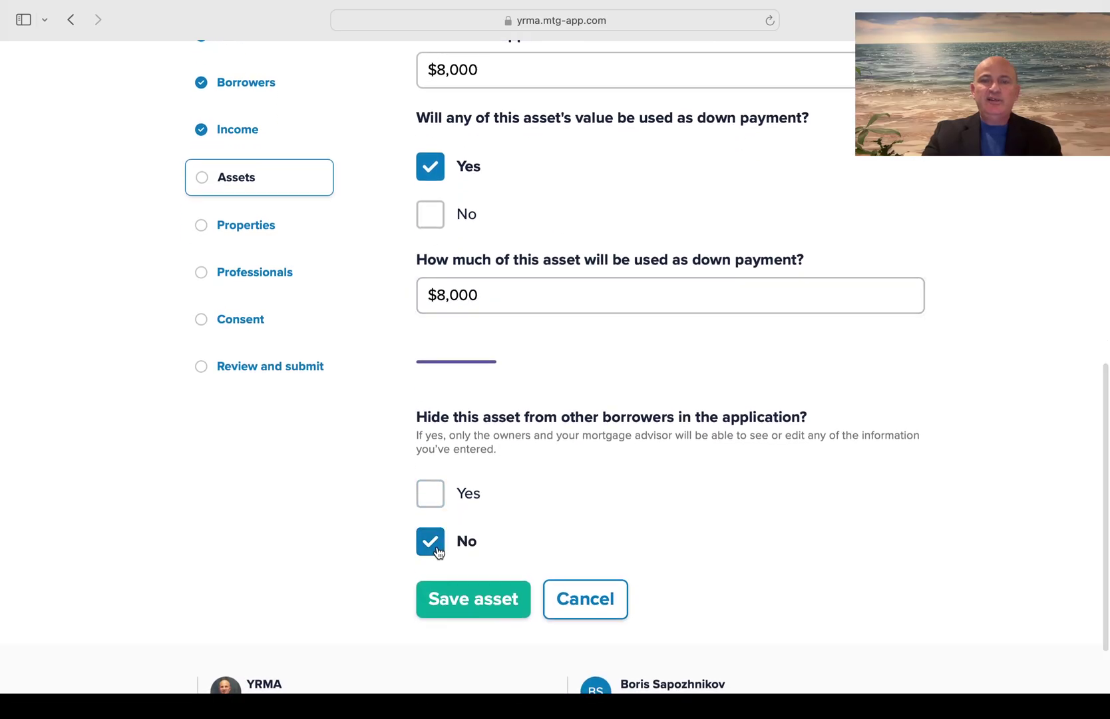
Save the $8,000 Bank - FHSA investment and open a blank asset form
{"action": "left_click", "coordinate": [473, 599]}
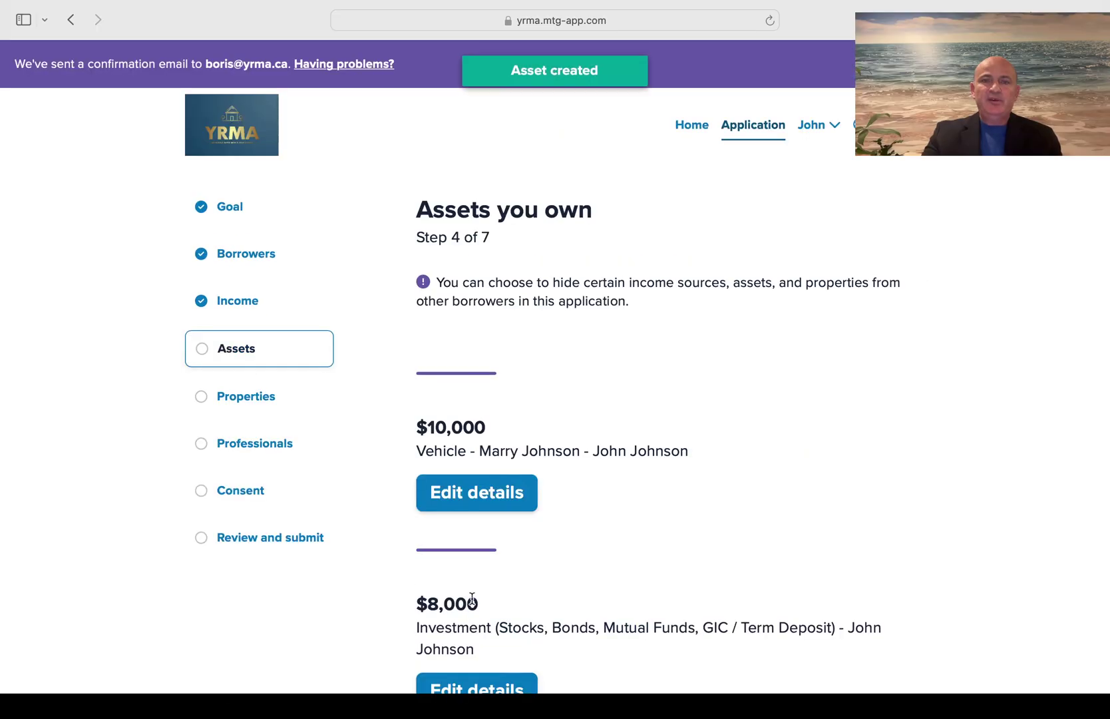
{"action": "scroll", "coordinate": [473, 597], "scroll_direction": "down", "scroll_amount": 5}
{"action": "scroll", "coordinate": [471, 597], "scroll_direction": "down", "scroll_amount": 2}
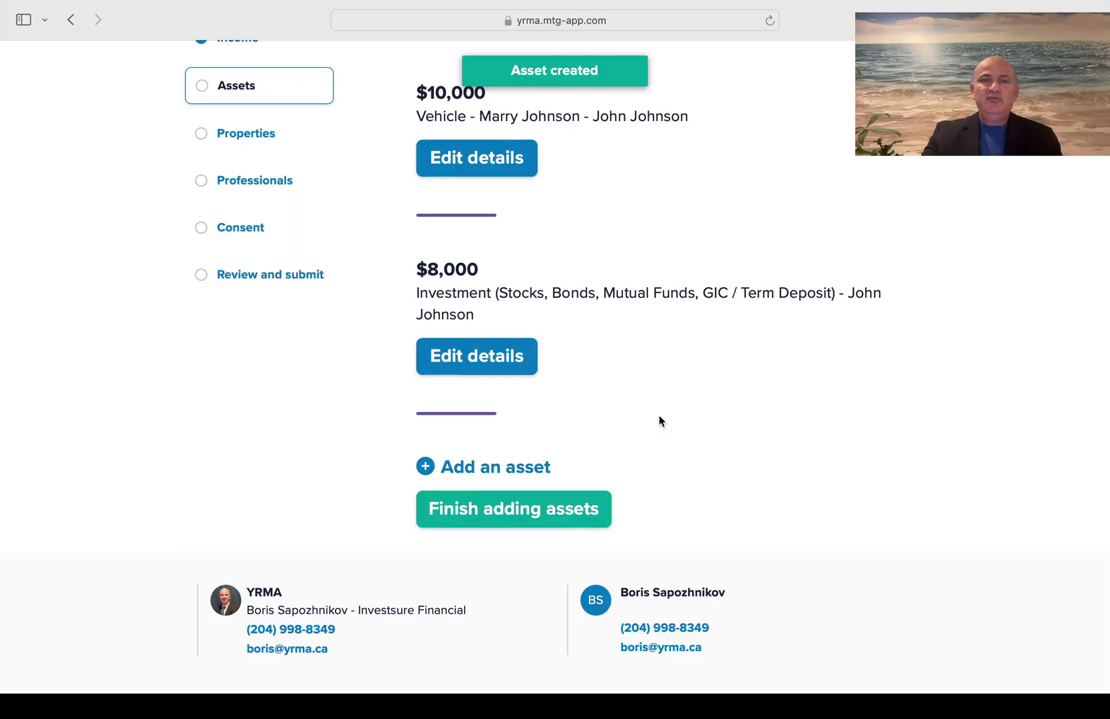
{"action": "scroll", "coordinate": [659, 416], "scroll_direction": "up", "scroll_amount": 1}
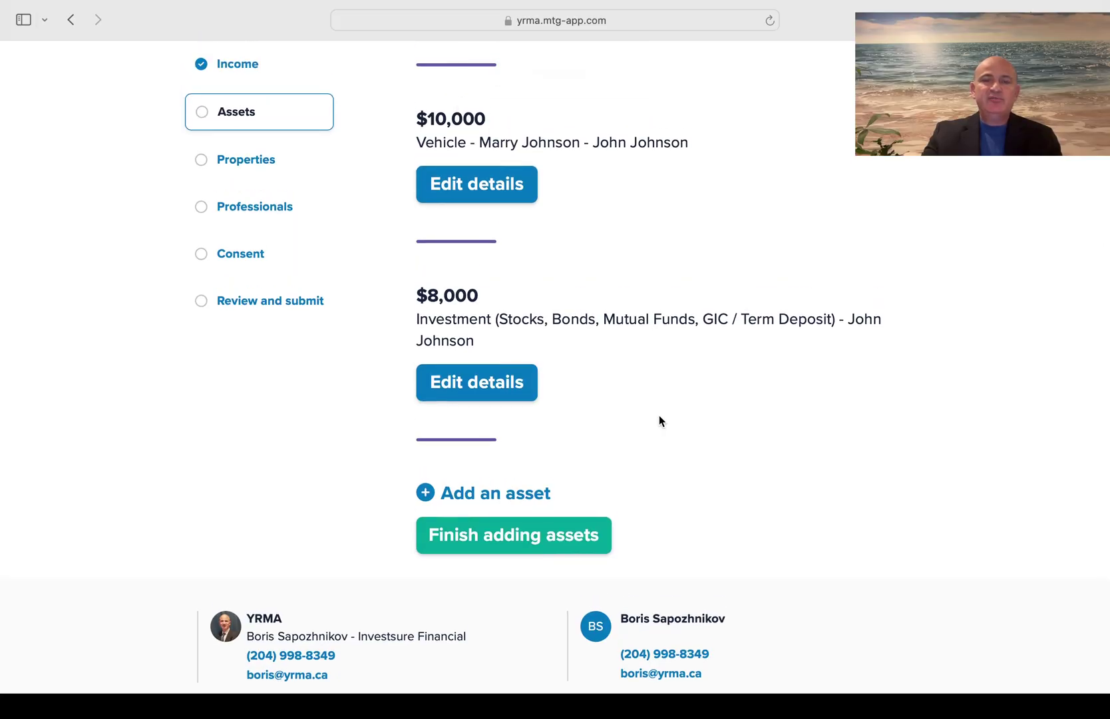
{"action": "left_click", "coordinate": [513, 500]}
{"action": "scroll", "coordinate": [510, 495], "scroll_direction": "down", "scroll_amount": 2}
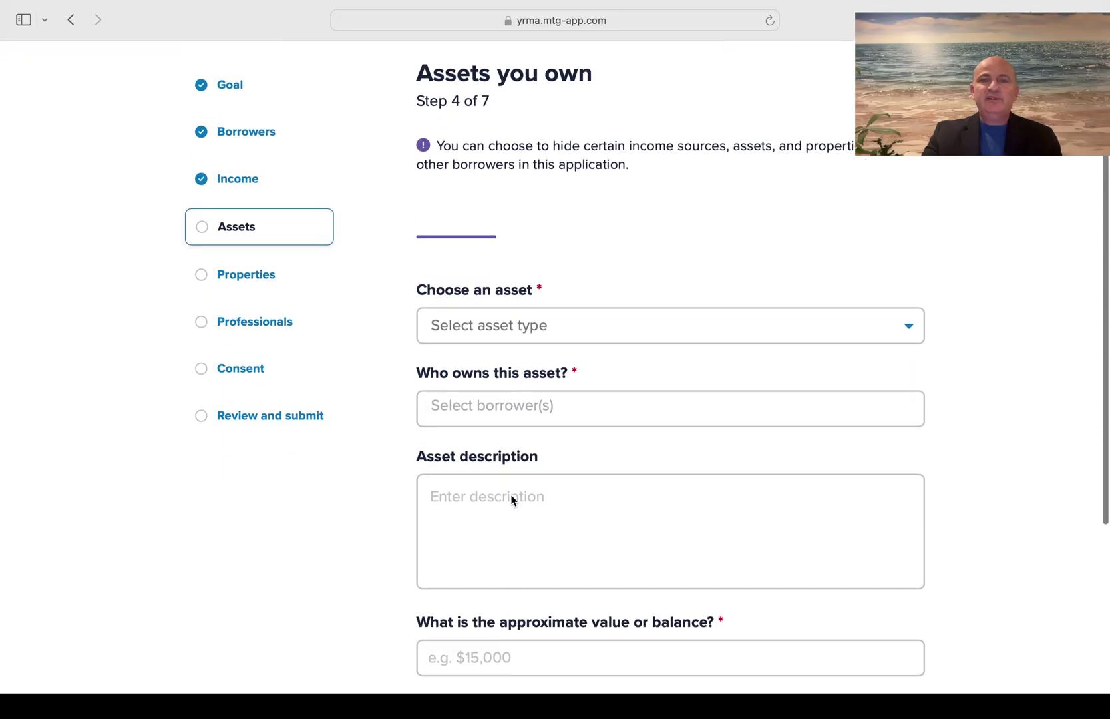
Choose Cash - Savings Account as the asset type, owned by both borrowers
{"action": "left_click", "coordinate": [577, 322]}
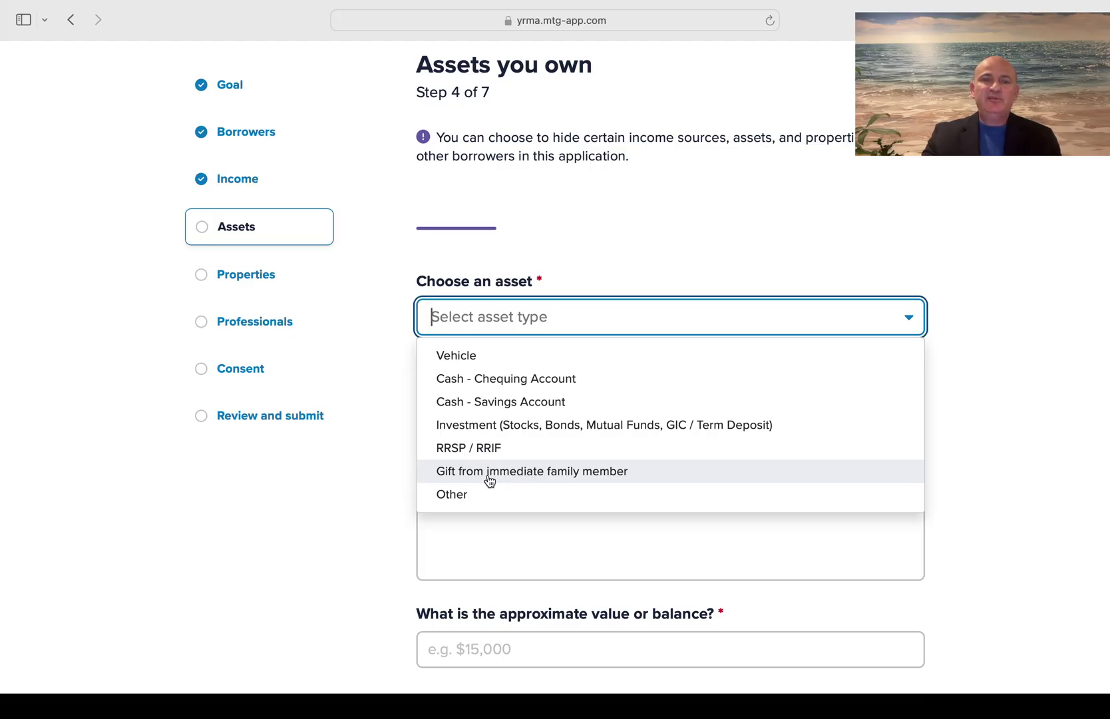
{"action": "left_click", "coordinate": [505, 402]}
{"action": "left_click", "coordinate": [691, 261]}
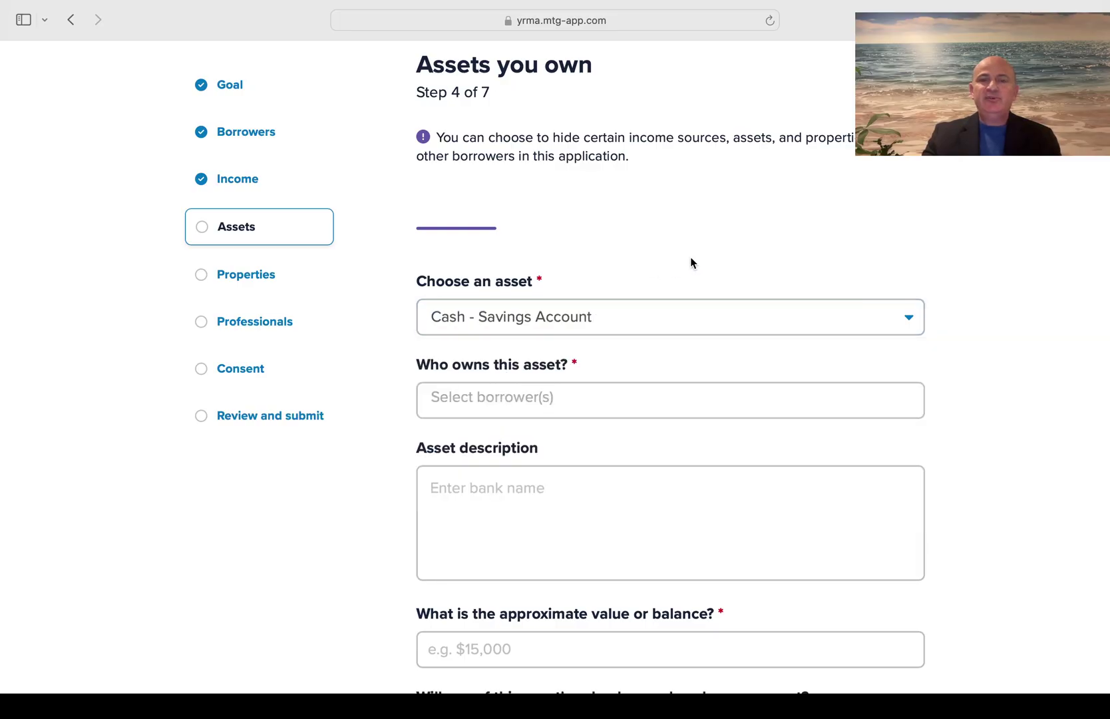
{"action": "left_click", "coordinate": [462, 400]}
{"action": "left_click", "coordinate": [461, 441]}
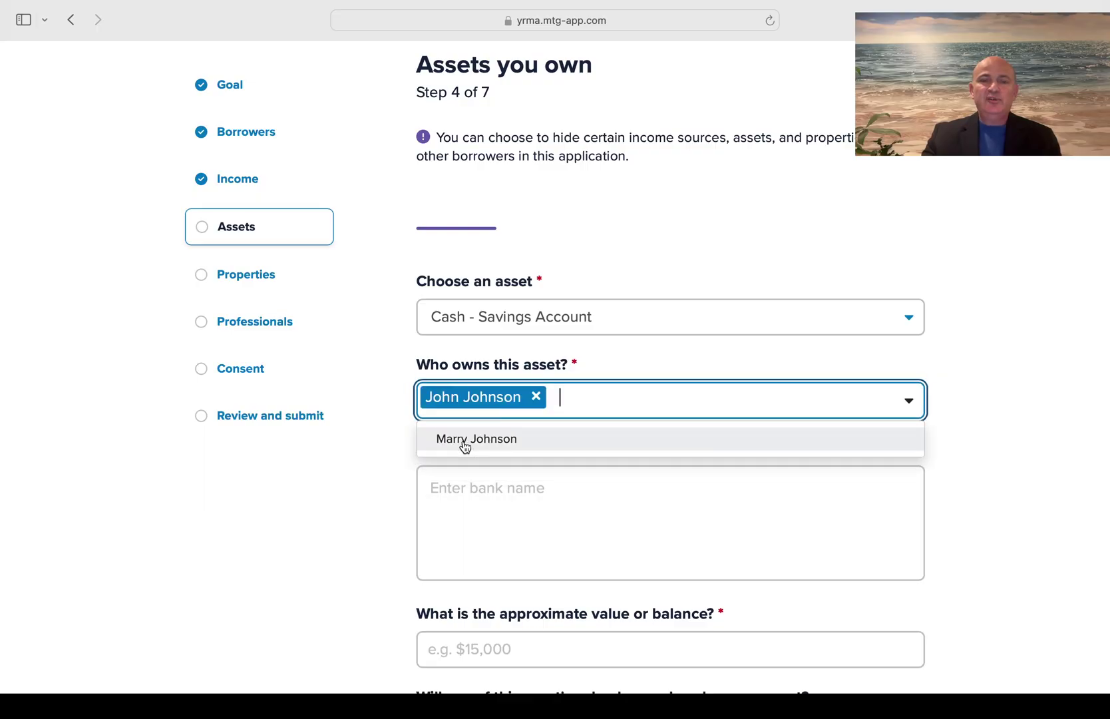
{"action": "left_click", "coordinate": [461, 445]}
Enter a Bank description with the account reference and a $20,000 balance
{"action": "left_click", "coordinate": [458, 489]}
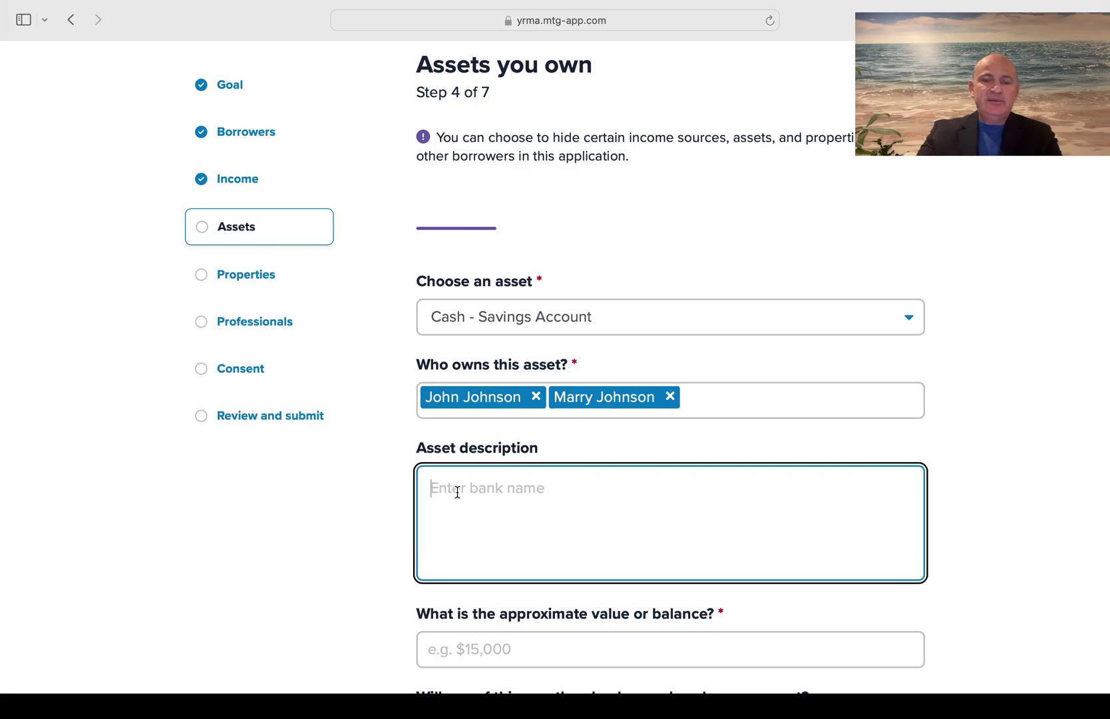
{"action": "type", "text": "Bank"}
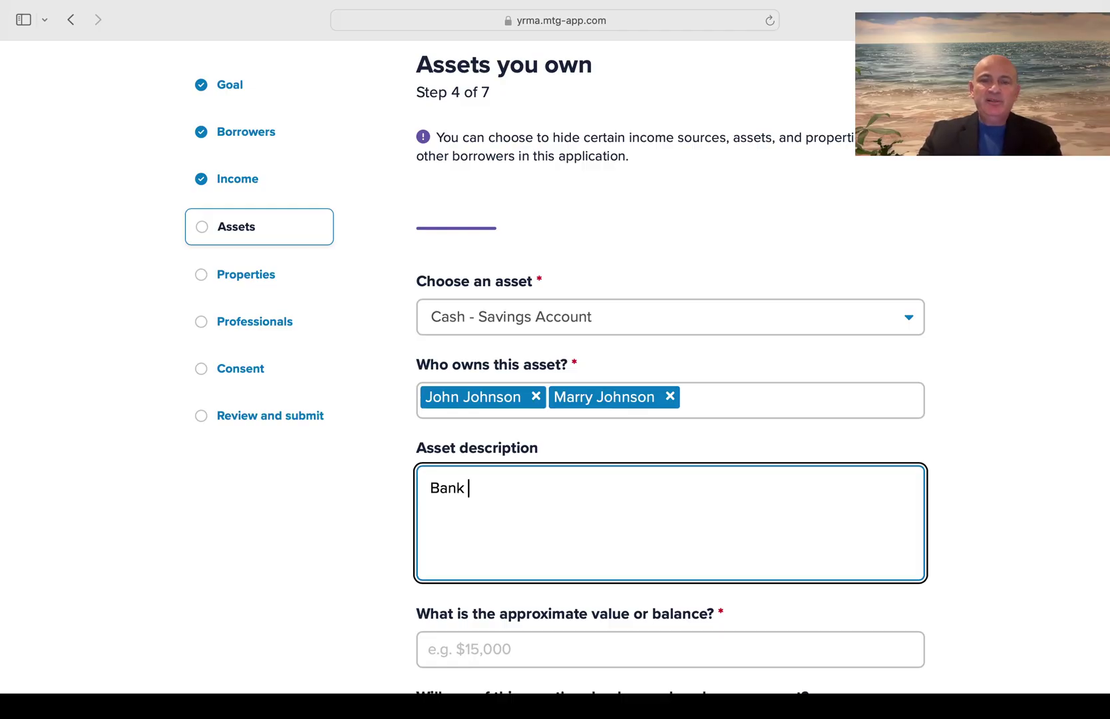
{"action": "type", "text": "- #"}
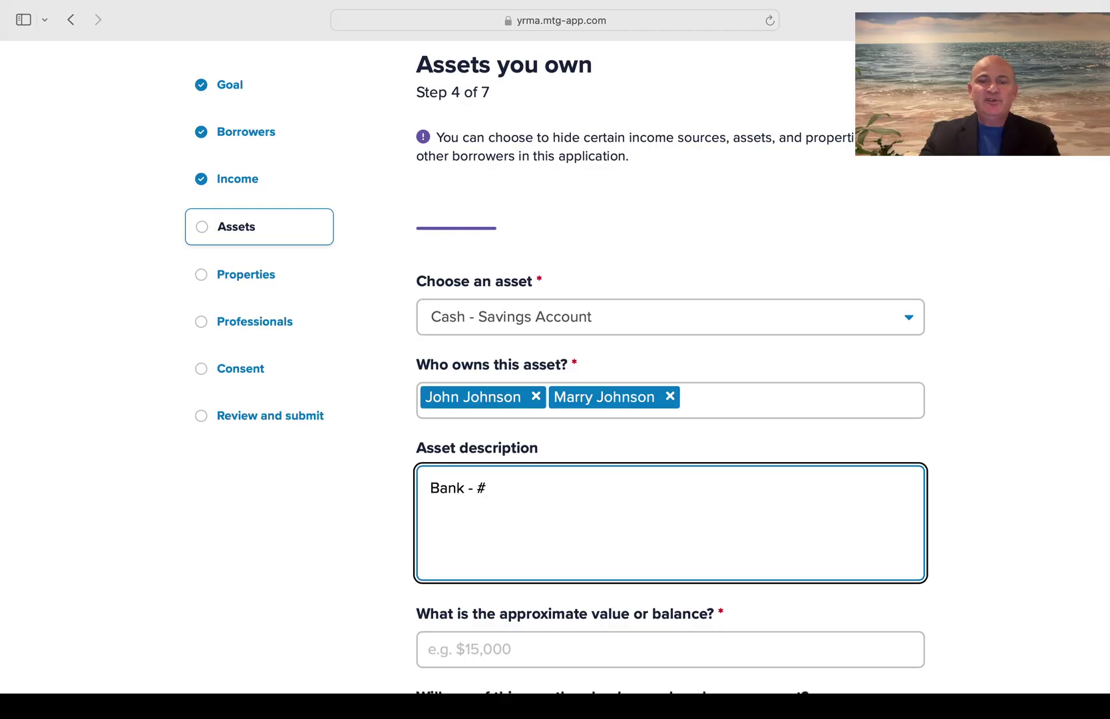
{"action": "type", "text": "8888"}
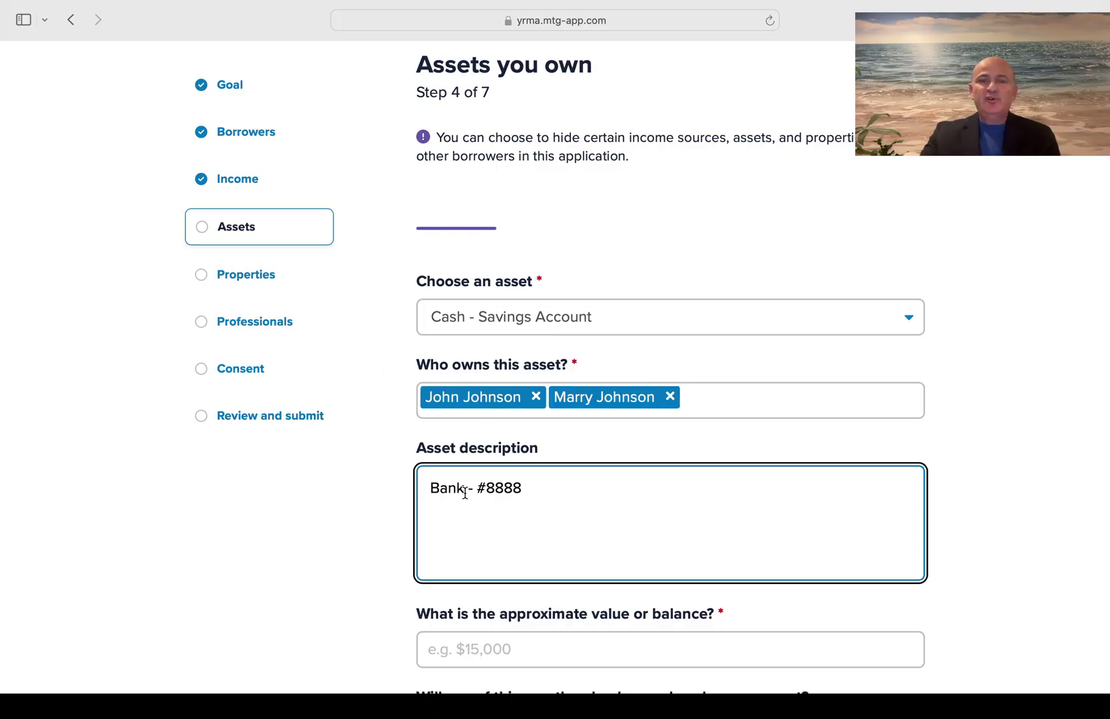
{"action": "scroll", "coordinate": [466, 492], "scroll_direction": "down", "scroll_amount": 1}
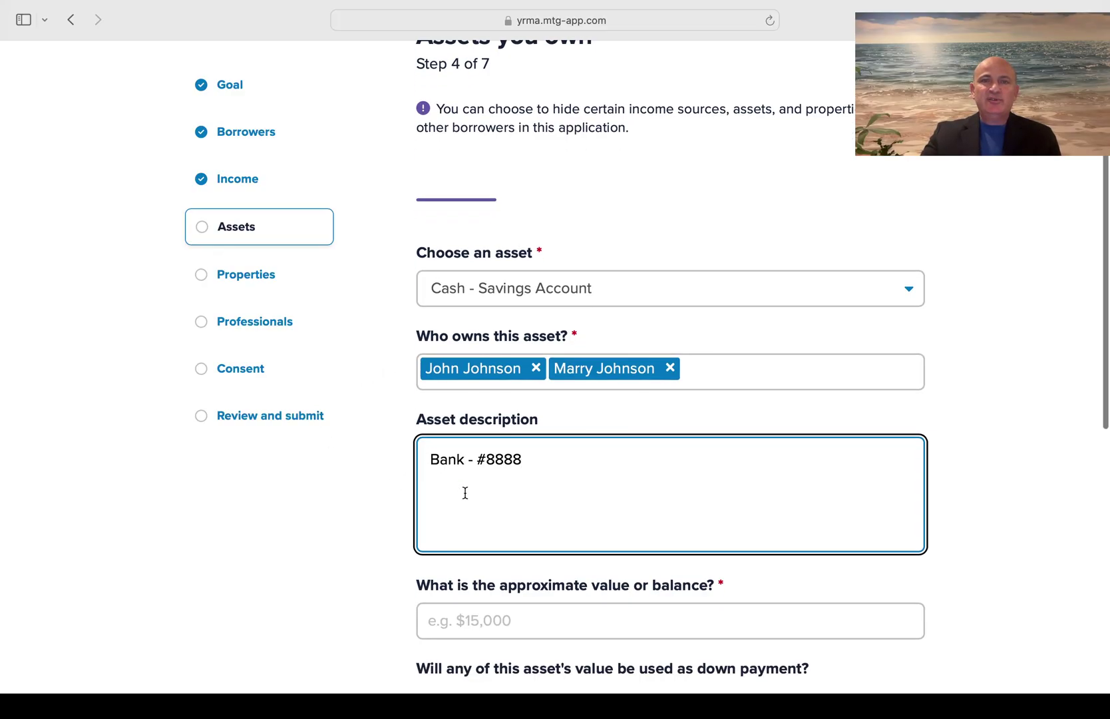
{"action": "scroll", "coordinate": [465, 492], "scroll_direction": "down", "scroll_amount": 5}
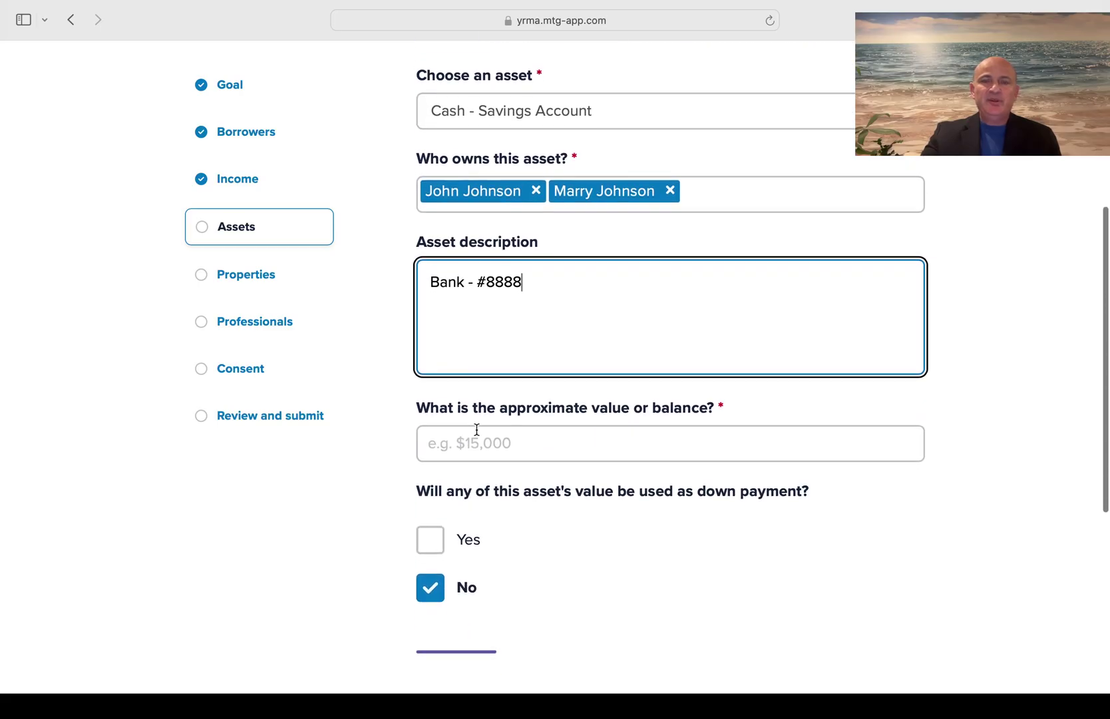
{"action": "left_click", "coordinate": [476, 450]}
{"action": "type", "text": "20,000"}
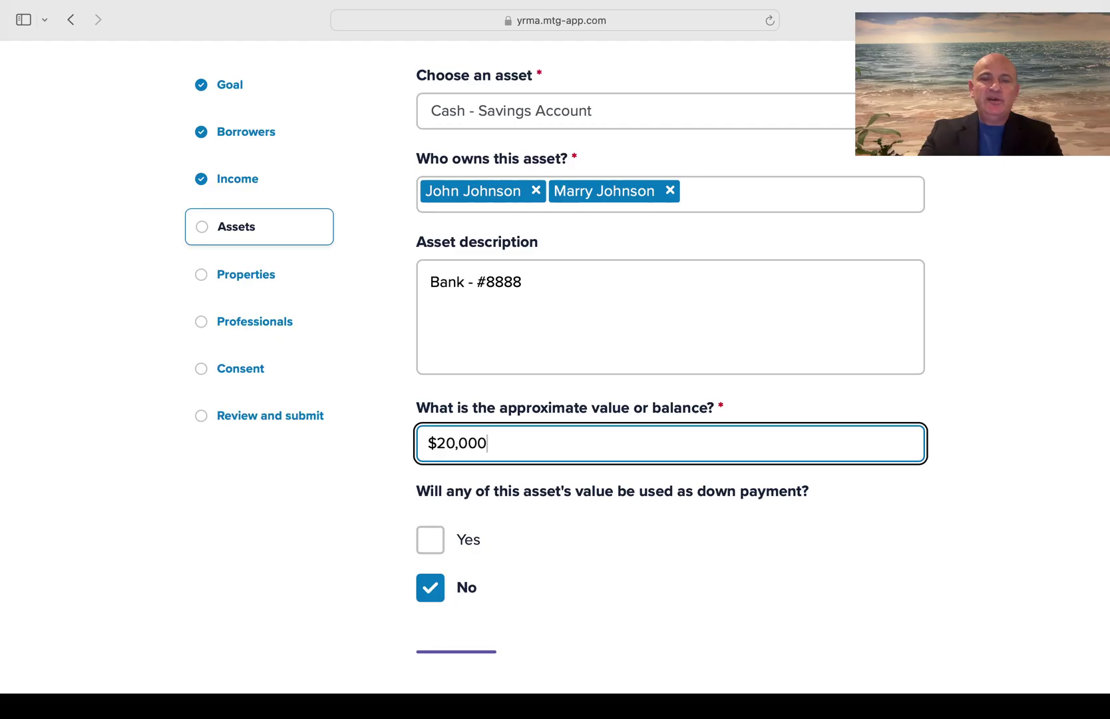
{"action": "left_click", "coordinate": [641, 537]}
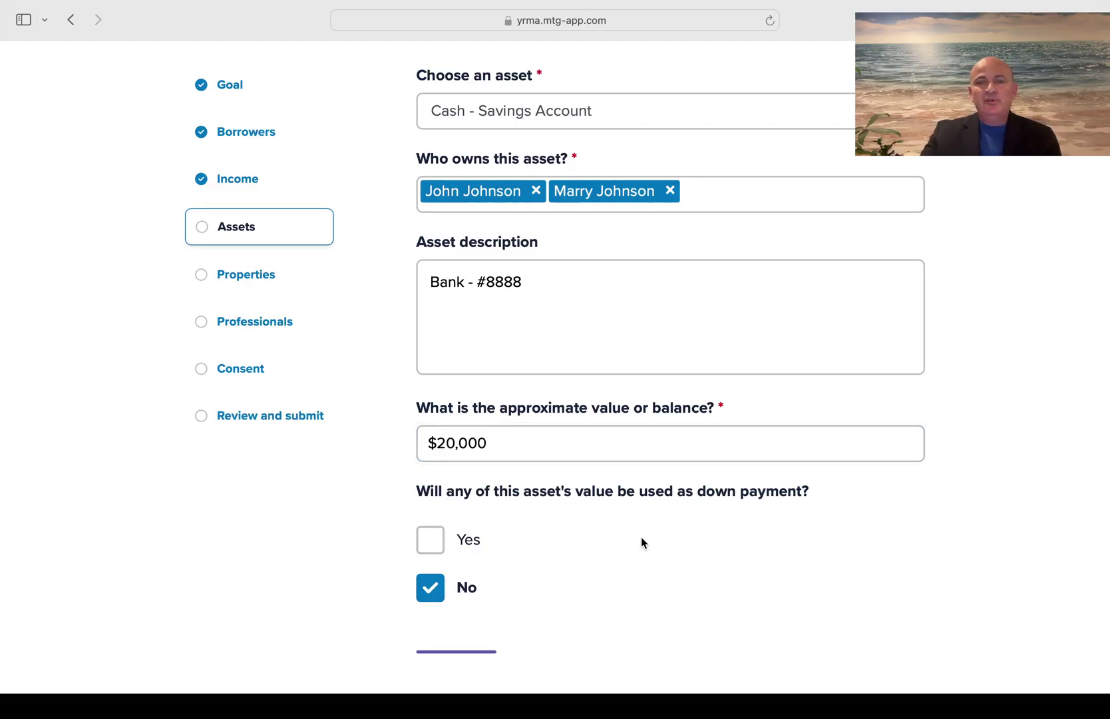
Keep the savings asset visible to other borrowers and save it
{"action": "scroll", "coordinate": [641, 537], "scroll_direction": "down", "scroll_amount": 2}
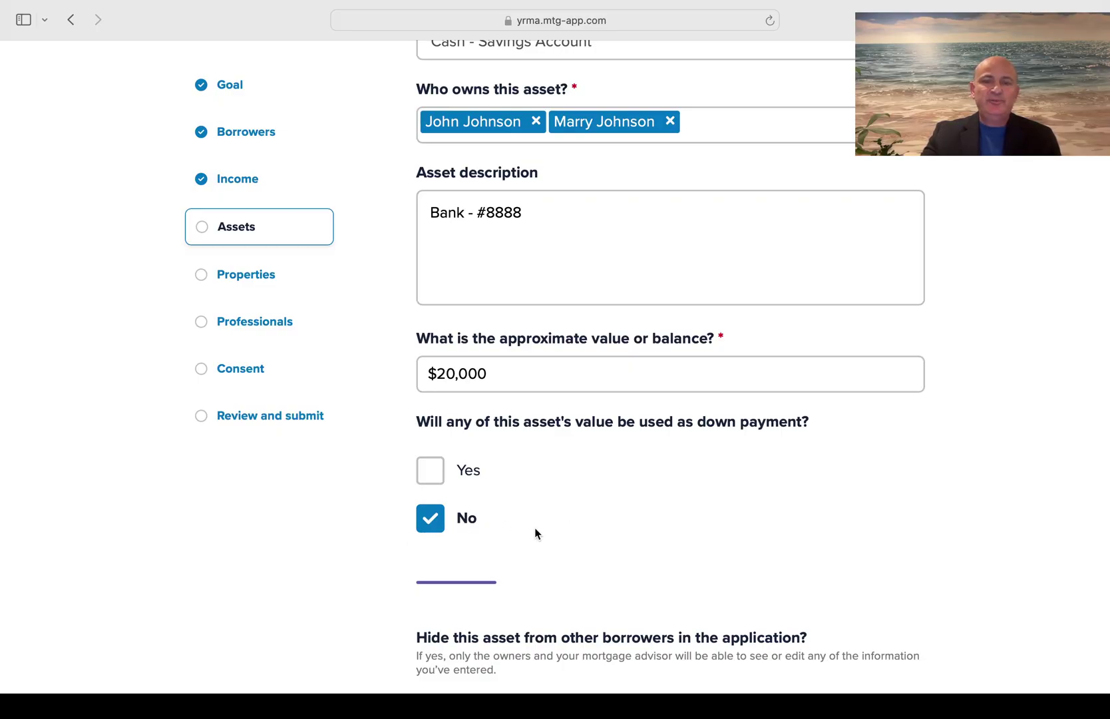
{"action": "scroll", "coordinate": [536, 533], "scroll_direction": "down", "scroll_amount": 3}
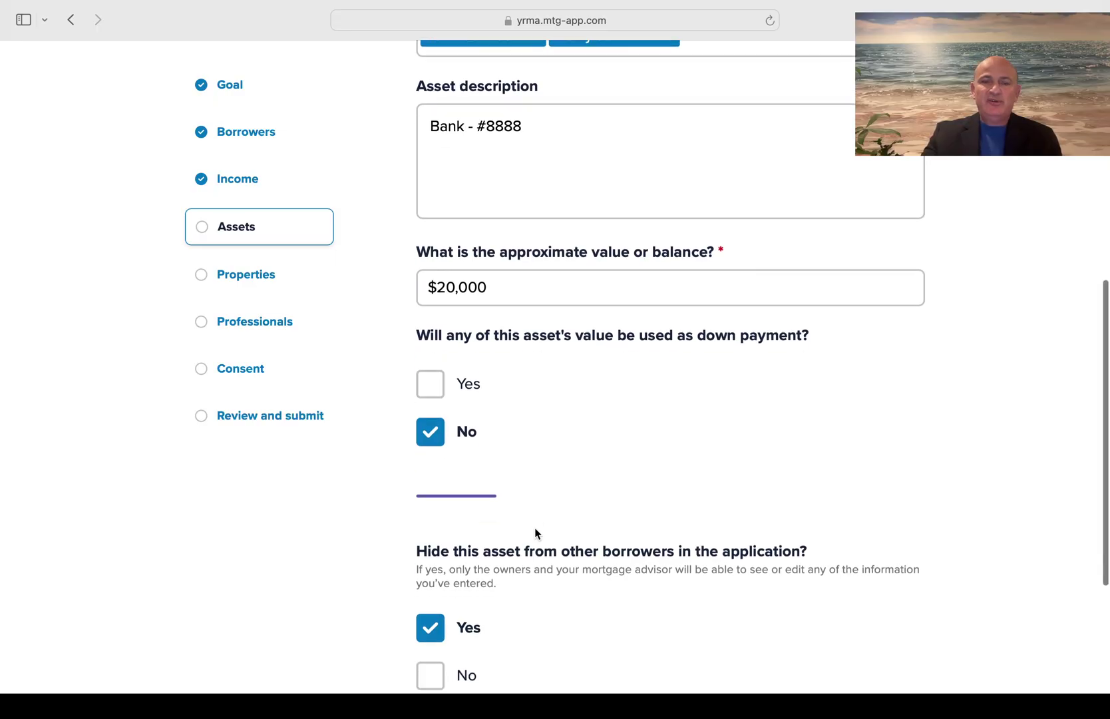
{"action": "scroll", "coordinate": [534, 529], "scroll_direction": "down", "scroll_amount": 5}
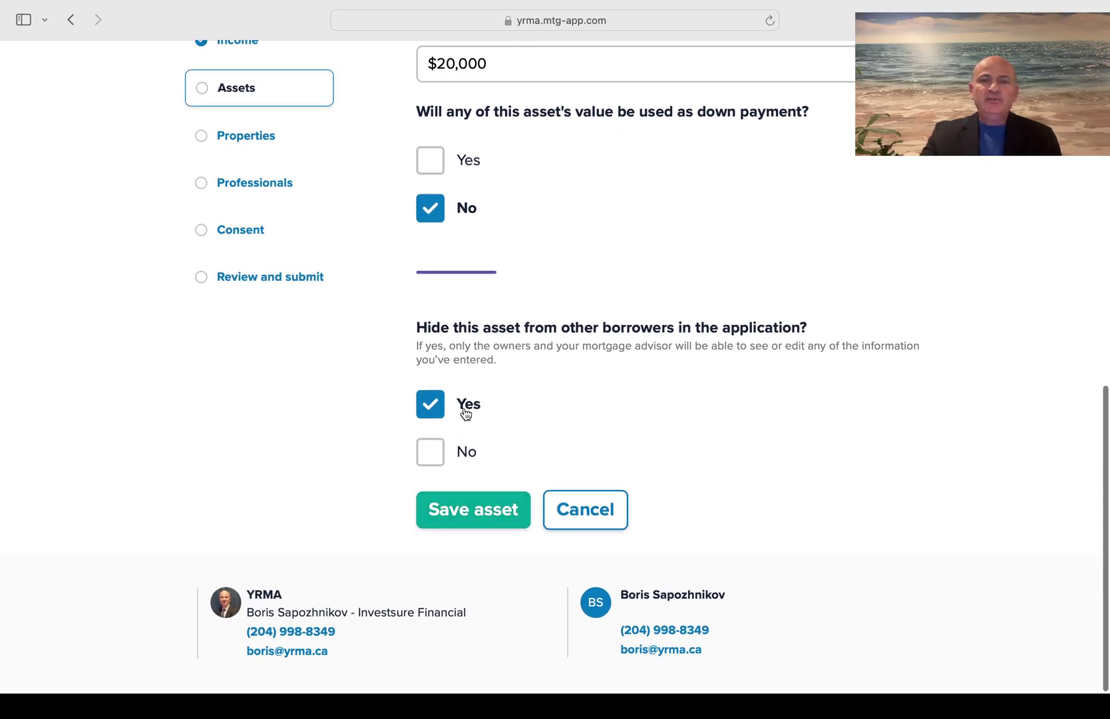
{"action": "left_click", "coordinate": [441, 449]}
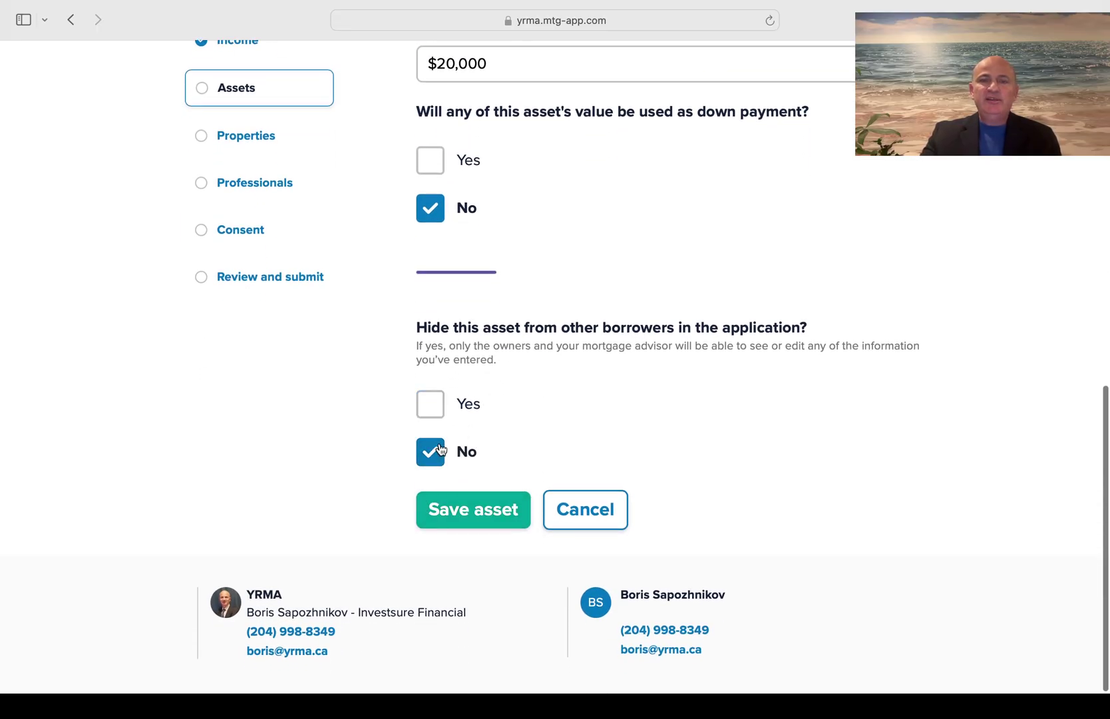
{"action": "left_click", "coordinate": [481, 517]}
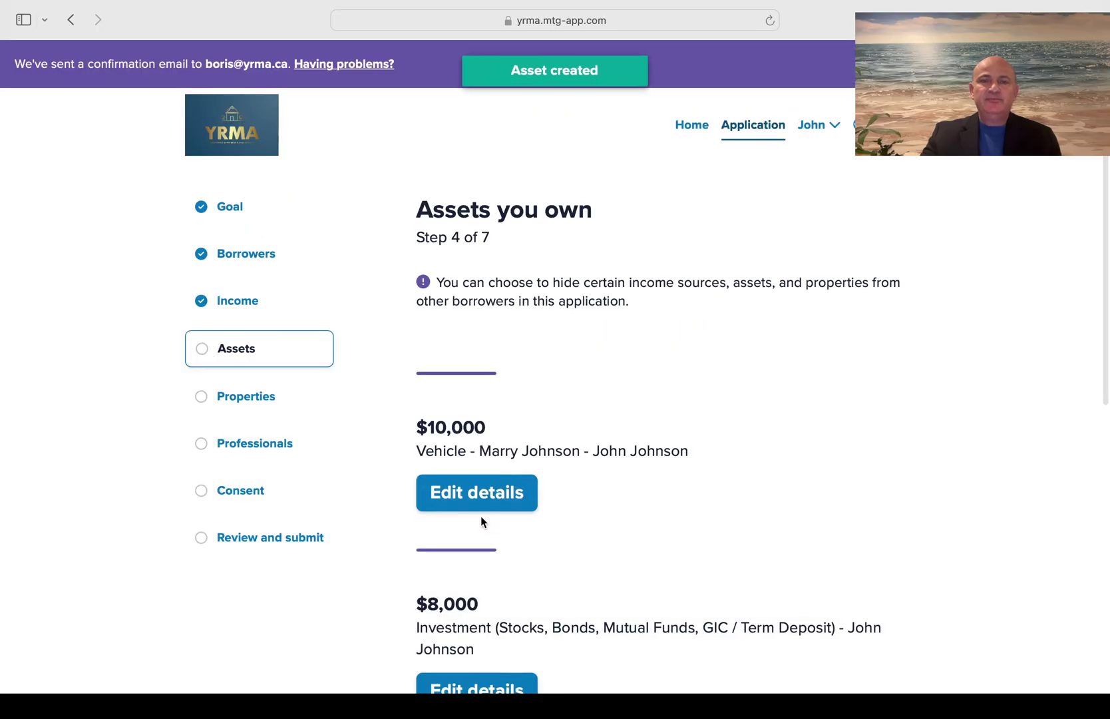
Append the account number to the Bank - FHSA investment description and save it
{"action": "scroll", "coordinate": [646, 454], "scroll_direction": "down", "scroll_amount": 5}
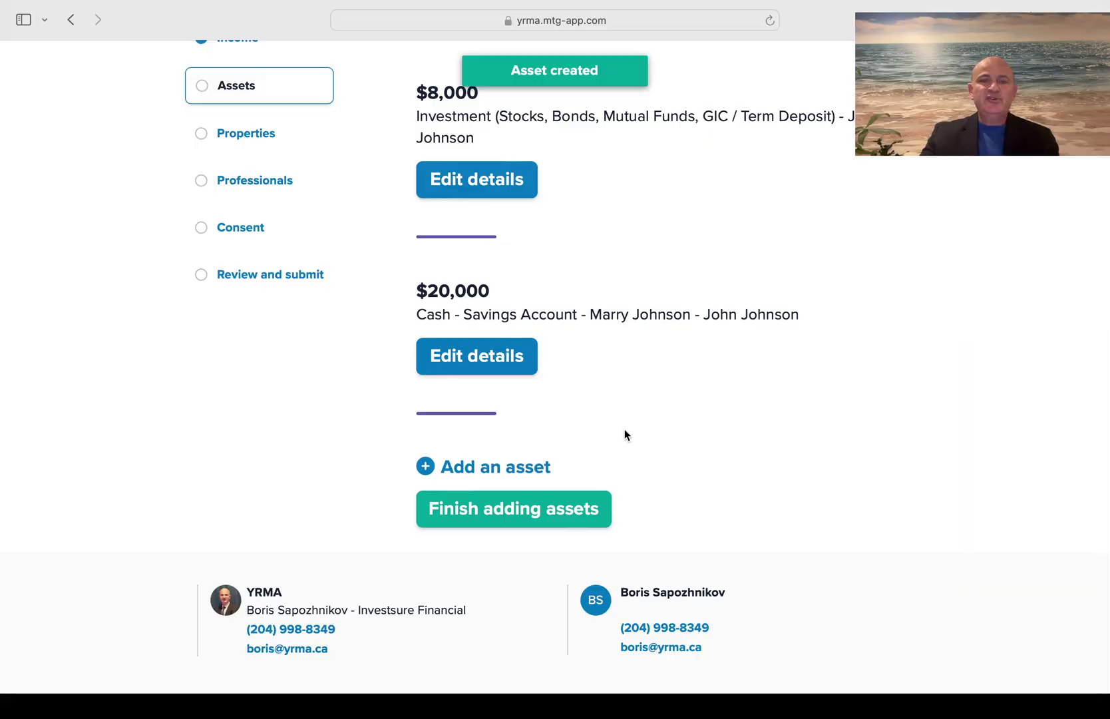
{"action": "scroll", "coordinate": [677, 367], "scroll_direction": "up", "scroll_amount": 1}
{"action": "scroll", "coordinate": [678, 366], "scroll_direction": "up", "scroll_amount": 3}
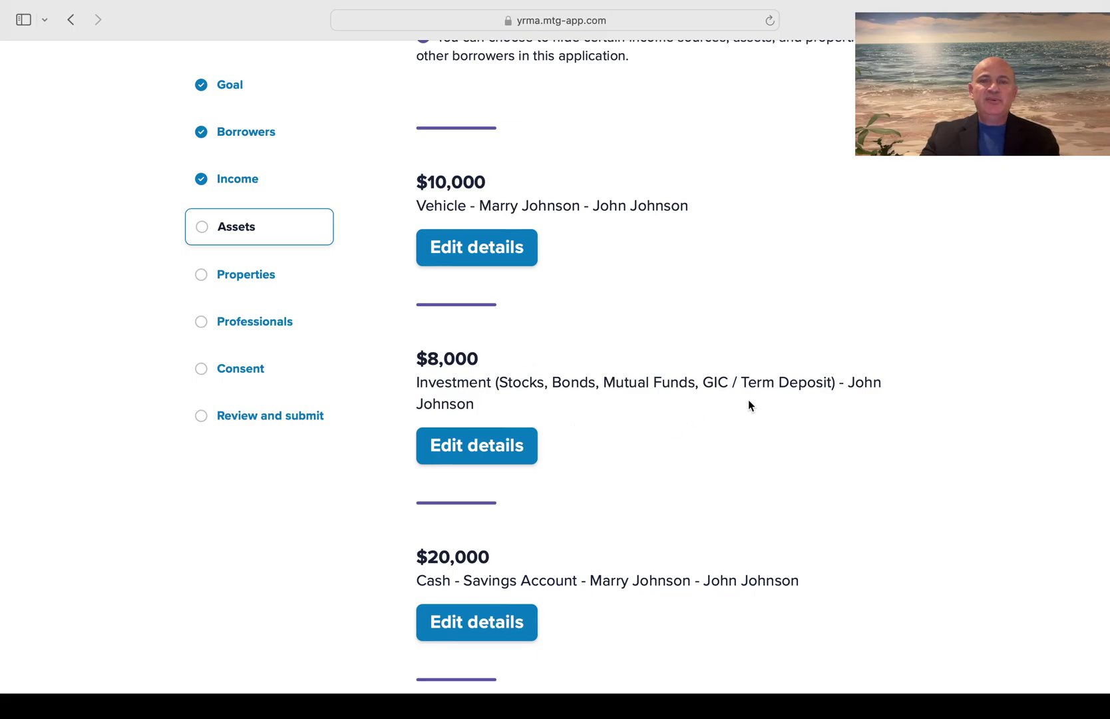
{"action": "scroll", "coordinate": [748, 403], "scroll_direction": "down", "scroll_amount": 2}
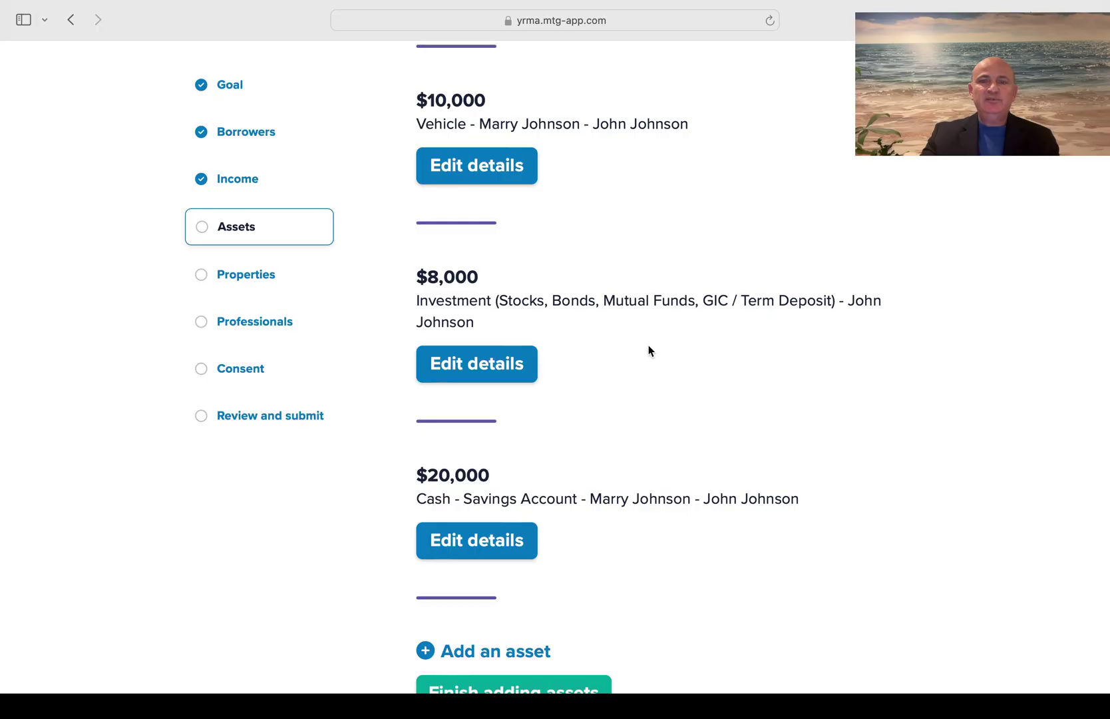
{"action": "scroll", "coordinate": [650, 356], "scroll_direction": "down", "scroll_amount": 3}
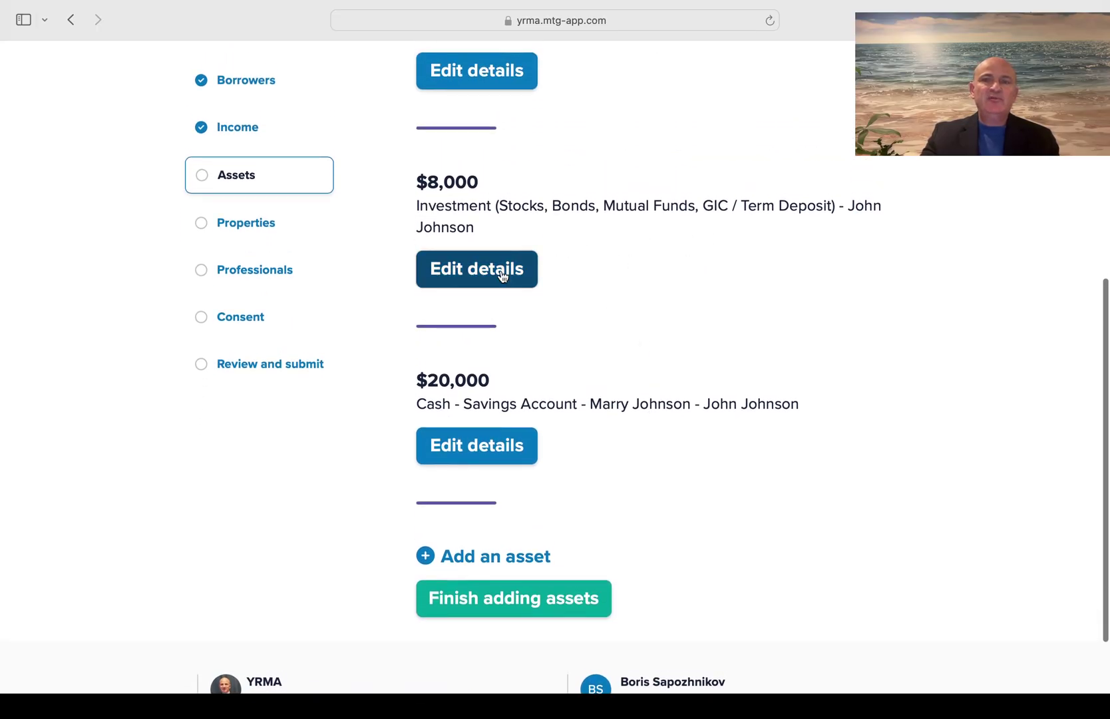
{"action": "left_click", "coordinate": [502, 272]}
{"action": "scroll", "coordinate": [621, 375], "scroll_direction": "down", "scroll_amount": 3}
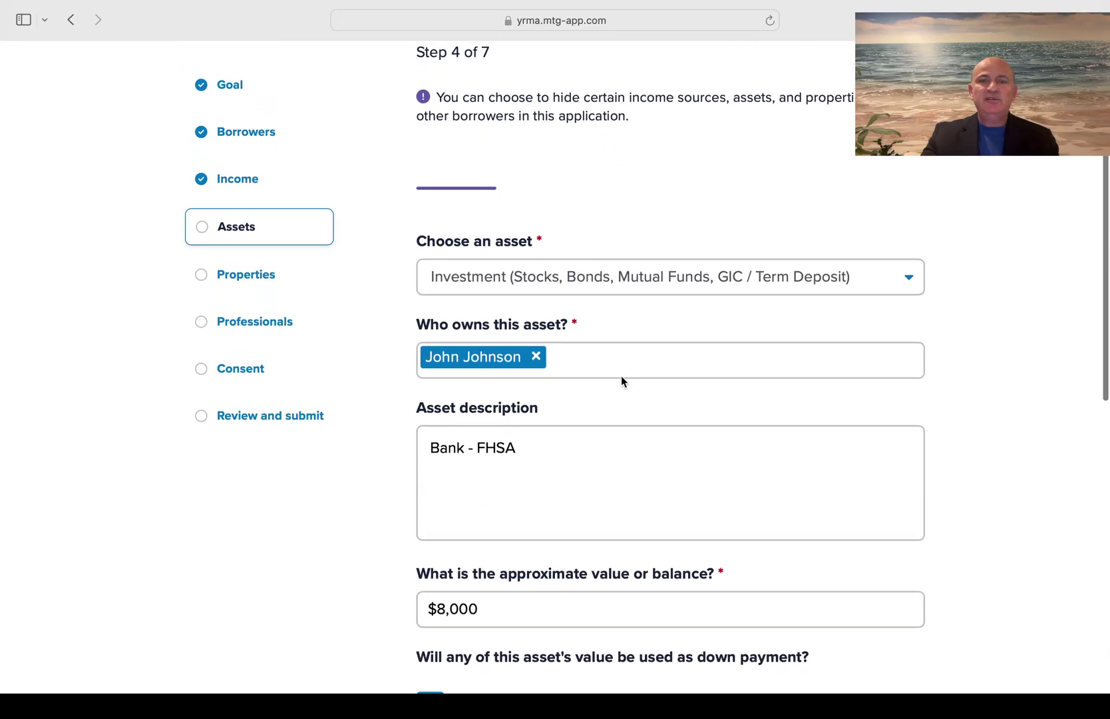
{"action": "left_click", "coordinate": [523, 434]}
{"action": "type", "text": "- "}
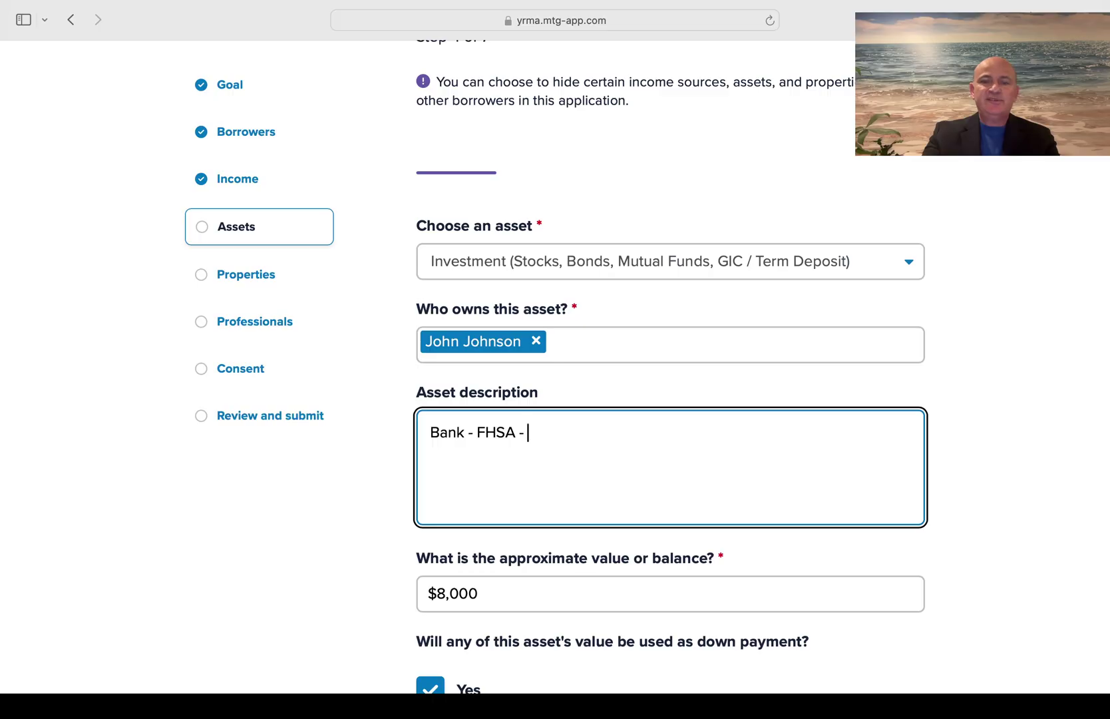
{"action": "type", "text": "#"}
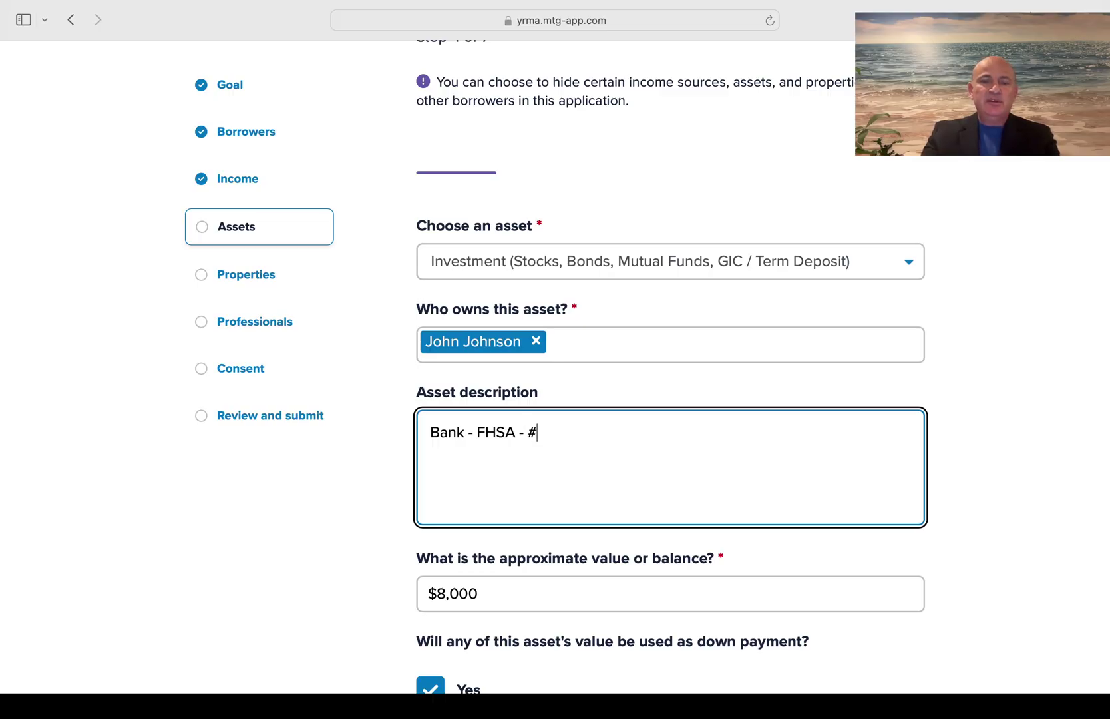
{"action": "type", "text": "9999"}
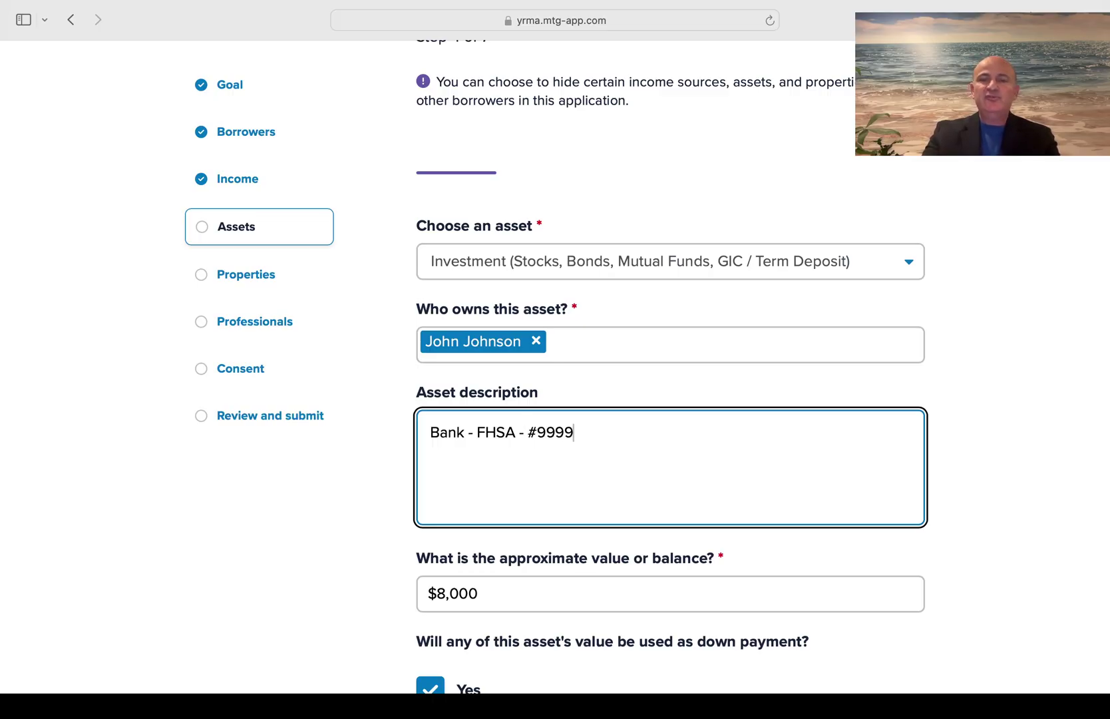
{"action": "scroll", "coordinate": [516, 510], "scroll_direction": "down", "scroll_amount": 8}
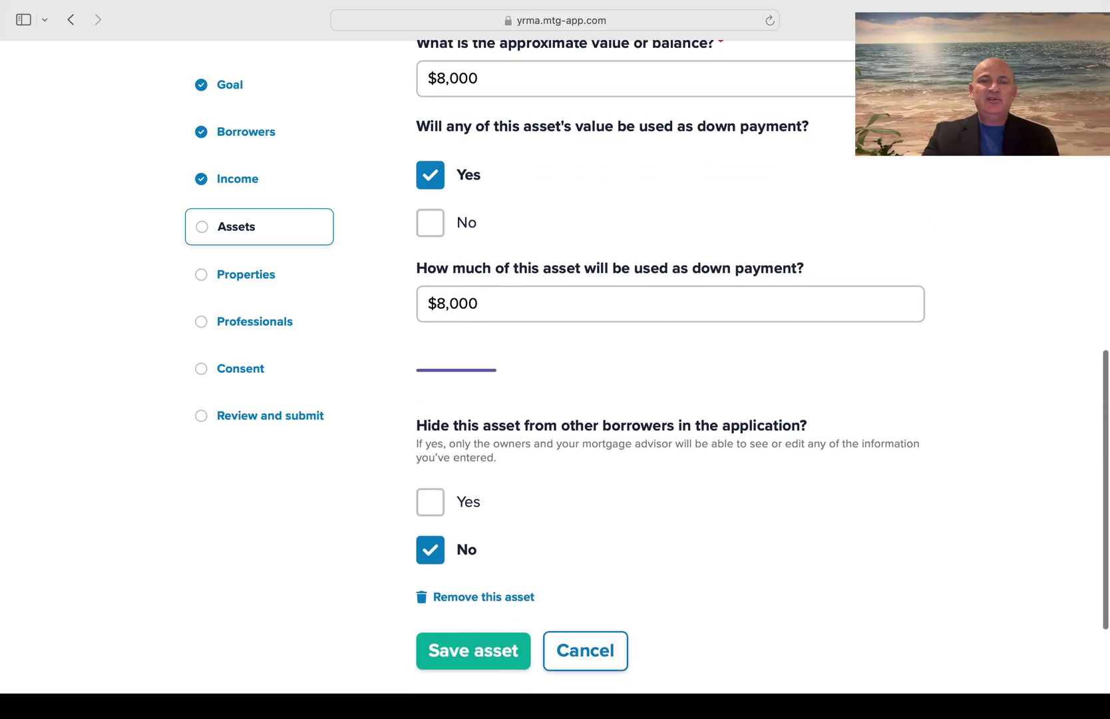
{"action": "left_click", "coordinate": [483, 615]}
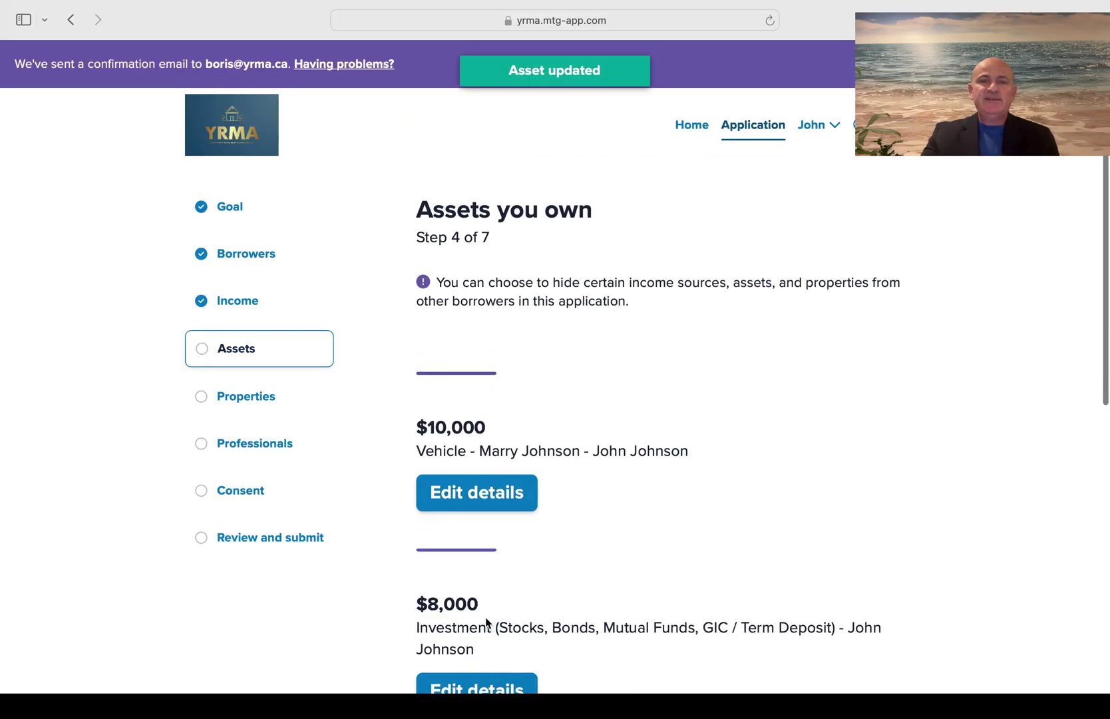
Finish adding assets to move on to the Properties step
{"action": "scroll", "coordinate": [655, 507], "scroll_direction": "down", "scroll_amount": 5}
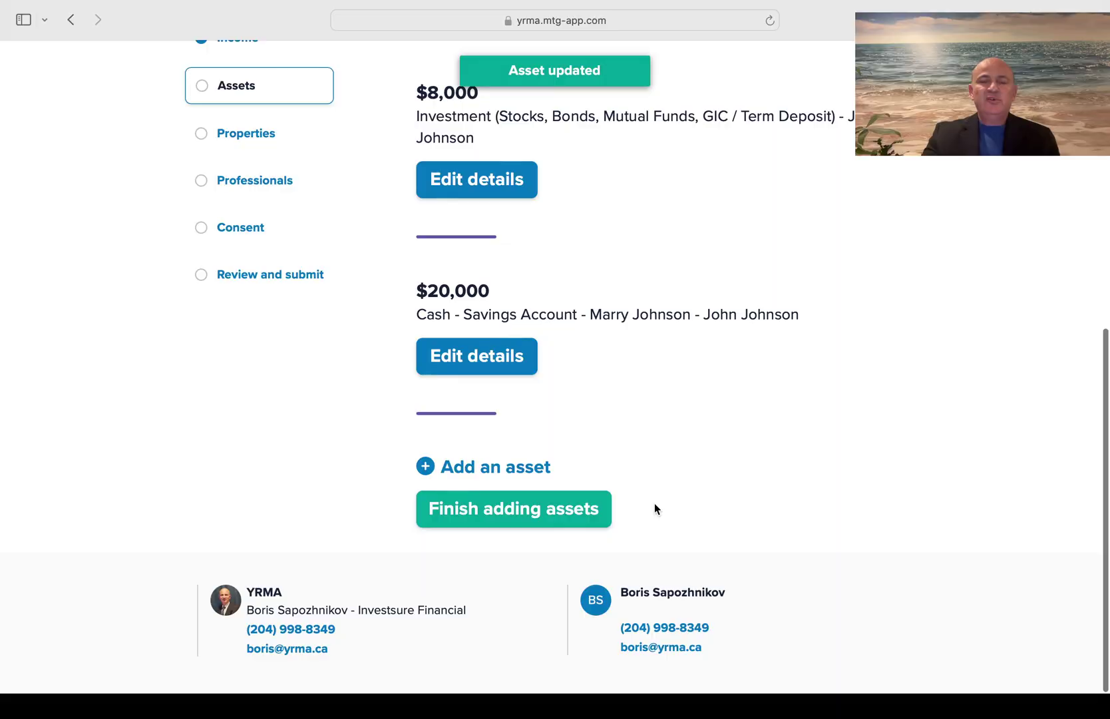
{"action": "scroll", "coordinate": [654, 509], "scroll_direction": "up", "scroll_amount": 7}
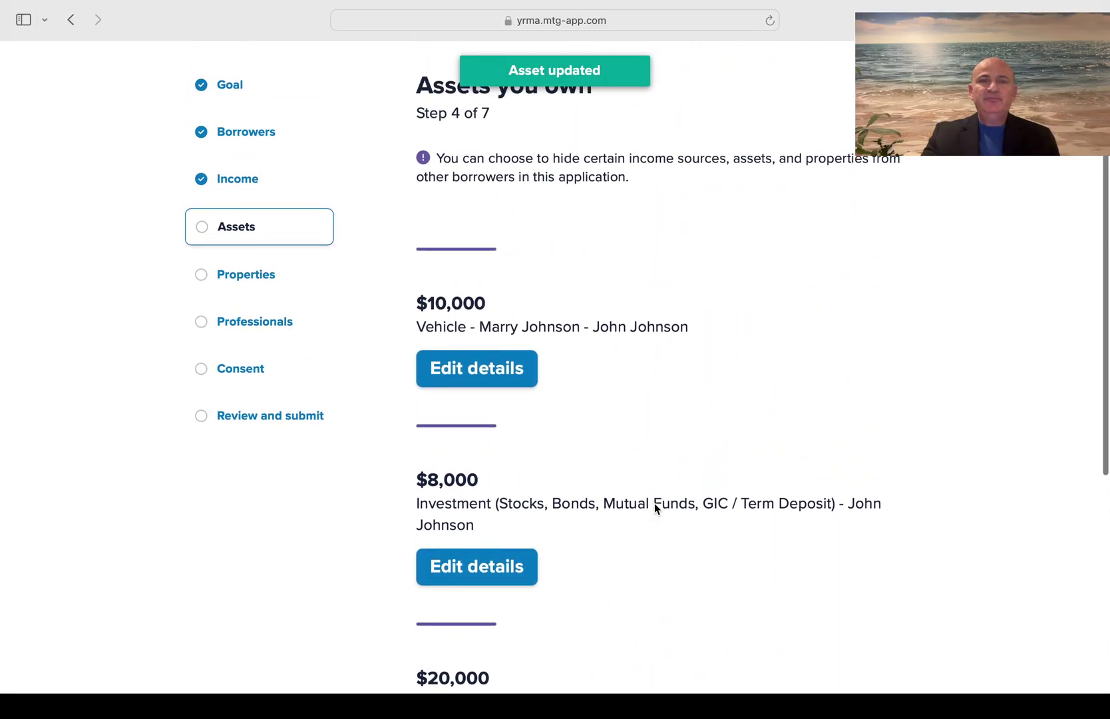
{"action": "scroll", "coordinate": [654, 509], "scroll_direction": "down", "scroll_amount": 7}
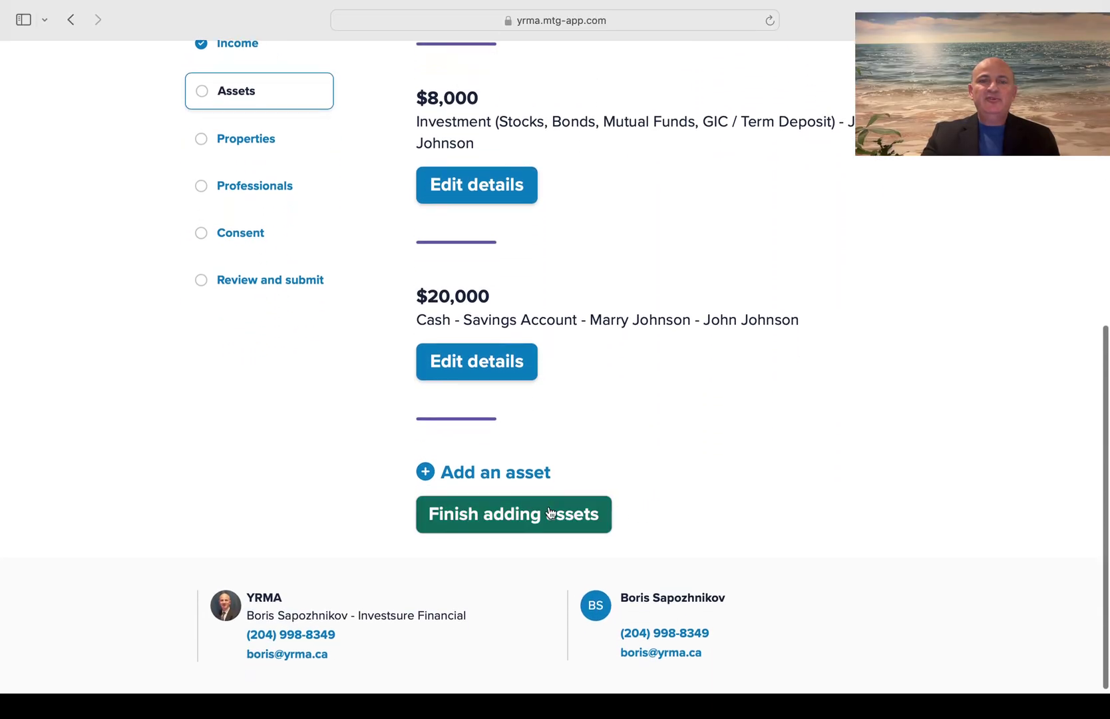
{"action": "left_click", "coordinate": [523, 519]}
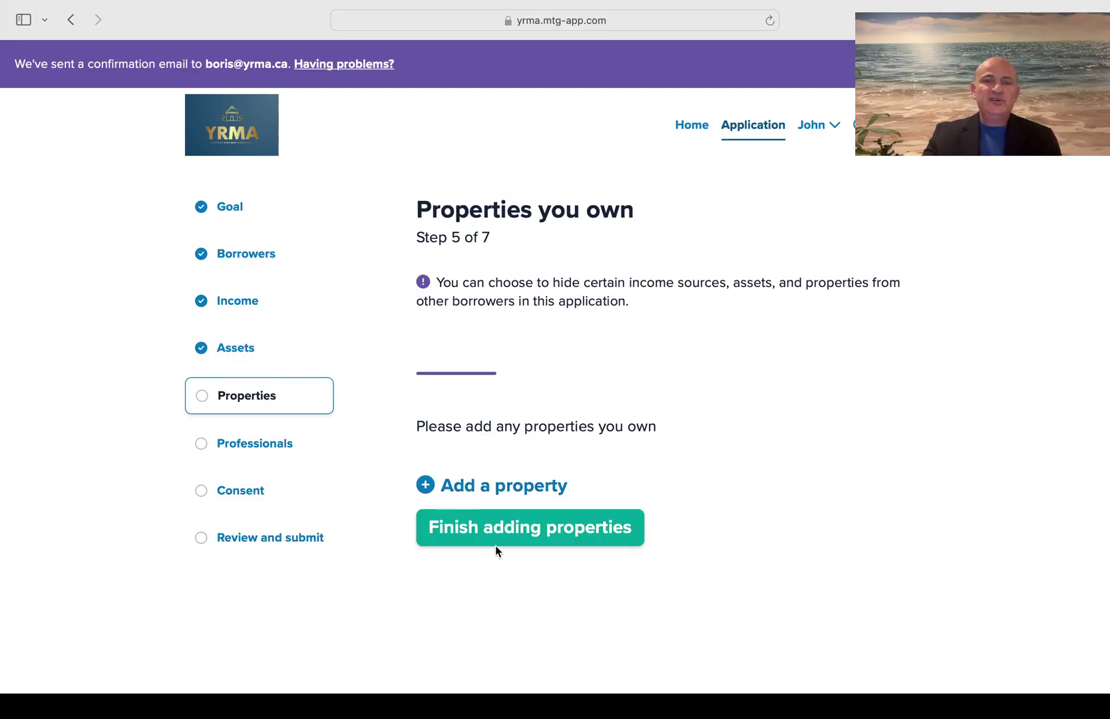
Finish properties with none listed and open a blank Realtor form on Professionals
{"action": "left_click", "coordinate": [529, 546]}
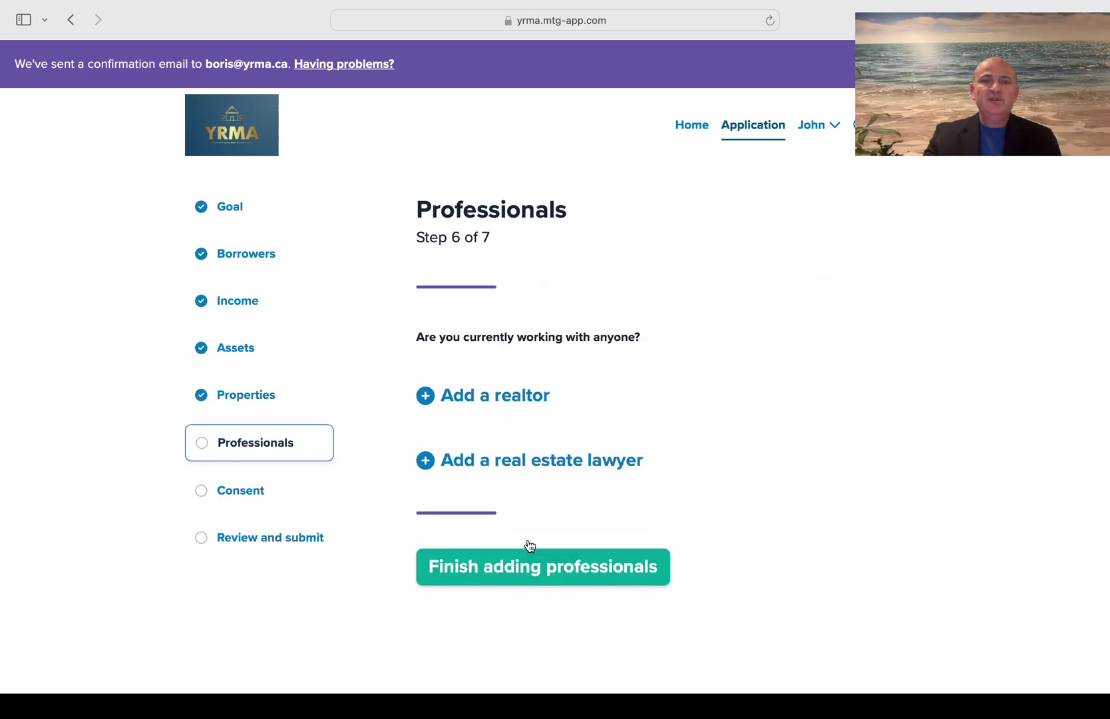
{"action": "scroll", "coordinate": [818, 363], "scroll_direction": "down", "scroll_amount": 2}
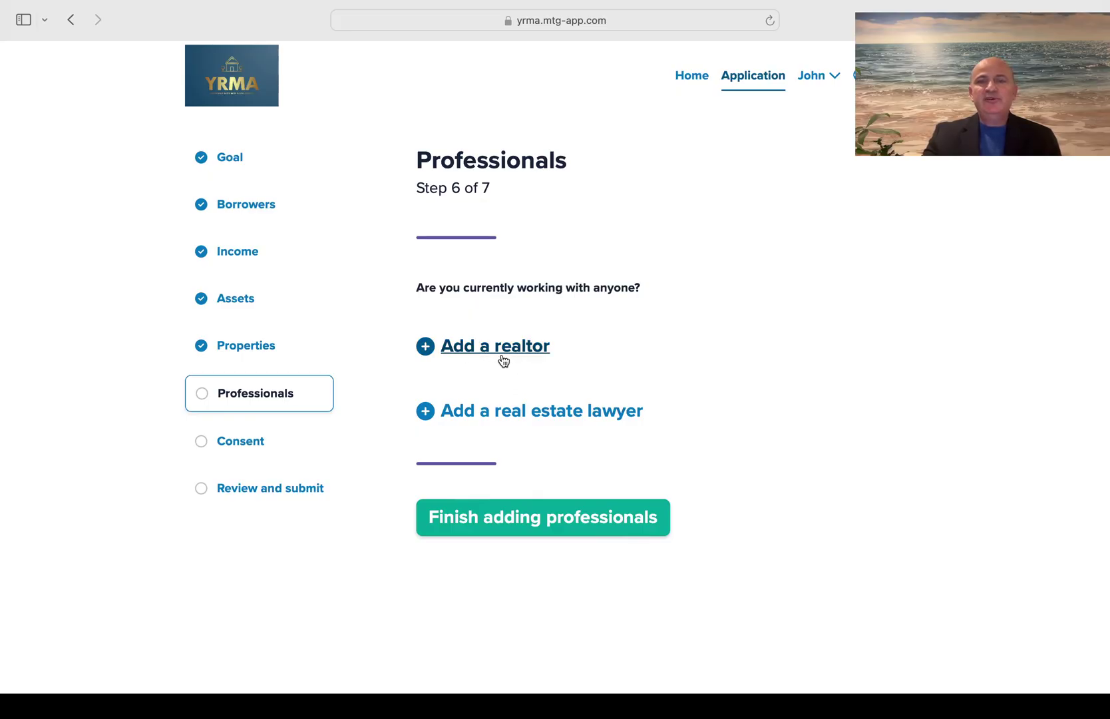
{"action": "left_click", "coordinate": [509, 347]}
{"action": "scroll", "coordinate": [664, 381], "scroll_direction": "down", "scroll_amount": 5}
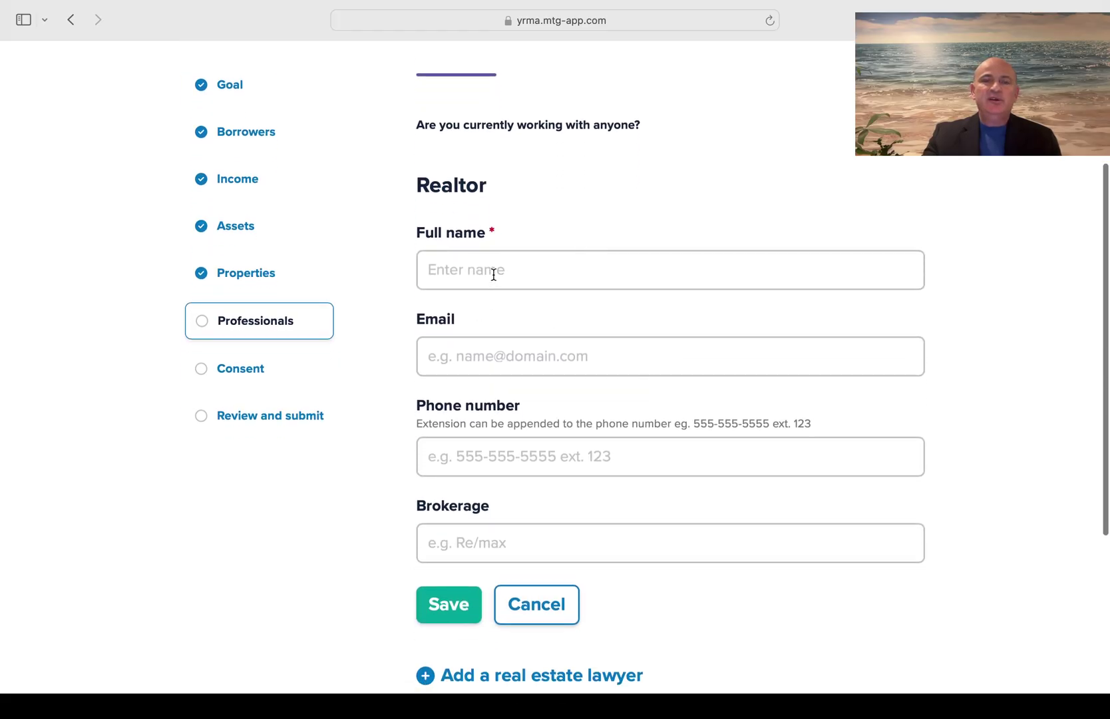
Enter the realtor's full name, email address and phone number
{"action": "left_click", "coordinate": [493, 274]}
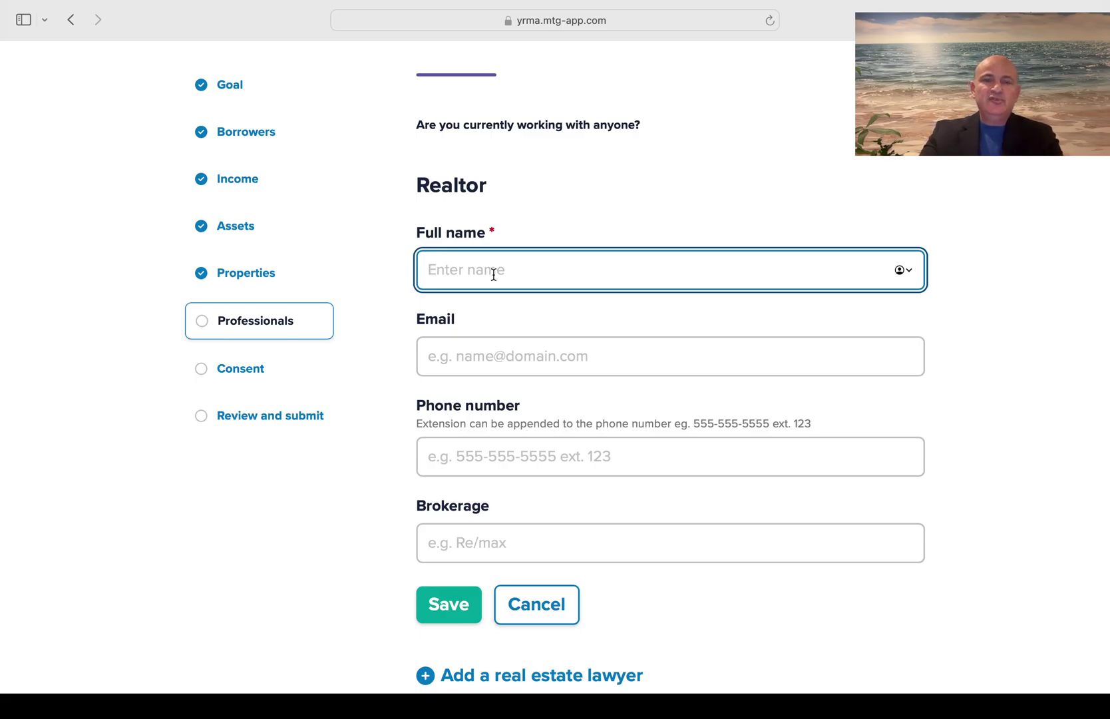
{"action": "type", "text": "Johns"}
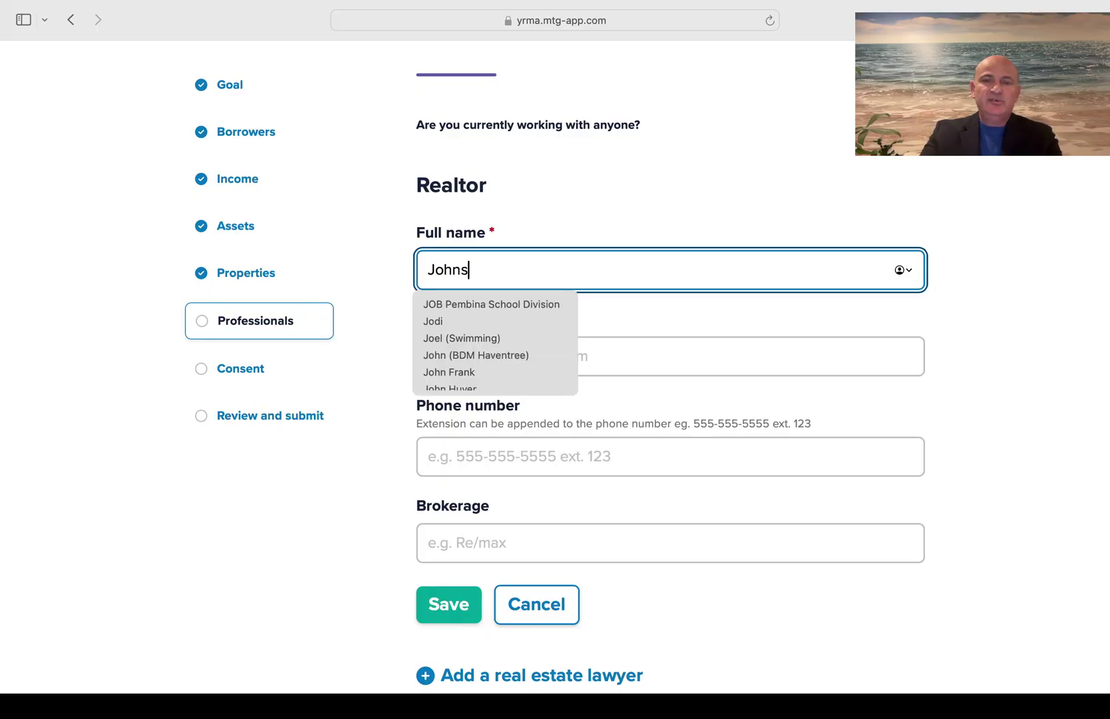
{"action": "type", "text": "on "}
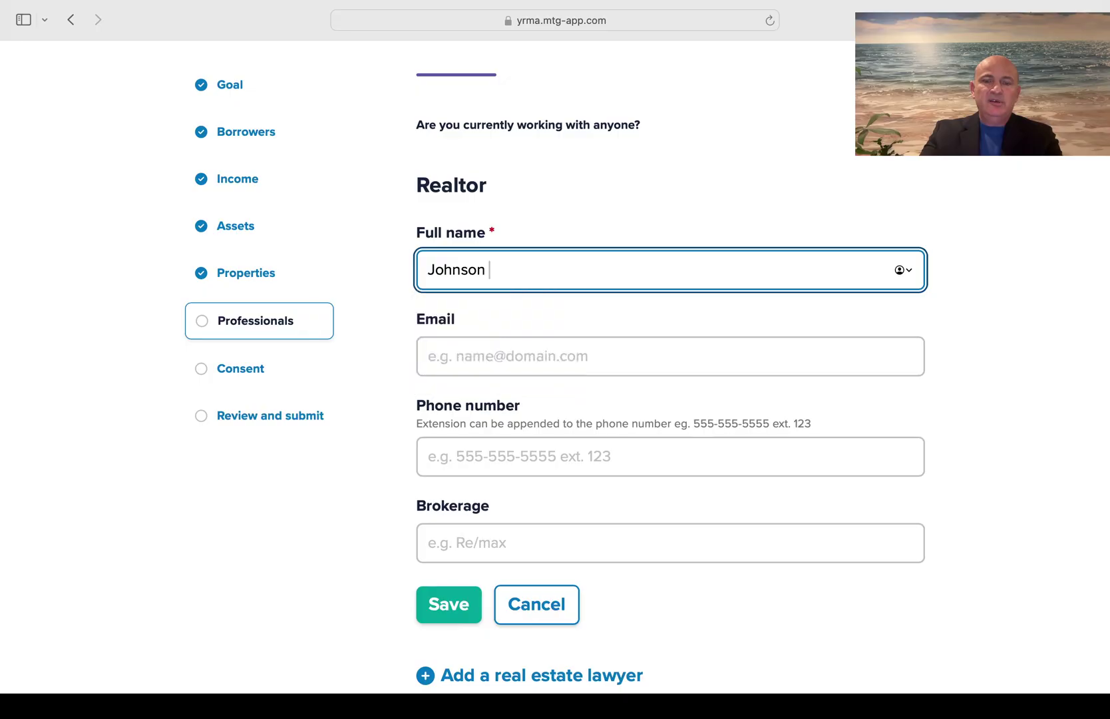
{"action": "type", "text": "Ajohnson"}
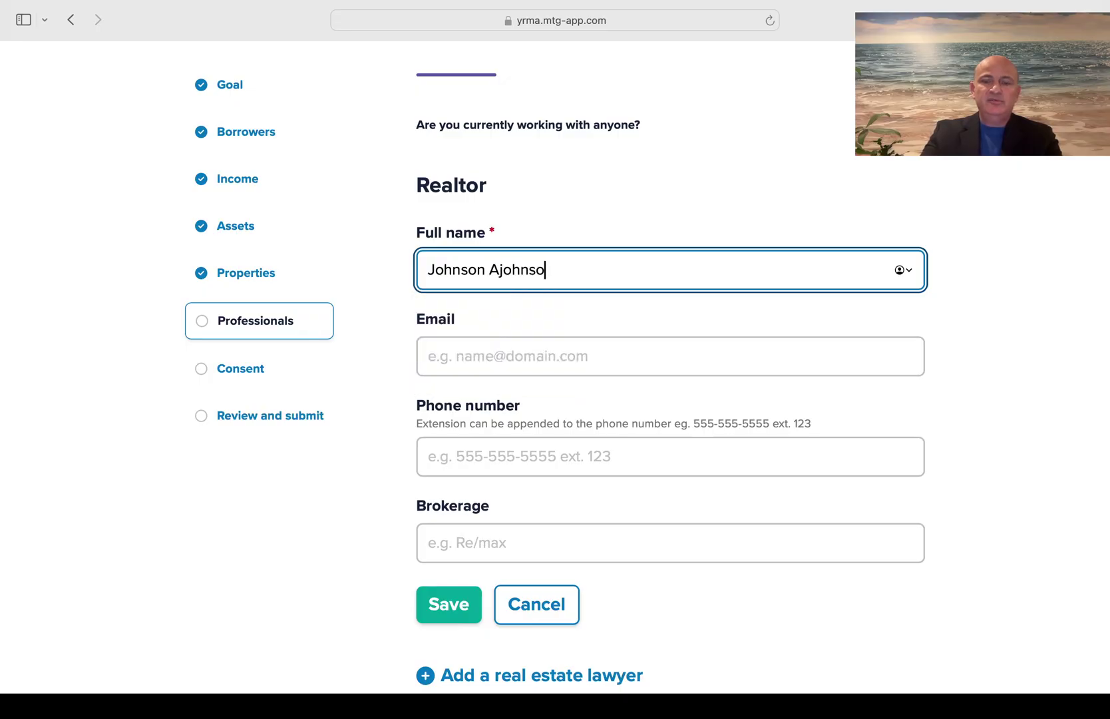
{"action": "left_click", "coordinate": [505, 351]}
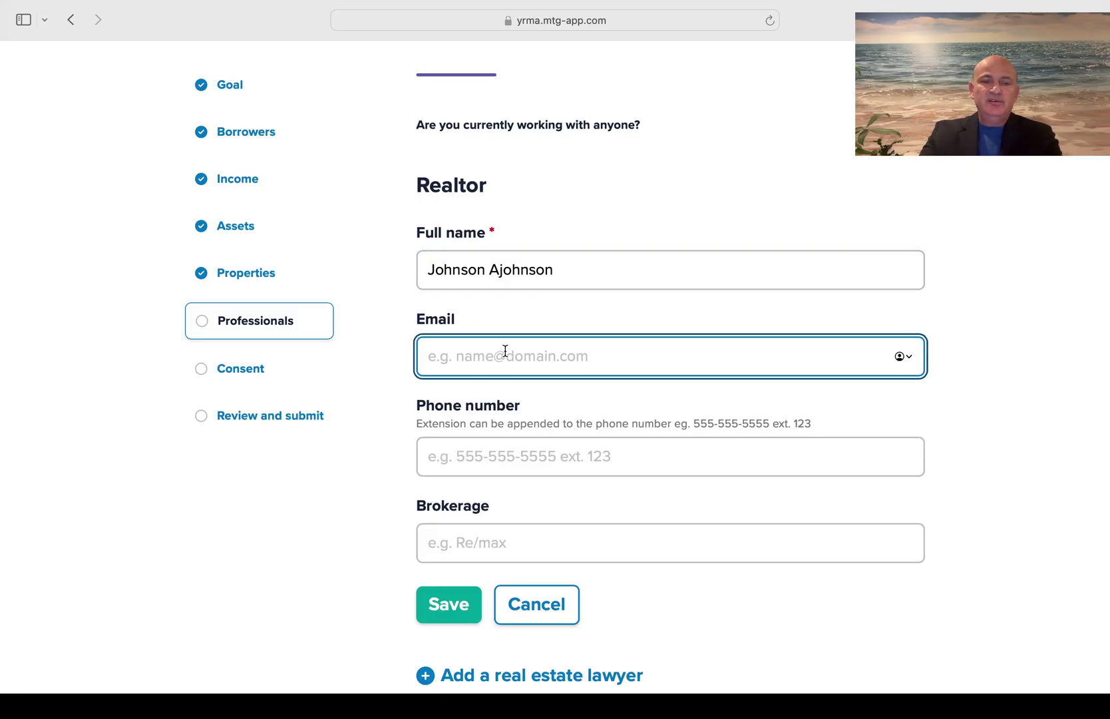
{"action": "type", "text": "www"}
{"action": "key", "text": "BackSpace"}
{"action": "key", "text": "BackSpace"}
{"action": "key", "text": "BackSpace"}
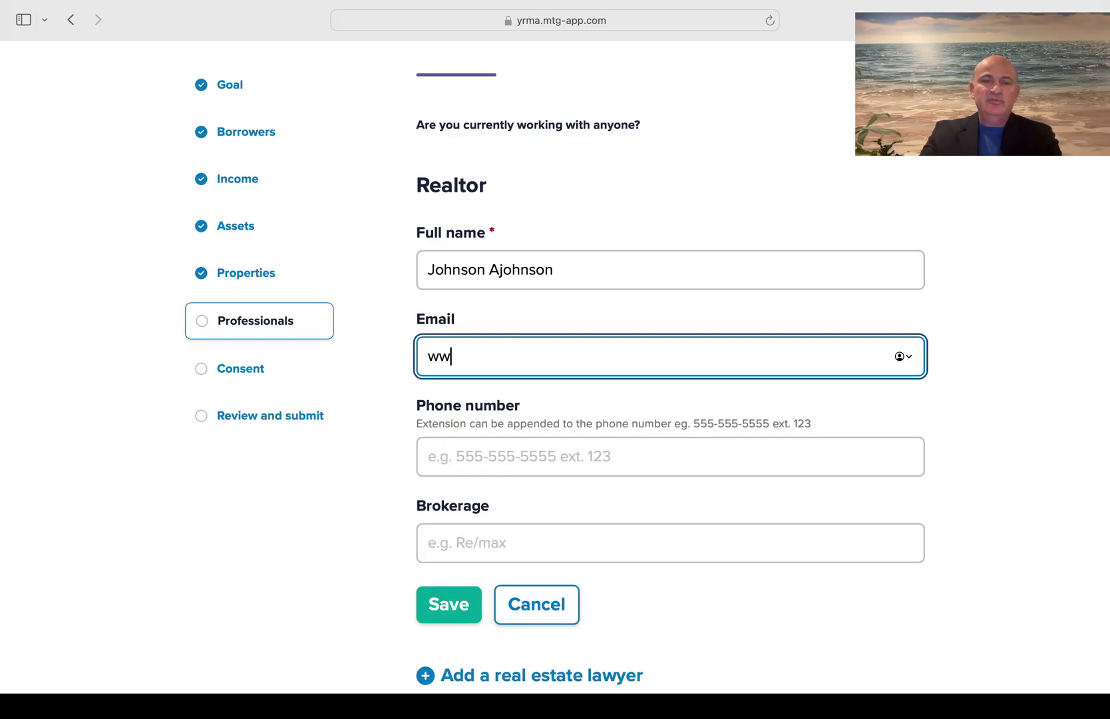
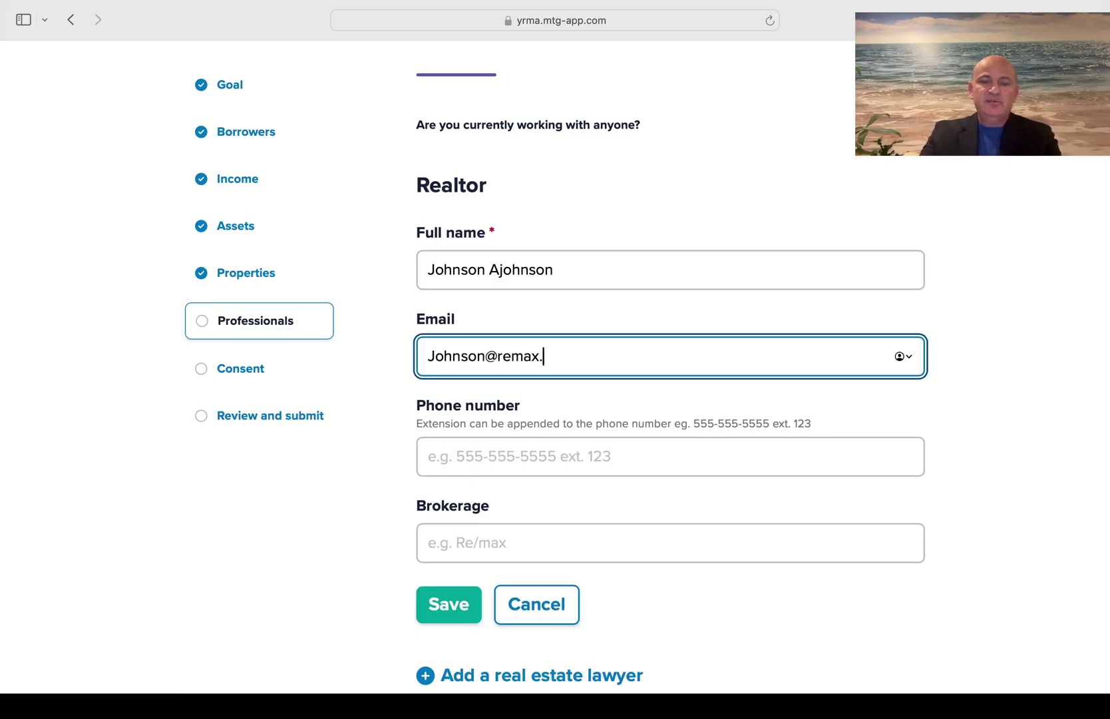
{"action": "left_click", "coordinate": [510, 465]}
{"action": "type", "text": "20"}
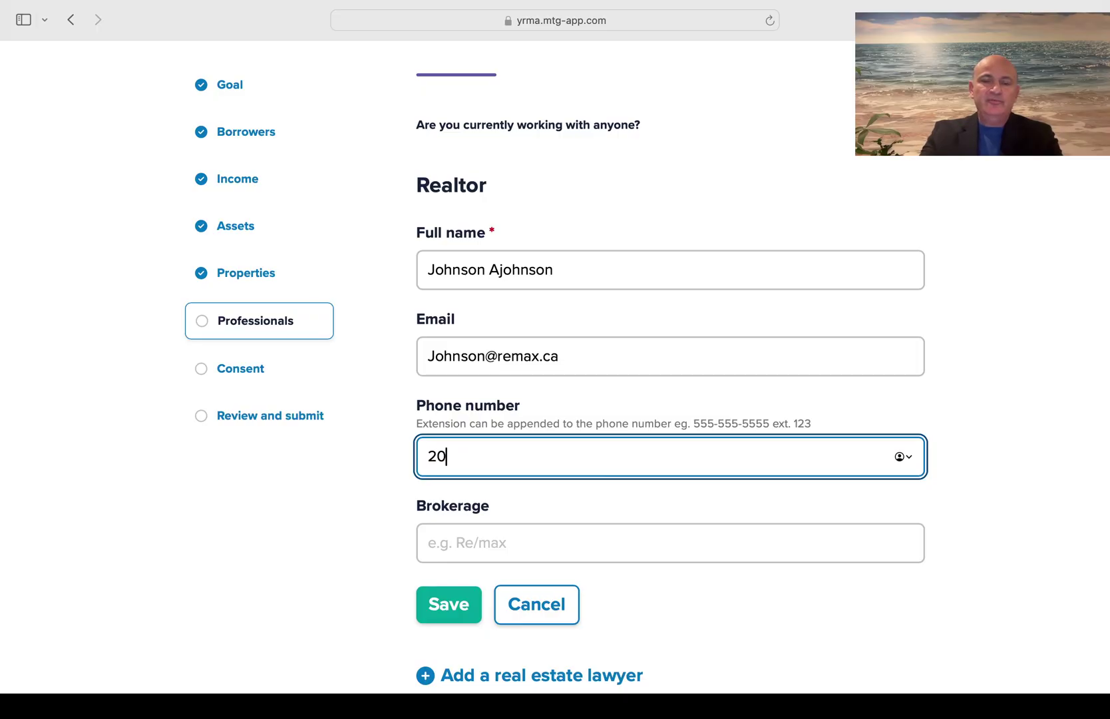
{"action": "type", "text": "45555555"}
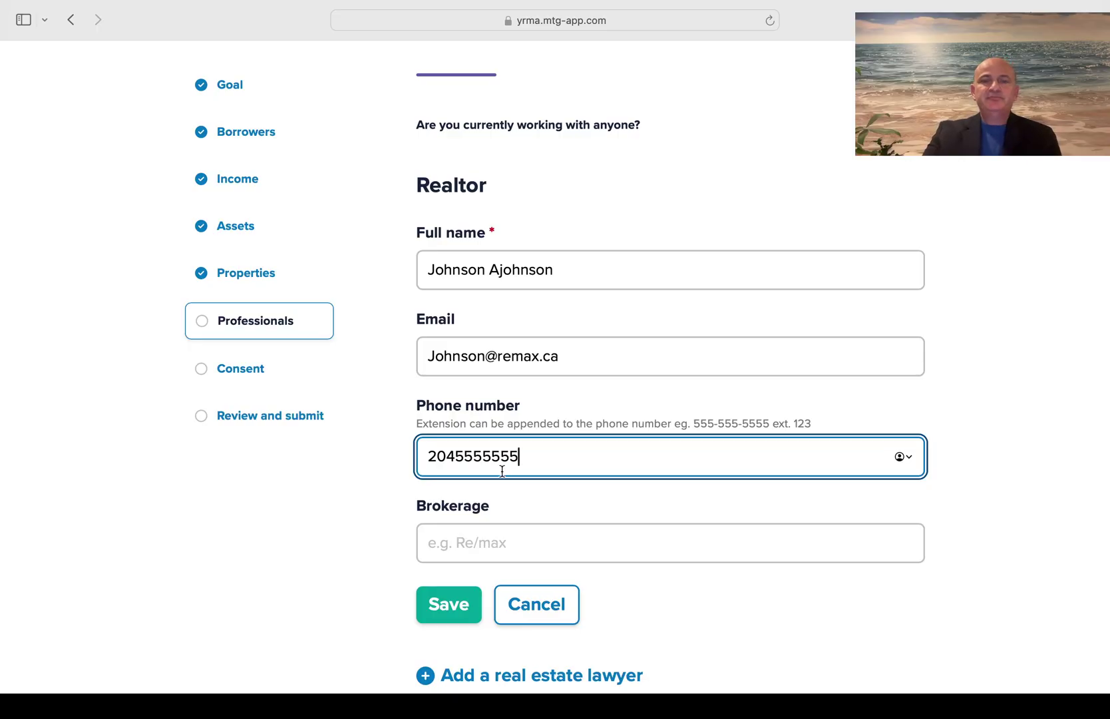
Set the brokerage to RemaxReal and update the email domain to match
{"action": "left_click", "coordinate": [468, 536]}
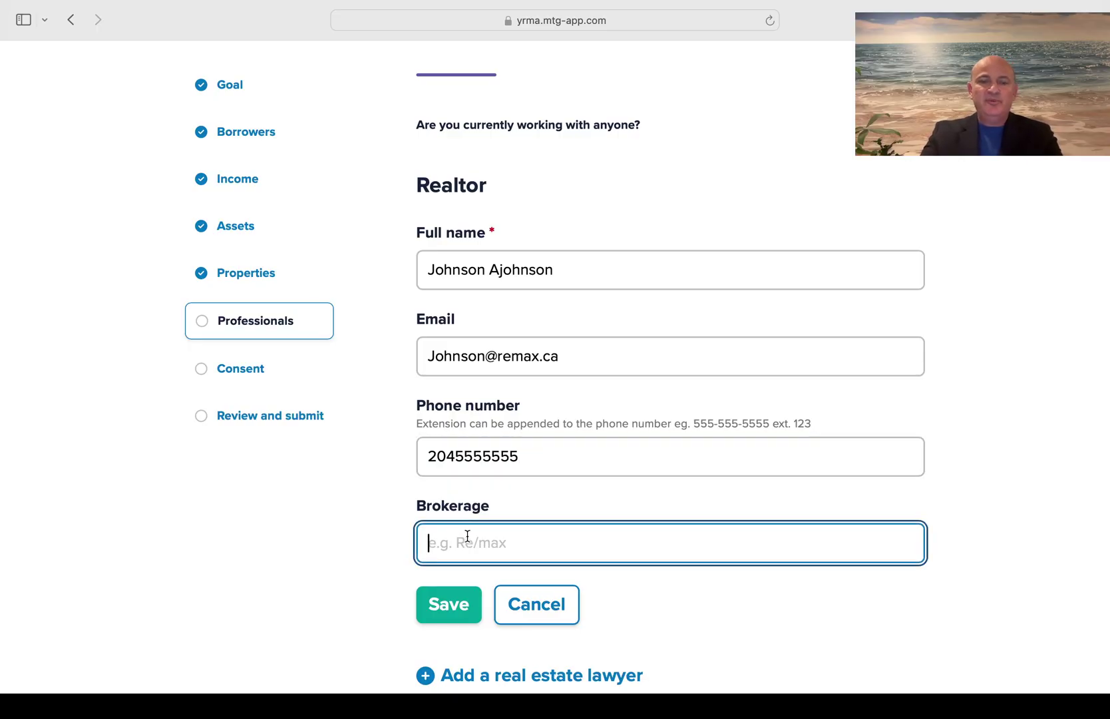
{"action": "type", "text": "Rema"}
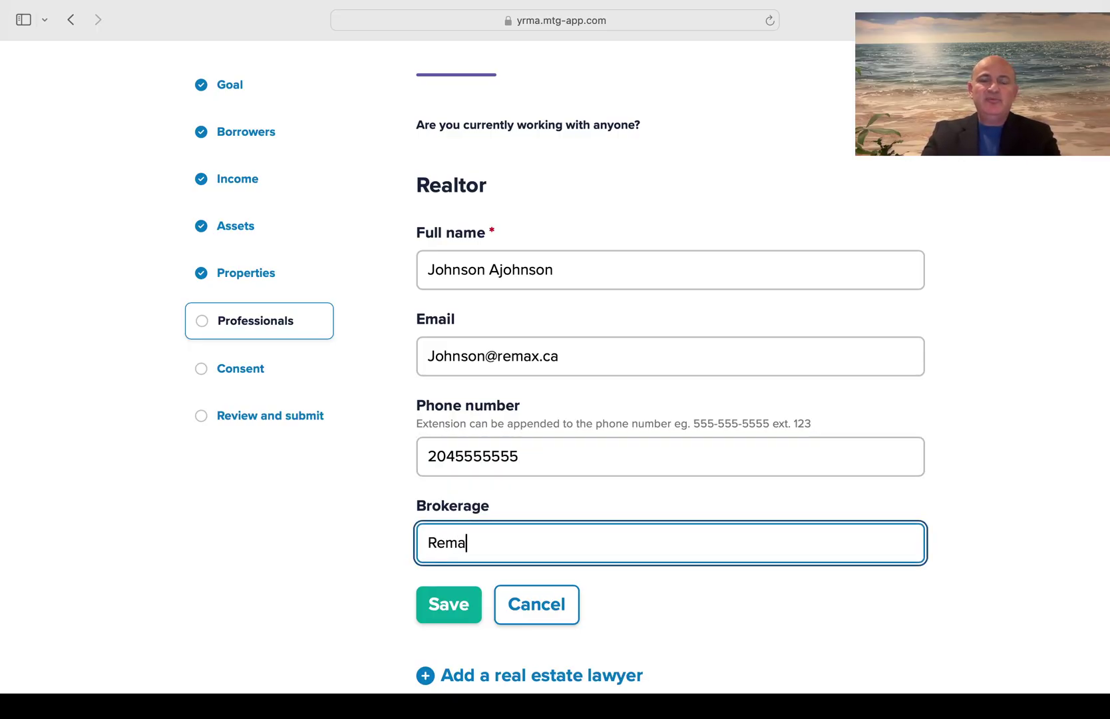
{"action": "type", "text": "x"}
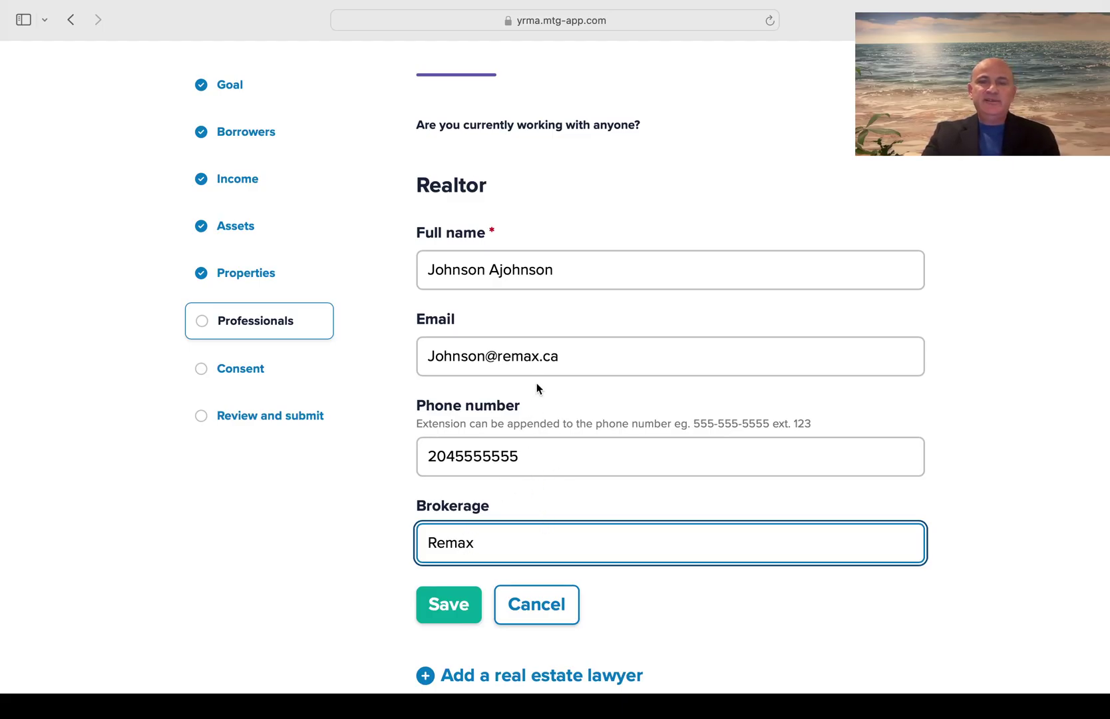
{"action": "left_click", "coordinate": [538, 356]}
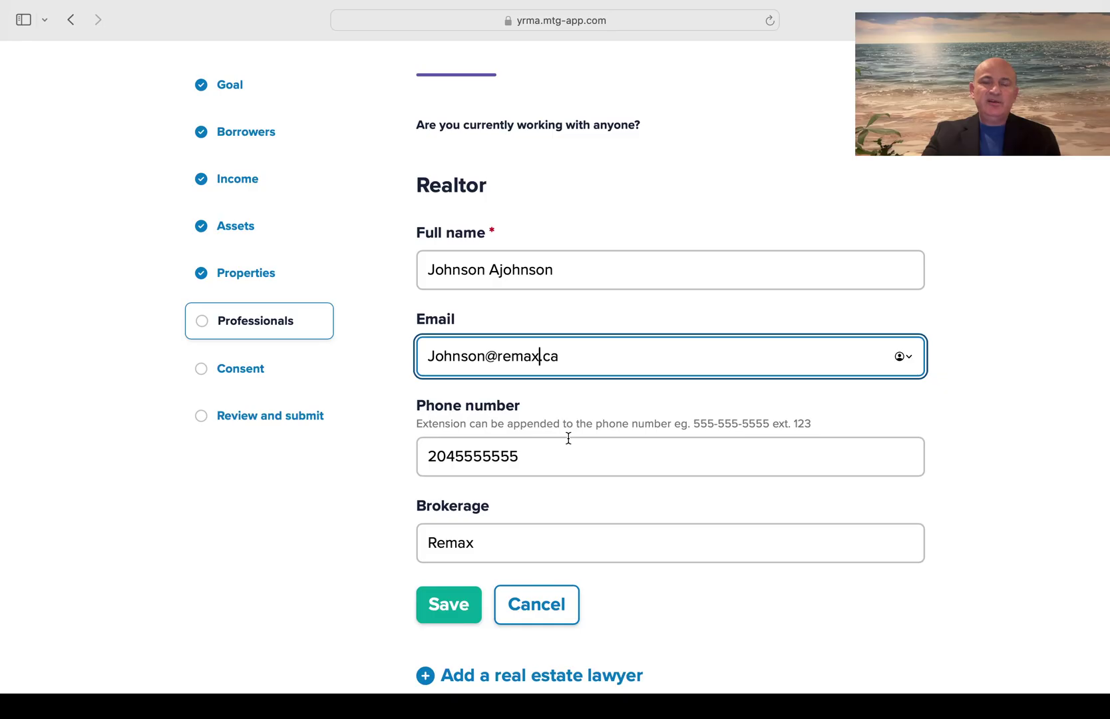
{"action": "type", "text": "Real"}
{"action": "left_click", "coordinate": [475, 538]}
{"action": "type", "text": "Real"}
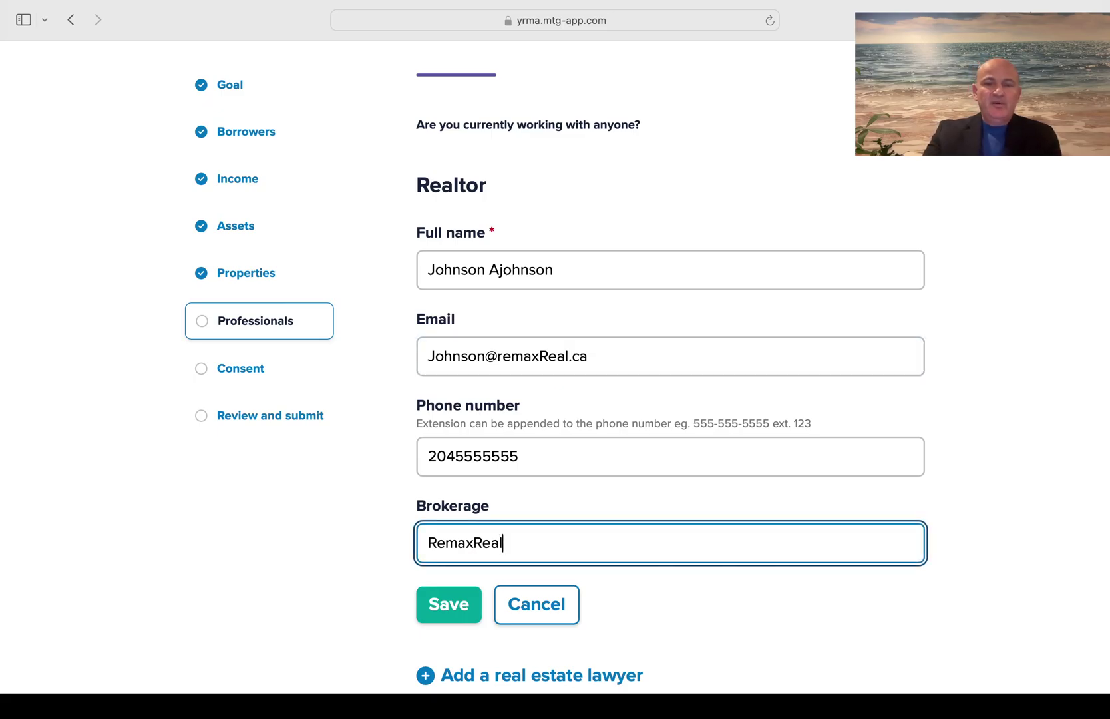
Save the realtor and finish professionals to reach the client consent step
{"action": "scroll", "coordinate": [460, 567], "scroll_direction": "down", "scroll_amount": 4}
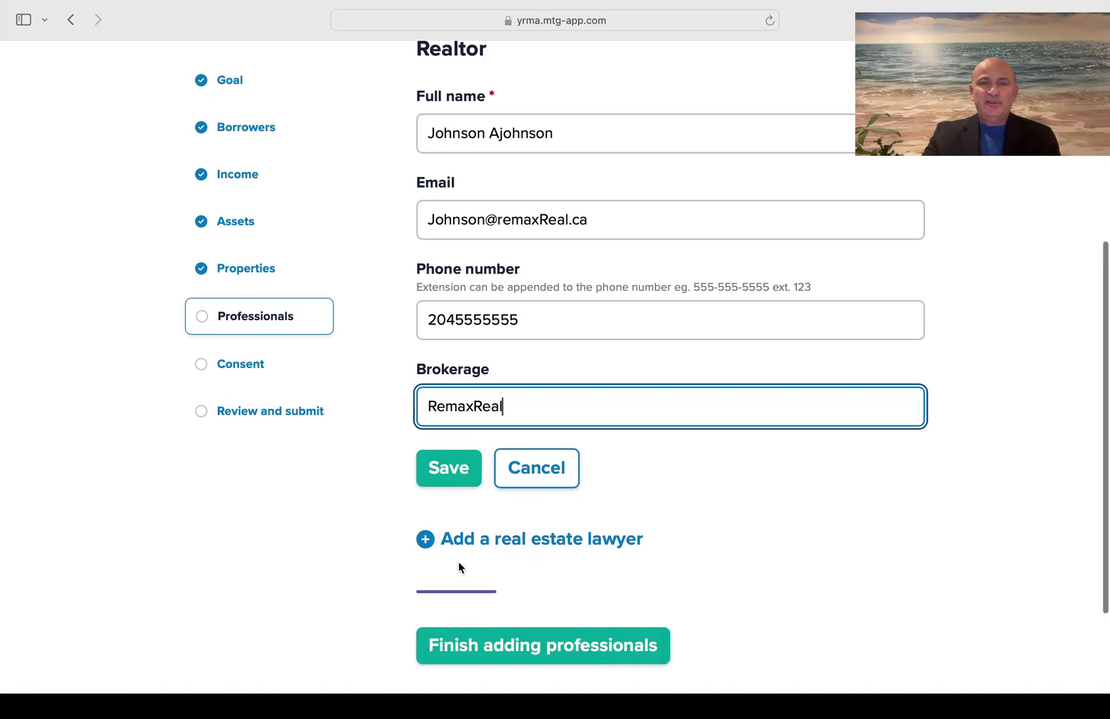
{"action": "scroll", "coordinate": [459, 567], "scroll_direction": "down", "scroll_amount": 1}
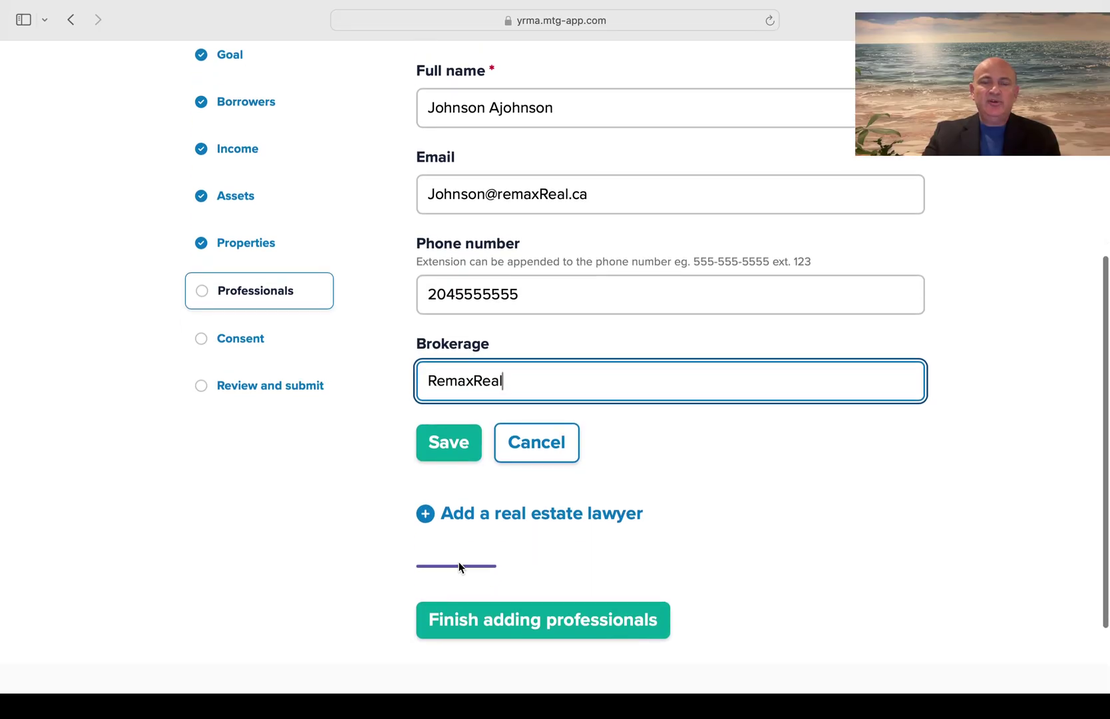
{"action": "left_click", "coordinate": [446, 452]}
{"action": "scroll", "coordinate": [630, 366], "scroll_direction": "up", "scroll_amount": 2}
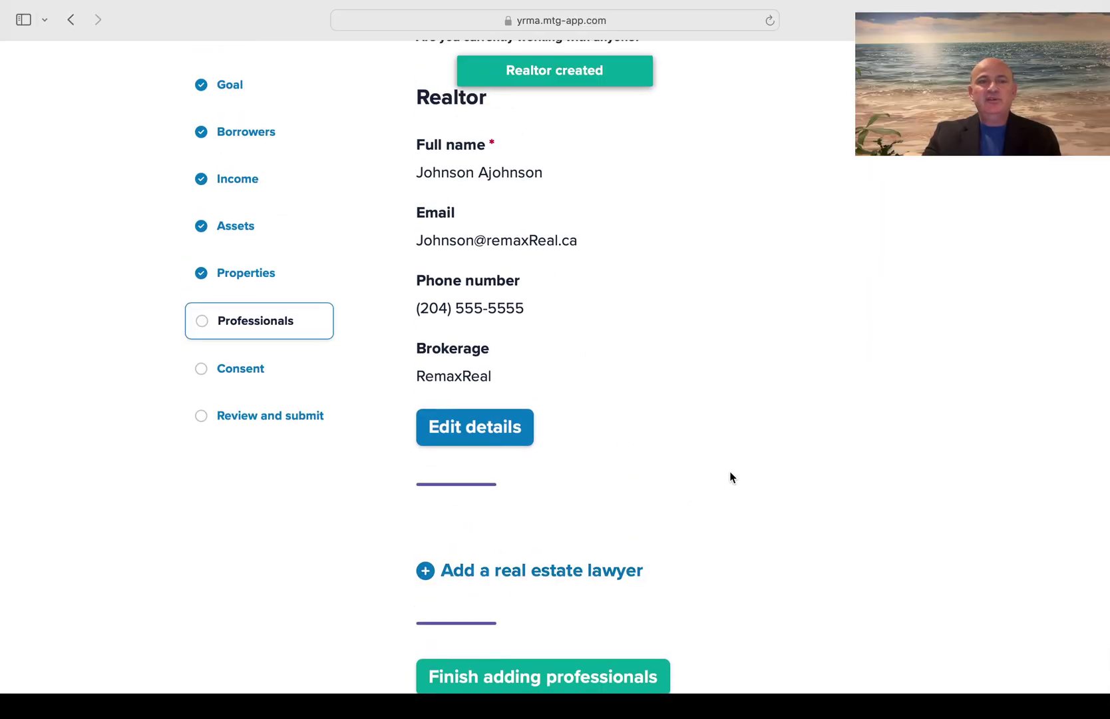
{"action": "scroll", "coordinate": [730, 478], "scroll_direction": "down", "scroll_amount": 5}
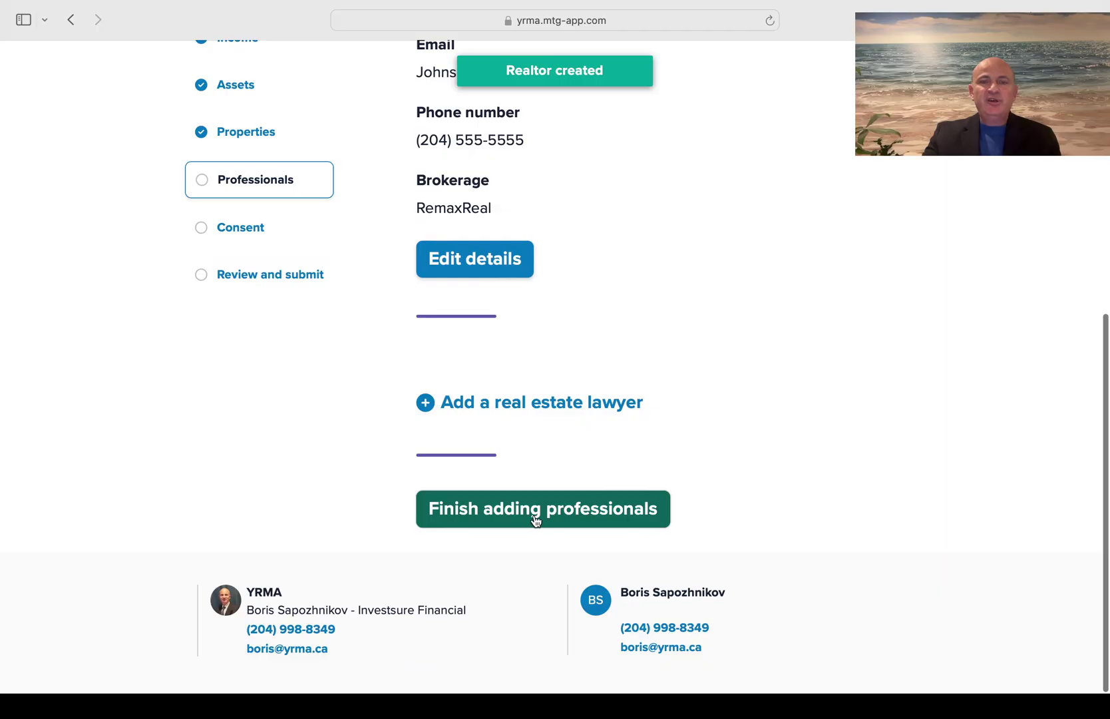
{"action": "left_click", "coordinate": [548, 520]}
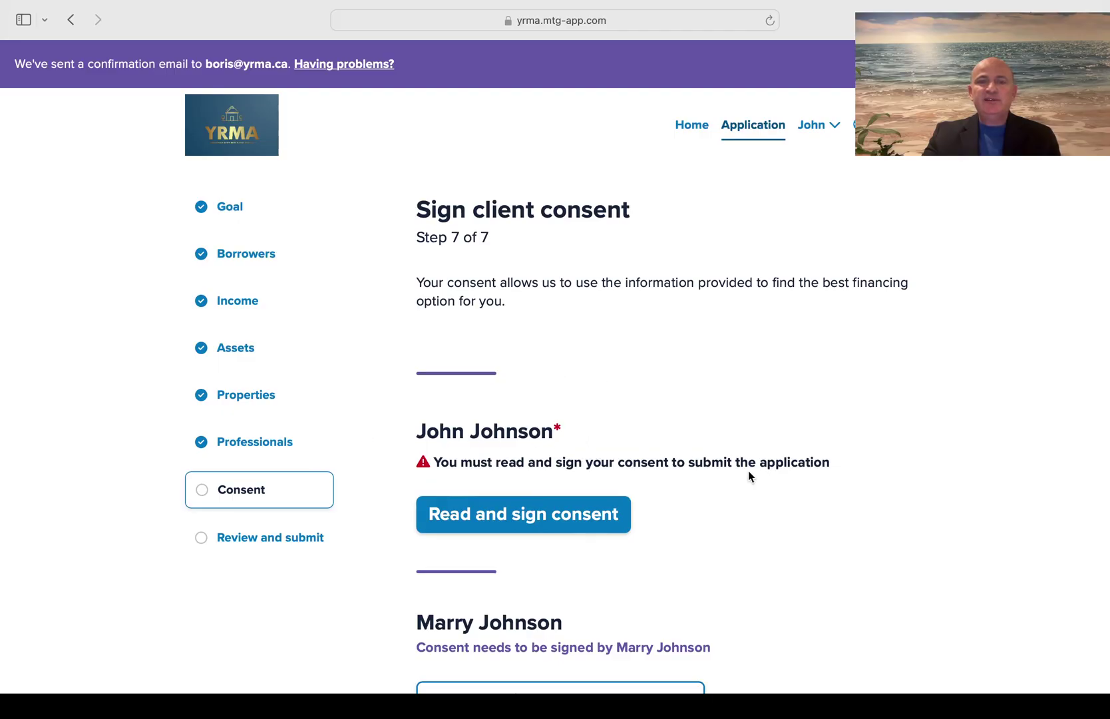
Open the first borrower's credit consent text and tick the agree checkbox to sign it
{"action": "scroll", "coordinate": [748, 472], "scroll_direction": "down", "scroll_amount": 3}
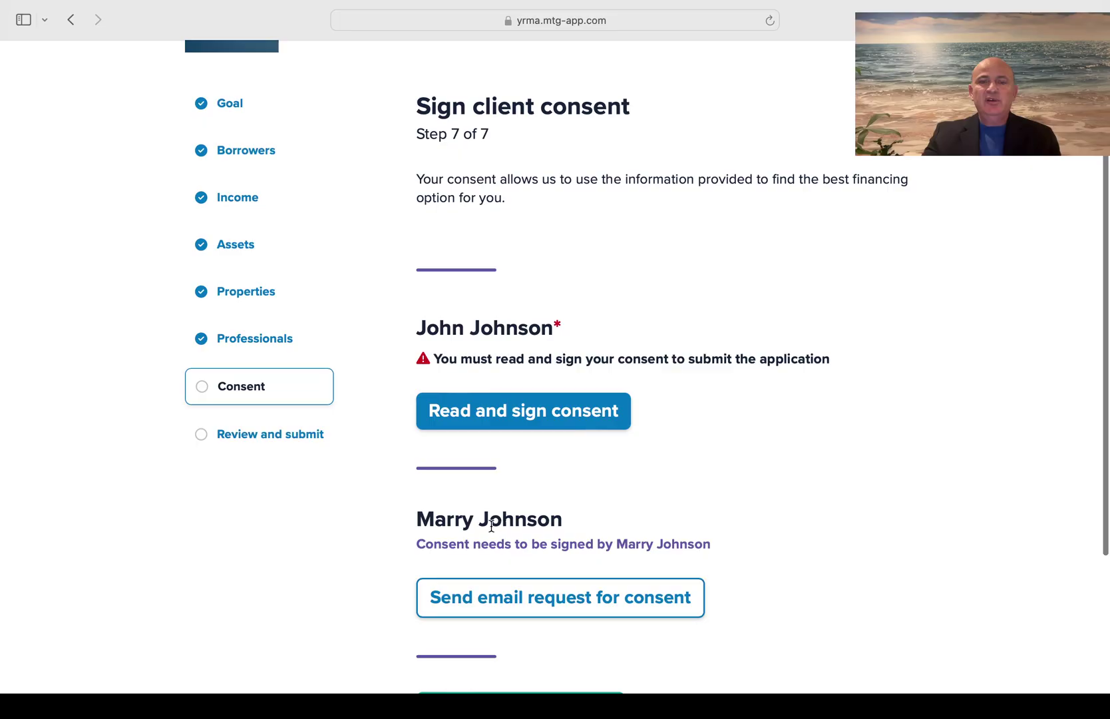
{"action": "left_click", "coordinate": [510, 414]}
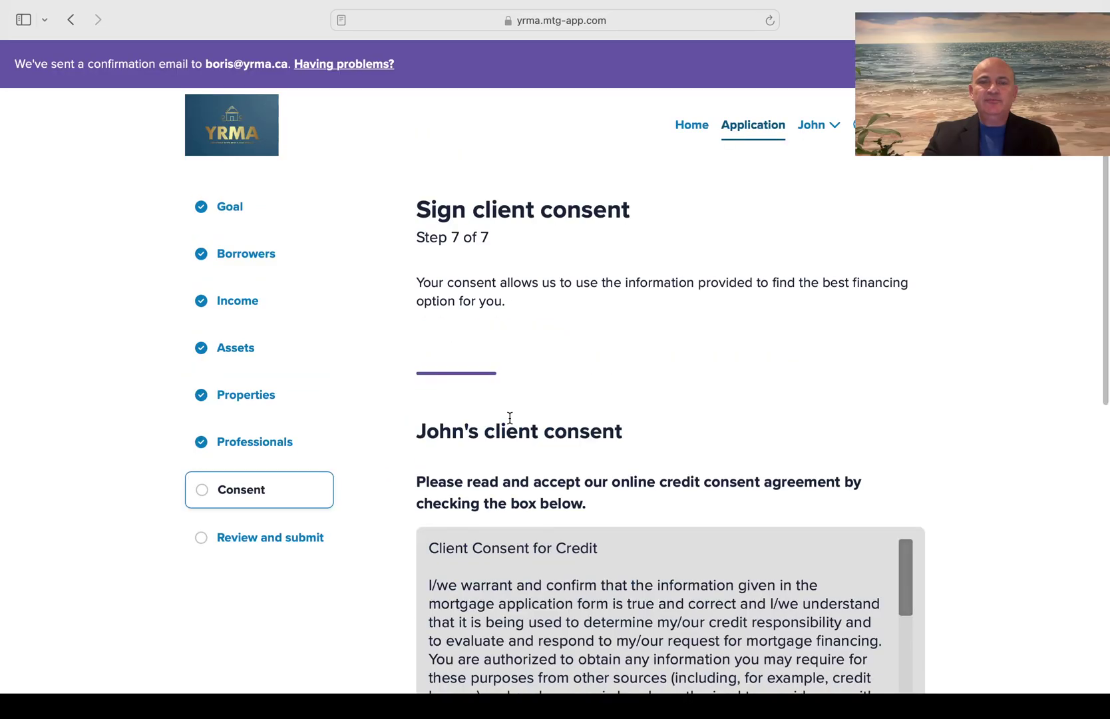
{"action": "scroll", "coordinate": [510, 419], "scroll_direction": "down", "scroll_amount": 10}
{"action": "scroll", "coordinate": [510, 418], "scroll_direction": "up", "scroll_amount": 5}
{"action": "scroll", "coordinate": [510, 418], "scroll_direction": "down", "scroll_amount": 2}
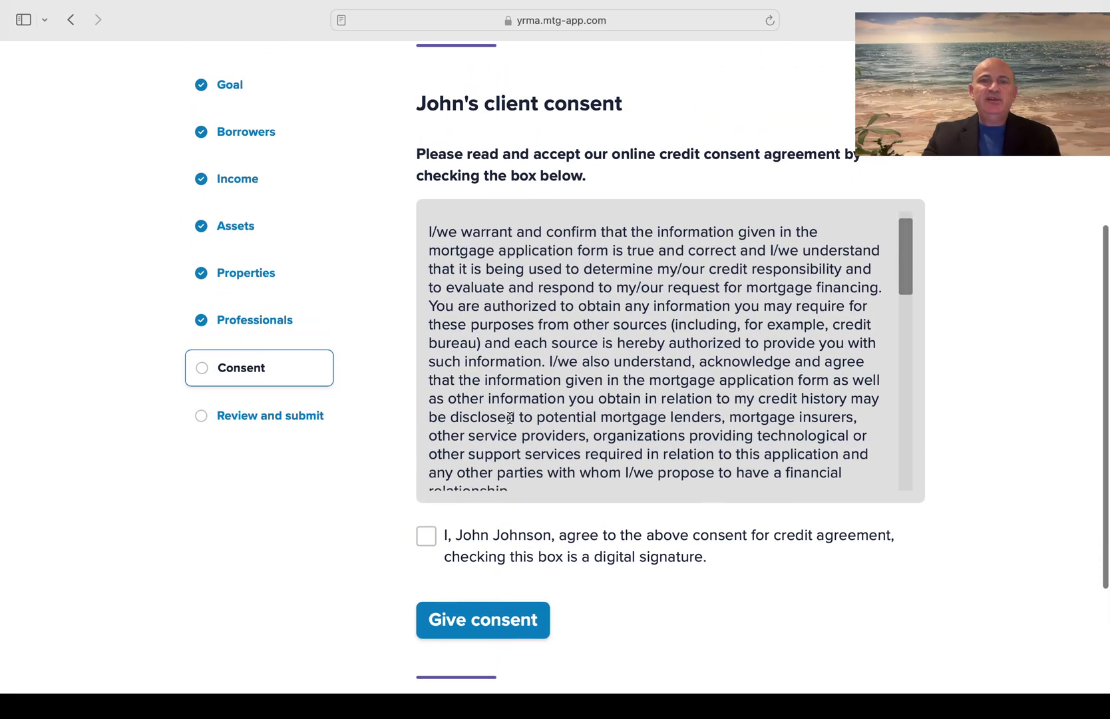
{"action": "scroll", "coordinate": [510, 418], "scroll_direction": "up", "scroll_amount": 2}
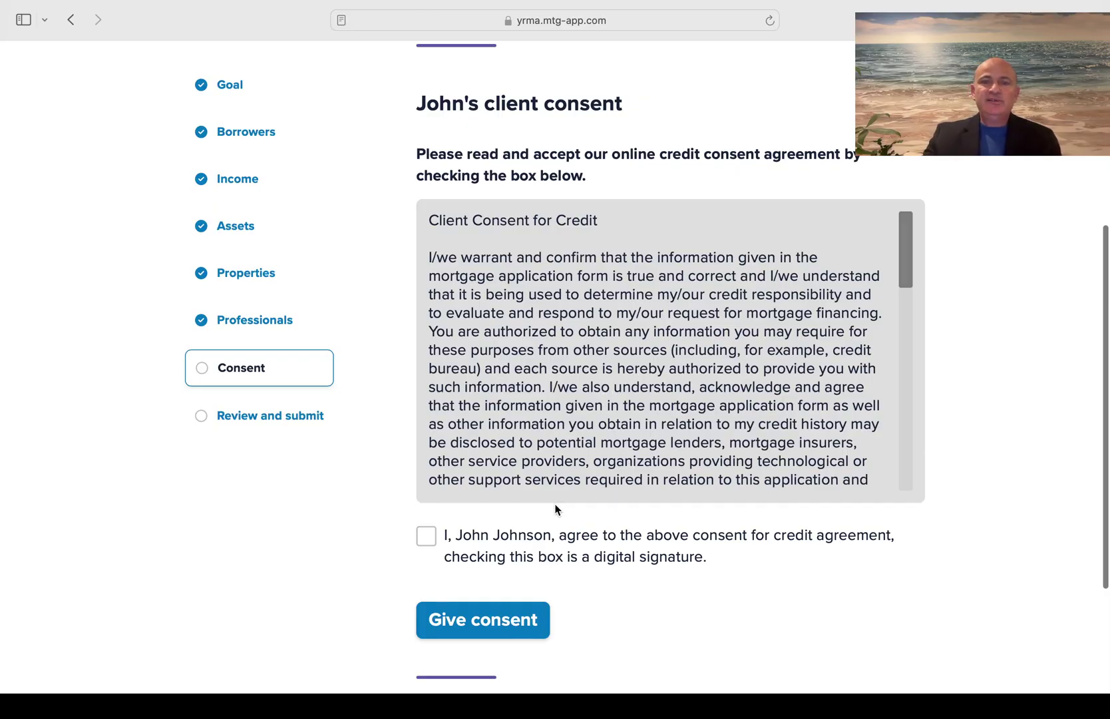
{"action": "left_click", "coordinate": [429, 538]}
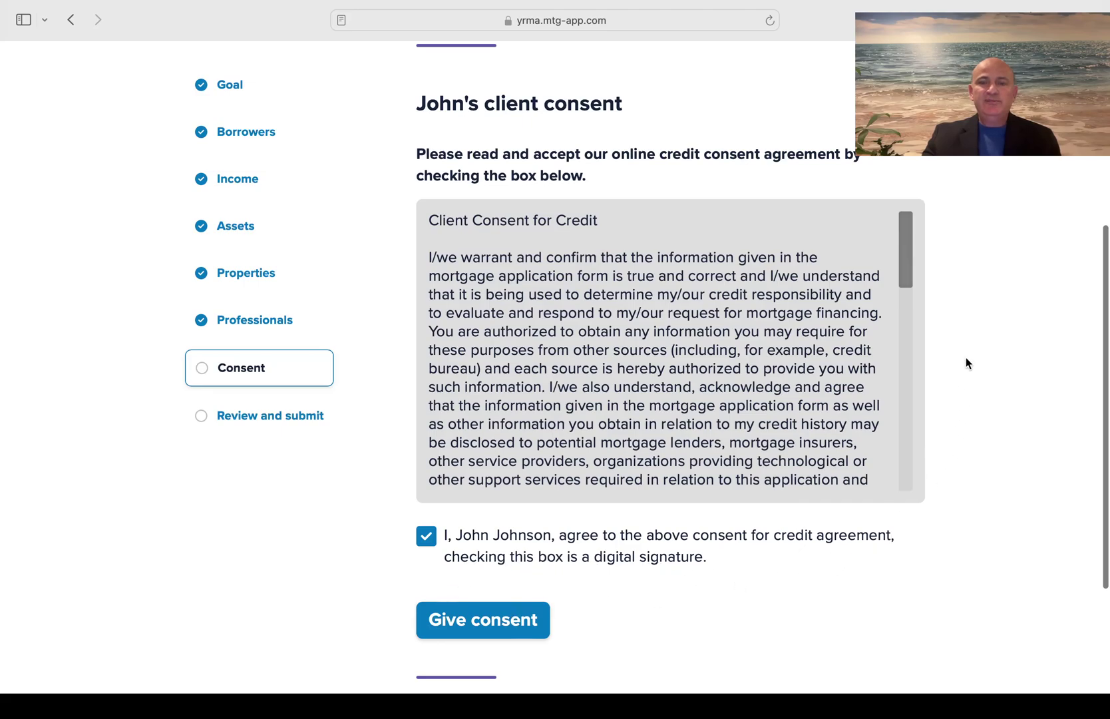
{"action": "left_click_drag", "start_coordinate": [903, 252], "coordinate": [925, 246]}
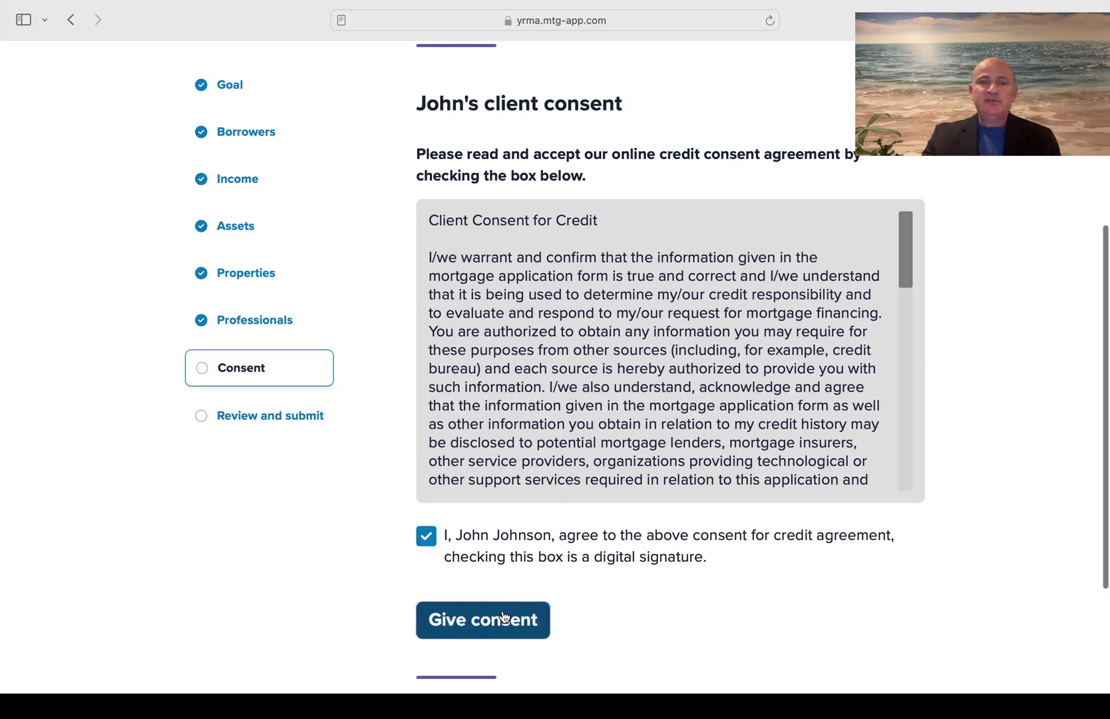
{"action": "scroll", "coordinate": [937, 502], "scroll_direction": "down", "scroll_amount": 5}
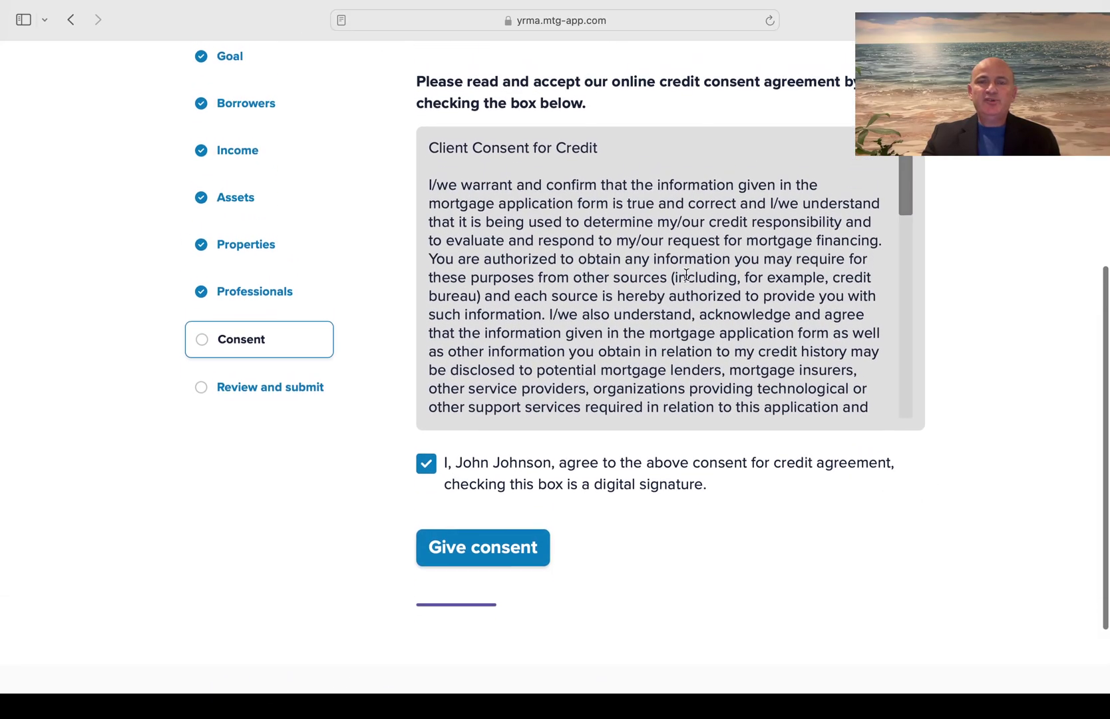
{"action": "scroll", "coordinate": [687, 275], "scroll_direction": "up", "scroll_amount": 2}
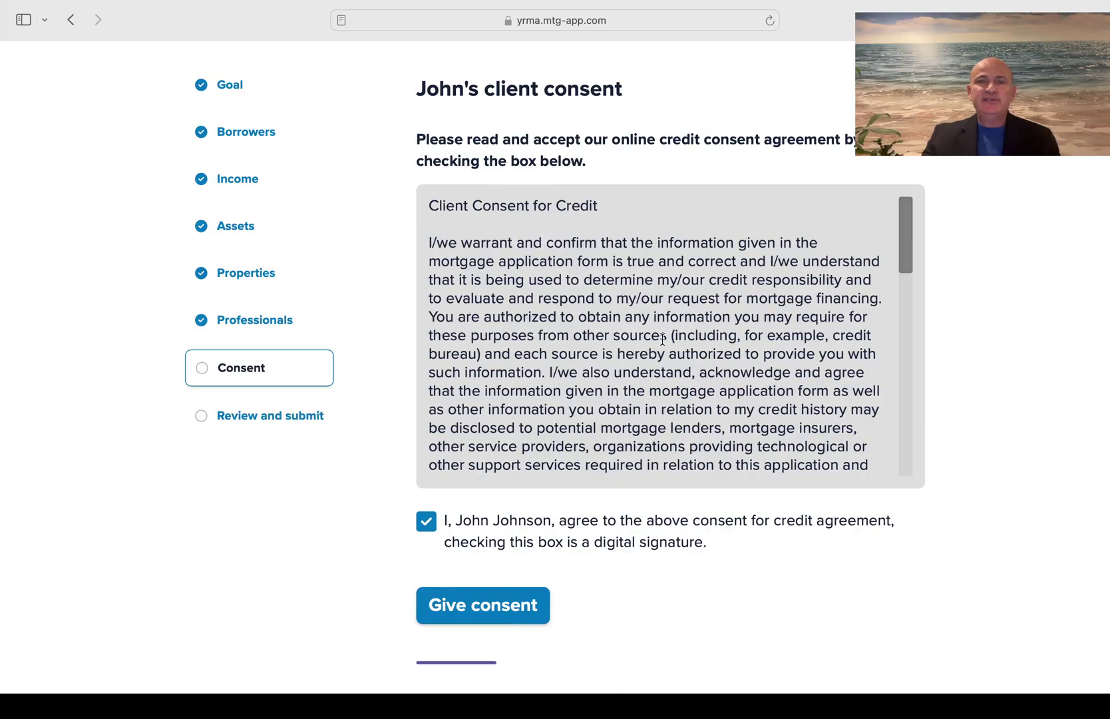
{"action": "scroll", "coordinate": [662, 339], "scroll_direction": "down", "scroll_amount": 5}
{"action": "scroll", "coordinate": [664, 343], "scroll_direction": "up", "scroll_amount": 5}
{"action": "scroll", "coordinate": [662, 341], "scroll_direction": "up", "scroll_amount": 1}
{"action": "scroll", "coordinate": [1006, 311], "scroll_direction": "down", "scroll_amount": 3}
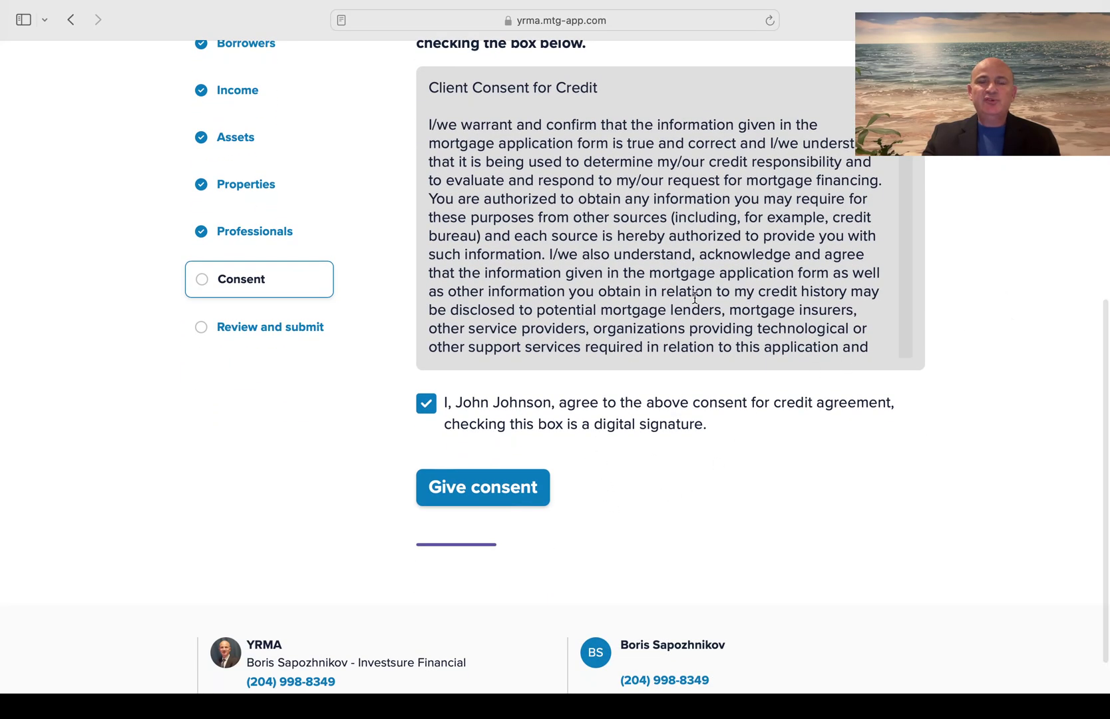
{"action": "scroll", "coordinate": [695, 298], "scroll_direction": "down", "scroll_amount": 10}
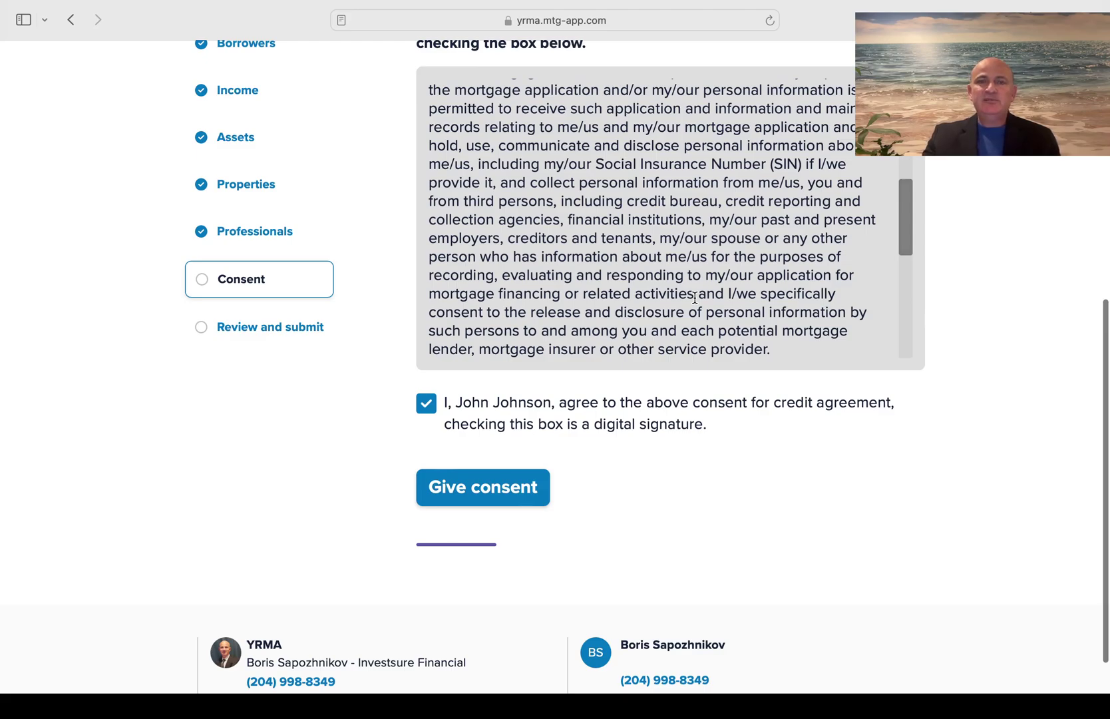
{"action": "scroll", "coordinate": [985, 342], "scroll_direction": "up", "scroll_amount": 1}
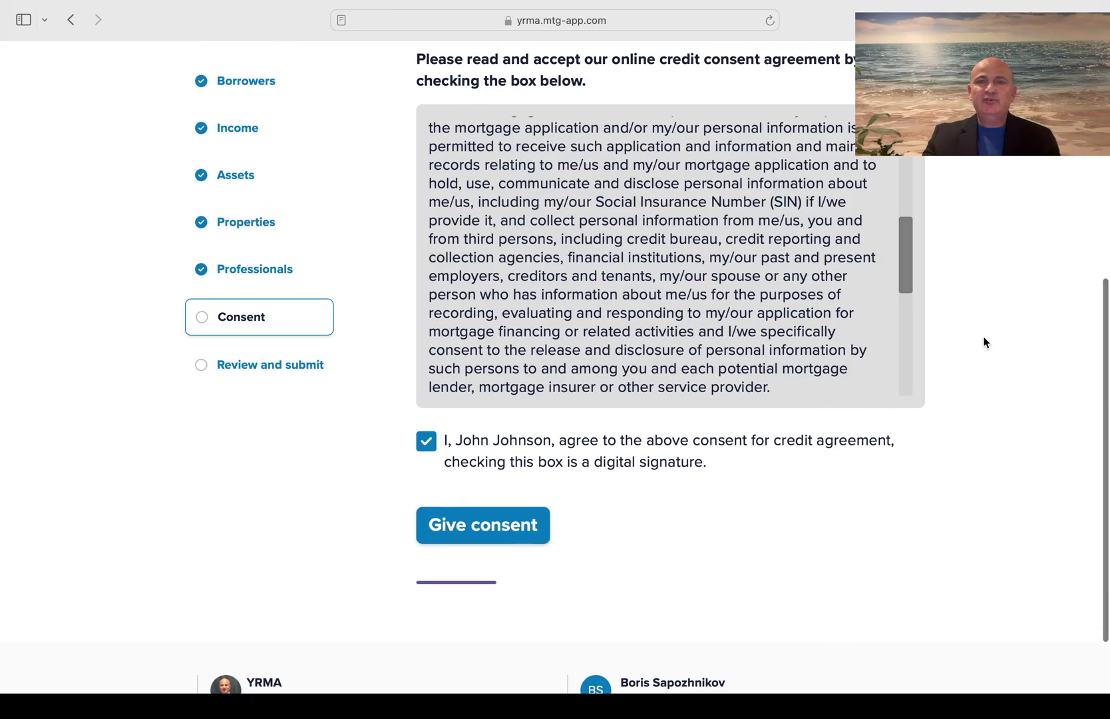
{"action": "scroll", "coordinate": [985, 342], "scroll_direction": "up", "scroll_amount": 1}
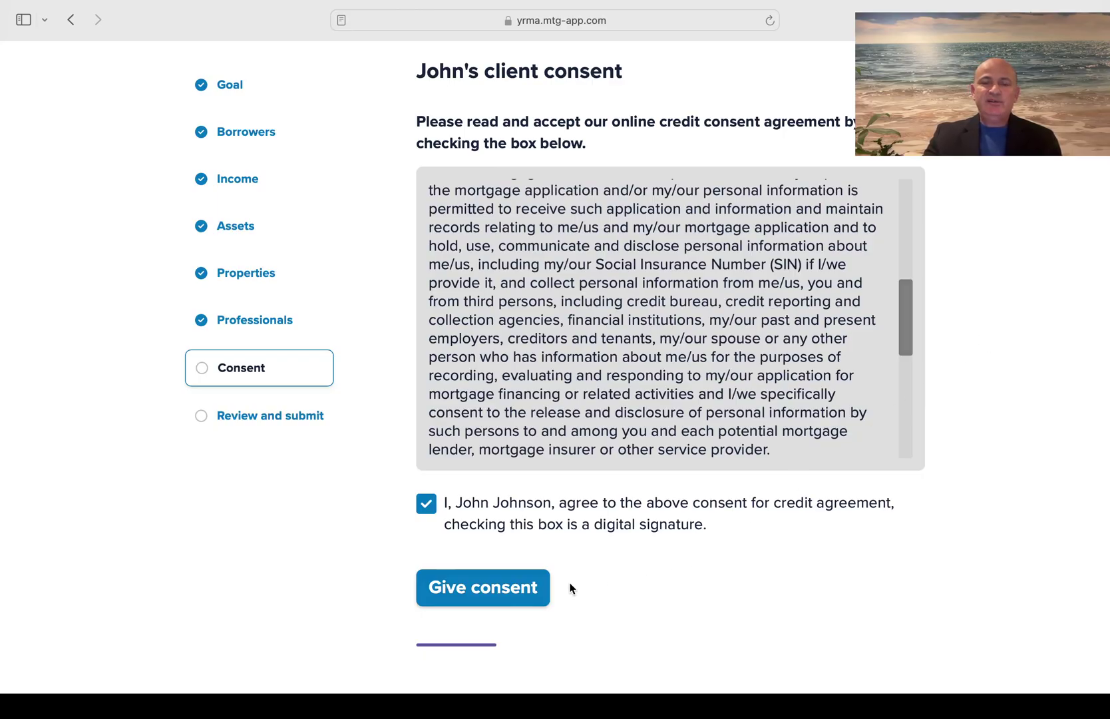
Give the first borrower's consent, email the co-borrower a consent request, then finish consent
{"action": "left_click", "coordinate": [471, 591]}
{"action": "scroll", "coordinate": [470, 585], "scroll_direction": "down", "scroll_amount": 3}
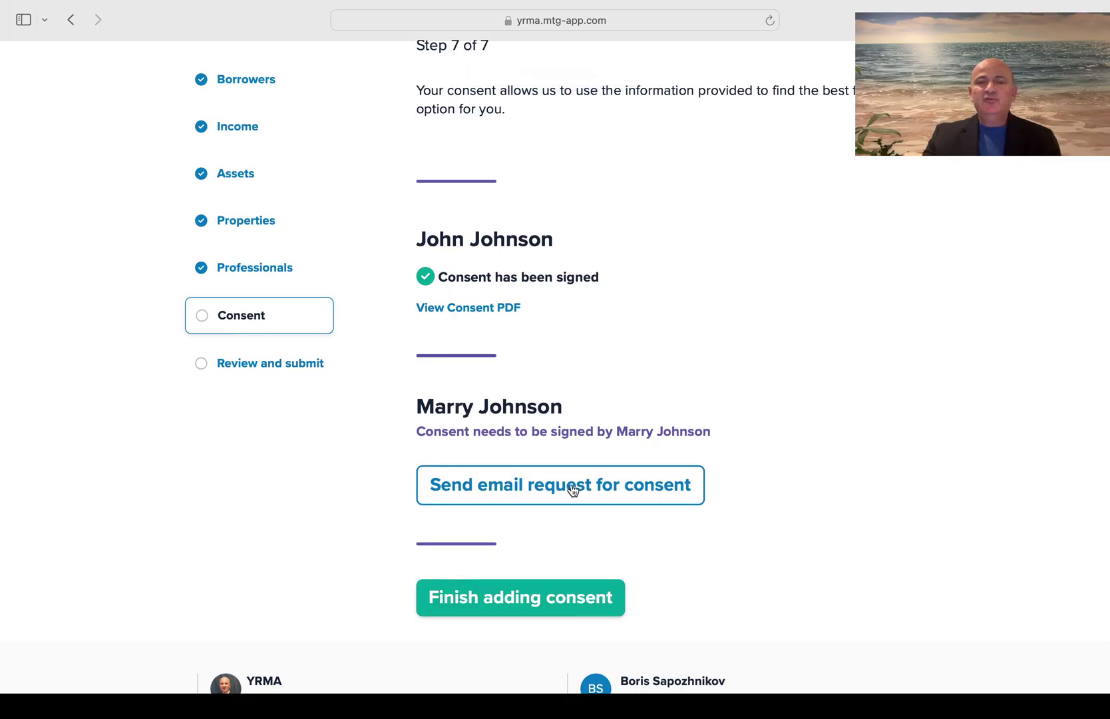
{"action": "left_click", "coordinate": [618, 490]}
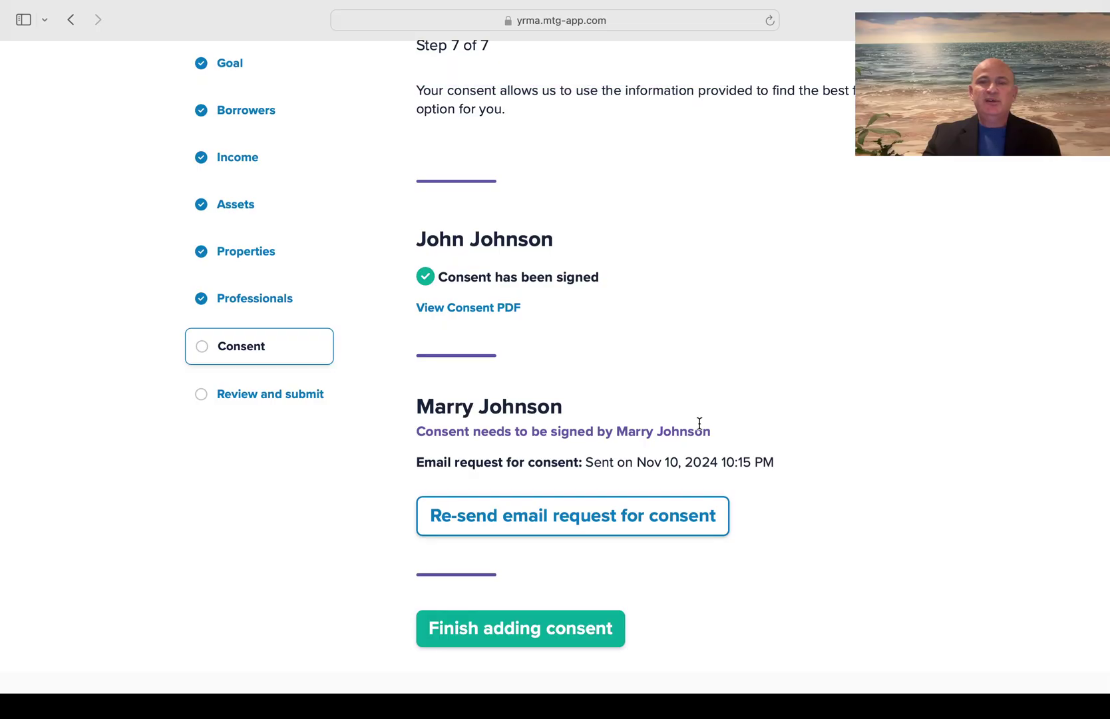
{"action": "scroll", "coordinate": [699, 423], "scroll_direction": "down", "scroll_amount": 2}
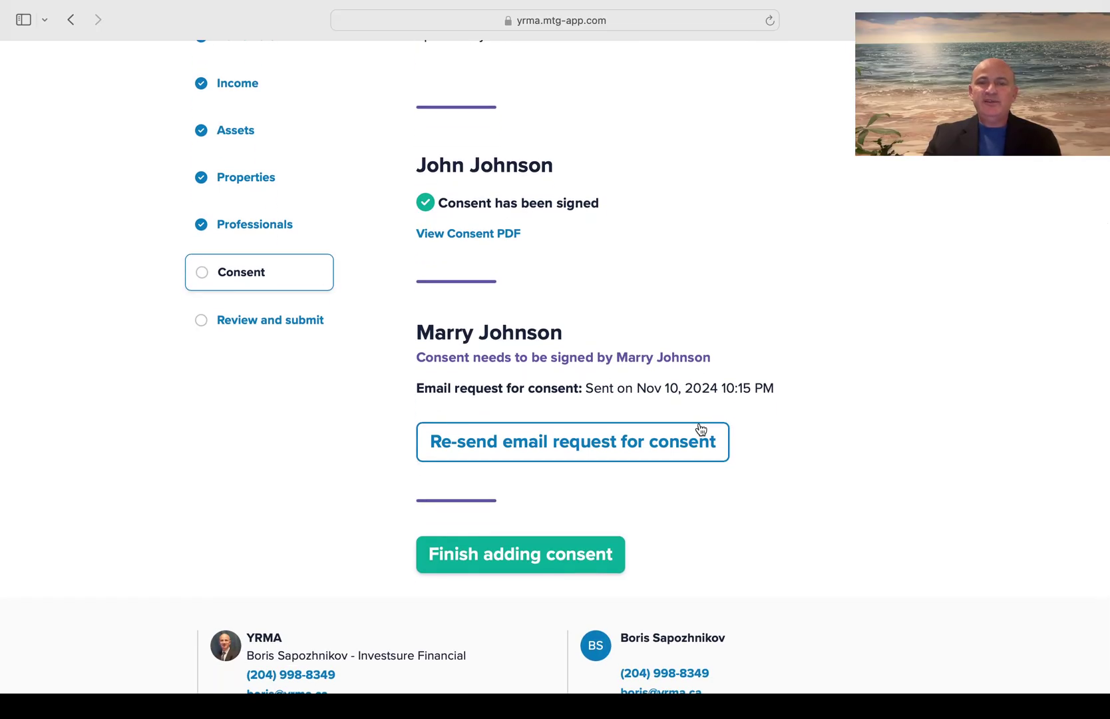
{"action": "scroll", "coordinate": [700, 428], "scroll_direction": "down", "scroll_amount": 1}
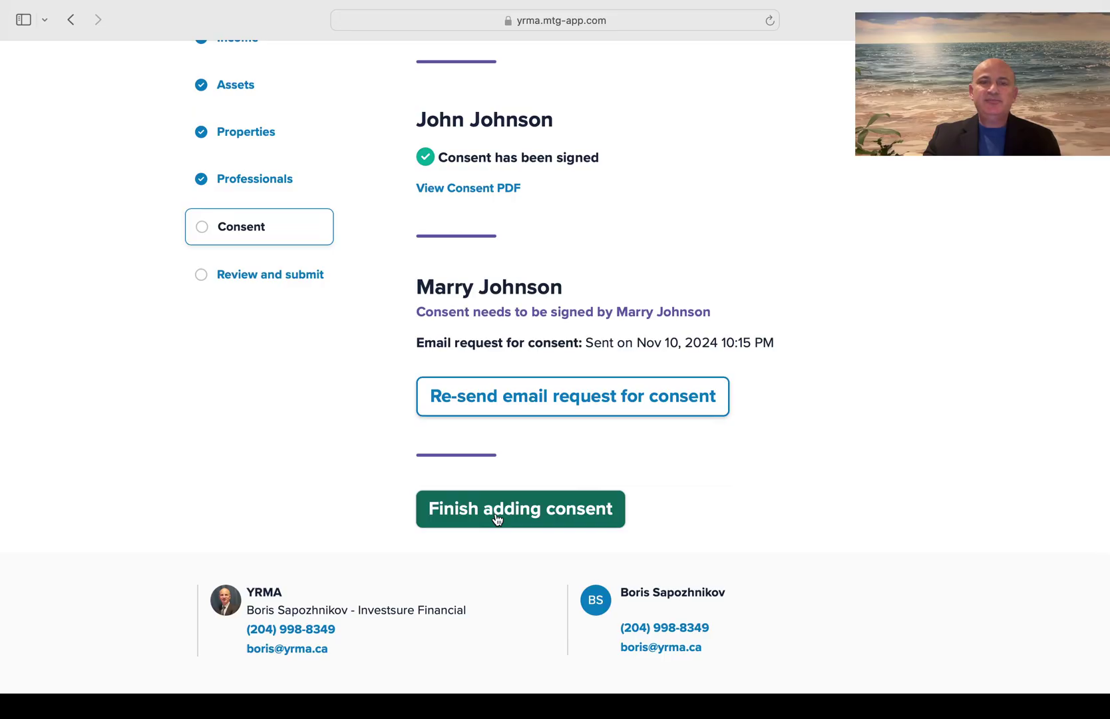
{"action": "left_click", "coordinate": [497, 518]}
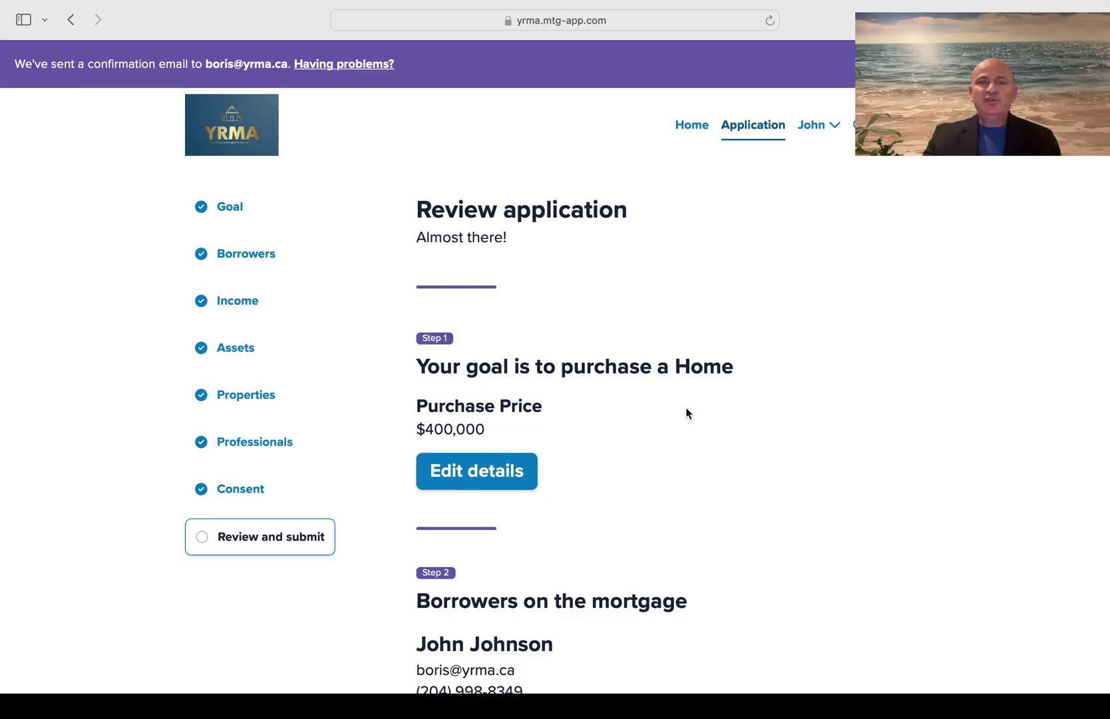
{"action": "scroll", "coordinate": [687, 414], "scroll_direction": "down", "scroll_amount": 3}
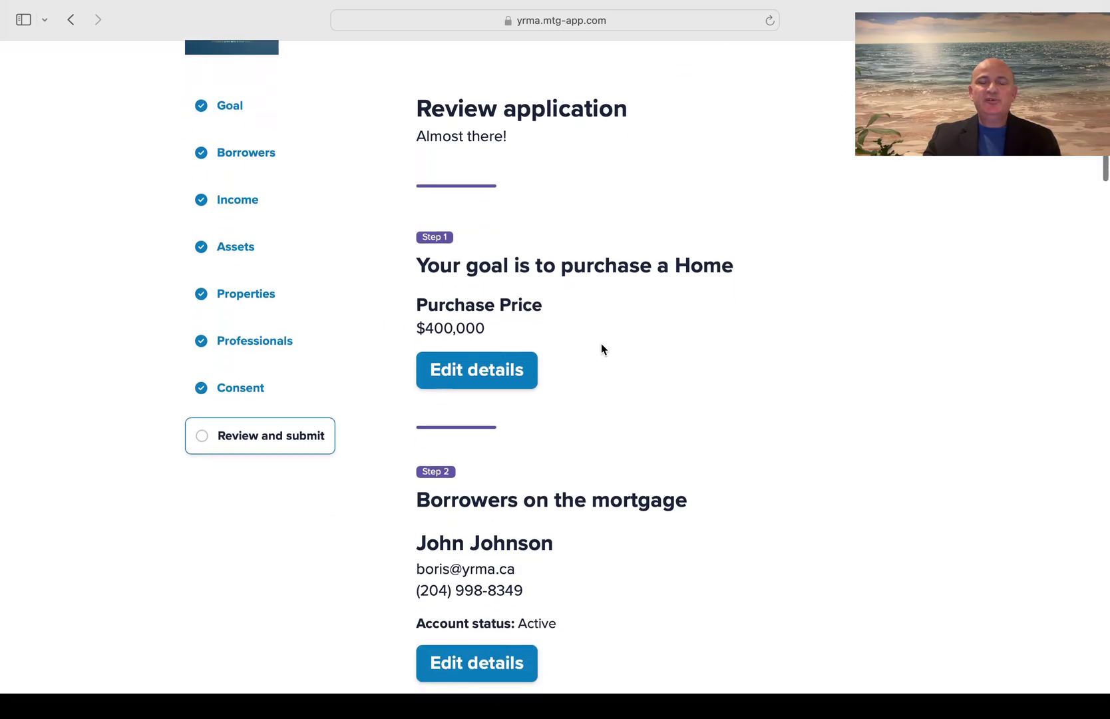
{"action": "scroll", "coordinate": [601, 343], "scroll_direction": "down", "scroll_amount": 5}
{"action": "scroll", "coordinate": [601, 344], "scroll_direction": "up", "scroll_amount": 5}
{"action": "scroll", "coordinate": [601, 346], "scroll_direction": "up", "scroll_amount": 2}
{"action": "left_click", "coordinate": [481, 459]}
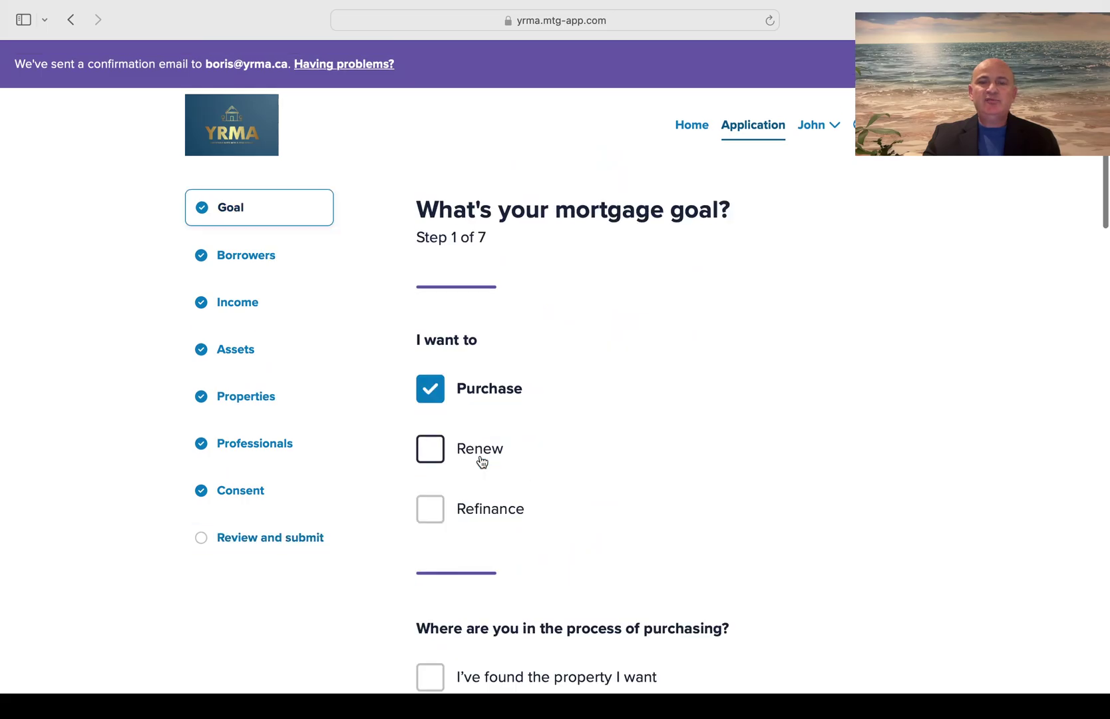
{"action": "scroll", "coordinate": [690, 452], "scroll_direction": "down", "scroll_amount": 10}
{"action": "scroll", "coordinate": [690, 451], "scroll_direction": "down", "scroll_amount": 9}
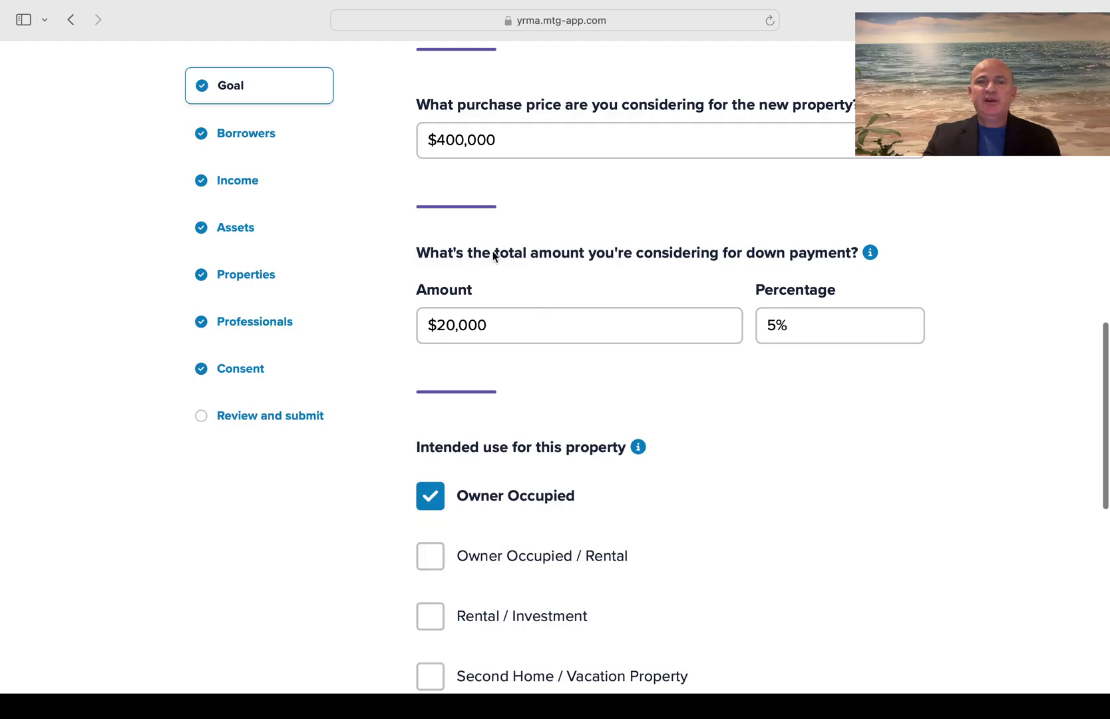
{"action": "scroll", "coordinate": [529, 211], "scroll_direction": "up", "scroll_amount": 3}
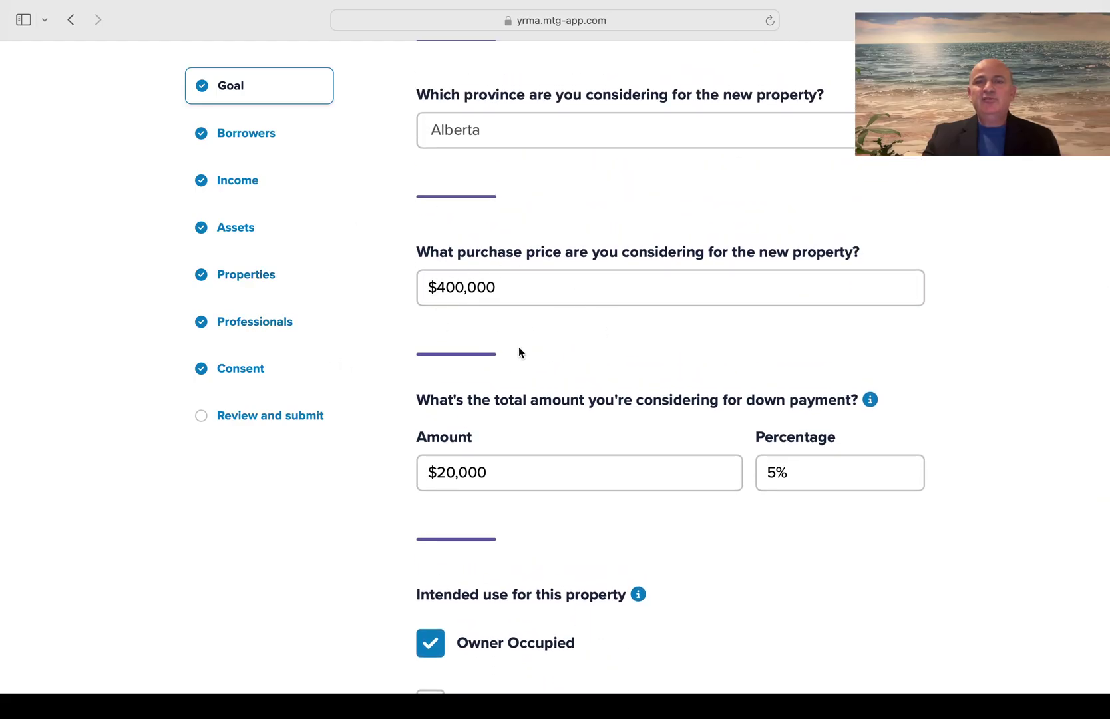
{"action": "scroll", "coordinate": [564, 314], "scroll_direction": "up", "scroll_amount": 15}
{"action": "scroll", "coordinate": [563, 314], "scroll_direction": "down", "scroll_amount": 1}
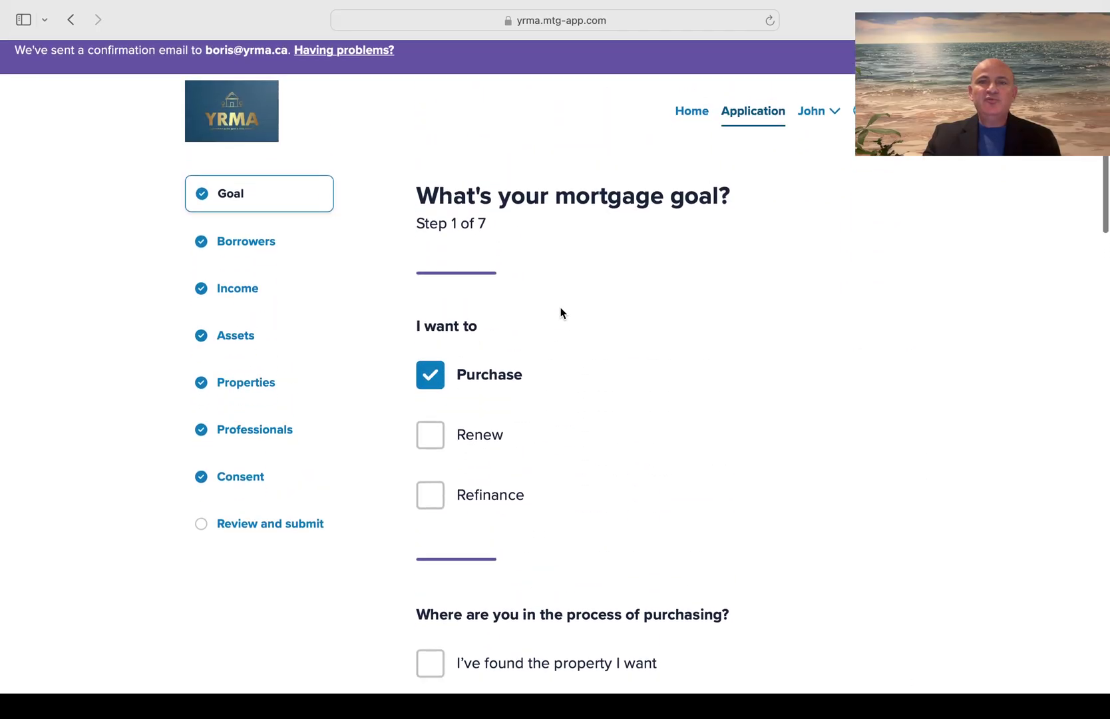
{"action": "scroll", "coordinate": [560, 313], "scroll_direction": "down", "scroll_amount": 20}
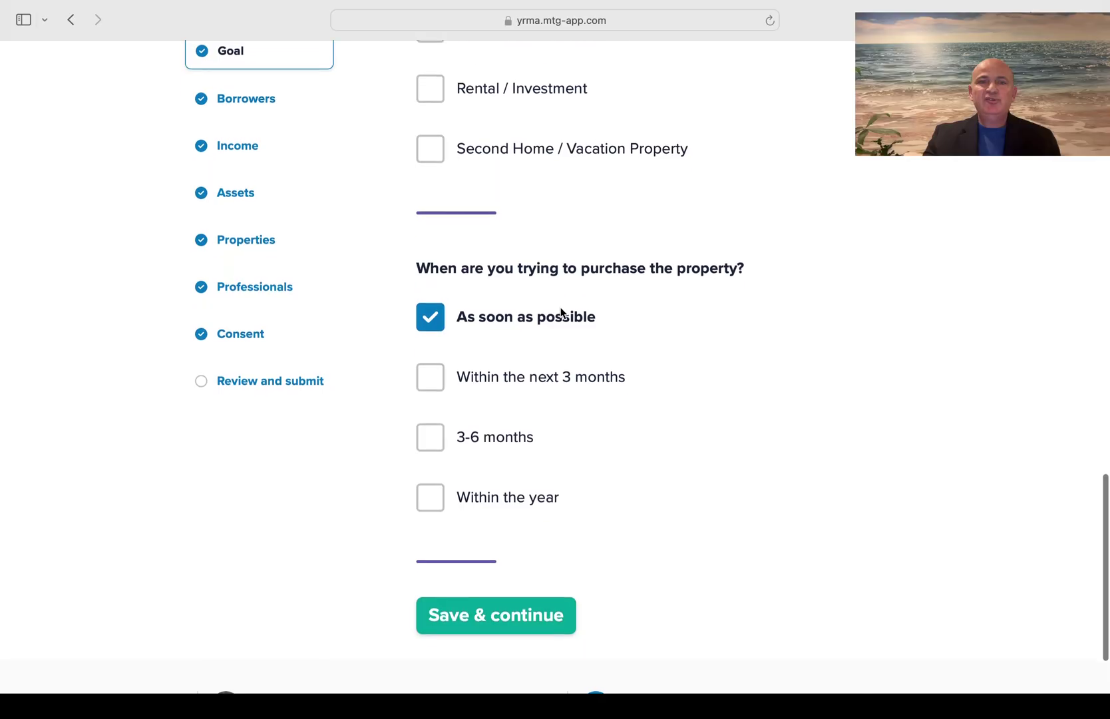
{"action": "scroll", "coordinate": [561, 313], "scroll_direction": "down", "scroll_amount": 3}
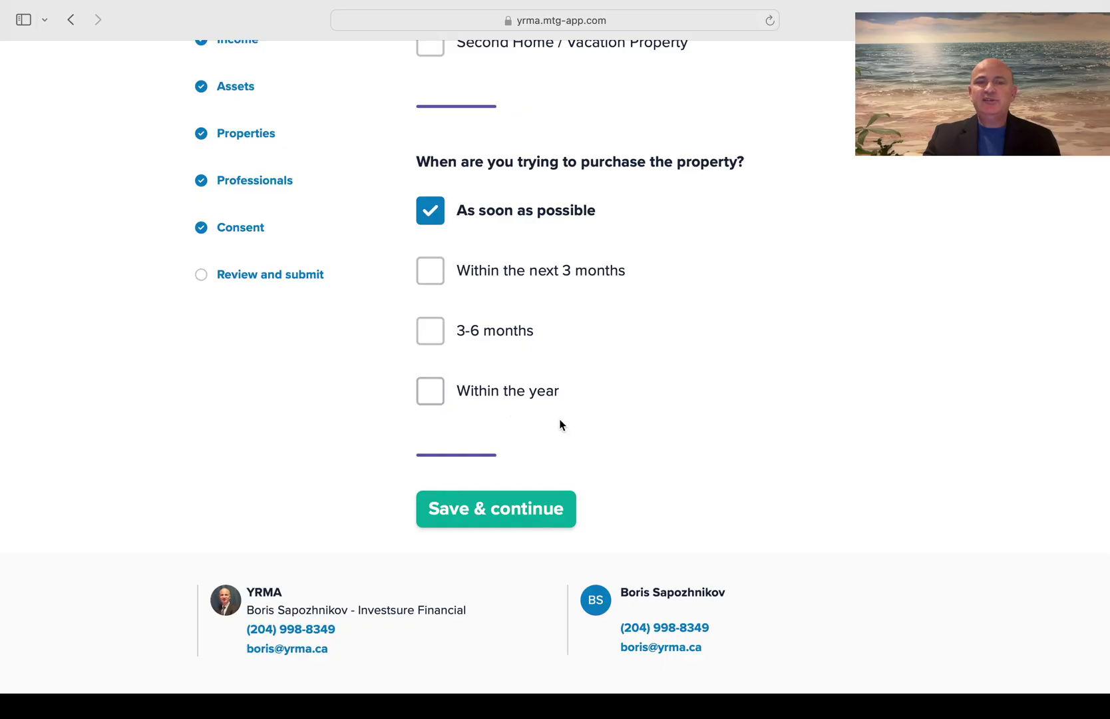
{"action": "left_click", "coordinate": [488, 524]}
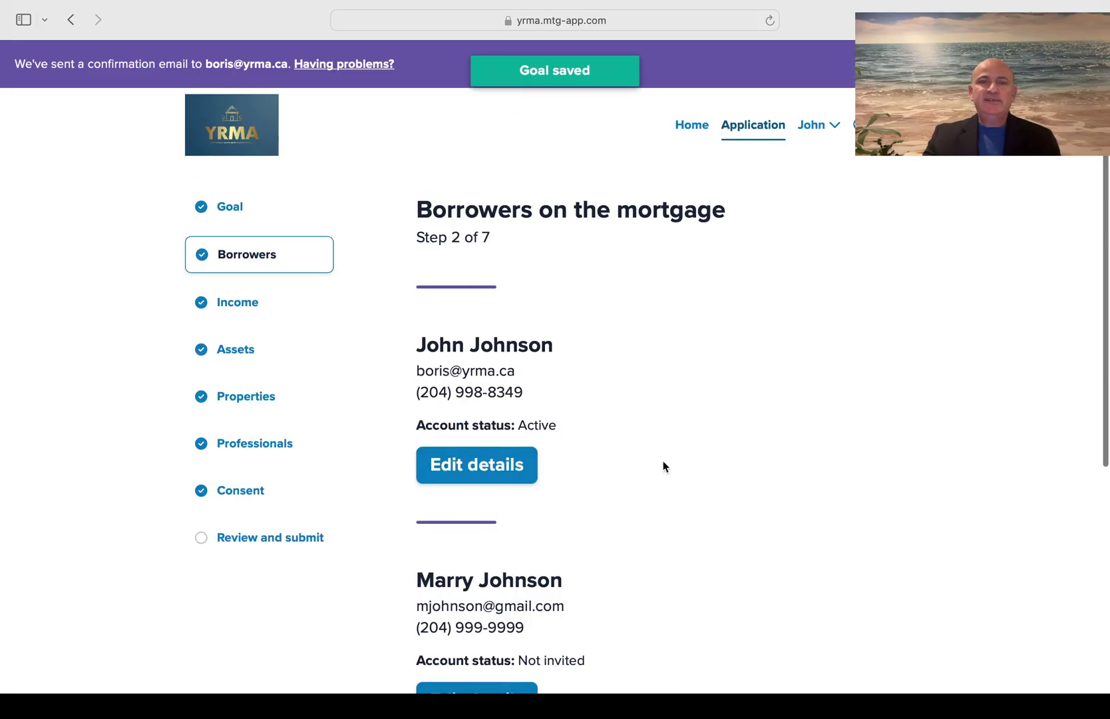
{"action": "scroll", "coordinate": [663, 460], "scroll_direction": "down", "scroll_amount": 5}
{"action": "scroll", "coordinate": [663, 461], "scroll_direction": "up", "scroll_amount": 5}
{"action": "scroll", "coordinate": [663, 460], "scroll_direction": "down", "scroll_amount": 5}
{"action": "scroll", "coordinate": [663, 466], "scroll_direction": "up", "scroll_amount": 5}
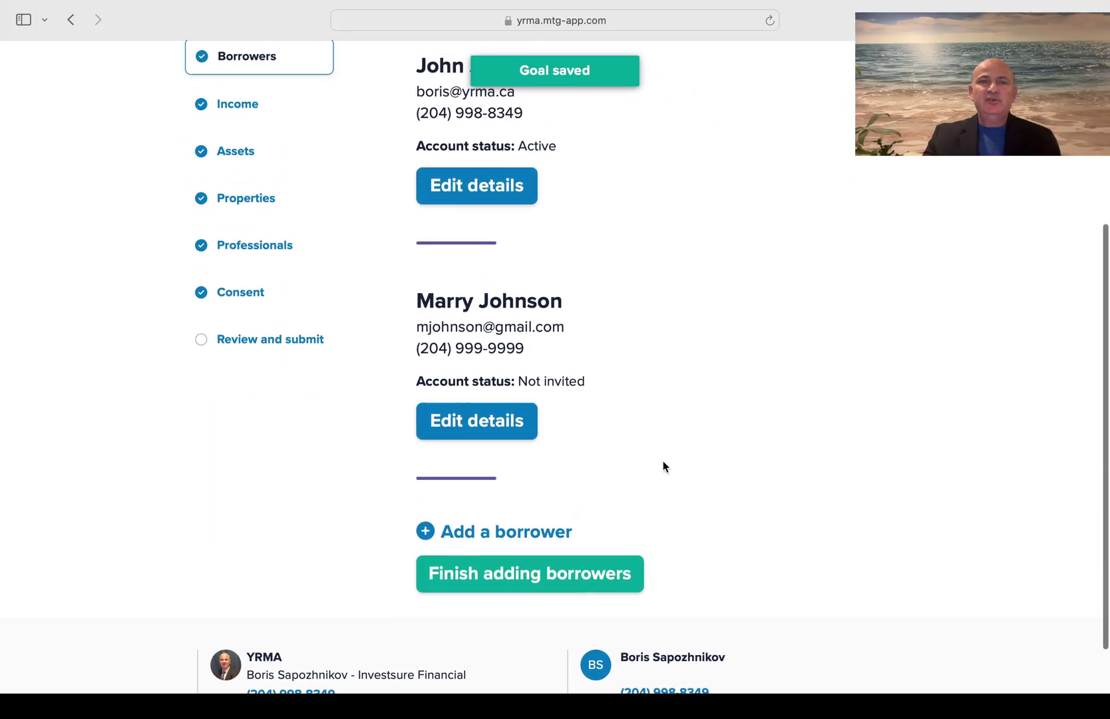
{"action": "scroll", "coordinate": [663, 464], "scroll_direction": "down", "scroll_amount": 5}
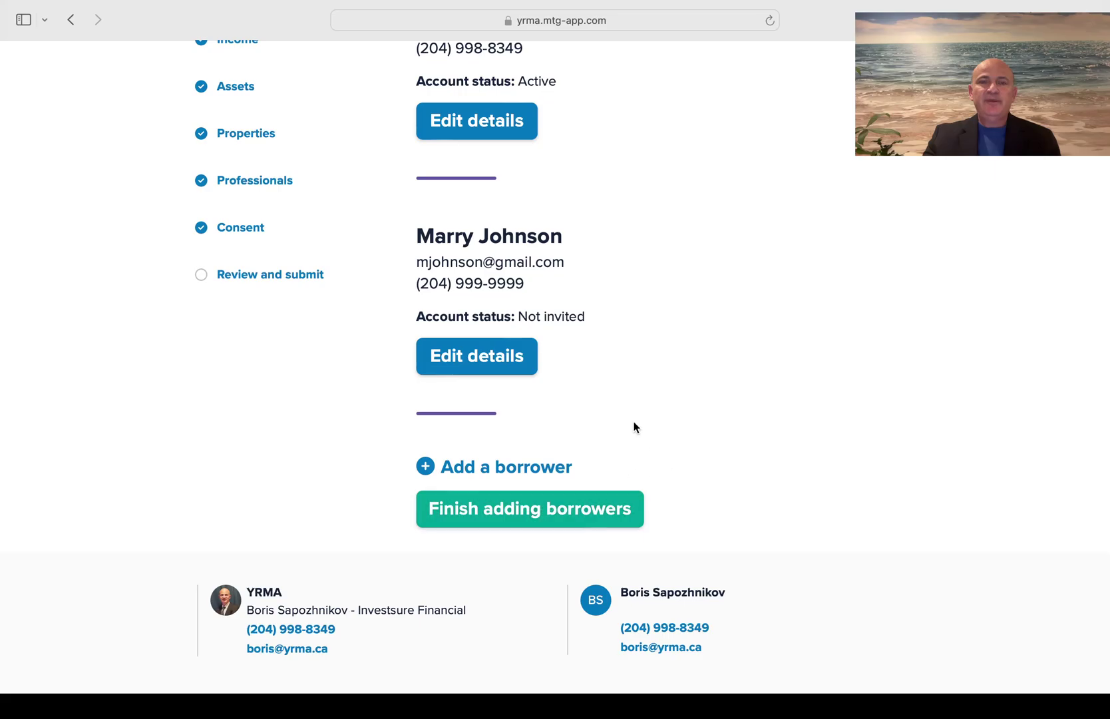
{"action": "scroll", "coordinate": [634, 426], "scroll_direction": "up", "scroll_amount": 2}
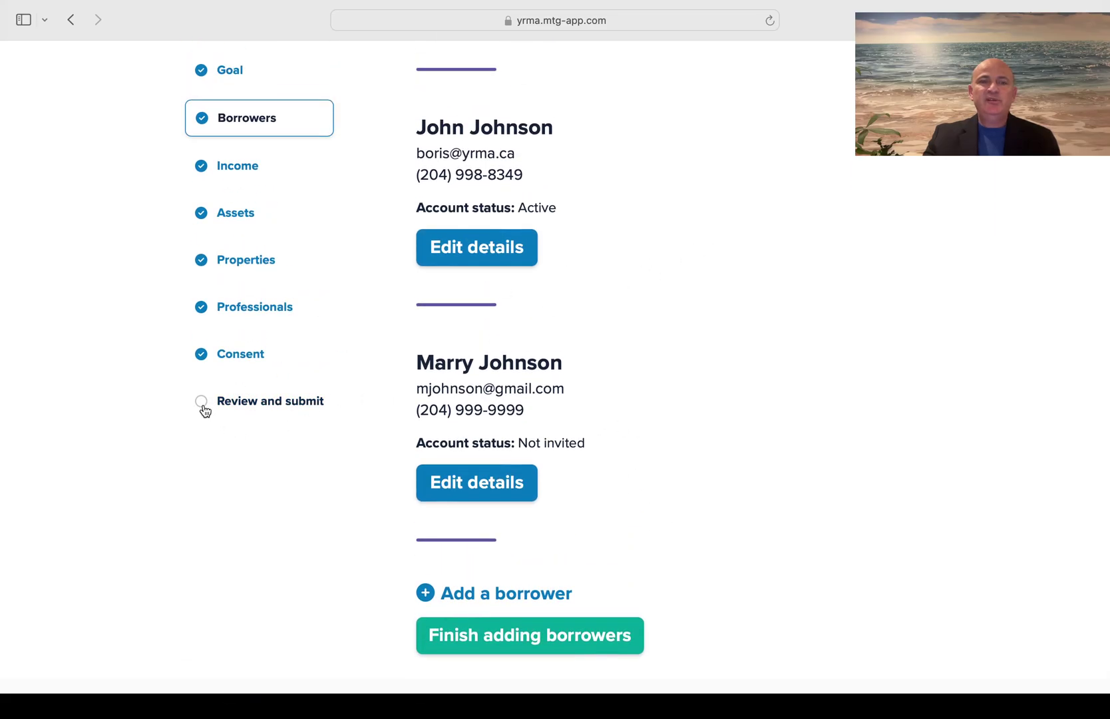
{"action": "left_click", "coordinate": [203, 406]}
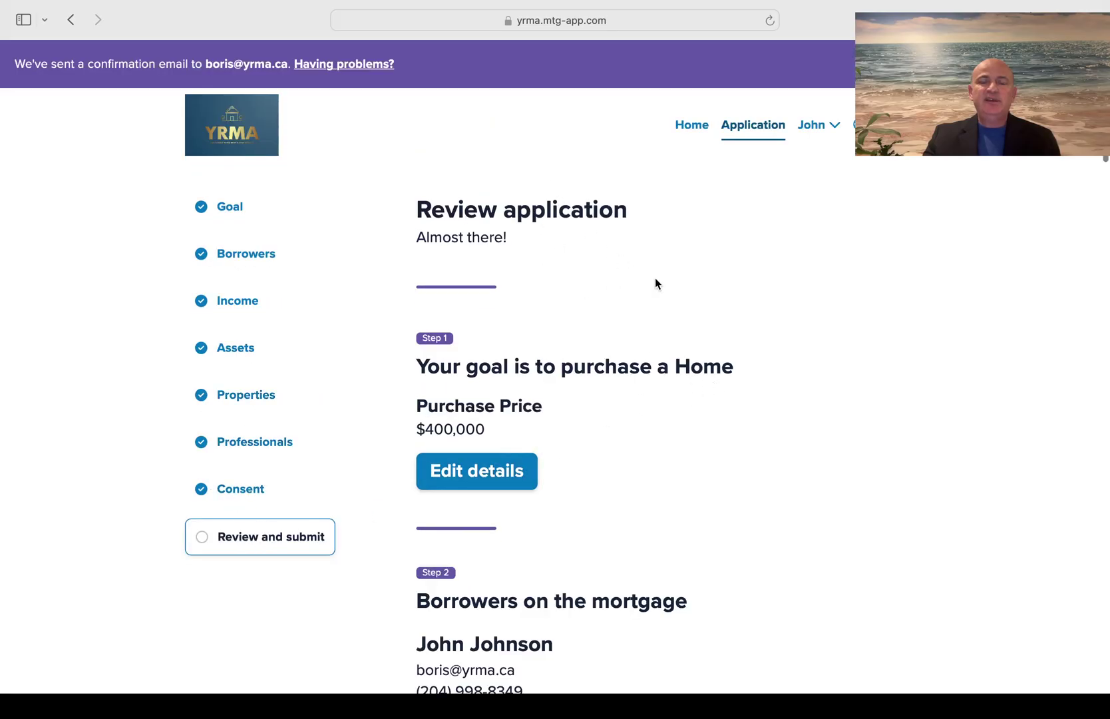
{"action": "scroll", "coordinate": [660, 338], "scroll_direction": "down", "scroll_amount": 15}
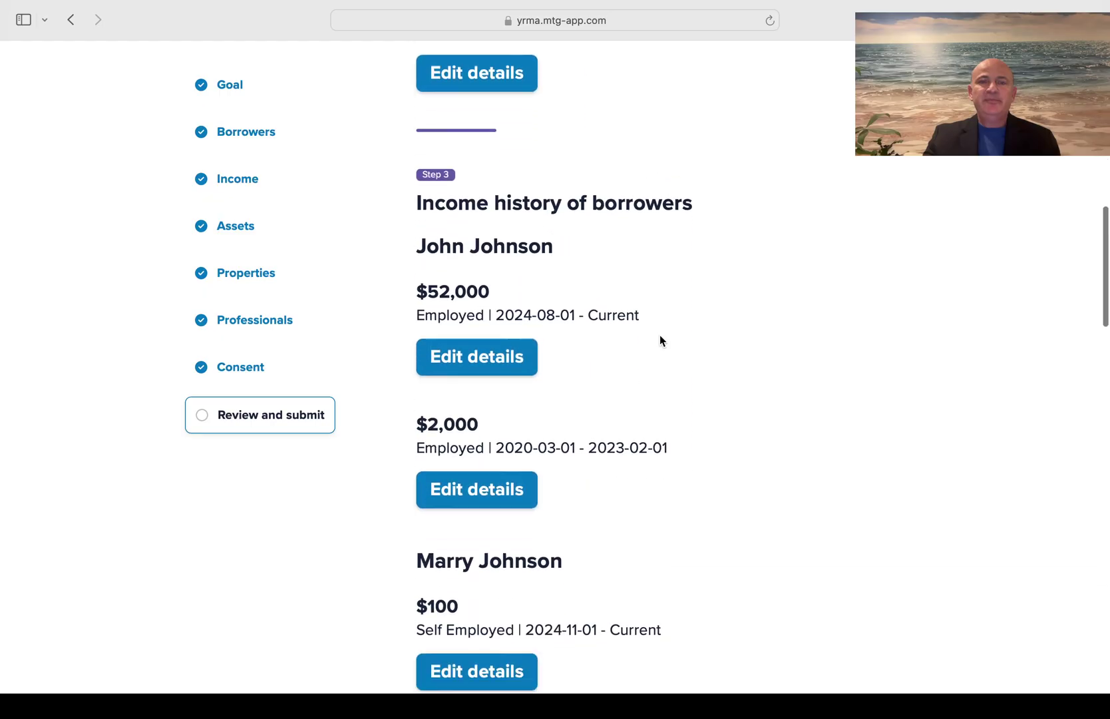
{"action": "scroll", "coordinate": [660, 340], "scroll_direction": "down", "scroll_amount": 20}
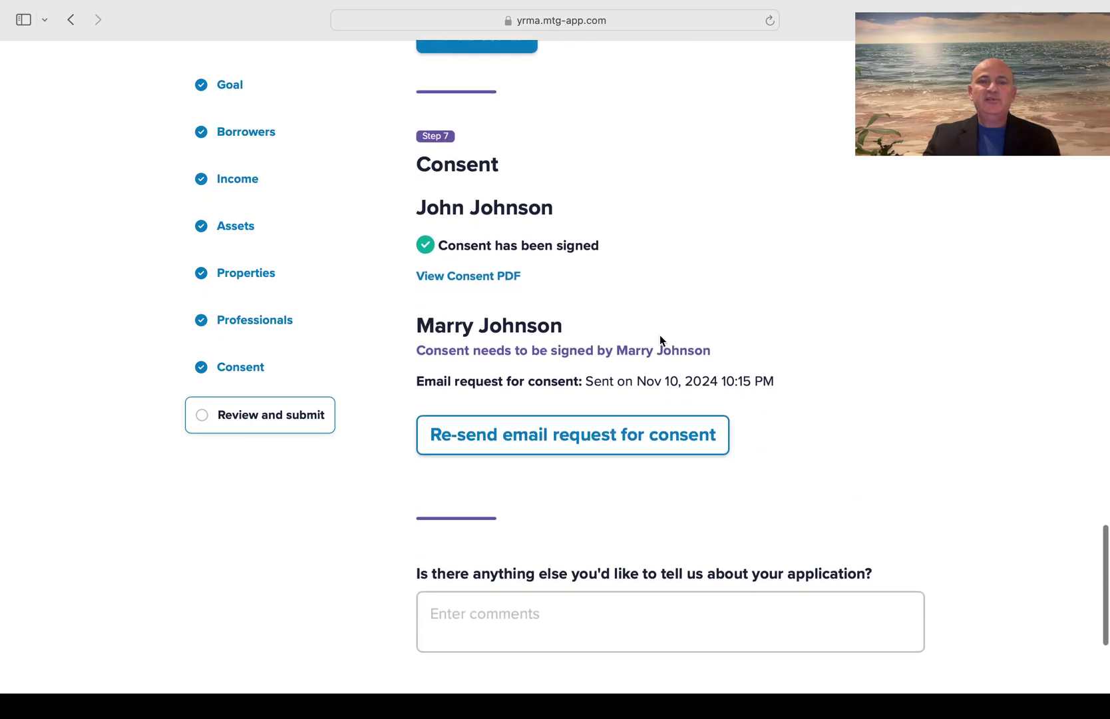
{"action": "scroll", "coordinate": [660, 340], "scroll_direction": "down", "scroll_amount": 5}
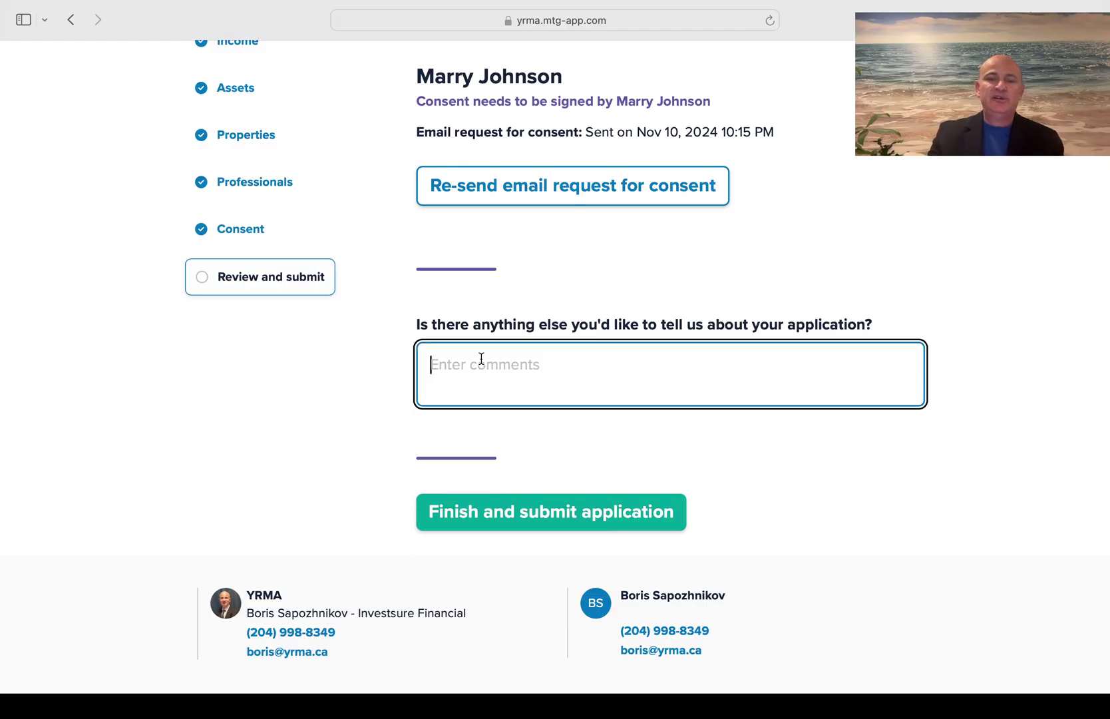
Enter the note 'Please call me before doing the Credit Check' in the final comments field
{"action": "type", "text": "Plea"}
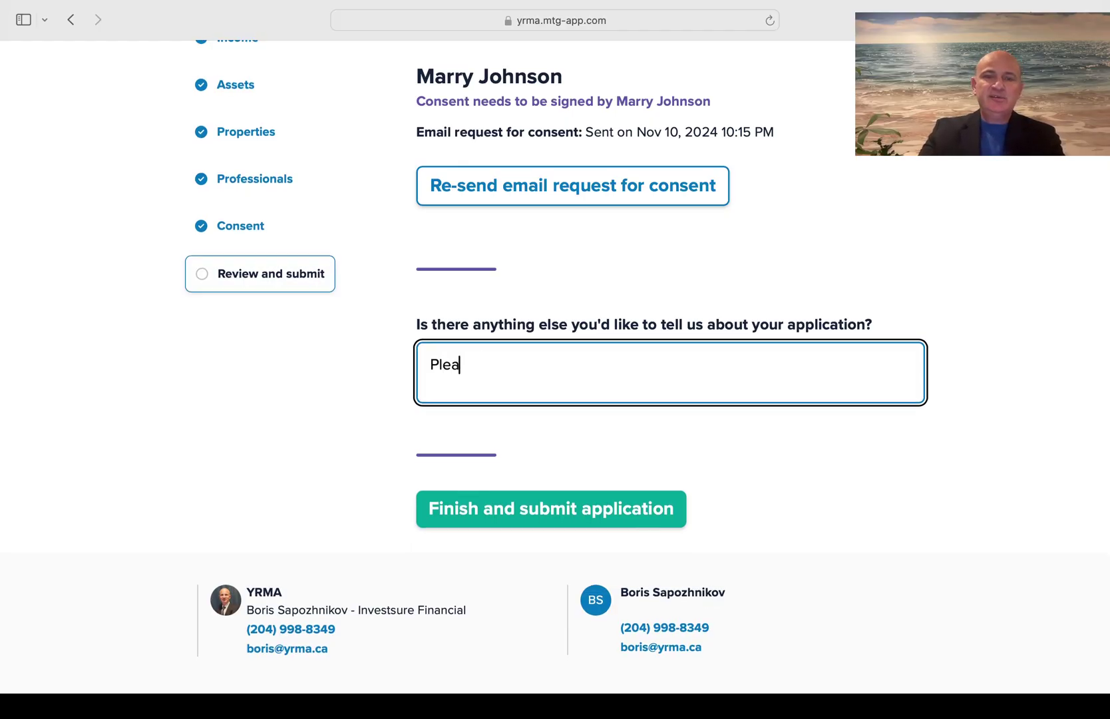
{"action": "type", "text": "se call me before "}
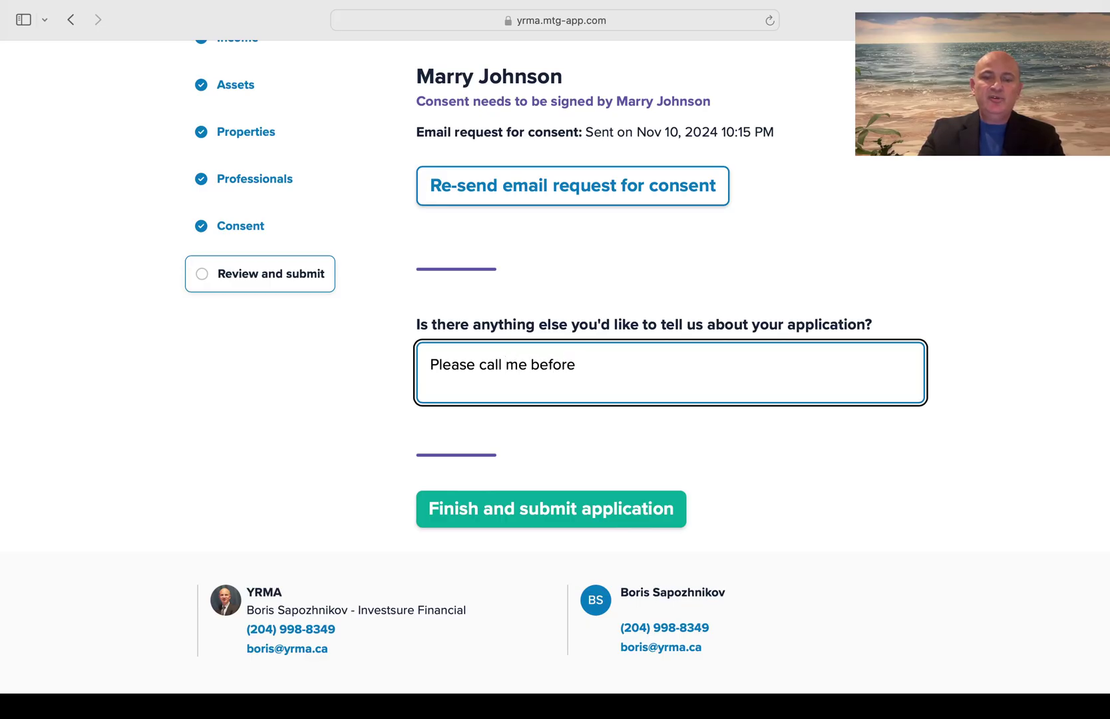
{"action": "type", "text": "doing Cr"}
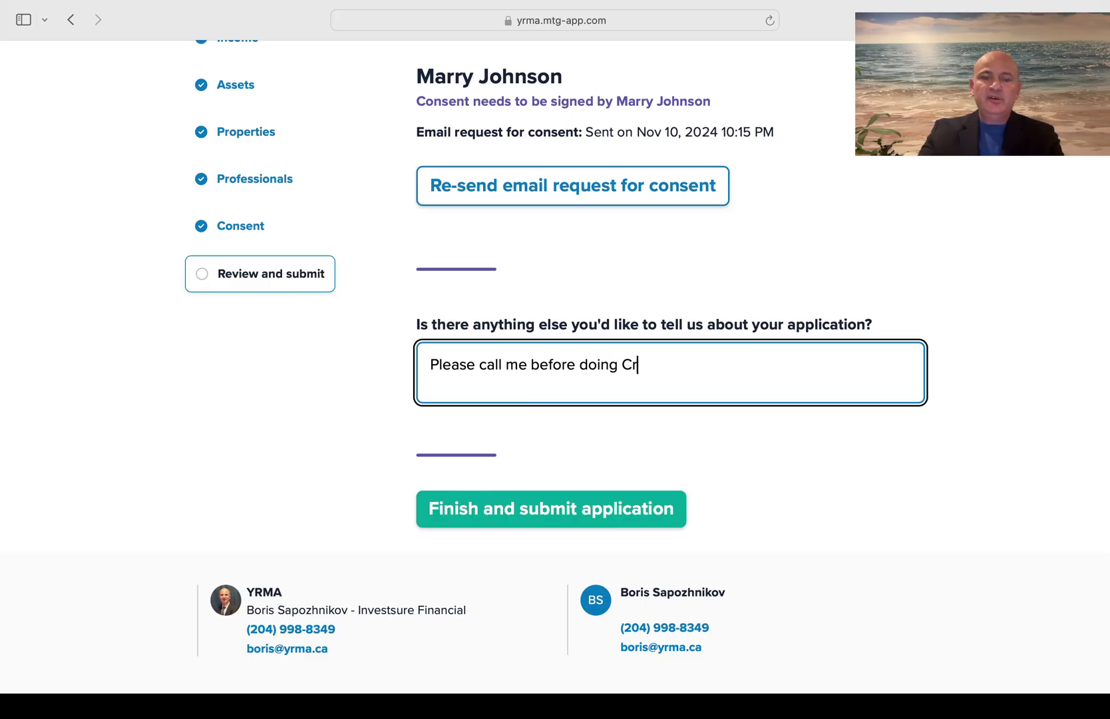
{"action": "type", "text": "edit Check"}
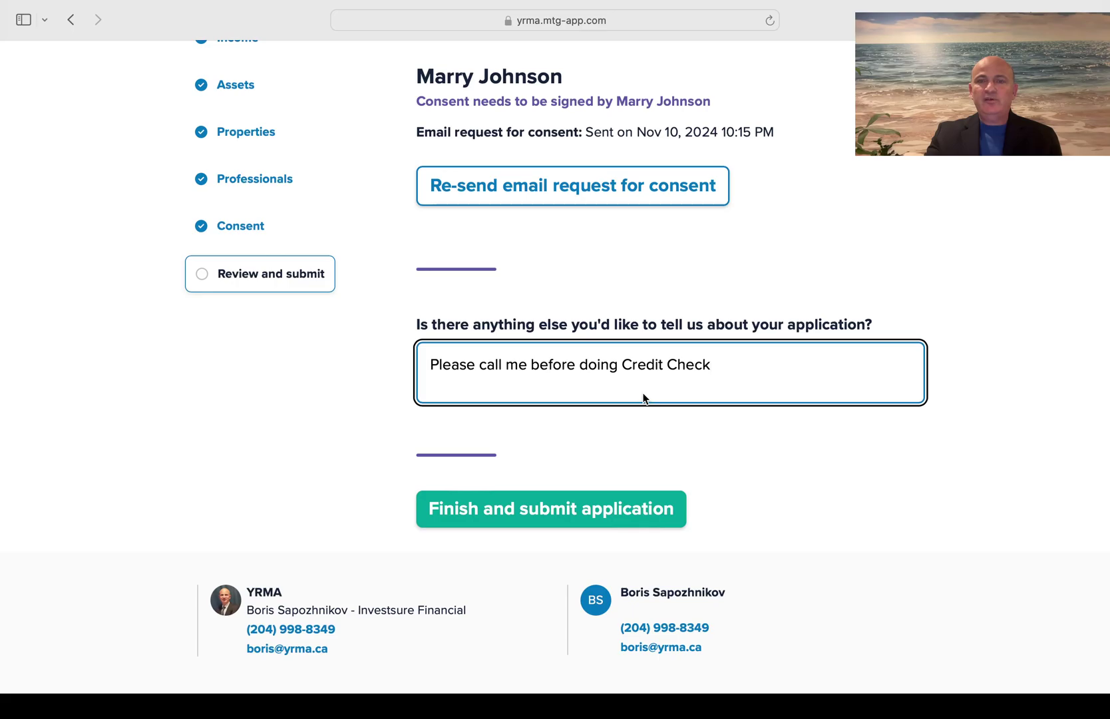
{"action": "key", "text": "alt+Left"}
{"action": "key", "text": "alt+Left"}
{"action": "type", "text": "the"}
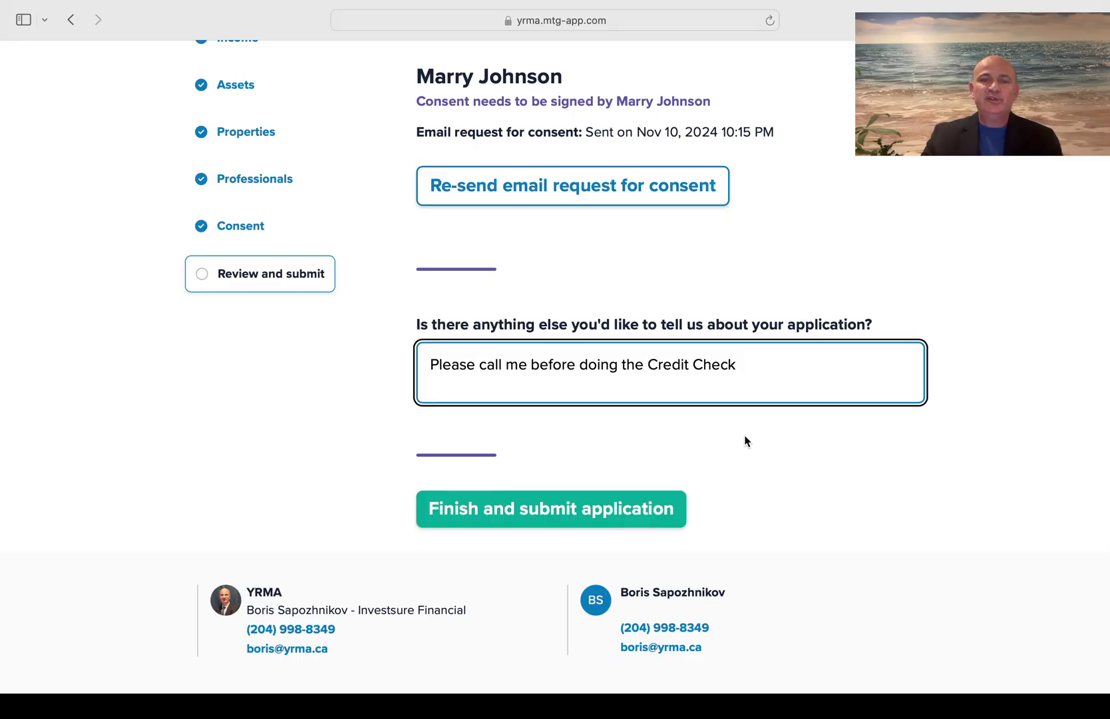
Submit the finished application, then show the full Void Cheque requirement on the Requested documents page
{"action": "left_click", "coordinate": [540, 510]}
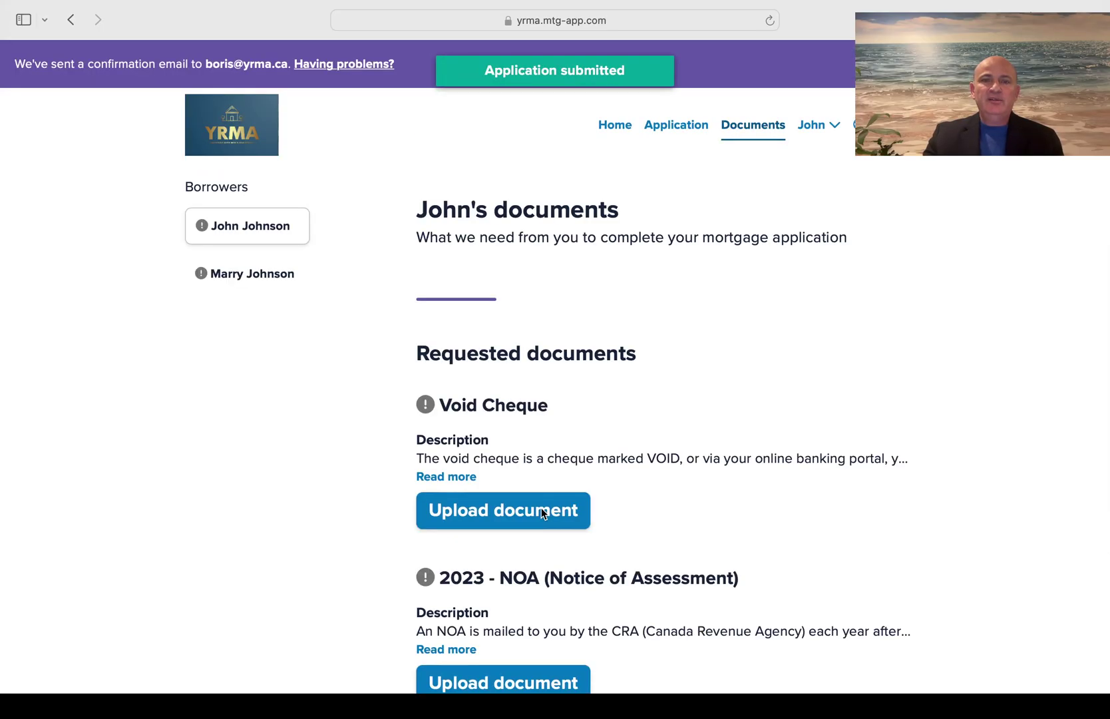
{"action": "scroll", "coordinate": [724, 433], "scroll_direction": "down", "scroll_amount": 1}
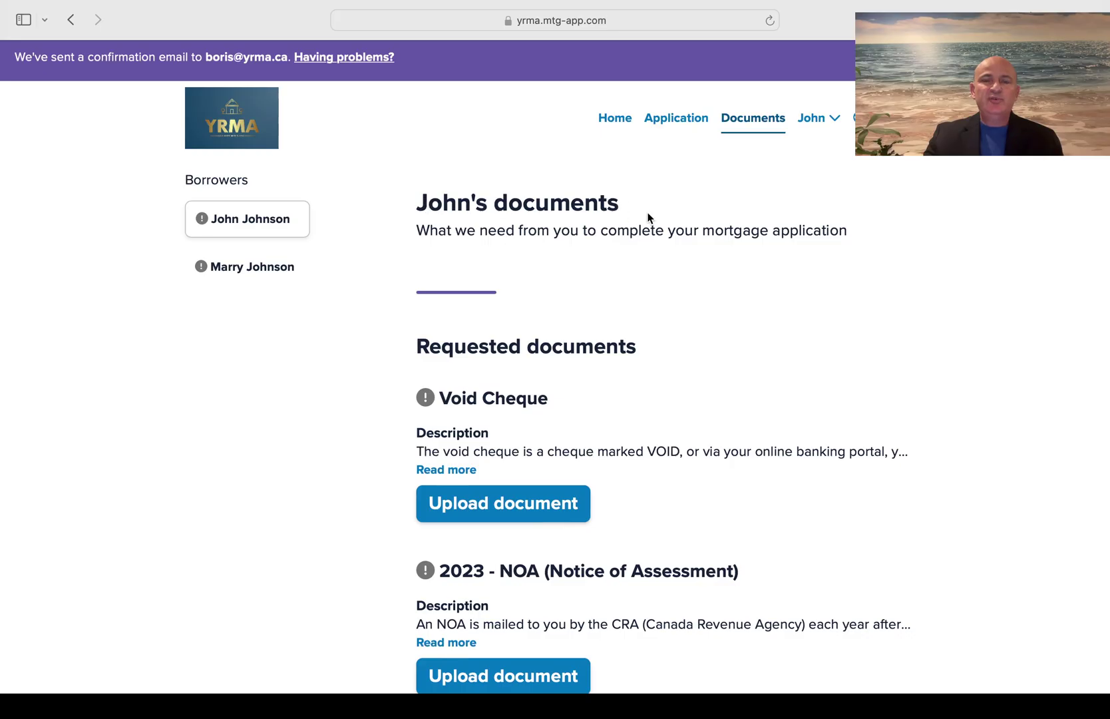
{"action": "scroll", "coordinate": [652, 352], "scroll_direction": "down", "scroll_amount": 3}
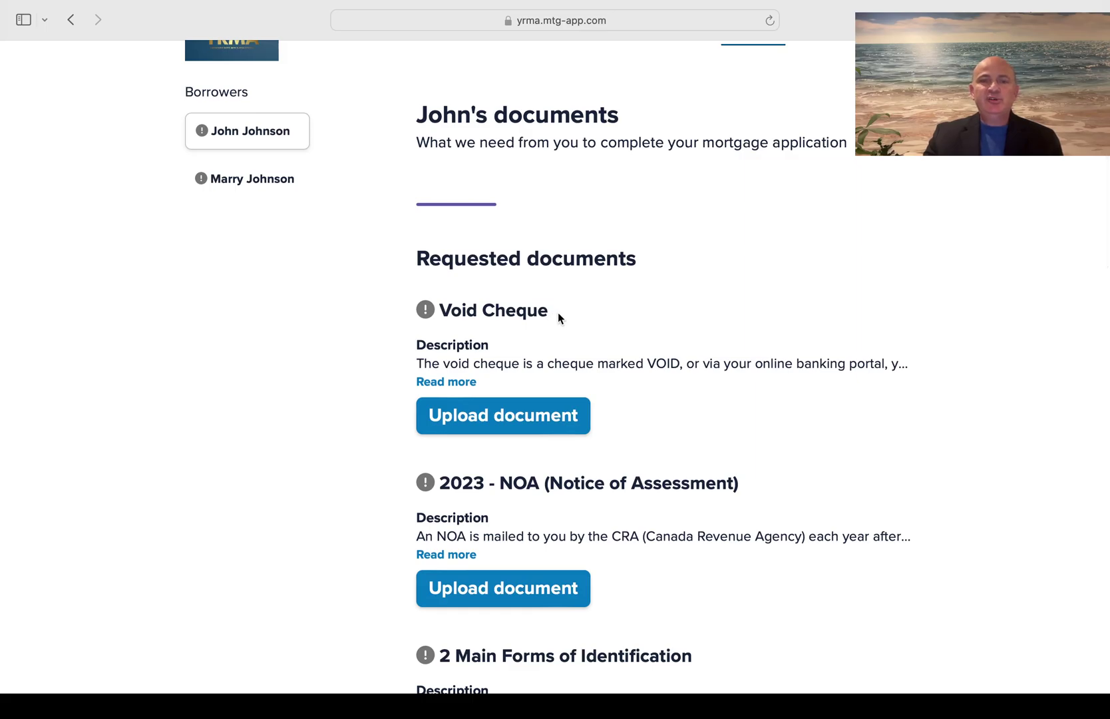
{"action": "left_click", "coordinate": [458, 391]}
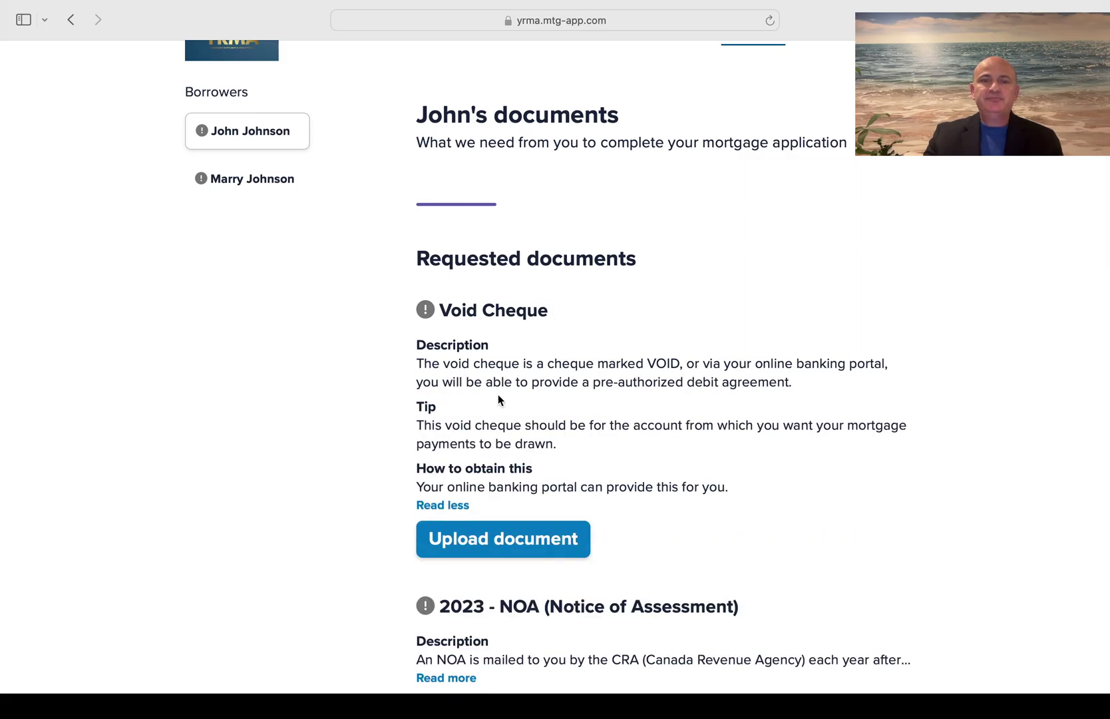
{"action": "scroll", "coordinate": [615, 420], "scroll_direction": "down", "scroll_amount": 2}
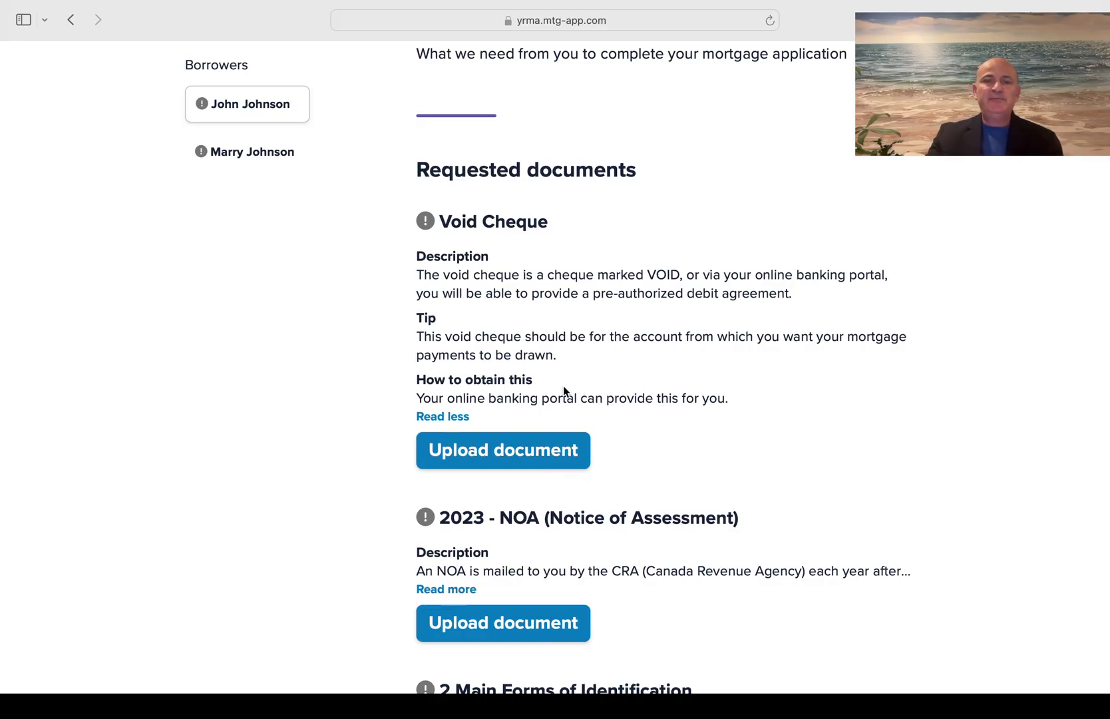
{"action": "left_click", "coordinate": [493, 458]}
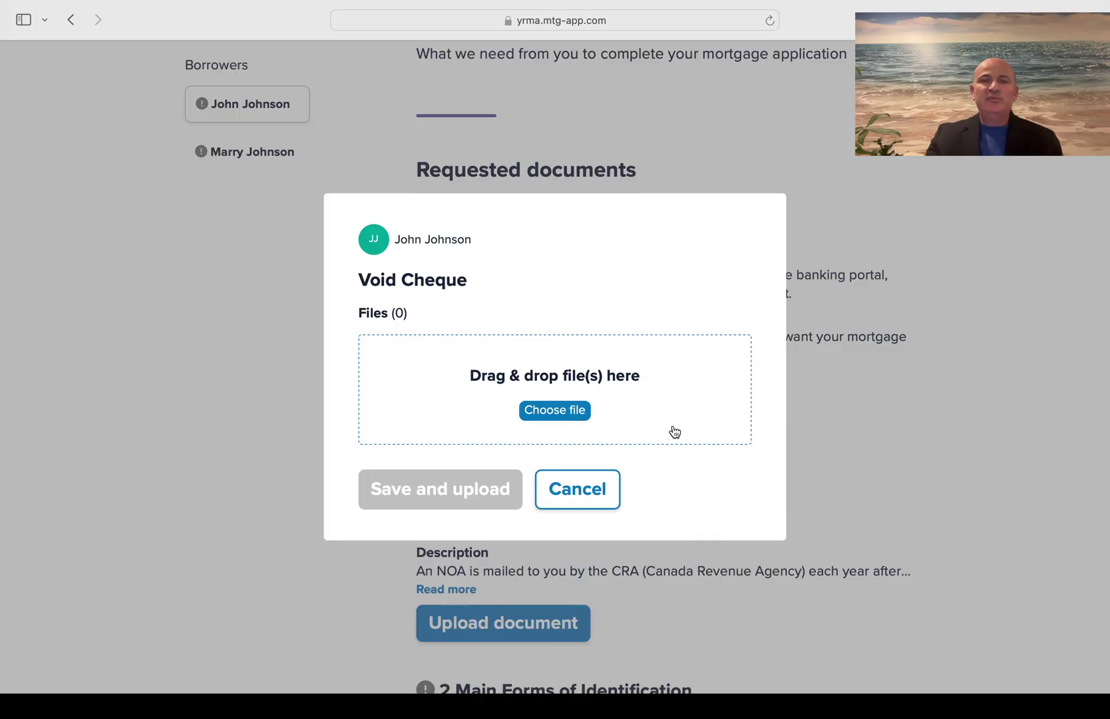
{"action": "left_click", "coordinate": [594, 502]}
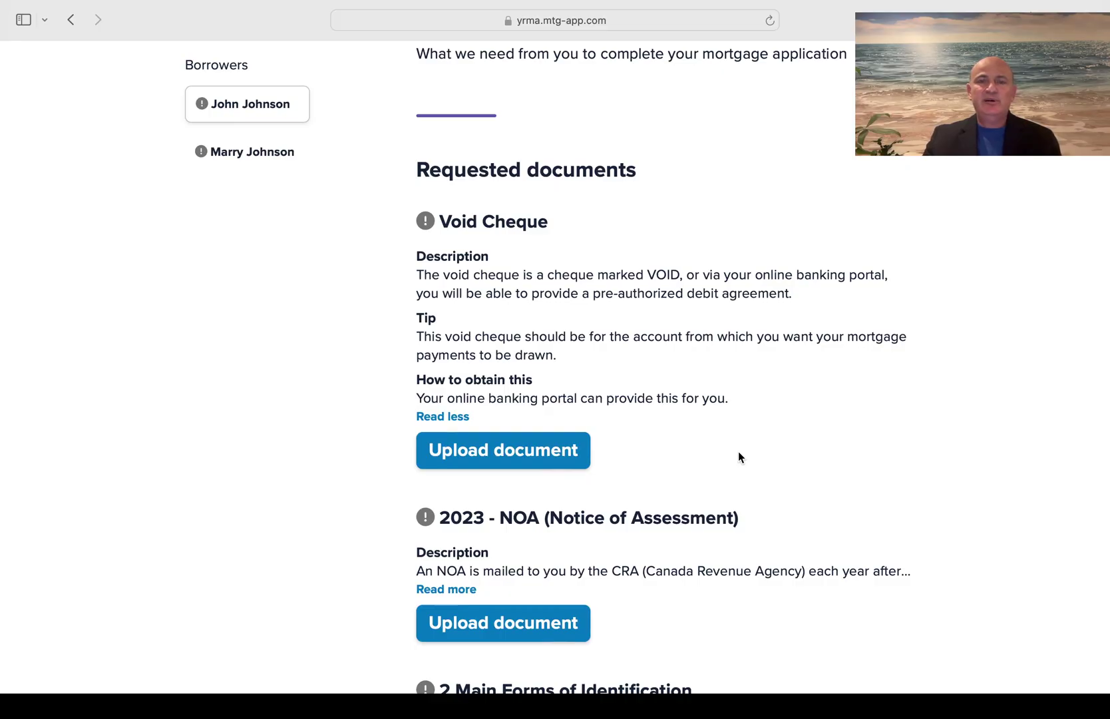
{"action": "scroll", "coordinate": [739, 457], "scroll_direction": "down", "scroll_amount": 3}
{"action": "scroll", "coordinate": [739, 457], "scroll_direction": "down", "scroll_amount": 3}
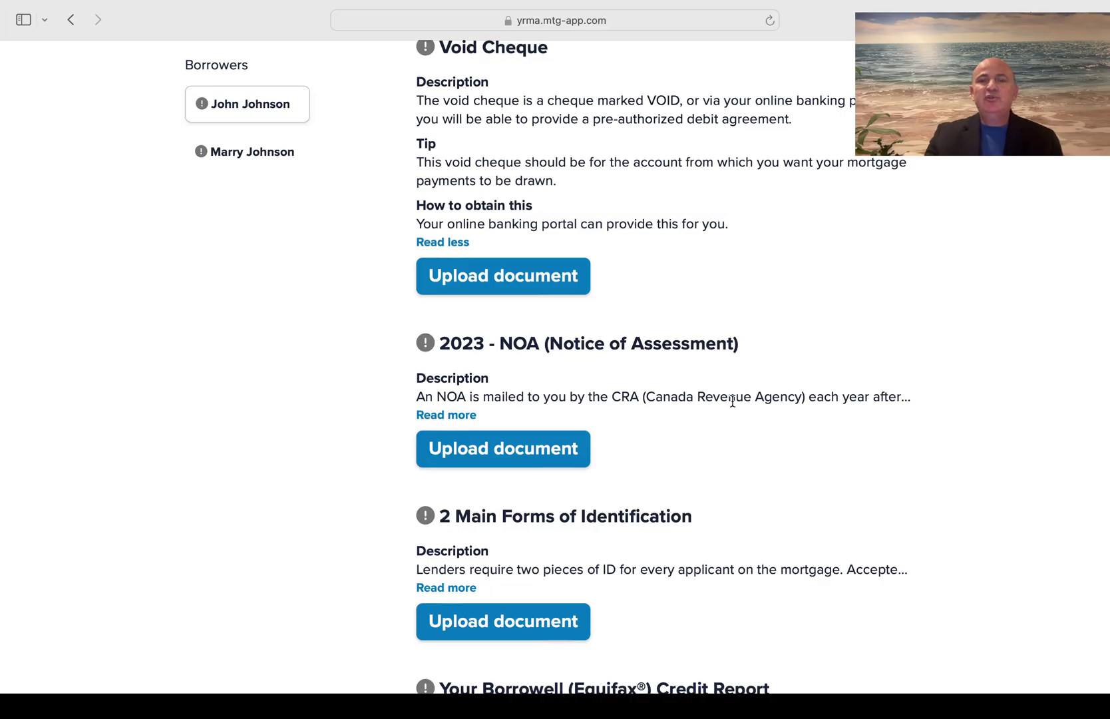
Show the full details of the 2023 NOA requirement
{"action": "left_click", "coordinate": [448, 417]}
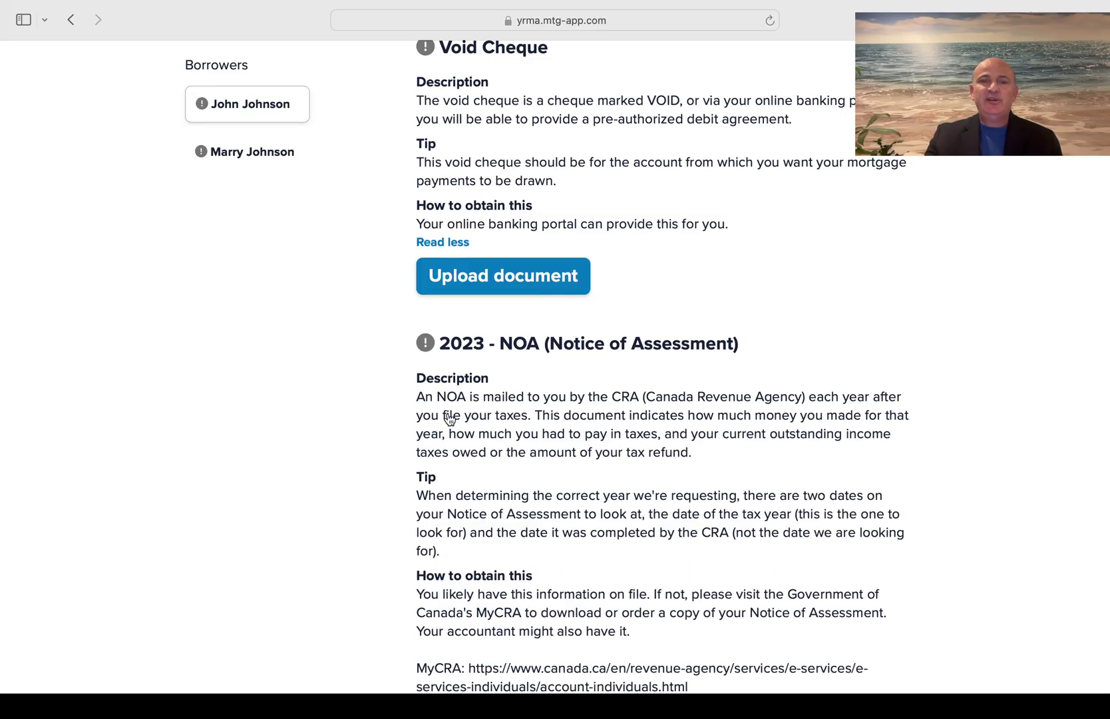
{"action": "scroll", "coordinate": [581, 483], "scroll_direction": "down", "scroll_amount": 5}
{"action": "scroll", "coordinate": [581, 486], "scroll_direction": "down", "scroll_amount": 3}
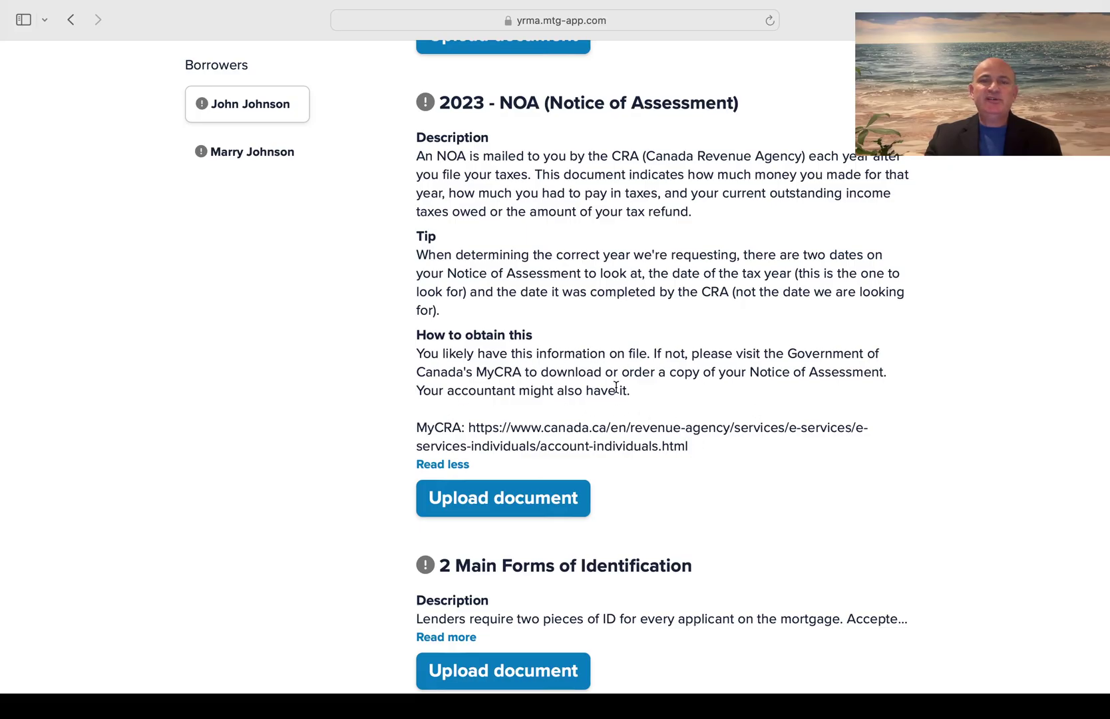
{"action": "scroll", "coordinate": [588, 413], "scroll_direction": "up", "scroll_amount": 2}
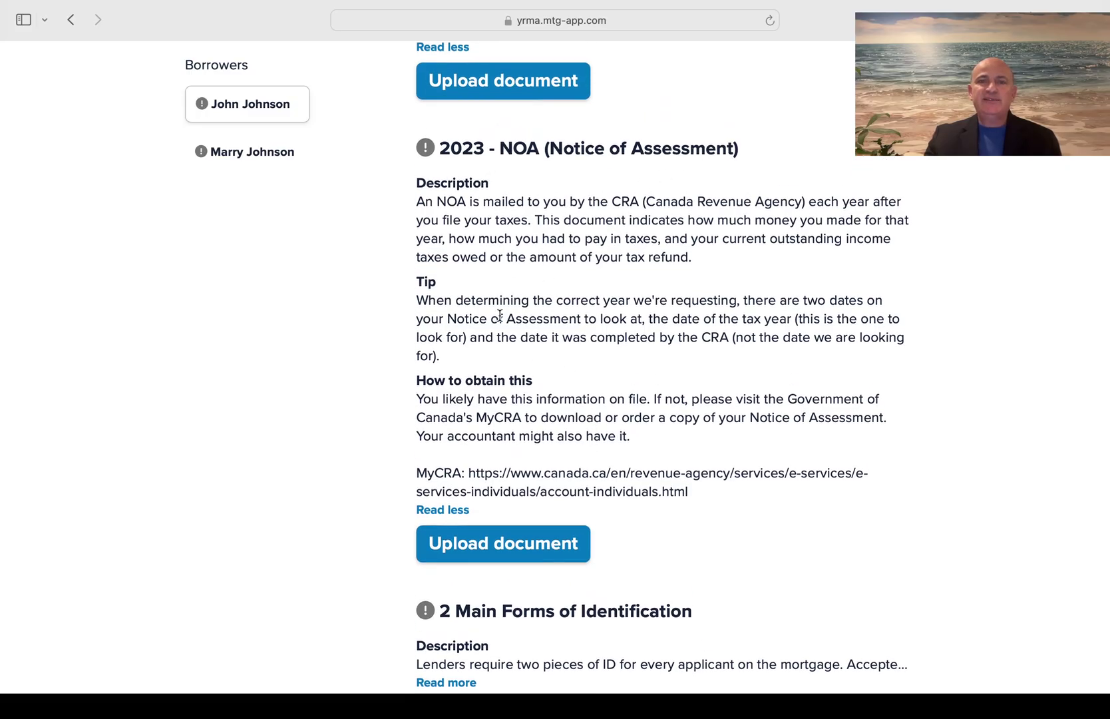
Show the full 2 Main Forms of Identification requirement, including its secondary ID tip
{"action": "scroll", "coordinate": [500, 315], "scroll_direction": "down", "scroll_amount": 8}
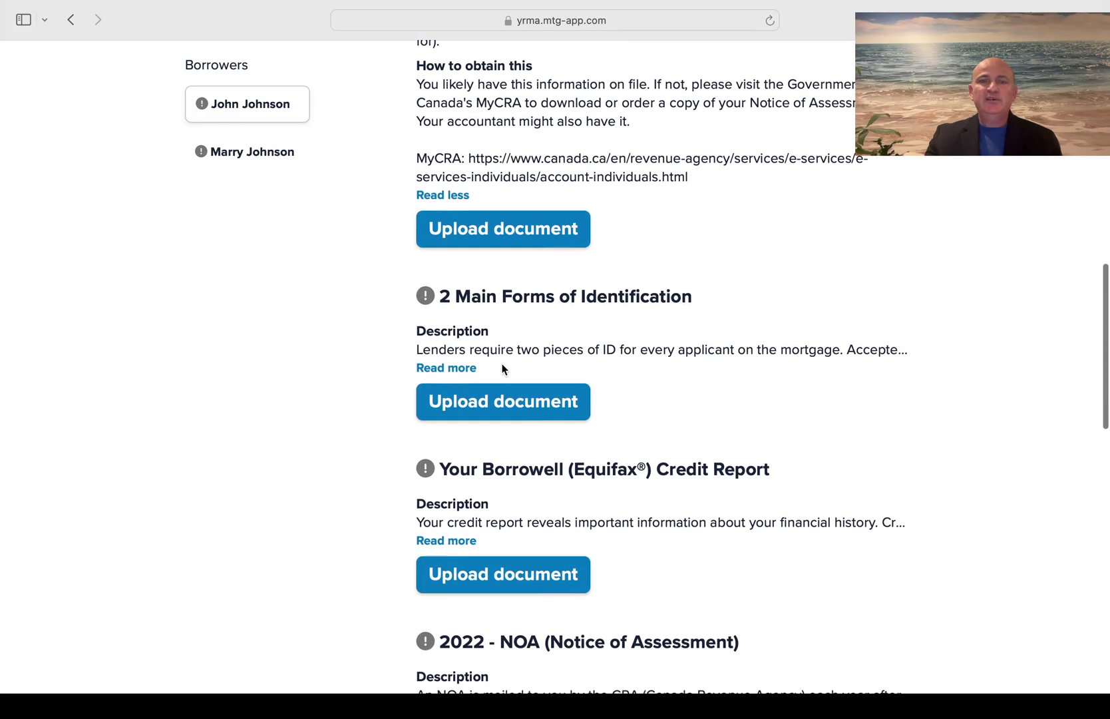
{"action": "left_click", "coordinate": [447, 370]}
{"action": "scroll", "coordinate": [602, 455], "scroll_direction": "down", "scroll_amount": 1}
{"action": "scroll", "coordinate": [613, 461], "scroll_direction": "down", "scroll_amount": 3}
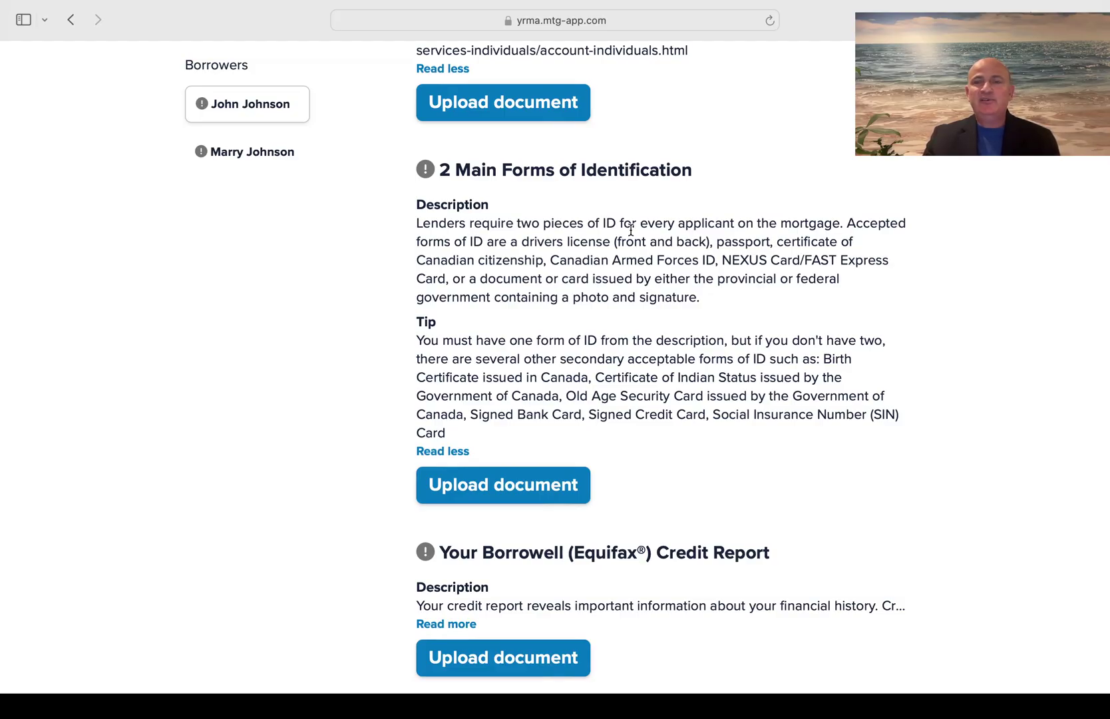
{"action": "left_click", "coordinate": [500, 490]}
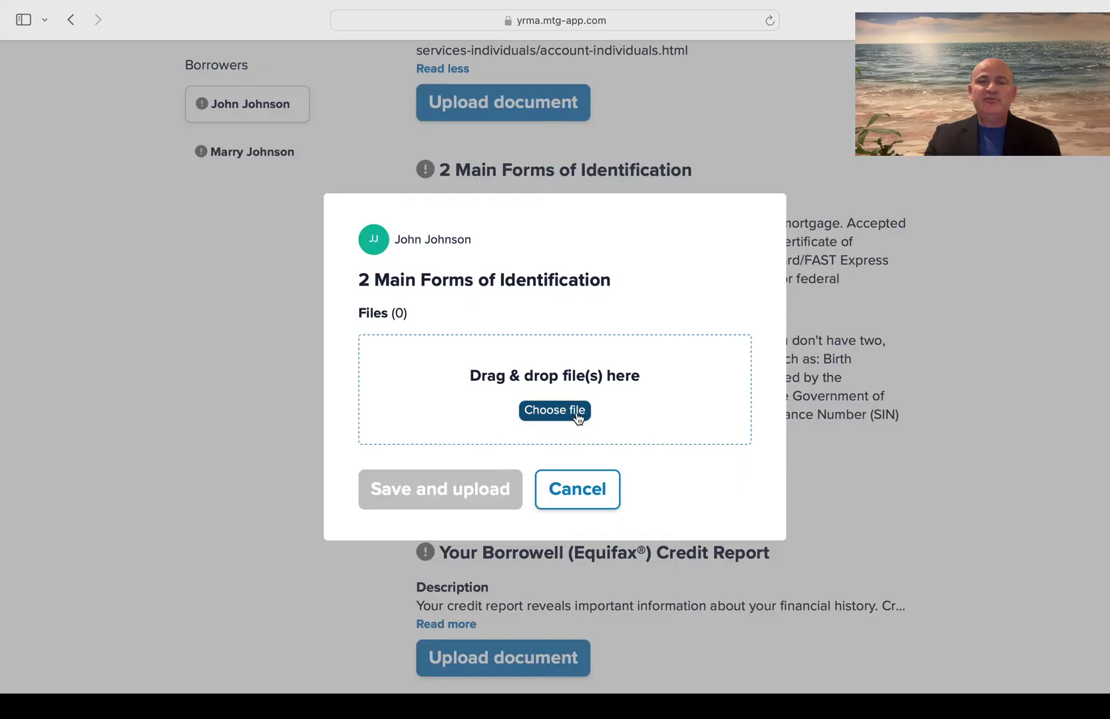
{"action": "left_click", "coordinate": [561, 491]}
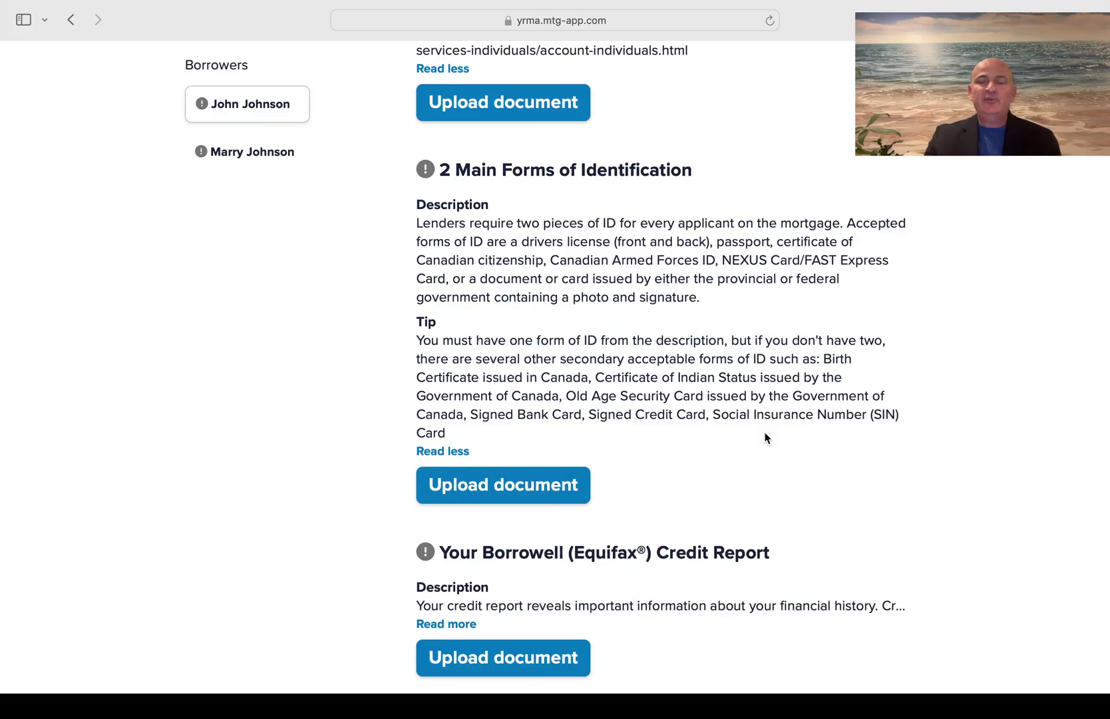
{"action": "left_click", "coordinate": [504, 489]}
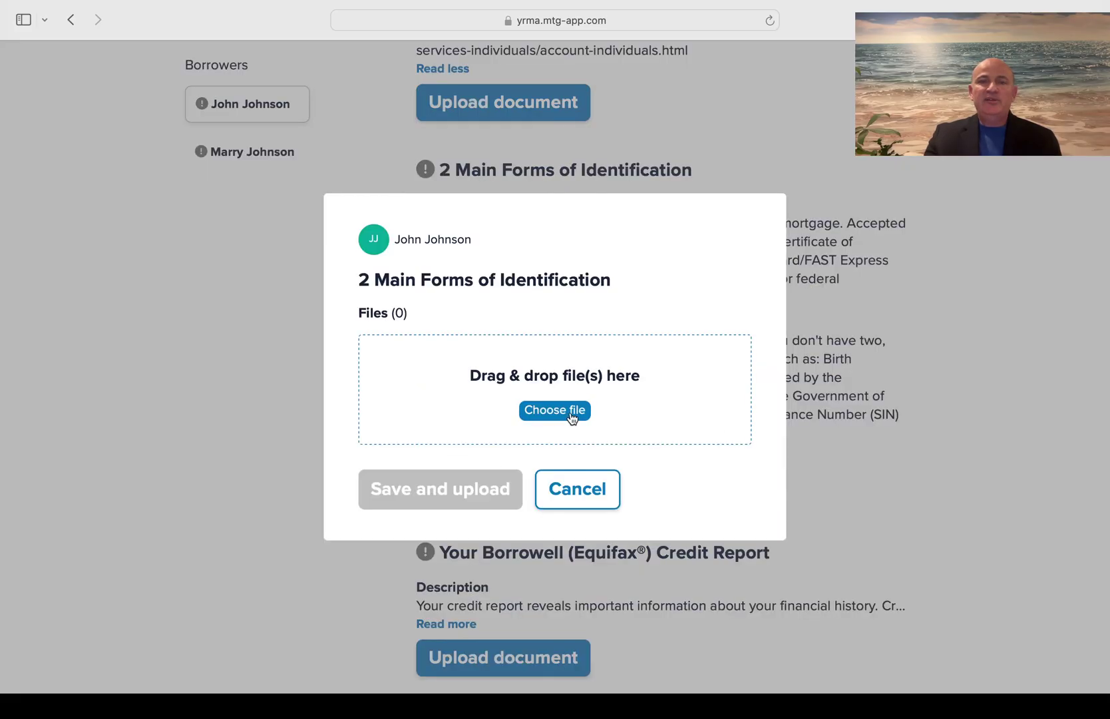
{"action": "left_click", "coordinate": [587, 492]}
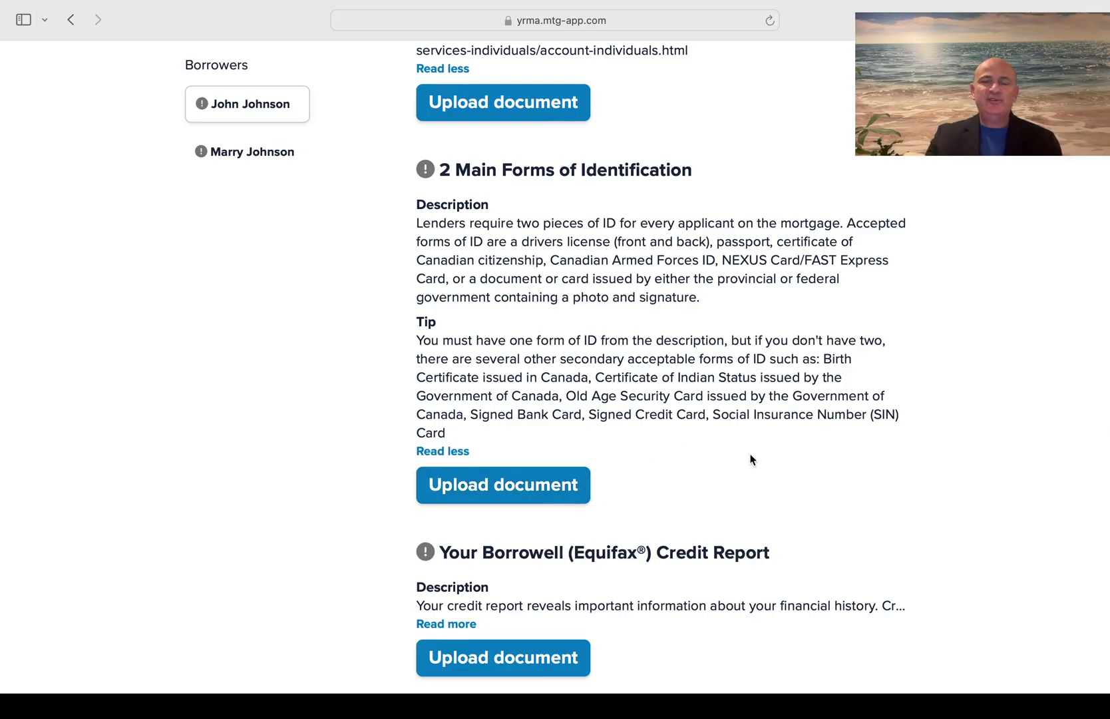
Show the full instructions for the Your Borrowell (Equifax) Credit Report requirement
{"action": "scroll", "coordinate": [751, 460], "scroll_direction": "down", "scroll_amount": 5}
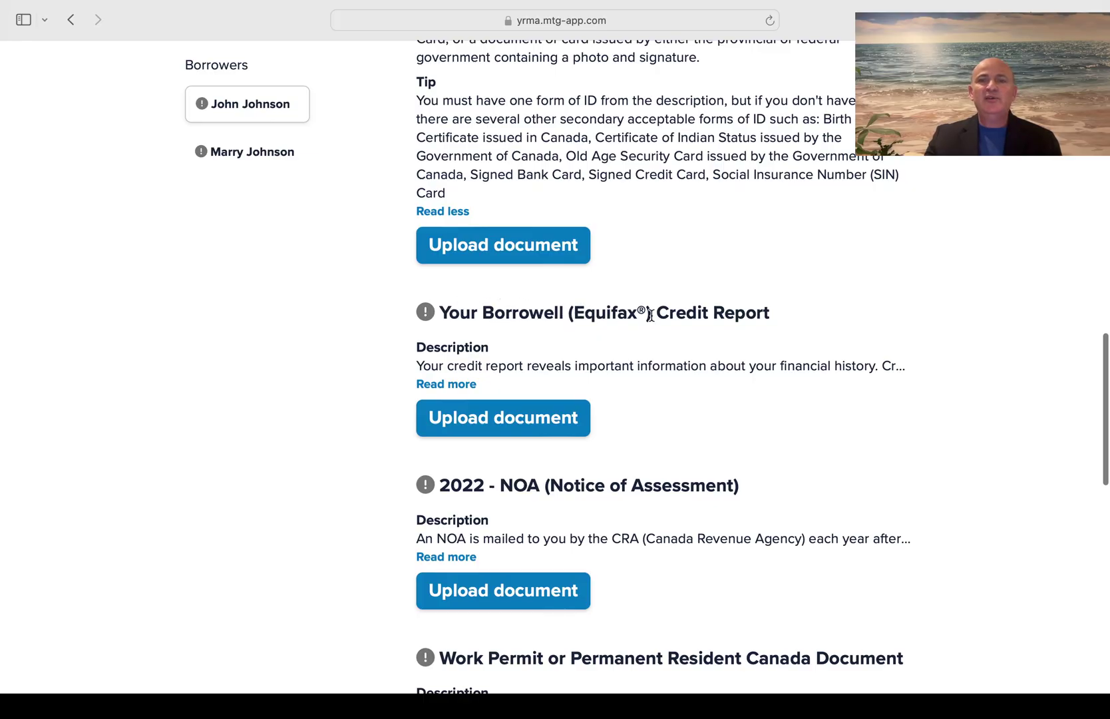
{"action": "left_click", "coordinate": [447, 384]}
{"action": "scroll", "coordinate": [646, 416], "scroll_direction": "down", "scroll_amount": 2}
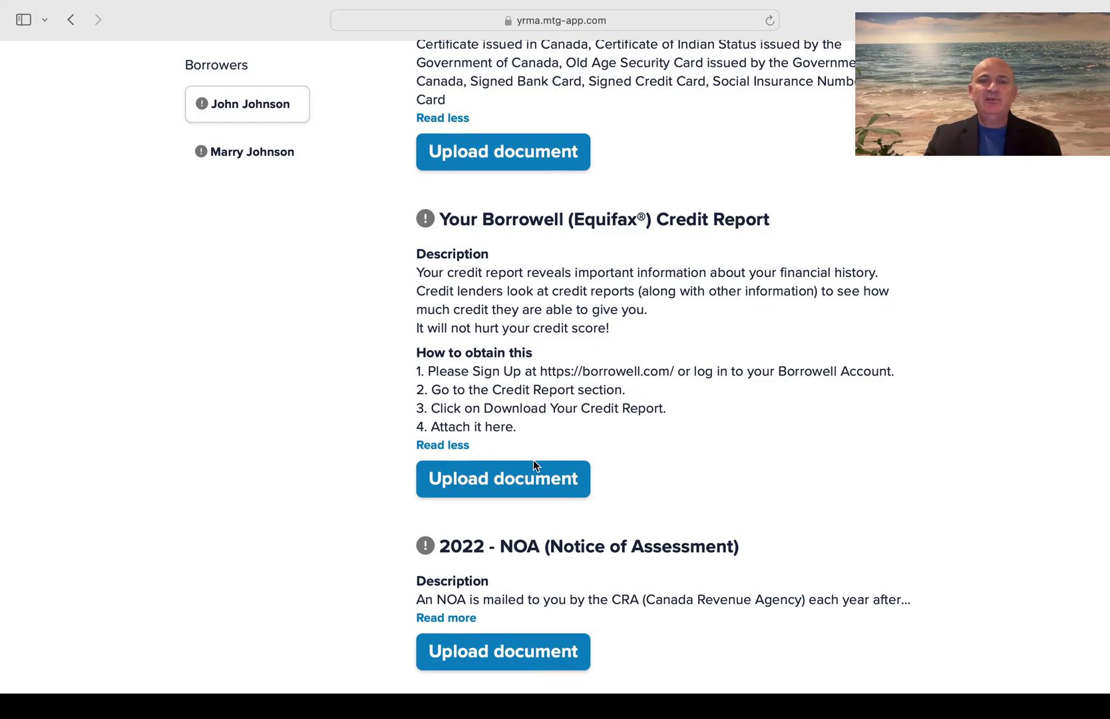
Start a credit report upload, cancel it, and scroll to the Work Permit and bank statement items
{"action": "left_click", "coordinate": [532, 478]}
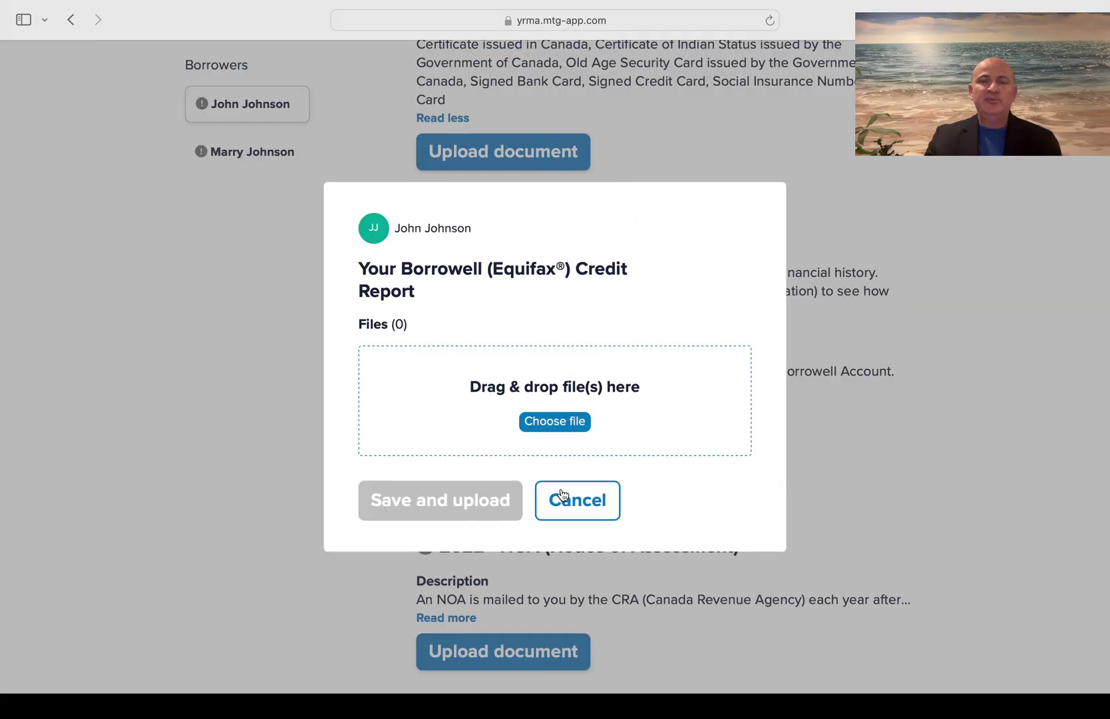
{"action": "left_click", "coordinate": [565, 500]}
{"action": "scroll", "coordinate": [713, 495], "scroll_direction": "down", "scroll_amount": 5}
{"action": "scroll", "coordinate": [713, 498], "scroll_direction": "down", "scroll_amount": 4}
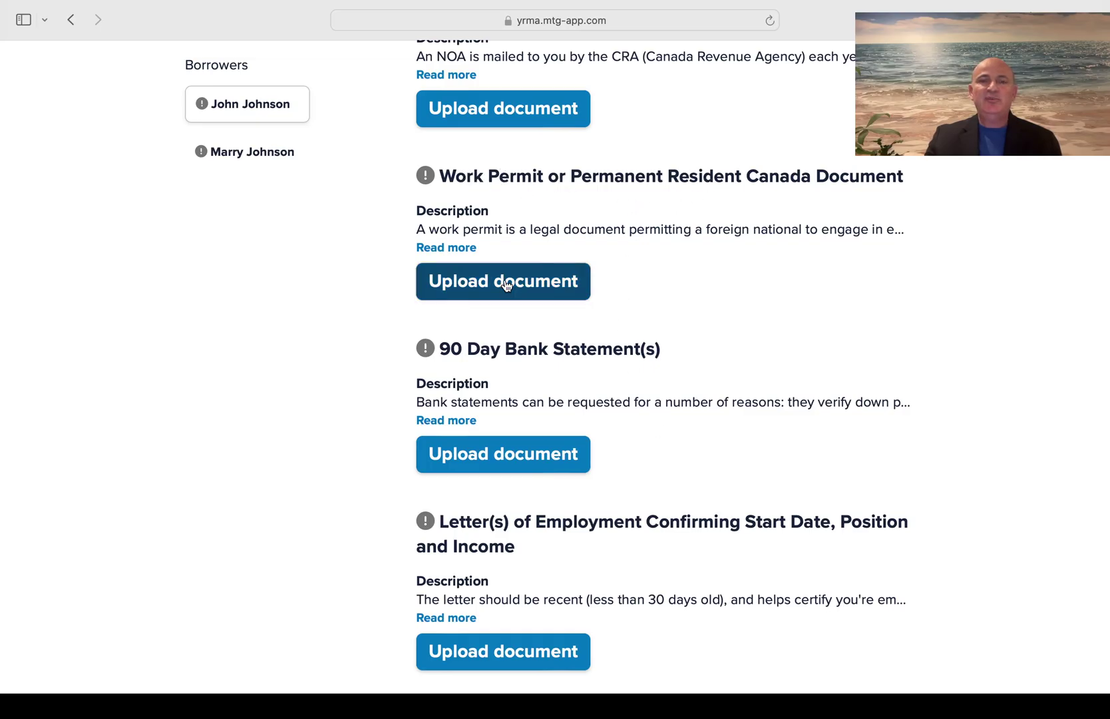
Show the full Letter(s) of Employment requirement details
{"action": "scroll", "coordinate": [655, 311], "scroll_direction": "down", "scroll_amount": 2}
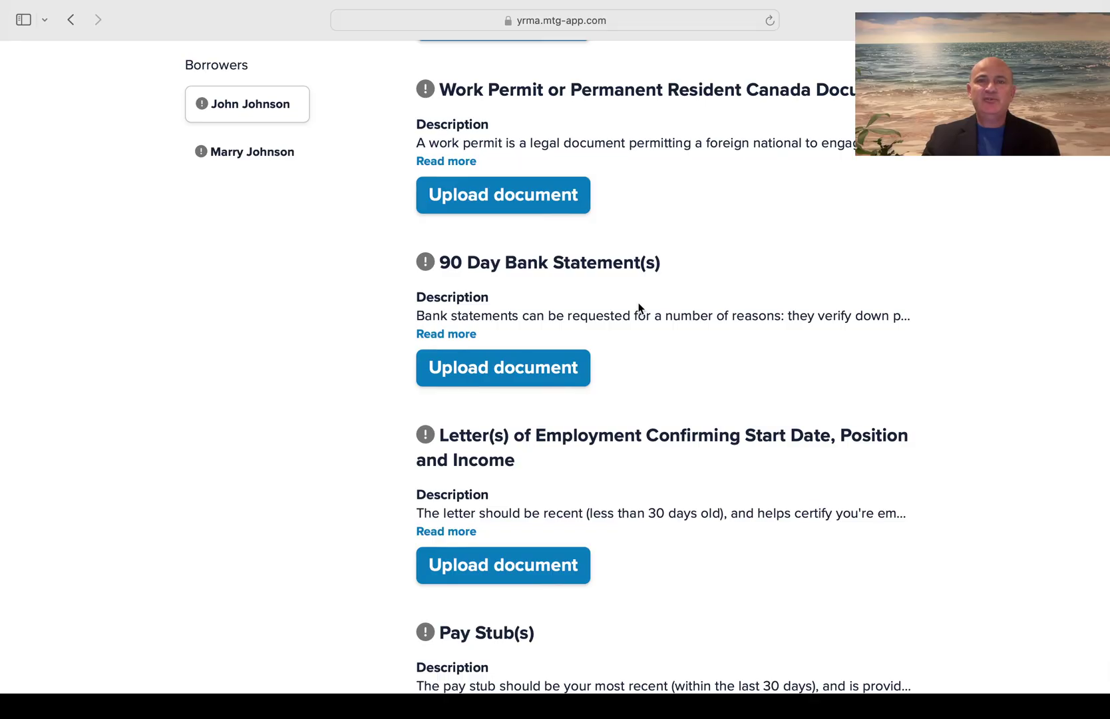
{"action": "scroll", "coordinate": [638, 306], "scroll_direction": "down", "scroll_amount": 3}
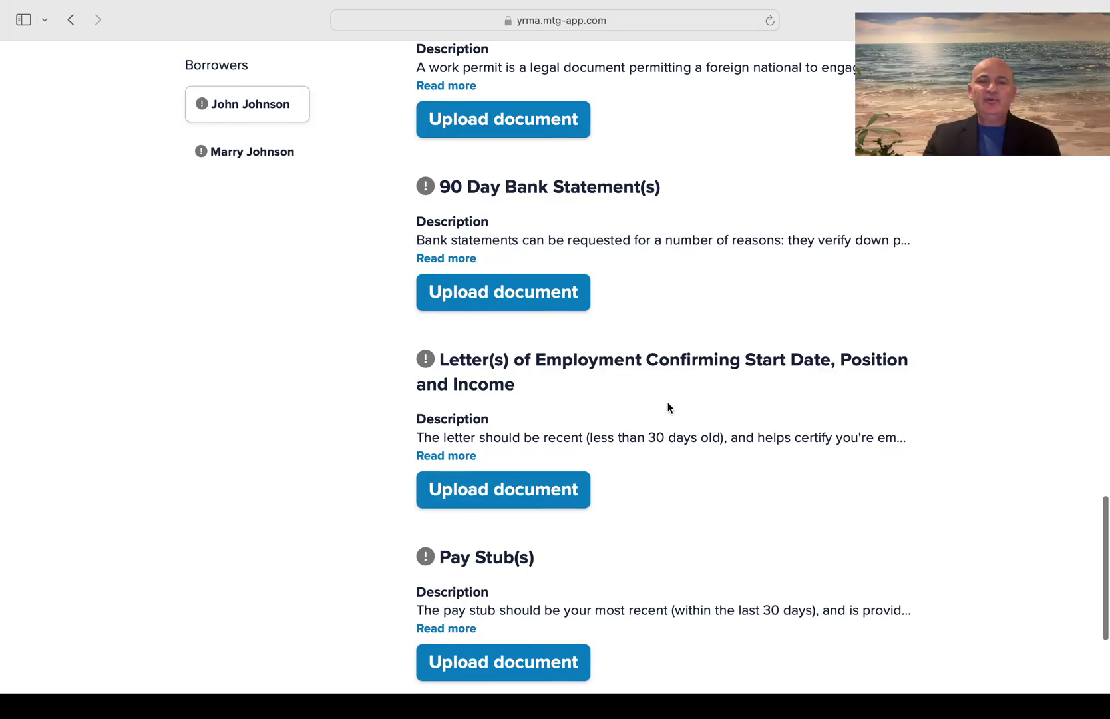
{"action": "scroll", "coordinate": [669, 407], "scroll_direction": "down", "scroll_amount": 3}
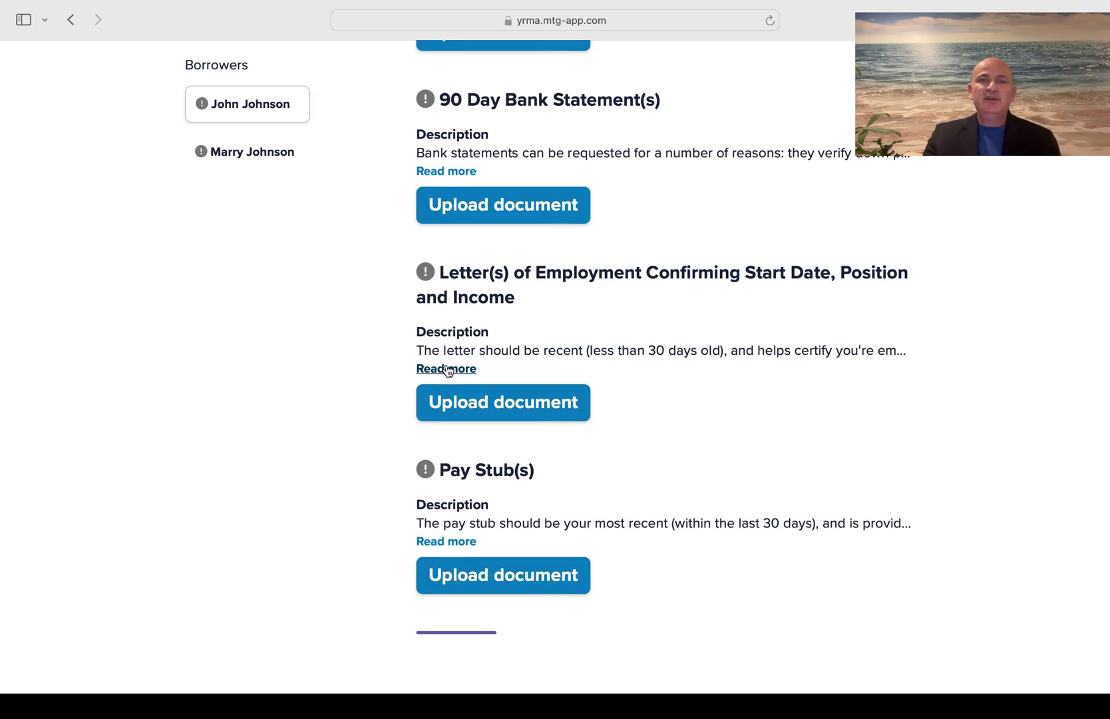
{"action": "left_click", "coordinate": [446, 369]}
{"action": "scroll", "coordinate": [658, 428], "scroll_direction": "down", "scroll_amount": 3}
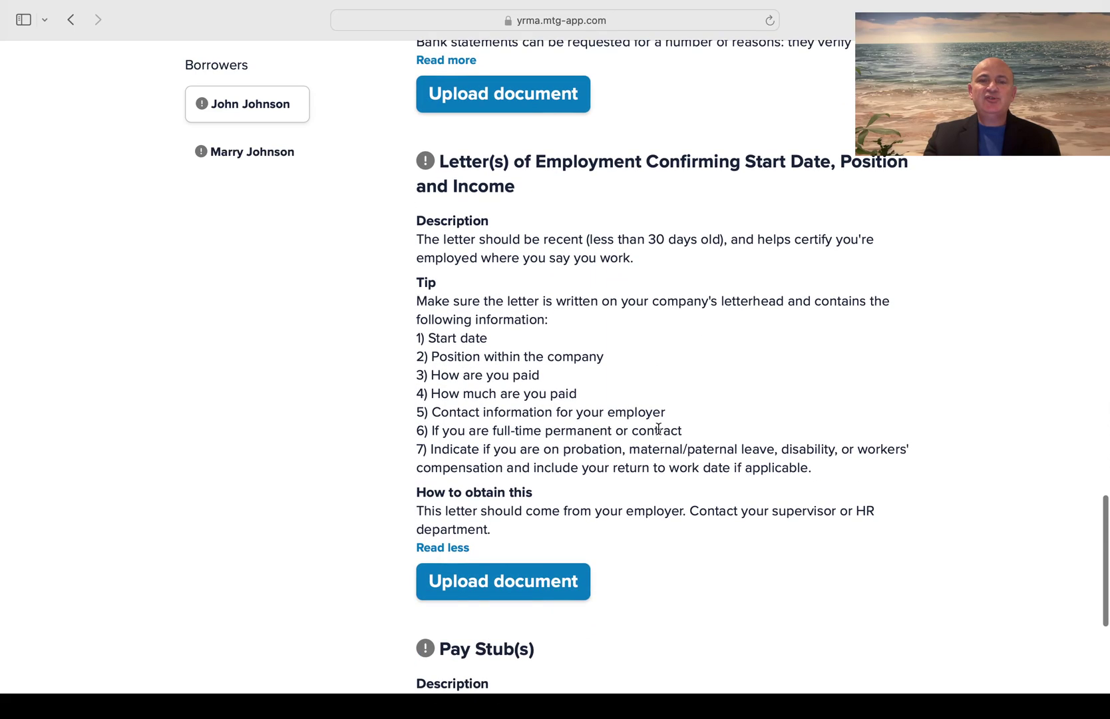
Show the full Pay Stub(s) details, then scroll back up the checklist
{"action": "scroll", "coordinate": [684, 425], "scroll_direction": "down", "scroll_amount": 10}
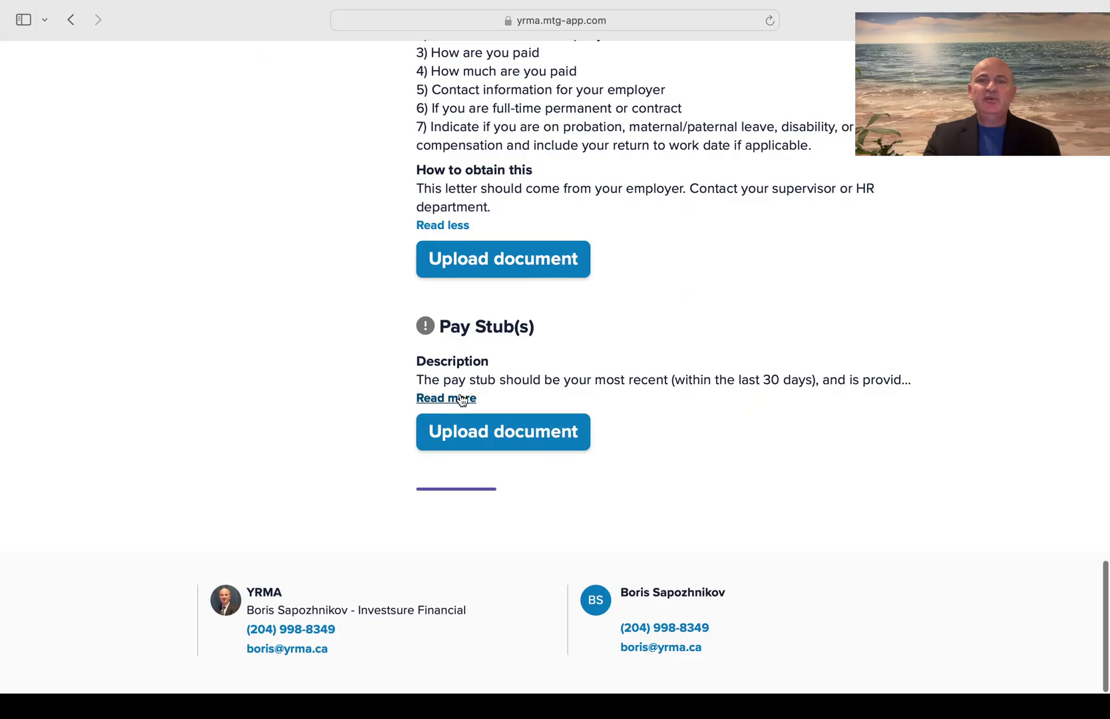
{"action": "left_click", "coordinate": [455, 397]}
{"action": "scroll", "coordinate": [698, 449], "scroll_direction": "down", "scroll_amount": 2}
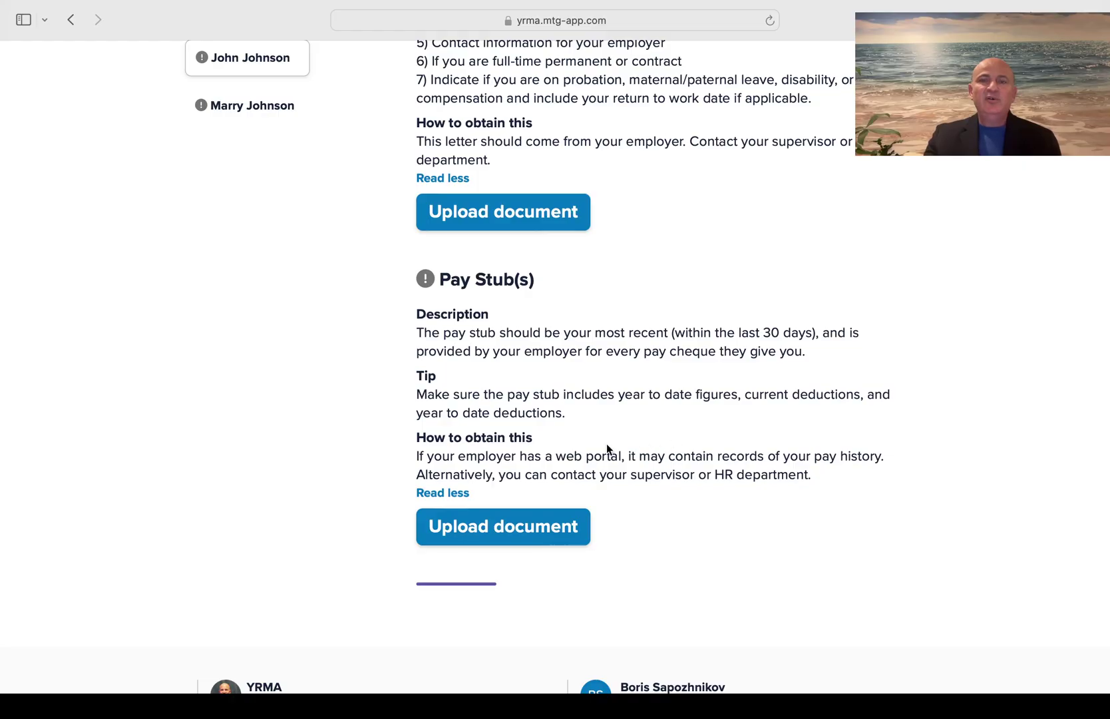
{"action": "scroll", "coordinate": [694, 510], "scroll_direction": "down", "scroll_amount": 3}
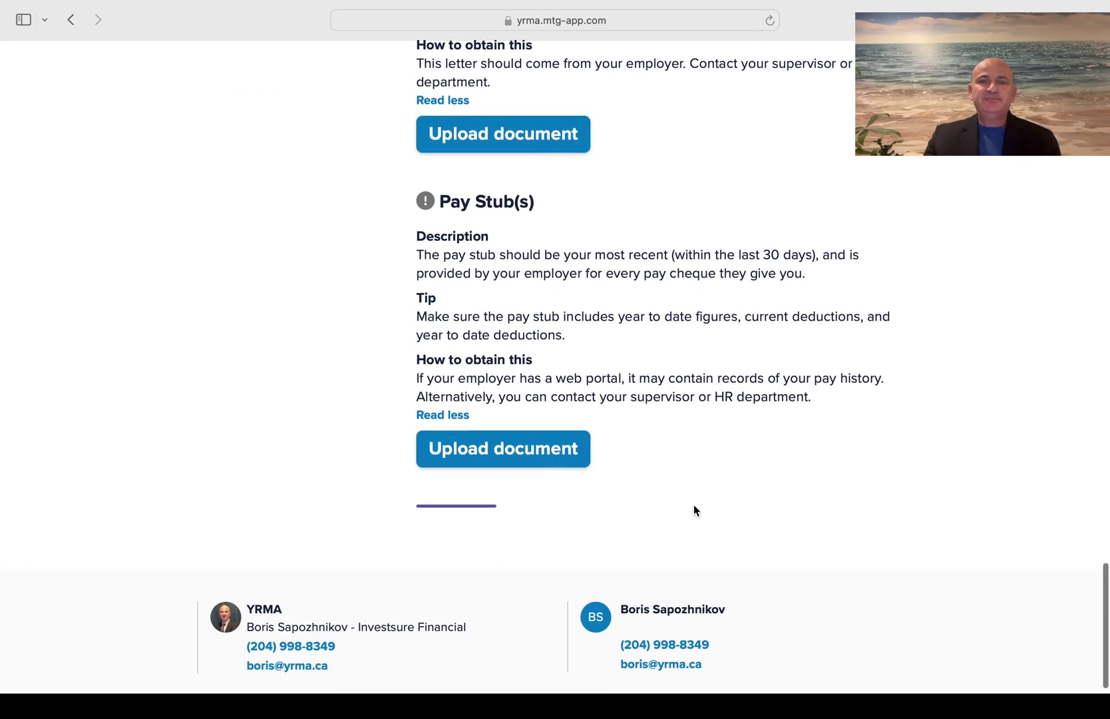
{"action": "scroll", "coordinate": [694, 510], "scroll_direction": "up", "scroll_amount": 20}
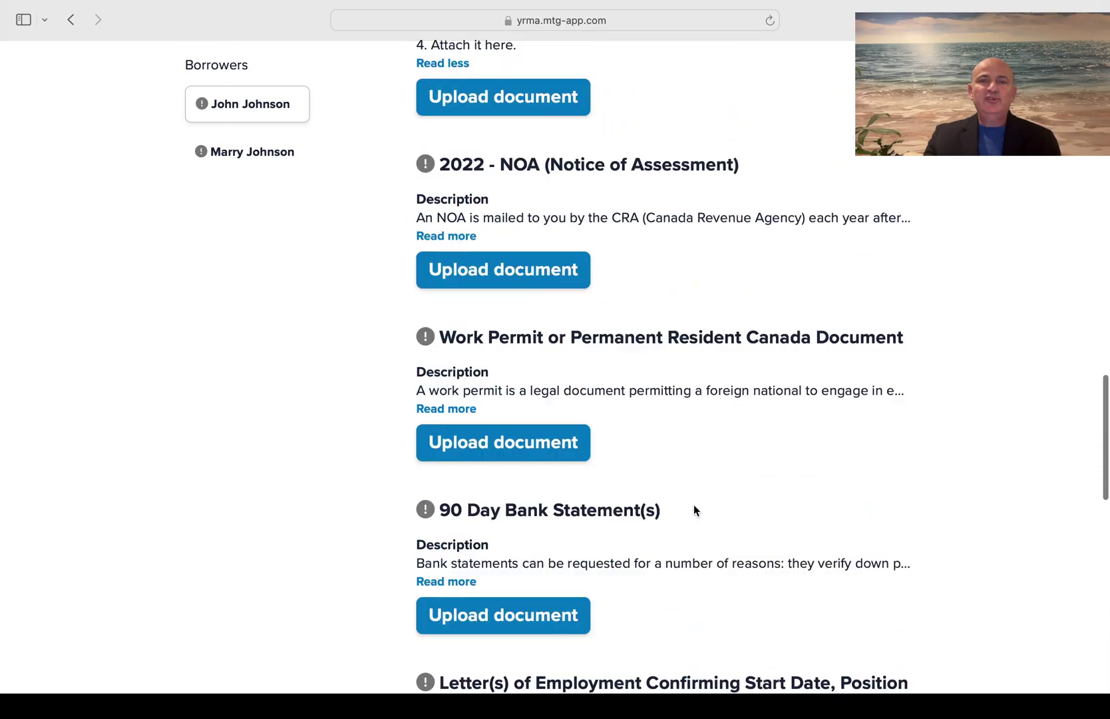
{"action": "scroll", "coordinate": [693, 510], "scroll_direction": "up", "scroll_amount": 15}
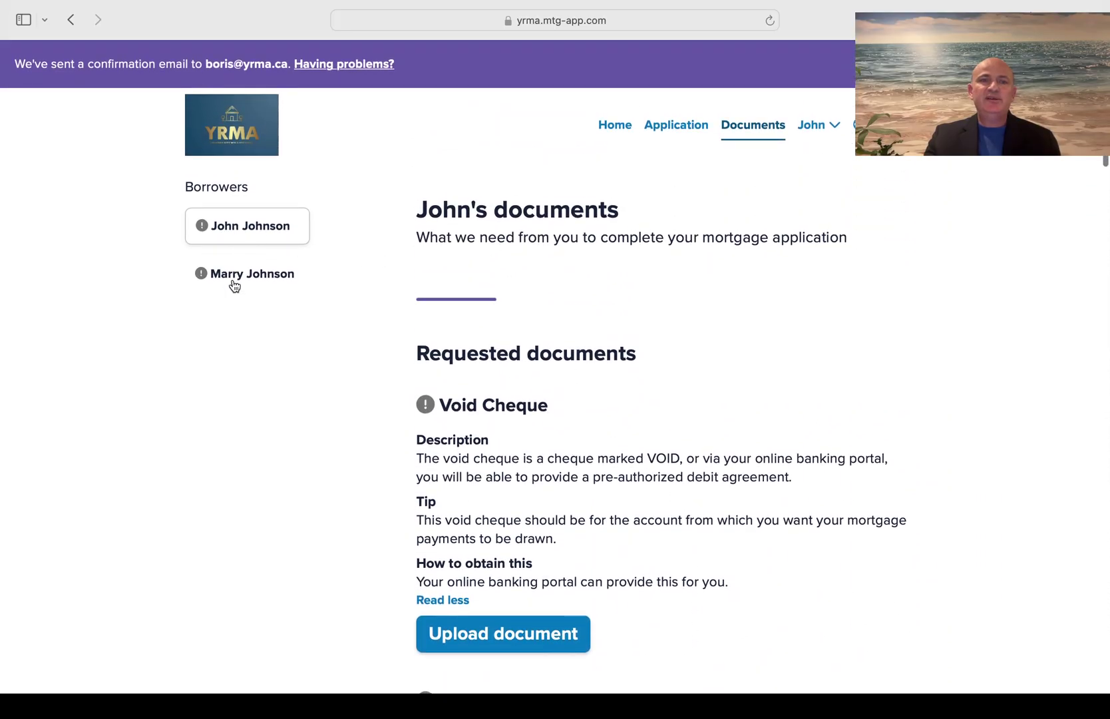
Switch to the second borrower and review their 2022 NOA, Work Permit, bank statement and T1 requests
{"action": "left_click", "coordinate": [233, 278]}
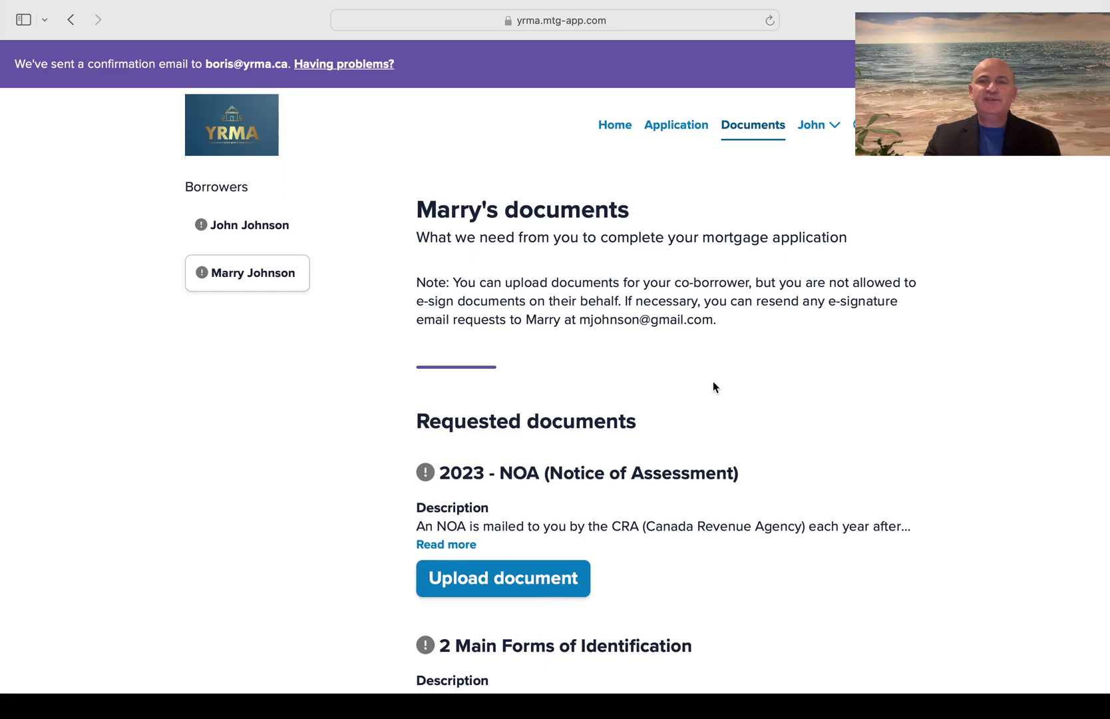
{"action": "scroll", "coordinate": [713, 382], "scroll_direction": "down", "scroll_amount": 10}
{"action": "scroll", "coordinate": [713, 382], "scroll_direction": "down", "scroll_amount": 12}
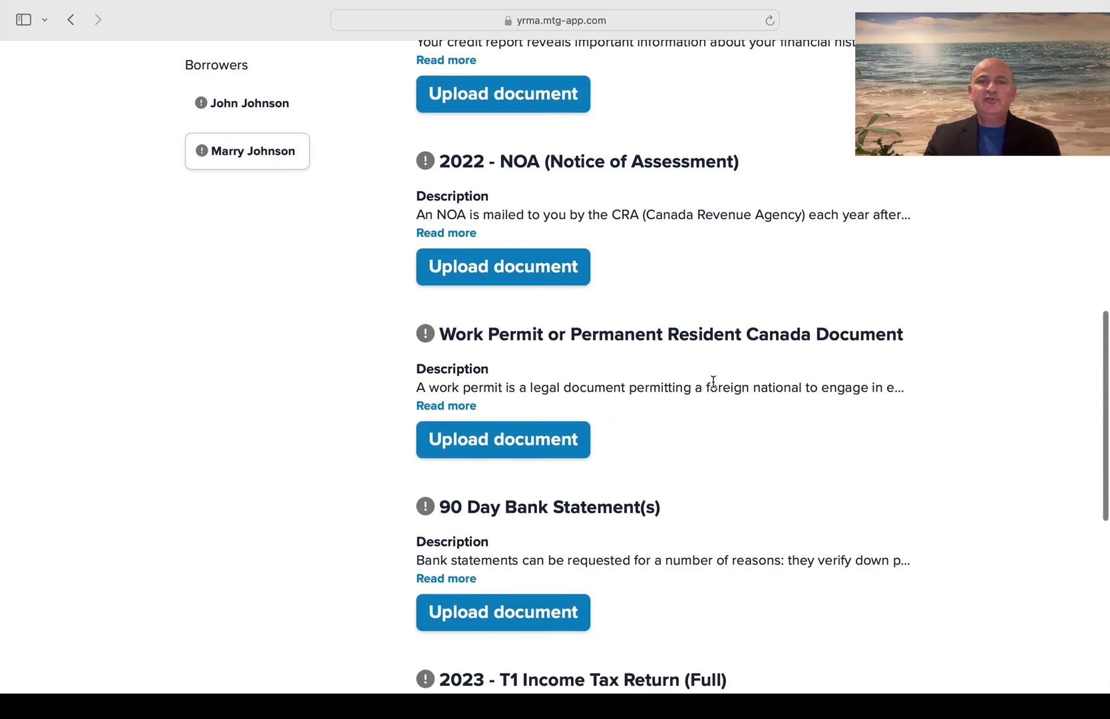
{"action": "scroll", "coordinate": [713, 387], "scroll_direction": "down", "scroll_amount": 2}
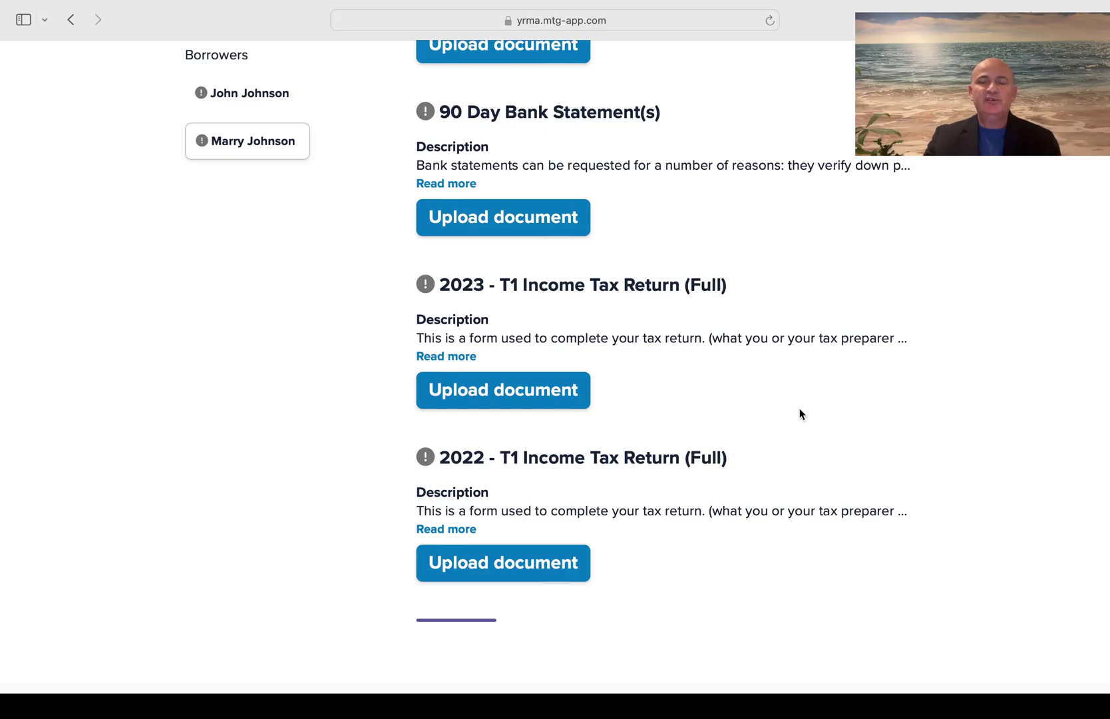
{"action": "scroll", "coordinate": [799, 407], "scroll_direction": "down", "scroll_amount": 1}
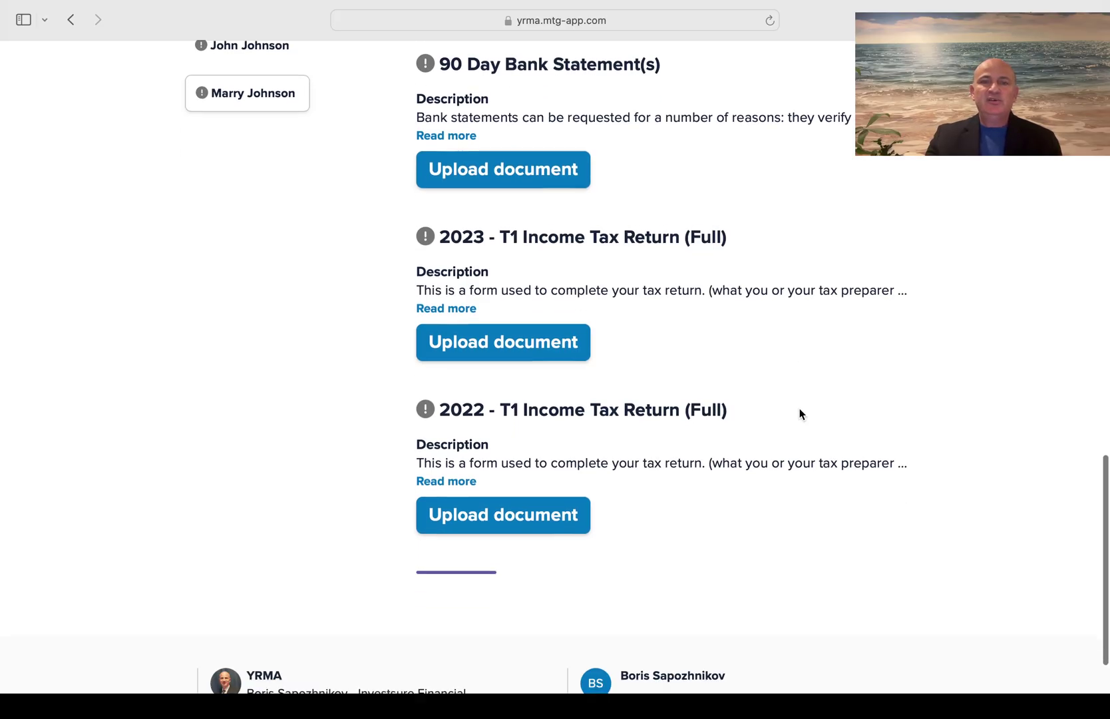
{"action": "scroll", "coordinate": [801, 414], "scroll_direction": "up", "scroll_amount": 5}
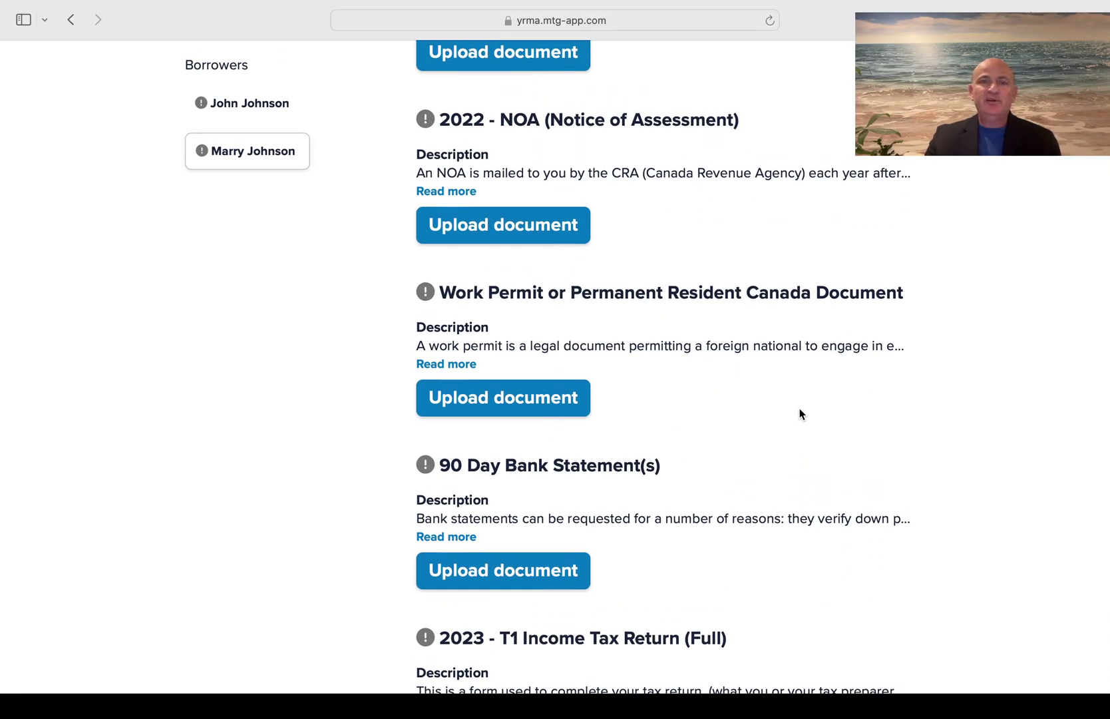
{"action": "scroll", "coordinate": [799, 408], "scroll_direction": "up", "scroll_amount": 10}
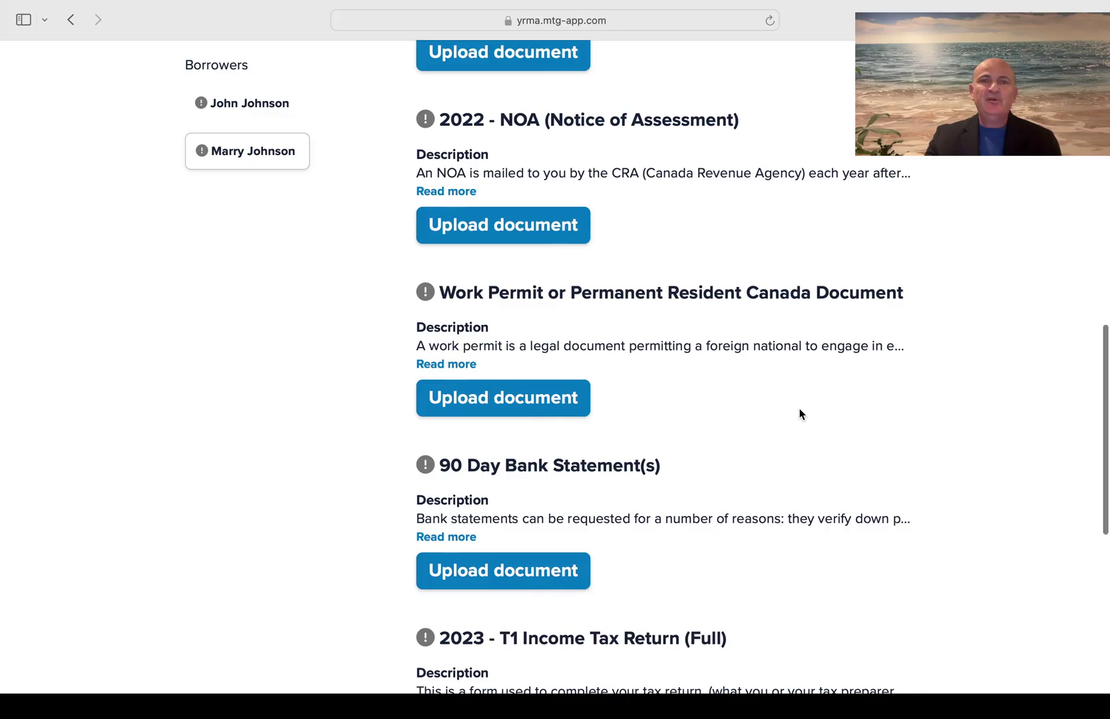
Toggle between the borrowers' checklists, ending on the first borrower's documents
{"action": "left_click", "coordinate": [261, 103]}
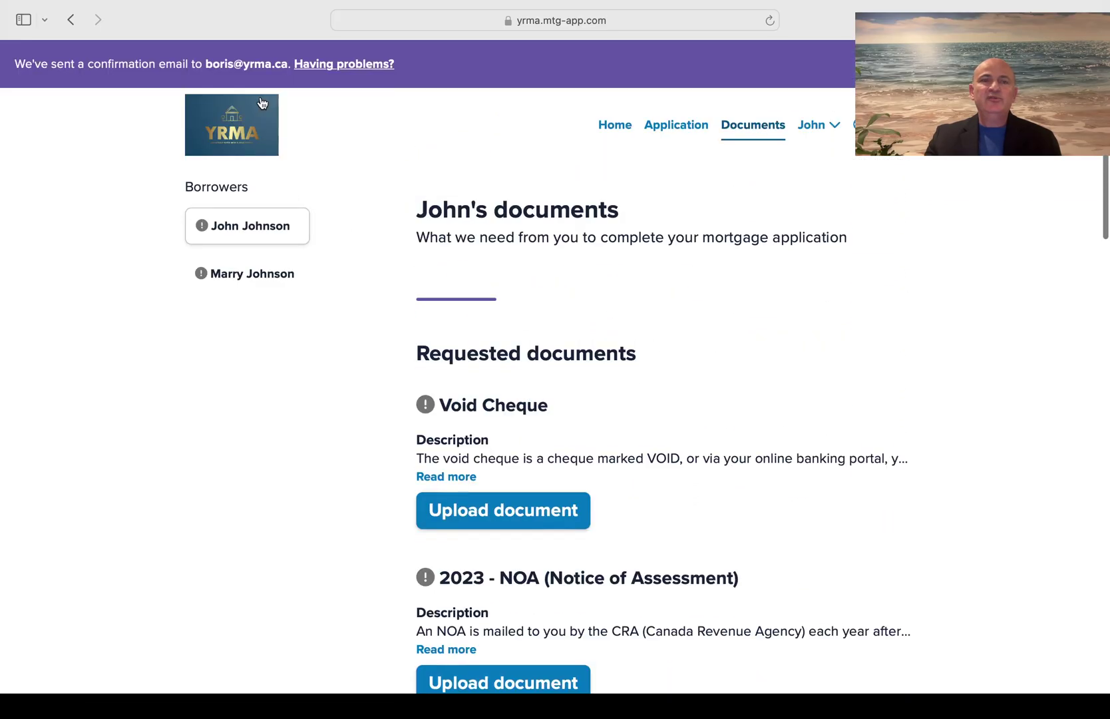
{"action": "left_click", "coordinate": [240, 290]}
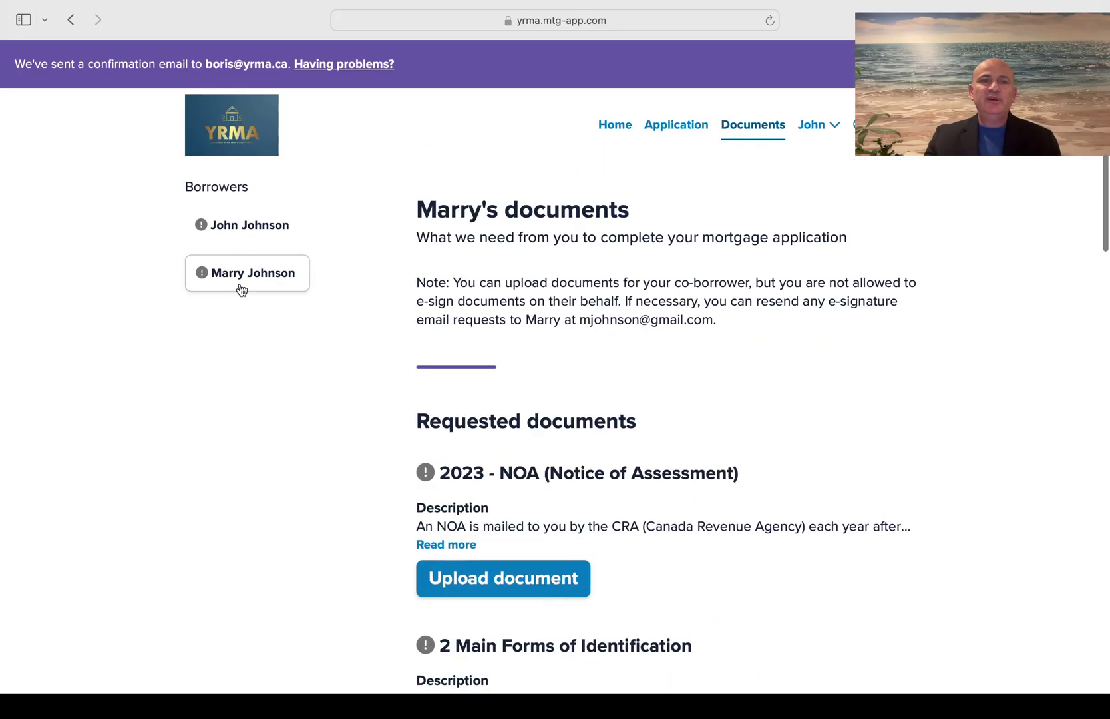
{"action": "left_click", "coordinate": [245, 240]}
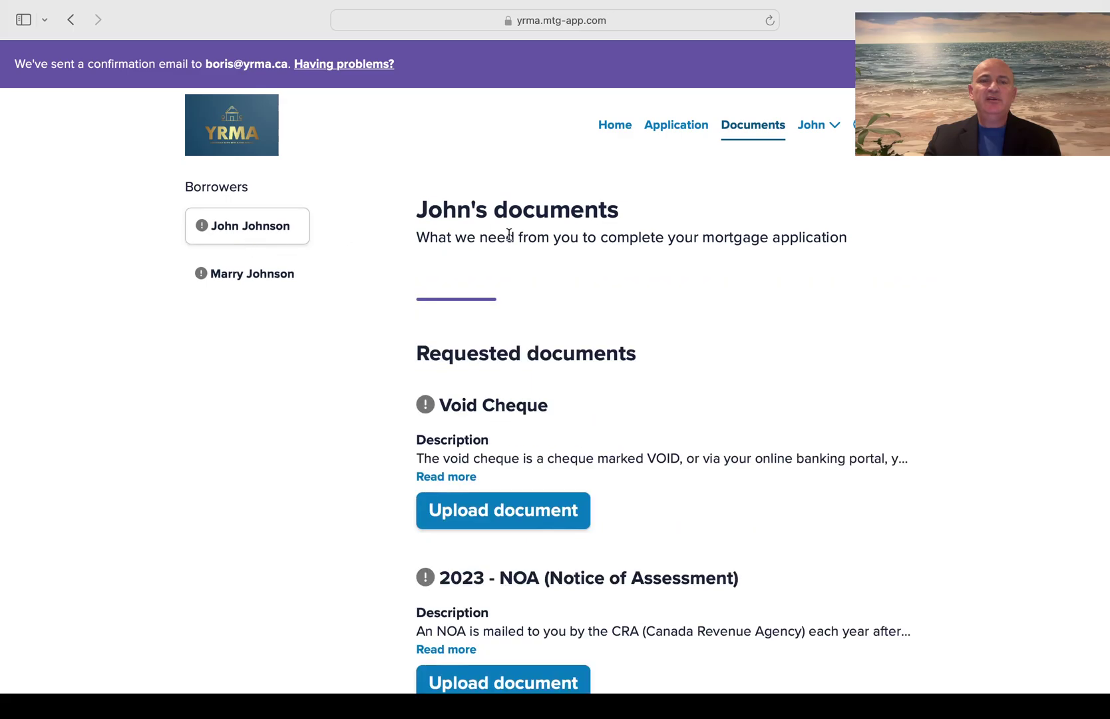
{"action": "scroll", "coordinate": [731, 439], "scroll_direction": "down", "scroll_amount": 10}
{"action": "scroll", "coordinate": [731, 439], "scroll_direction": "down", "scroll_amount": 10}
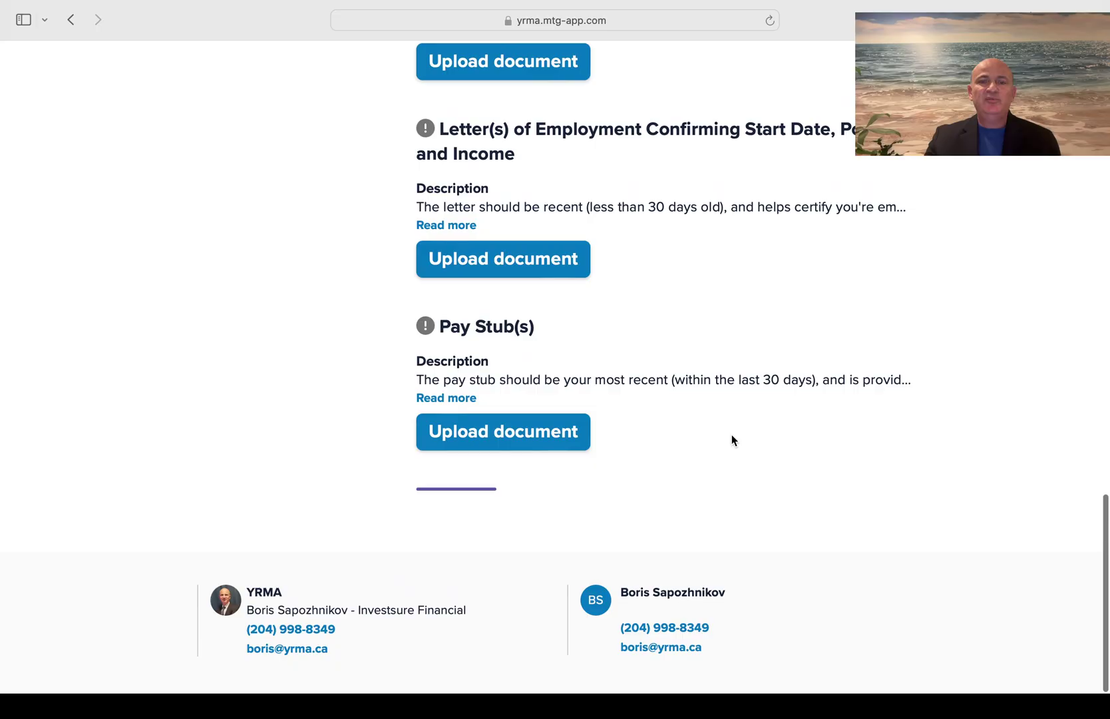
{"action": "scroll", "coordinate": [731, 439], "scroll_direction": "up", "scroll_amount": 15}
{"action": "scroll", "coordinate": [731, 438], "scroll_direction": "up", "scroll_amount": 4}
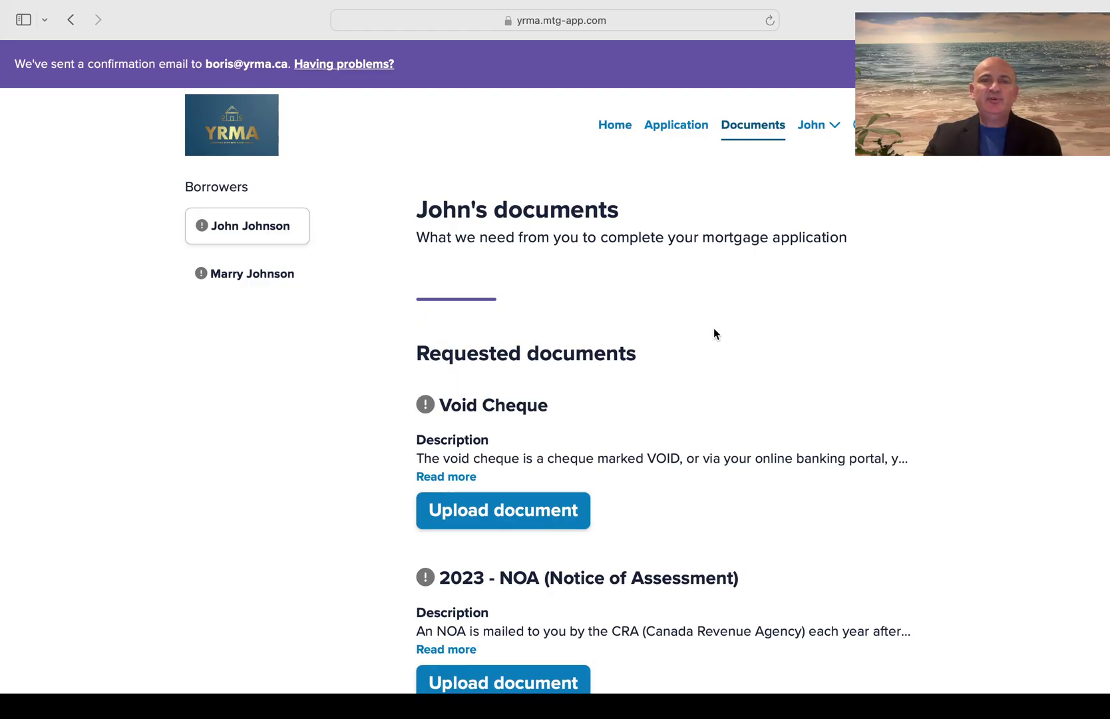
Scroll the first borrower's checklist down to Pay Stub(s) and back to Void Cheque
{"action": "scroll", "coordinate": [713, 328], "scroll_direction": "down", "scroll_amount": 20}
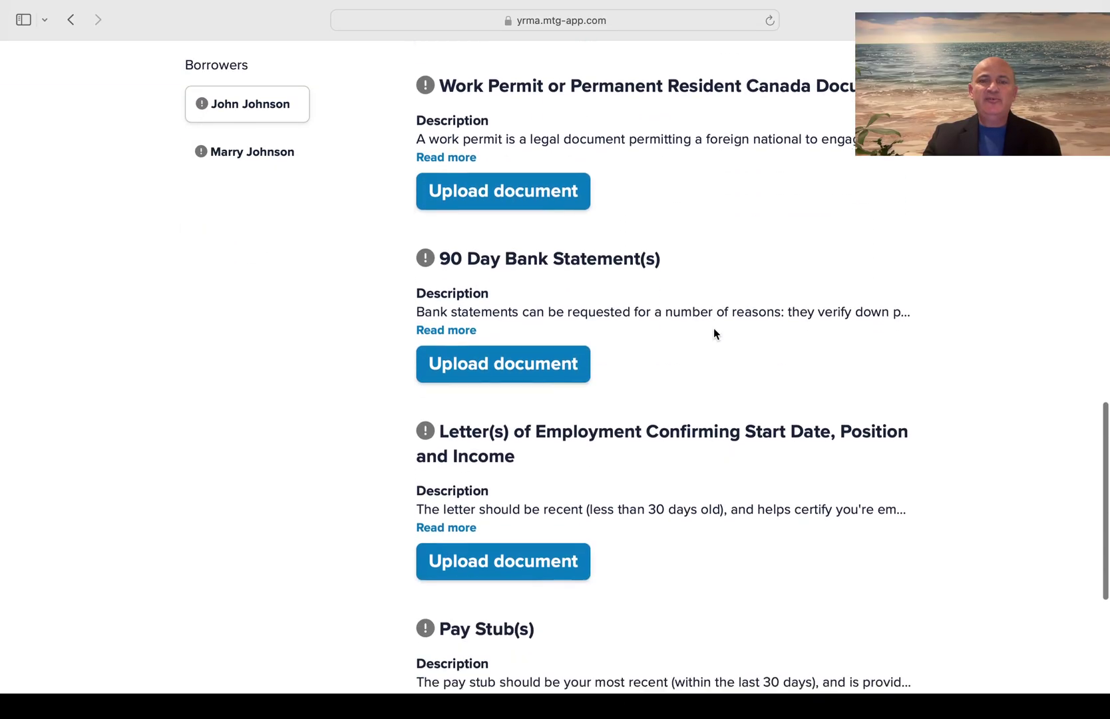
{"action": "scroll", "coordinate": [713, 328], "scroll_direction": "down", "scroll_amount": 2}
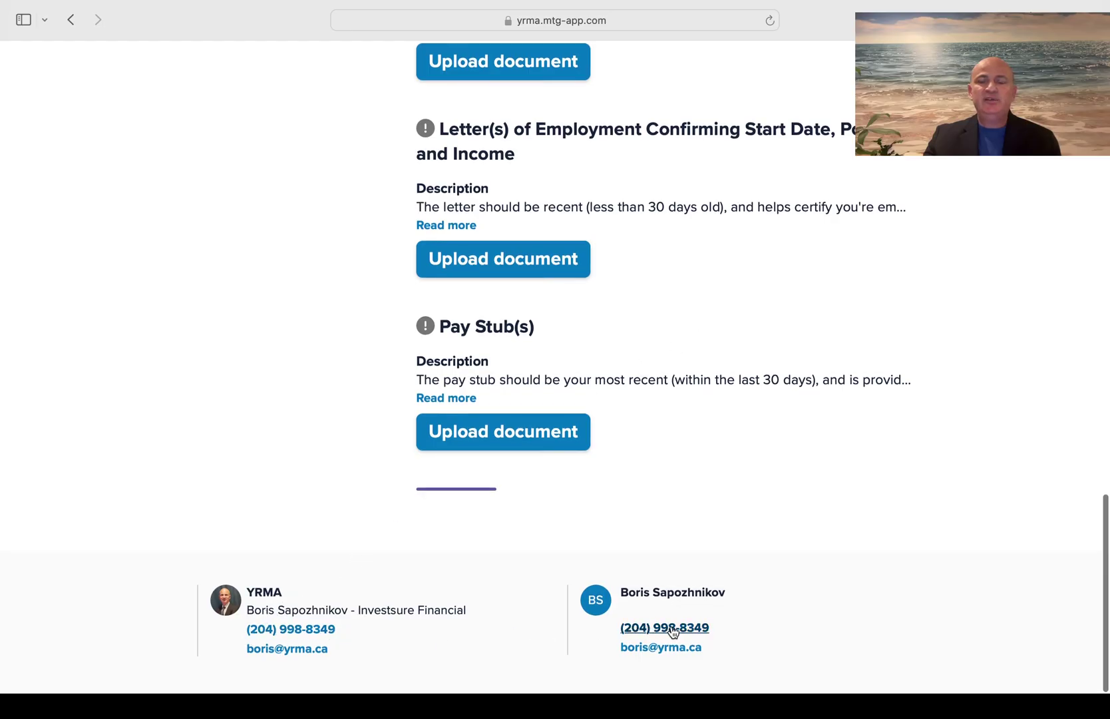
{"action": "scroll", "coordinate": [596, 581], "scroll_direction": "up", "scroll_amount": 20}
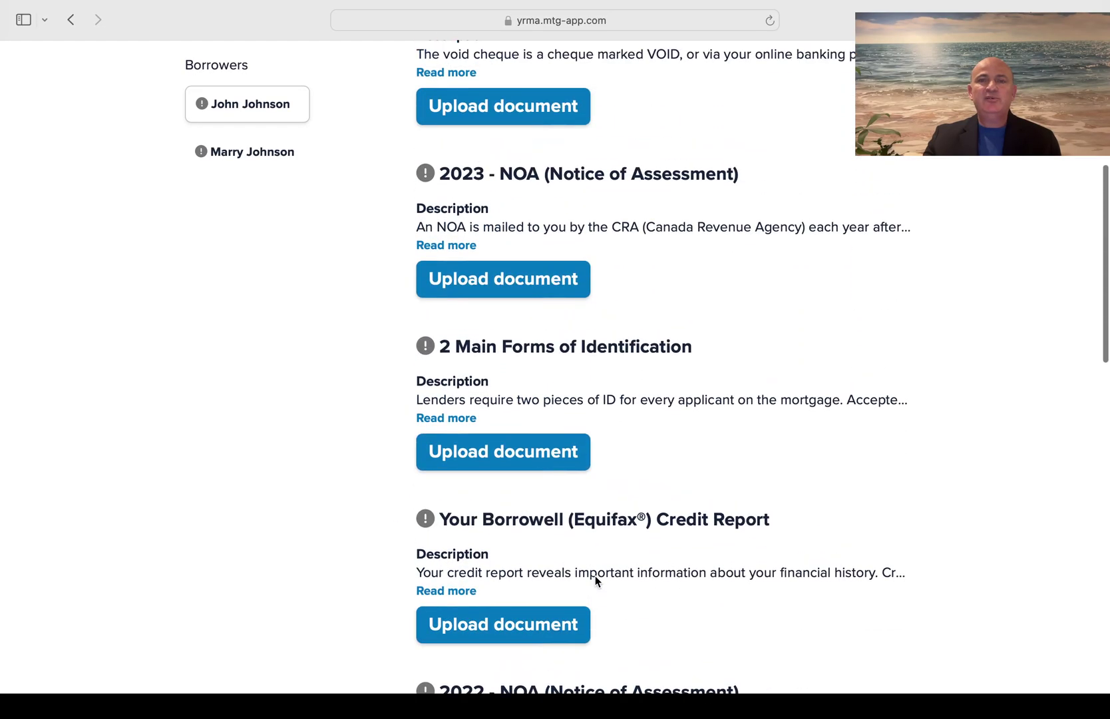
{"action": "scroll", "coordinate": [596, 581], "scroll_direction": "down", "scroll_amount": 15}
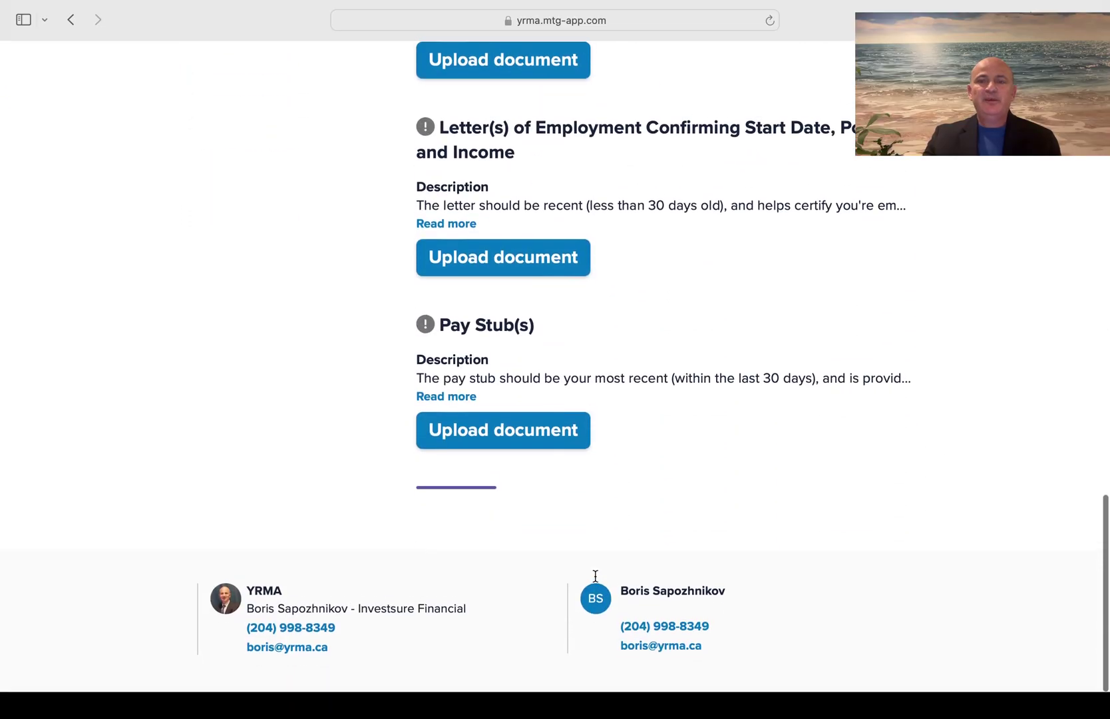
{"action": "scroll", "coordinate": [757, 617], "scroll_direction": "up", "scroll_amount": 15}
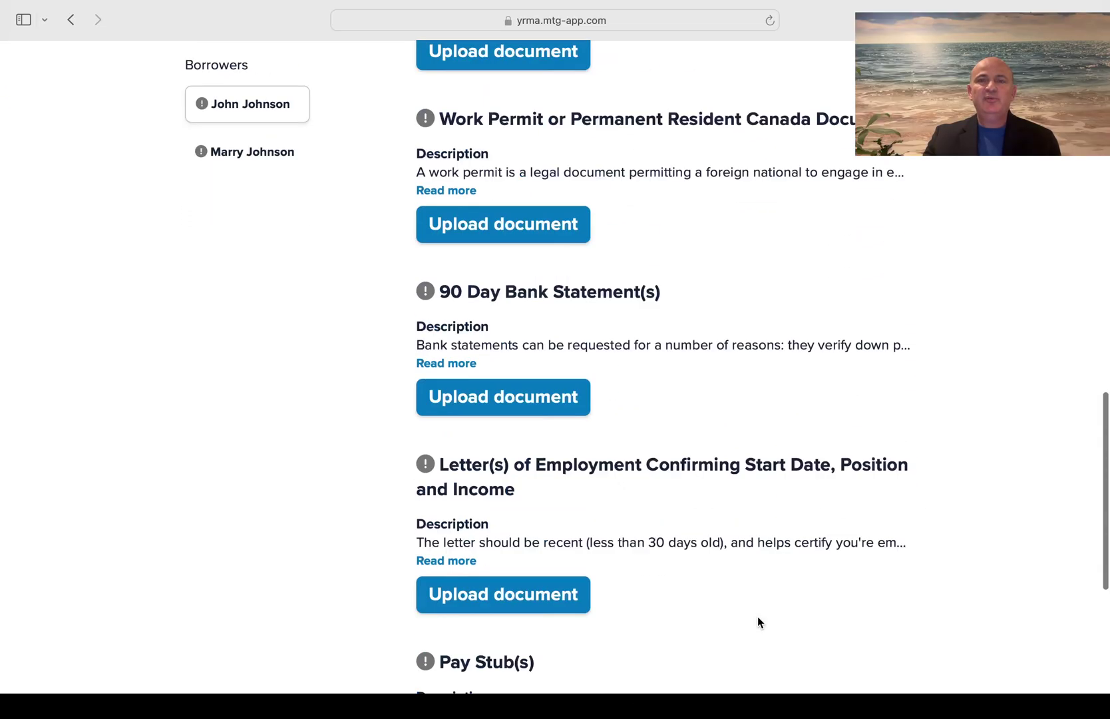
{"action": "scroll", "coordinate": [757, 617], "scroll_direction": "up", "scroll_amount": 5}
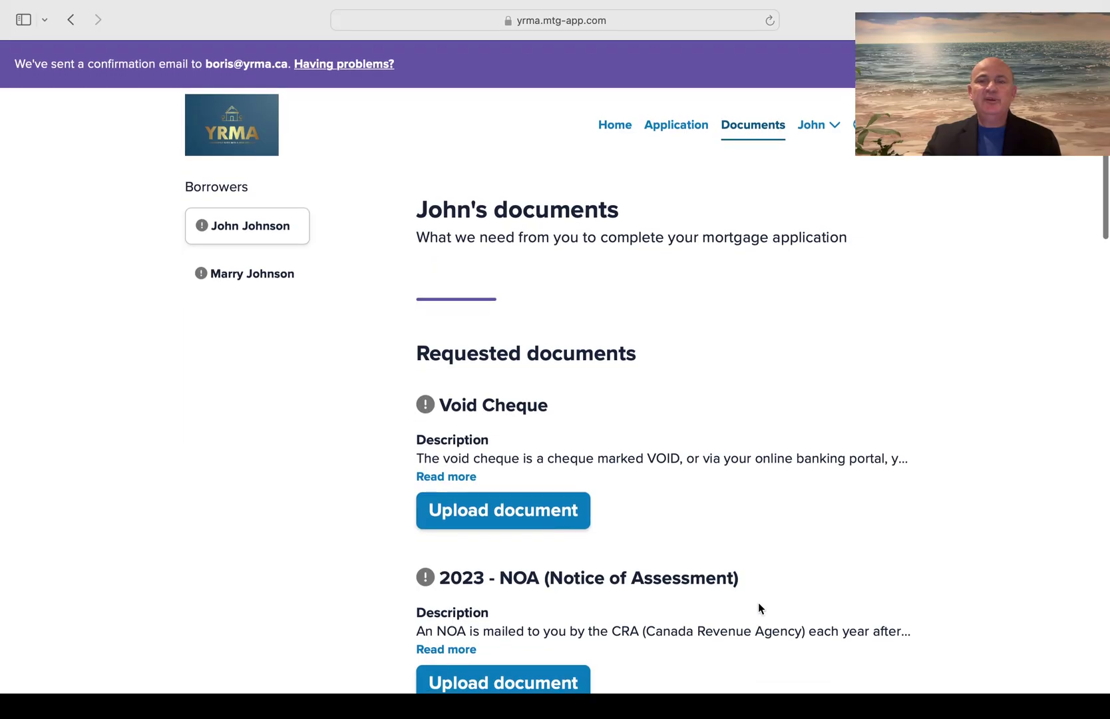
Dismiss the account menu without signing out and return to the submitted application's review page
{"action": "left_click", "coordinate": [835, 125]}
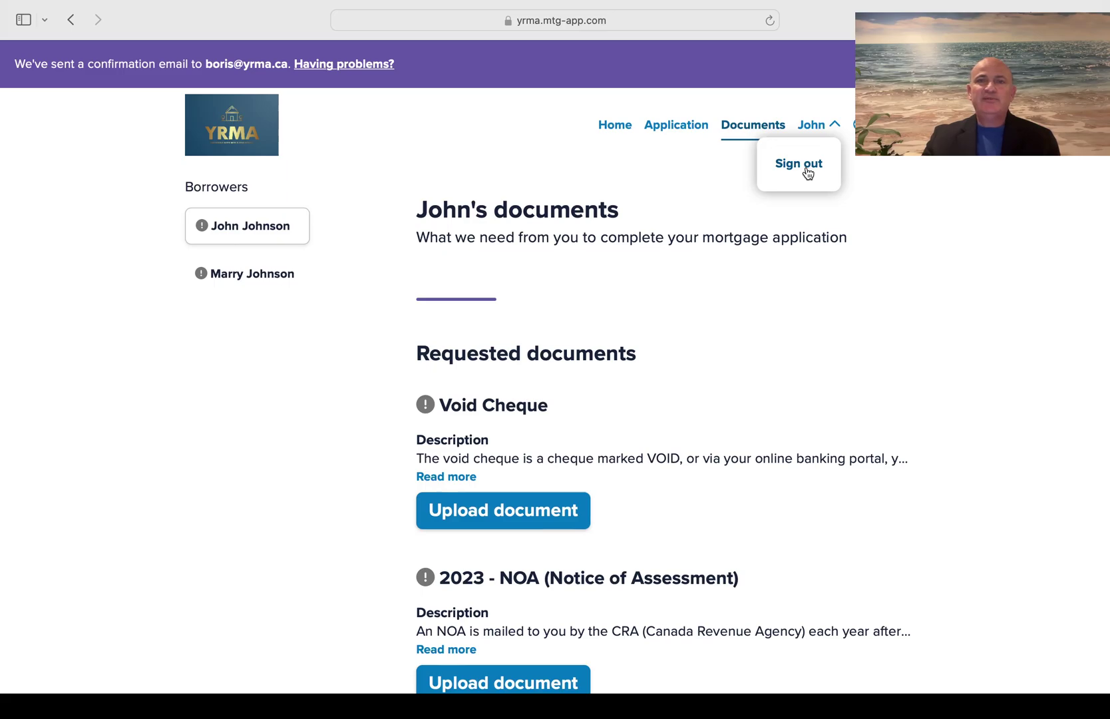
{"action": "left_click", "coordinate": [937, 236]}
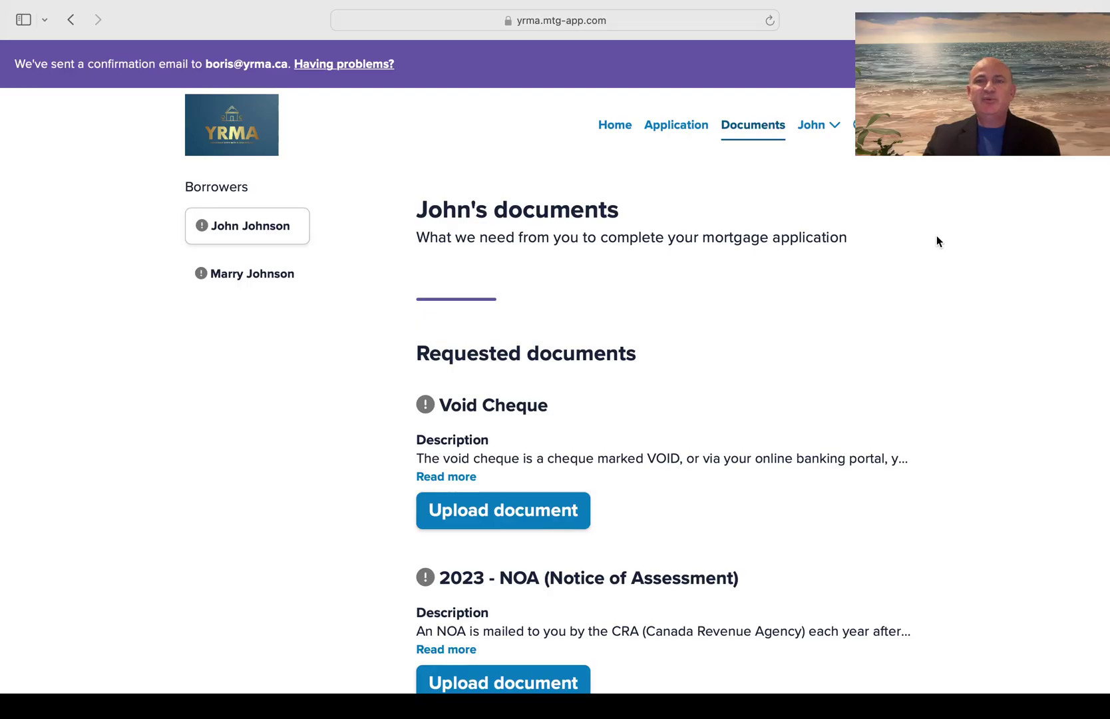
{"action": "left_click", "coordinate": [676, 126]}
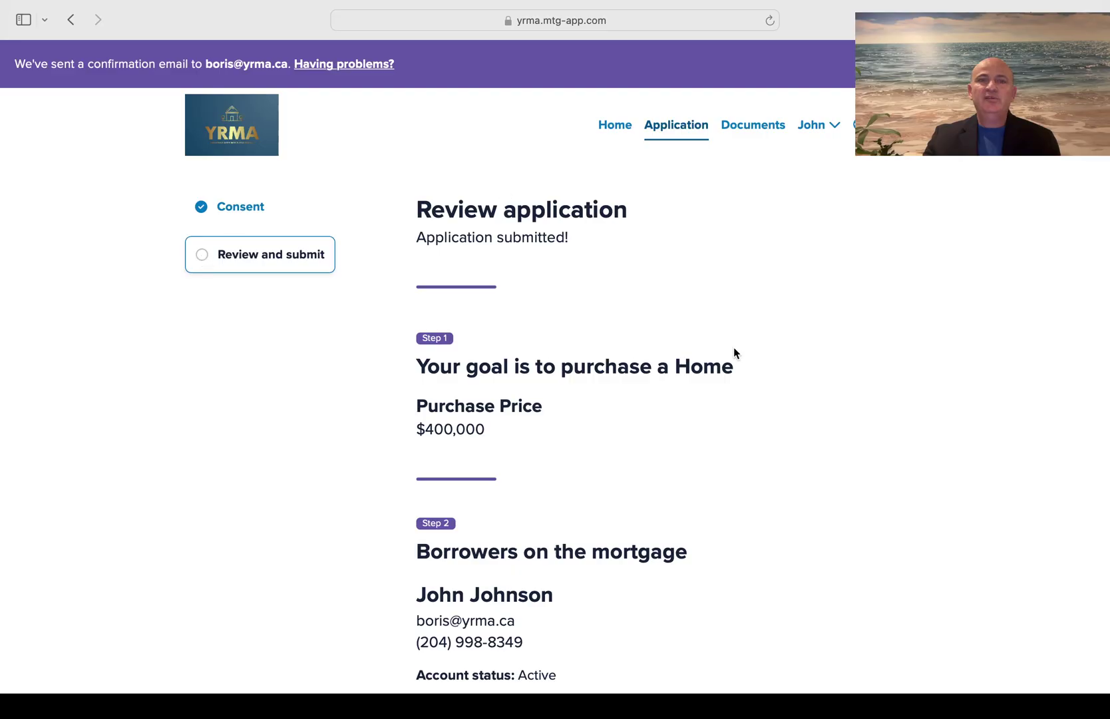
Return to the Documents page listing the first borrower's 2023 NOA, IDs, Borrowell report and 2022 NOA
{"action": "scroll", "coordinate": [746, 377], "scroll_direction": "down", "scroll_amount": 1}
{"action": "scroll", "coordinate": [746, 376], "scroll_direction": "up", "scroll_amount": 1}
{"action": "left_click", "coordinate": [772, 128]}
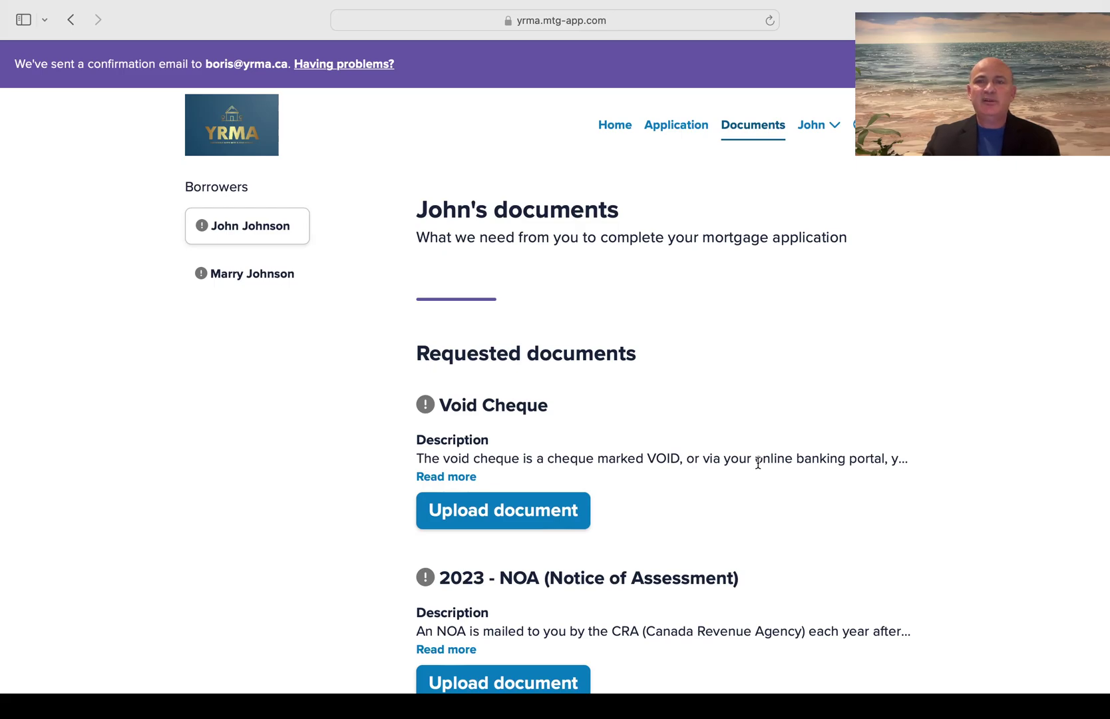
{"action": "scroll", "coordinate": [758, 463], "scroll_direction": "down", "scroll_amount": 10}
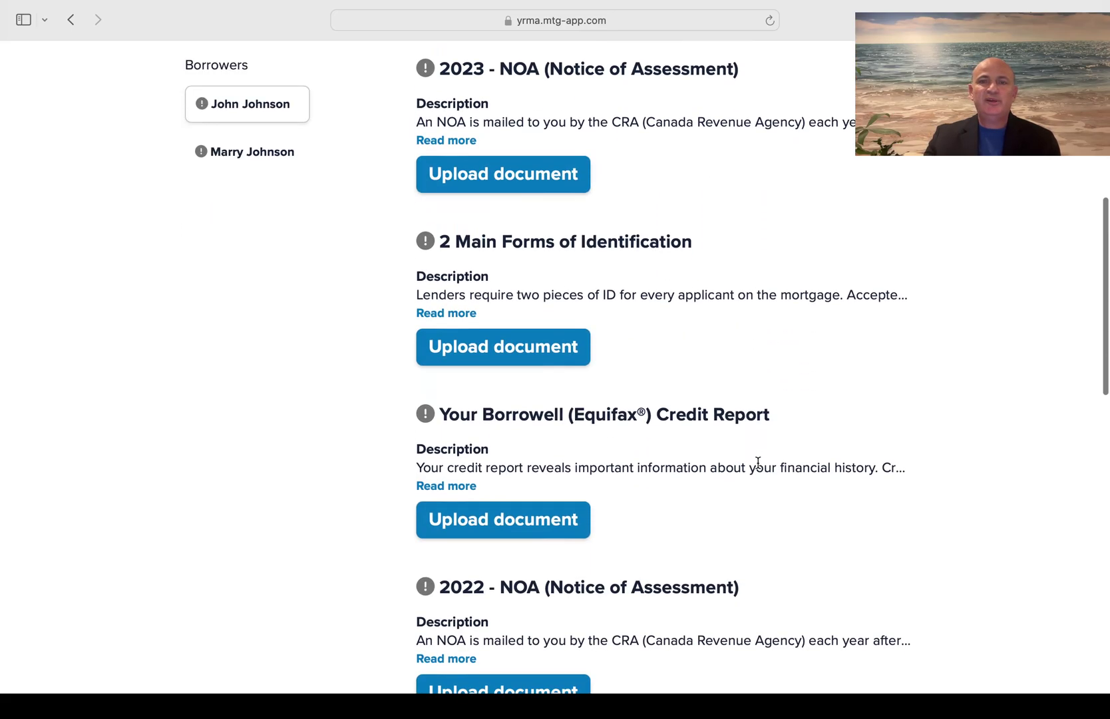
{"action": "scroll", "coordinate": [759, 461], "scroll_direction": "up", "scroll_amount": 10}
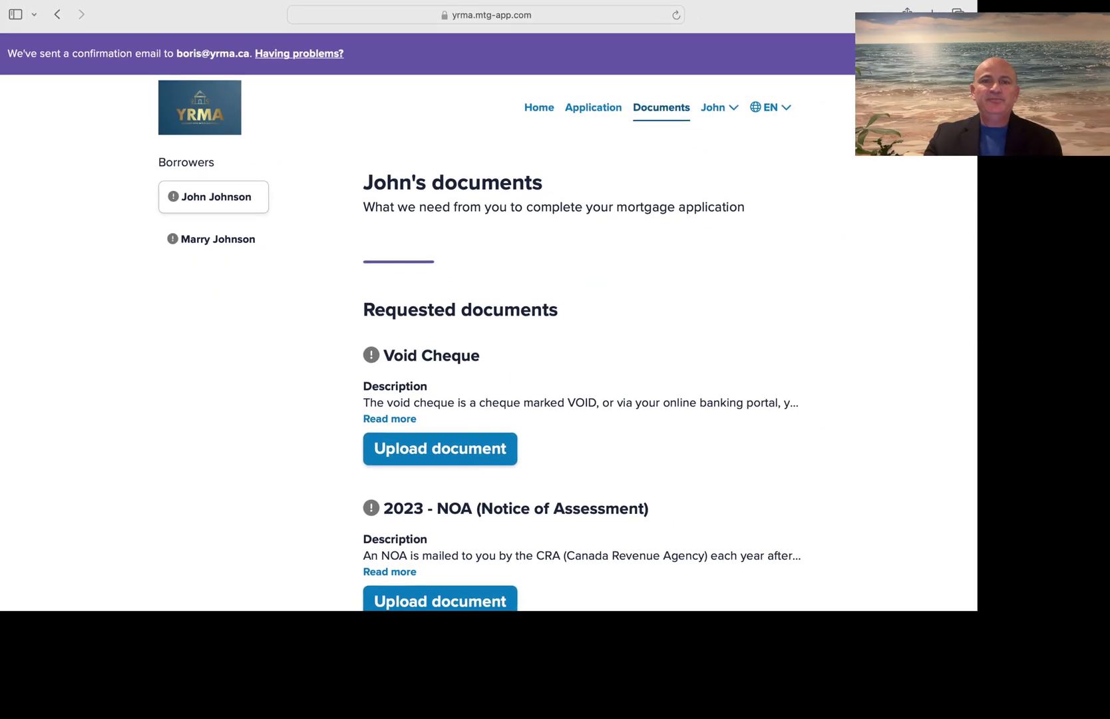